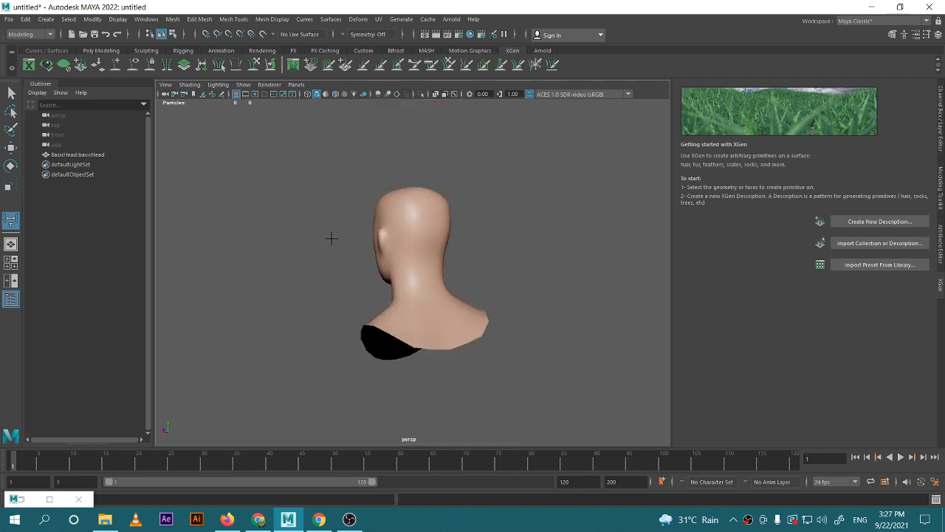
Place a distance-measuring point beside the bust's shoulder and leave the measuring tool
{"action": "left_click_drag", "start_coordinate": [327, 236], "coordinate": [439, 195], "text": "alt"}
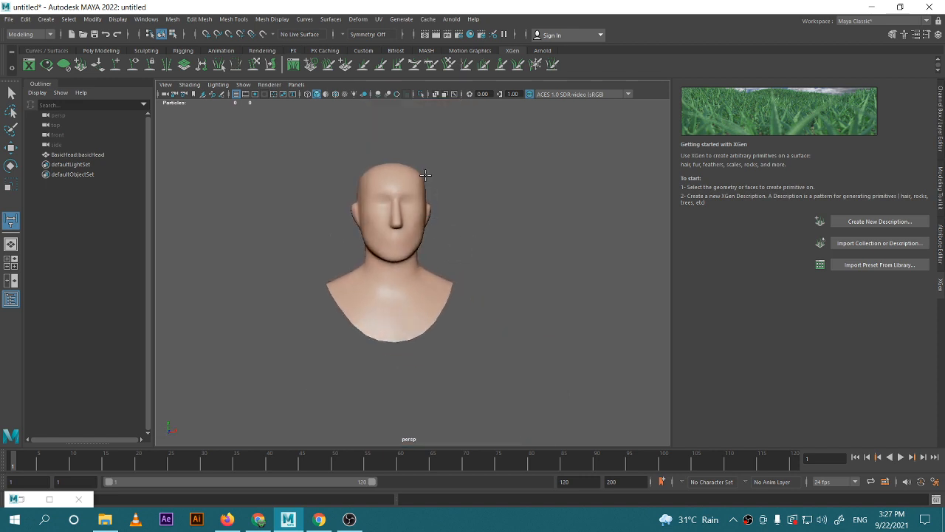
{"action": "mouse_move", "coordinate": [444, 282]}
{"action": "left_mouse_down", "text": "alt"}
{"action": "mouse_move", "coordinate": [465, 264]}
{"action": "mouse_move", "coordinate": [441, 268]}
{"action": "left_mouse_up", "text": "alt"}
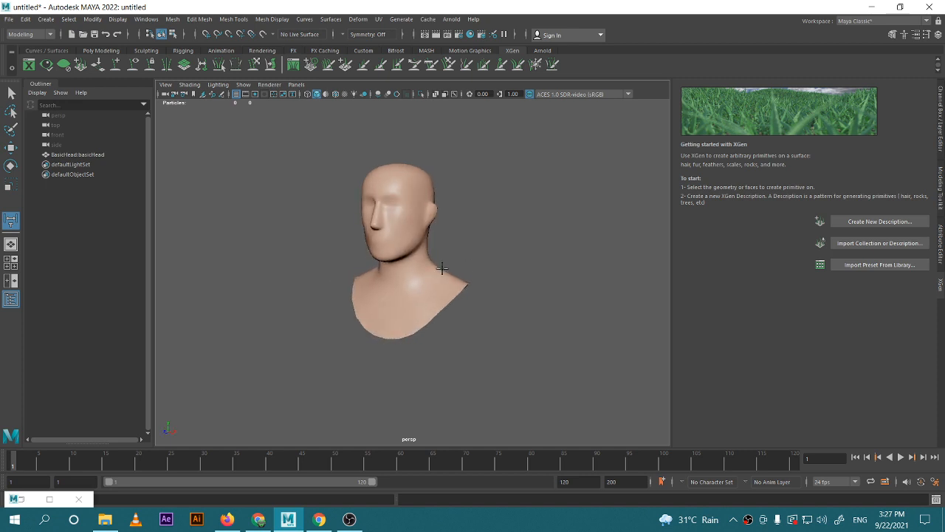
{"action": "left_click", "coordinate": [434, 315]}
{"action": "key", "text": "w"}
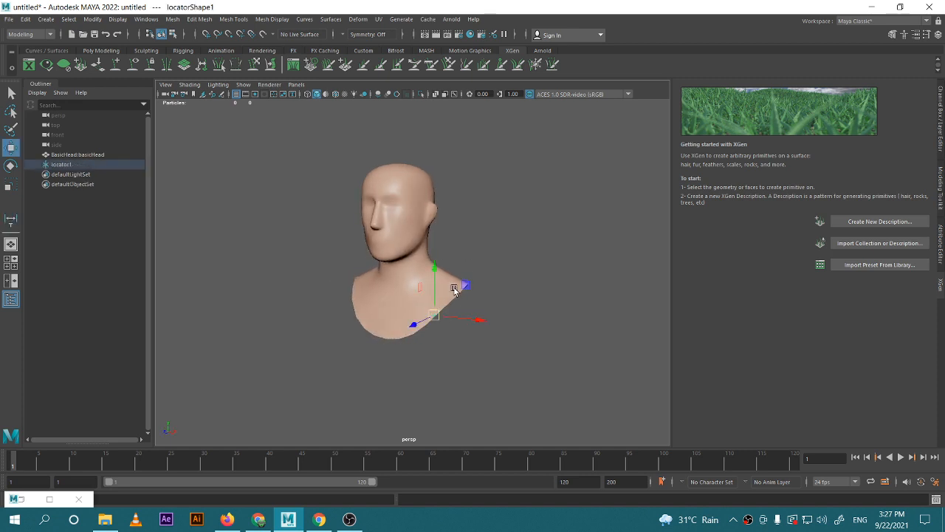
{"action": "scroll", "coordinate": [518, 317], "scroll_direction": "up", "scroll_amount": 4}
{"action": "left_click_drag", "start_coordinate": [517, 317], "coordinate": [401, 308], "text": "alt"}
{"action": "scroll", "coordinate": [453, 327], "scroll_direction": "down", "scroll_amount": 5}
{"action": "left_click", "coordinate": [390, 278]}
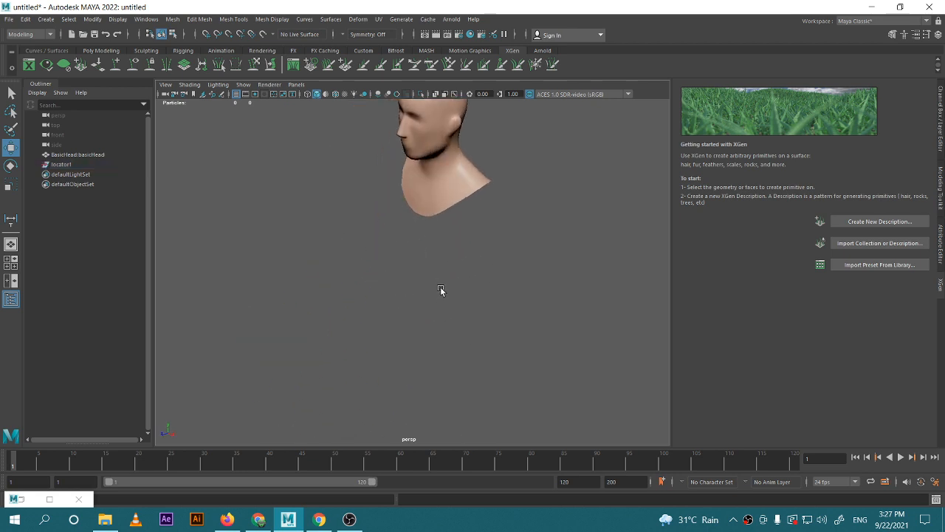
Scale the head model to 0.1 in X, Y and Z and frame it in the view
{"action": "left_click", "coordinate": [468, 193]}
{"action": "middle_click_drag", "start_coordinate": [411, 251], "coordinate": [393, 321], "text": "alt"}
{"action": "left_click_drag", "start_coordinate": [393, 320], "coordinate": [520, 292], "text": "alt"}
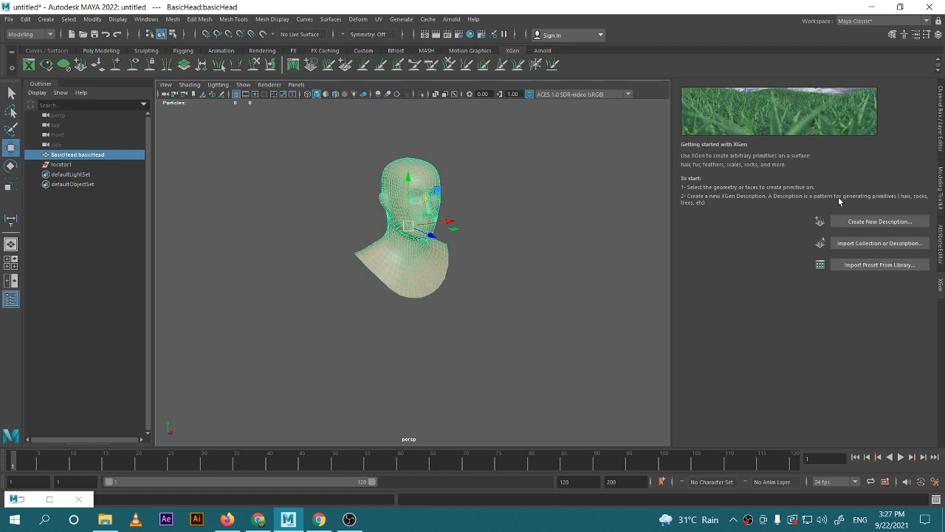
{"action": "left_click", "coordinate": [942, 143]}
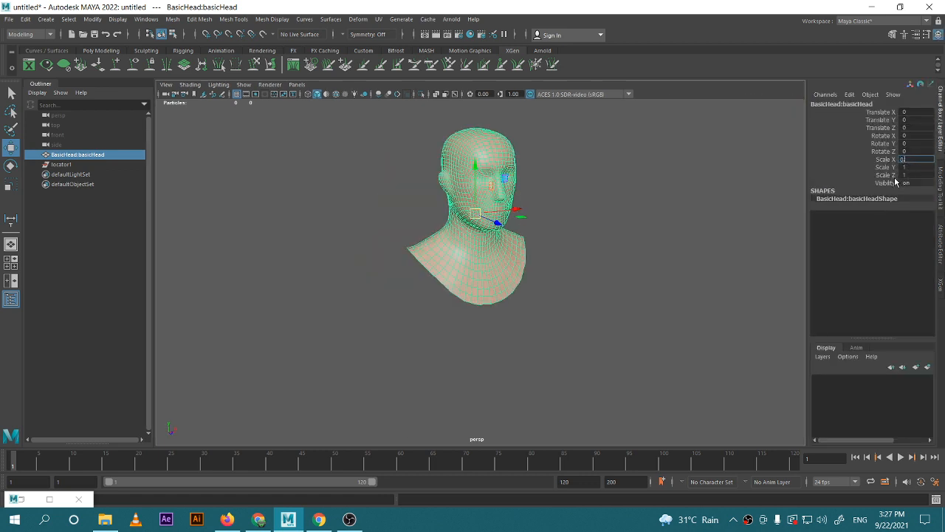
{"action": "left_click", "coordinate": [909, 168]}
{"action": "type", "text": "0."}
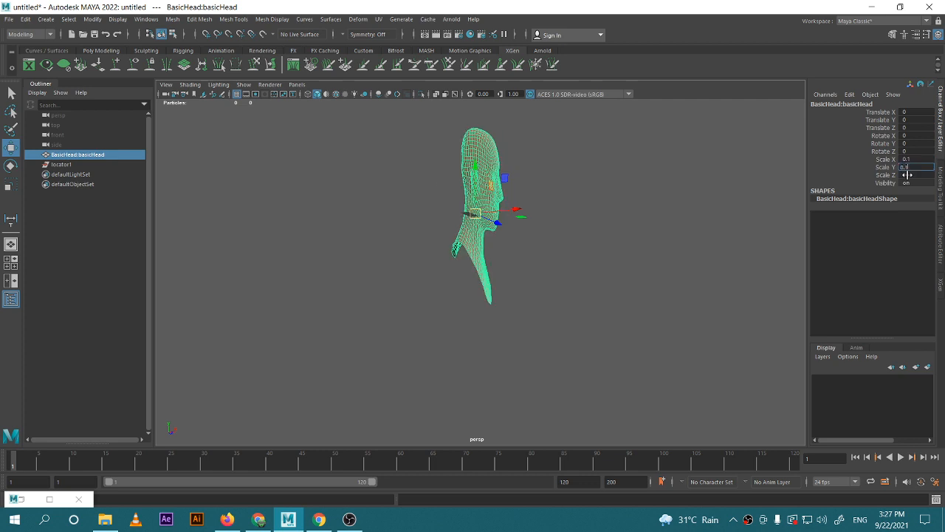
{"action": "type", "text": "1"}
{"action": "left_click", "coordinate": [907, 175]}
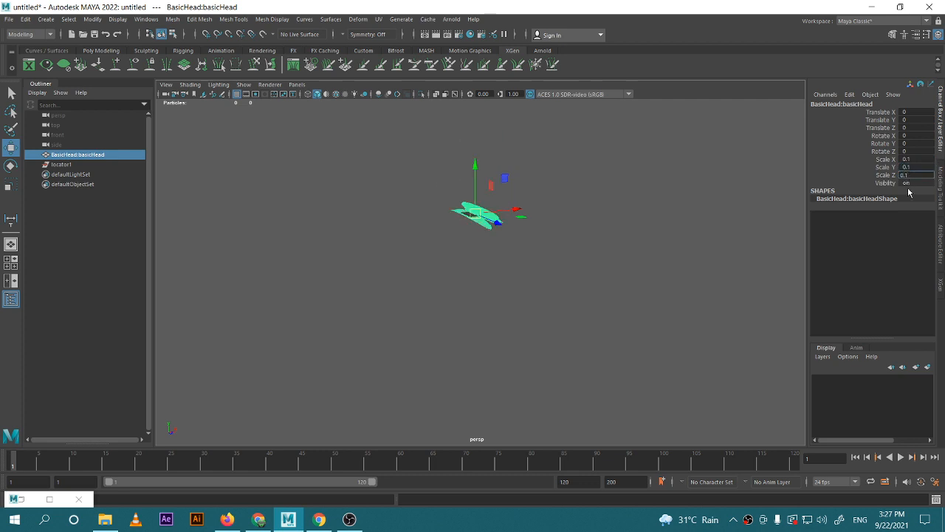
{"action": "type", "text": "0.1"}
{"action": "key", "text": "Return"}
{"action": "left_click", "coordinate": [484, 289]}
{"action": "left_click_drag", "start_coordinate": [443, 205], "coordinate": [528, 273]}
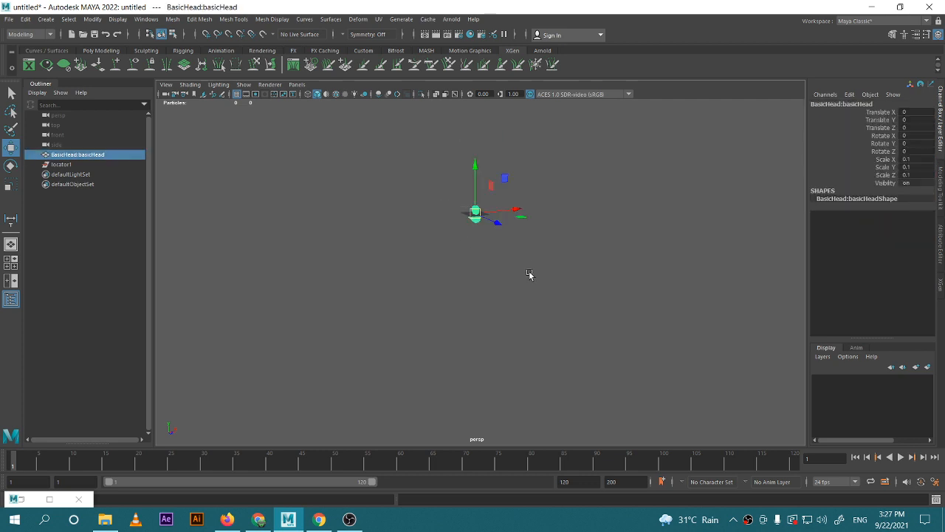
{"action": "key", "text": "f"}
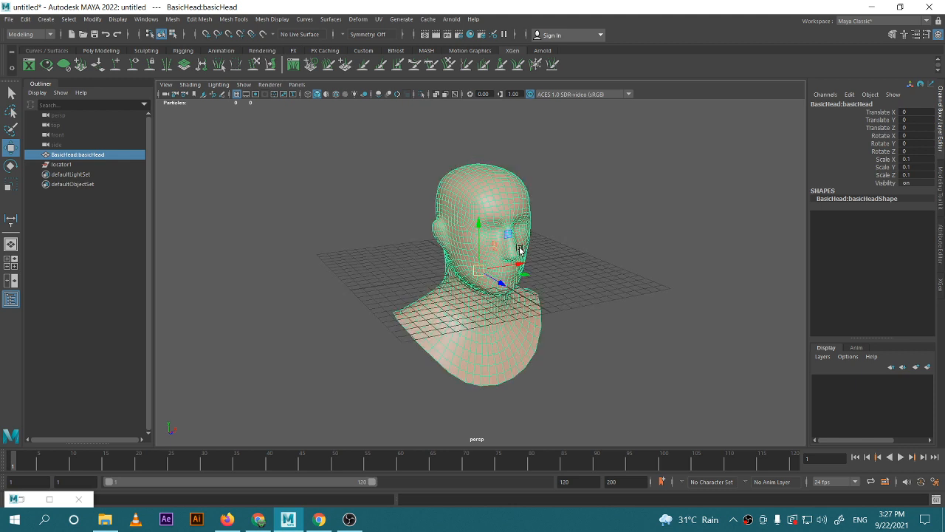
{"action": "scroll", "coordinate": [522, 255], "scroll_direction": "down", "scroll_amount": 5}
{"action": "left_click_drag", "start_coordinate": [529, 280], "coordinate": [521, 315], "text": "alt"}
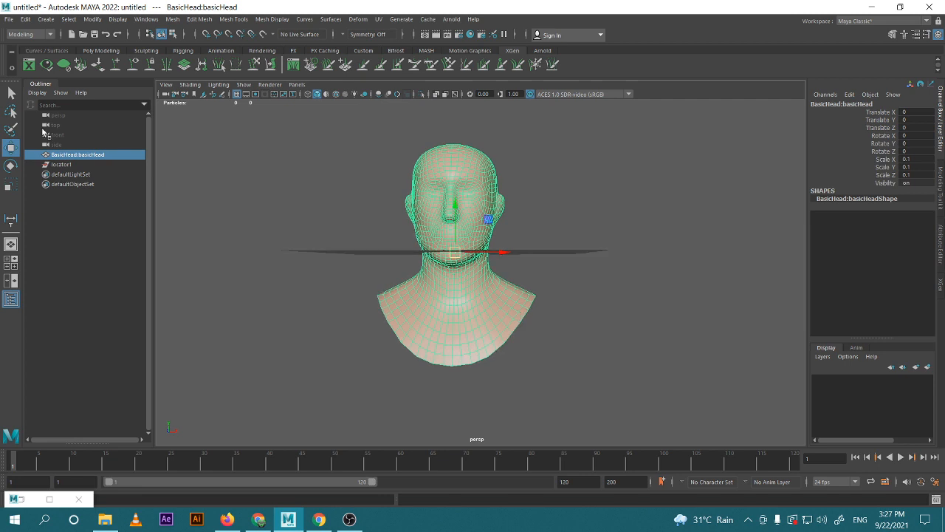
Measure a distance with the Distance Tool between a point beside the bust and a point at the neck
{"action": "left_click", "coordinate": [299, 206]}
{"action": "left_click_drag", "start_coordinate": [451, 214], "coordinate": [346, 234], "text": "alt"}
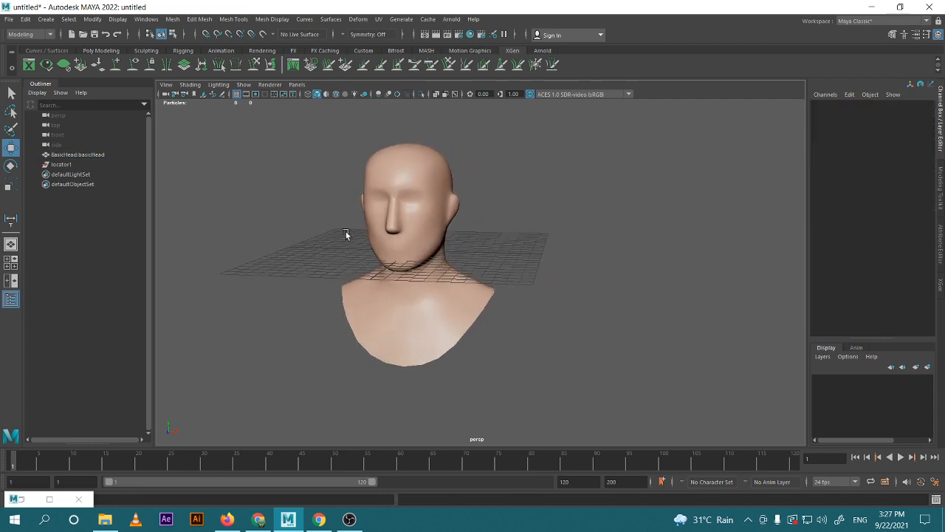
{"action": "left_click", "coordinate": [443, 210]}
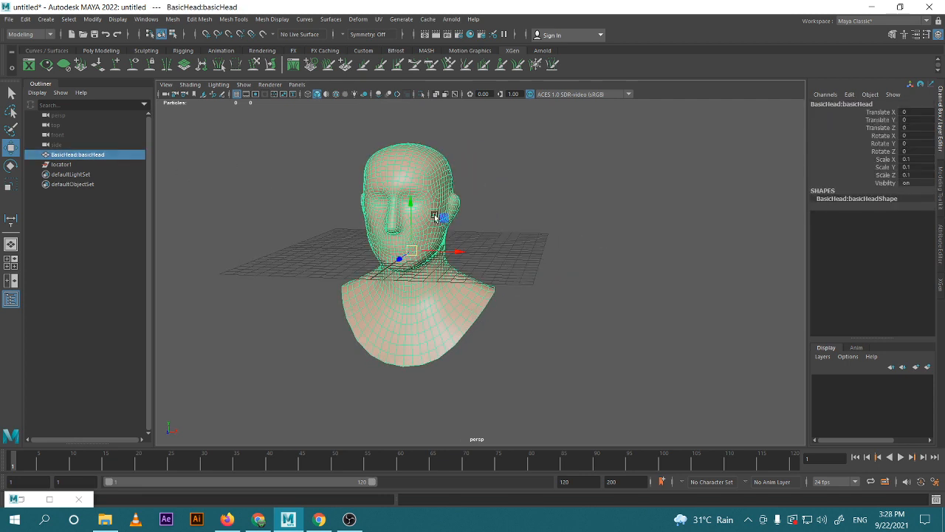
{"action": "left_click", "coordinate": [45, 20]}
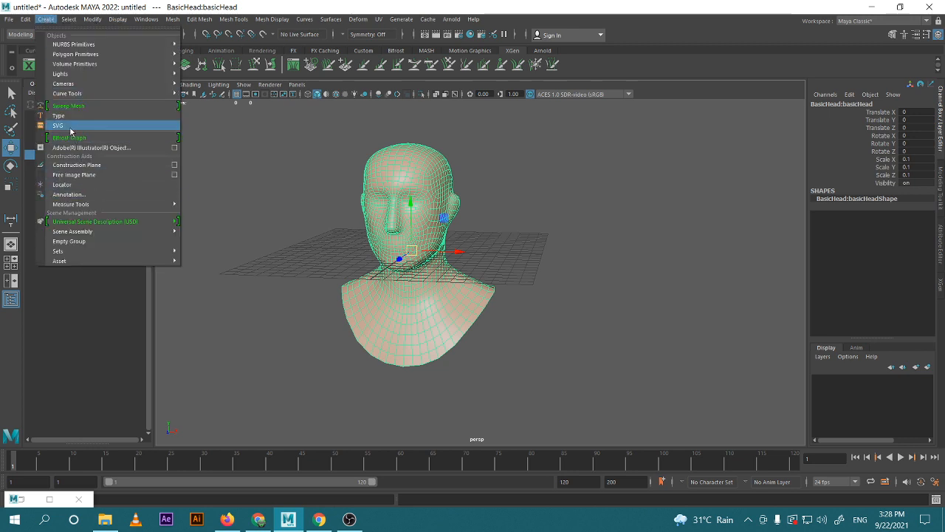
{"action": "mouse_move", "coordinate": [106, 220]}
{"action": "mouse_move", "coordinate": [131, 204]}
{"action": "left_click", "coordinate": [196, 203]}
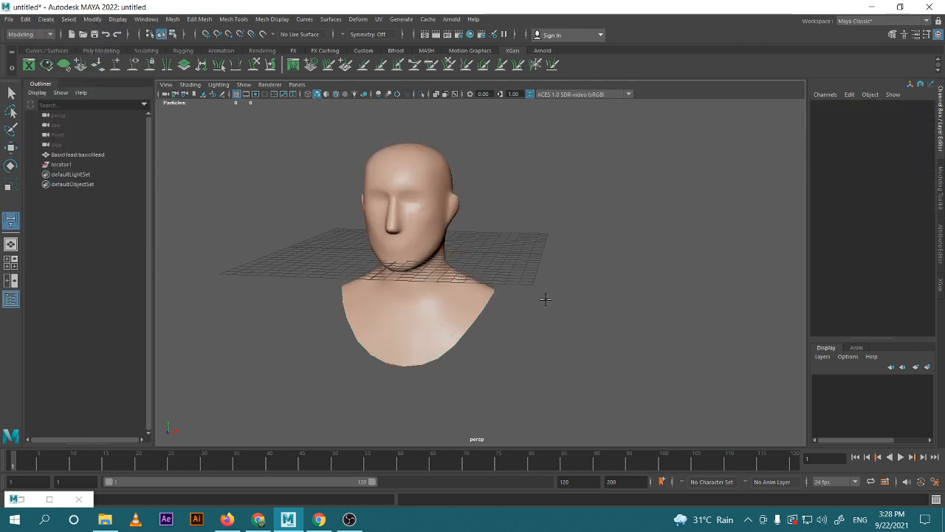
{"action": "left_click", "coordinate": [522, 256]}
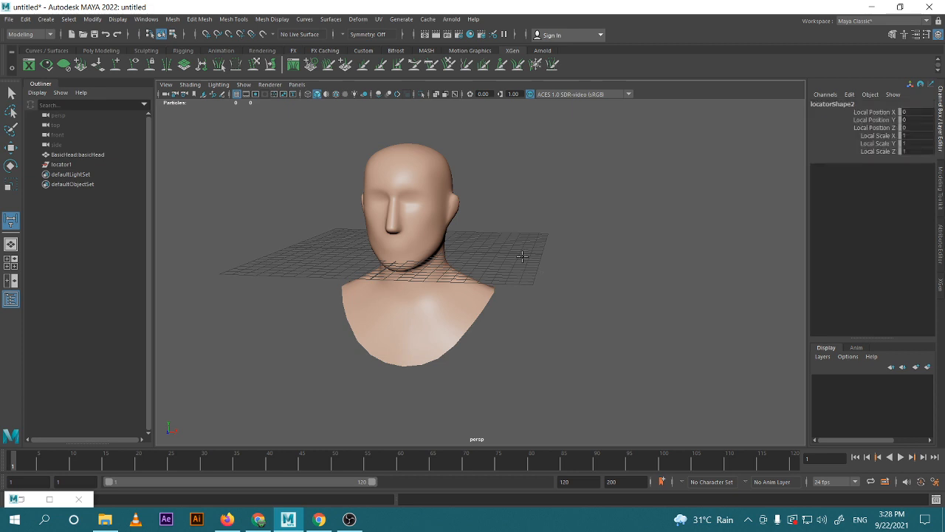
{"action": "left_click", "coordinate": [447, 262]}
{"action": "scroll", "coordinate": [453, 260], "scroll_direction": "up", "scroll_amount": 5}
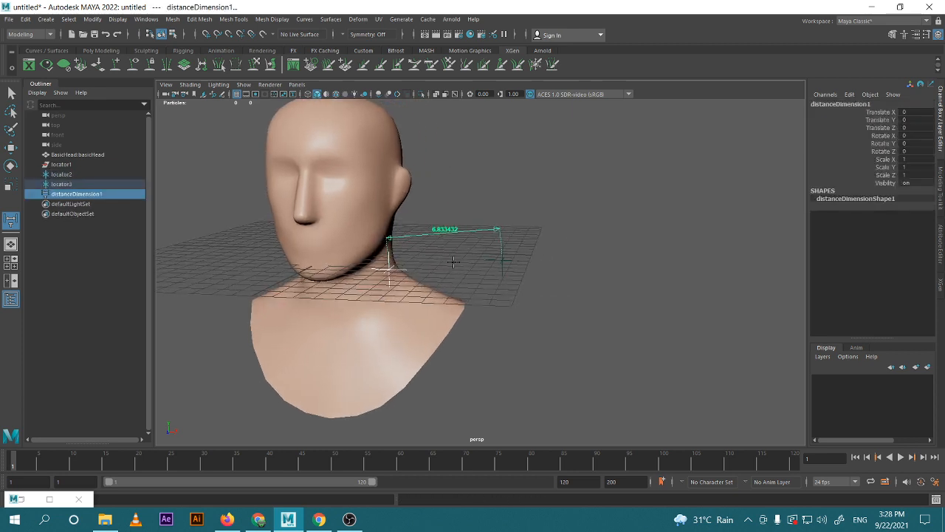
{"action": "left_click_drag", "start_coordinate": [464, 264], "coordinate": [413, 297], "text": "alt"}
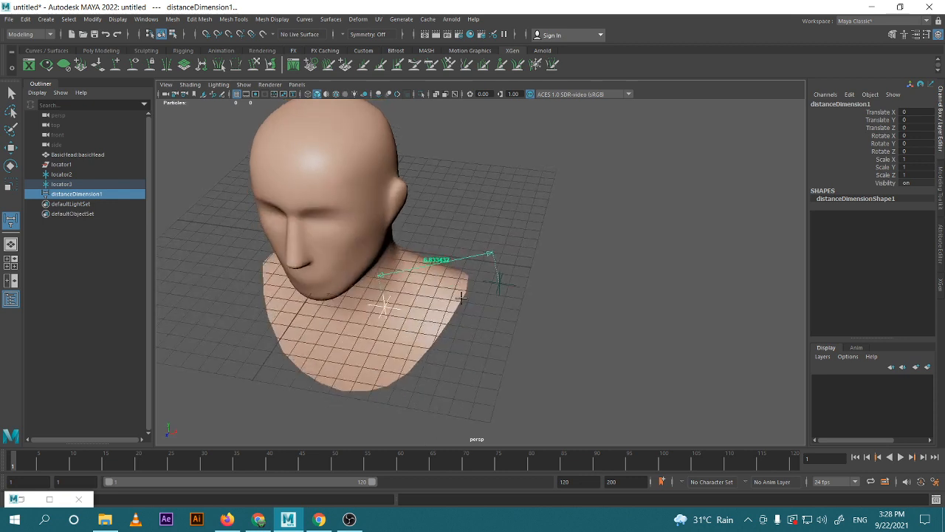
Move the outer measuring locator up to the head's crown, at about X 2.16, Y 7.66, Z -2.42
{"action": "key", "text": "w"}
{"action": "left_click", "coordinate": [395, 311]}
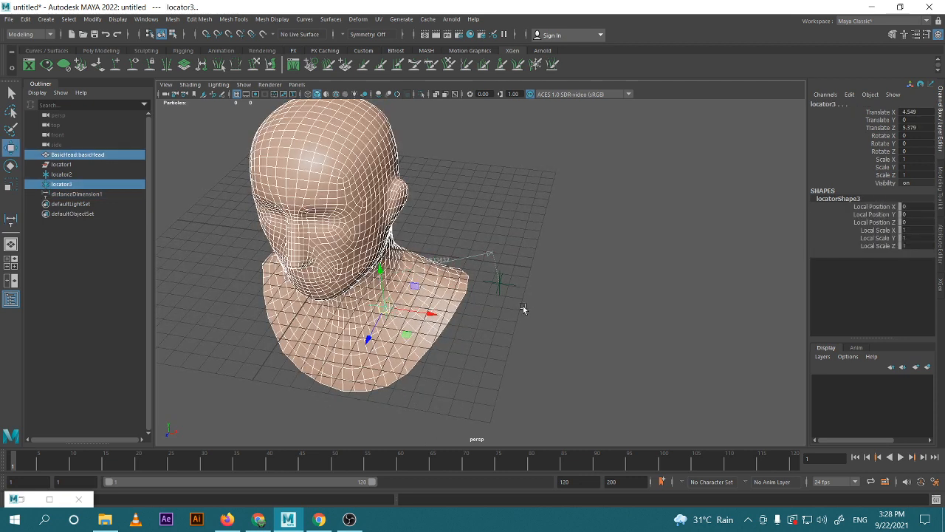
{"action": "left_click", "coordinate": [500, 278]}
{"action": "left_click_drag", "start_coordinate": [500, 281], "coordinate": [376, 114]}
{"action": "middle_click_drag", "start_coordinate": [439, 213], "coordinate": [433, 211], "text": "alt"}
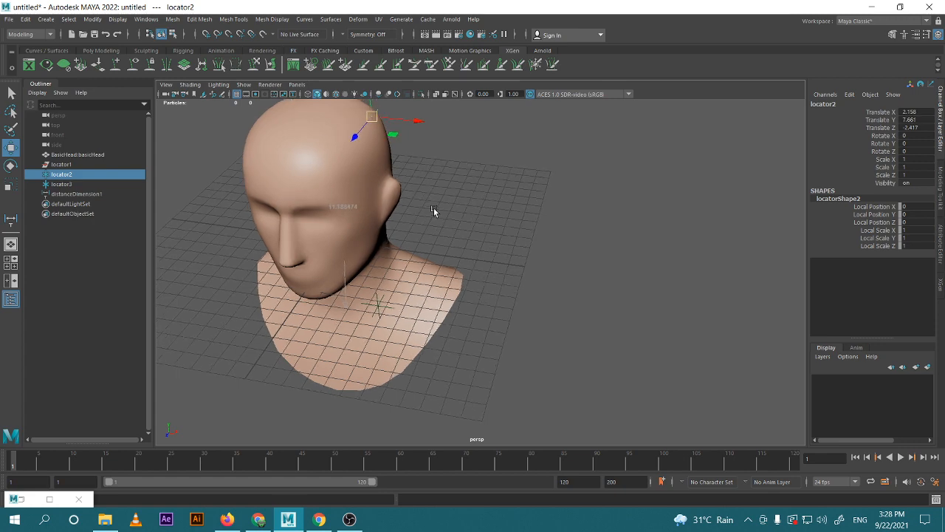
Move the other measuring locator to the base of the neck, at about X 2.22, Y -4.22, Z -2.03
{"action": "left_click_drag", "start_coordinate": [433, 211], "coordinate": [296, 200], "text": "alt"}
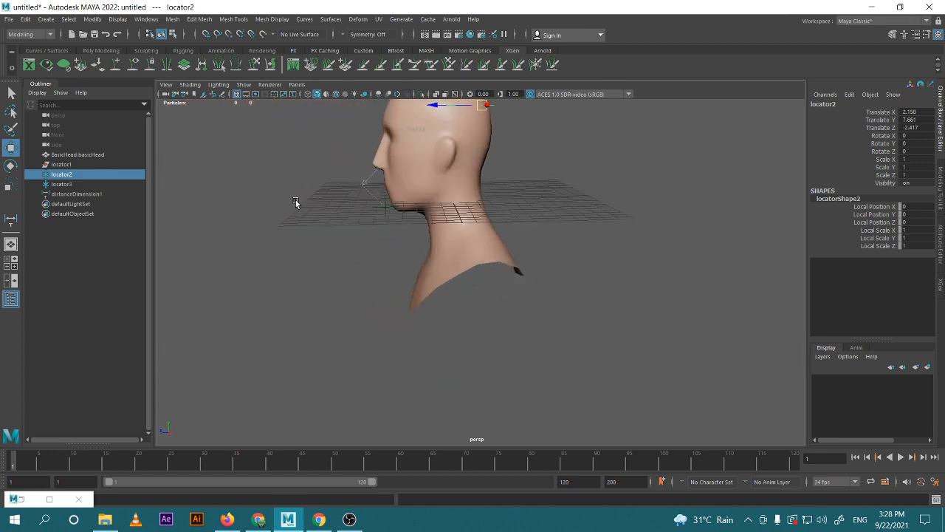
{"action": "left_click", "coordinate": [389, 215]}
{"action": "left_click_drag", "start_coordinate": [384, 208], "coordinate": [549, 201]}
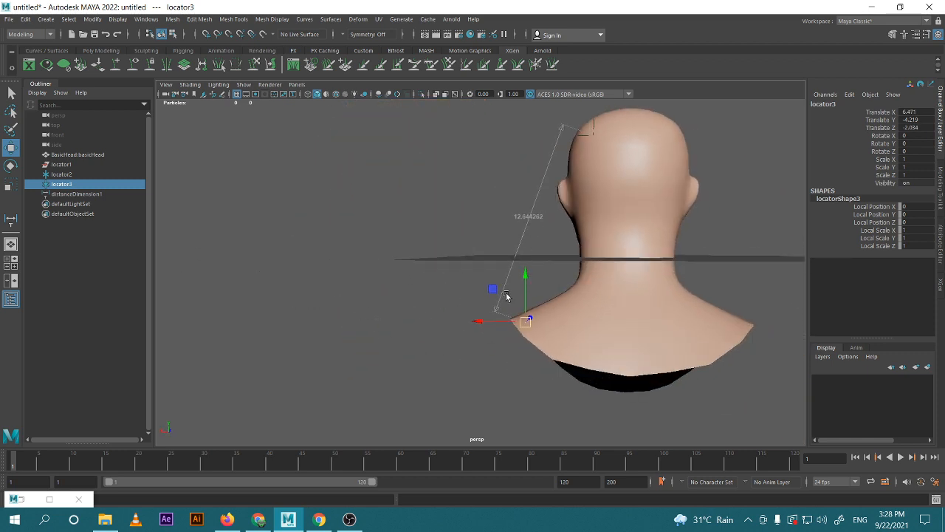
{"action": "left_click_drag", "start_coordinate": [481, 322], "coordinate": [463, 348]}
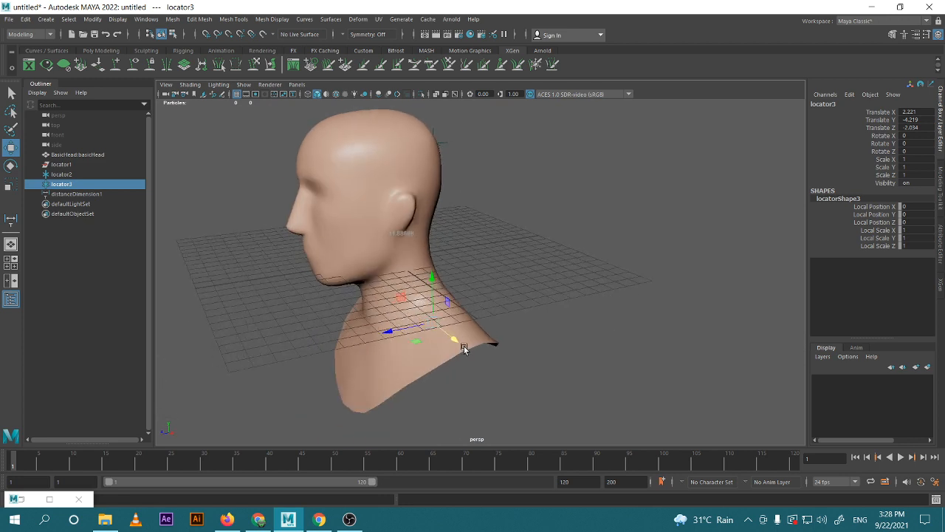
Delete both locators of the distance measurement between the crown and the neck
{"action": "left_click", "coordinate": [450, 150]}
{"action": "left_click", "coordinate": [450, 144]}
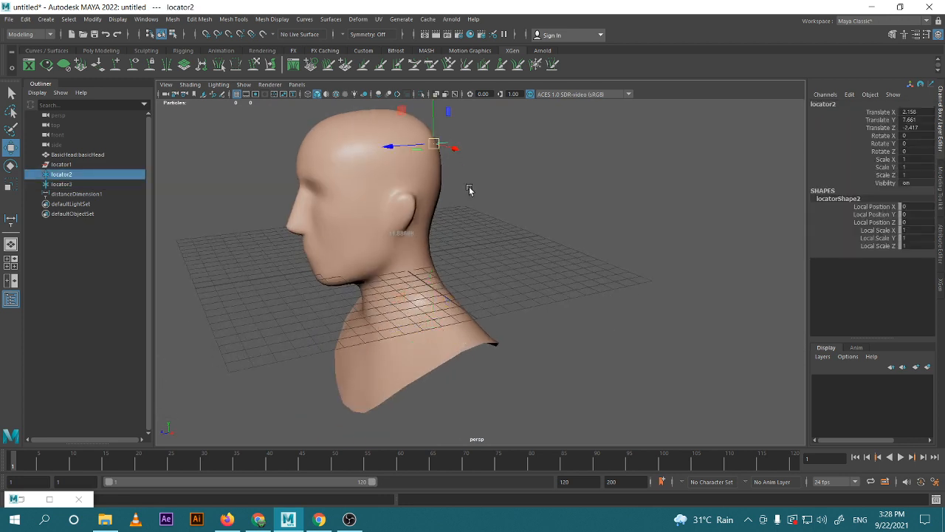
{"action": "key", "text": "Delete"}
{"action": "left_click_drag", "start_coordinate": [481, 281], "coordinate": [464, 210], "text": "alt"}
{"action": "left_click", "coordinate": [459, 297]}
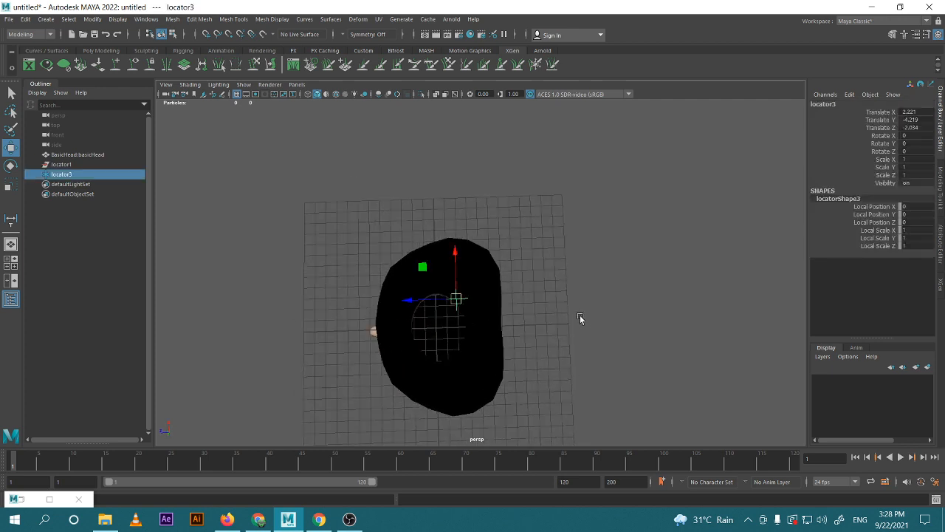
{"action": "key", "text": "Delete"}
Select the head mesh and switch it to face selection mode
{"action": "left_click_drag", "start_coordinate": [510, 344], "coordinate": [573, 320], "text": "alt"}
{"action": "left_click", "coordinate": [416, 296]}
{"action": "left_click_drag", "start_coordinate": [603, 383], "coordinate": [495, 322], "text": "alt"}
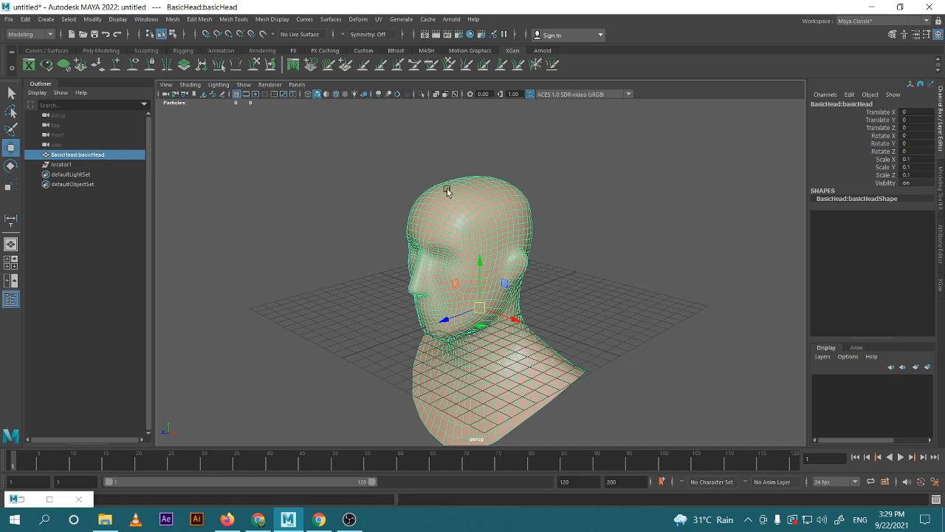
{"action": "left_click_drag", "start_coordinate": [561, 260], "coordinate": [570, 300], "text": "alt"}
{"action": "left_click", "coordinate": [570, 301]}
{"action": "left_click", "coordinate": [480, 273]}
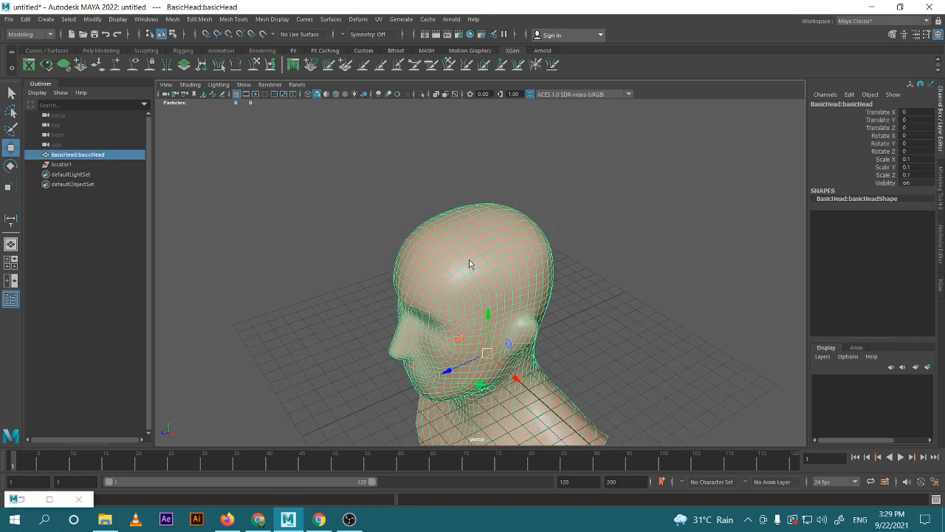
{"action": "right_click_drag", "start_coordinate": [465, 249], "coordinate": [473, 279]}
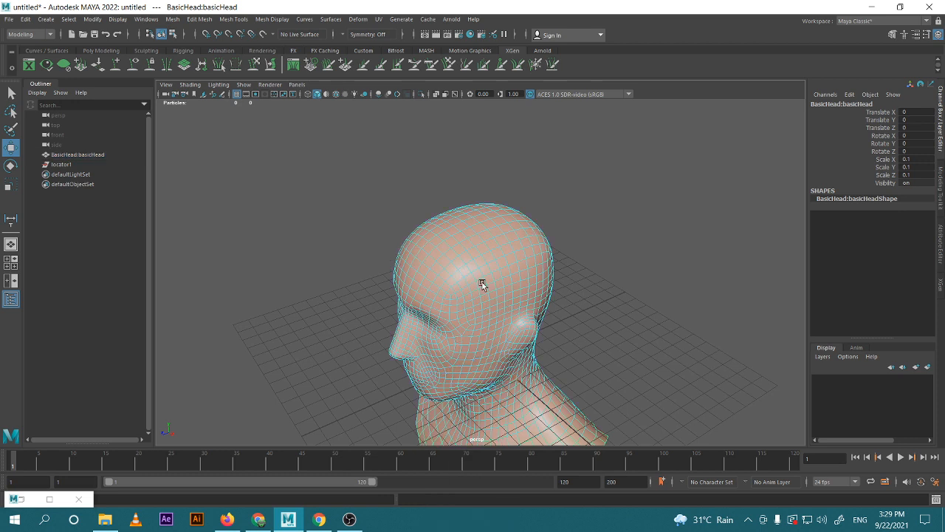
Create two display layers, name the second one hair, and select the first layer
{"action": "left_click", "coordinate": [916, 368]}
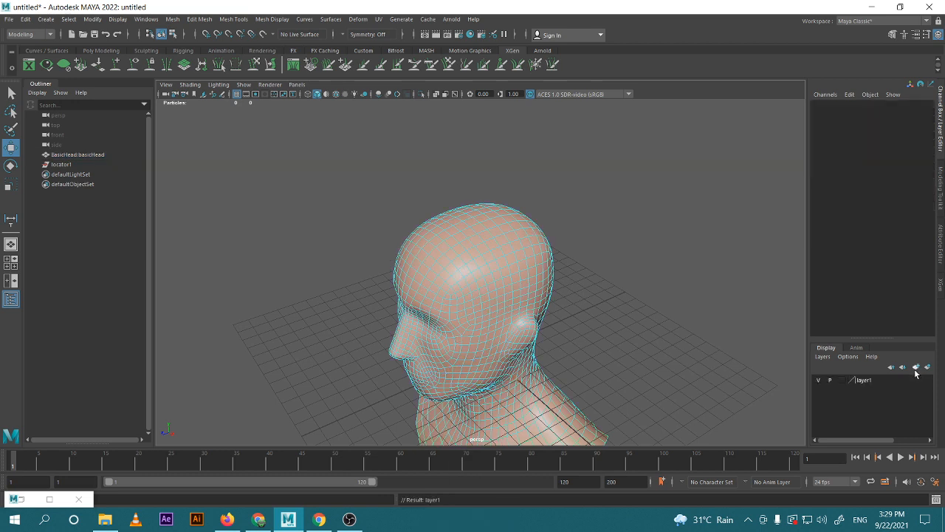
{"action": "double_click", "coordinate": [864, 380]}
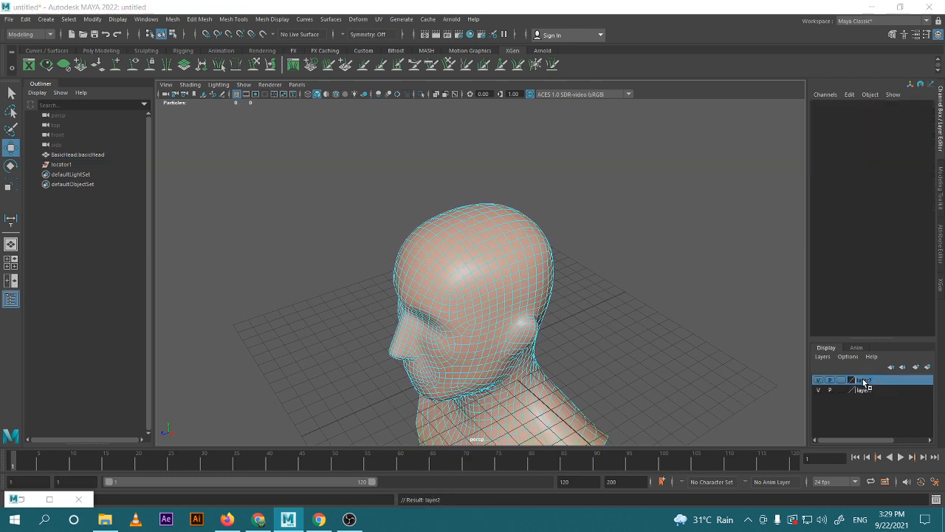
{"action": "left_click_drag", "start_coordinate": [373, 197], "coordinate": [305, 201]}
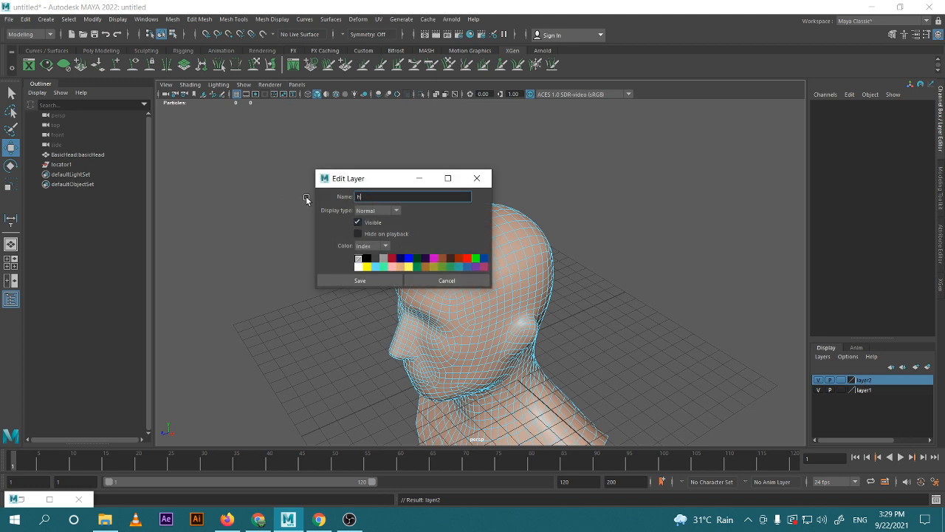
{"action": "key", "text": "Return"}
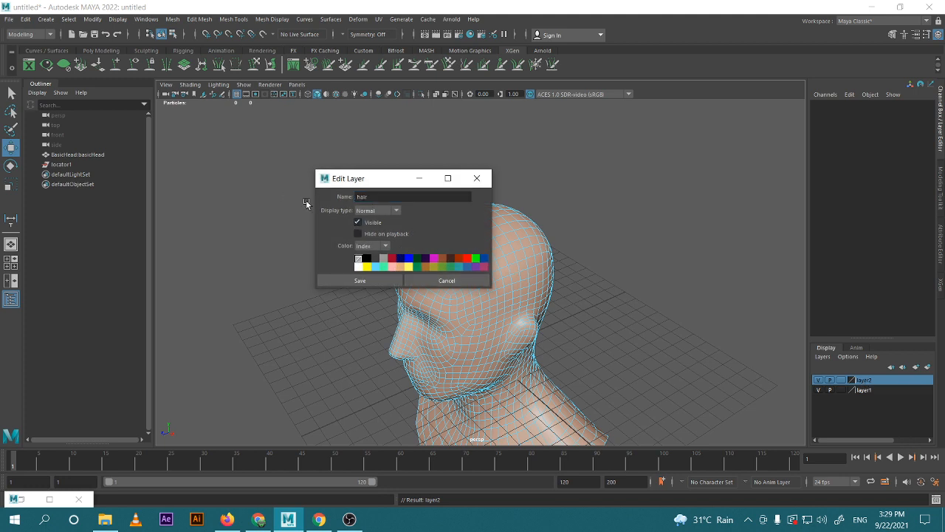
{"action": "left_click", "coordinate": [391, 281]}
{"action": "left_click", "coordinate": [864, 391]}
Select a strip of faces running from the upper forehead down the head's left temple as the start of the hairline
{"action": "left_click", "coordinate": [479, 305]}
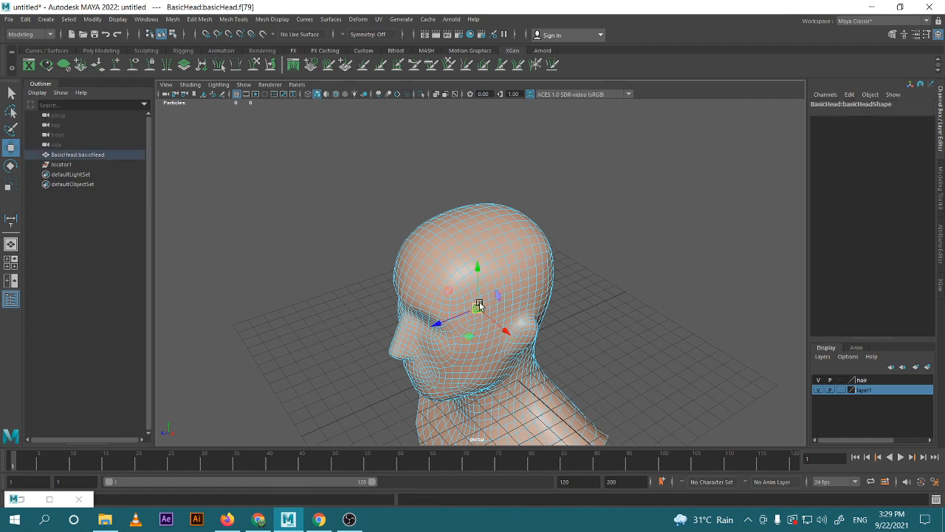
{"action": "left_click", "coordinate": [590, 293]}
{"action": "scroll", "coordinate": [576, 297], "scroll_direction": "up", "scroll_amount": 4}
{"action": "left_click_drag", "start_coordinate": [563, 300], "coordinate": [580, 321], "text": "alt"}
{"action": "left_click", "coordinate": [466, 313]}
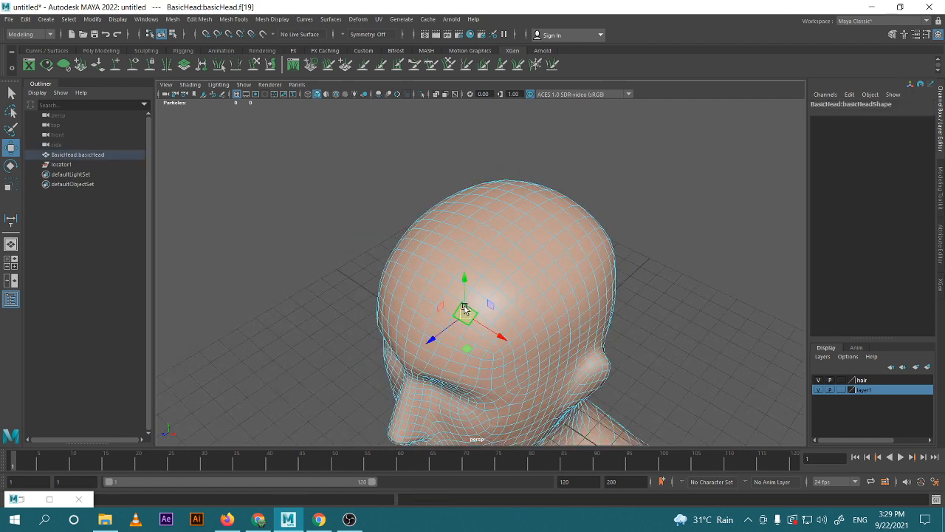
{"action": "left_click", "coordinate": [514, 384], "text": "shift"}
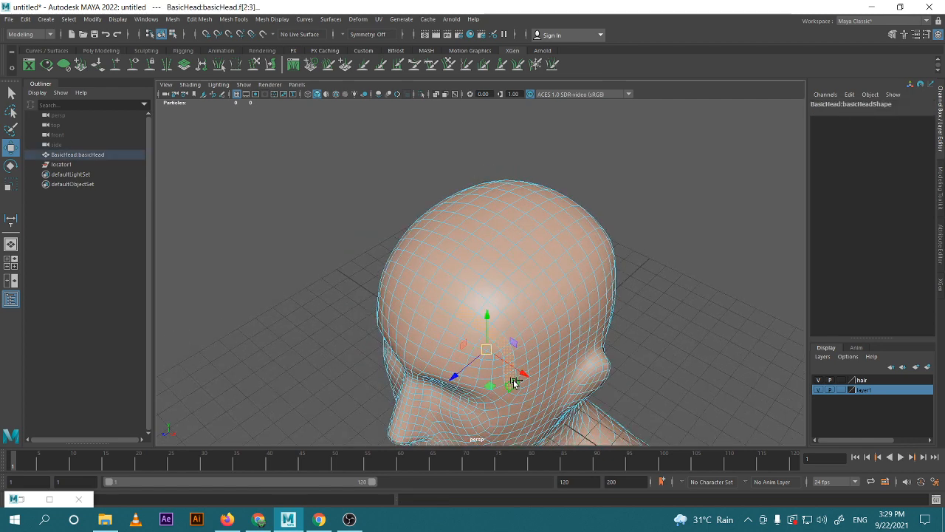
{"action": "left_click_drag", "start_coordinate": [539, 386], "coordinate": [485, 331], "text": "alt"}
{"action": "scroll", "coordinate": [428, 319], "scroll_direction": "up", "scroll_amount": 2}
{"action": "left_click_drag", "start_coordinate": [428, 319], "coordinate": [407, 317], "text": "alt"}
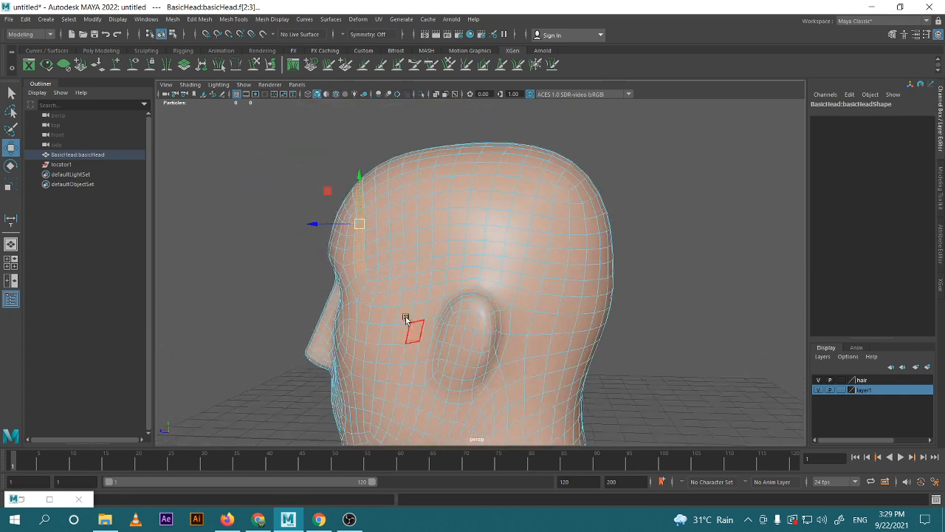
Extend the selected face strip from the left temple above the ear to the back of the head
{"action": "left_click", "coordinate": [489, 277], "text": "shift"}
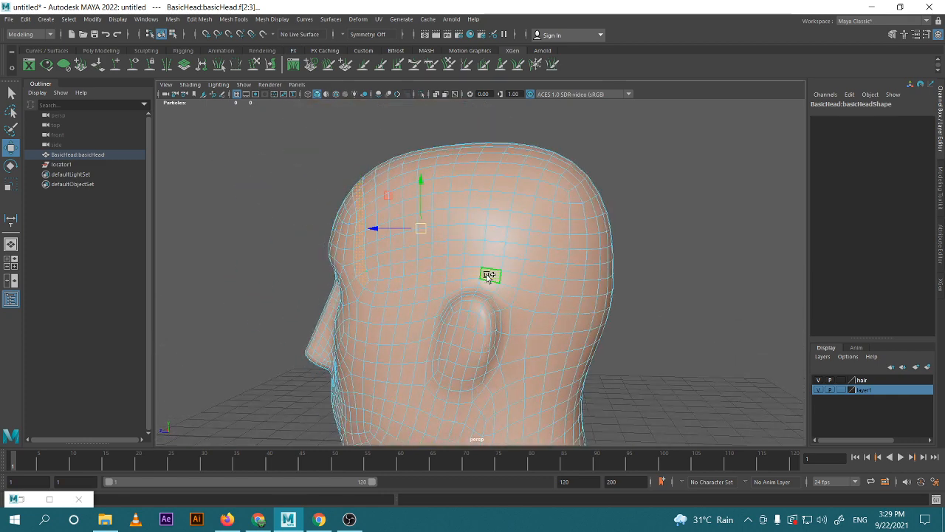
{"action": "left_click_drag", "start_coordinate": [584, 300], "coordinate": [406, 310], "text": "alt"}
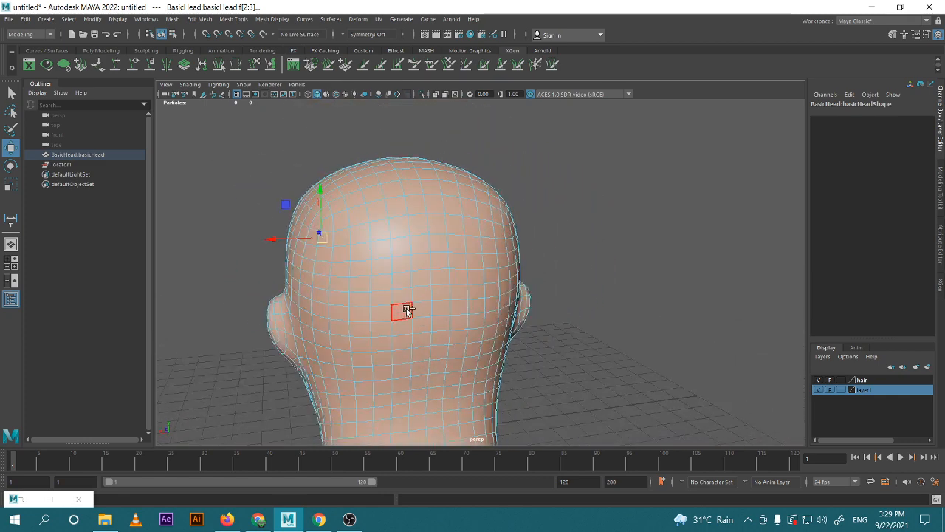
{"action": "left_click", "coordinate": [408, 309], "text": "shift"}
Continue the face strip around the back, above the right ear and across the upper forehead to close the hairline loop
{"action": "left_click_drag", "start_coordinate": [407, 345], "coordinate": [542, 288], "text": "alt"}
{"action": "left_click", "coordinate": [453, 290], "text": "shift"}
{"action": "left_click", "coordinate": [522, 290], "text": "shift"}
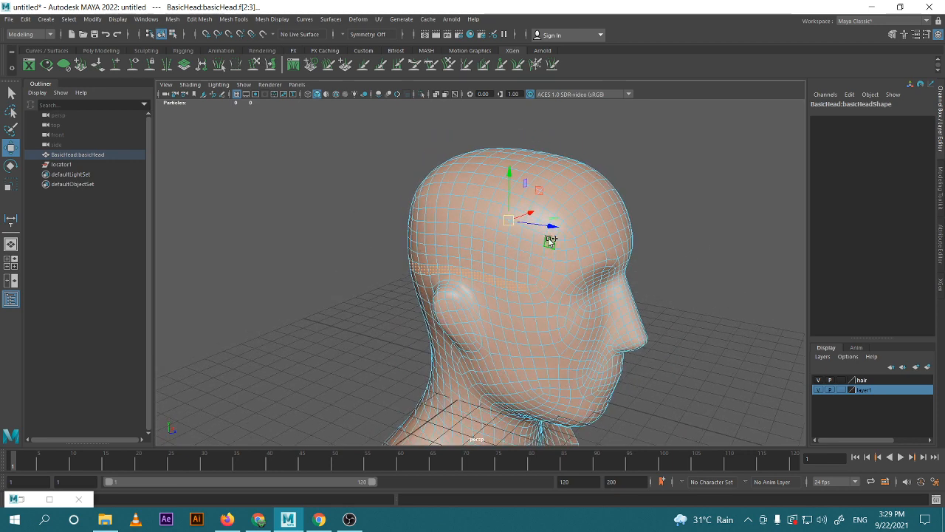
{"action": "left_click_drag", "start_coordinate": [587, 257], "coordinate": [517, 279], "text": "alt"}
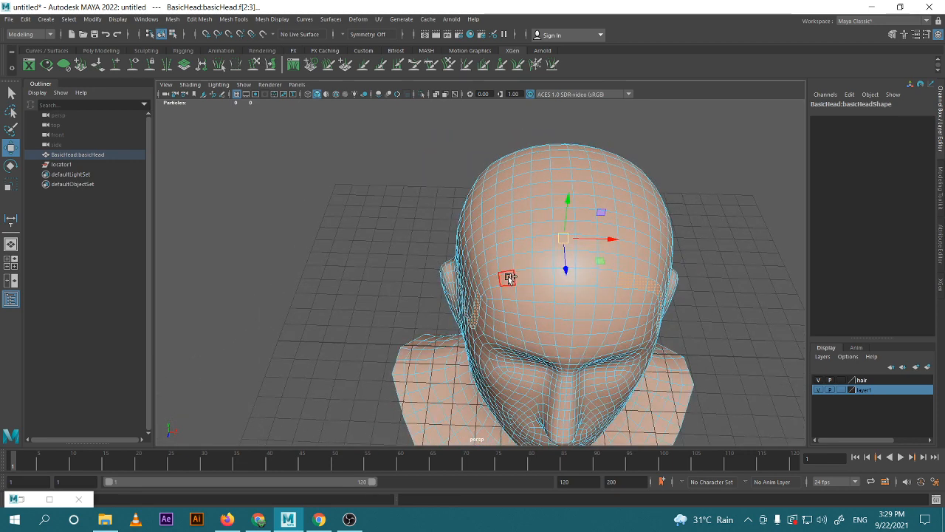
{"action": "double_click", "coordinate": [510, 277], "text": "shift"}
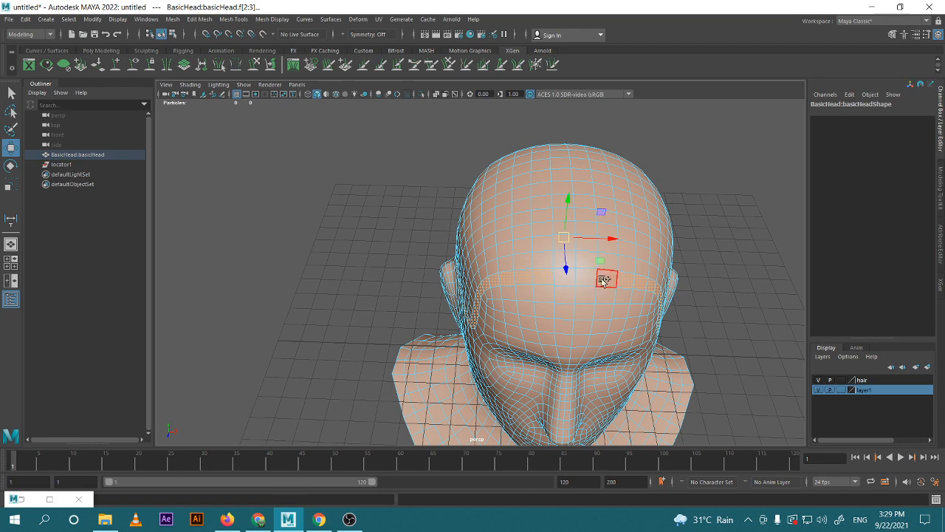
Try to fill the scalp inside the hairline strip with area selections made from the side of the head
{"action": "left_click_drag", "start_coordinate": [705, 342], "coordinate": [578, 303], "text": "alt"}
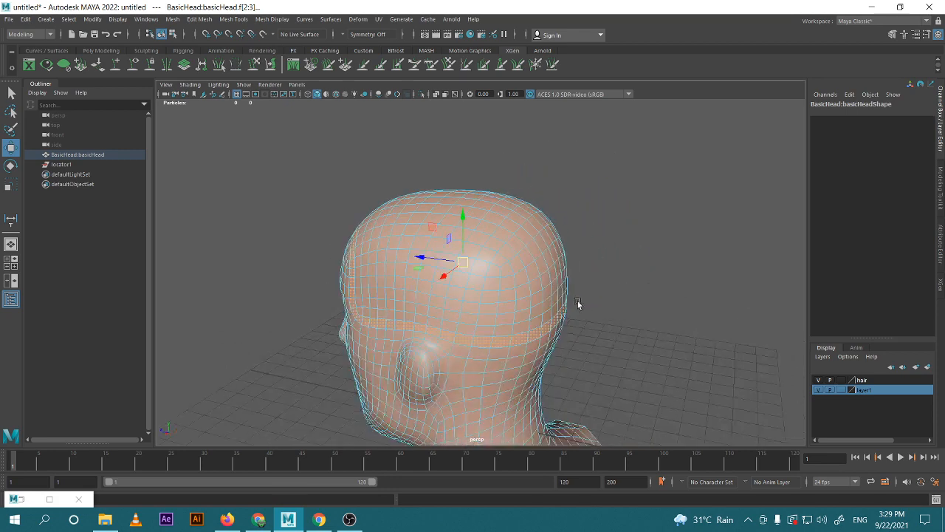
{"action": "double_click", "coordinate": [489, 307], "text": "shift"}
{"action": "key", "text": "ctrl+z"}
{"action": "left_click_drag", "start_coordinate": [468, 327], "coordinate": [476, 302], "text": "alt"}
{"action": "left_click_drag", "start_coordinate": [609, 133], "coordinate": [410, 245]}
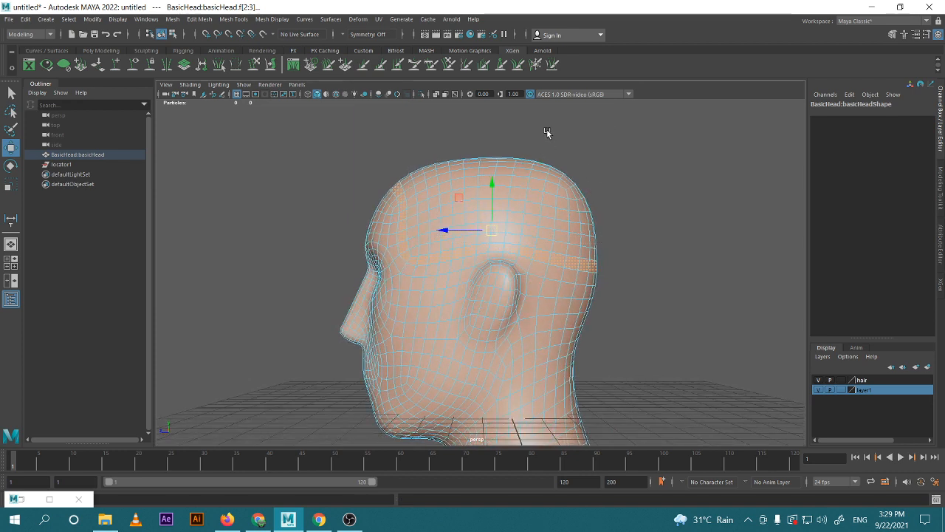
{"action": "left_click_drag", "start_coordinate": [548, 131], "coordinate": [414, 249]}
{"action": "left_click_drag", "start_coordinate": [548, 342], "coordinate": [566, 274], "text": "alt"}
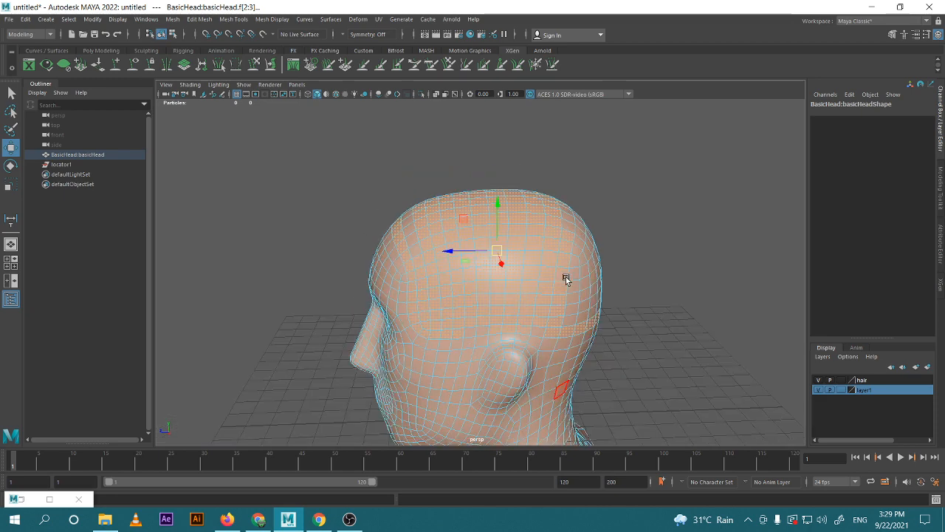
{"action": "left_click_drag", "start_coordinate": [401, 187], "coordinate": [436, 258]}
{"action": "left_click_drag", "start_coordinate": [465, 305], "coordinate": [457, 289], "text": "alt"}
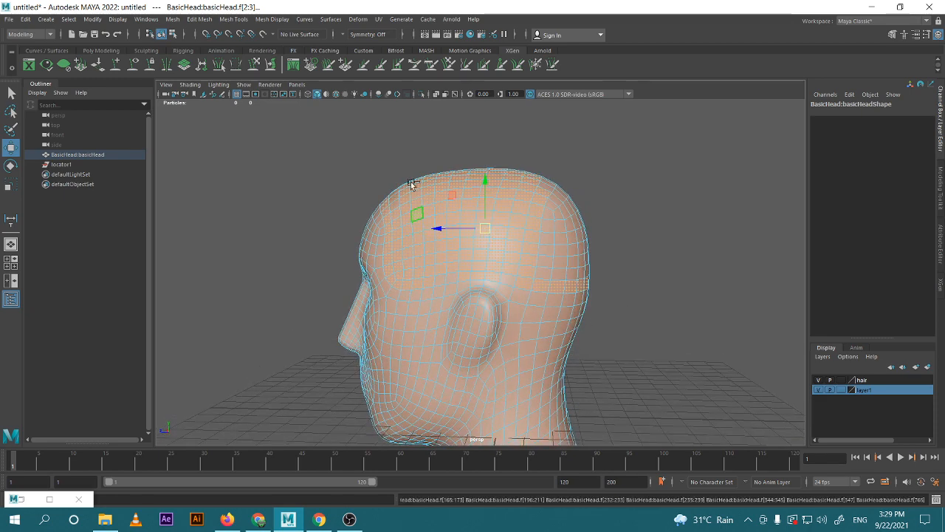
{"action": "left_click_drag", "start_coordinate": [401, 156], "coordinate": [399, 219]}
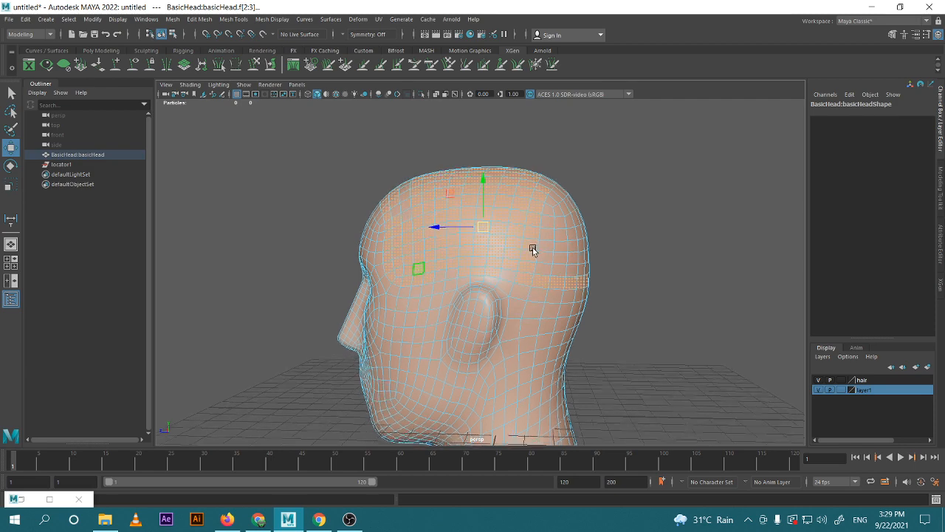
{"action": "left_click_drag", "start_coordinate": [533, 250], "coordinate": [86, 233], "text": "alt"}
Add the scalp faces on the left side and back of the head with the Paint Selection tool, staying inside the hairline strip
{"action": "left_click", "coordinate": [7, 133]}
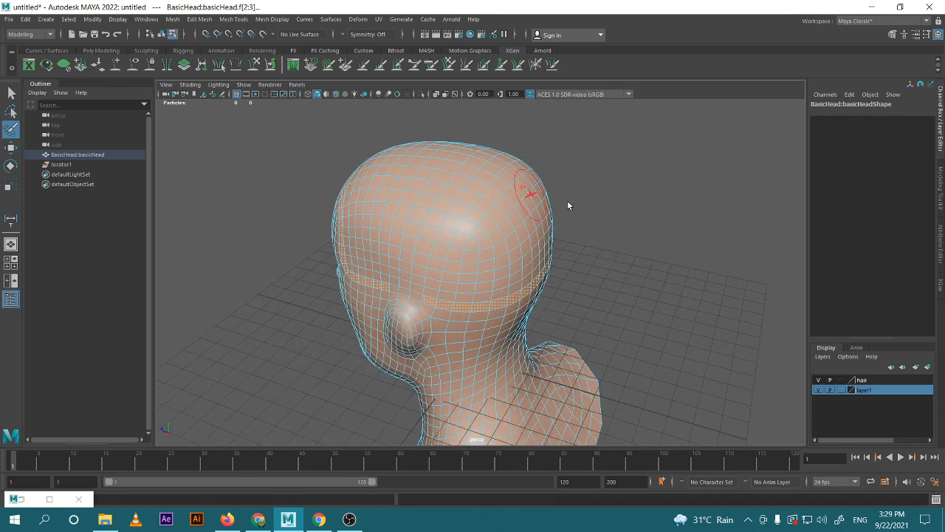
{"action": "left_click_drag", "start_coordinate": [482, 228], "coordinate": [442, 199]}
{"action": "mouse_move", "coordinate": [358, 259]}
{"action": "left_mouse_down"}
{"action": "mouse_move", "coordinate": [359, 243]}
{"action": "mouse_move", "coordinate": [408, 192]}
{"action": "mouse_move", "coordinate": [495, 218]}
{"action": "mouse_move", "coordinate": [481, 274]}
{"action": "left_mouse_up"}
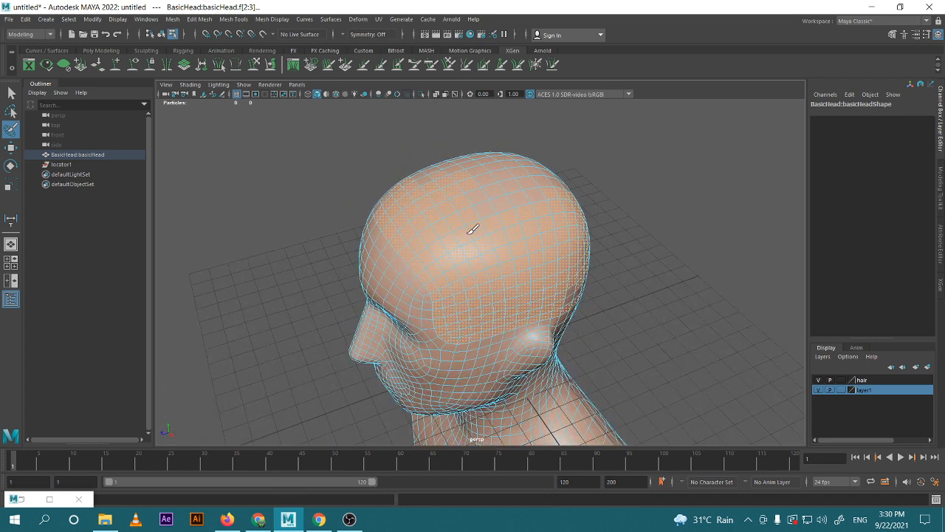
{"action": "mouse_move", "coordinate": [528, 197]}
{"action": "left_mouse_down", "text": "alt"}
{"action": "mouse_move", "coordinate": [437, 213]}
{"action": "mouse_move", "coordinate": [443, 170]}
{"action": "left_mouse_up", "text": "alt"}
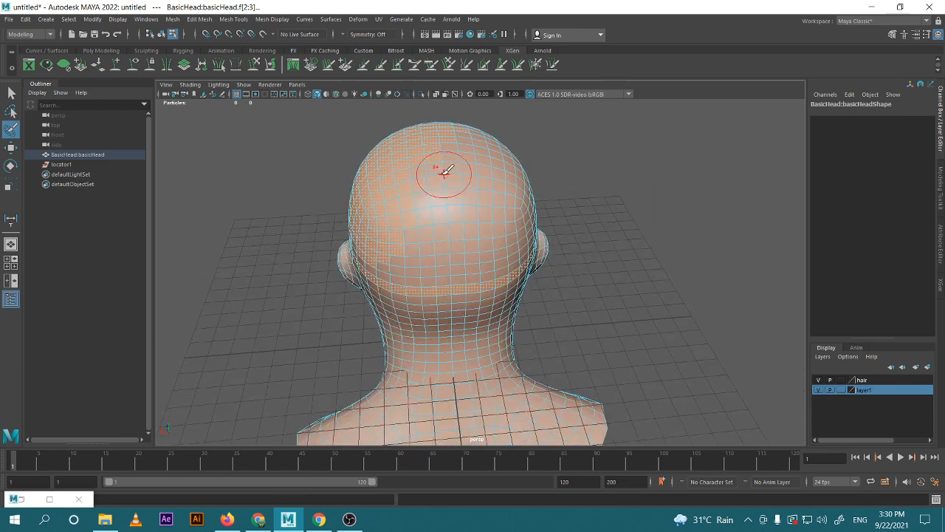
{"action": "mouse_move", "coordinate": [364, 240]}
{"action": "left_mouse_down", "text": "alt"}
{"action": "mouse_move", "coordinate": [429, 256]}
{"action": "mouse_move", "coordinate": [438, 219]}
{"action": "left_mouse_up", "text": "alt"}
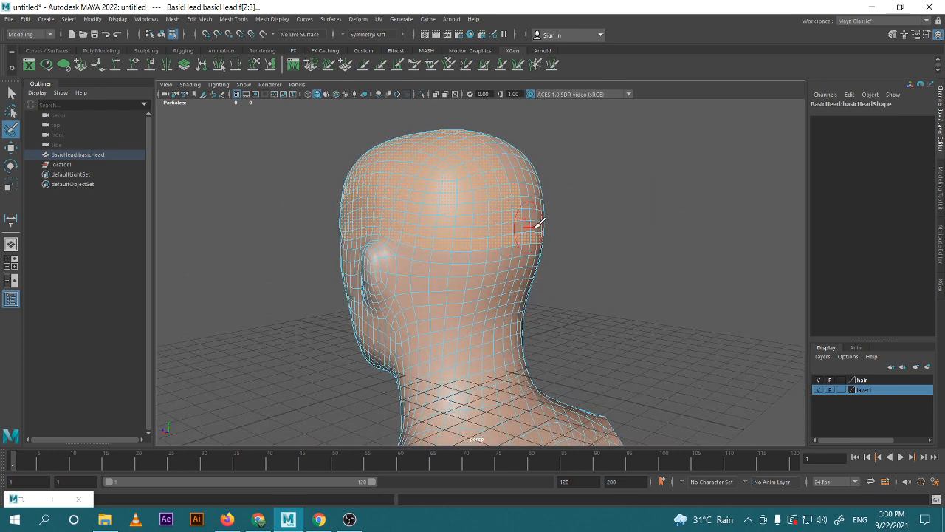
Paint-select the remaining scalp faces on the back right, right side and crown of the head
{"action": "left_click_drag", "start_coordinate": [539, 222], "coordinate": [436, 236], "text": "alt"}
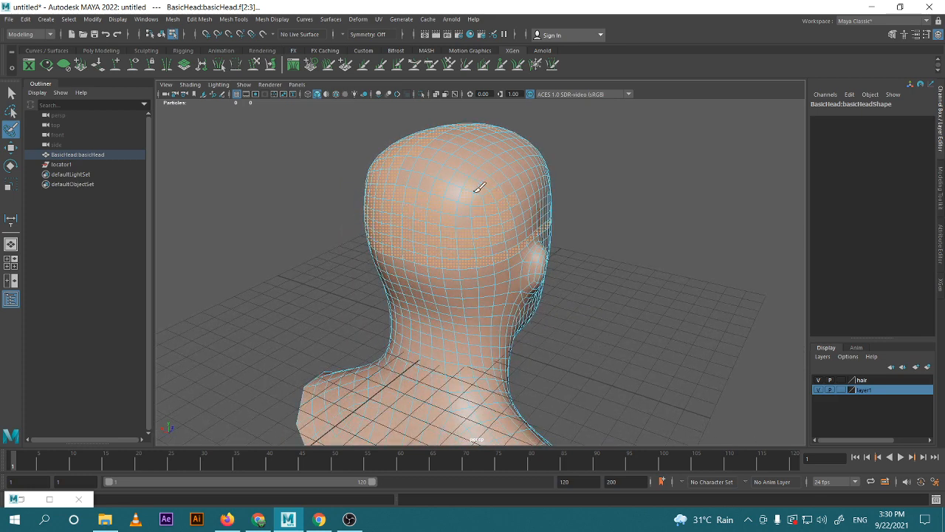
{"action": "mouse_move", "coordinate": [473, 216]}
{"action": "left_mouse_down", "text": "alt"}
{"action": "mouse_move", "coordinate": [443, 218]}
{"action": "mouse_move", "coordinate": [454, 221]}
{"action": "left_mouse_up", "text": "alt"}
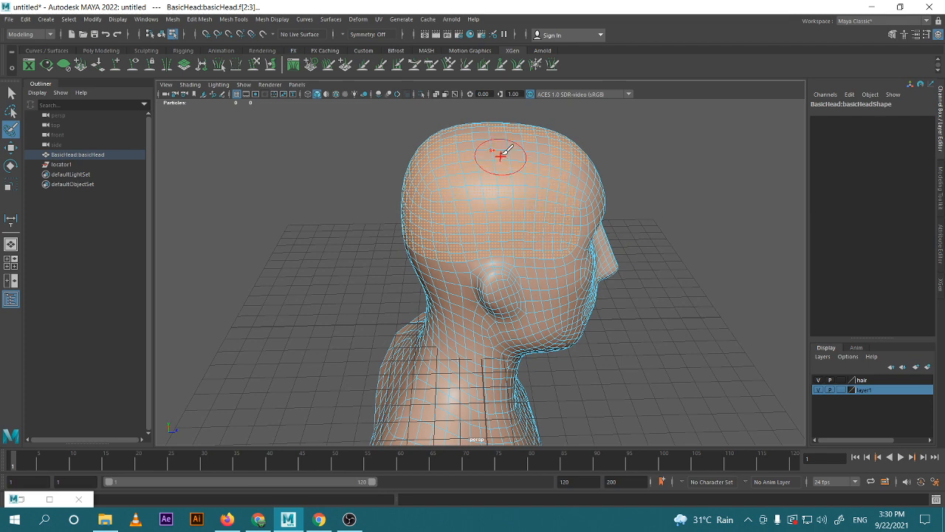
{"action": "mouse_move", "coordinate": [497, 152]}
{"action": "left_mouse_down", "text": "alt"}
{"action": "mouse_move", "coordinate": [498, 229]}
{"action": "mouse_move", "coordinate": [510, 245]}
{"action": "mouse_move", "coordinate": [464, 264]}
{"action": "mouse_move", "coordinate": [488, 264]}
{"action": "left_mouse_up", "text": "alt"}
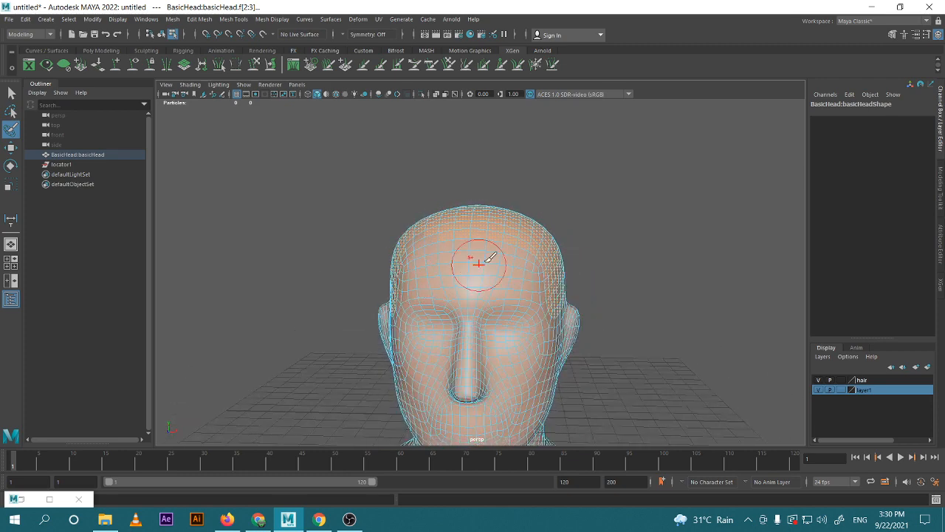
Refine the front hairline and both temples of the scalp selection with a smaller selection brush
{"action": "mouse_move", "coordinate": [426, 235]}
{"action": "left_mouse_down", "text": "alt"}
{"action": "mouse_move", "coordinate": [500, 246]}
{"action": "mouse_move", "coordinate": [529, 202]}
{"action": "left_mouse_up", "text": "alt"}
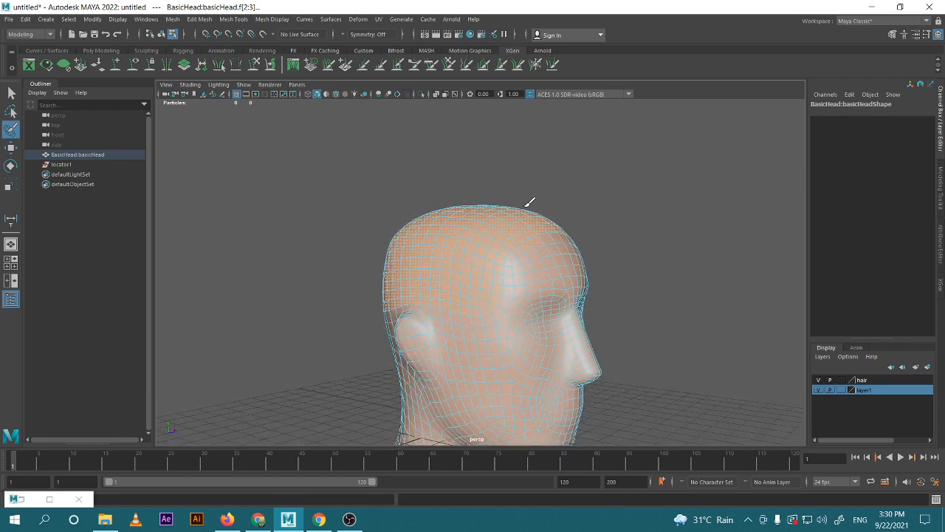
{"action": "mouse_move", "coordinate": [522, 252]}
{"action": "left_mouse_down", "text": "alt"}
{"action": "mouse_move", "coordinate": [496, 269]}
{"action": "mouse_move", "coordinate": [471, 244]}
{"action": "mouse_move", "coordinate": [507, 247]}
{"action": "mouse_move", "coordinate": [469, 262]}
{"action": "mouse_move", "coordinate": [487, 262]}
{"action": "left_mouse_up", "text": "alt"}
{"action": "key", "text": "b"}
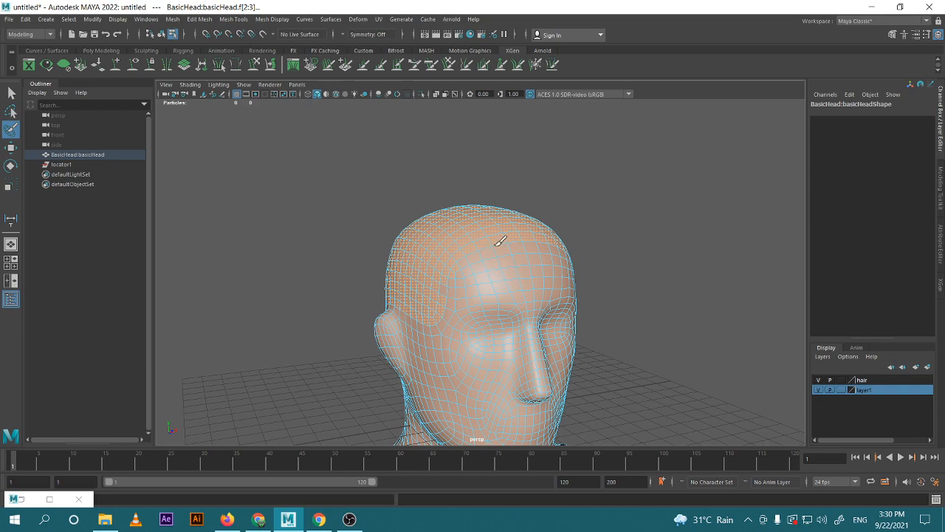
{"action": "left_click_drag", "start_coordinate": [590, 274], "coordinate": [516, 282], "text": "alt"}
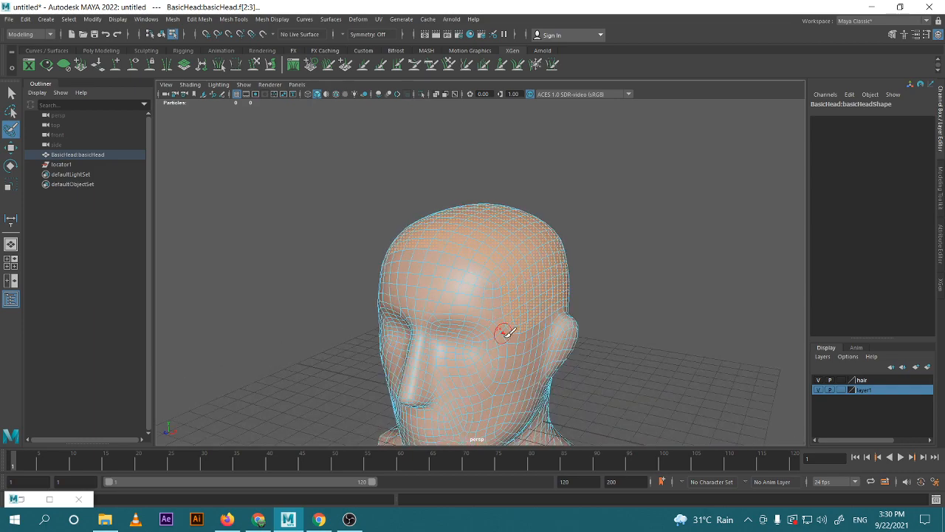
{"action": "left_click_drag", "start_coordinate": [504, 332], "coordinate": [660, 311], "text": "alt"}
Paint-select beard and moustache faces over the upper lip, chin and jaw, adding them to the scalp selection
{"action": "key", "text": "w"}
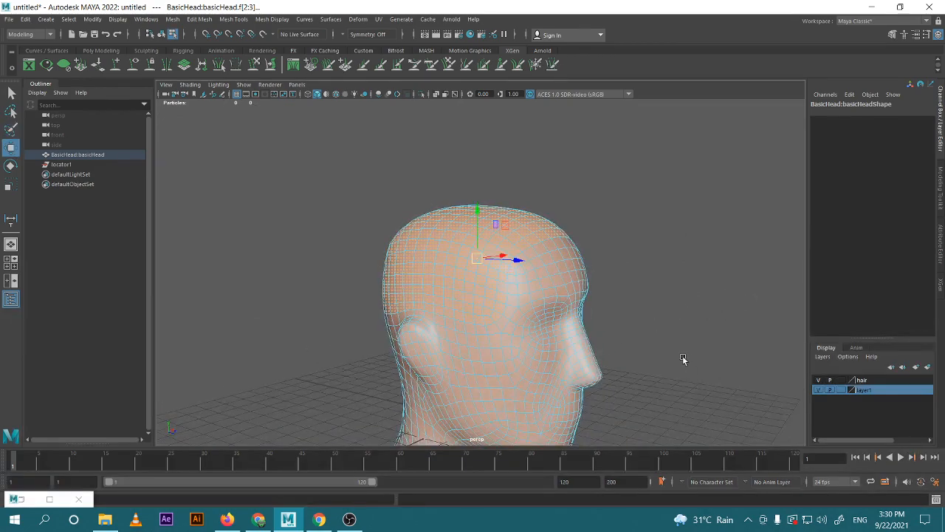
{"action": "left_click_drag", "start_coordinate": [683, 359], "coordinate": [655, 329], "text": "alt"}
{"action": "left_click_drag", "start_coordinate": [679, 349], "coordinate": [246, 210], "text": "alt"}
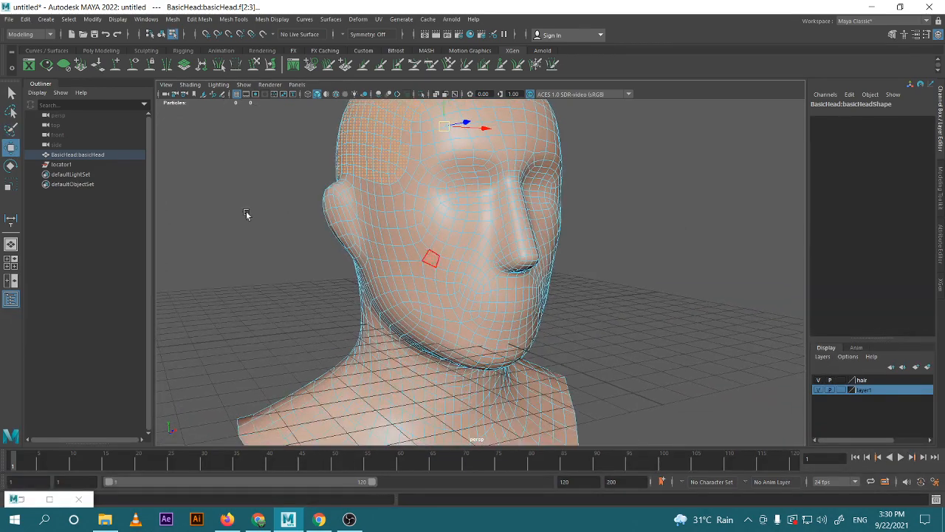
{"action": "left_click", "coordinate": [9, 131]}
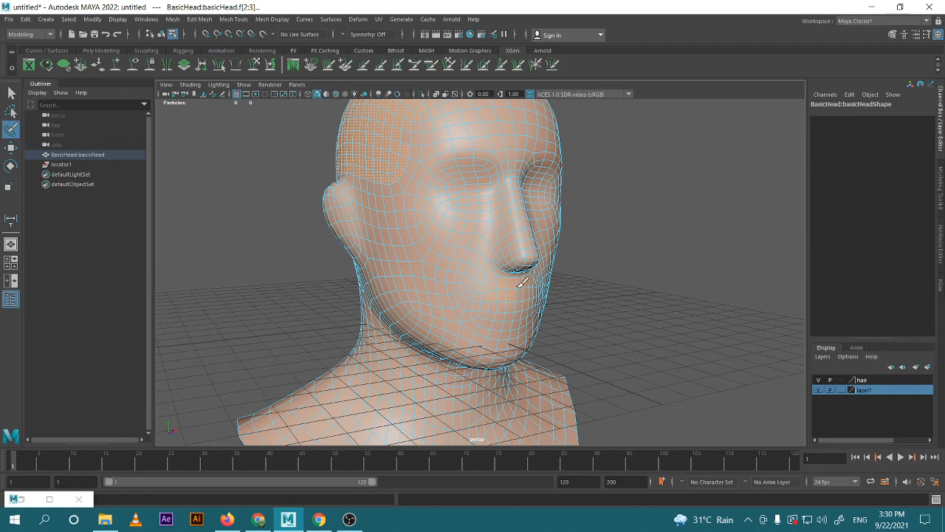
{"action": "left_click_drag", "start_coordinate": [475, 300], "coordinate": [460, 313], "text": "alt"}
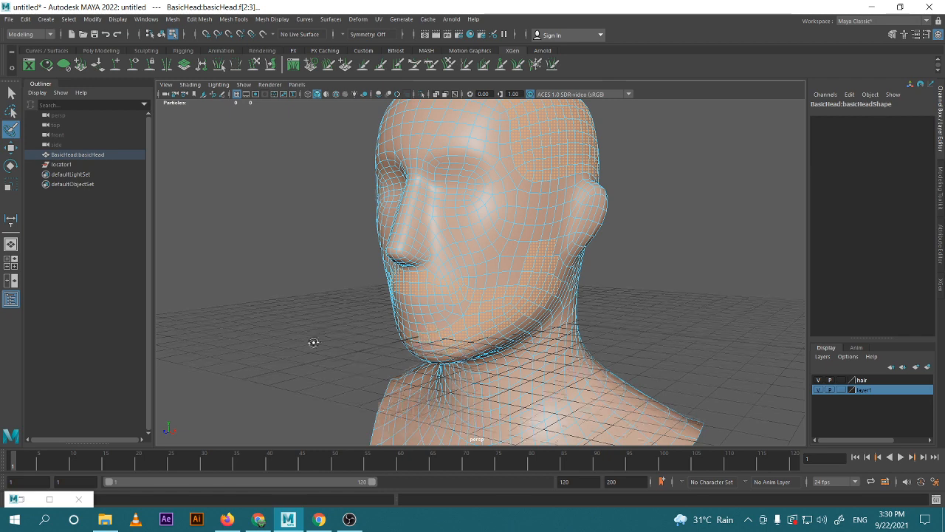
Extend the beard selection along both jawlines and onto the underside of the chin
{"action": "left_click_drag", "start_coordinate": [312, 345], "coordinate": [477, 308], "text": "alt"}
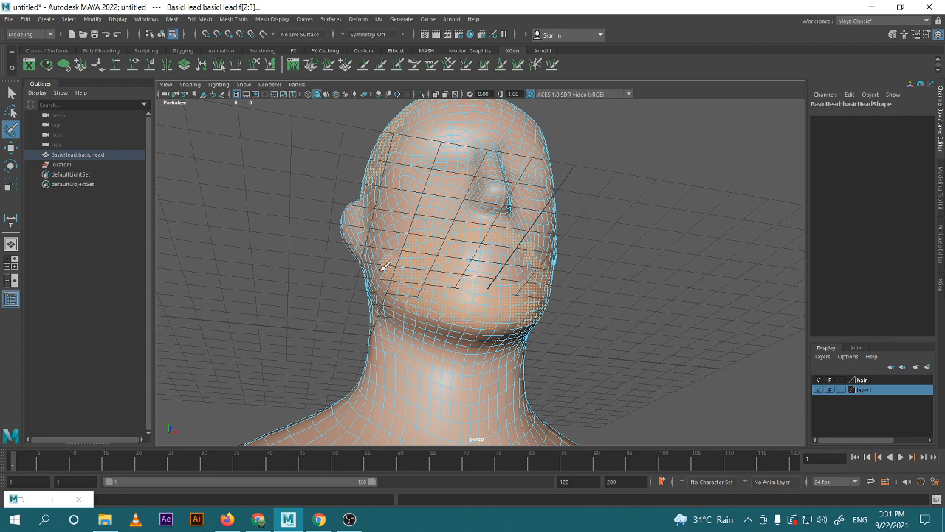
{"action": "left_click_drag", "start_coordinate": [394, 268], "coordinate": [274, 276], "text": "alt"}
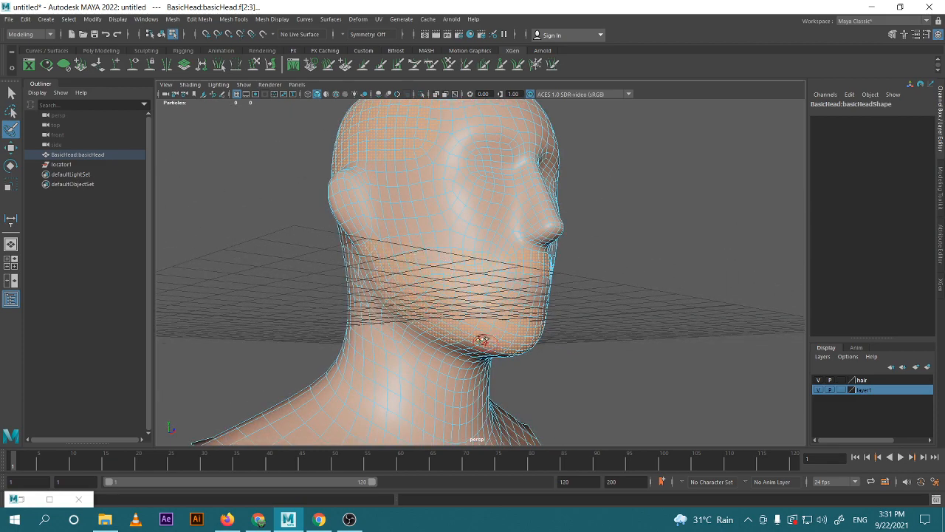
{"action": "left_click_drag", "start_coordinate": [483, 341], "coordinate": [436, 285], "text": "alt"}
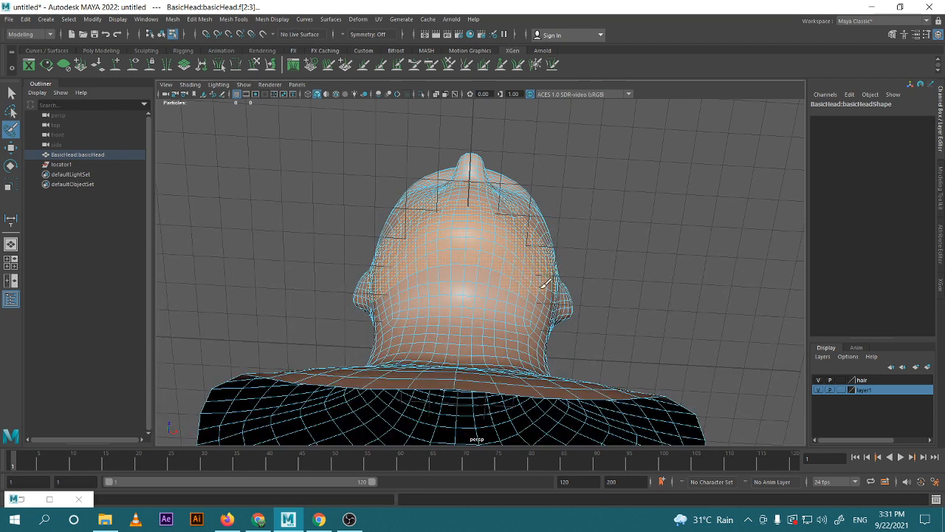
Paint-select sideburn faces in front of both ears to connect the beard area with the scalp selection
{"action": "left_click_drag", "start_coordinate": [651, 300], "coordinate": [532, 277], "text": "alt"}
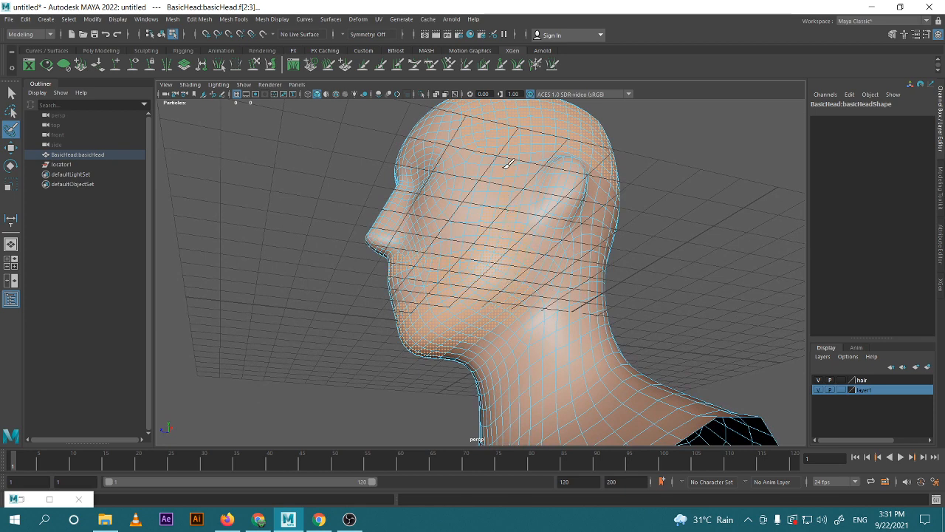
{"action": "mouse_move", "coordinate": [517, 258]}
{"action": "left_mouse_down", "text": "alt"}
{"action": "mouse_move", "coordinate": [554, 292]}
{"action": "mouse_move", "coordinate": [603, 312]}
{"action": "mouse_move", "coordinate": [677, 308]}
{"action": "left_mouse_up", "text": "alt"}
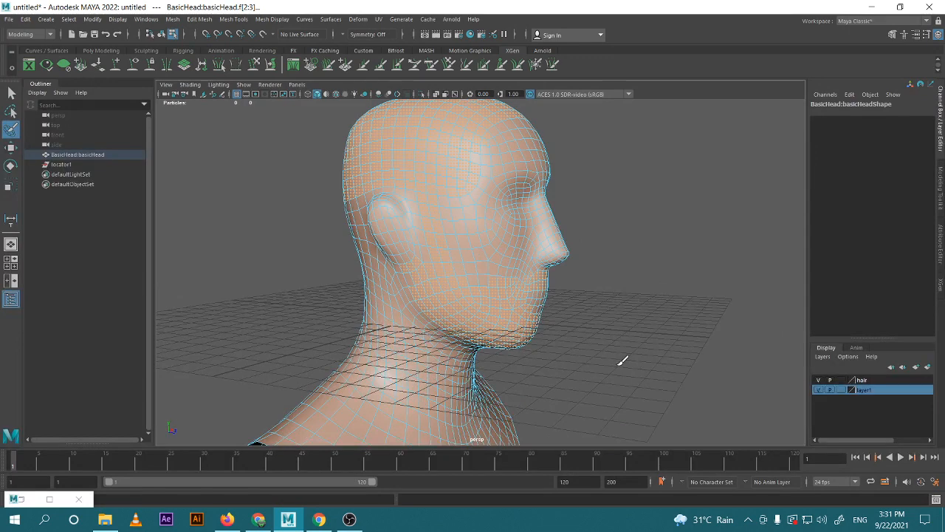
{"action": "left_click_drag", "start_coordinate": [623, 363], "coordinate": [519, 193], "text": "alt"}
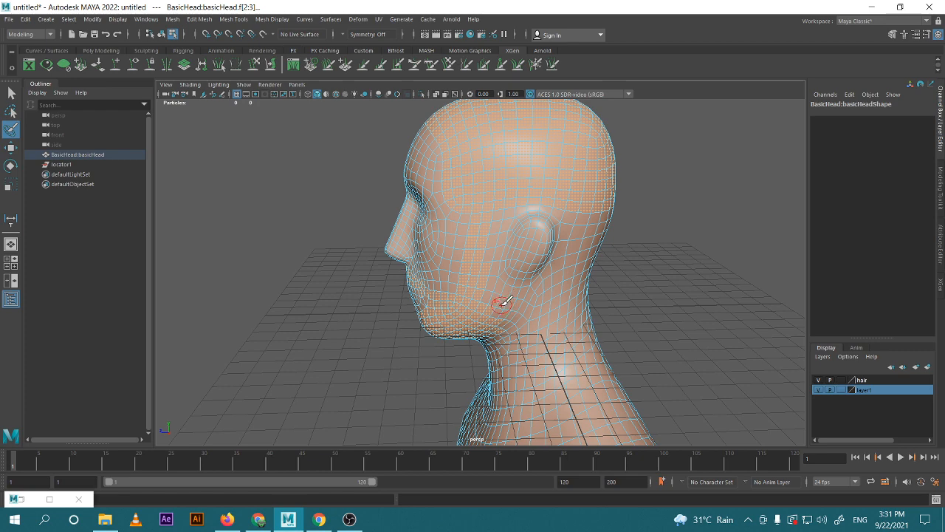
{"action": "left_click_drag", "start_coordinate": [507, 317], "coordinate": [525, 312], "text": "alt"}
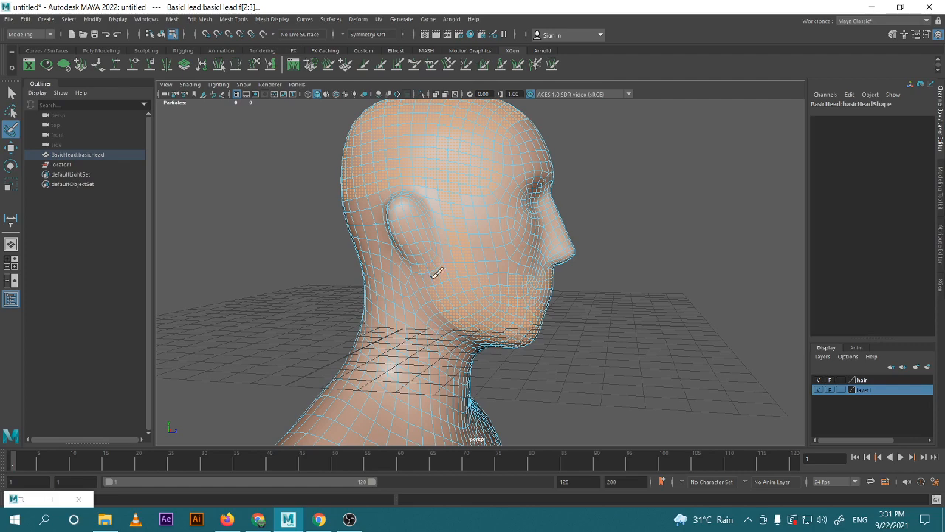
Extract the selected scalp, sideburn and beard faces from the head mesh
{"action": "scroll", "coordinate": [619, 310], "scroll_direction": "down", "scroll_amount": 3}
{"action": "mouse_move", "coordinate": [620, 311]}
{"action": "left_mouse_down", "text": "alt"}
{"action": "mouse_move", "coordinate": [458, 331]}
{"action": "mouse_move", "coordinate": [384, 313]}
{"action": "left_mouse_up", "text": "alt"}
{"action": "scroll", "coordinate": [567, 379], "scroll_direction": "up", "scroll_amount": 3}
{"action": "key", "text": "w"}
{"action": "left_click_drag", "start_coordinate": [223, 146], "coordinate": [243, 173], "text": "alt"}
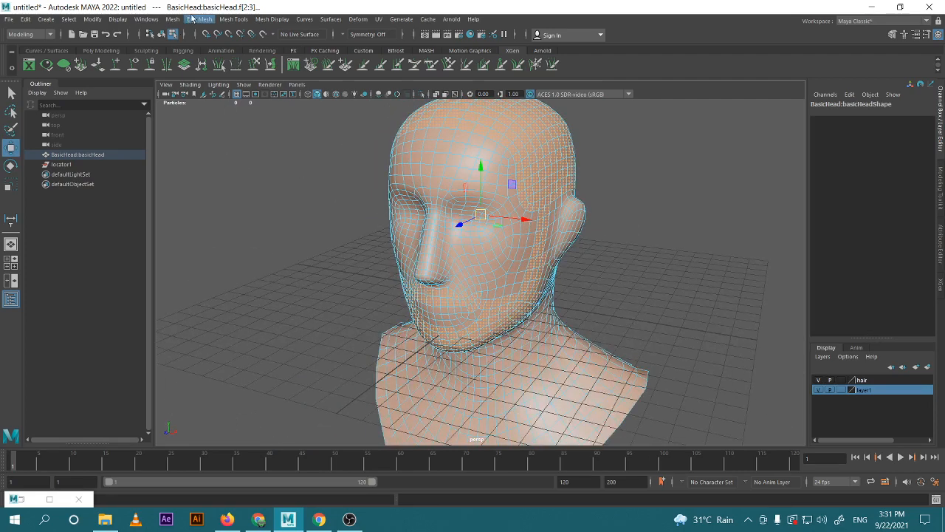
{"action": "left_click", "coordinate": [180, 20]}
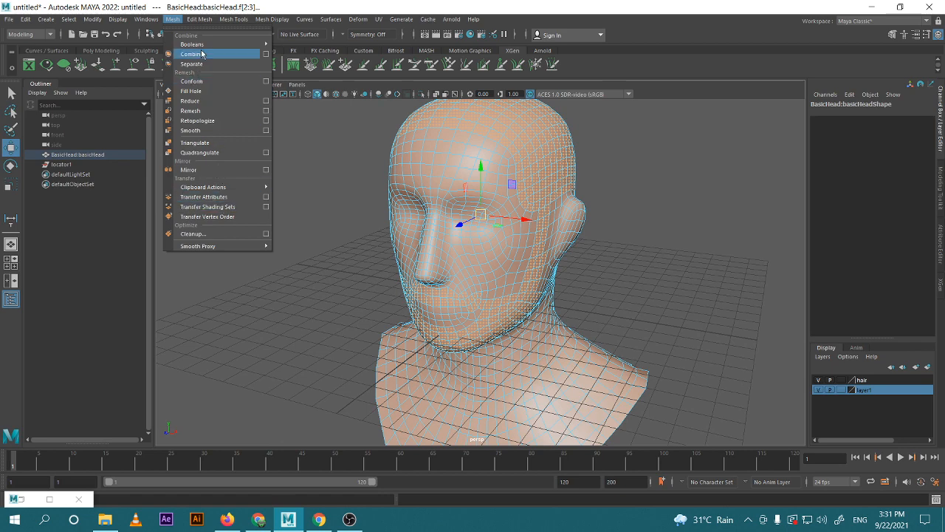
{"action": "mouse_move", "coordinate": [199, 20]}
{"action": "left_click", "coordinate": [235, 295]}
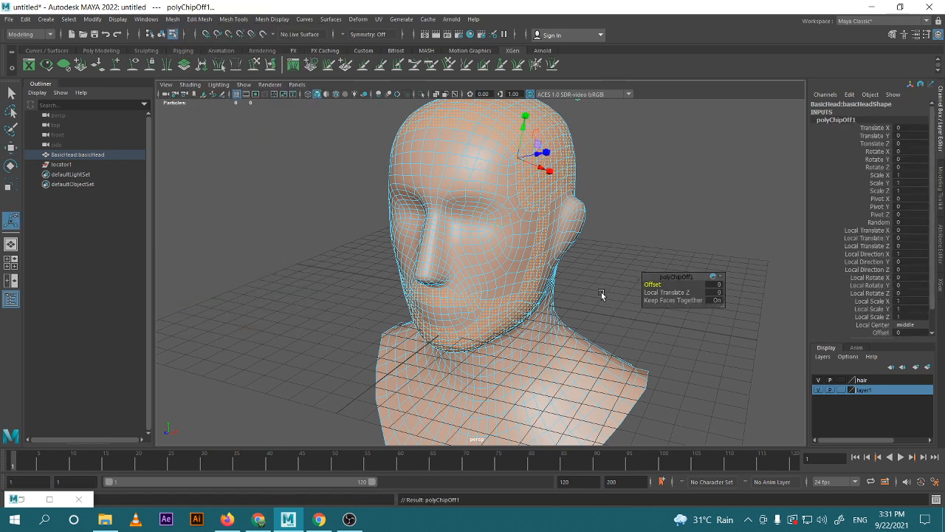
Check in object mode whether the extracted faces can be selected apart from the head, and return to face selection
{"action": "left_click_drag", "start_coordinate": [603, 295], "coordinate": [574, 274], "text": "alt"}
{"action": "key", "text": "w"}
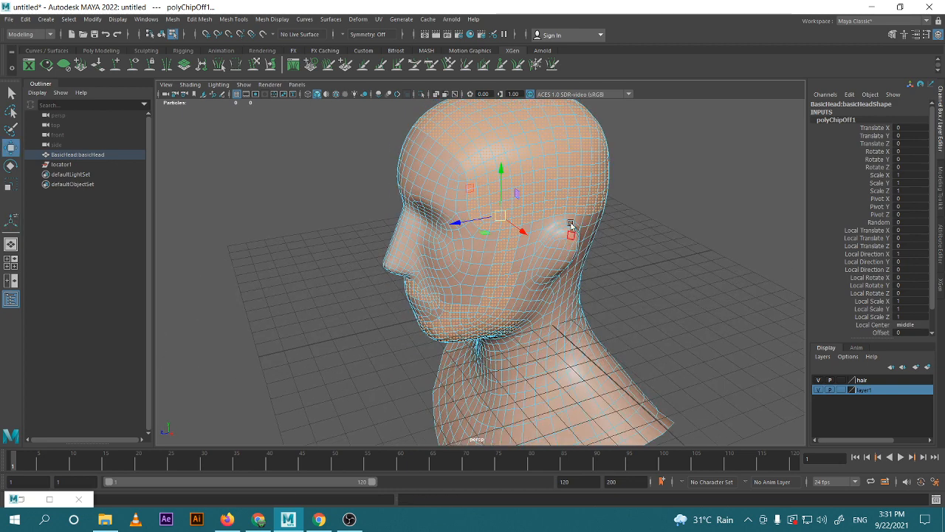
{"action": "right_click_drag", "start_coordinate": [537, 145], "coordinate": [599, 122]}
{"action": "left_click", "coordinate": [661, 163]}
{"action": "left_click", "coordinate": [599, 161]}
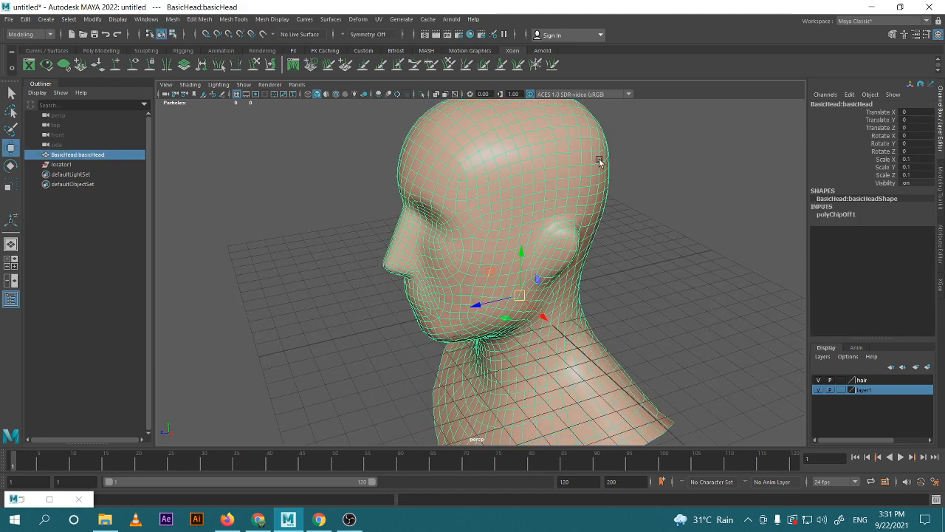
{"action": "right_click_drag", "start_coordinate": [556, 147], "coordinate": [557, 158]}
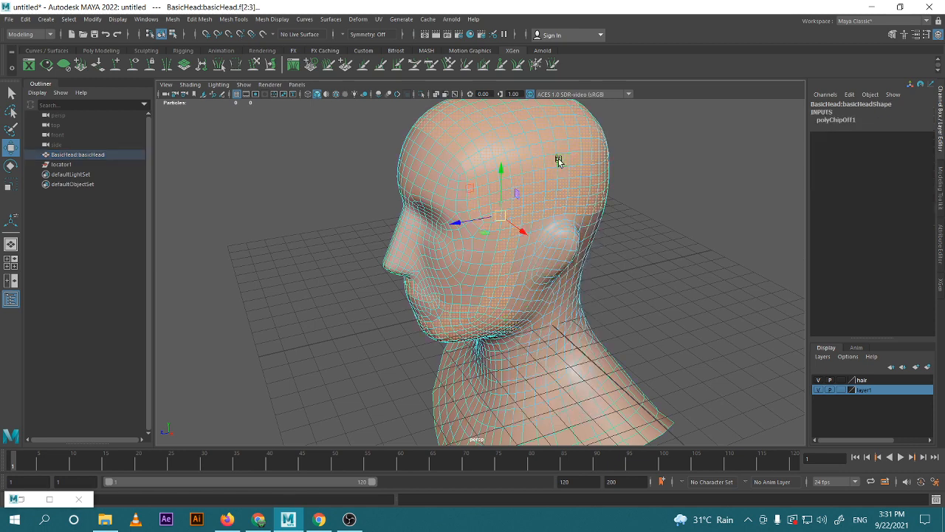
Add the selected faces to the hair display layer and check the layer by hiding and showing it
{"action": "left_click", "coordinate": [876, 382]}
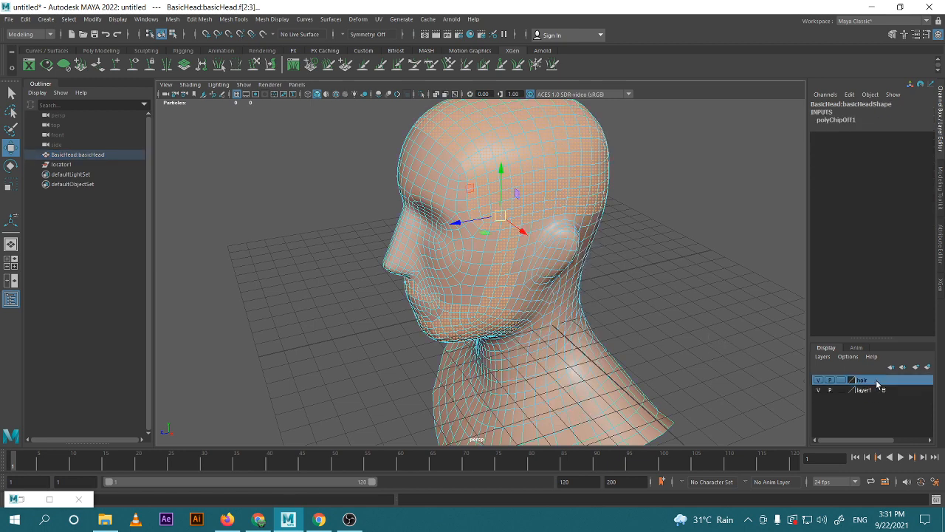
{"action": "right_click", "coordinate": [876, 382]}
{"action": "left_click", "coordinate": [861, 402]}
{"action": "left_click", "coordinate": [768, 369]}
{"action": "left_click", "coordinate": [817, 379]}
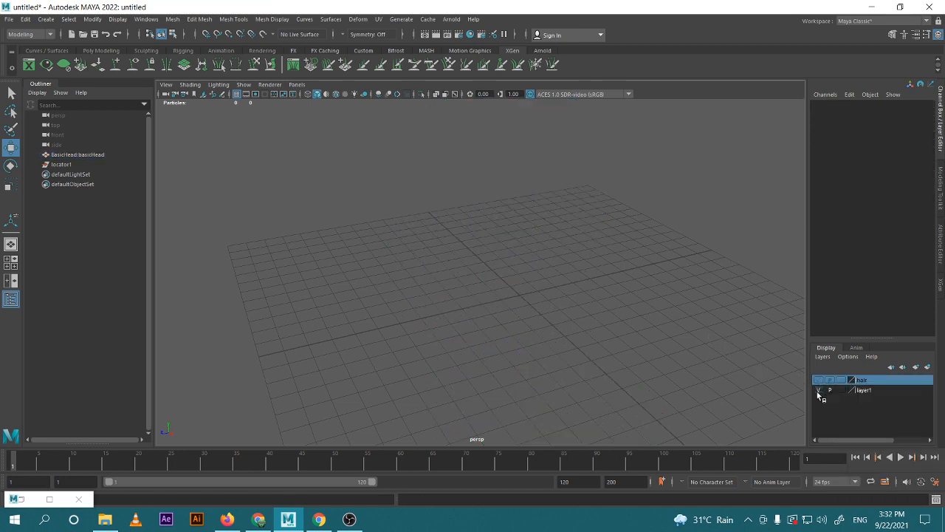
{"action": "left_click", "coordinate": [817, 381]}
Reselect the scalp and beard faces, detach them from the head mesh, and select the detached shell
{"action": "left_click", "coordinate": [563, 340]}
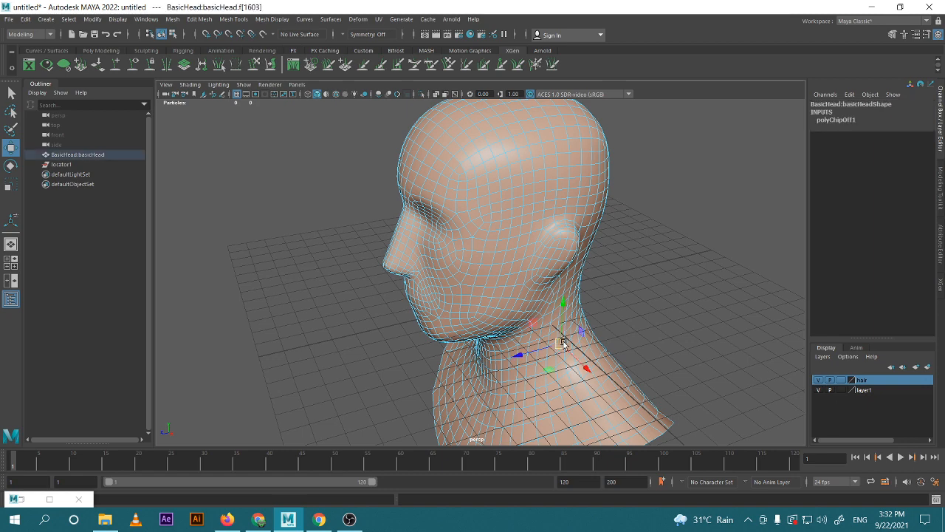
{"action": "left_click", "coordinate": [554, 391]}
{"action": "left_click", "coordinate": [678, 277]}
{"action": "left_click", "coordinate": [529, 166]}
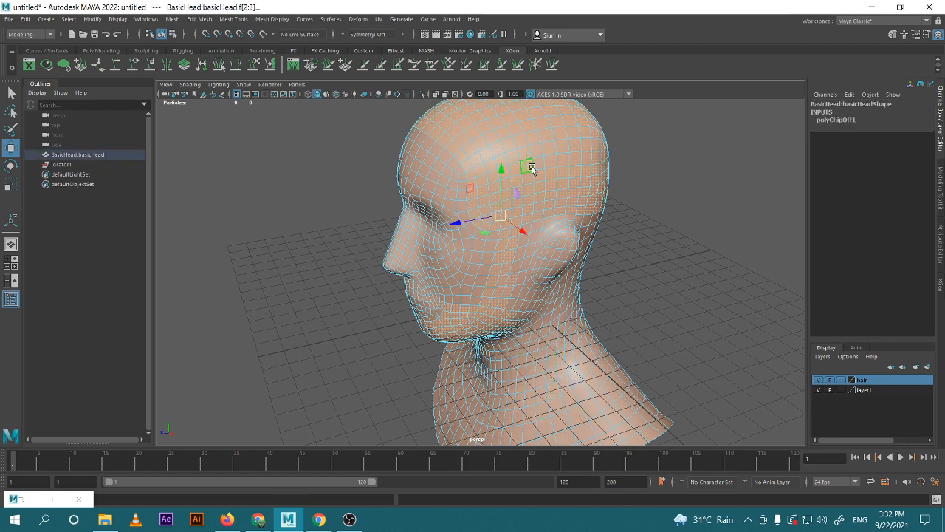
{"action": "left_click", "coordinate": [205, 20]}
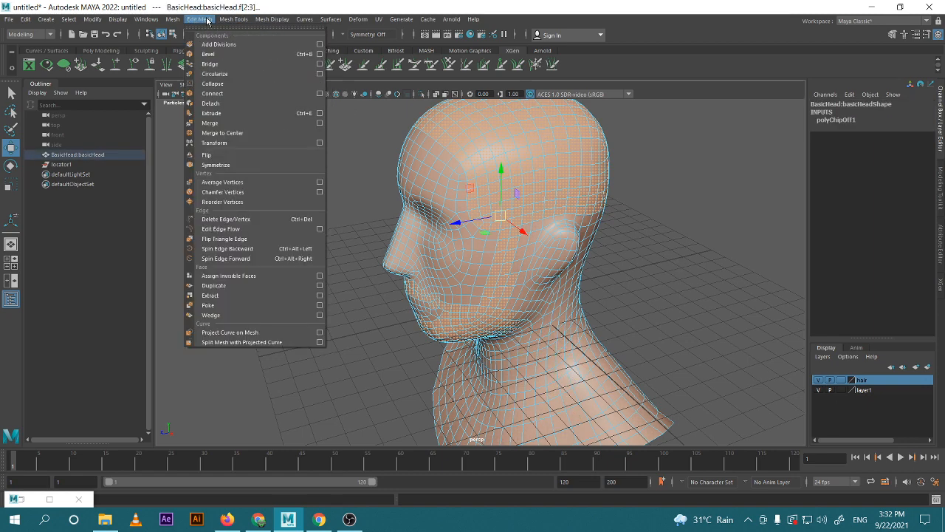
{"action": "left_click", "coordinate": [222, 103]}
{"action": "left_click", "coordinate": [227, 211]}
{"action": "left_click", "coordinate": [563, 145]}
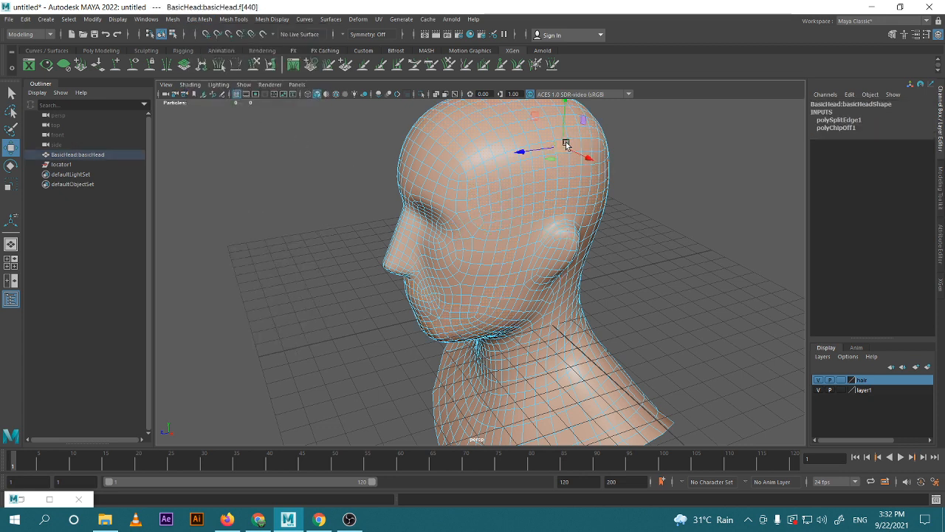
{"action": "double_click", "coordinate": [504, 144]}
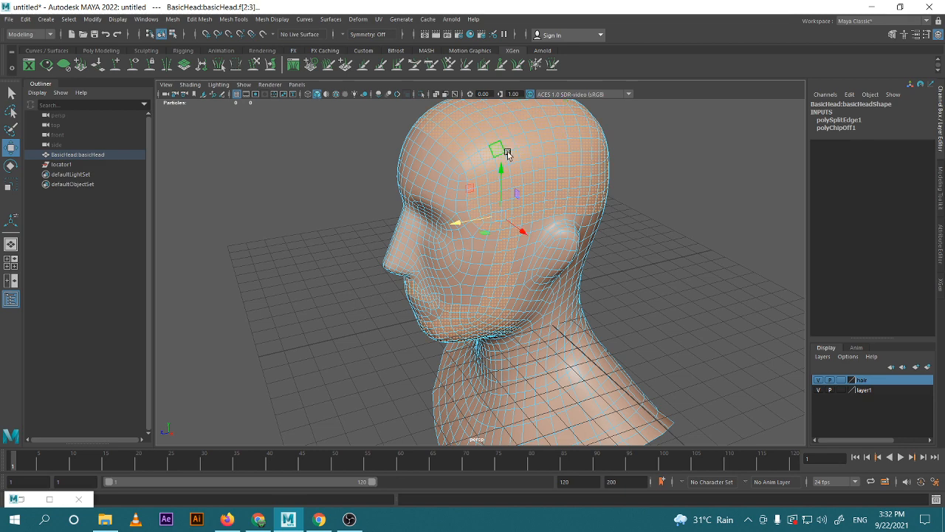
Try to add the detached faces to layer1 and test the visibility of the hair layer and layer1
{"action": "left_click", "coordinate": [817, 381]}
{"action": "left_click", "coordinate": [817, 380]}
{"action": "left_click", "coordinate": [864, 390]}
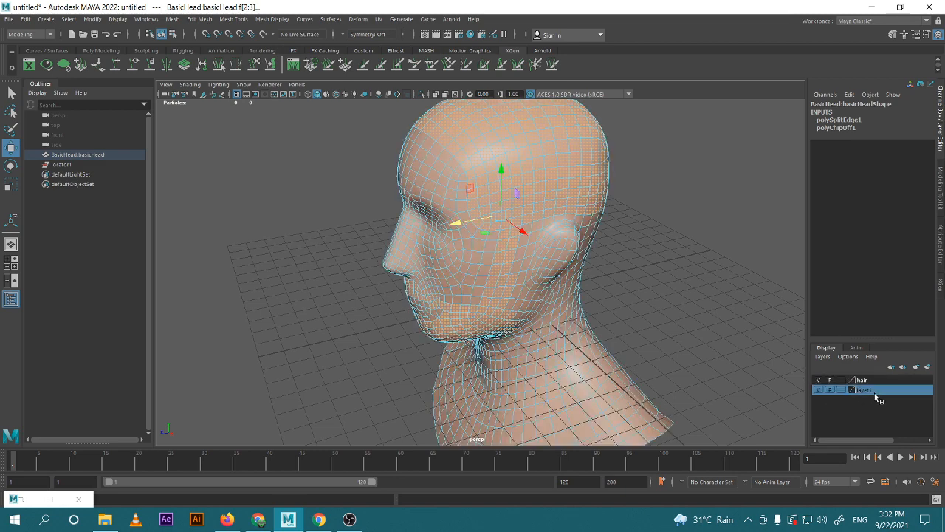
{"action": "right_click", "coordinate": [873, 392]}
{"action": "left_click", "coordinate": [875, 416]}
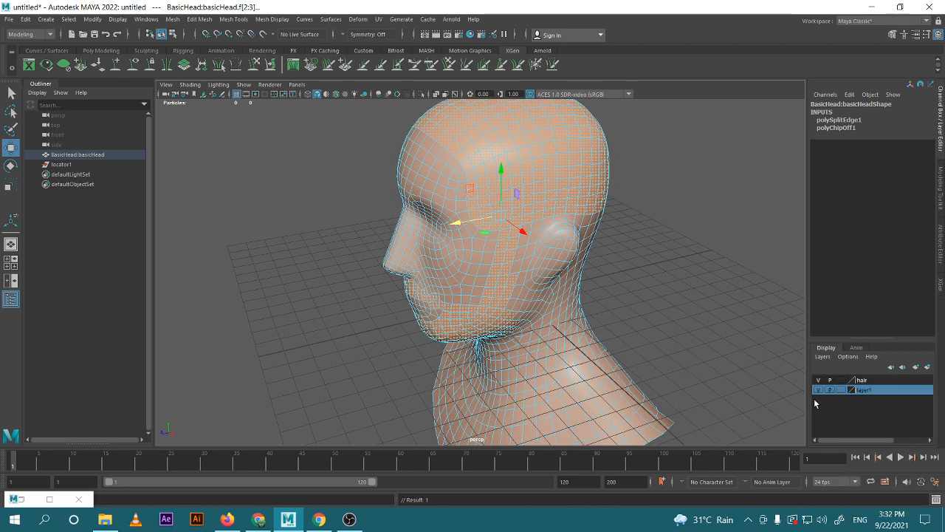
{"action": "left_click", "coordinate": [818, 389]}
{"action": "left_click", "coordinate": [819, 389]}
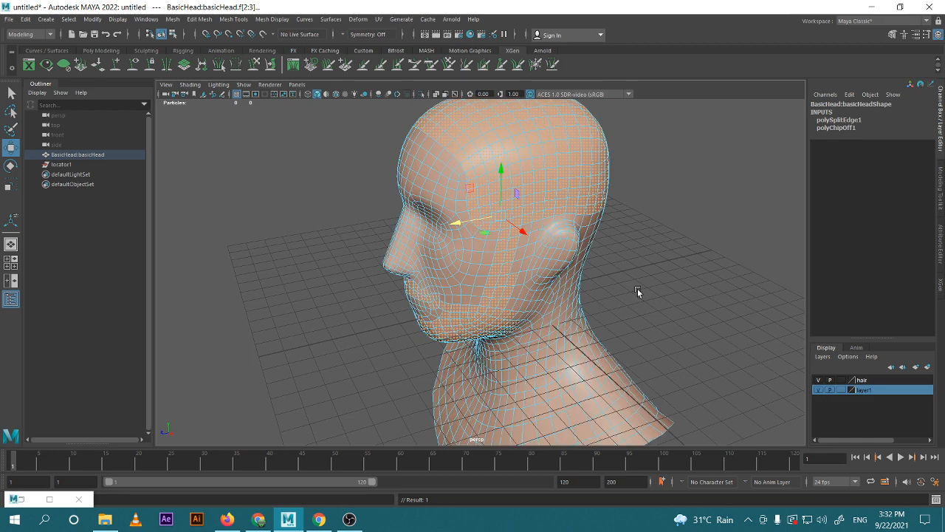
Test whether the scalp and beard faces are loose by moving them forward off the head, and undo the move
{"action": "left_click_drag", "start_coordinate": [638, 292], "coordinate": [526, 222], "text": "alt"}
{"action": "right_click_drag", "start_coordinate": [556, 157], "coordinate": [612, 142]}
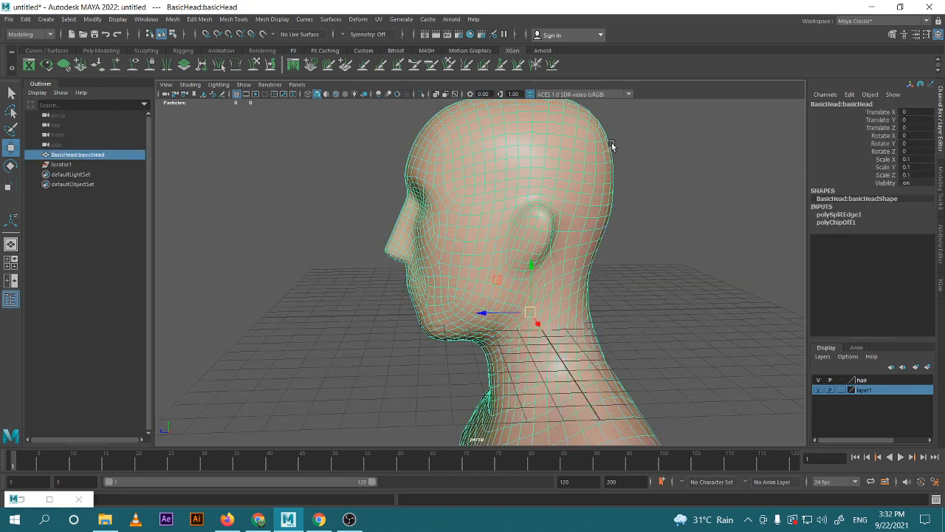
{"action": "left_click", "coordinate": [621, 143]}
{"action": "left_click", "coordinate": [596, 143]}
{"action": "right_click_drag", "start_coordinate": [532, 157], "coordinate": [527, 182]}
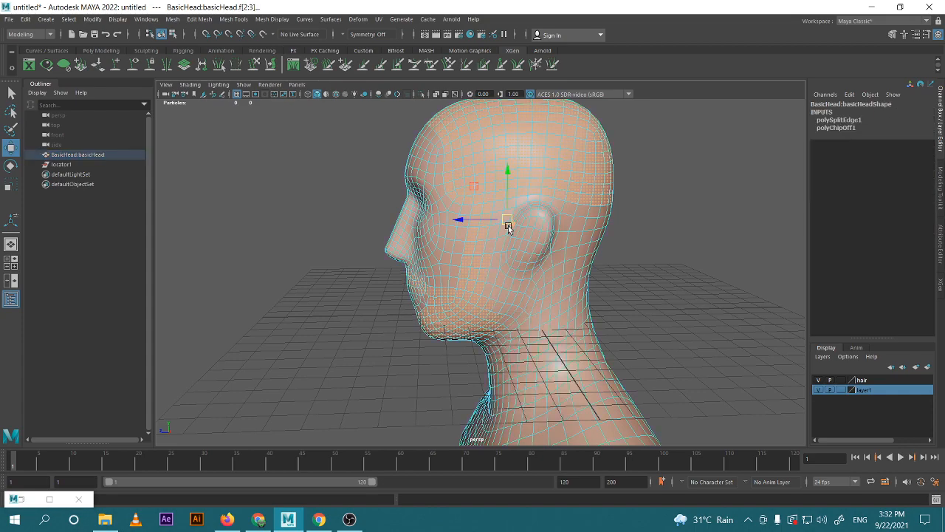
{"action": "left_click_drag", "start_coordinate": [508, 227], "coordinate": [374, 207]}
{"action": "key", "text": "ctrl+z"}
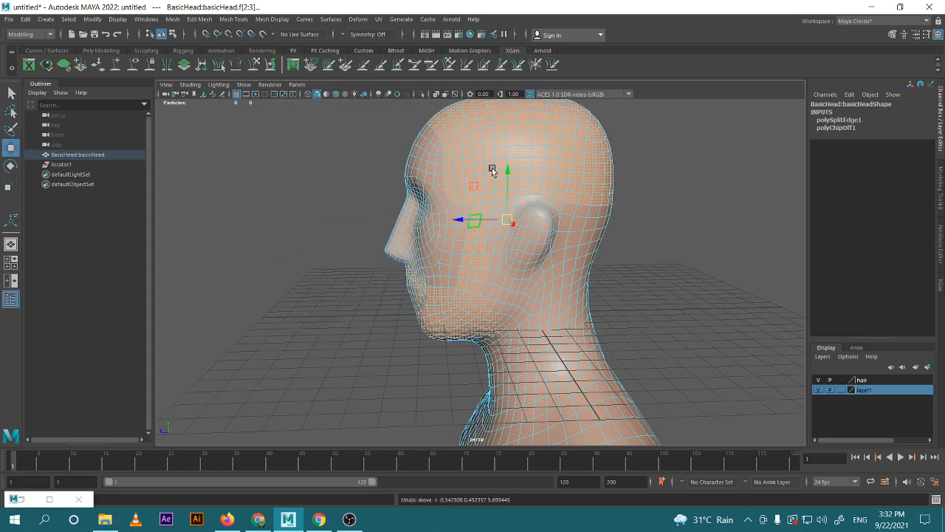
Undo the recent selection and layer visibility changes, keeping the faces detached and the head shown
{"action": "left_click_drag", "start_coordinate": [492, 170], "coordinate": [603, 205], "text": "alt"}
{"action": "key", "text": "ctrl+z"}
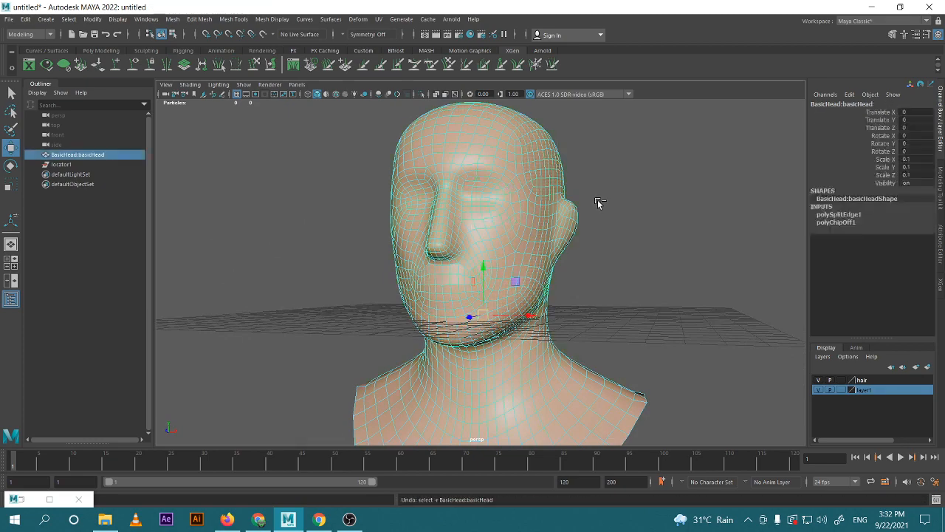
{"action": "key", "text": "ctrl+z"}
{"action": "key", "text": "ctrl+z"}
{"action": "key", "text": "ctrl+z"}
{"action": "key", "text": "ctrl+z"}
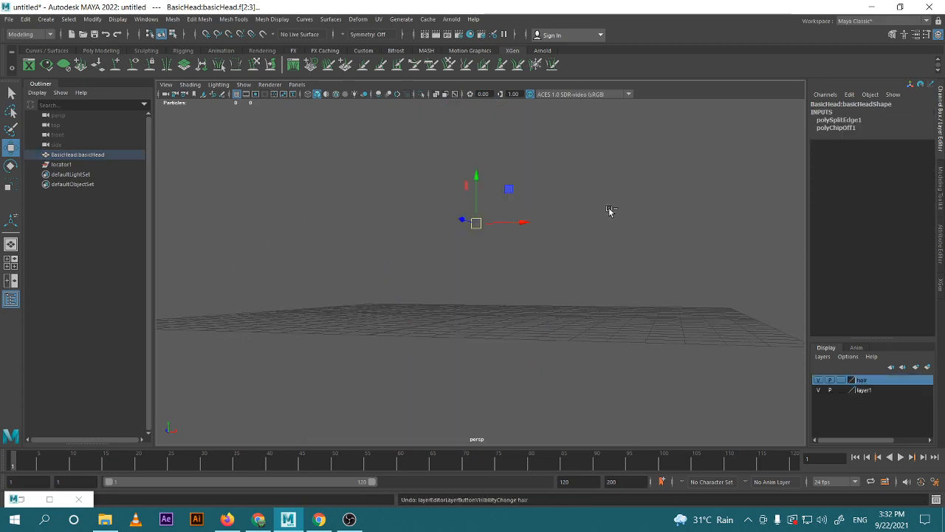
{"action": "key", "text": "ctrl+z"}
Separate the head mesh into individual objects along the detached scalp and beard faces
{"action": "left_click_drag", "start_coordinate": [612, 316], "coordinate": [559, 234], "text": "alt"}
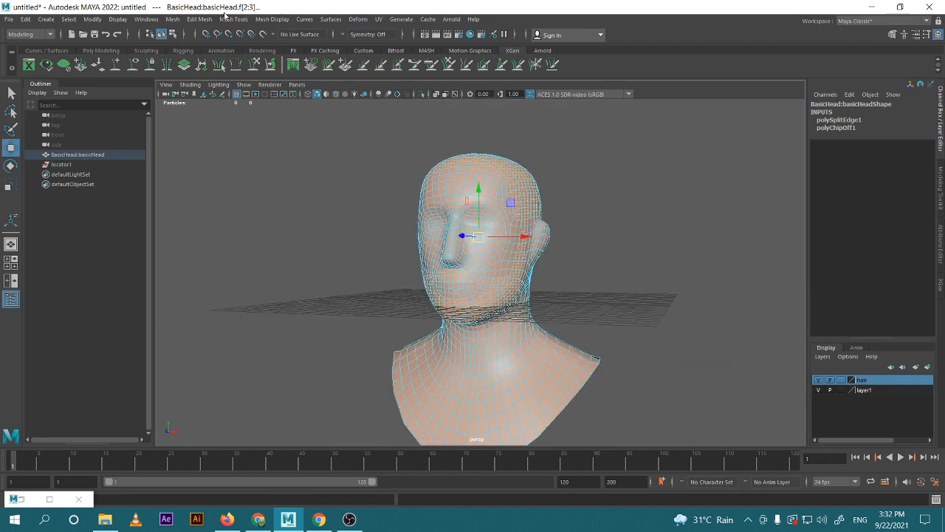
{"action": "left_click", "coordinate": [200, 19]}
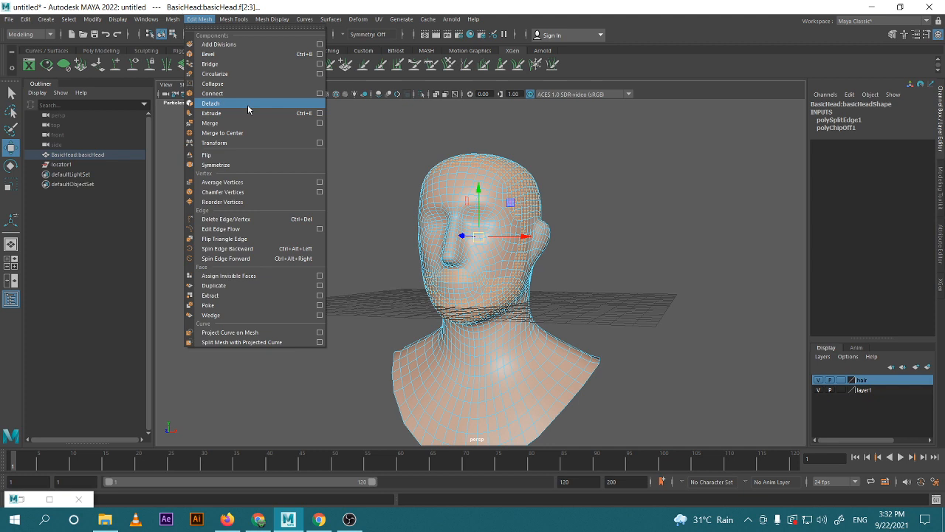
{"action": "left_click", "coordinate": [172, 19]}
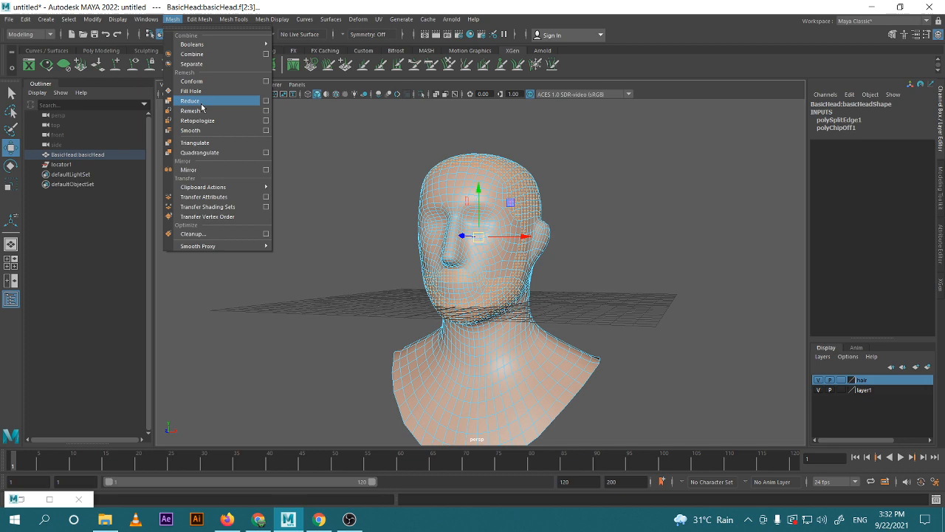
{"action": "left_click", "coordinate": [191, 64]}
{"action": "left_click_drag", "start_coordinate": [606, 278], "coordinate": [566, 285], "text": "alt"}
{"action": "left_click", "coordinate": [639, 233]}
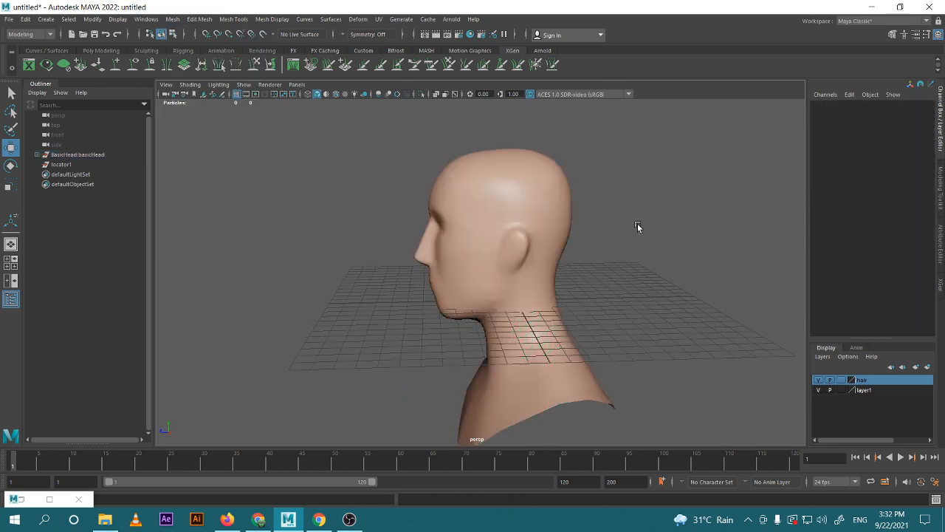
Select the separated scalp-and-beard piece, add it to layer1, and check it by hiding and showing the layer
{"action": "right_click_drag", "start_coordinate": [548, 184], "coordinate": [579, 170]}
{"action": "left_click", "coordinate": [575, 190]}
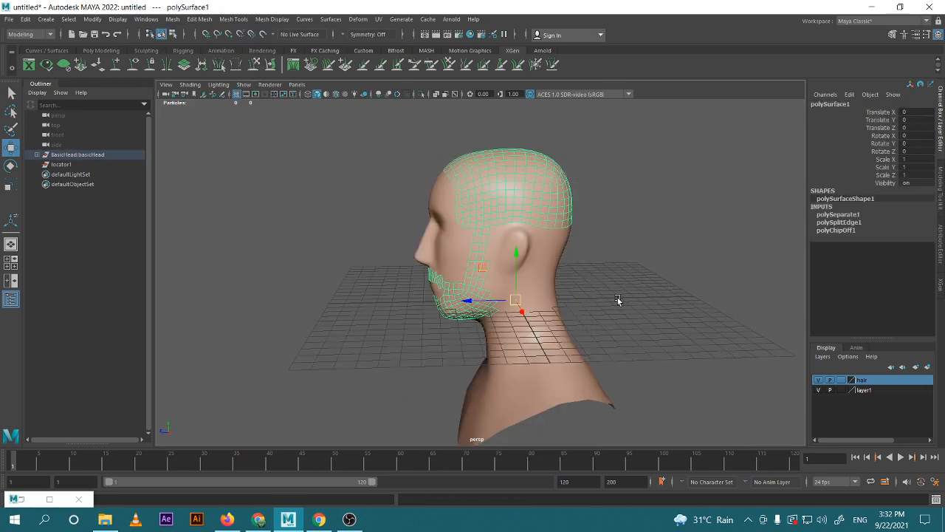
{"action": "left_click", "coordinate": [872, 391]}
{"action": "right_click", "coordinate": [872, 391]}
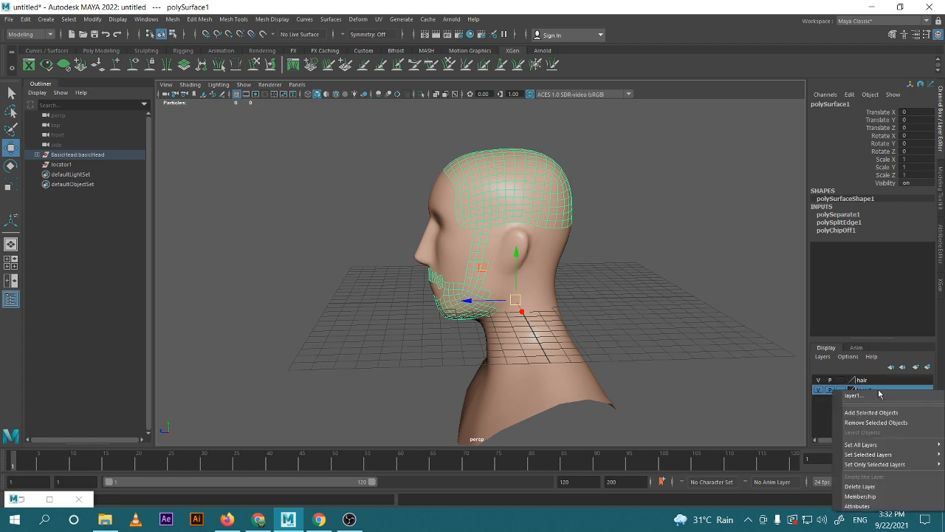
{"action": "left_click", "coordinate": [870, 414]}
{"action": "left_click", "coordinate": [822, 391]}
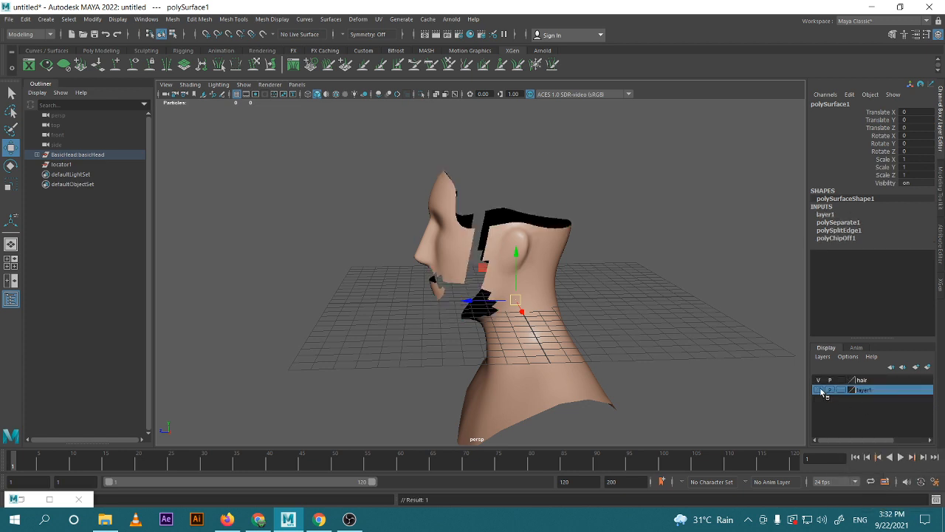
{"action": "left_click", "coordinate": [822, 391]}
{"action": "left_click", "coordinate": [821, 391]}
{"action": "left_click", "coordinate": [822, 391]}
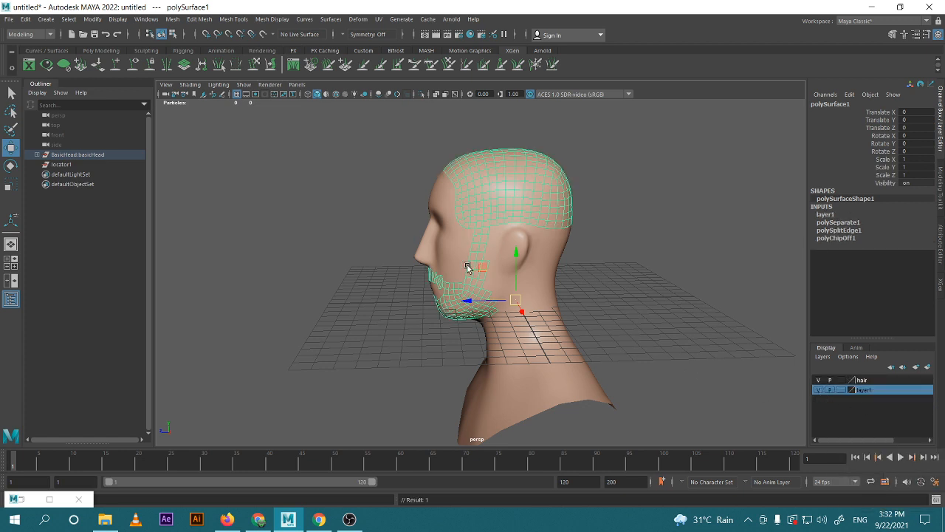
{"action": "left_click_drag", "start_coordinate": [467, 268], "coordinate": [489, 264], "text": "alt"}
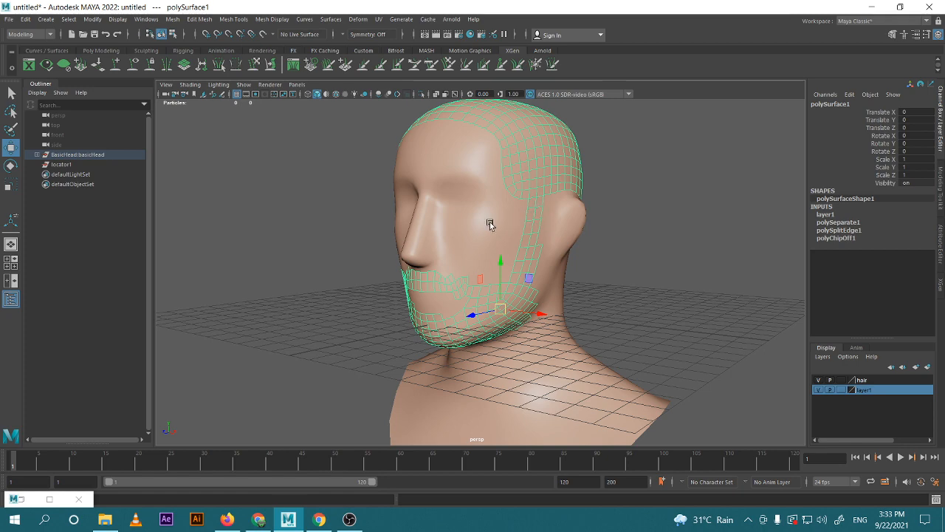
{"action": "left_click_drag", "start_coordinate": [478, 208], "coordinate": [556, 211], "text": "alt"}
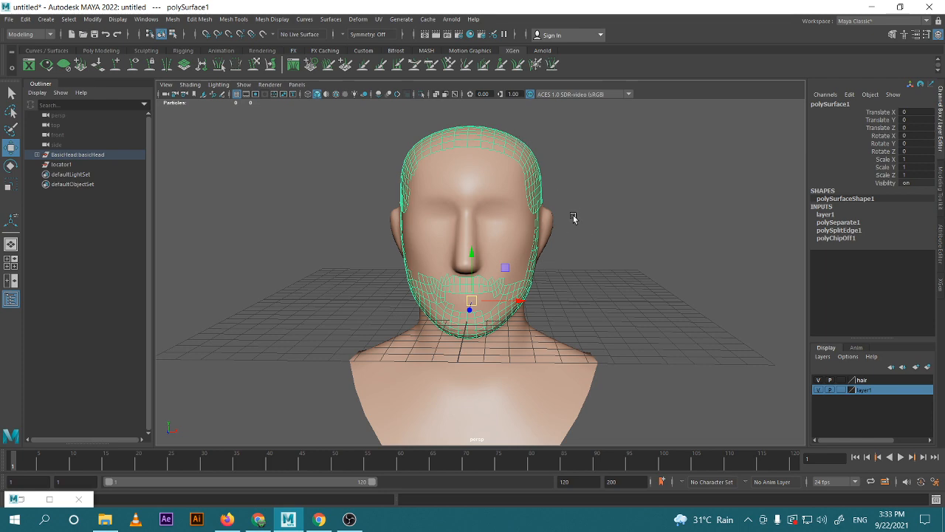
{"action": "left_click_drag", "start_coordinate": [573, 218], "coordinate": [262, 45], "text": "alt"}
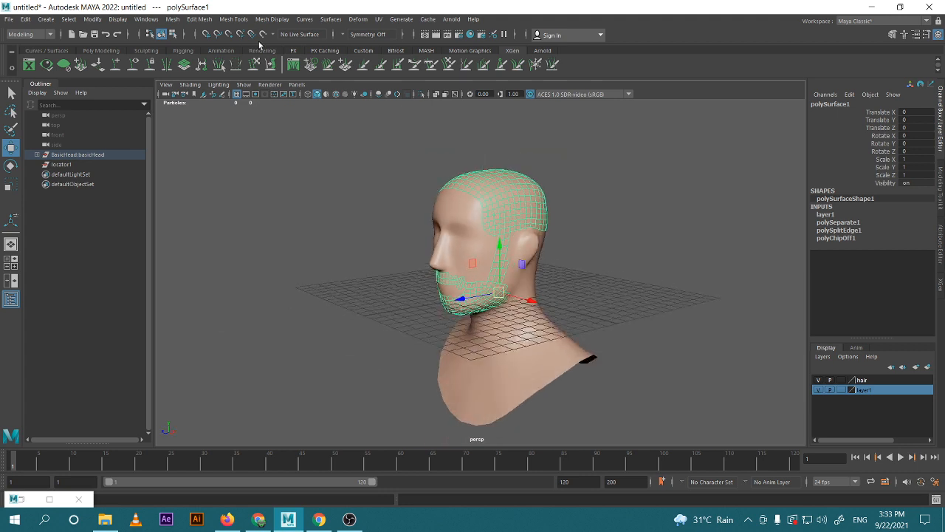
{"action": "left_click", "coordinate": [198, 20]}
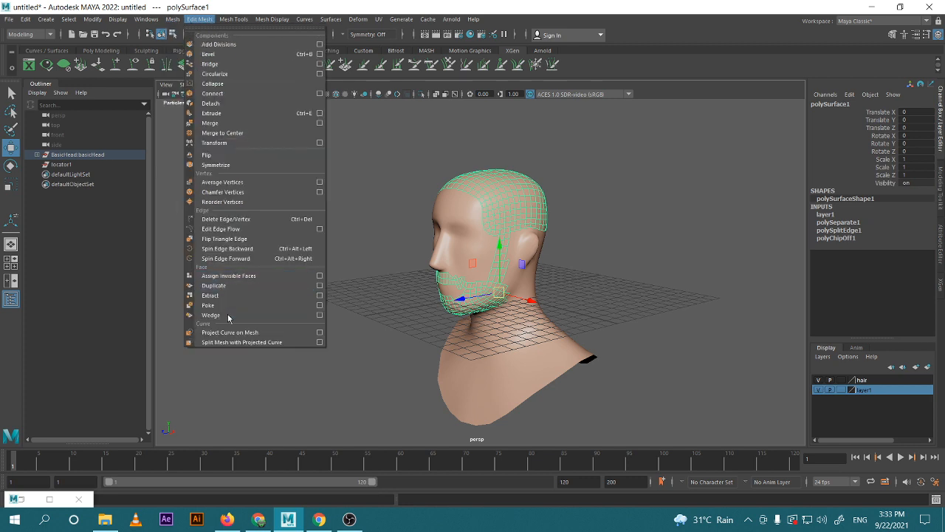
{"action": "left_click", "coordinate": [658, 342]}
Switch the separated piece to face selection and select its scalp faces, leaving out the beard faces
{"action": "mouse_move", "coordinate": [559, 295]}
{"action": "left_mouse_down", "text": "alt"}
{"action": "mouse_move", "coordinate": [534, 312]}
{"action": "mouse_move", "coordinate": [557, 313]}
{"action": "left_mouse_up", "text": "alt"}
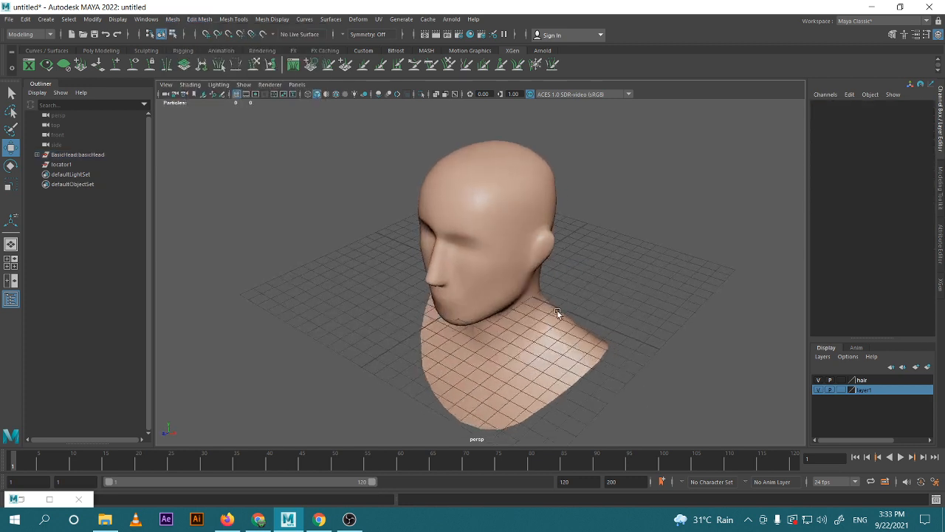
{"action": "left_click", "coordinate": [516, 193]}
{"action": "left_click_drag", "start_coordinate": [516, 193], "coordinate": [503, 274], "text": "alt"}
{"action": "right_click_drag", "start_coordinate": [471, 176], "coordinate": [469, 193]}
{"action": "scroll", "coordinate": [470, 192], "scroll_direction": "down", "scroll_amount": 4}
{"action": "left_click_drag", "start_coordinate": [473, 193], "coordinate": [510, 216], "text": "alt"}
{"action": "left_click_drag", "start_coordinate": [313, 129], "coordinate": [635, 390]}
{"action": "scroll", "coordinate": [541, 380], "scroll_direction": "up", "scroll_amount": 3}
{"action": "left_click_drag", "start_coordinate": [541, 379], "coordinate": [637, 260], "text": "alt"}
{"action": "left_click_drag", "start_coordinate": [404, 172], "coordinate": [610, 270]}
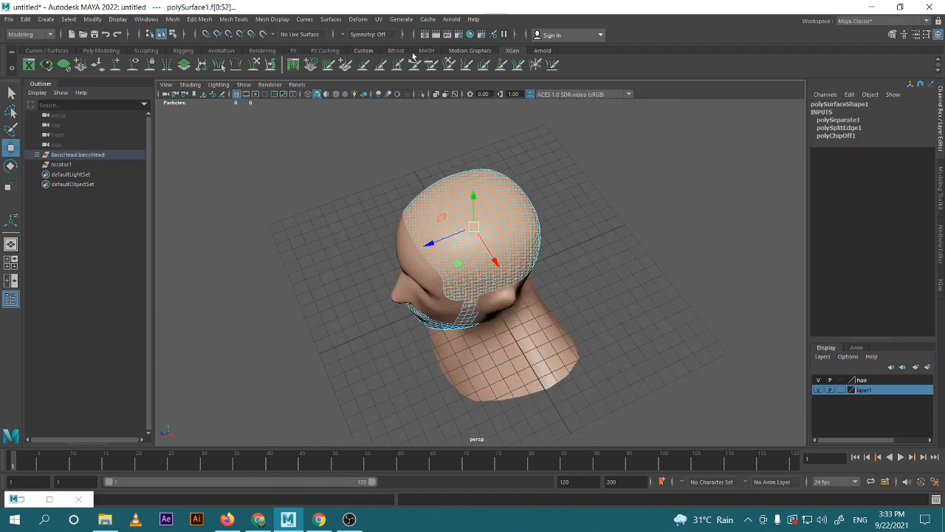
Apply planar UV mapping fitted to the bounding box on the scalp faces, trying the X and Z axes before projecting from the Y axis
{"action": "left_click", "coordinate": [379, 19]}
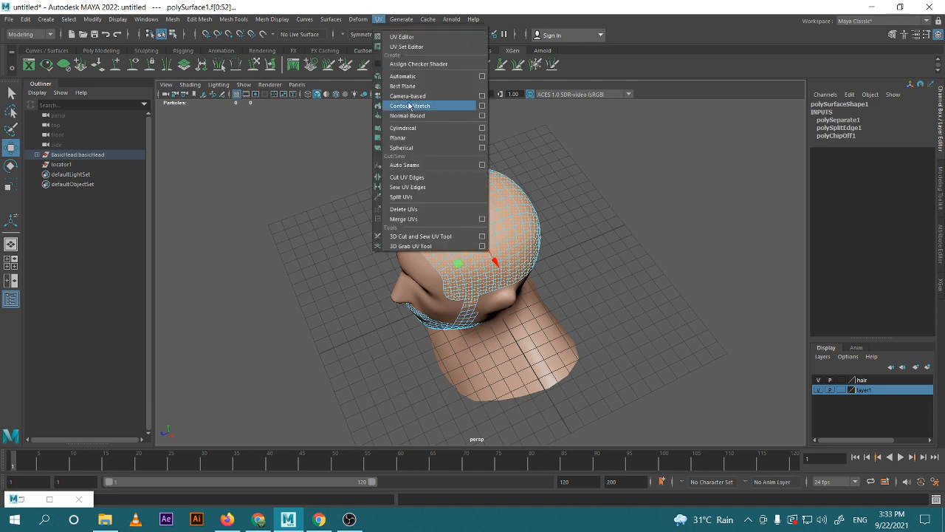
{"action": "left_click", "coordinate": [483, 138]}
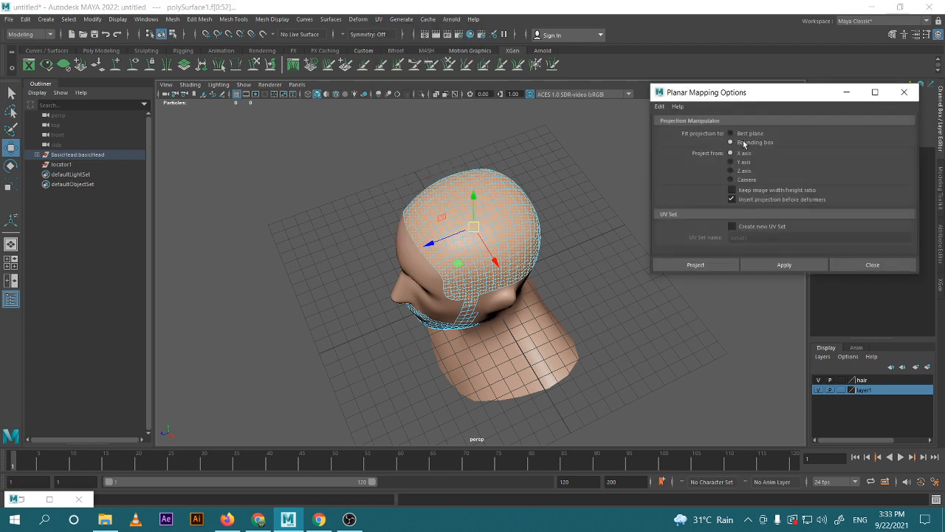
{"action": "left_click", "coordinate": [774, 263]}
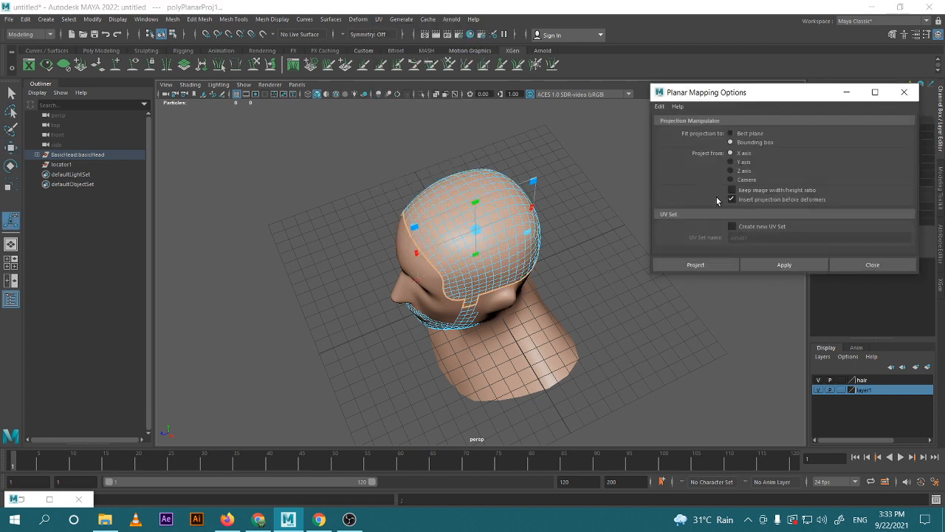
{"action": "left_click", "coordinate": [732, 162]}
{"action": "left_click", "coordinate": [784, 264]}
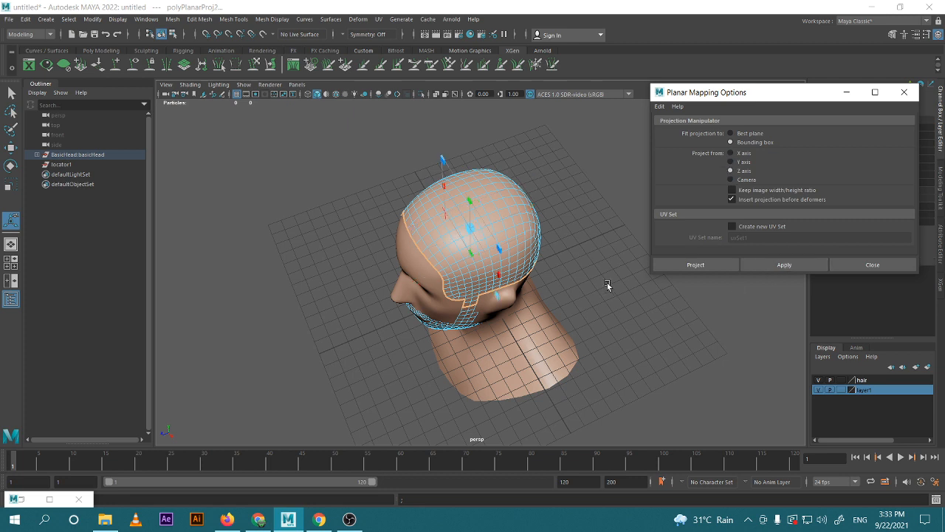
{"action": "left_click", "coordinate": [743, 162]}
{"action": "left_click", "coordinate": [784, 264]}
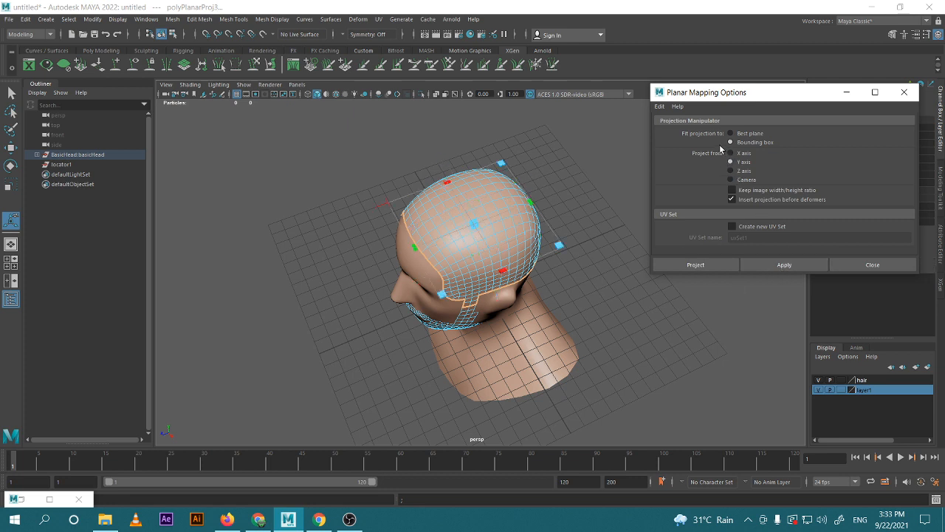
Open the UV Editor, move the scalp shell outside the 0–1 tile, clear of the beard shell, and select the beard shell's faces
{"action": "left_click", "coordinate": [378, 20]}
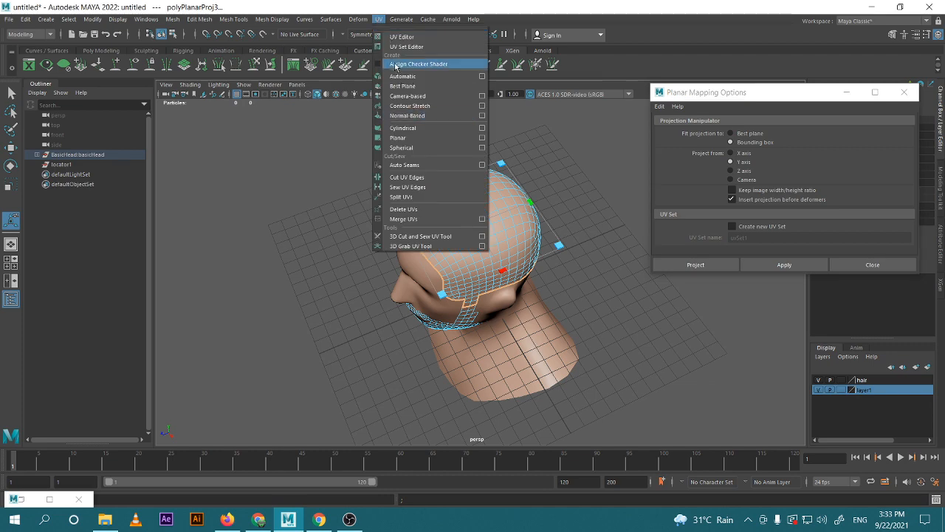
{"action": "left_click", "coordinate": [403, 37]}
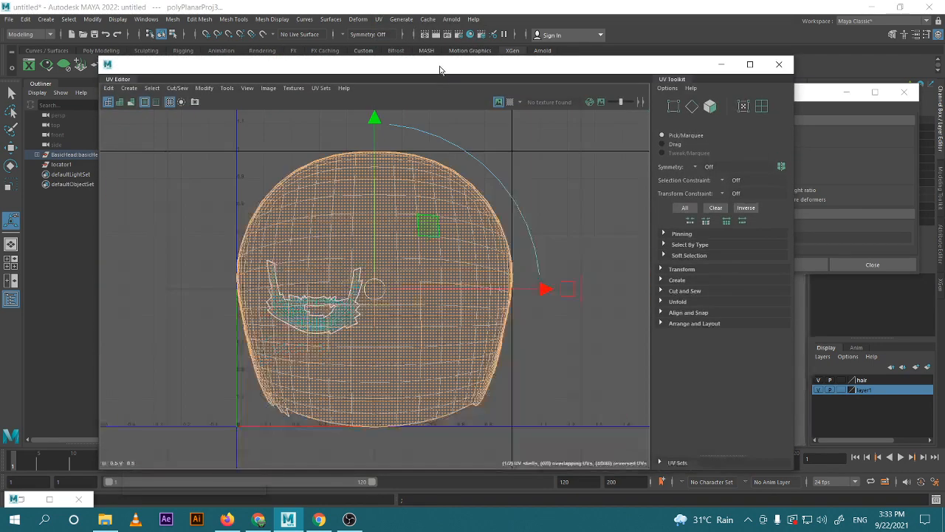
{"action": "left_click_drag", "start_coordinate": [445, 68], "coordinate": [338, 65]}
{"action": "scroll", "coordinate": [385, 282], "scroll_direction": "down", "scroll_amount": 3}
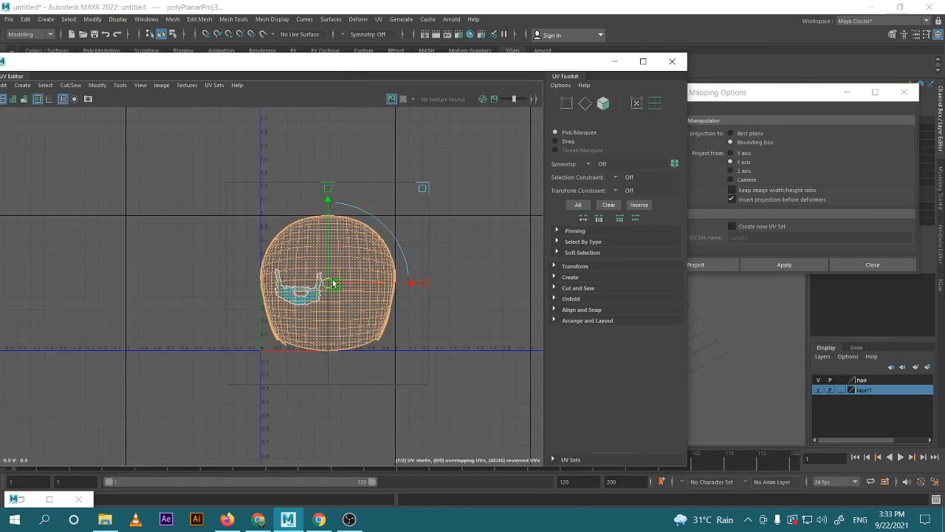
{"action": "left_click_drag", "start_coordinate": [332, 280], "coordinate": [87, 228]}
{"action": "left_click", "coordinate": [370, 258]}
{"action": "left_click_drag", "start_coordinate": [371, 254], "coordinate": [261, 332]}
{"action": "scroll", "coordinate": [396, 292], "scroll_direction": "up", "scroll_amount": 1}
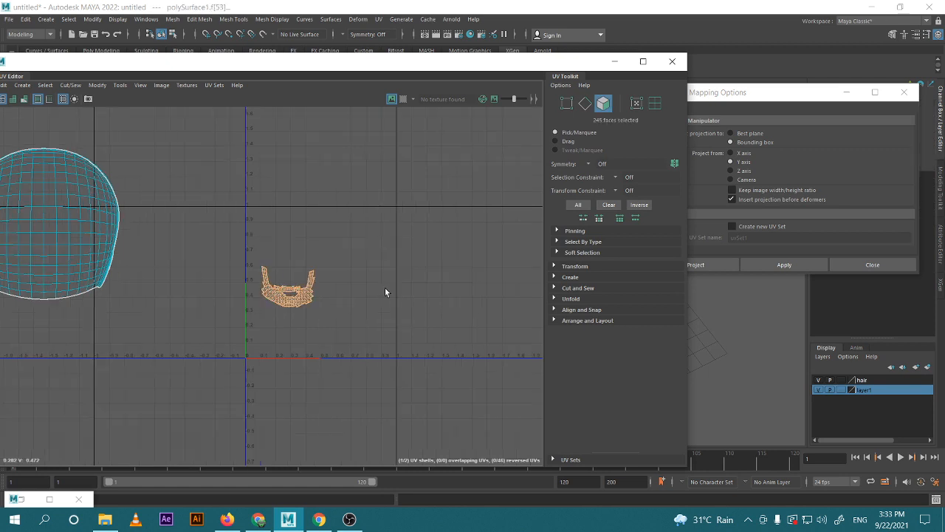
{"action": "scroll", "coordinate": [385, 293], "scroll_direction": "up", "scroll_amount": 2}
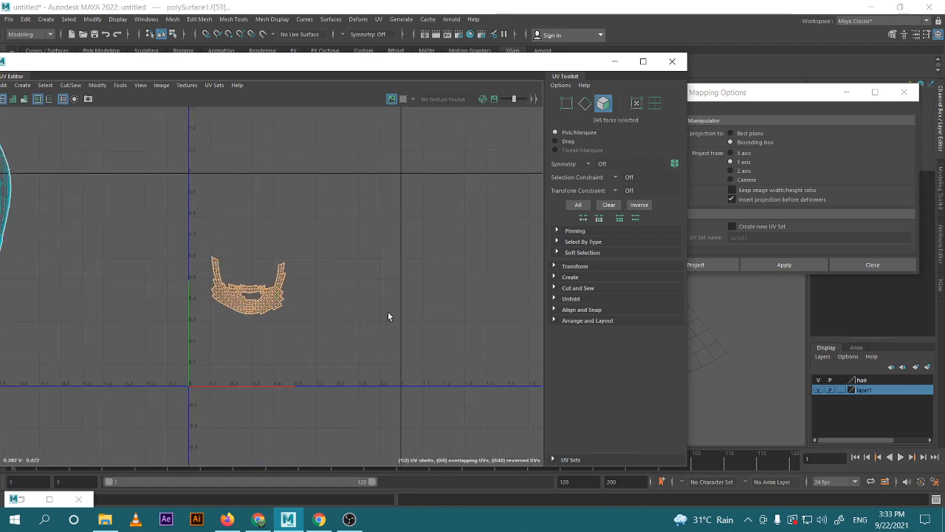
{"action": "scroll", "coordinate": [357, 310], "scroll_direction": "down", "scroll_amount": 5}
Select both UV shells, orient them, lay them out together within the 0–1 tile, and close the UV Editor
{"action": "left_click_drag", "start_coordinate": [119, 188], "coordinate": [408, 373]}
{"action": "left_click", "coordinate": [581, 268]}
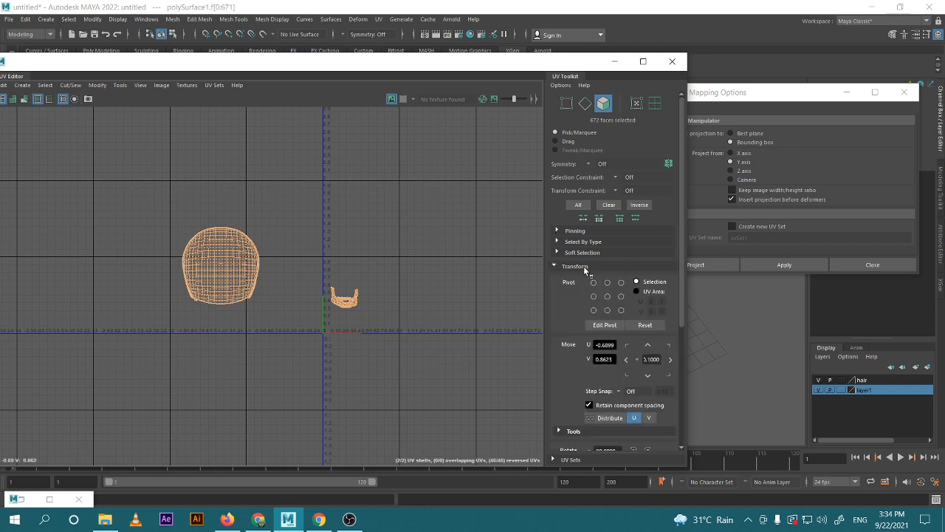
{"action": "left_click", "coordinate": [583, 265]}
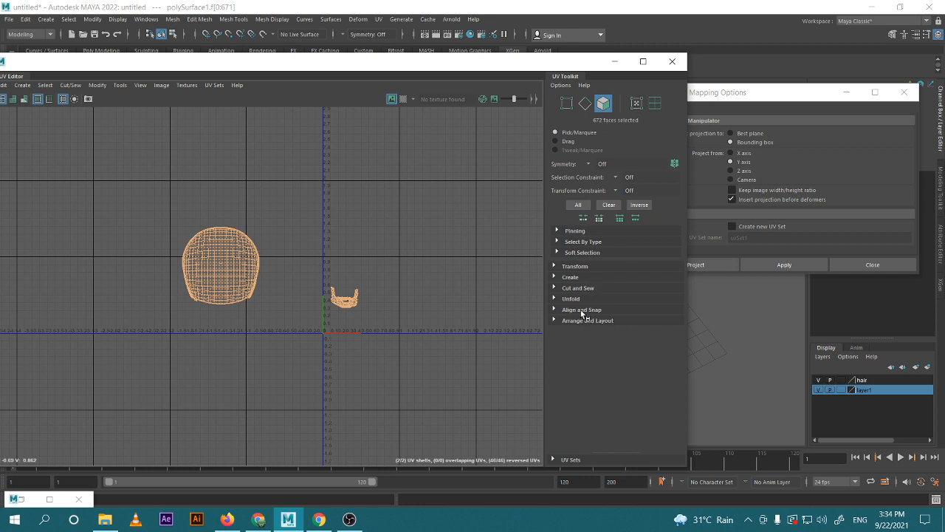
{"action": "left_click", "coordinate": [581, 310]}
{"action": "scroll", "coordinate": [593, 385], "scroll_direction": "down", "scroll_amount": 1}
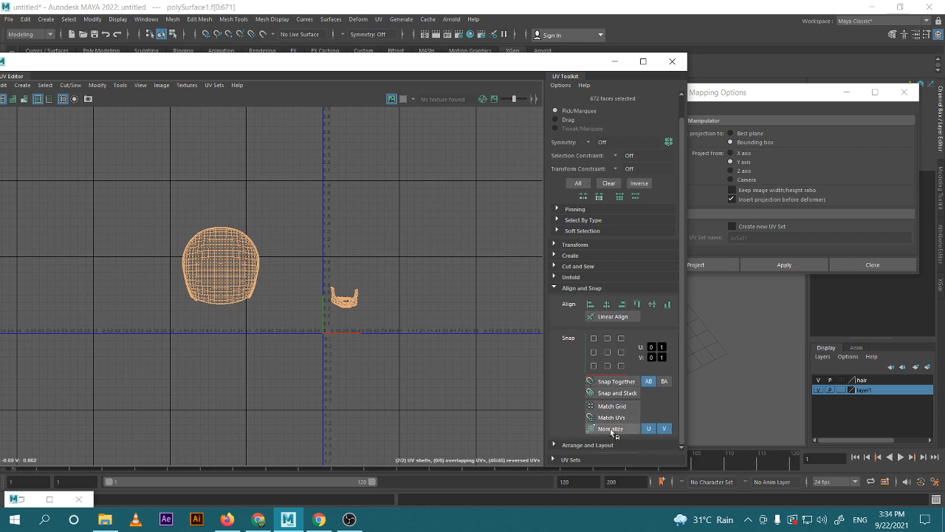
{"action": "left_click", "coordinate": [573, 444]}
{"action": "scroll", "coordinate": [568, 392], "scroll_direction": "down", "scroll_amount": 4}
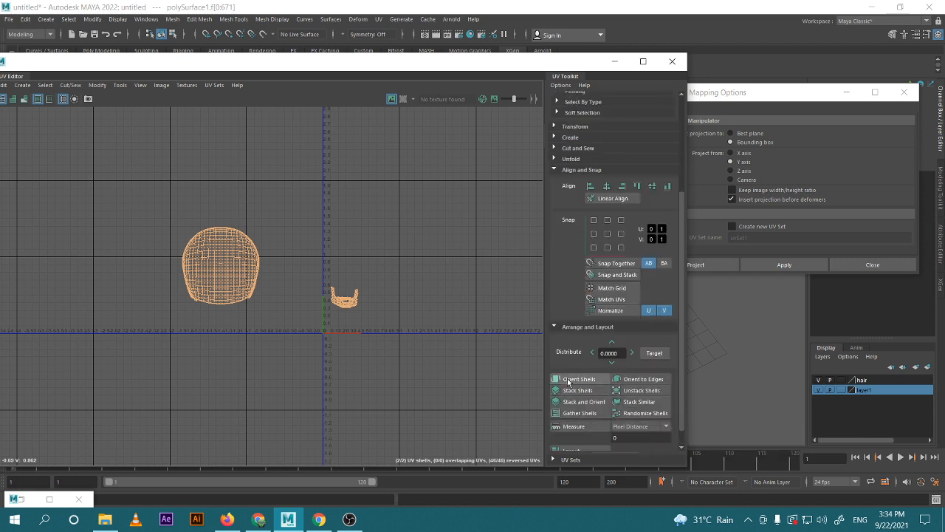
{"action": "scroll", "coordinate": [568, 380], "scroll_direction": "down", "scroll_amount": 1}
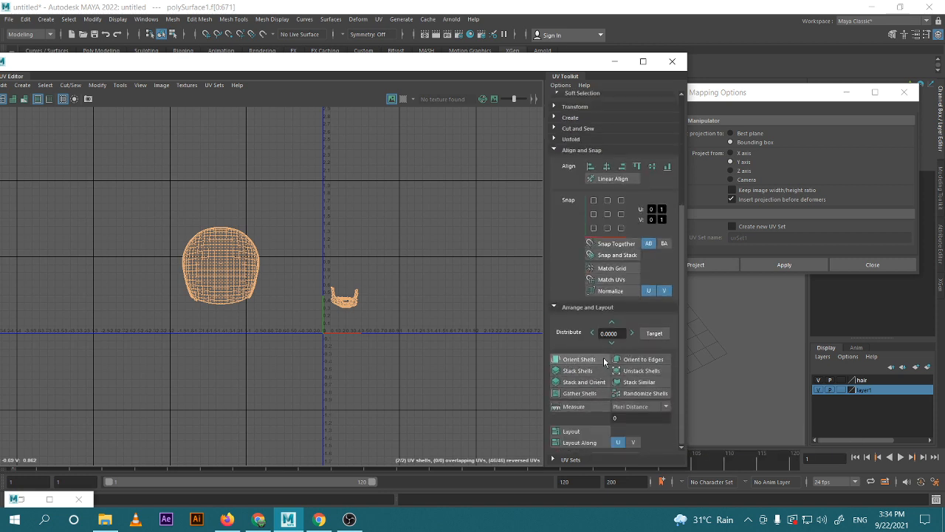
{"action": "left_click", "coordinate": [573, 360]}
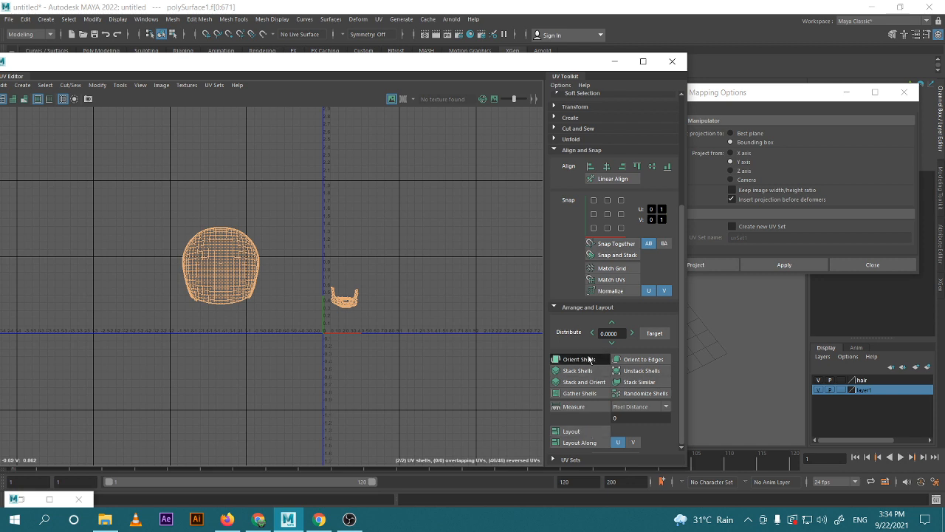
{"action": "left_click", "coordinate": [591, 432]}
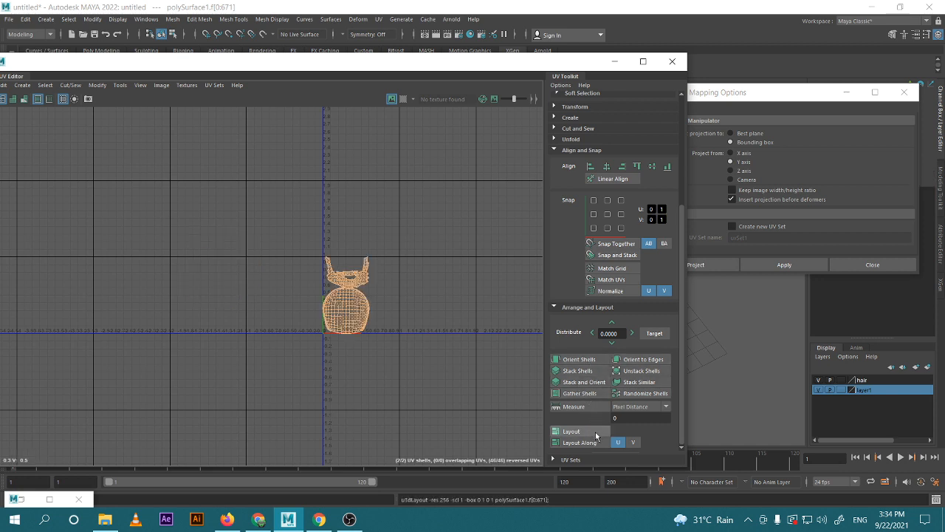
{"action": "left_click", "coordinate": [333, 342]}
{"action": "scroll", "coordinate": [336, 342], "scroll_direction": "up", "scroll_amount": 4}
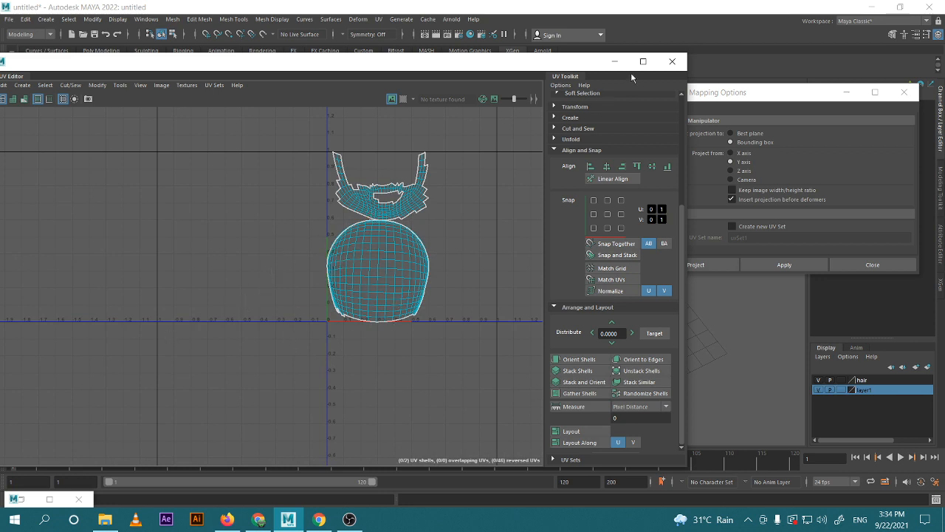
{"action": "left_click", "coordinate": [672, 62]}
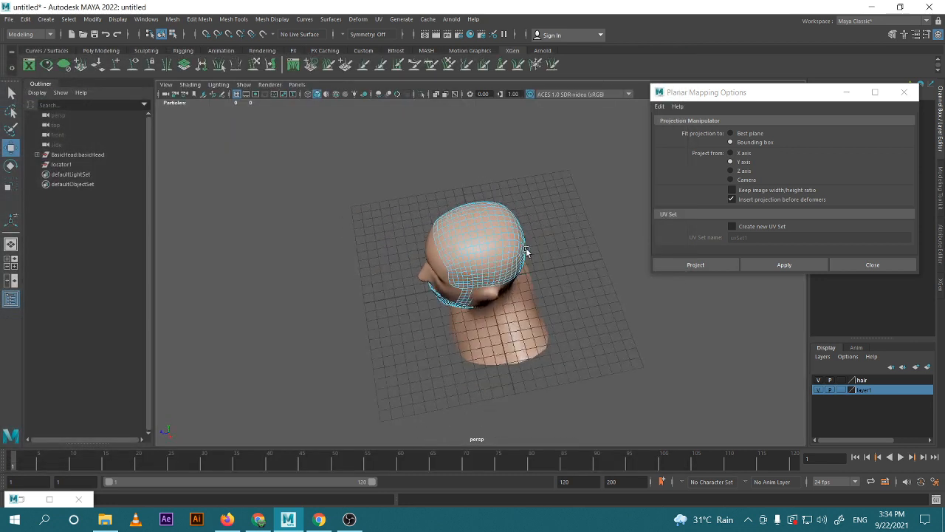
Return the separated hair mesh to object mode, select it as a whole, and close the planar mapping options
{"action": "left_click_drag", "start_coordinate": [527, 251], "coordinate": [518, 226], "text": "alt"}
{"action": "right_click_drag", "start_coordinate": [494, 234], "coordinate": [529, 223]}
{"action": "left_click", "coordinate": [533, 224]}
{"action": "left_click", "coordinate": [507, 247]}
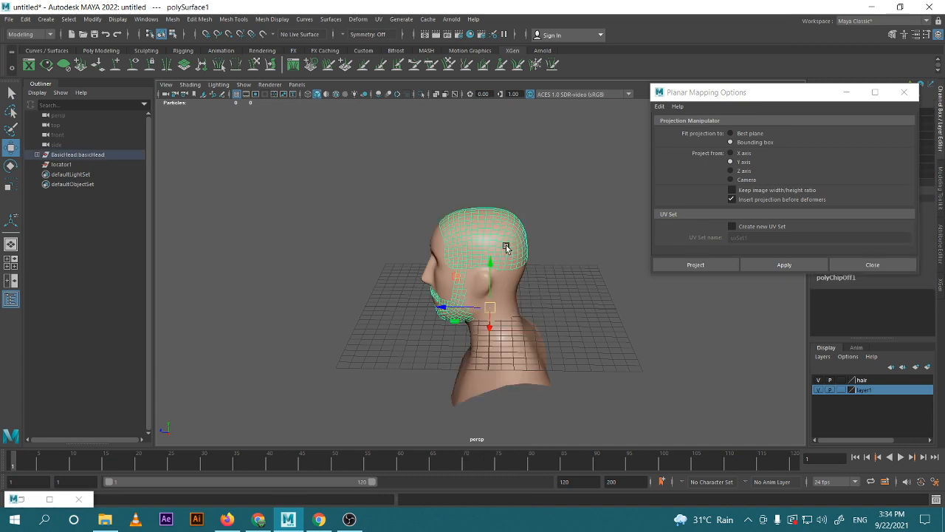
{"action": "left_click_drag", "start_coordinate": [450, 276], "coordinate": [517, 281], "text": "alt"}
{"action": "scroll", "coordinate": [527, 261], "scroll_direction": "down", "scroll_amount": 3}
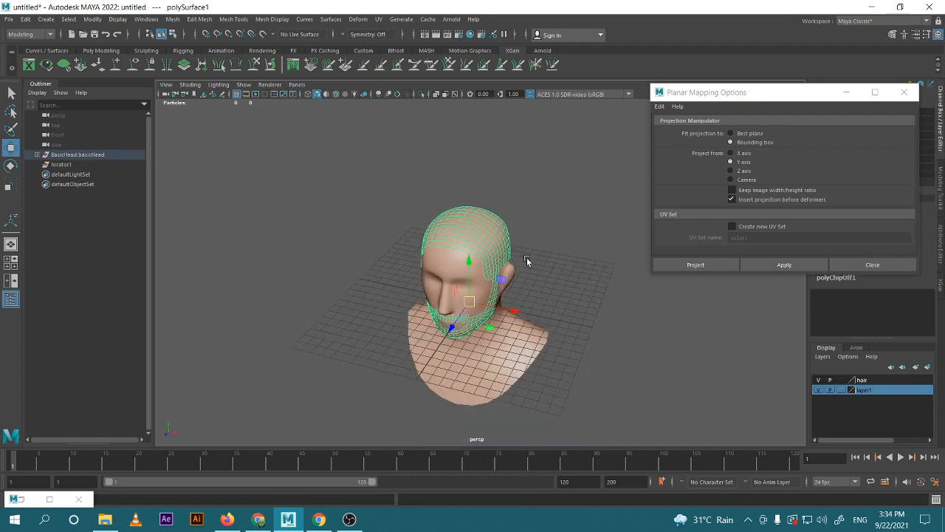
{"action": "middle_click_drag", "start_coordinate": [527, 261], "coordinate": [457, 252], "text": "alt"}
{"action": "scroll", "coordinate": [466, 248], "scroll_direction": "up", "scroll_amount": 4}
{"action": "left_click", "coordinate": [872, 264]}
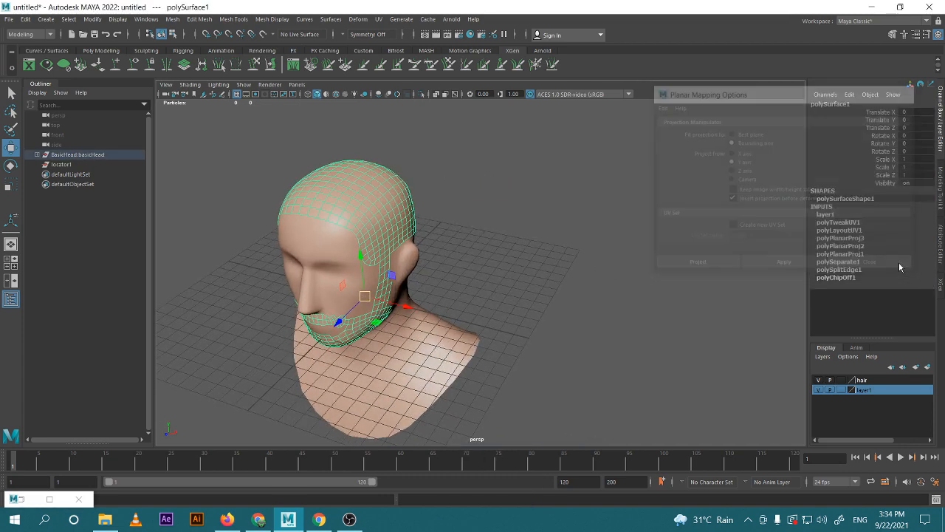
Switch to the XGen workspace and frame the head from the front with the hair mesh still selected
{"action": "left_click", "coordinate": [52, 51]}
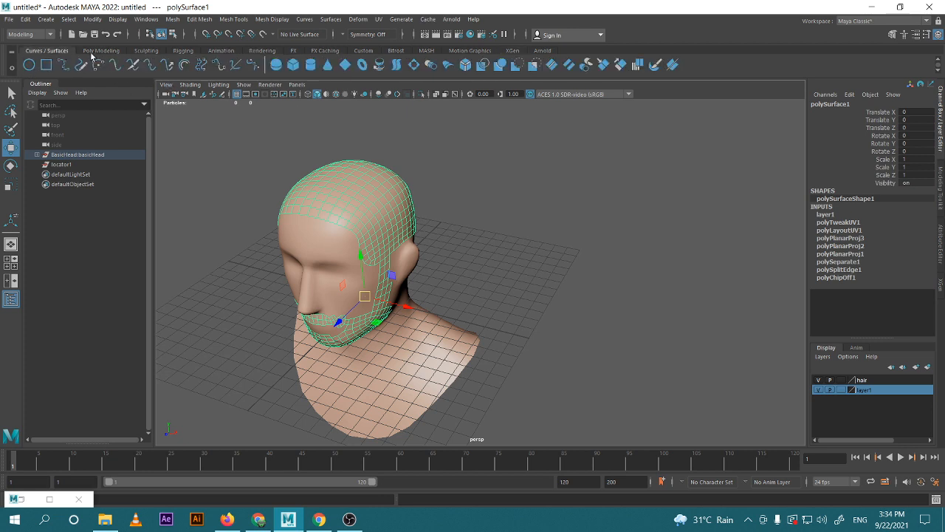
{"action": "left_click", "coordinate": [512, 50]}
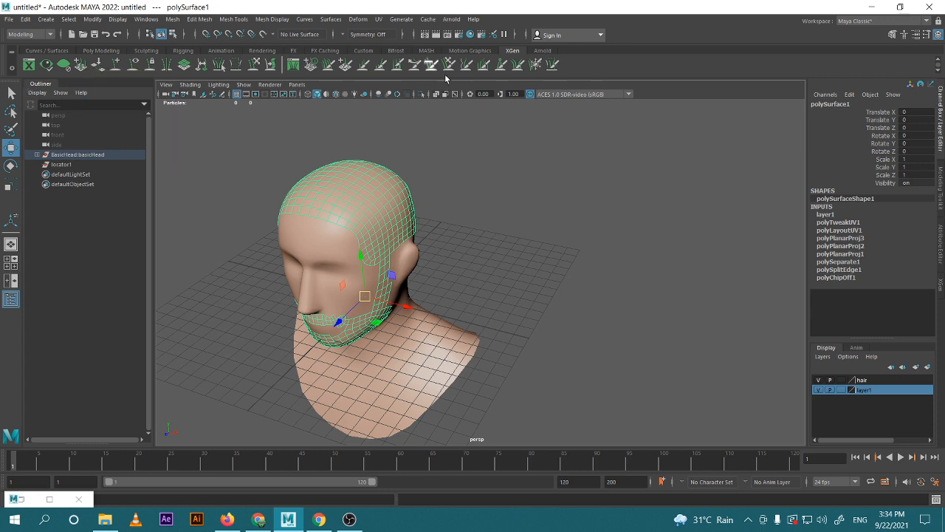
{"action": "left_click", "coordinate": [842, 20]}
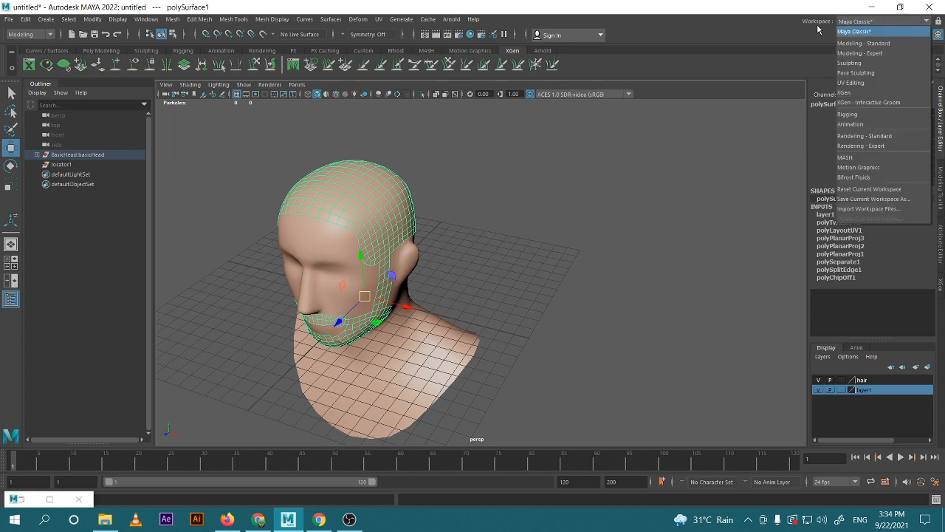
{"action": "left_click", "coordinate": [849, 99]}
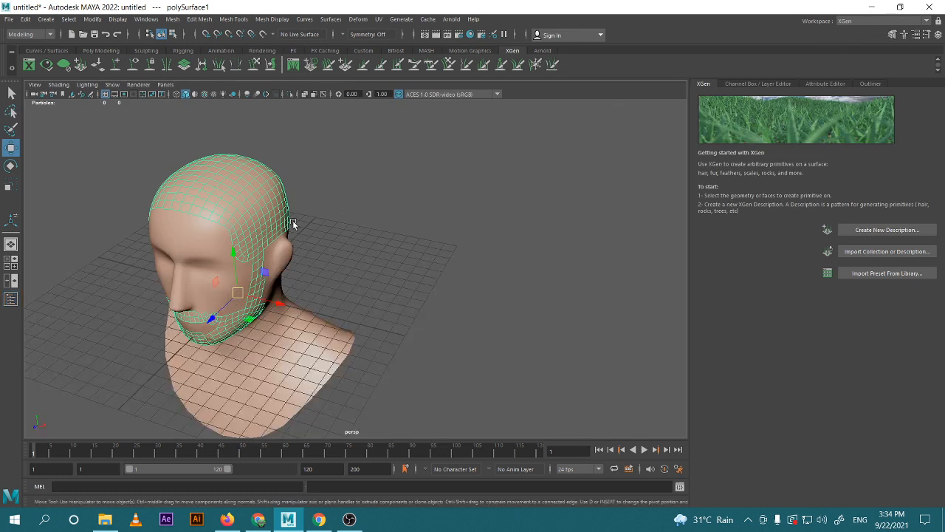
{"action": "middle_click_drag", "start_coordinate": [371, 306], "coordinate": [491, 289], "text": "alt"}
{"action": "left_click_drag", "start_coordinate": [417, 304], "coordinate": [367, 303], "text": "alt"}
{"action": "scroll", "coordinate": [381, 279], "scroll_direction": "up", "scroll_amount": 2}
{"action": "middle_click_drag", "start_coordinate": [330, 254], "coordinate": [341, 328], "text": "alt"}
{"action": "left_click_drag", "start_coordinate": [342, 329], "coordinate": [375, 325], "text": "alt"}
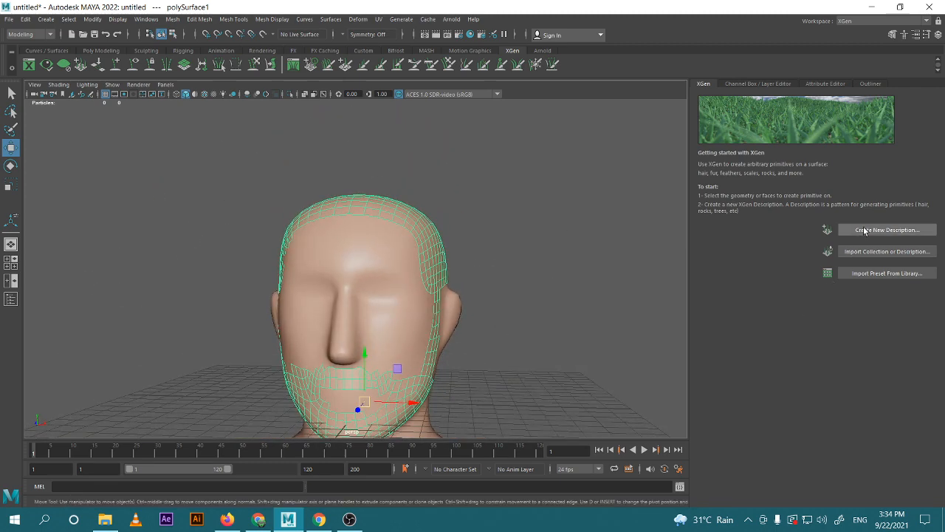
Create XGen description description0001 in new collection collection0001, using splines generated randomly across the surface and controlled by placing and shaping guides
{"action": "left_click", "coordinate": [864, 231]}
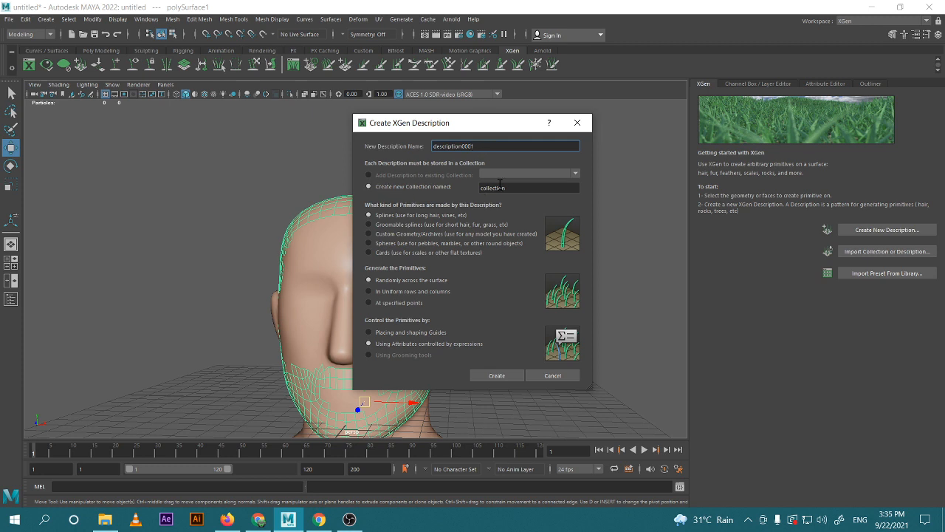
{"action": "left_click", "coordinate": [542, 183]}
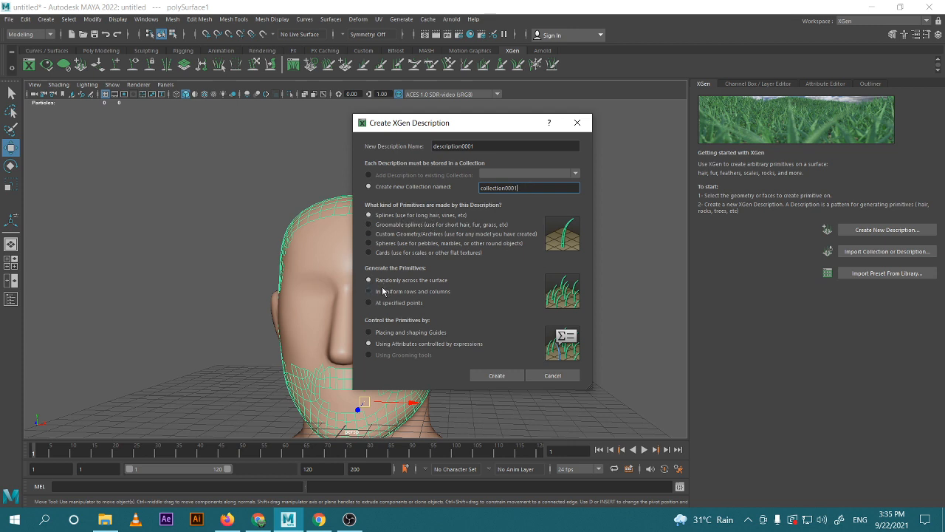
{"action": "left_click", "coordinate": [397, 334]}
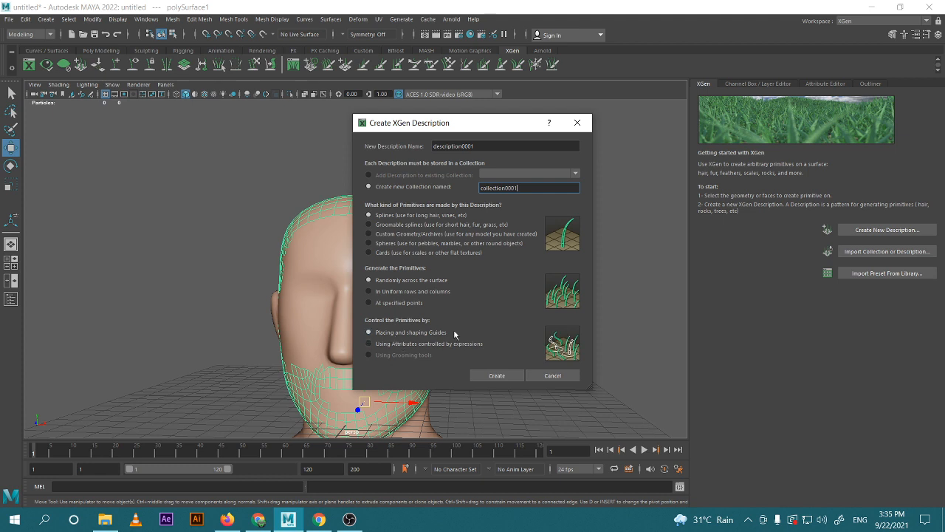
{"action": "left_click", "coordinate": [510, 380]}
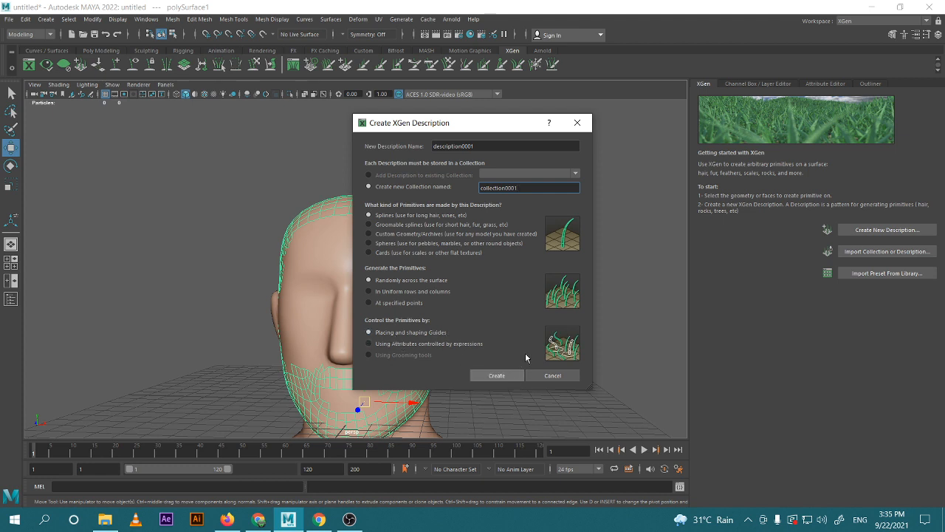
{"action": "left_click_drag", "start_coordinate": [519, 283], "coordinate": [492, 279], "text": "alt"}
Save the scene as a Maya Binary file named hairClass_finale in the default project's scenes folder
{"action": "key", "text": "ctrl+s"}
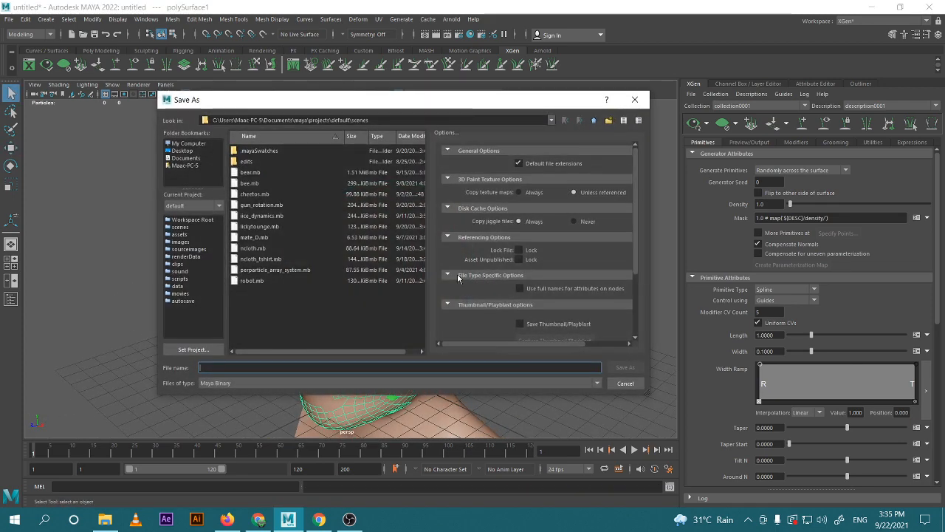
{"action": "type", "text": "hair"}
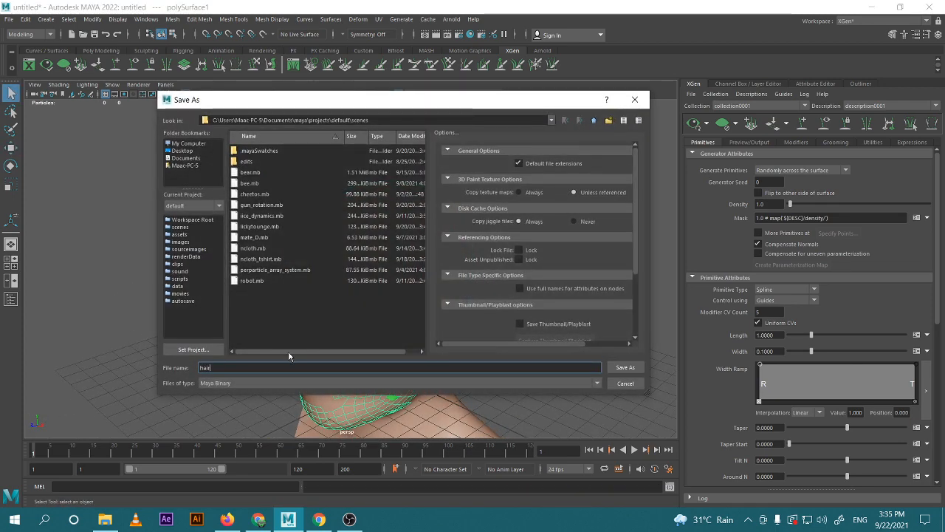
{"action": "type", "text": "Class_final"}
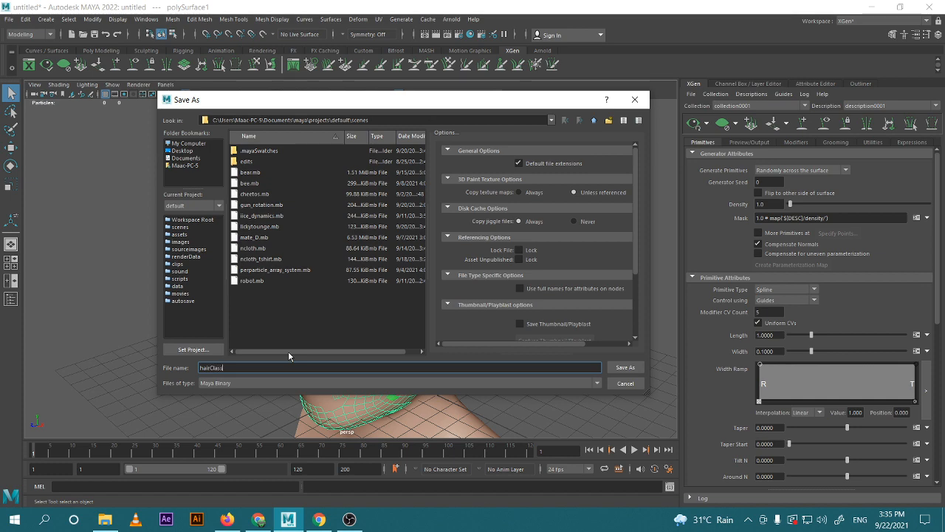
{"action": "type", "text": "e"}
{"action": "left_click", "coordinate": [631, 368]}
{"action": "key", "text": "w"}
{"action": "scroll", "coordinate": [418, 340], "scroll_direction": "down", "scroll_amount": 4}
{"action": "left_click_drag", "start_coordinate": [502, 341], "coordinate": [417, 268], "text": "alt"}
{"action": "scroll", "coordinate": [451, 292], "scroll_direction": "down", "scroll_amount": 4}
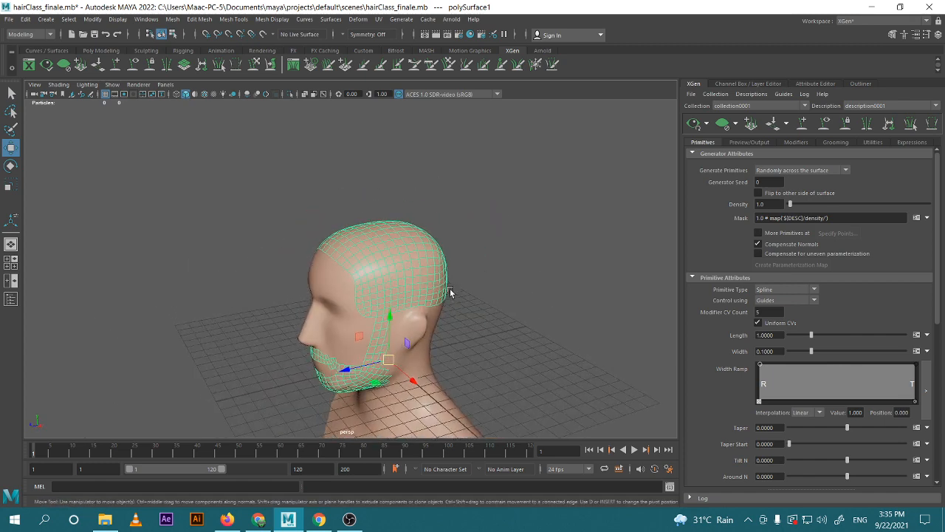
Add XGen guides along the front hairline, starting at the left temple and continuing across the forehead
{"action": "left_click_drag", "start_coordinate": [411, 257], "coordinate": [480, 273], "text": "alt"}
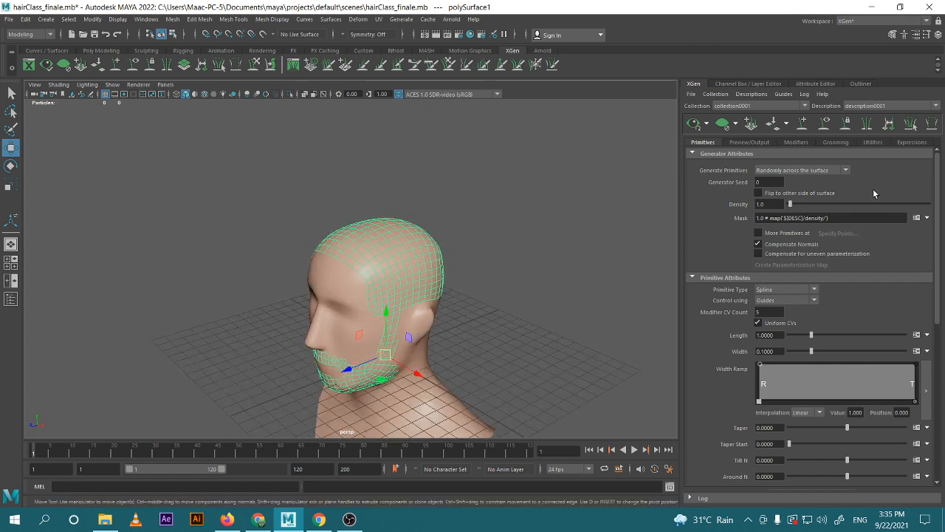
{"action": "left_click", "coordinate": [806, 128]}
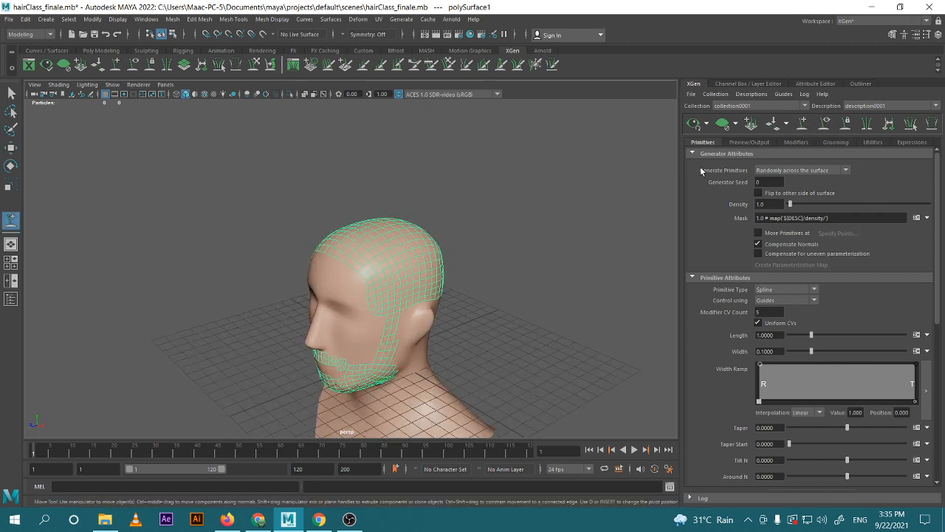
{"action": "left_click_drag", "start_coordinate": [414, 266], "coordinate": [371, 271], "text": "alt"}
{"action": "left_click", "coordinate": [380, 314]}
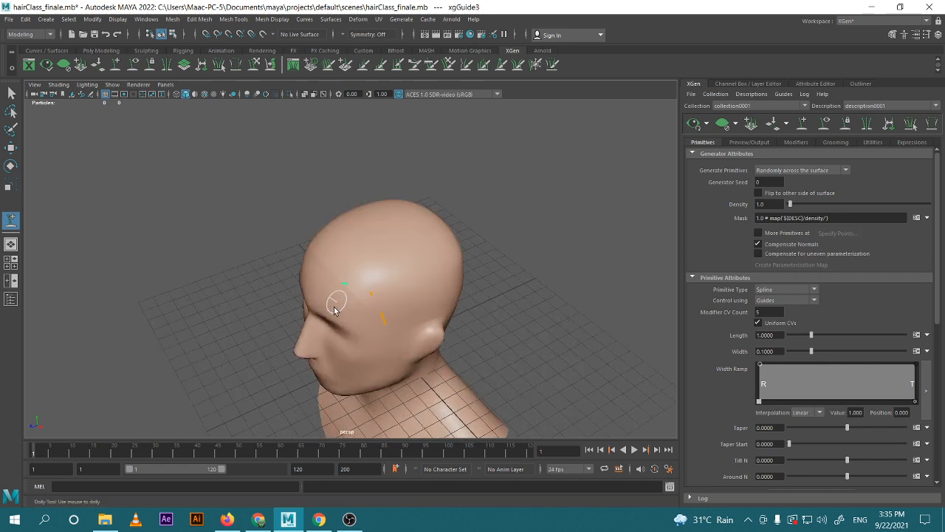
{"action": "left_click", "coordinate": [330, 304]}
{"action": "left_click", "coordinate": [327, 302]}
{"action": "left_click_drag", "start_coordinate": [328, 302], "coordinate": [381, 279], "text": "alt"}
{"action": "left_click", "coordinate": [379, 279]}
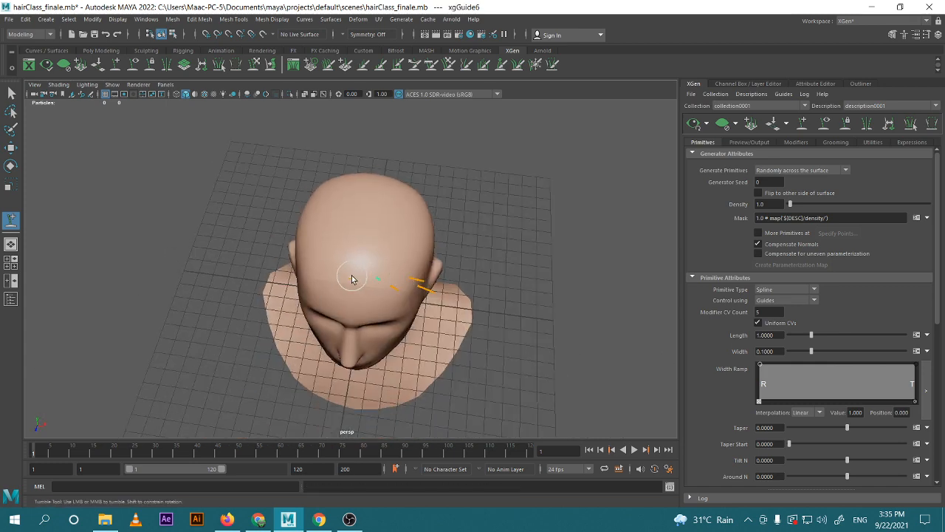
{"action": "left_click_drag", "start_coordinate": [321, 276], "coordinate": [397, 269], "text": "alt"}
{"action": "scroll", "coordinate": [359, 289], "scroll_direction": "up", "scroll_amount": 2}
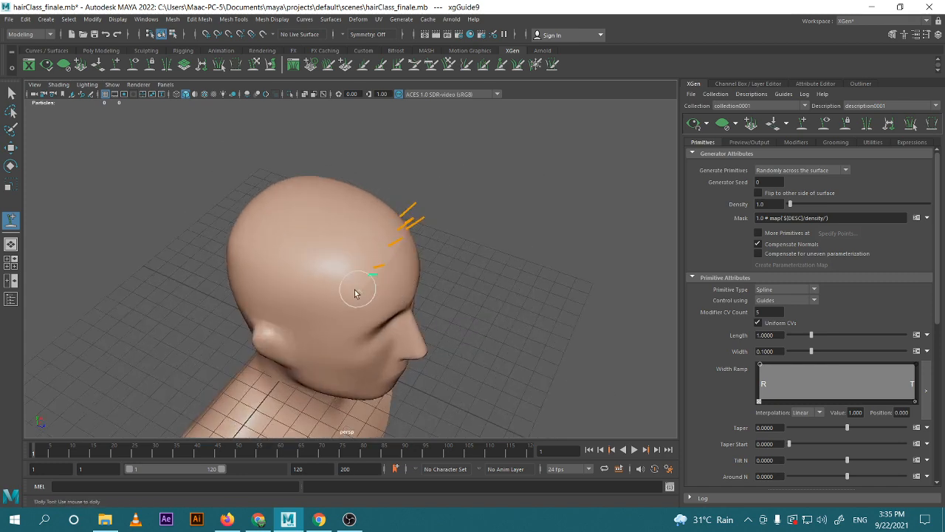
Continue the row of guides down the right temple and around the top of the right ear
{"action": "left_click", "coordinate": [350, 287]}
{"action": "left_click", "coordinate": [329, 310]}
{"action": "left_click", "coordinate": [298, 327]}
{"action": "left_click", "coordinate": [281, 324]}
{"action": "left_click", "coordinate": [263, 321]}
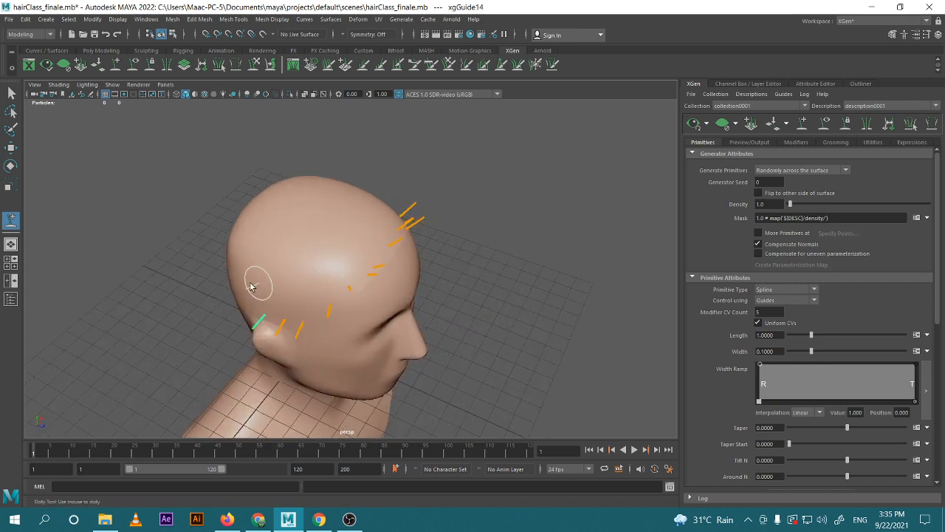
Extend the guide row behind the right ear and along the lower back hairline
{"action": "left_click_drag", "start_coordinate": [251, 287], "coordinate": [302, 327], "text": "alt"}
{"action": "left_click", "coordinate": [288, 327]}
{"action": "left_click", "coordinate": [261, 331]}
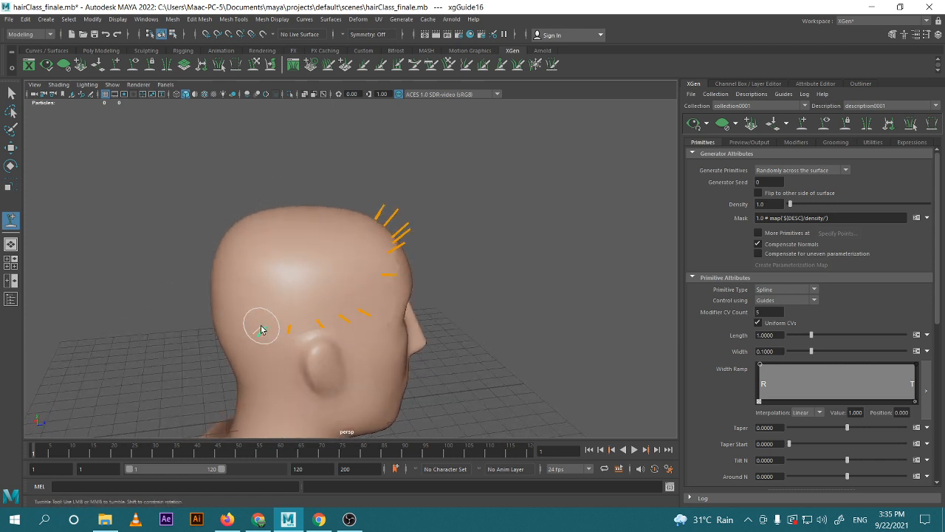
{"action": "left_click", "coordinate": [232, 320]}
{"action": "left_click", "coordinate": [219, 317]}
{"action": "left_click_drag", "start_coordinate": [219, 317], "coordinate": [359, 332], "text": "alt"}
{"action": "left_click", "coordinate": [323, 365]}
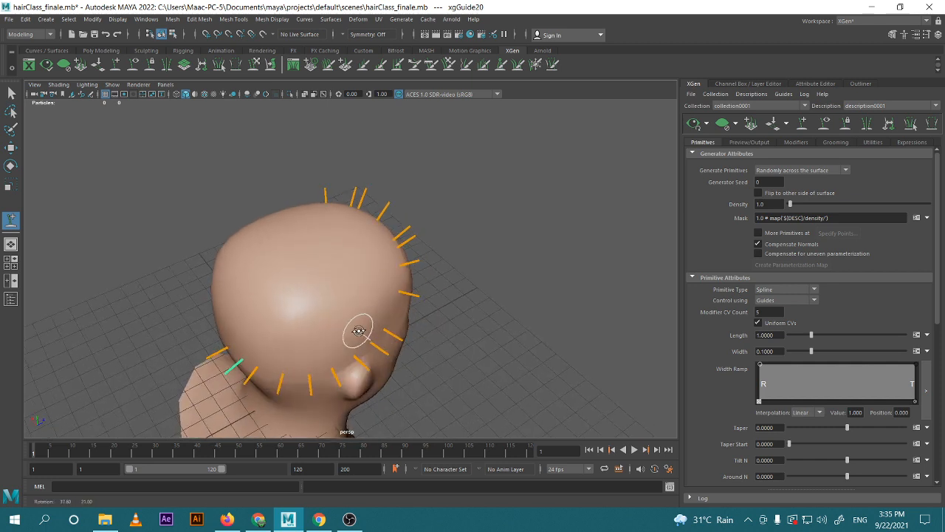
{"action": "left_click", "coordinate": [242, 344]}
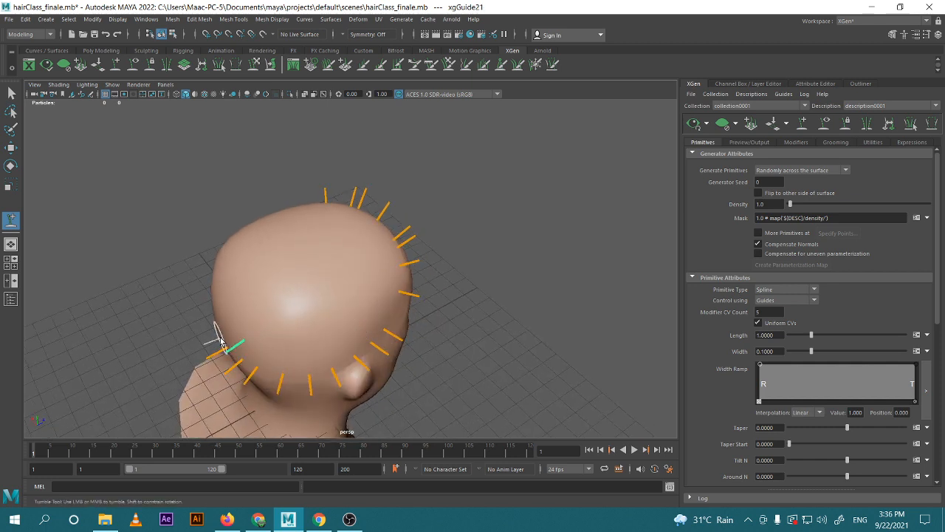
Place guides above the hairline row on the right half of the back of the head
{"action": "left_click_drag", "start_coordinate": [217, 333], "coordinate": [339, 336], "text": "alt"}
{"action": "left_click", "coordinate": [375, 341]}
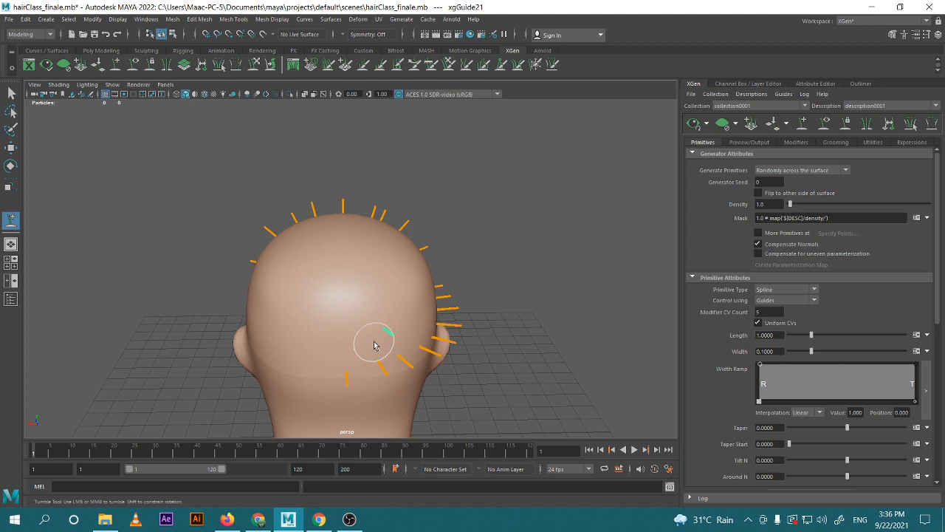
{"action": "left_click", "coordinate": [416, 321]}
{"action": "left_click", "coordinate": [391, 297]}
{"action": "left_click", "coordinate": [435, 283]}
Fill the right rear of the scalp up to the crown with scattered guides
{"action": "left_click_drag", "start_coordinate": [443, 287], "coordinate": [403, 315], "text": "alt"}
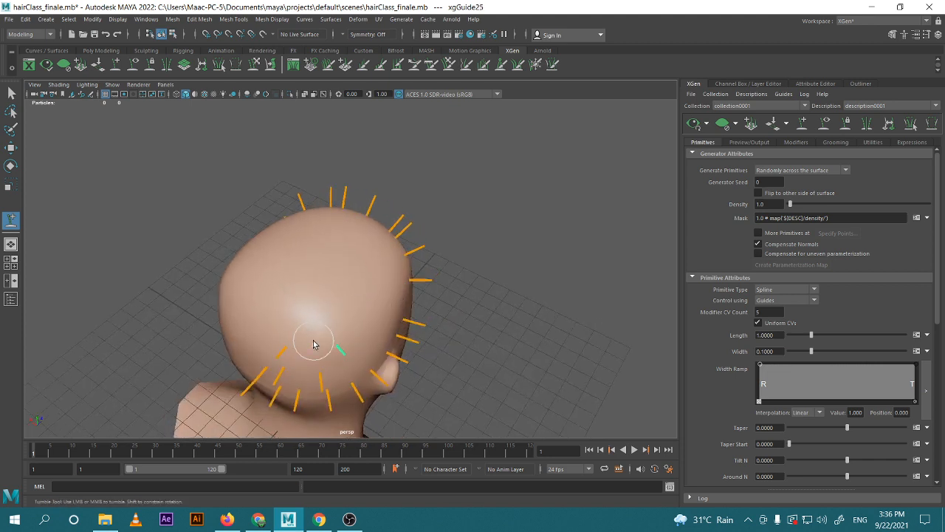
{"action": "left_click", "coordinate": [313, 345]}
{"action": "left_click", "coordinate": [373, 317]}
{"action": "left_click", "coordinate": [345, 292]}
{"action": "left_click", "coordinate": [362, 310]}
{"action": "left_click", "coordinate": [313, 320]}
{"action": "left_click", "coordinate": [374, 259]}
{"action": "left_click", "coordinate": [330, 273]}
{"action": "left_click", "coordinate": [364, 232]}
Fill the gaps on the right side of the scalp above the ear and temple with guides
{"action": "left_click_drag", "start_coordinate": [429, 292], "coordinate": [327, 290], "text": "alt"}
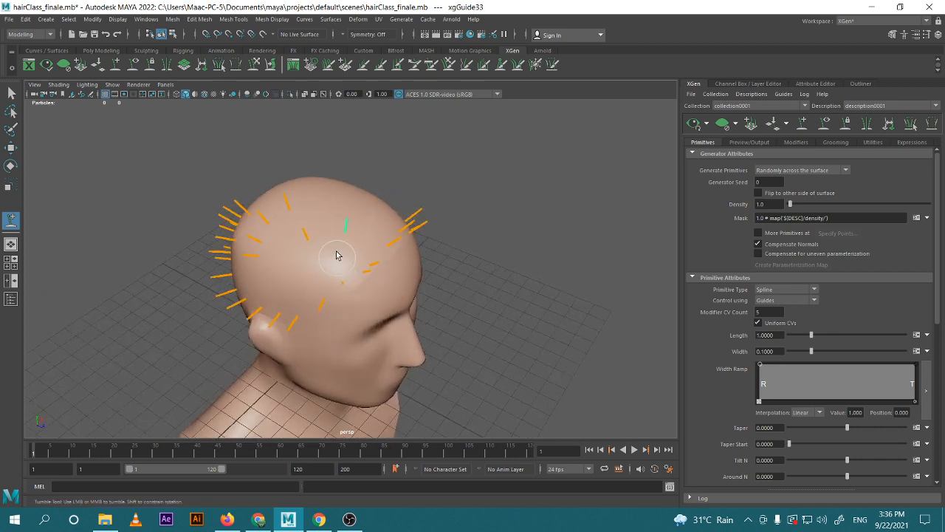
{"action": "left_click", "coordinate": [296, 290]}
{"action": "left_click", "coordinate": [245, 280]}
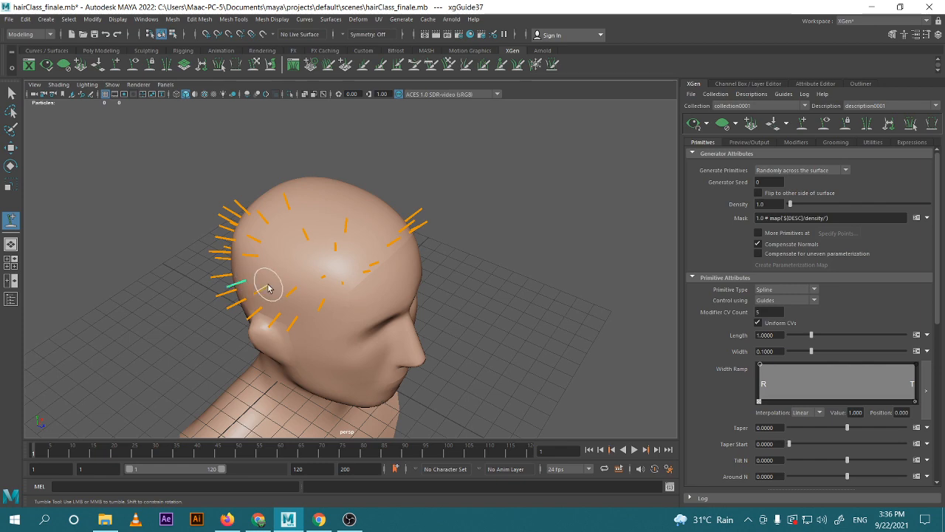
{"action": "left_click", "coordinate": [268, 286]}
{"action": "left_click", "coordinate": [316, 271]}
{"action": "left_click", "coordinate": [278, 260]}
{"action": "left_click", "coordinate": [282, 237]}
{"action": "left_click", "coordinate": [323, 215]}
Place guides across the front top of the scalp behind the forehead hairline
{"action": "left_click_drag", "start_coordinate": [367, 250], "coordinate": [258, 253], "text": "alt"}
{"action": "left_click", "coordinate": [331, 250]}
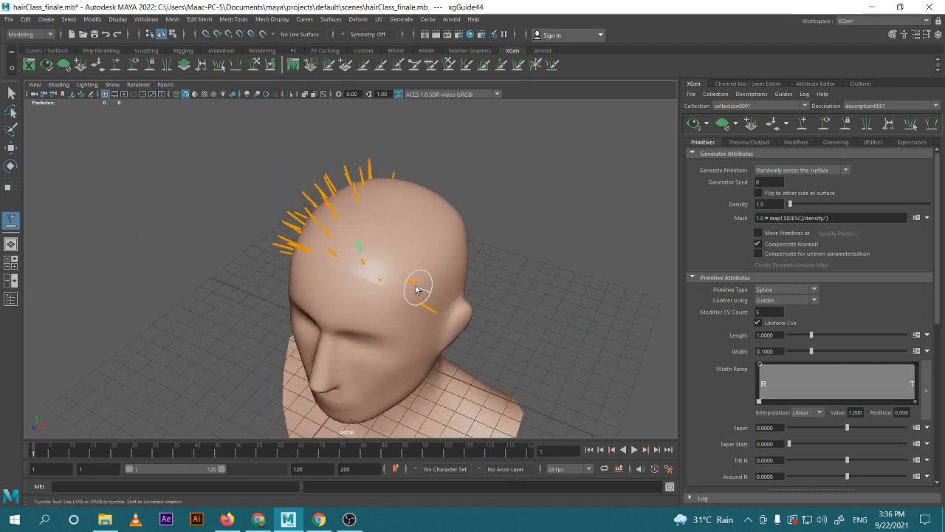
{"action": "left_click_drag", "start_coordinate": [416, 290], "coordinate": [369, 249], "text": "alt"}
{"action": "left_click", "coordinate": [376, 242]}
{"action": "left_click", "coordinate": [422, 226]}
Spread guides over the crown and the middle of the back of the head
{"action": "left_click_drag", "start_coordinate": [469, 247], "coordinate": [375, 277], "text": "alt"}
{"action": "left_click", "coordinate": [358, 259]}
{"action": "left_click", "coordinate": [393, 293]}
{"action": "left_click", "coordinate": [423, 290]}
{"action": "left_click", "coordinate": [388, 270]}
{"action": "left_click", "coordinate": [392, 270]}
{"action": "left_click", "coordinate": [382, 324]}
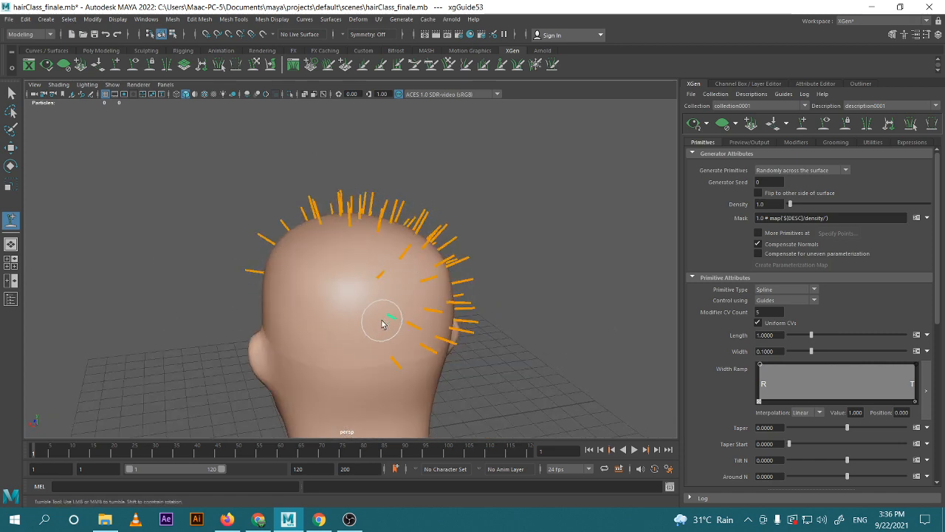
{"action": "left_click", "coordinate": [404, 292]}
{"action": "left_click", "coordinate": [363, 242]}
{"action": "left_click", "coordinate": [383, 248]}
{"action": "left_click", "coordinate": [353, 258]}
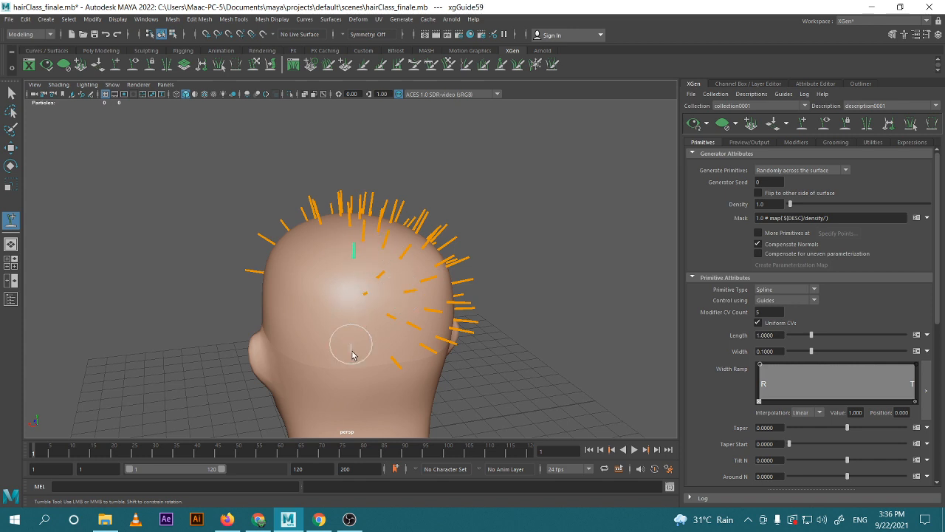
Continue the nape hairline guides across the lower back of the head toward the left ear
{"action": "left_click", "coordinate": [375, 358]}
{"action": "left_click", "coordinate": [349, 365]}
{"action": "left_click", "coordinate": [299, 362]}
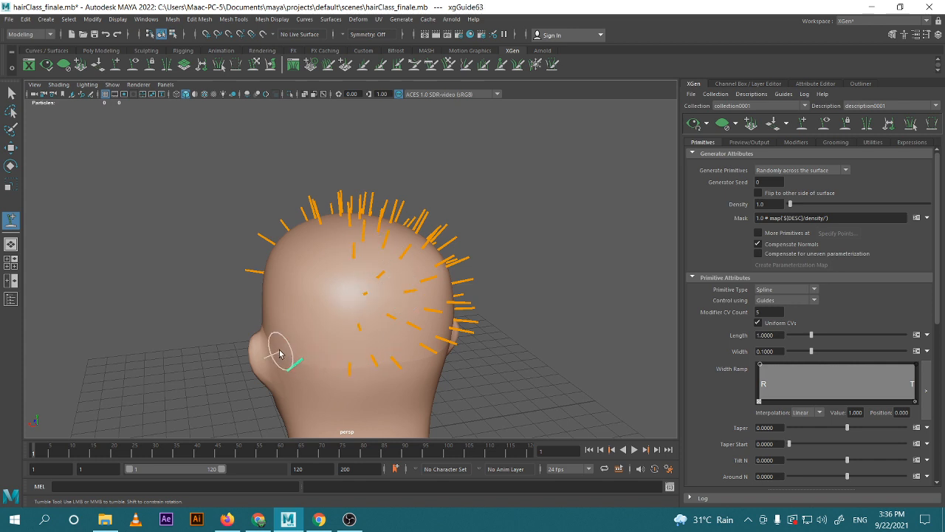
{"action": "left_click", "coordinate": [274, 352]}
{"action": "left_click_drag", "start_coordinate": [267, 377], "coordinate": [339, 375], "text": "alt"}
Place guides along the left hairline from behind the ear over the temple to the forehead
{"action": "left_click", "coordinate": [431, 322]}
{"action": "left_click", "coordinate": [393, 324]}
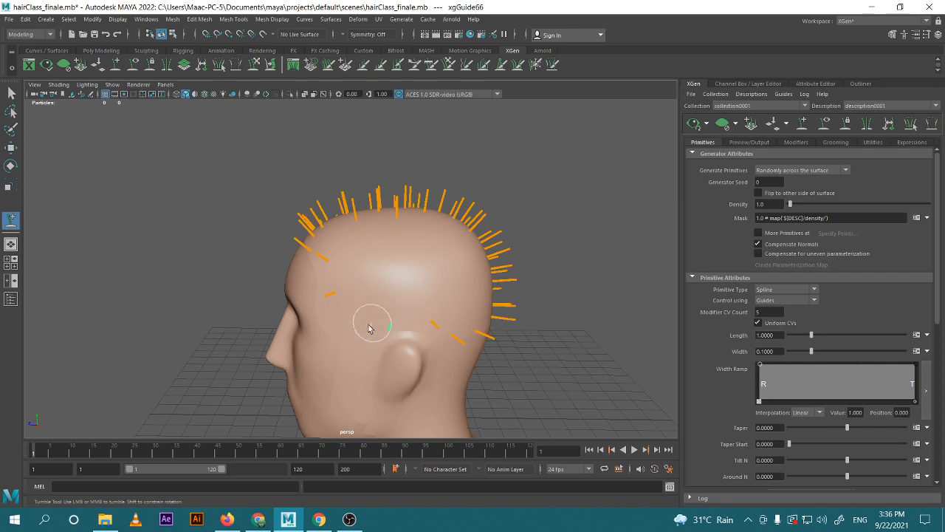
{"action": "left_click", "coordinate": [365, 325]}
{"action": "left_click", "coordinate": [333, 328]}
{"action": "left_click", "coordinate": [320, 313]}
{"action": "left_click", "coordinate": [325, 274]}
{"action": "left_click", "coordinate": [329, 240]}
Fill the left side of the scalp between the hairline and the crown with evenly scattered guides
{"action": "left_click", "coordinate": [408, 233]}
{"action": "left_click", "coordinate": [404, 276]}
{"action": "left_click", "coordinate": [363, 264]}
{"action": "left_click", "coordinate": [354, 300]}
{"action": "left_click", "coordinate": [412, 314]}
{"action": "left_click", "coordinate": [450, 311]}
{"action": "left_click", "coordinate": [484, 310]}
{"action": "left_click", "coordinate": [471, 281]}
{"action": "left_click", "coordinate": [431, 288]}
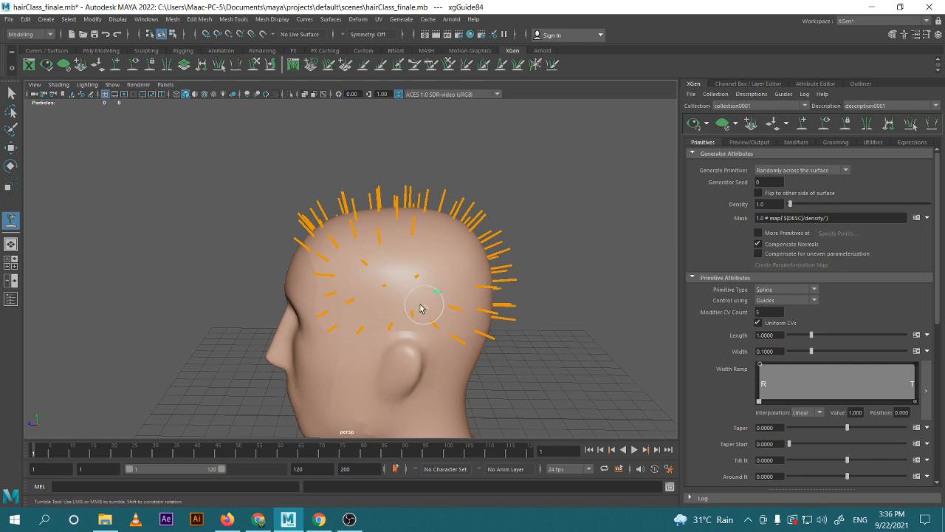
{"action": "left_click", "coordinate": [354, 308]}
{"action": "left_click", "coordinate": [357, 288]}
{"action": "left_click", "coordinate": [405, 260]}
{"action": "left_click", "coordinate": [438, 248]}
Fill the remaining gaps on the left rear of the scalp and the back of the head with guides
{"action": "left_click_drag", "start_coordinate": [493, 318], "coordinate": [367, 345], "text": "alt"}
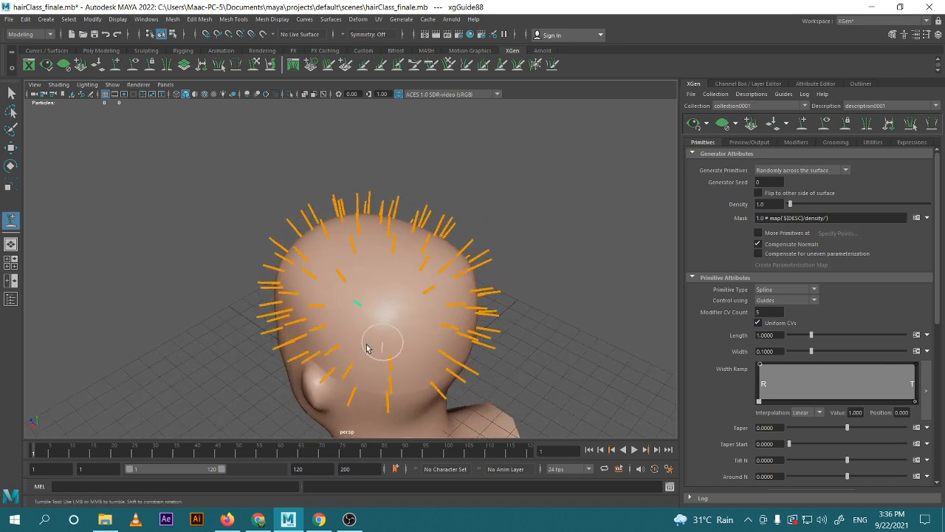
{"action": "left_click", "coordinate": [315, 345]}
{"action": "left_click_drag", "start_coordinate": [382, 386], "coordinate": [410, 384], "text": "alt"}
{"action": "left_click", "coordinate": [380, 346]}
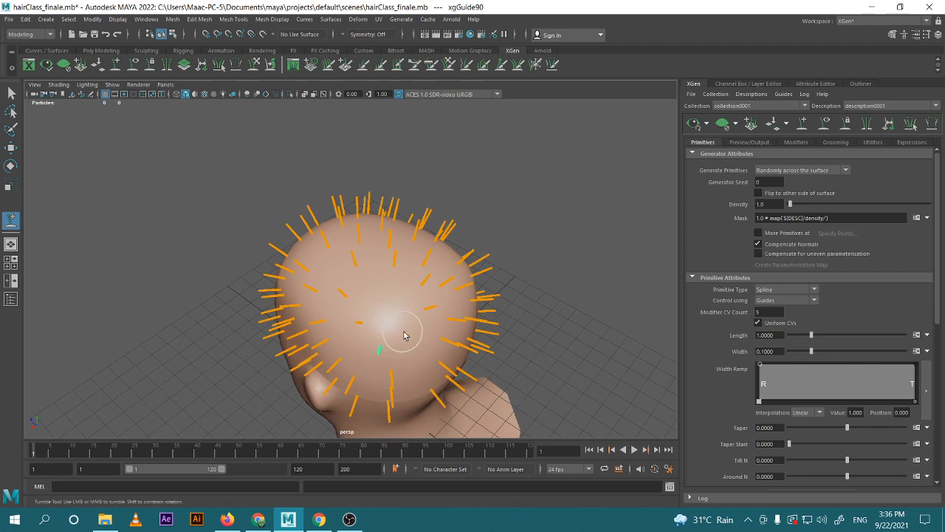
{"action": "left_click", "coordinate": [404, 332]}
{"action": "left_click", "coordinate": [420, 370]}
{"action": "left_click", "coordinate": [402, 299]}
{"action": "left_click", "coordinate": [433, 337]}
{"action": "left_click", "coordinate": [410, 363]}
{"action": "left_click", "coordinate": [355, 351]}
{"action": "left_click", "coordinate": [438, 285]}
{"action": "left_click", "coordinate": [468, 338]}
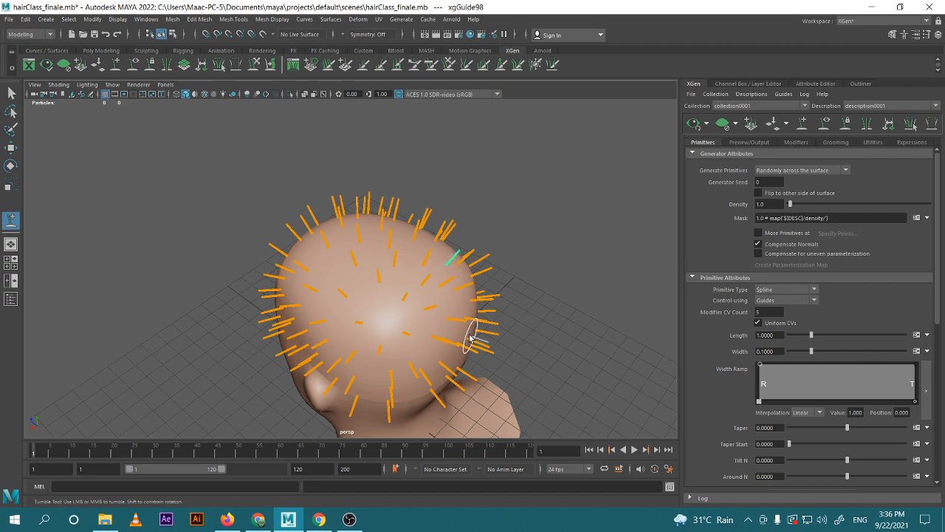
Save the scene and update the XGen preview to generate hair from the placed guides
{"action": "left_click_drag", "start_coordinate": [468, 337], "coordinate": [436, 274], "text": "alt"}
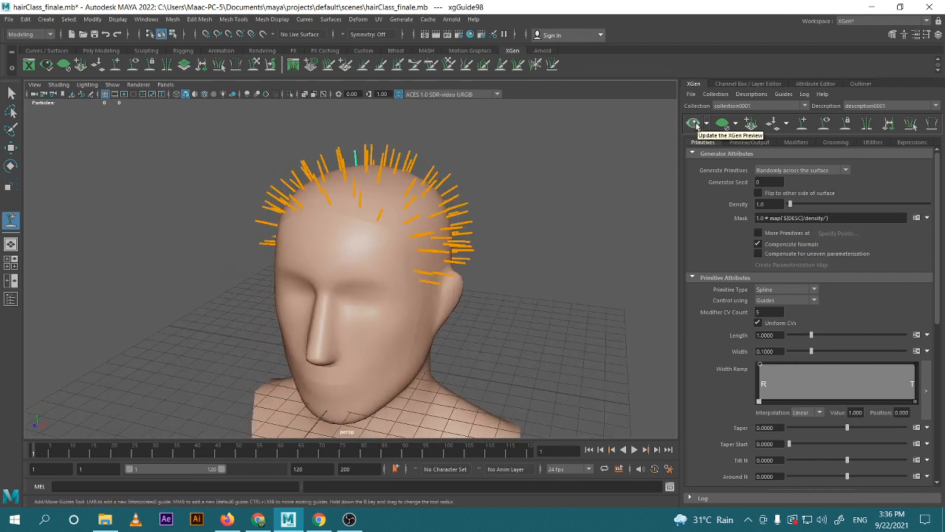
{"action": "middle_click_drag", "start_coordinate": [558, 246], "coordinate": [550, 244], "text": "alt"}
{"action": "key", "text": "ctrl+s"}
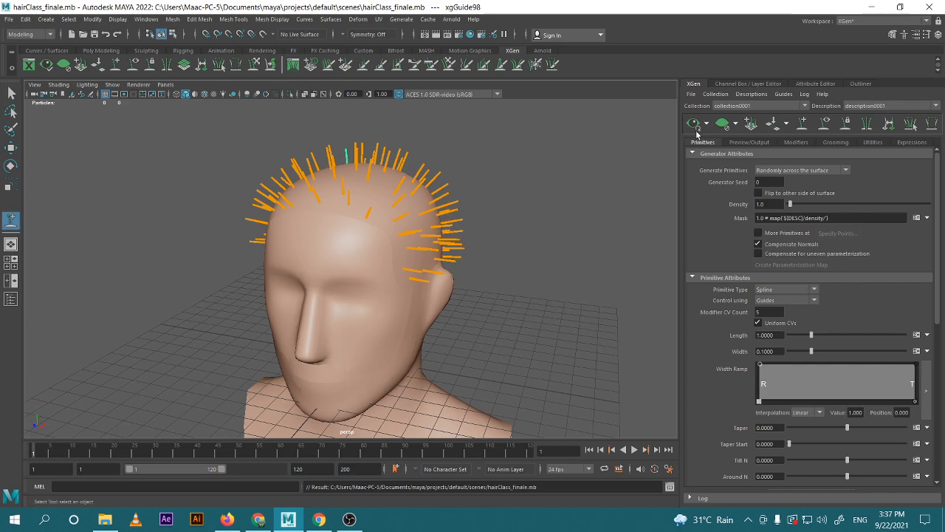
{"action": "left_click", "coordinate": [696, 132]}
Set the hair density to 27.825 and check the hair coverage around the head
{"action": "left_click_drag", "start_coordinate": [453, 183], "coordinate": [605, 247], "text": "alt"}
{"action": "left_click_drag", "start_coordinate": [793, 207], "coordinate": [828, 206]}
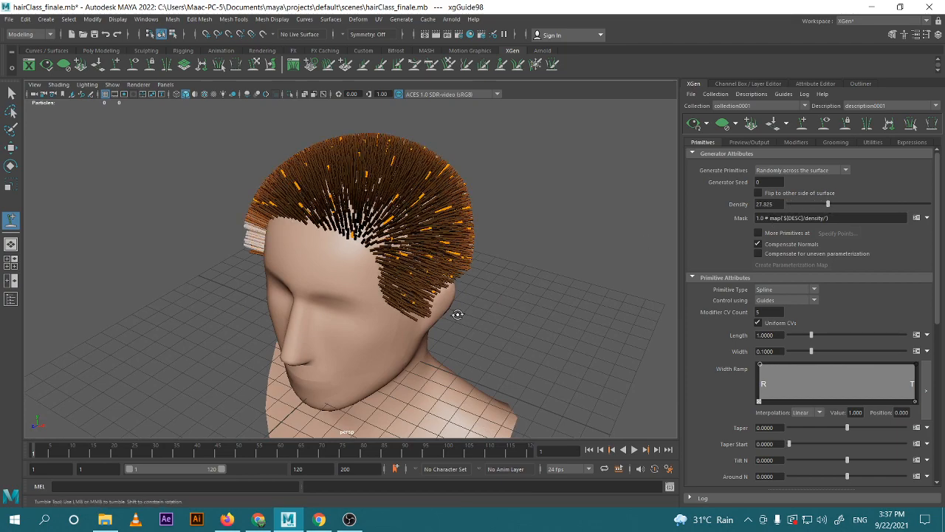
{"action": "left_click_drag", "start_coordinate": [456, 312], "coordinate": [435, 264], "text": "alt"}
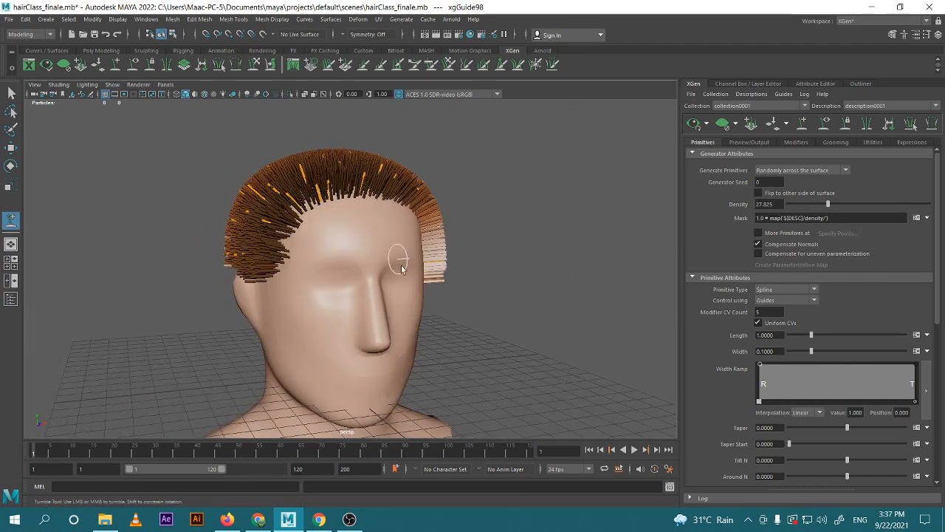
{"action": "left_click_drag", "start_coordinate": [349, 219], "coordinate": [466, 267]}
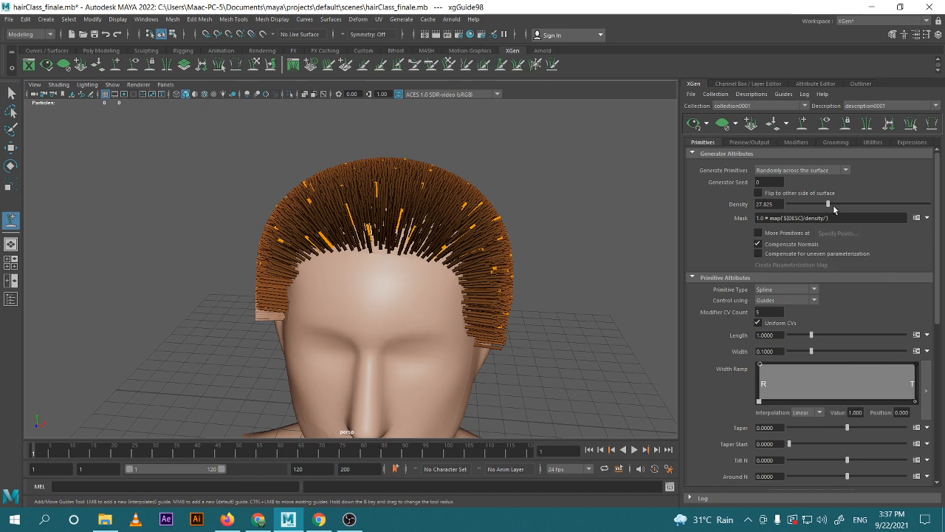
Clear the XGen hair preview and activate an XGen brush tool over the guides
{"action": "left_click", "coordinate": [724, 124]}
{"action": "left_click_drag", "start_coordinate": [473, 268], "coordinate": [523, 308], "text": "alt"}
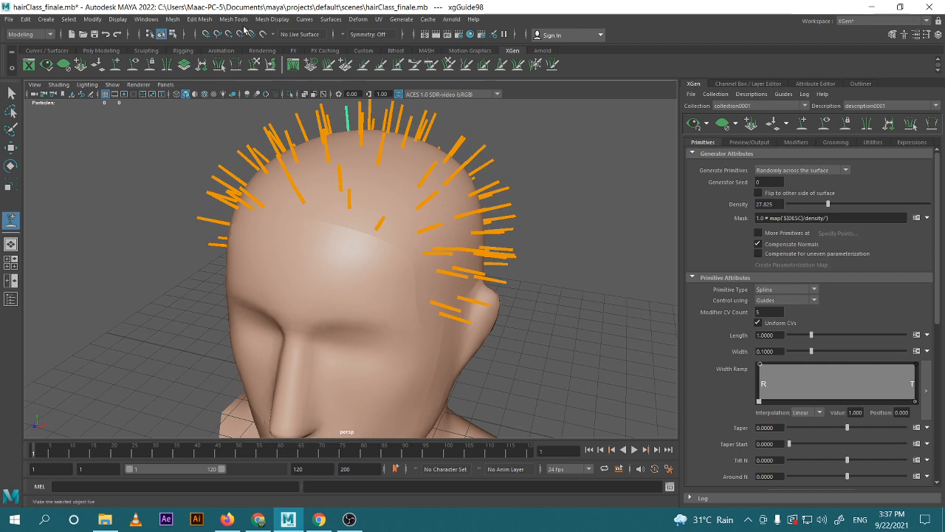
{"action": "left_click", "coordinate": [255, 63]}
{"action": "left_click_drag", "start_coordinate": [449, 201], "coordinate": [491, 253], "text": "alt"}
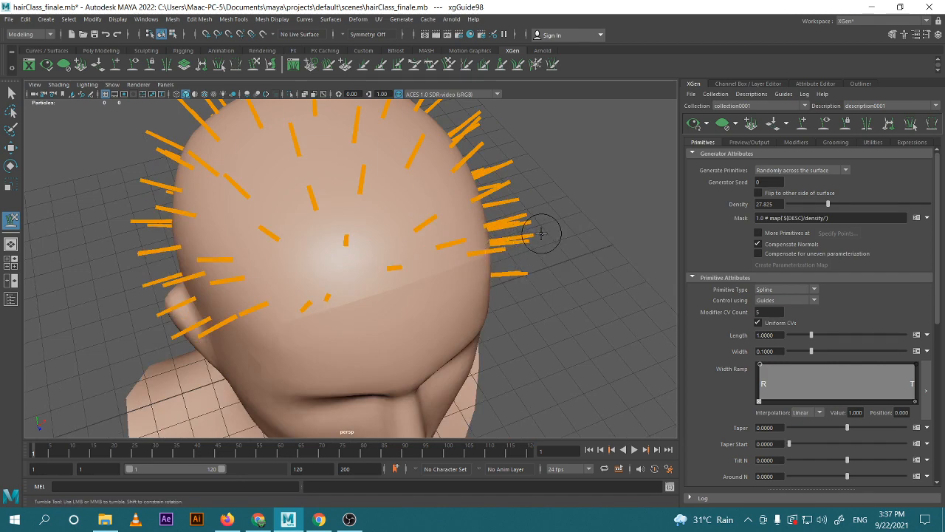
{"action": "left_click_drag", "start_coordinate": [541, 233], "coordinate": [499, 207], "text": "alt"}
Set the face mesh's display layer, layer1, to reference so it cannot be selected, and make the hair layer active
{"action": "key", "text": "w"}
{"action": "left_click", "coordinate": [402, 211]}
{"action": "left_click", "coordinate": [422, 147]}
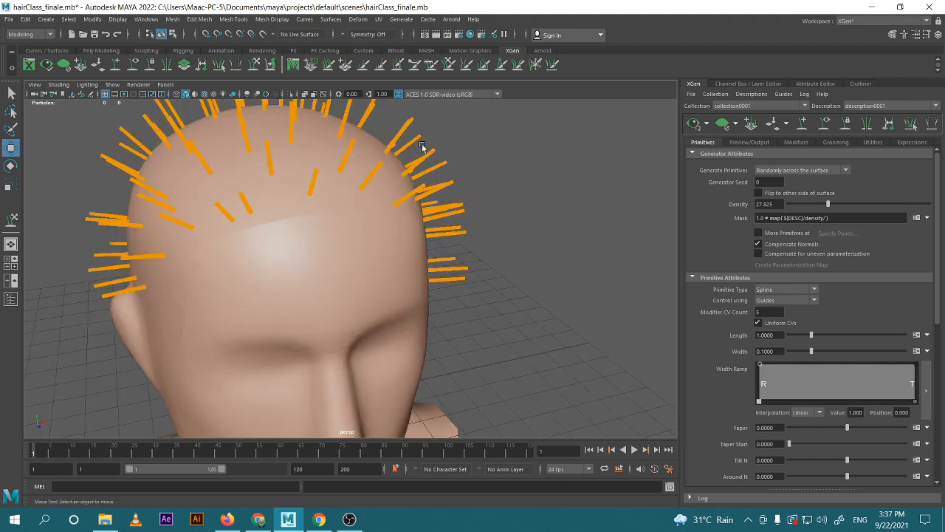
{"action": "left_click", "coordinate": [364, 288]}
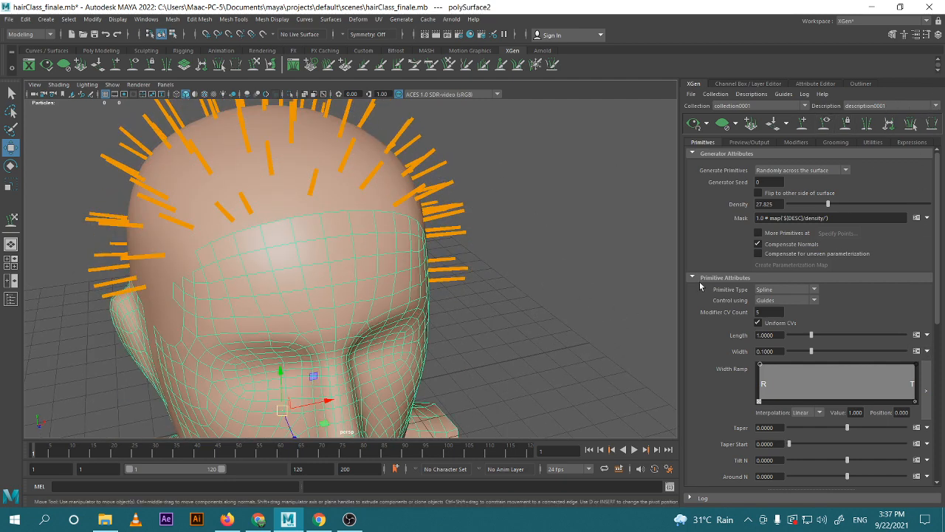
{"action": "left_click", "coordinate": [748, 84]}
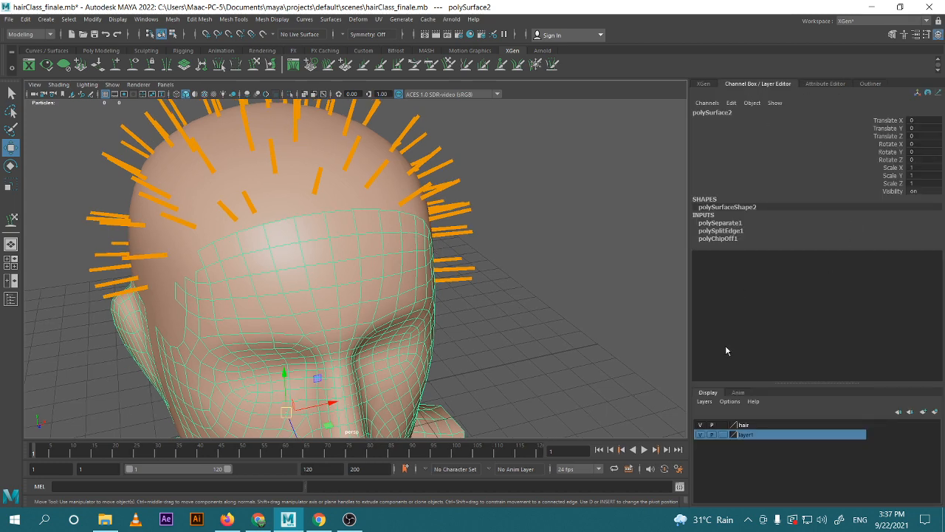
{"action": "left_click", "coordinate": [719, 435]}
{"action": "left_click", "coordinate": [720, 435]}
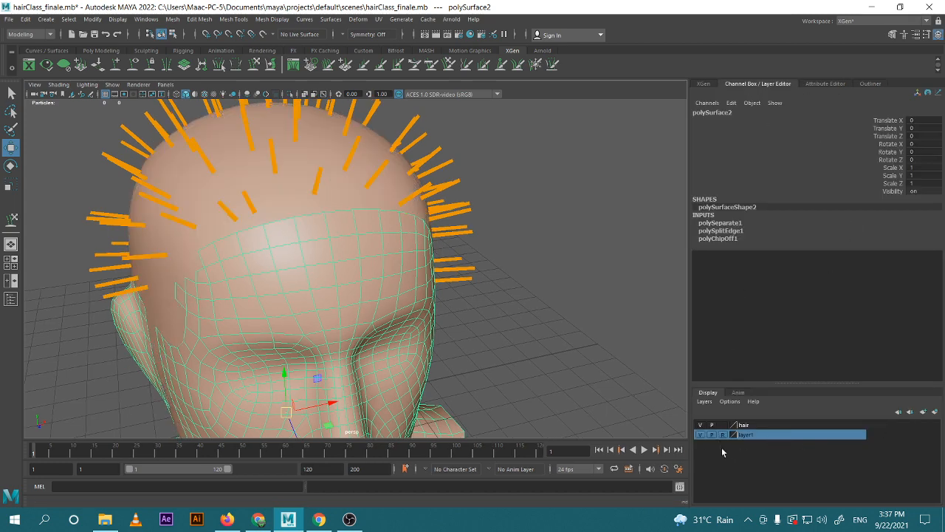
{"action": "left_click_drag", "start_coordinate": [569, 317], "coordinate": [576, 328], "text": "alt"}
{"action": "left_click", "coordinate": [576, 328]}
{"action": "left_click", "coordinate": [389, 262]}
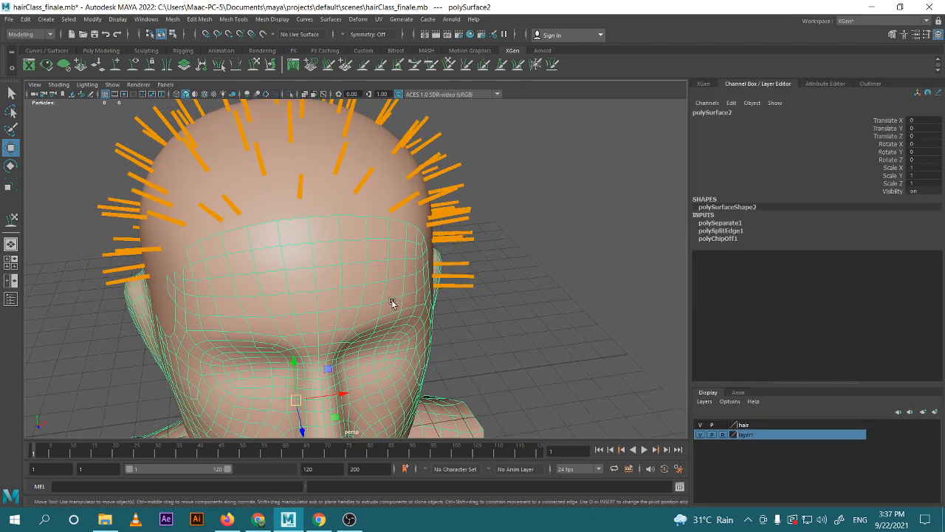
{"action": "left_click", "coordinate": [761, 426]}
{"action": "left_click", "coordinate": [390, 171]}
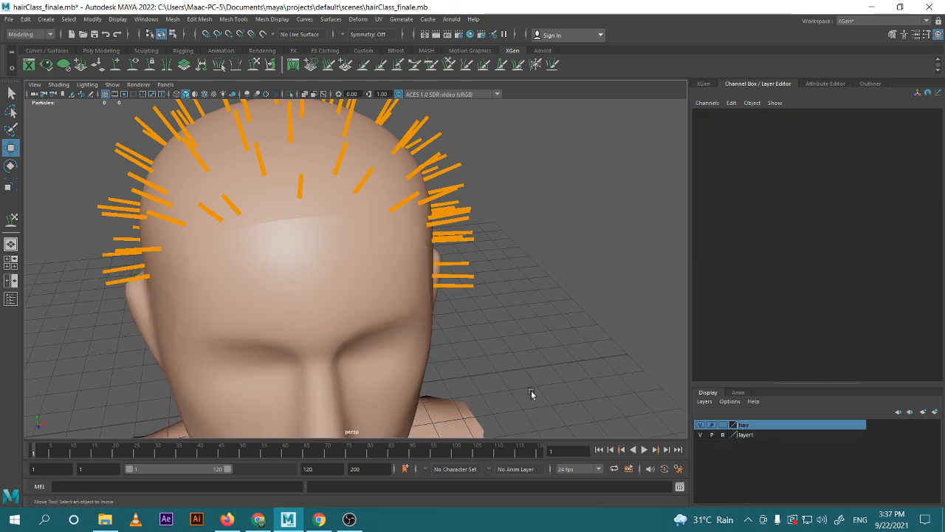
Set the hair and layer1 display layers to reference and test that a scalp guide can still be selected
{"action": "double_click", "coordinate": [723, 429]}
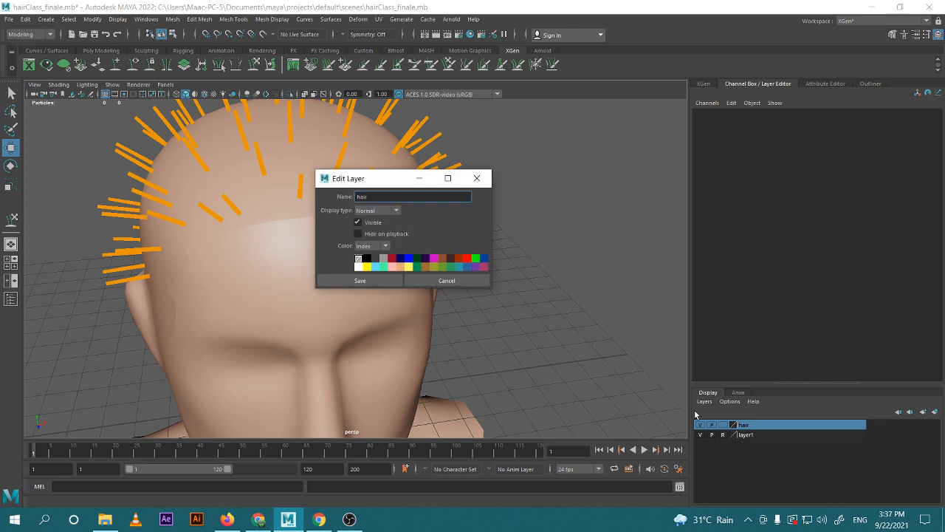
{"action": "left_click", "coordinate": [452, 281]}
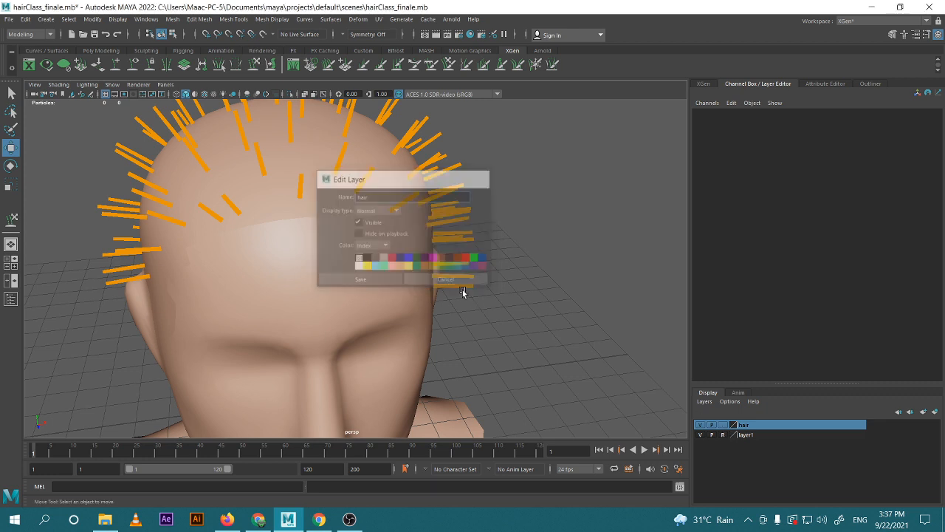
{"action": "left_click", "coordinate": [731, 435]}
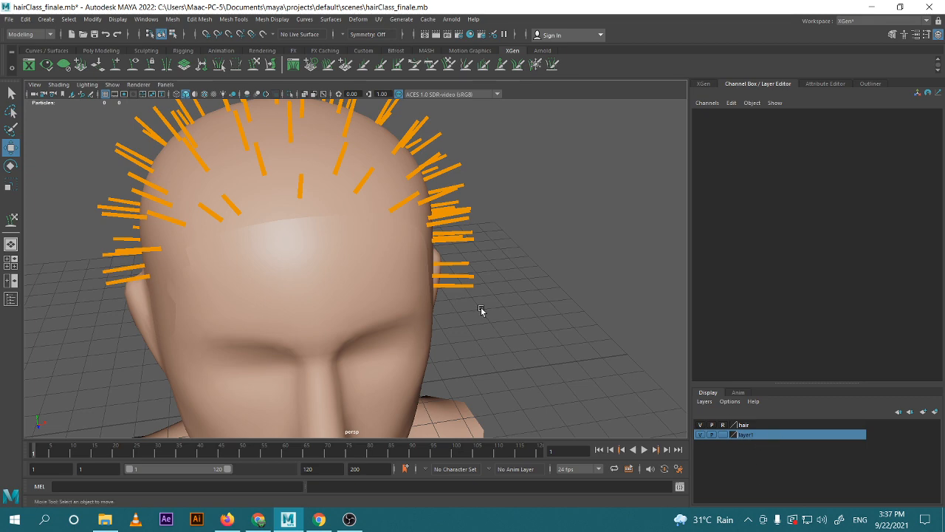
{"action": "left_click_drag", "start_coordinate": [481, 311], "coordinate": [586, 318], "text": "alt"}
{"action": "left_click", "coordinate": [378, 210]}
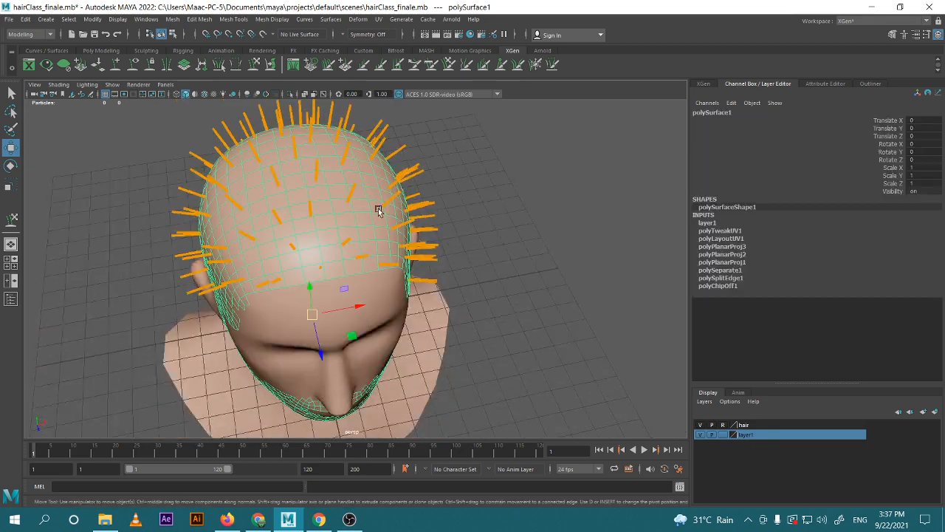
{"action": "left_click", "coordinate": [725, 436]}
{"action": "left_click", "coordinate": [725, 436]}
{"action": "left_click", "coordinate": [526, 318]}
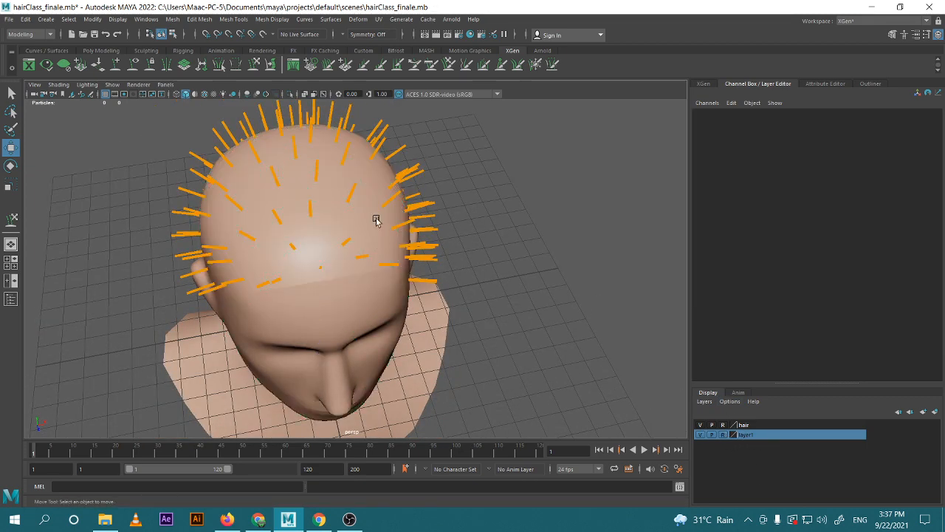
{"action": "left_click_drag", "start_coordinate": [375, 220], "coordinate": [409, 232], "text": "alt"}
{"action": "left_click", "coordinate": [386, 168]}
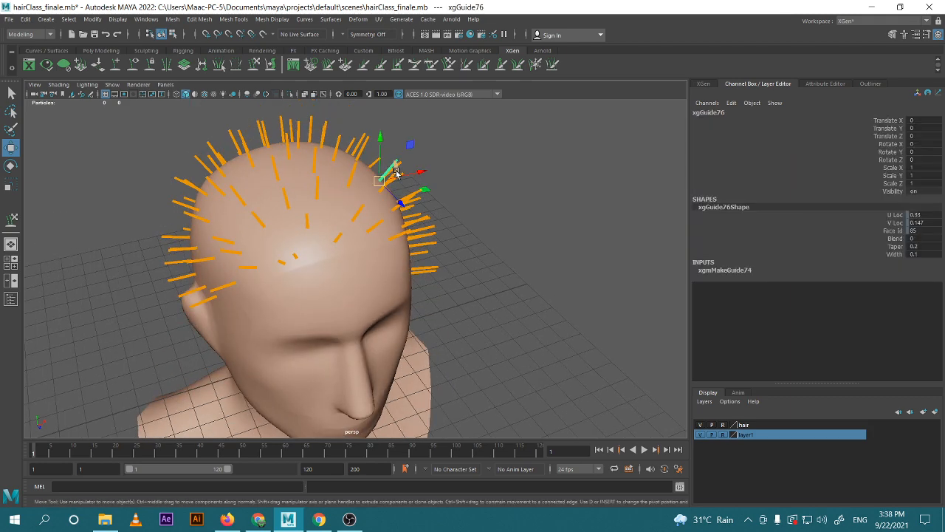
{"action": "left_click", "coordinate": [478, 212]}
{"action": "left_click_drag", "start_coordinate": [498, 209], "coordinate": [442, 194], "text": "alt"}
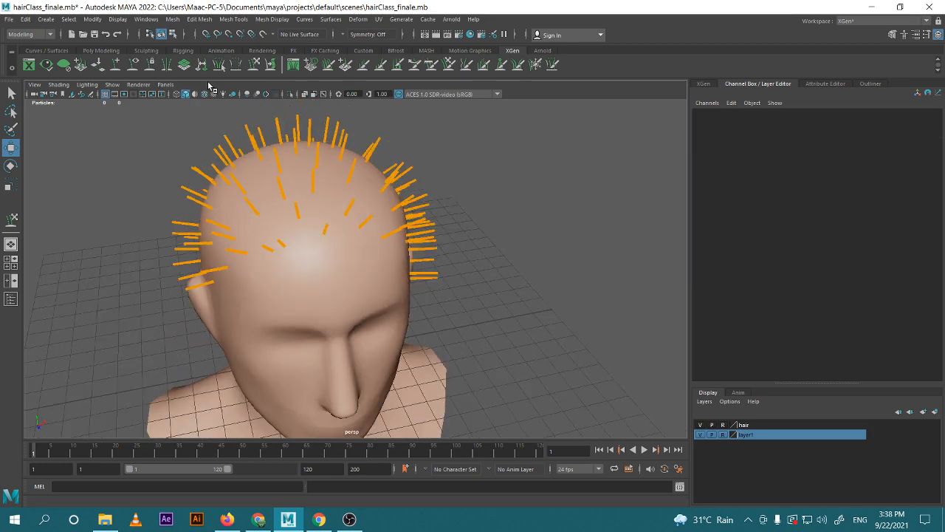
Activate the Sculpt Guides tool, adjust its brush radius and undo the last change
{"action": "left_click", "coordinate": [255, 64]}
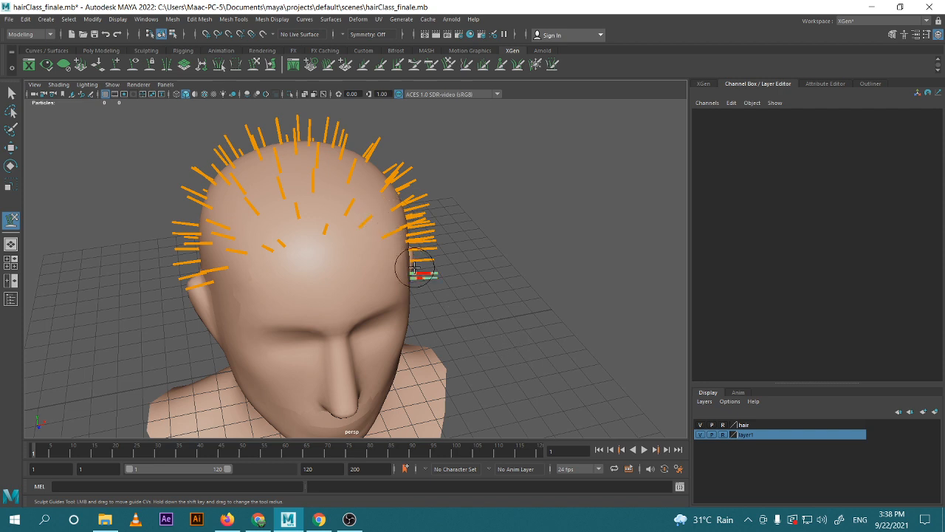
{"action": "mouse_move", "coordinate": [406, 240]}
{"action": "left_mouse_down", "text": "shift"}
{"action": "mouse_move", "coordinate": [447, 291]}
{"action": "mouse_move", "coordinate": [440, 260]}
{"action": "left_mouse_up", "text": "shift"}
{"action": "left_click_drag", "start_coordinate": [494, 324], "coordinate": [462, 293], "text": "alt"}
{"action": "key", "text": "ctrl+z"}
Bend two guides at the front hairline above the head's left temple downward with the Sculpt Guides tool
{"action": "scroll", "coordinate": [467, 297], "scroll_direction": "up", "scroll_amount": 3}
{"action": "left_click_drag", "start_coordinate": [388, 243], "coordinate": [427, 271], "text": "alt"}
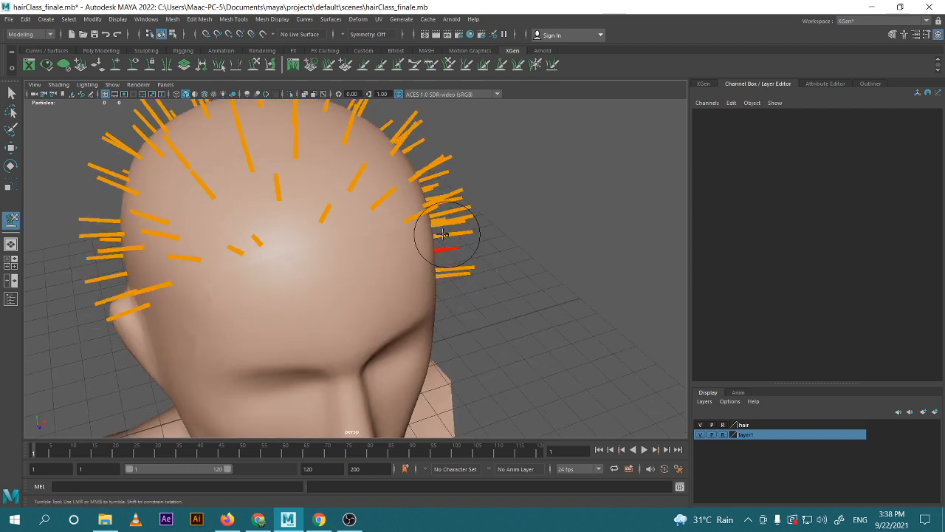
{"action": "scroll", "coordinate": [384, 257], "scroll_direction": "up", "scroll_amount": 3}
{"action": "mouse_move", "coordinate": [444, 230]}
{"action": "left_mouse_down", "text": "alt"}
{"action": "mouse_move", "coordinate": [462, 238]}
{"action": "mouse_move", "coordinate": [497, 224]}
{"action": "mouse_move", "coordinate": [496, 289]}
{"action": "mouse_move", "coordinate": [485, 299]}
{"action": "mouse_move", "coordinate": [446, 265]}
{"action": "mouse_move", "coordinate": [464, 306]}
{"action": "mouse_move", "coordinate": [354, 220]}
{"action": "left_mouse_up", "text": "alt"}
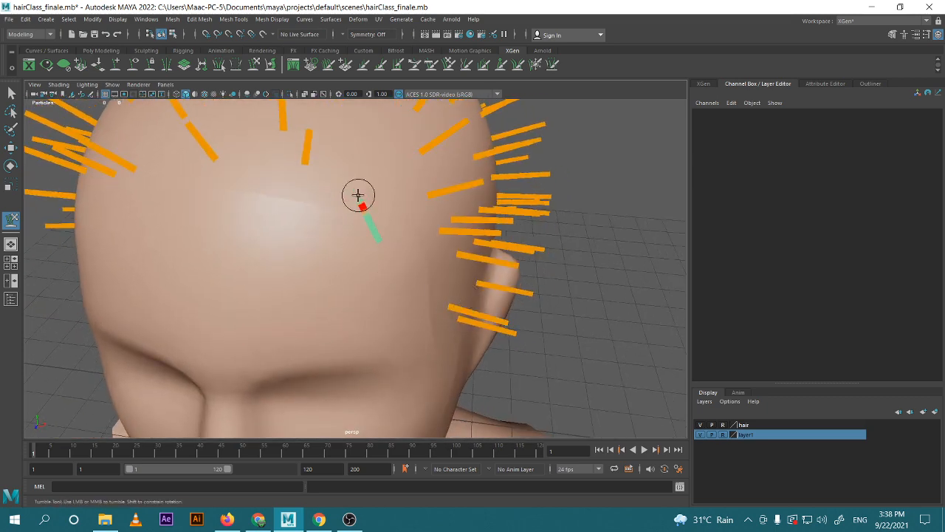
{"action": "mouse_move", "coordinate": [410, 254]}
{"action": "left_mouse_down", "text": "alt"}
{"action": "mouse_move", "coordinate": [406, 222]}
{"action": "mouse_move", "coordinate": [456, 222]}
{"action": "left_mouse_up", "text": "alt"}
{"action": "left_click_drag", "start_coordinate": [466, 183], "coordinate": [459, 206]}
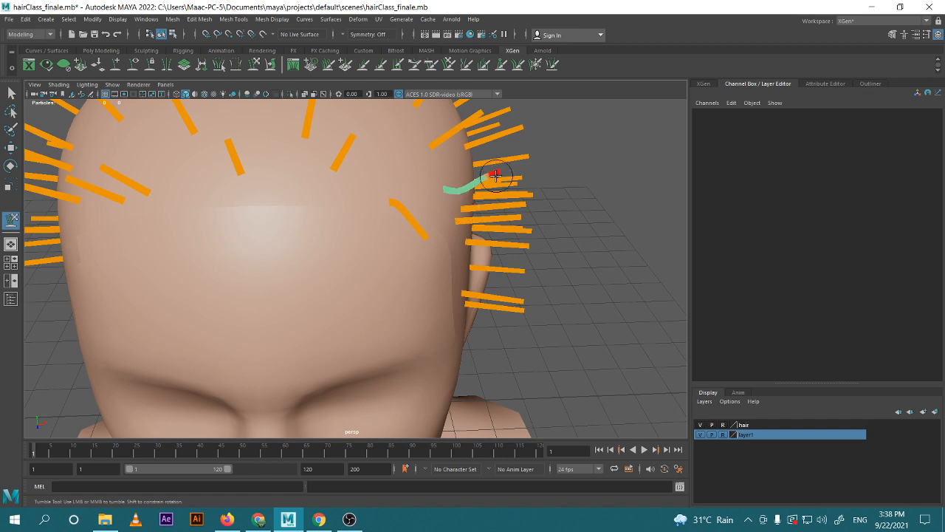
{"action": "mouse_move", "coordinate": [495, 175]}
{"action": "left_mouse_down"}
{"action": "mouse_move", "coordinate": [468, 291]}
{"action": "mouse_move", "coordinate": [451, 297]}
{"action": "mouse_move", "coordinate": [411, 248]}
{"action": "left_mouse_up"}
{"action": "key", "text": "w"}
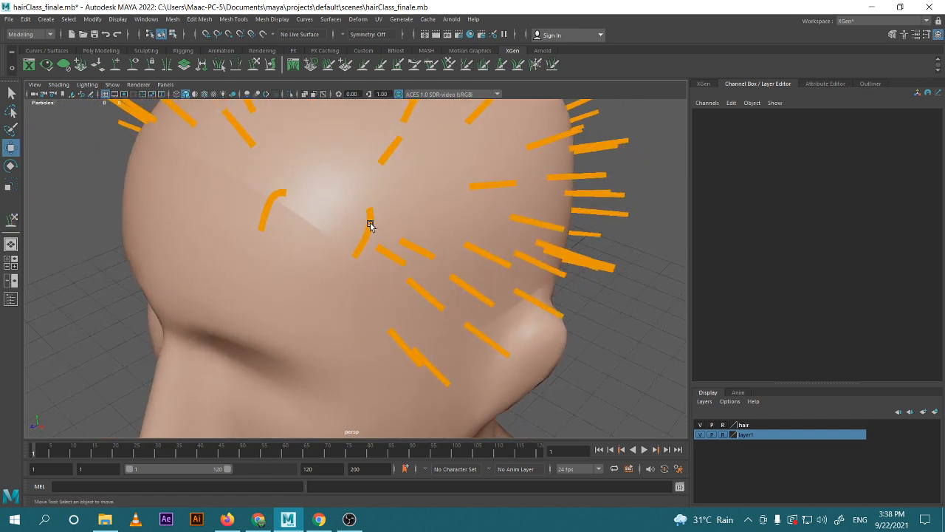
Try to make the face mesh unselectable by switching layer1's display type off and back to reference
{"action": "left_click", "coordinate": [369, 226]}
{"action": "left_click_drag", "start_coordinate": [367, 226], "coordinate": [536, 347], "text": "alt"}
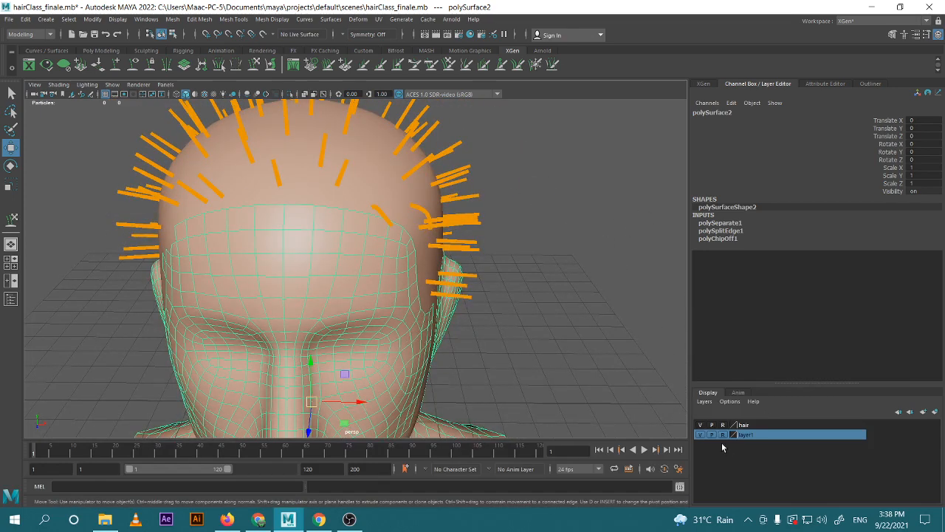
{"action": "left_click", "coordinate": [766, 426]}
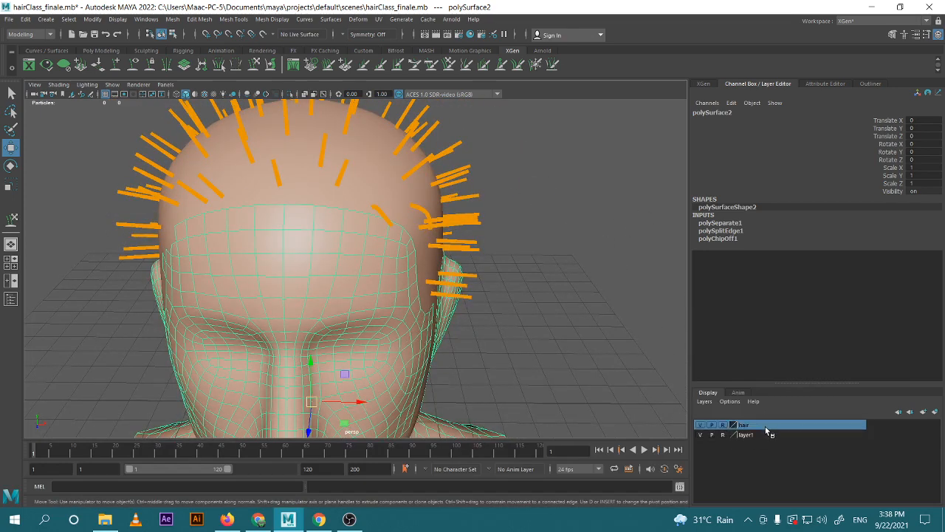
{"action": "left_click", "coordinate": [486, 312]}
{"action": "left_click", "coordinate": [412, 245]}
{"action": "left_click", "coordinate": [757, 436]}
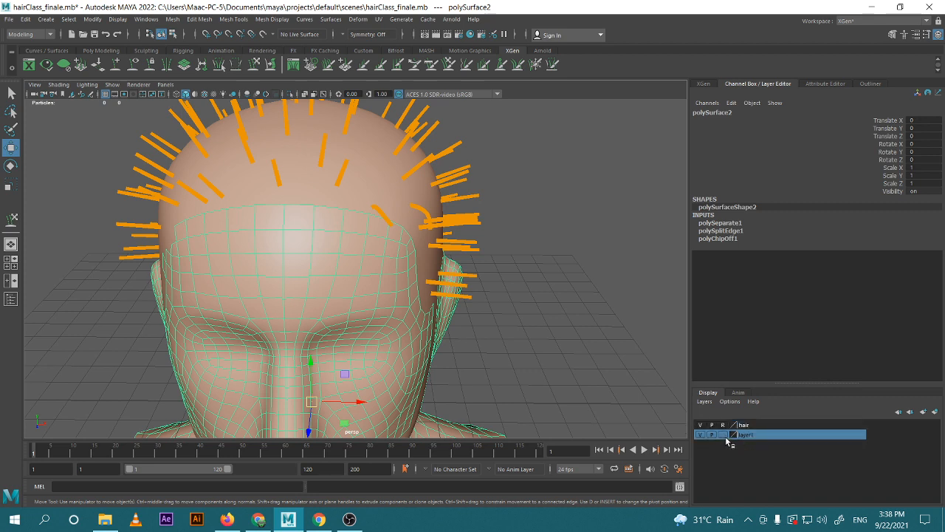
{"action": "left_click", "coordinate": [723, 435]}
{"action": "left_click", "coordinate": [723, 435]}
Add the selected face mesh to the hair display layer and set that layer's display type to reference
{"action": "left_click", "coordinate": [387, 186]}
{"action": "left_click", "coordinate": [348, 287]}
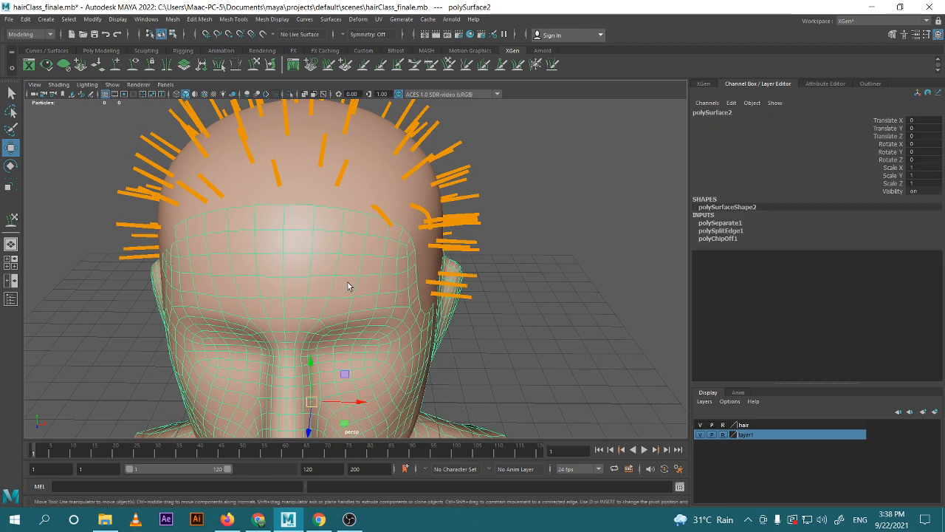
{"action": "left_click", "coordinate": [737, 425]}
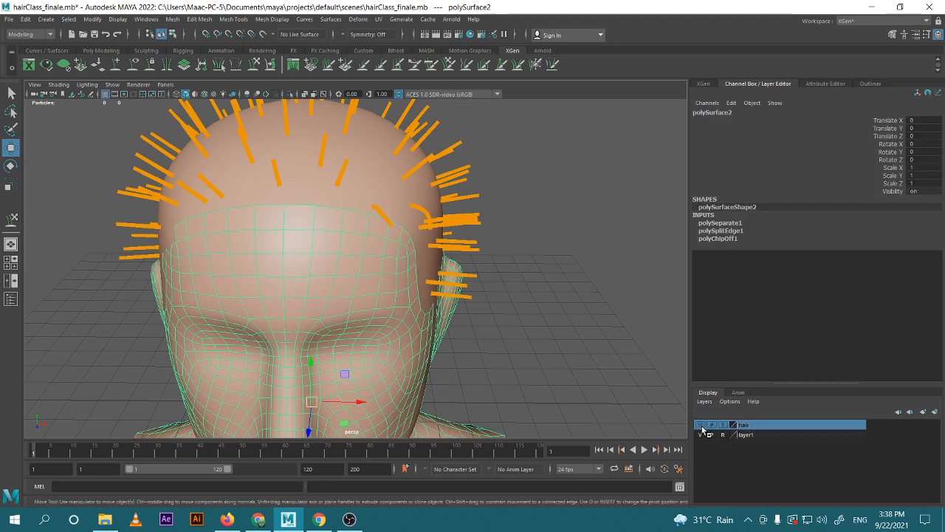
{"action": "right_click", "coordinate": [764, 426]}
{"action": "left_click", "coordinate": [798, 338]}
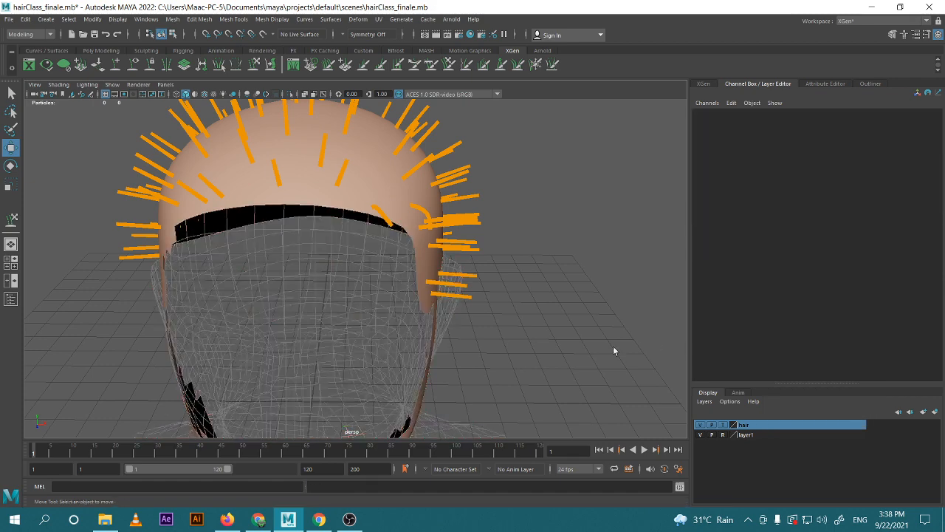
{"action": "left_click", "coordinate": [723, 426]}
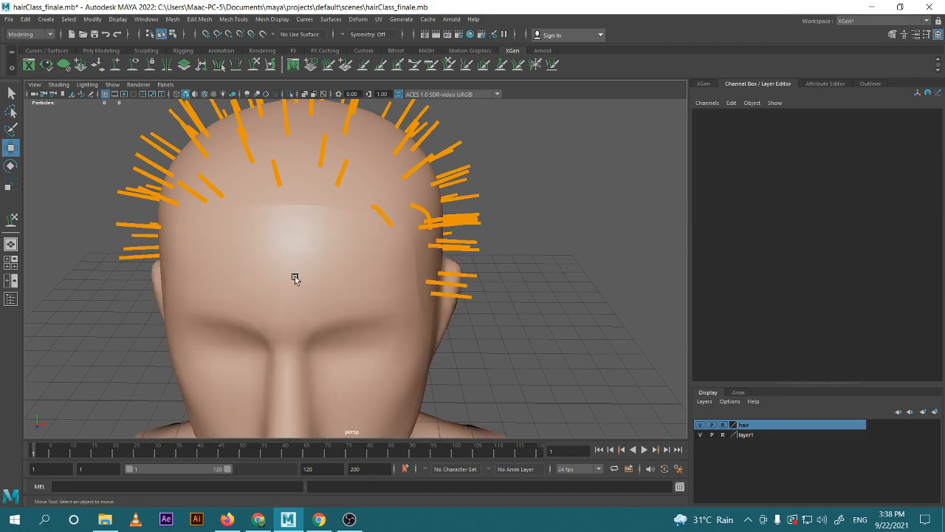
Select the bent guide at the front hairline and copy its guide shape
{"action": "scroll", "coordinate": [446, 287], "scroll_direction": "down", "scroll_amount": 2}
{"action": "left_click_drag", "start_coordinate": [447, 287], "coordinate": [439, 298], "text": "alt"}
{"action": "left_click", "coordinate": [385, 241]}
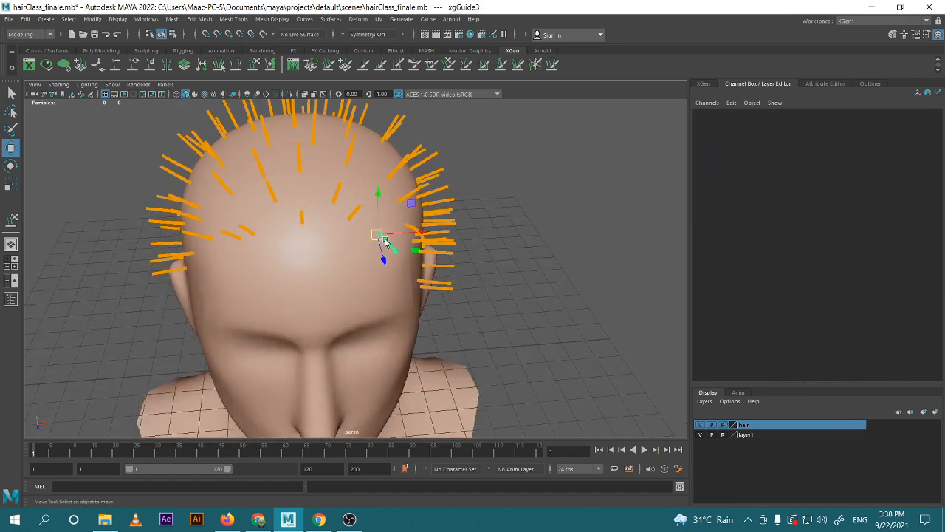
{"action": "scroll", "coordinate": [465, 296], "scroll_direction": "up", "scroll_amount": 2}
{"action": "scroll", "coordinate": [465, 296], "scroll_direction": "down", "scroll_amount": 2}
{"action": "right_click", "coordinate": [371, 229]}
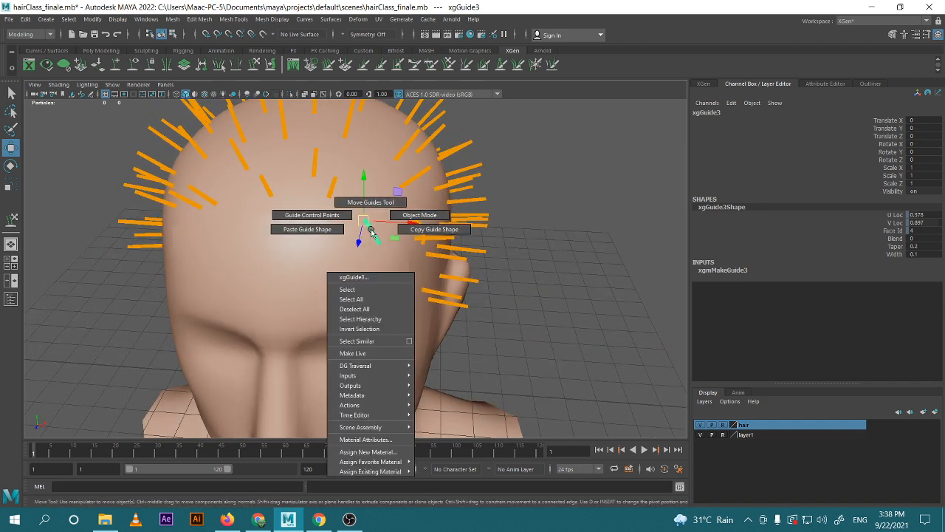
{"action": "left_click", "coordinate": [423, 233]}
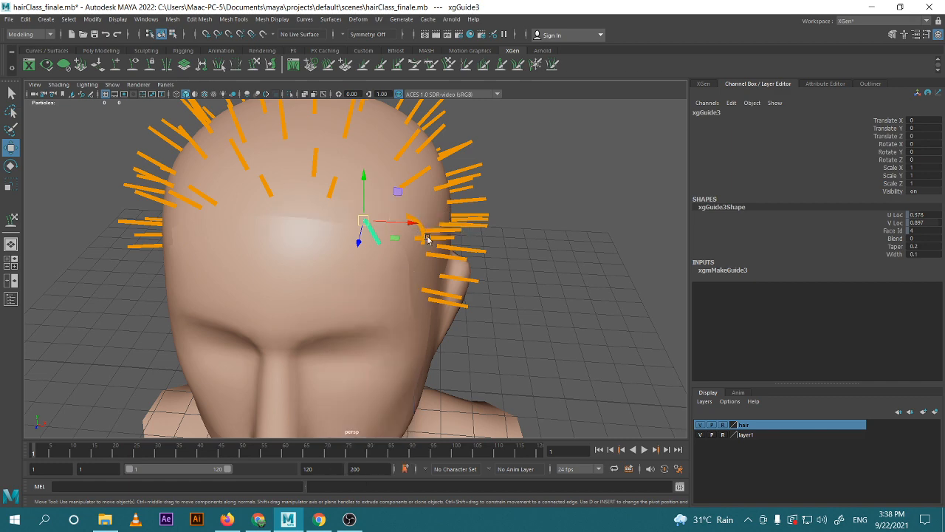
Select all the guides on the left side of the head and paste the copied guide shape onto them
{"action": "scroll", "coordinate": [561, 266], "scroll_direction": "down", "scroll_amount": 2}
{"action": "left_click_drag", "start_coordinate": [554, 251], "coordinate": [559, 269], "text": "alt"}
{"action": "left_click_drag", "start_coordinate": [537, 145], "coordinate": [454, 332]}
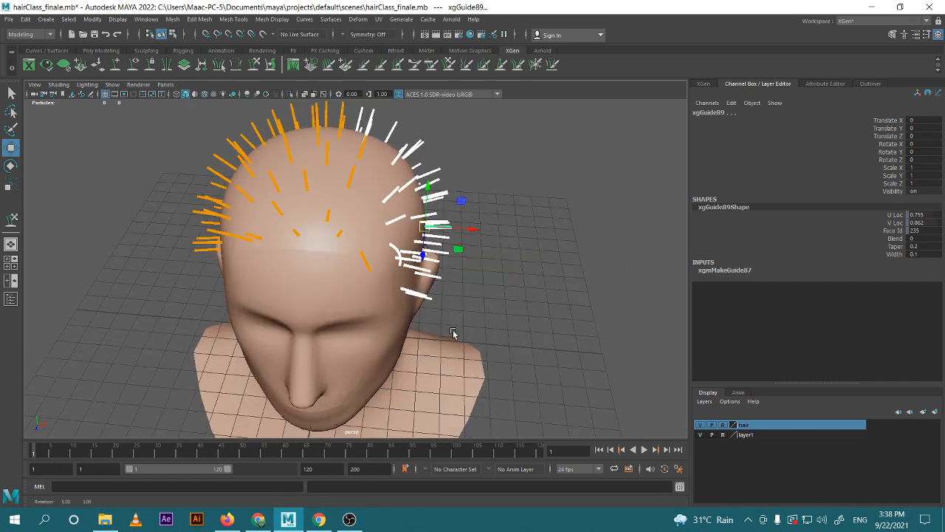
{"action": "right_click", "coordinate": [421, 198]}
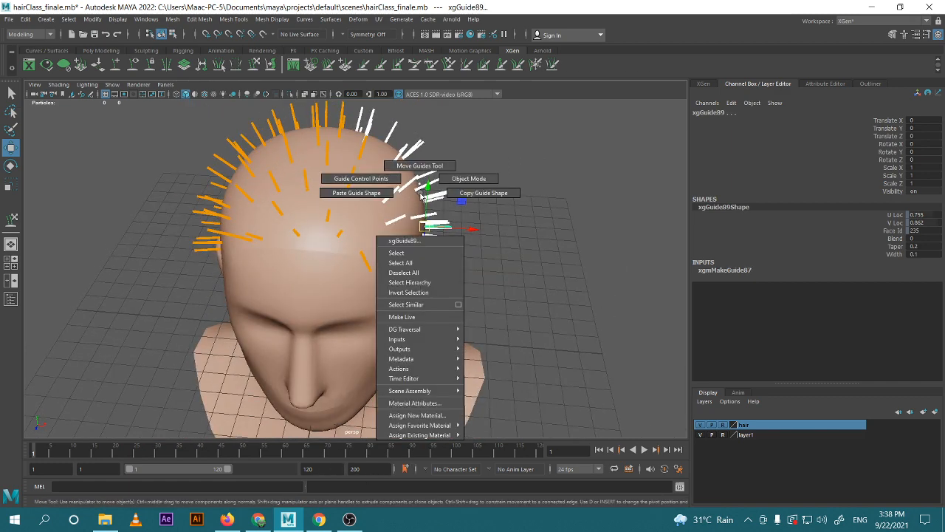
{"action": "left_click", "coordinate": [356, 193]}
{"action": "left_click_drag", "start_coordinate": [355, 213], "coordinate": [385, 198], "text": "alt"}
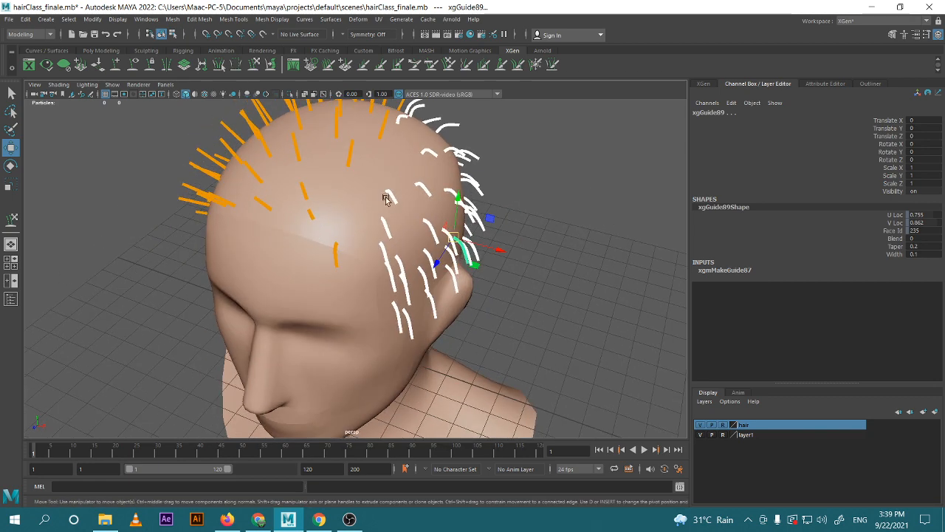
Curve a guide low on the back of the head downward using the Sculpt Guides tool
{"action": "left_click_drag", "start_coordinate": [540, 257], "coordinate": [355, 246], "text": "alt"}
{"action": "left_click_drag", "start_coordinate": [534, 261], "coordinate": [525, 290], "text": "alt"}
{"action": "scroll", "coordinate": [525, 291], "scroll_direction": "up", "scroll_amount": 3}
{"action": "middle_click_drag", "start_coordinate": [418, 327], "coordinate": [480, 279], "text": "alt"}
{"action": "left_click_drag", "start_coordinate": [480, 279], "coordinate": [395, 310], "text": "alt"}
{"action": "scroll", "coordinate": [378, 308], "scroll_direction": "up", "scroll_amount": 2}
{"action": "left_click", "coordinate": [307, 328]}
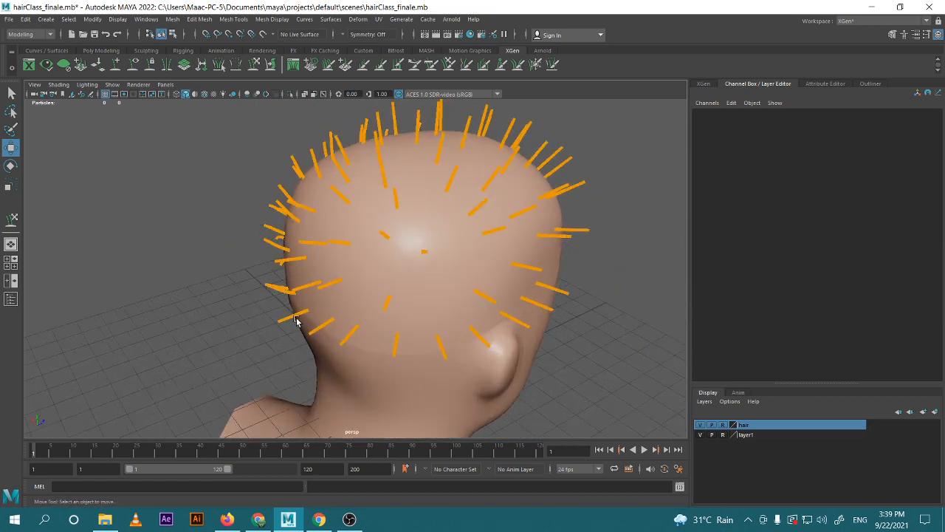
{"action": "left_click", "coordinate": [296, 319]}
{"action": "scroll", "coordinate": [304, 325], "scroll_direction": "up", "scroll_amount": 3}
{"action": "middle_click_drag", "start_coordinate": [303, 327], "coordinate": [430, 275], "text": "alt"}
{"action": "scroll", "coordinate": [465, 255], "scroll_direction": "up", "scroll_amount": 3}
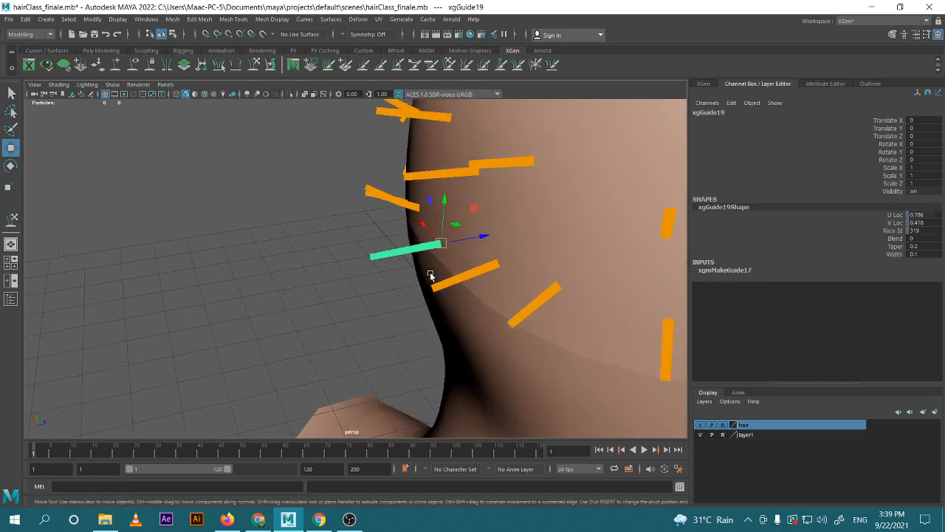
{"action": "mouse_move", "coordinate": [430, 275]}
{"action": "left_mouse_down", "text": "alt"}
{"action": "mouse_move", "coordinate": [376, 282]}
{"action": "mouse_move", "coordinate": [386, 259]}
{"action": "mouse_move", "coordinate": [408, 251]}
{"action": "mouse_move", "coordinate": [406, 278]}
{"action": "mouse_move", "coordinate": [391, 281]}
{"action": "left_mouse_up", "text": "alt"}
{"action": "left_click", "coordinate": [253, 64]}
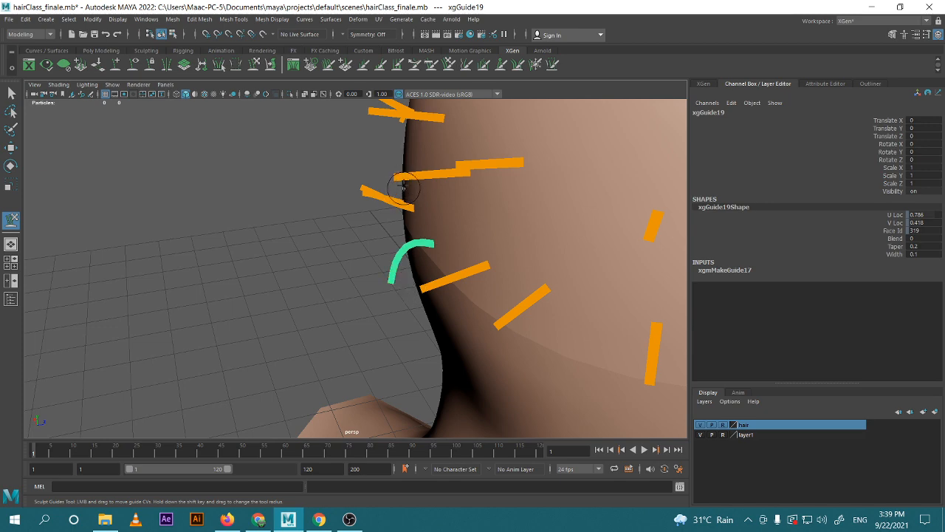
{"action": "left_click_drag", "start_coordinate": [430, 175], "coordinate": [404, 194], "text": "alt"}
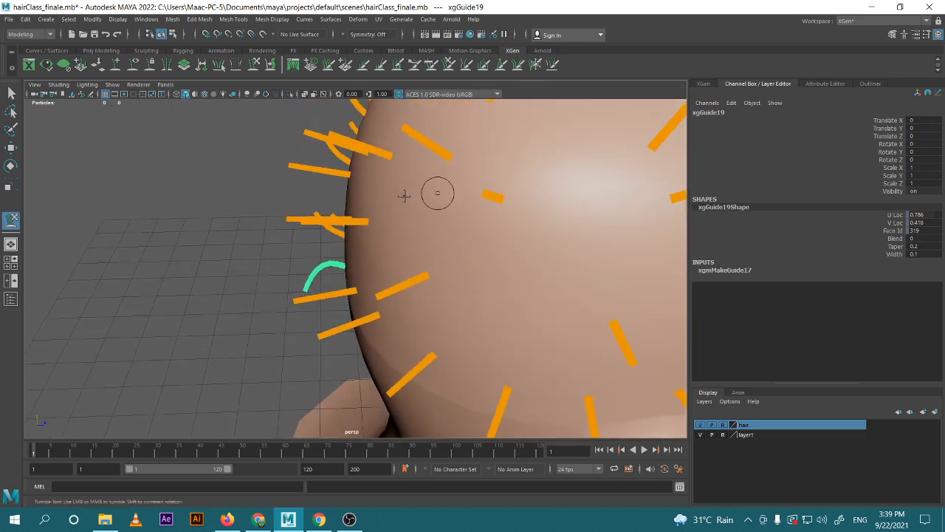
Bend another straight guide just above the curved one at the back of the head downward with Sculpt Guides
{"action": "key", "text": "w"}
{"action": "left_click", "coordinate": [315, 229]}
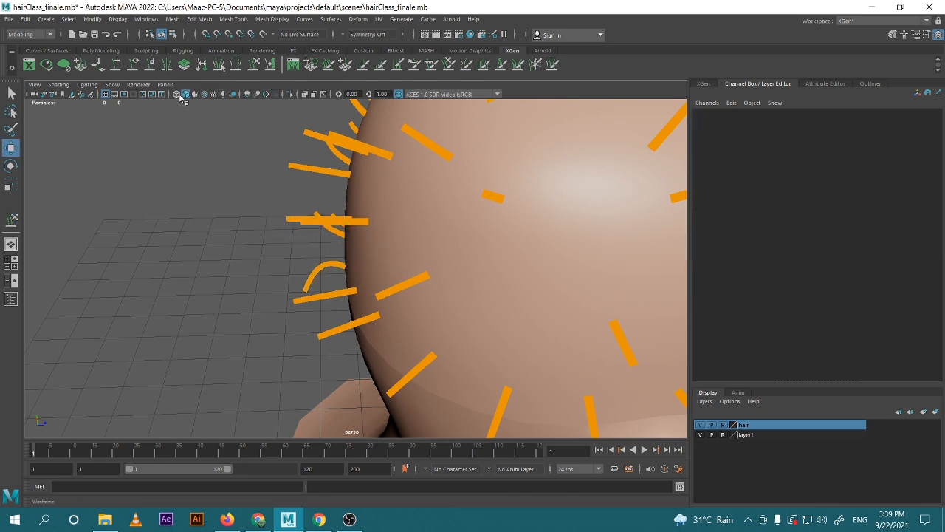
{"action": "key", "text": "y"}
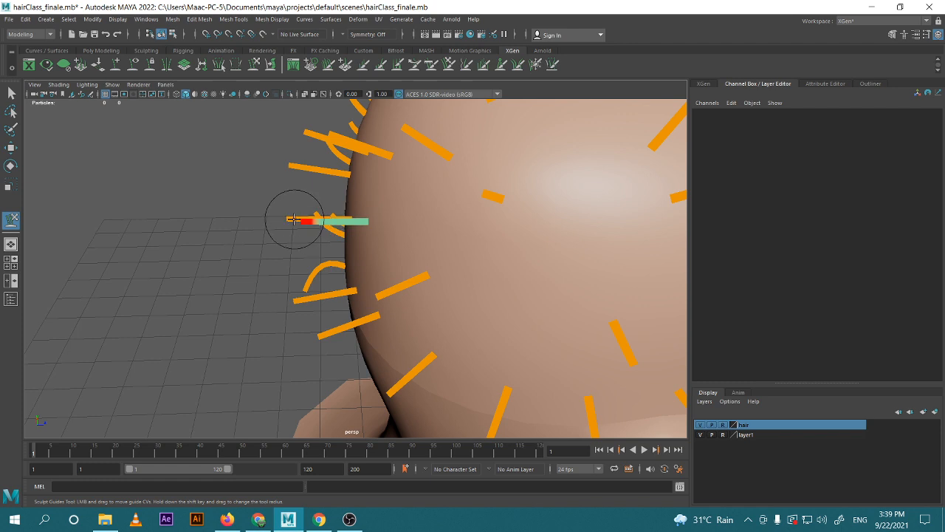
{"action": "mouse_move", "coordinate": [294, 219]}
{"action": "left_mouse_down"}
{"action": "mouse_move", "coordinate": [299, 280]}
{"action": "mouse_move", "coordinate": [302, 214]}
{"action": "mouse_move", "coordinate": [285, 274]}
{"action": "mouse_move", "coordinate": [318, 252]}
{"action": "mouse_move", "coordinate": [318, 236]}
{"action": "left_mouse_up"}
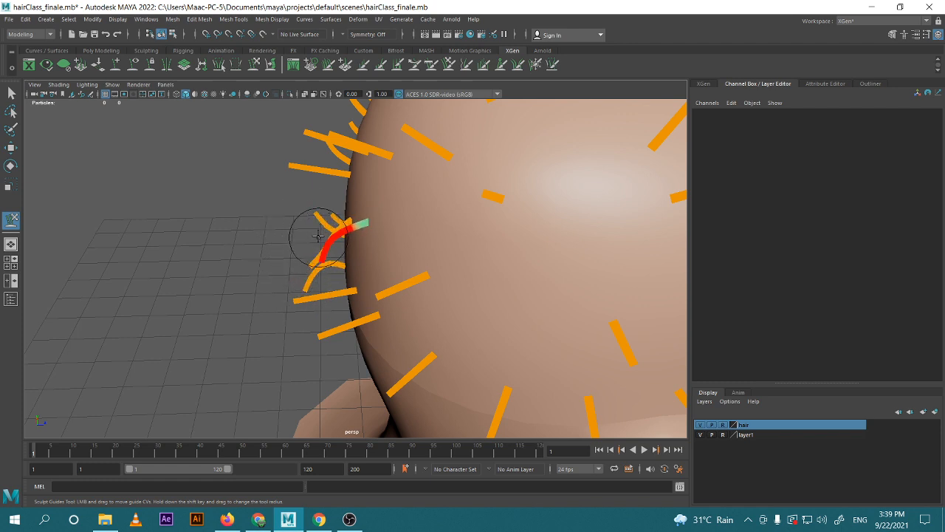
Select the newly bent guide at the back of the head and copy its guide shape
{"action": "mouse_move", "coordinate": [286, 271]}
{"action": "left_mouse_down", "text": "alt"}
{"action": "mouse_move", "coordinate": [359, 270]}
{"action": "mouse_move", "coordinate": [416, 247]}
{"action": "left_mouse_up", "text": "alt"}
{"action": "key", "text": "w"}
{"action": "left_click", "coordinate": [427, 209]}
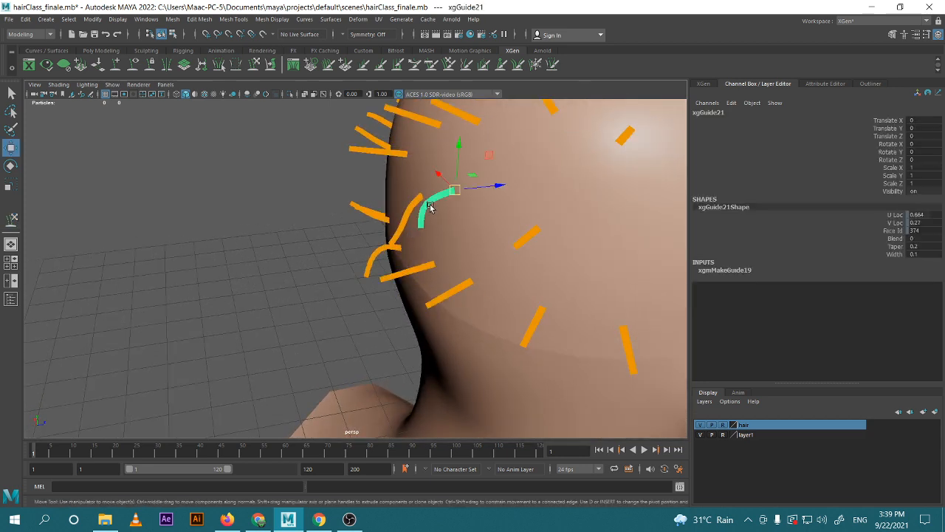
{"action": "right_click_drag", "start_coordinate": [429, 209], "coordinate": [472, 212]}
Select the straight guides across the back of the head and paste the copied guide shape onto them
{"action": "scroll", "coordinate": [491, 244], "scroll_direction": "down", "scroll_amount": 7}
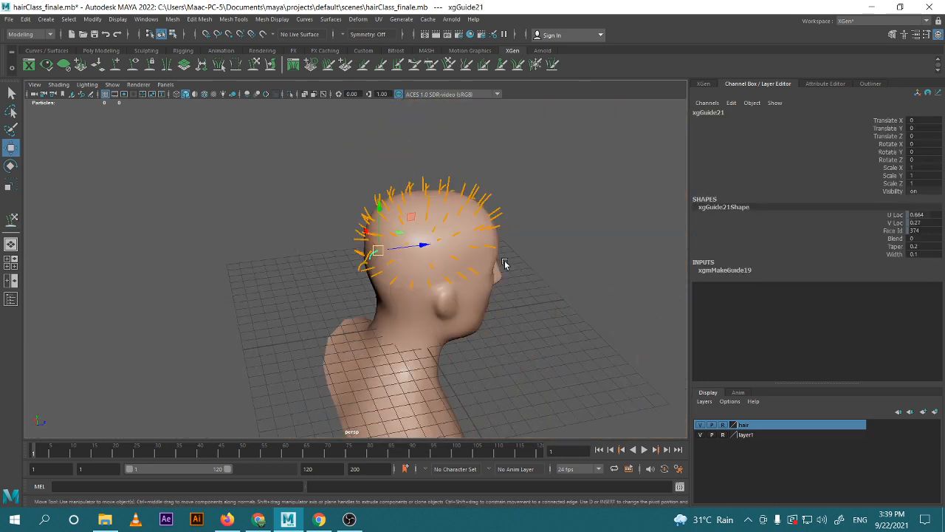
{"action": "left_click_drag", "start_coordinate": [506, 264], "coordinate": [443, 261], "text": "alt"}
{"action": "scroll", "coordinate": [295, 260], "scroll_direction": "up", "scroll_amount": 3}
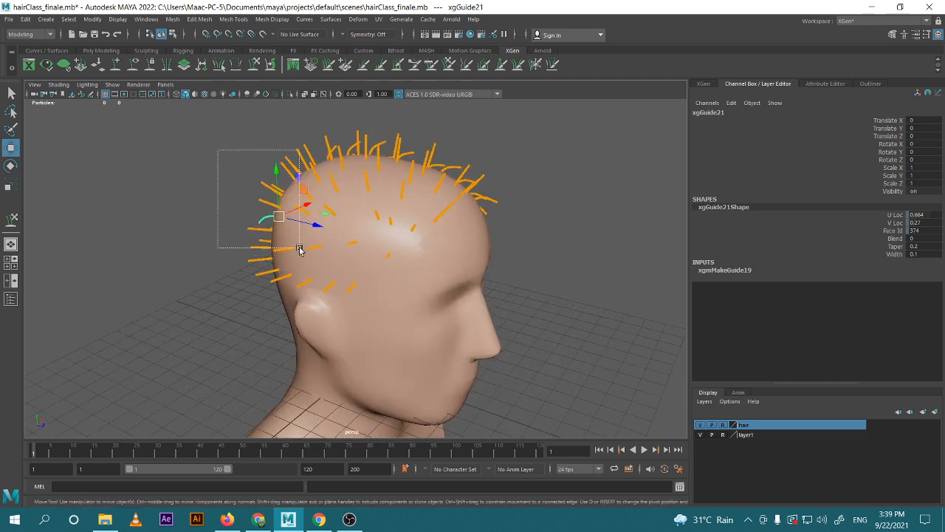
{"action": "mouse_move", "coordinate": [299, 248]}
{"action": "left_mouse_down"}
{"action": "mouse_move", "coordinate": [285, 247]}
{"action": "mouse_move", "coordinate": [297, 241]}
{"action": "left_mouse_up"}
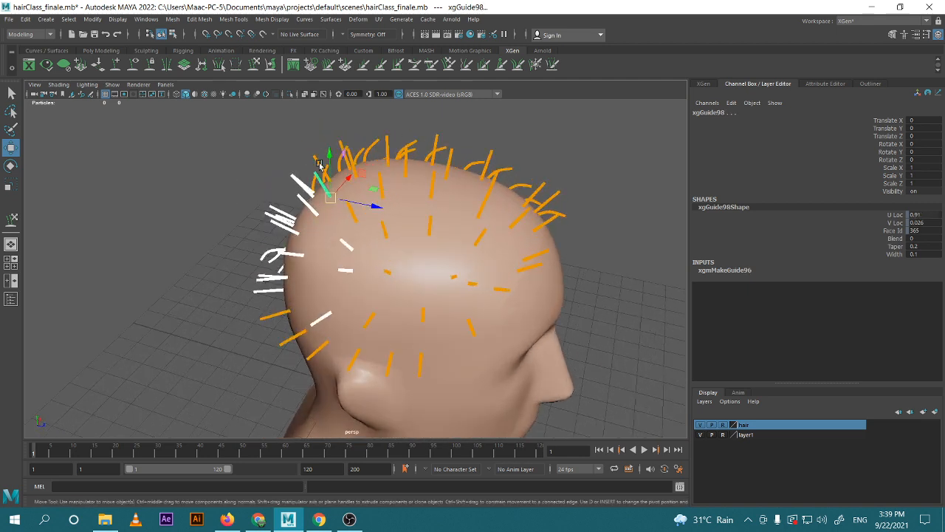
{"action": "left_click", "coordinate": [319, 163], "text": "shift"}
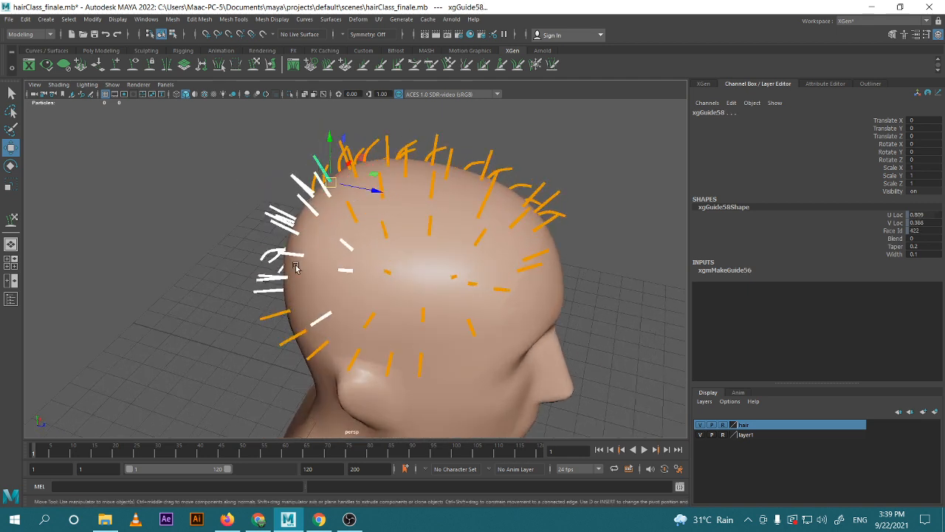
{"action": "left_click", "coordinate": [274, 320], "text": "shift"}
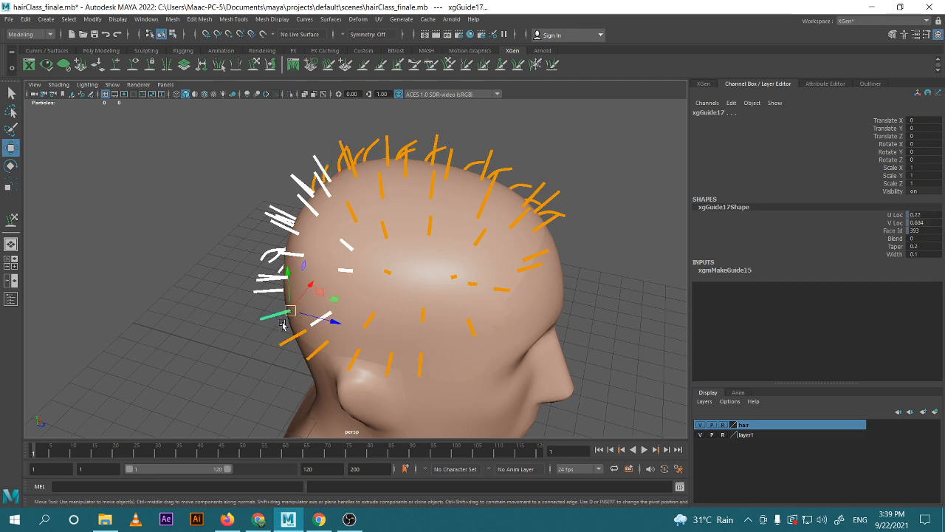
{"action": "right_click", "coordinate": [271, 245]}
{"action": "right_click_drag", "start_coordinate": [272, 245], "coordinate": [229, 243]}
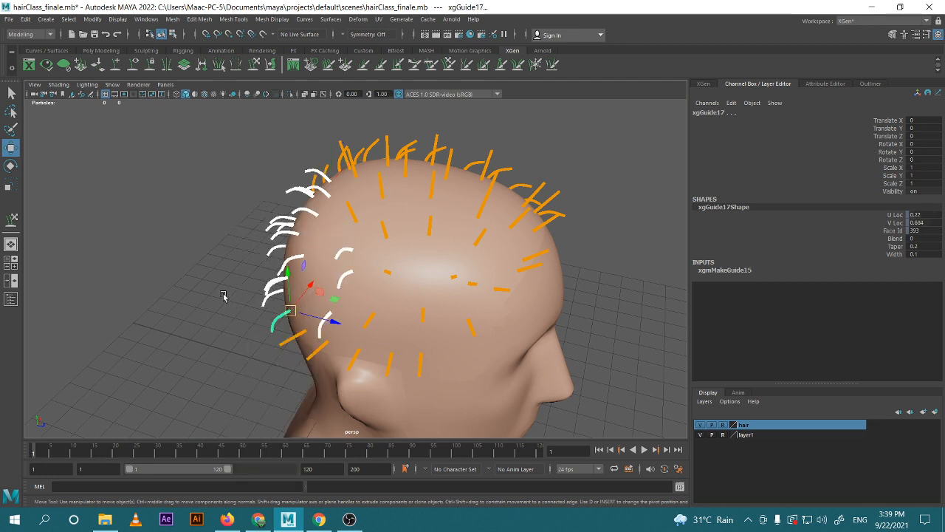
{"action": "left_click", "coordinate": [224, 295]}
Bend a straight guide on the front part of the scalp using the Sculpt Guides tool
{"action": "scroll", "coordinate": [280, 262], "scroll_direction": "down", "scroll_amount": 4}
{"action": "left_click_drag", "start_coordinate": [282, 261], "coordinate": [192, 243], "text": "alt"}
{"action": "left_click", "coordinate": [245, 253]}
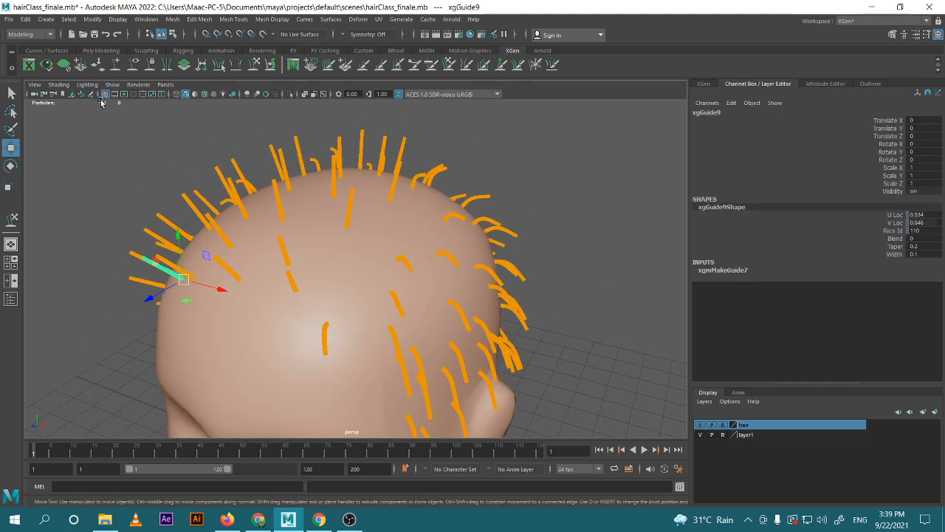
{"action": "left_click", "coordinate": [195, 111]}
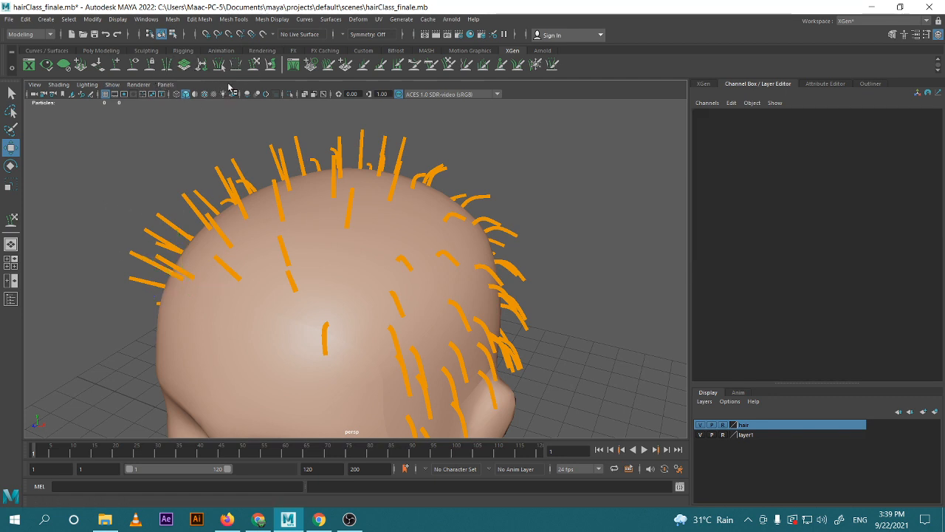
{"action": "left_click", "coordinate": [254, 66]}
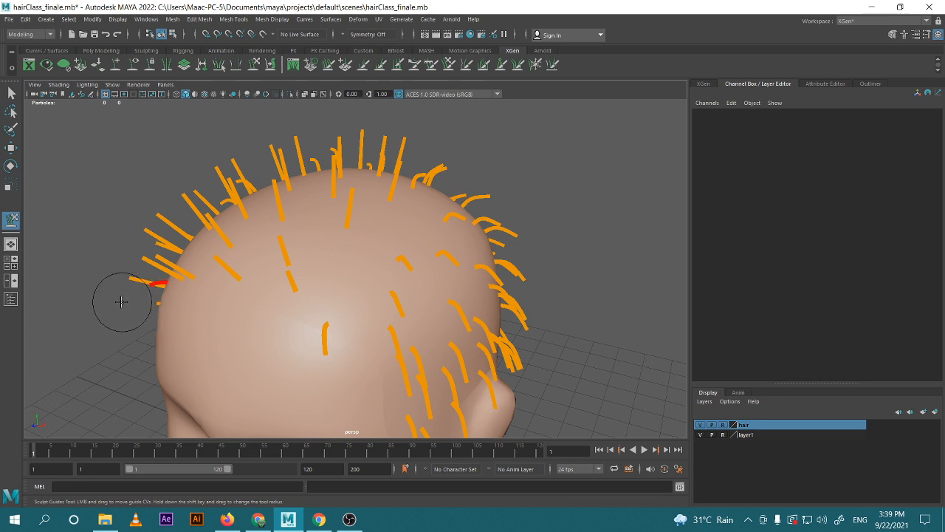
{"action": "left_click_drag", "start_coordinate": [122, 300], "coordinate": [157, 342], "text": "alt"}
{"action": "mouse_move", "coordinate": [280, 261]}
{"action": "left_mouse_down"}
{"action": "mouse_move", "coordinate": [264, 219]}
{"action": "mouse_move", "coordinate": [242, 221]}
{"action": "mouse_move", "coordinate": [274, 219]}
{"action": "mouse_move", "coordinate": [278, 239]}
{"action": "mouse_move", "coordinate": [270, 219]}
{"action": "mouse_move", "coordinate": [274, 236]}
{"action": "mouse_move", "coordinate": [271, 226]}
{"action": "mouse_move", "coordinate": [257, 235]}
{"action": "left_mouse_up"}
Select the guide above the temple on the right side of the head and copy its guide shape
{"action": "left_click_drag", "start_coordinate": [289, 271], "coordinate": [569, 304], "text": "alt"}
{"action": "middle_click_drag", "start_coordinate": [569, 304], "coordinate": [471, 310], "text": "alt"}
{"action": "left_click_drag", "start_coordinate": [471, 308], "coordinate": [435, 297], "text": "alt"}
{"action": "key", "text": "w"}
{"action": "left_click", "coordinate": [429, 236]}
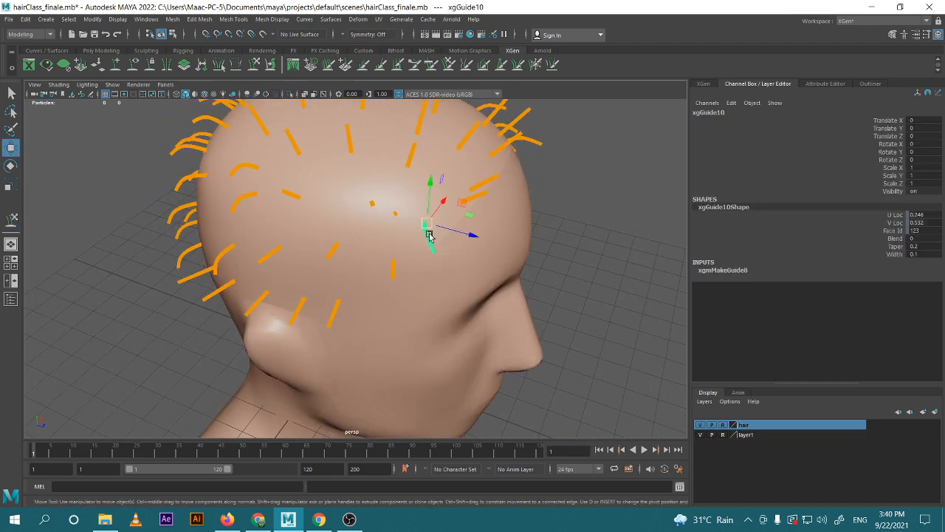
{"action": "right_click_drag", "start_coordinate": [431, 237], "coordinate": [434, 267]}
Paste the copied guide shape onto the remaining straight guides along the right side of the head, including a single missed guide
{"action": "left_click_drag", "start_coordinate": [367, 259], "coordinate": [239, 252], "text": "alt"}
{"action": "left_click_drag", "start_coordinate": [223, 187], "coordinate": [347, 302]}
{"action": "left_click", "coordinate": [360, 253], "text": "shift"}
{"action": "left_click", "coordinate": [383, 219], "text": "shift"}
{"action": "left_click", "coordinate": [424, 237], "text": "shift"}
{"action": "right_click_drag", "start_coordinate": [333, 223], "coordinate": [273, 223]}
{"action": "left_click", "coordinate": [296, 256]}
{"action": "left_click_drag", "start_coordinate": [296, 256], "coordinate": [338, 274], "text": "alt"}
{"action": "left_click", "coordinate": [302, 240]}
{"action": "right_click_drag", "start_coordinate": [303, 242], "coordinate": [273, 242]}
Select the straight guides near the top of the head and paste the copied guide shape onto them
{"action": "right_click_drag", "start_coordinate": [295, 242], "coordinate": [361, 242], "text": "alt"}
{"action": "middle_click_drag", "start_coordinate": [367, 242], "coordinate": [365, 308], "text": "alt"}
{"action": "left_click_drag", "start_coordinate": [365, 308], "coordinate": [456, 316], "text": "alt"}
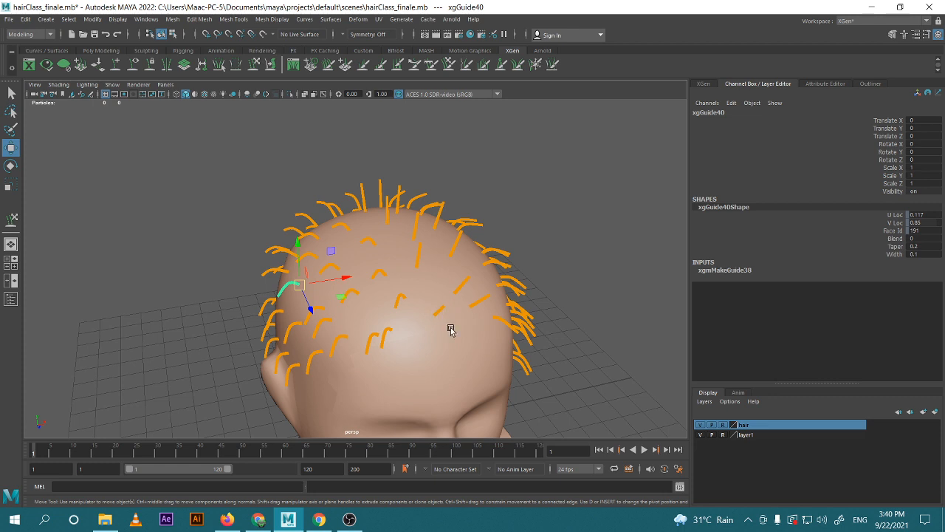
{"action": "left_click", "coordinate": [441, 310]}
{"action": "left_click_drag", "start_coordinate": [474, 309], "coordinate": [445, 249], "text": "alt"}
{"action": "right_click_drag", "start_coordinate": [399, 230], "coordinate": [372, 236]}
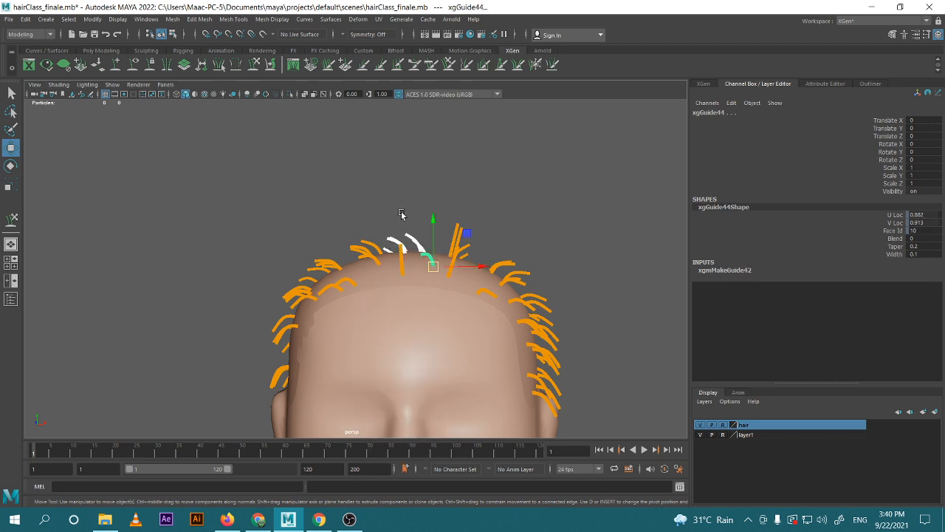
{"action": "left_click", "coordinate": [399, 211]}
Paste the copied guide shape onto the leftover straight guides near the front hairline on the left side of the head
{"action": "left_click_drag", "start_coordinate": [399, 221], "coordinate": [376, 266], "text": "alt"}
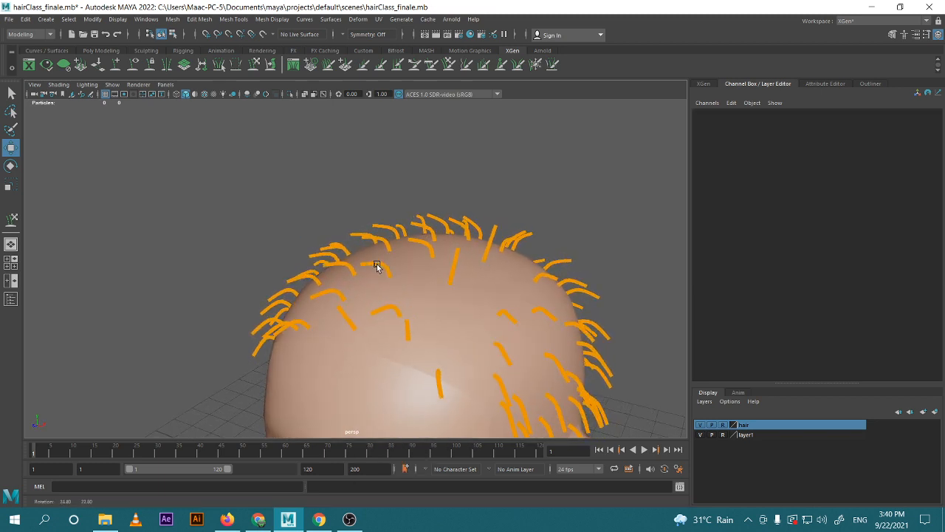
{"action": "left_click", "coordinate": [344, 317]}
{"action": "right_click_drag", "start_coordinate": [346, 280], "coordinate": [281, 279]}
{"action": "left_click_drag", "start_coordinate": [297, 300], "coordinate": [465, 279], "text": "alt"}
{"action": "left_click", "coordinate": [480, 299]}
{"action": "right_click_drag", "start_coordinate": [479, 295], "coordinate": [530, 282]}
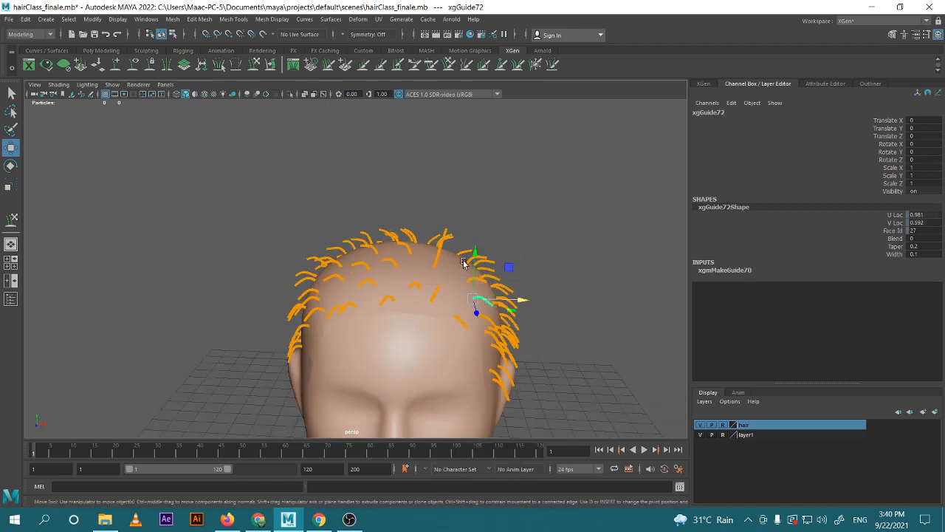
Select the last straight guides along the centre of the front scalp, paste the copied guide shape onto them and deselect
{"action": "left_click", "coordinate": [442, 256]}
{"action": "left_click_drag", "start_coordinate": [522, 257], "coordinate": [446, 253], "text": "alt"}
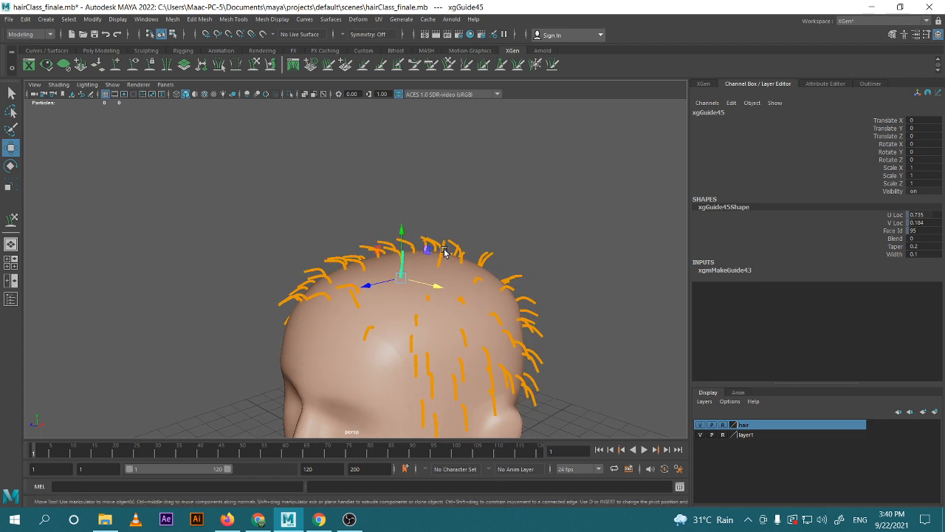
{"action": "left_click", "coordinate": [369, 312]}
{"action": "left_click_drag", "start_coordinate": [490, 274], "coordinate": [546, 285], "text": "alt"}
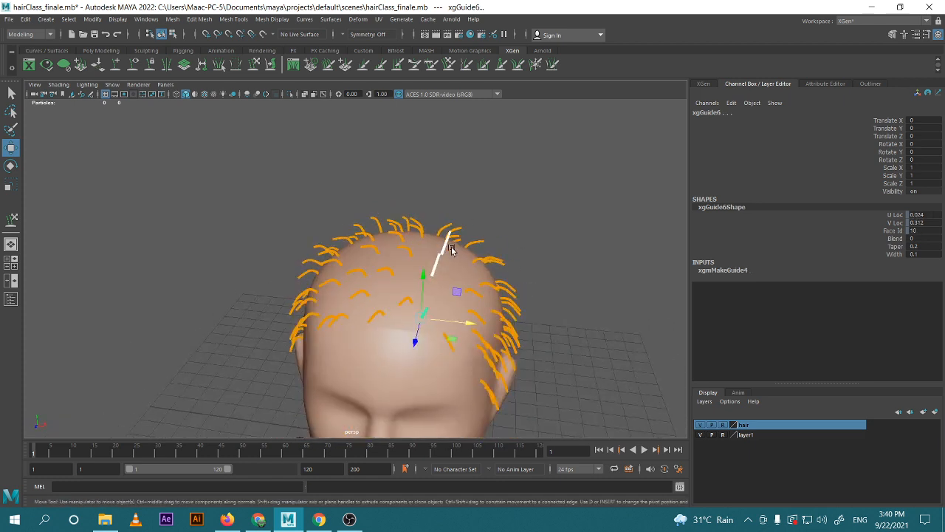
{"action": "right_click_drag", "start_coordinate": [446, 248], "coordinate": [396, 253]}
{"action": "left_click", "coordinate": [520, 270]}
Save the scene and save an incremented version of it
{"action": "scroll", "coordinate": [527, 304], "scroll_direction": "down", "scroll_amount": 3}
{"action": "left_click_drag", "start_coordinate": [528, 304], "coordinate": [540, 290], "text": "alt"}
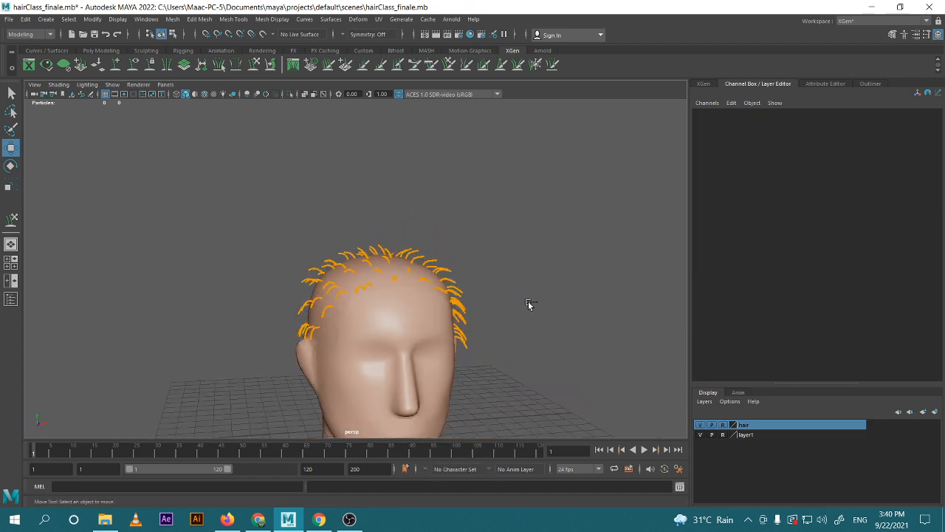
{"action": "key", "text": "ctrl+s"}
{"action": "scroll", "coordinate": [504, 311], "scroll_direction": "down", "scroll_amount": 3}
{"action": "scroll", "coordinate": [494, 314], "scroll_direction": "up", "scroll_amount": 5}
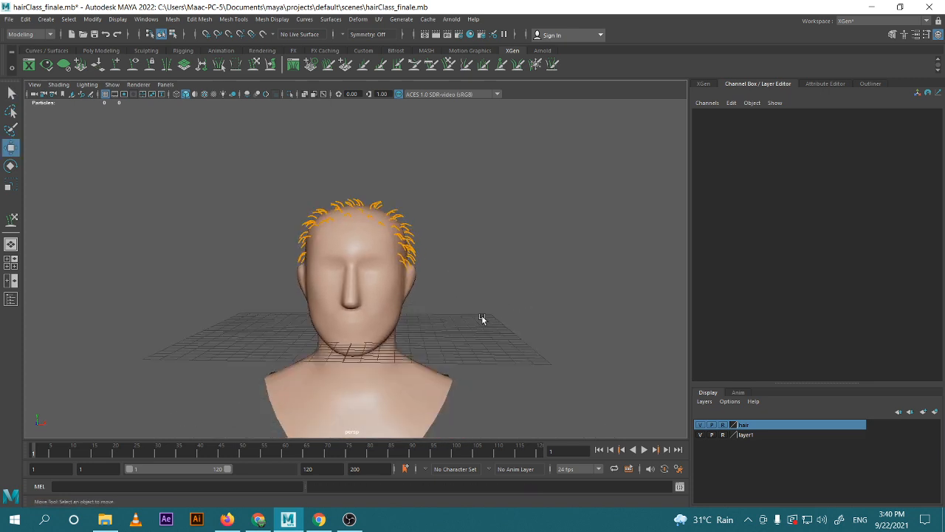
{"action": "left_click", "coordinate": [6, 20]}
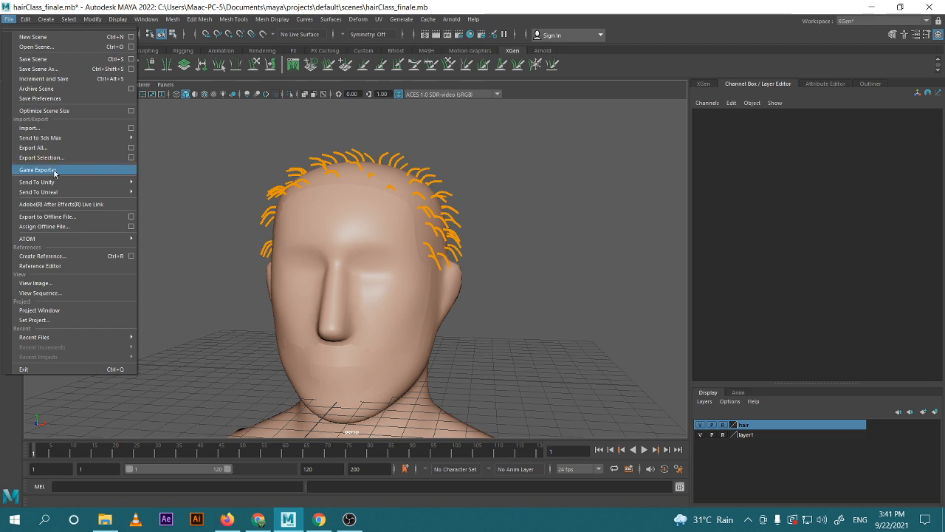
{"action": "left_click", "coordinate": [42, 79]}
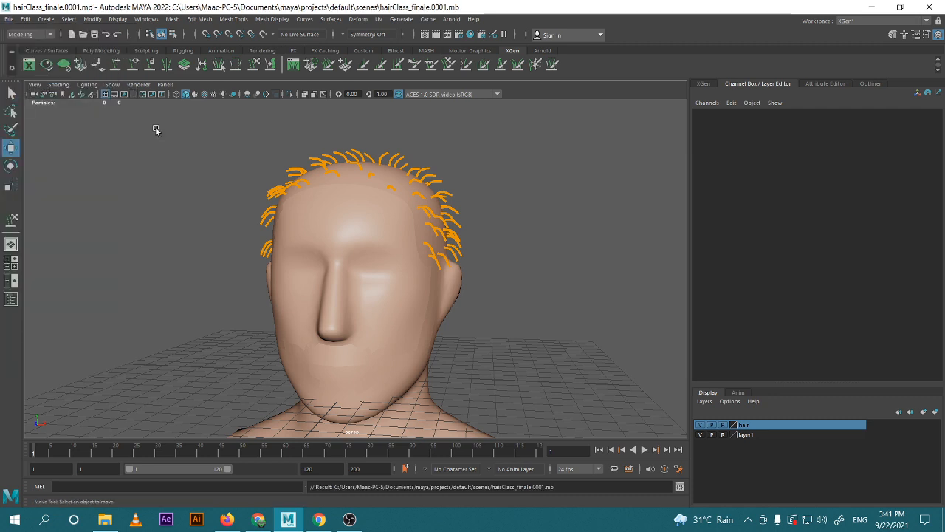
Open the XGen settings of description0001 and try to update the hair preview
{"action": "left_click_drag", "start_coordinate": [377, 244], "coordinate": [321, 264], "text": "alt"}
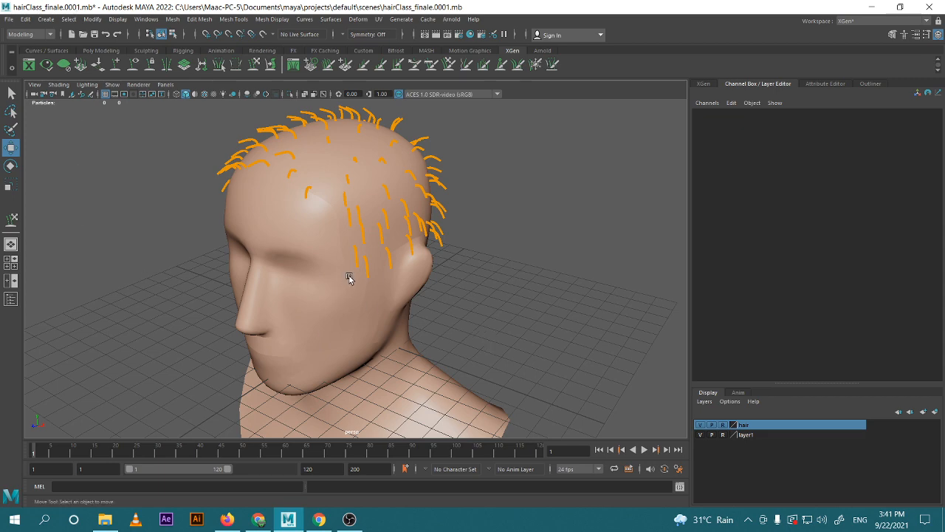
{"action": "left_click_drag", "start_coordinate": [348, 274], "coordinate": [190, 319], "text": "alt"}
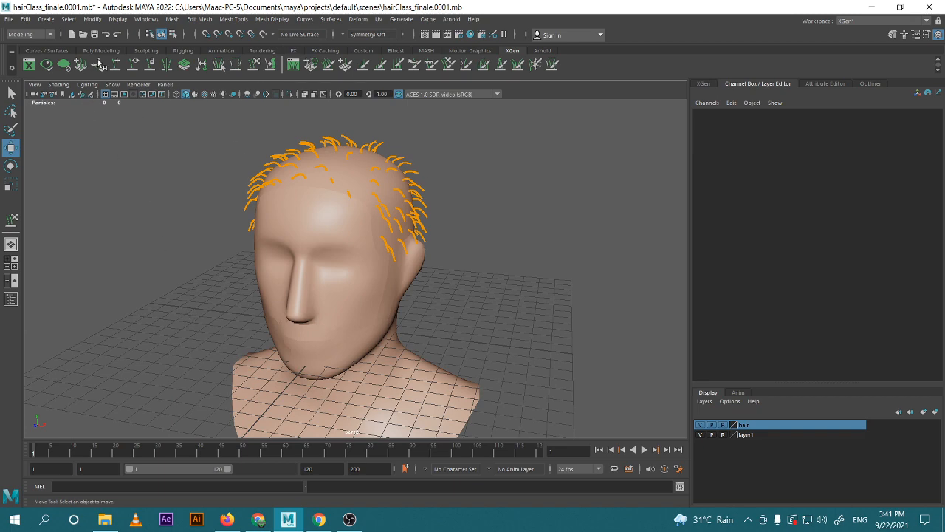
{"action": "left_click", "coordinate": [703, 84]}
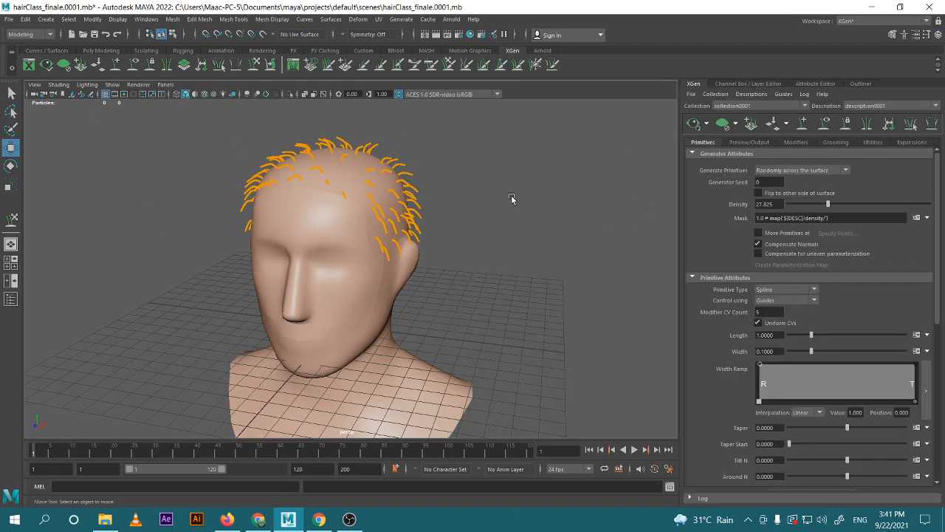
{"action": "middle_click_drag", "start_coordinate": [477, 256], "coordinate": [555, 297], "text": "alt"}
{"action": "left_click_drag", "start_coordinate": [554, 298], "coordinate": [547, 274], "text": "alt"}
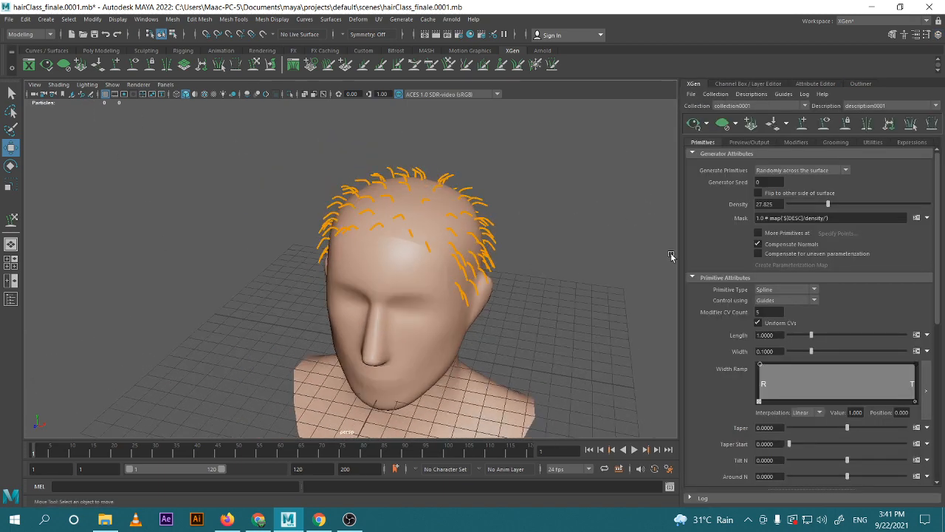
{"action": "left_click", "coordinate": [692, 123]}
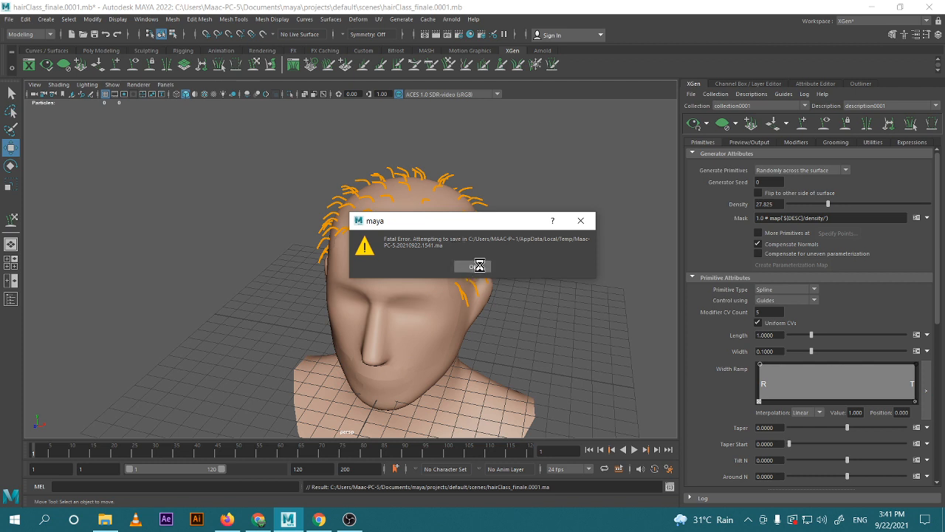
Dismiss the fatal error messages and cancel the Autodesk error report without sending it
{"action": "left_click", "coordinate": [472, 268]}
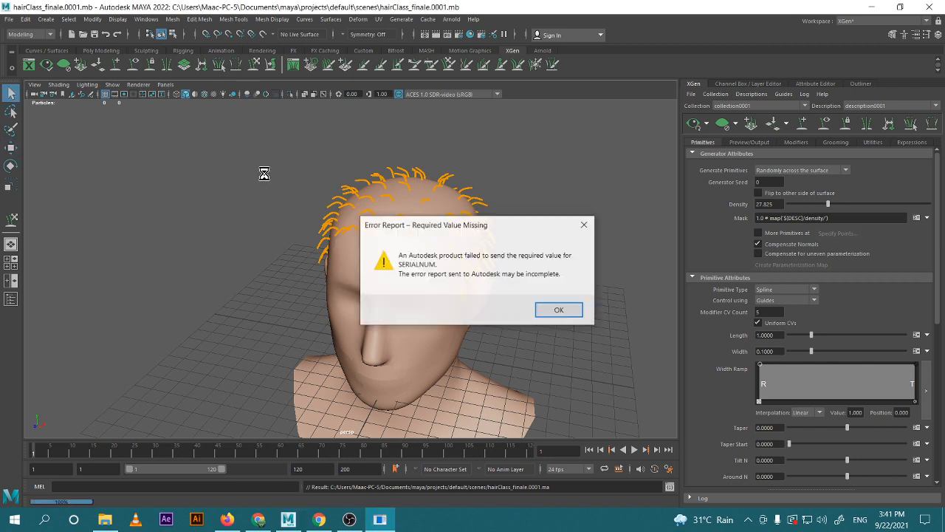
{"action": "left_click", "coordinate": [565, 311]}
{"action": "left_click", "coordinate": [593, 85]}
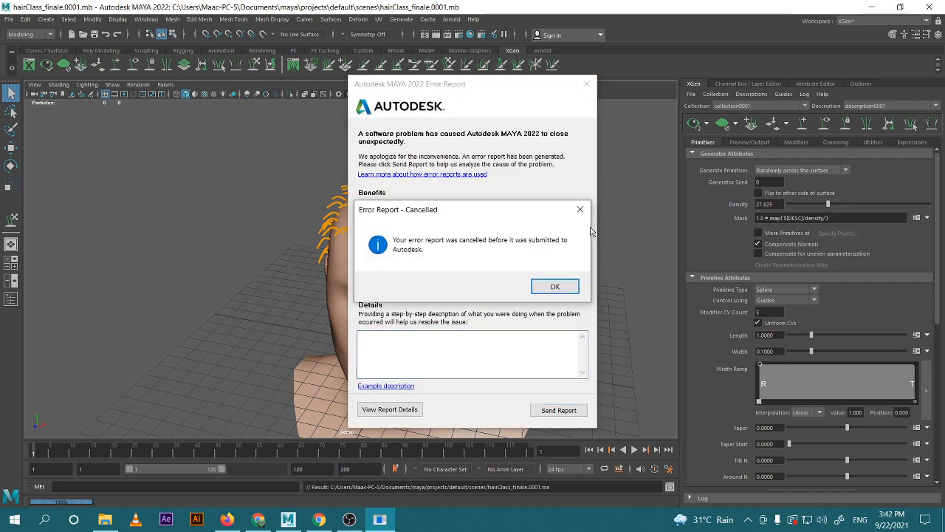
{"action": "left_click", "coordinate": [553, 285]}
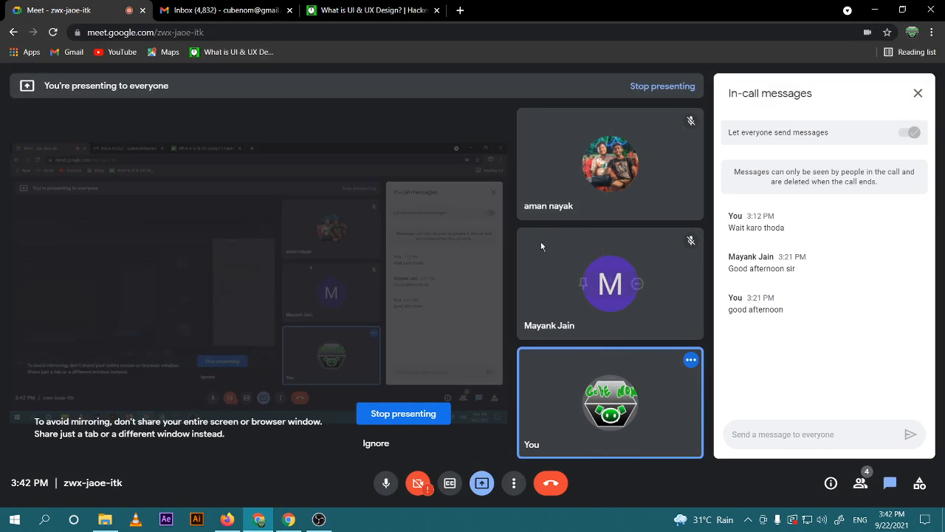
Relaunch Maya 2022 and close the What's New Highlight Settings and Content Browser windows
{"action": "key", "text": "super"}
{"action": "type", "text": "maya"}
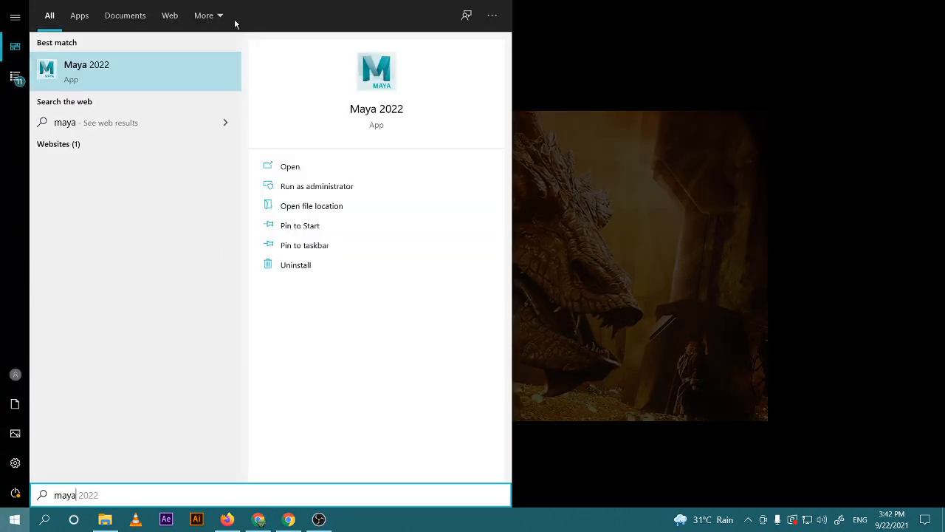
{"action": "left_click", "coordinate": [127, 74]}
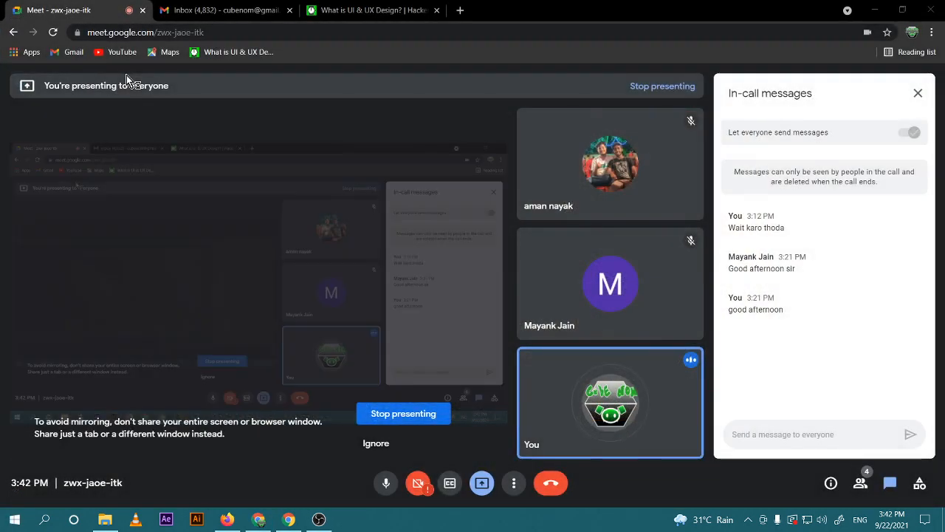
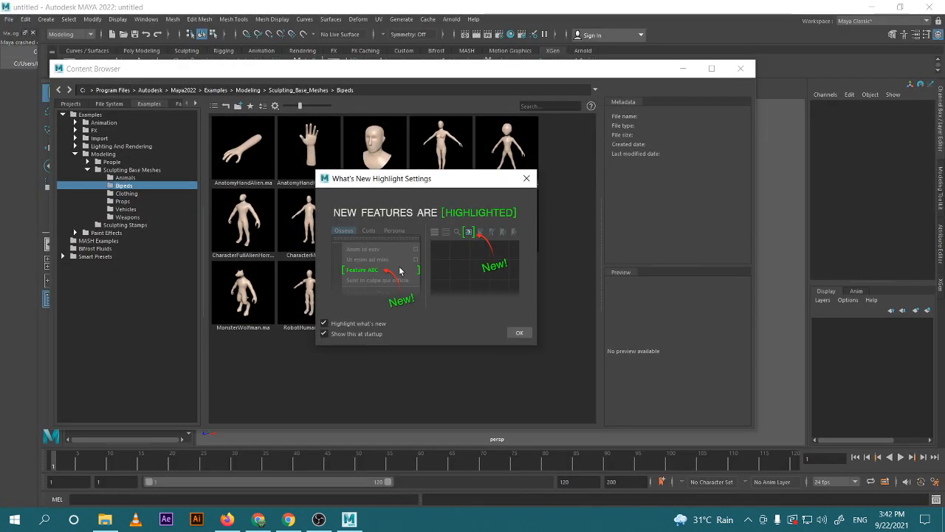
{"action": "left_click", "coordinate": [519, 332]}
{"action": "left_click", "coordinate": [740, 68]}
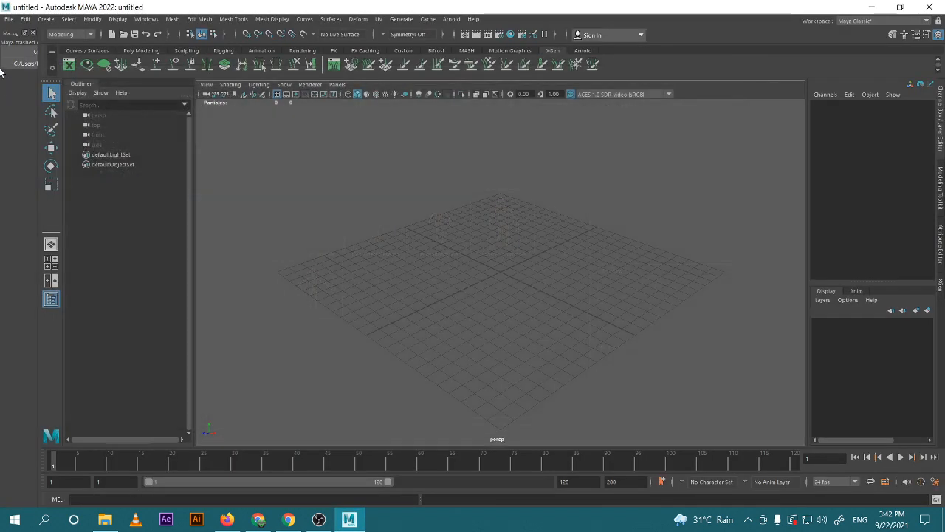
Open the incremented scene hairClass_finale.0001.mb from the default project's scenes folder
{"action": "left_click", "coordinate": [10, 20]}
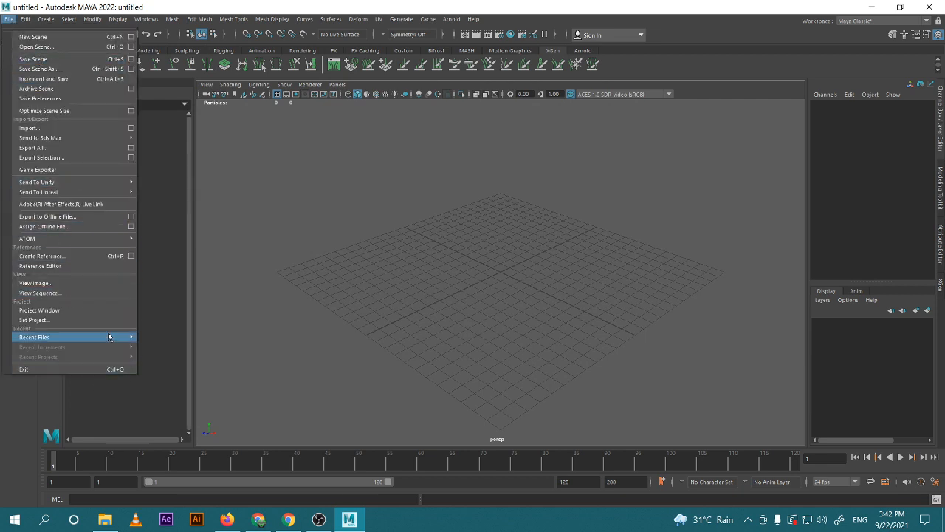
{"action": "mouse_move", "coordinate": [108, 336]}
{"action": "left_click", "coordinate": [272, 338]}
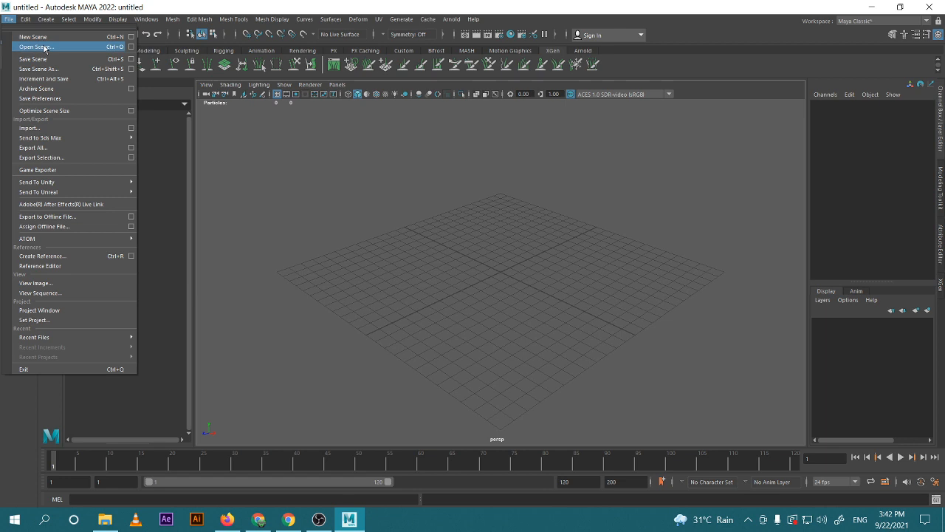
{"action": "scroll", "coordinate": [308, 254], "scroll_direction": "down", "scroll_amount": 5}
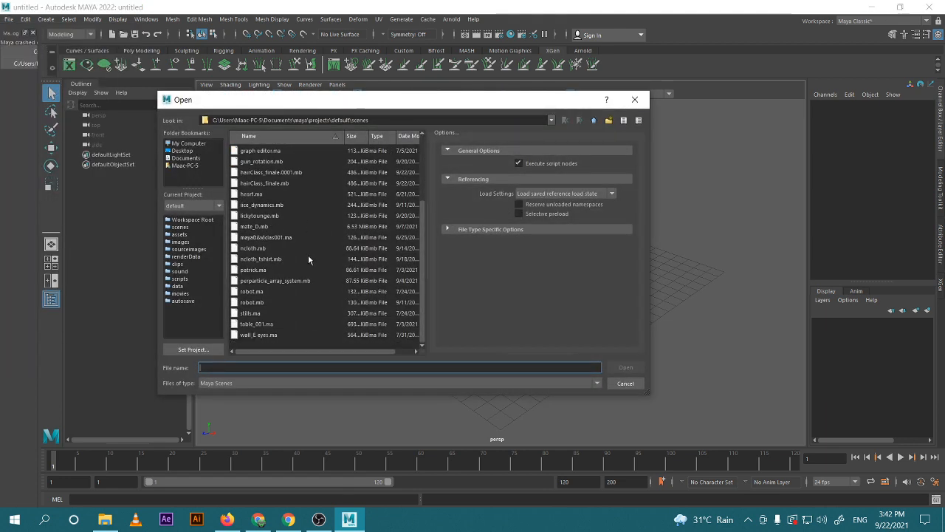
{"action": "scroll", "coordinate": [312, 256], "scroll_direction": "up", "scroll_amount": 5}
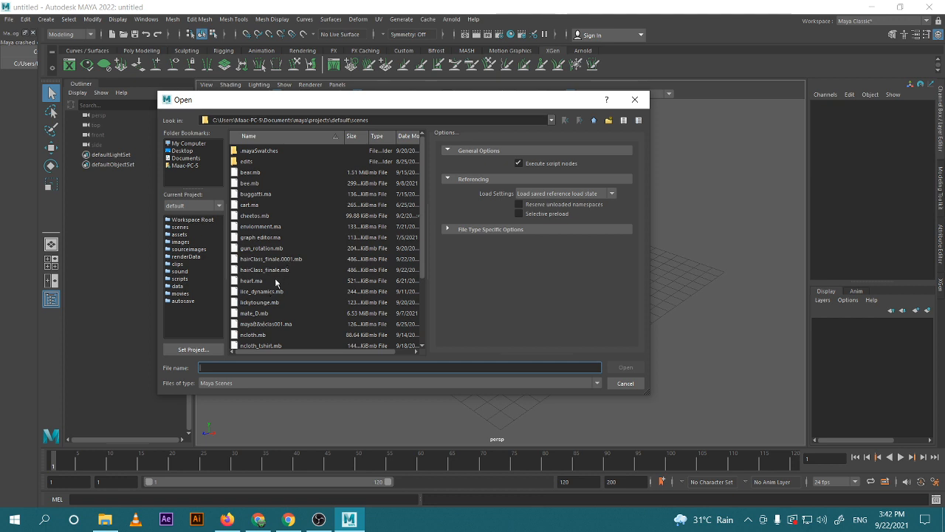
{"action": "left_click", "coordinate": [280, 270]}
{"action": "left_click", "coordinate": [296, 259]}
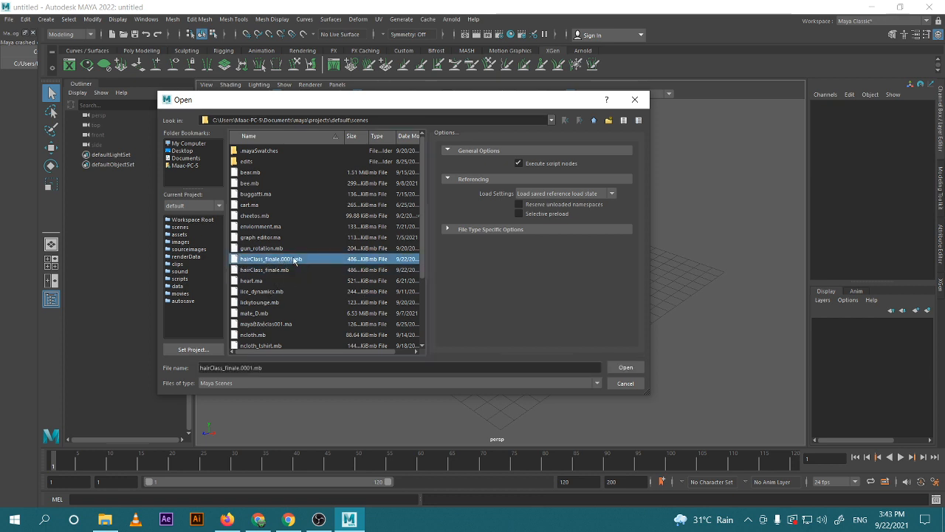
{"action": "left_click", "coordinate": [624, 368]}
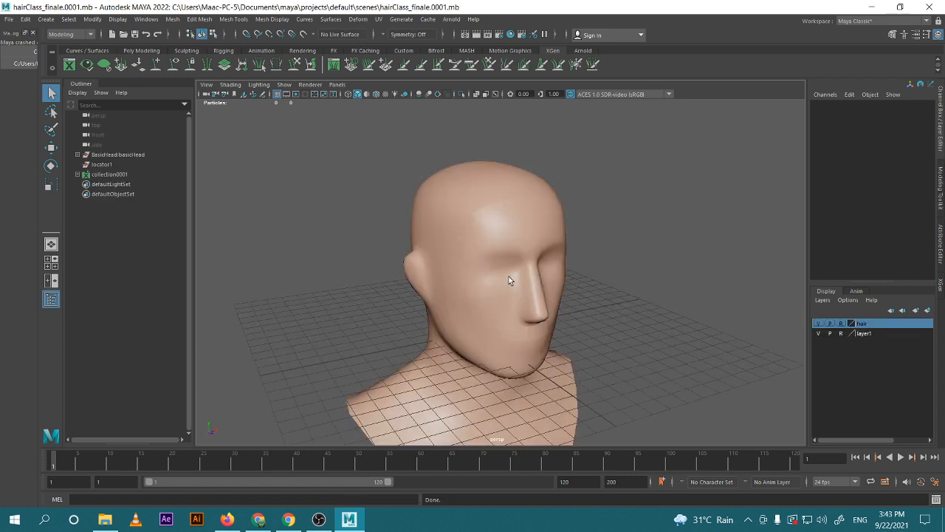
Select collection0001 in the scene hierarchy and switch the workspace to XGen
{"action": "scroll", "coordinate": [564, 219], "scroll_direction": "down", "scroll_amount": 5}
{"action": "left_click_drag", "start_coordinate": [579, 212], "coordinate": [510, 248], "text": "alt"}
{"action": "scroll", "coordinate": [559, 247], "scroll_direction": "up", "scroll_amount": 3}
{"action": "left_click", "coordinate": [155, 175]}
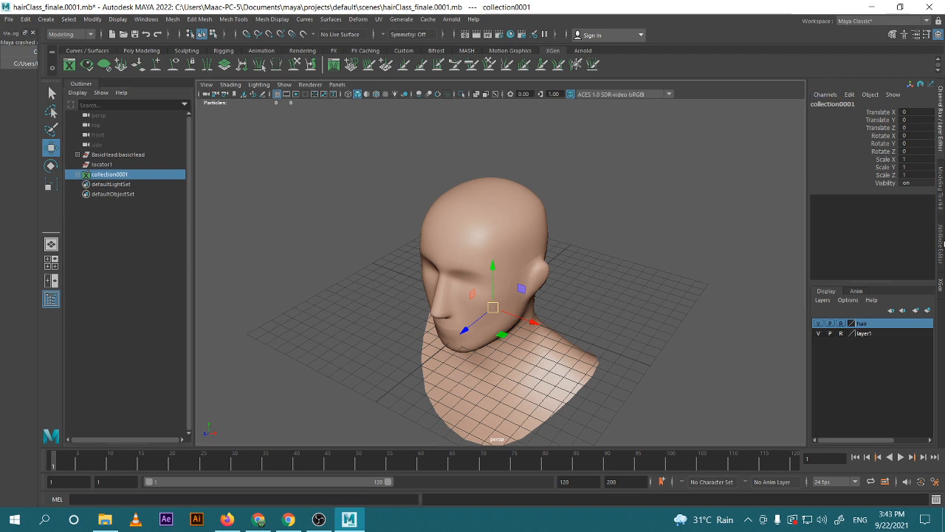
{"action": "left_click", "coordinate": [877, 22]}
{"action": "left_click", "coordinate": [863, 93]}
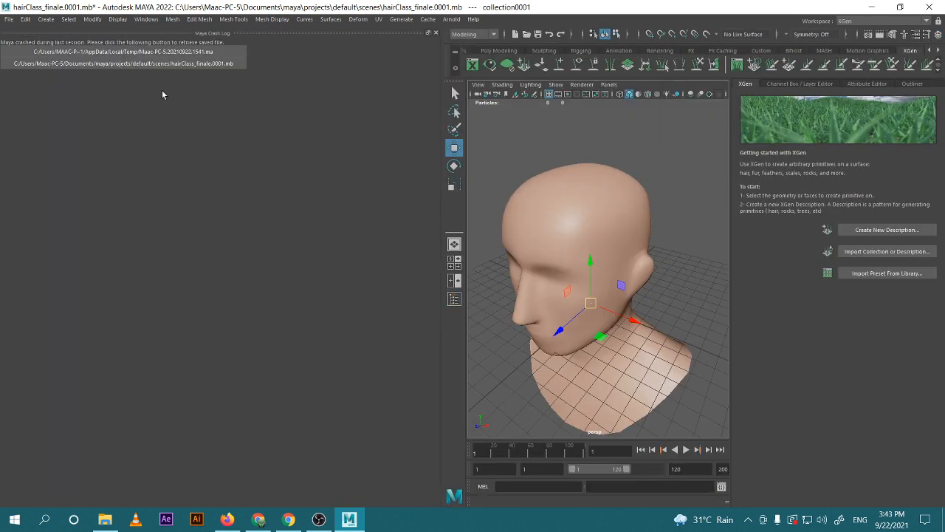
Retrieve the temporary .ma crash-recovery scene listed in the Maya Crash Log and inspect the head
{"action": "left_click", "coordinate": [185, 57]}
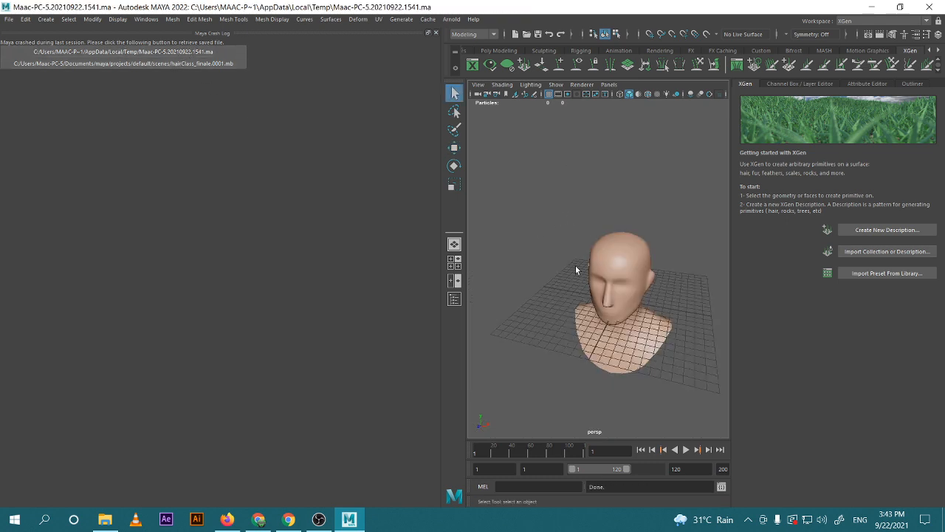
{"action": "scroll", "coordinate": [634, 260], "scroll_direction": "up", "scroll_amount": 5}
{"action": "scroll", "coordinate": [638, 261], "scroll_direction": "down", "scroll_amount": 5}
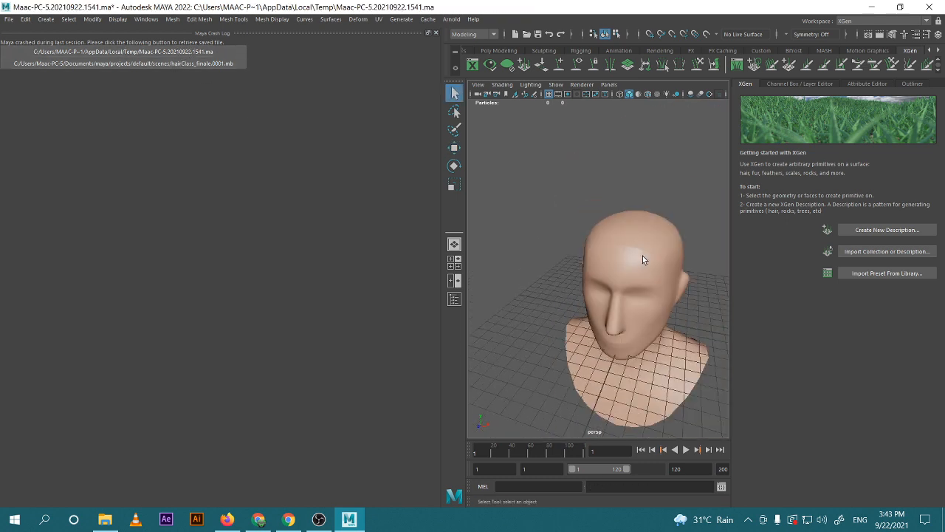
Load hairClass_finale.0001.mb from the Maya Crash Log and narrow the log to enlarge the viewport
{"action": "left_click", "coordinate": [179, 63]}
{"action": "left_click_drag", "start_coordinate": [493, 225], "coordinate": [627, 278], "text": "alt"}
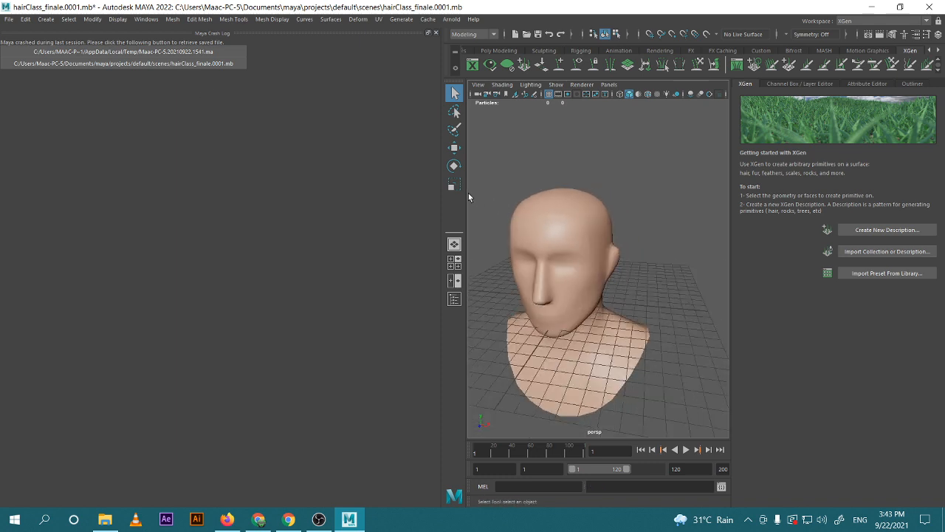
{"action": "left_click_drag", "start_coordinate": [441, 210], "coordinate": [87, 196]}
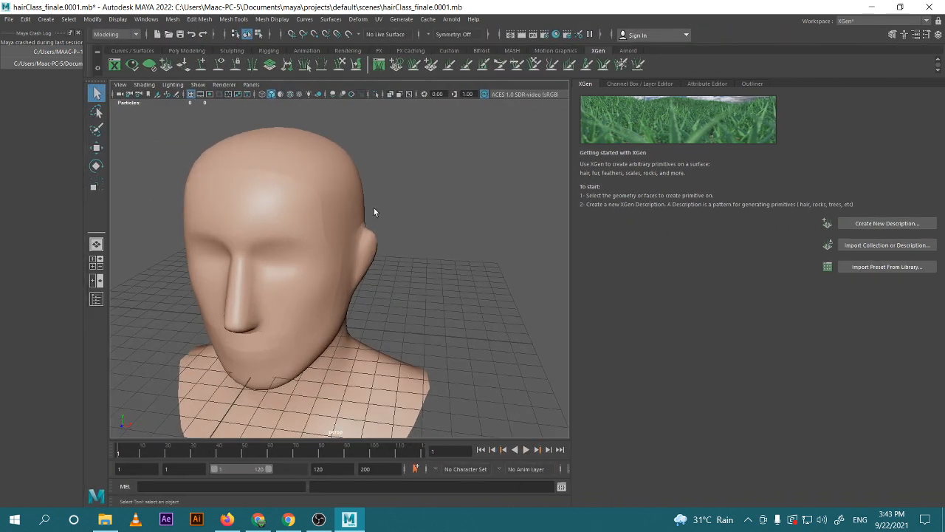
{"action": "left_click_drag", "start_coordinate": [374, 212], "coordinate": [429, 184], "text": "alt"}
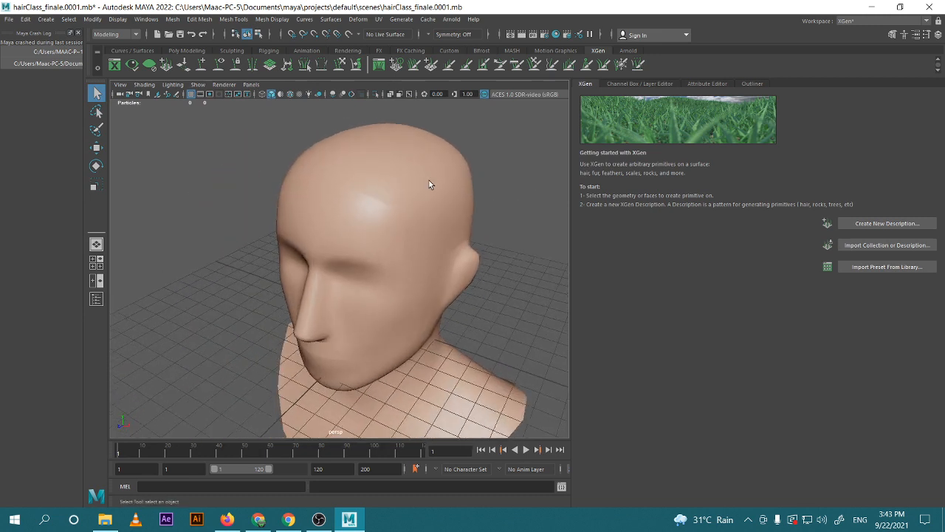
{"action": "key", "text": "w"}
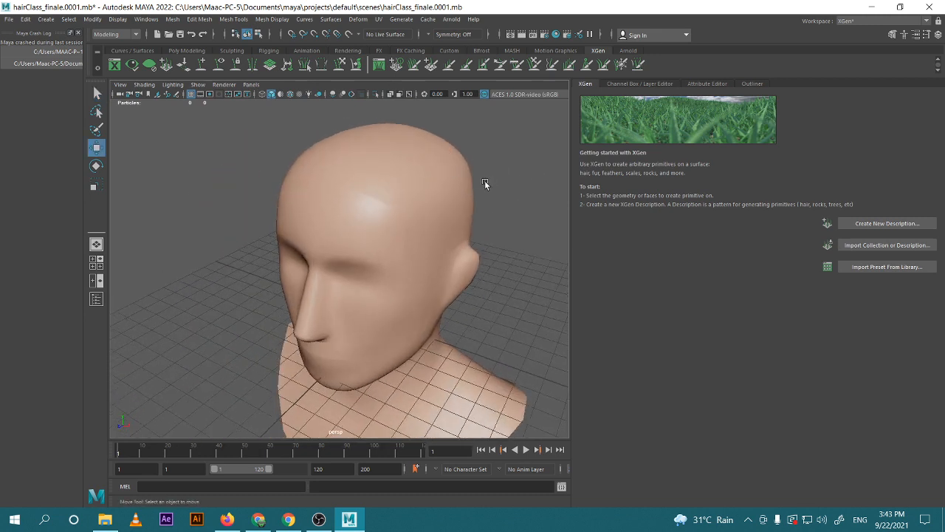
{"action": "left_click", "coordinate": [866, 248]}
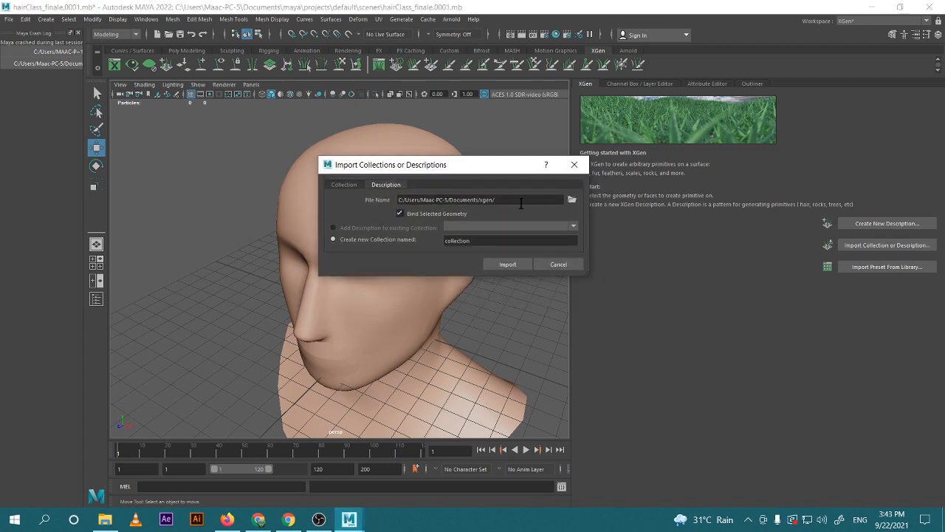
{"action": "left_click", "coordinate": [557, 238]}
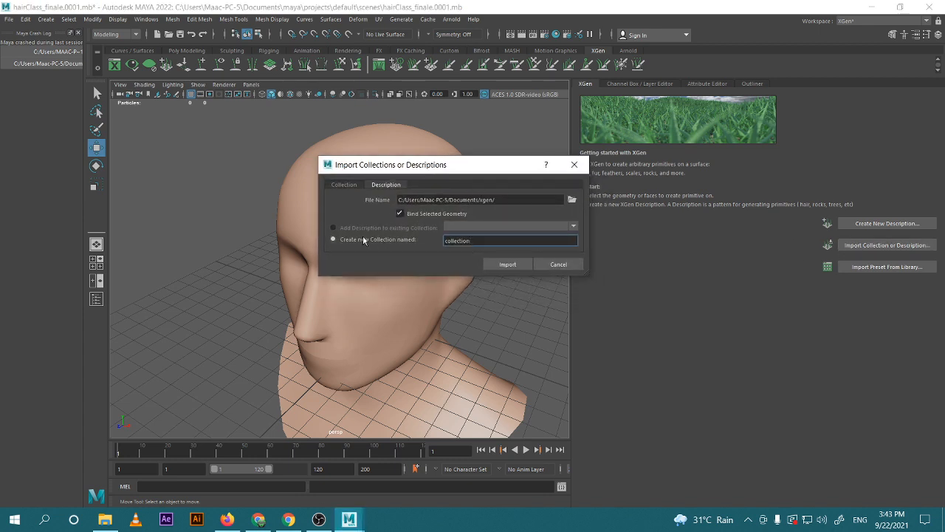
{"action": "left_click", "coordinate": [345, 185]}
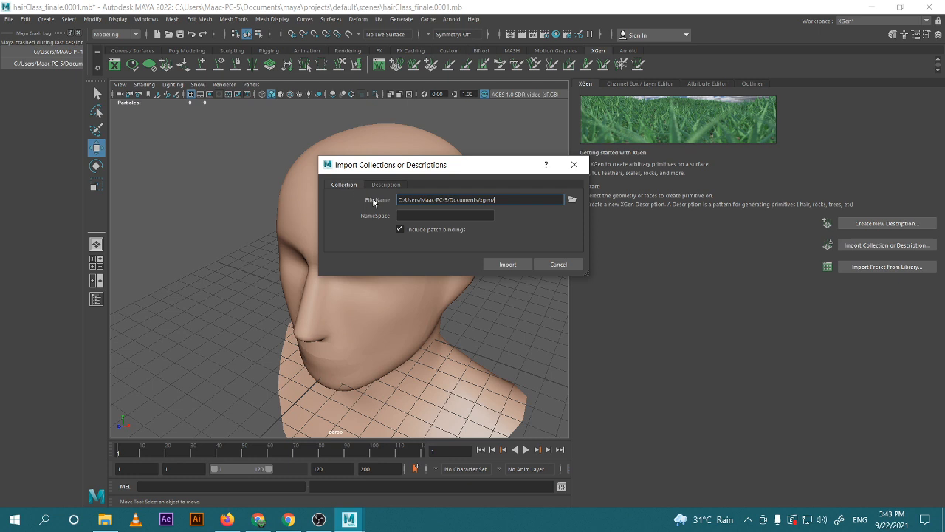
{"action": "left_click", "coordinate": [568, 200]}
{"action": "left_click", "coordinate": [585, 319]}
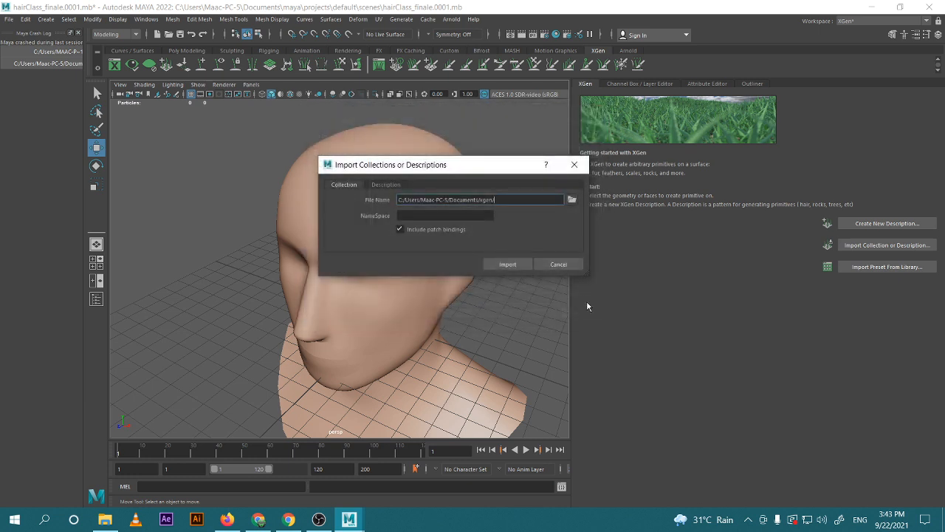
{"action": "left_click", "coordinate": [564, 264]}
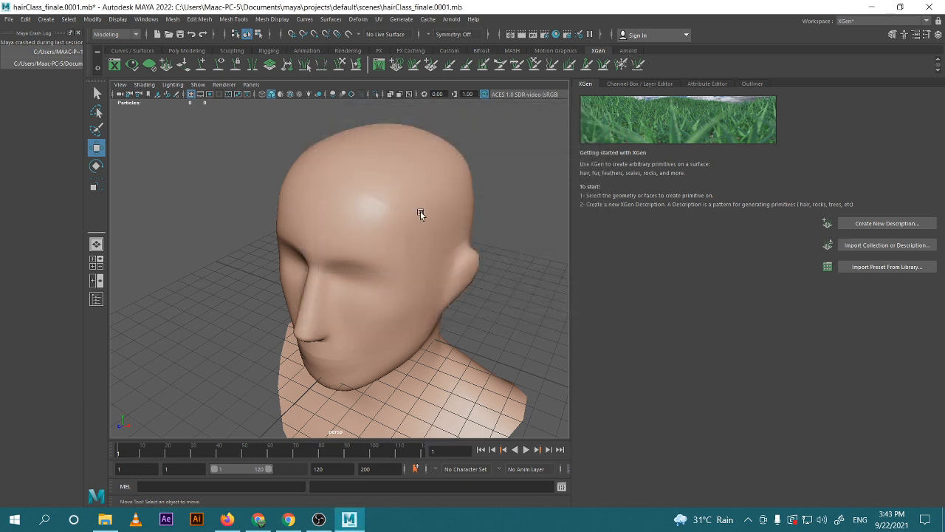
Show the four-view layout and the Outliner, then expand collection0001 and select description0001
{"action": "scroll", "coordinate": [442, 196], "scroll_direction": "down", "scroll_amount": 3}
{"action": "left_click", "coordinate": [650, 87]}
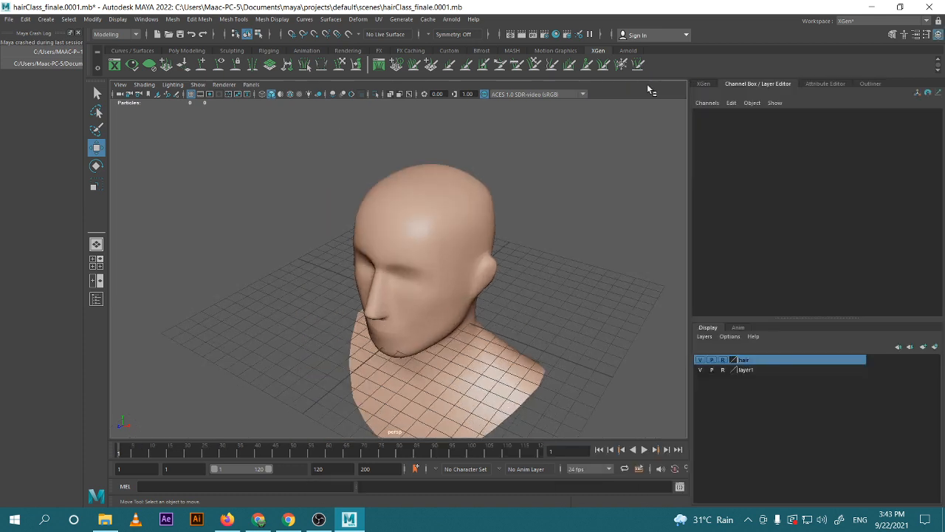
{"action": "left_click", "coordinate": [702, 84]}
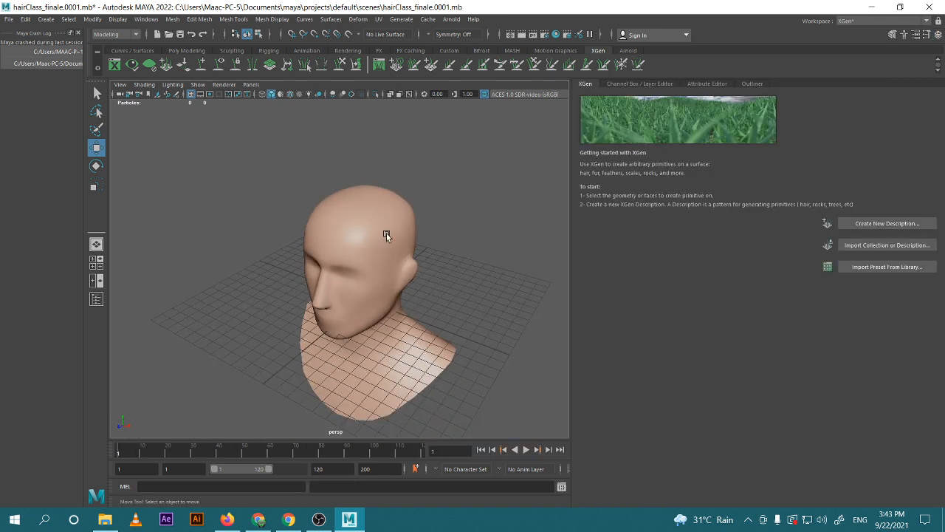
{"action": "left_click", "coordinate": [97, 262]}
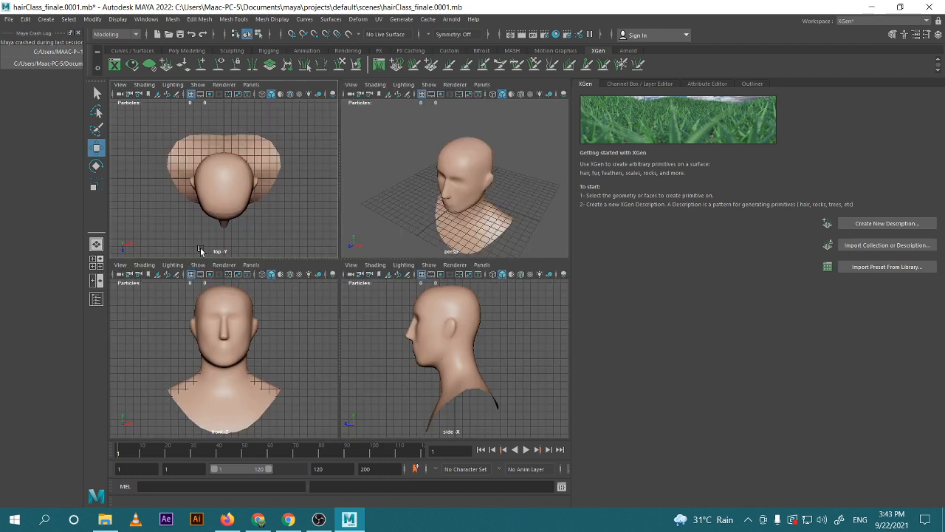
{"action": "left_click", "coordinate": [96, 296]}
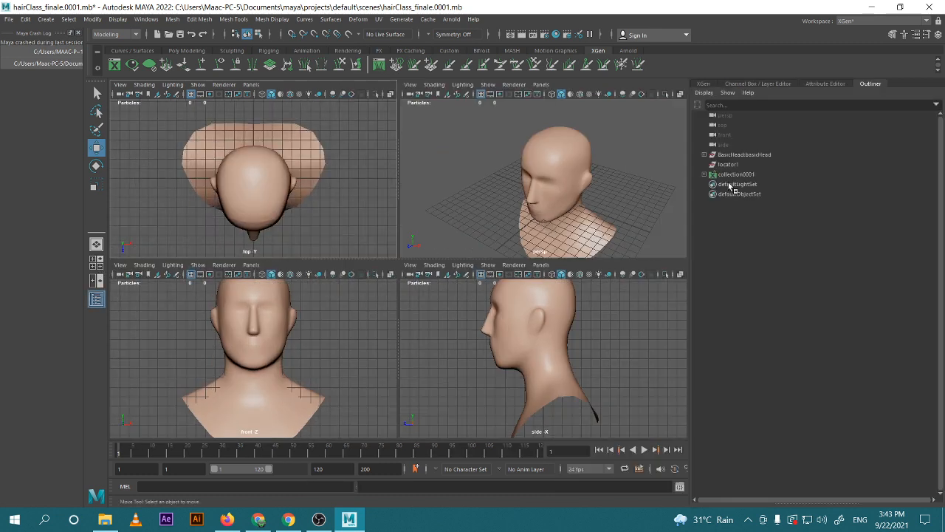
{"action": "left_click", "coordinate": [733, 184]}
{"action": "left_click", "coordinate": [732, 175]}
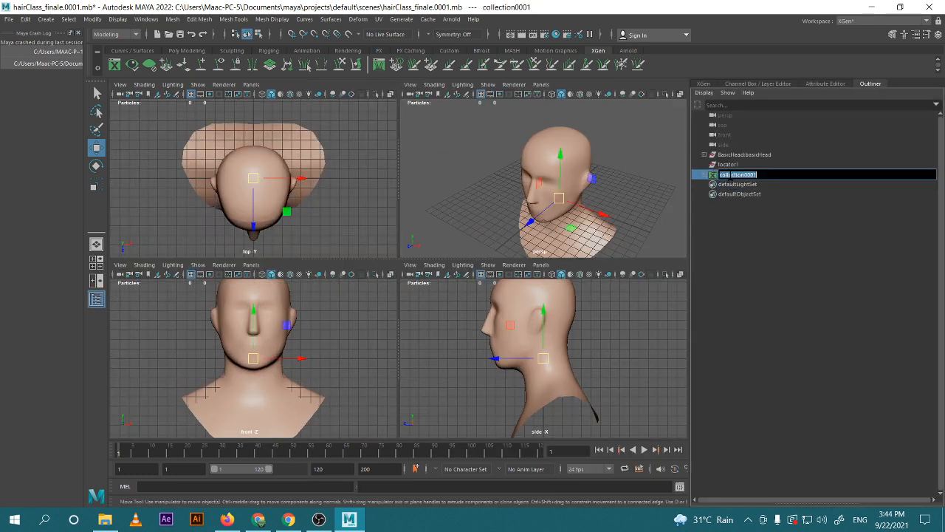
{"action": "left_click", "coordinate": [704, 175]}
{"action": "left_click", "coordinate": [727, 184]}
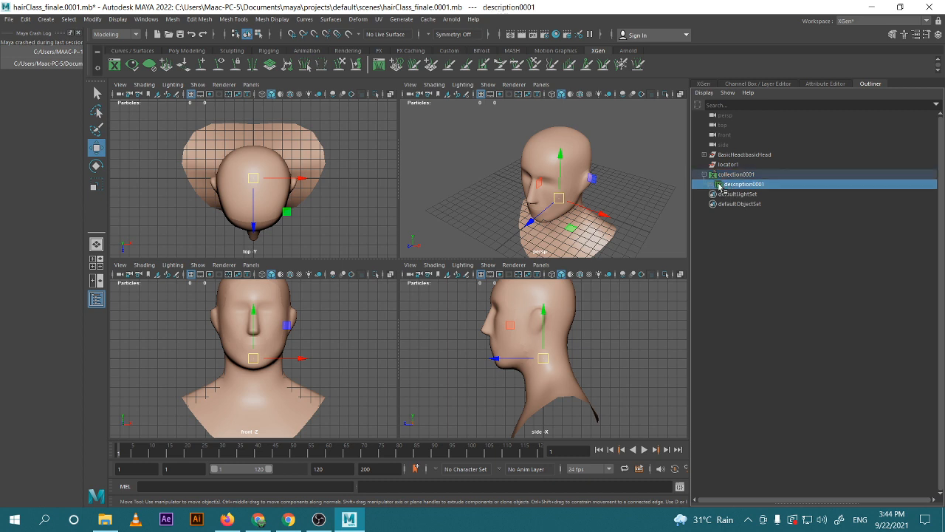
Examine the transform, shape, hairPhysicalShader1 and channel attributes of description0001, and check its XGen settings
{"action": "key", "text": "ctrl+a"}
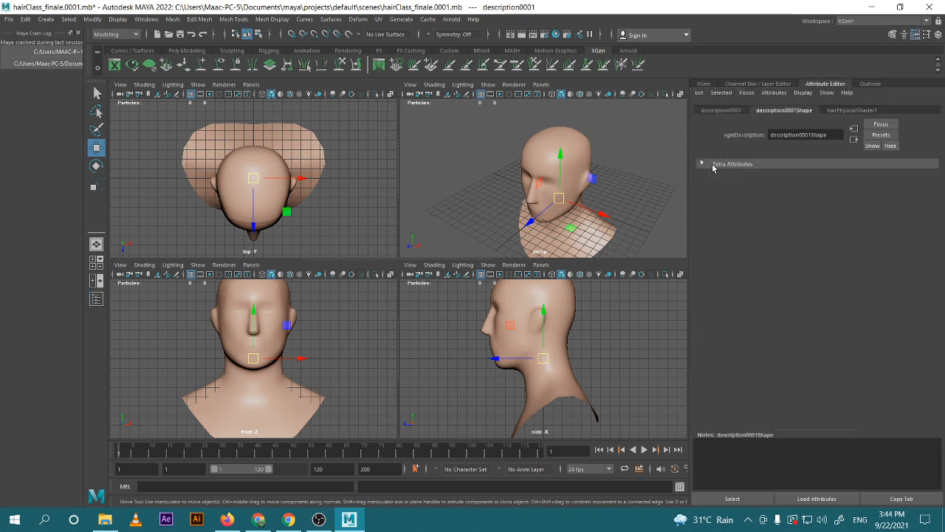
{"action": "left_click", "coordinate": [714, 164]}
{"action": "left_click", "coordinate": [721, 111]}
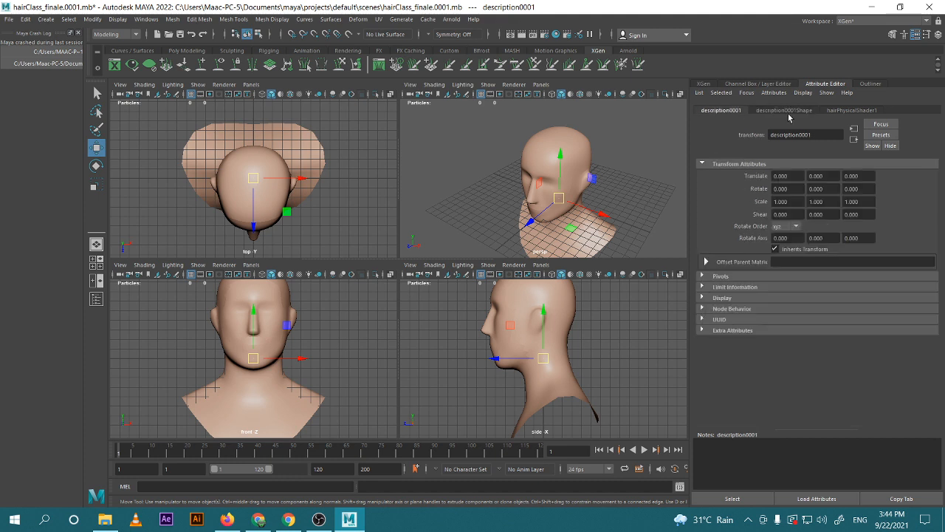
{"action": "left_click", "coordinate": [836, 111]}
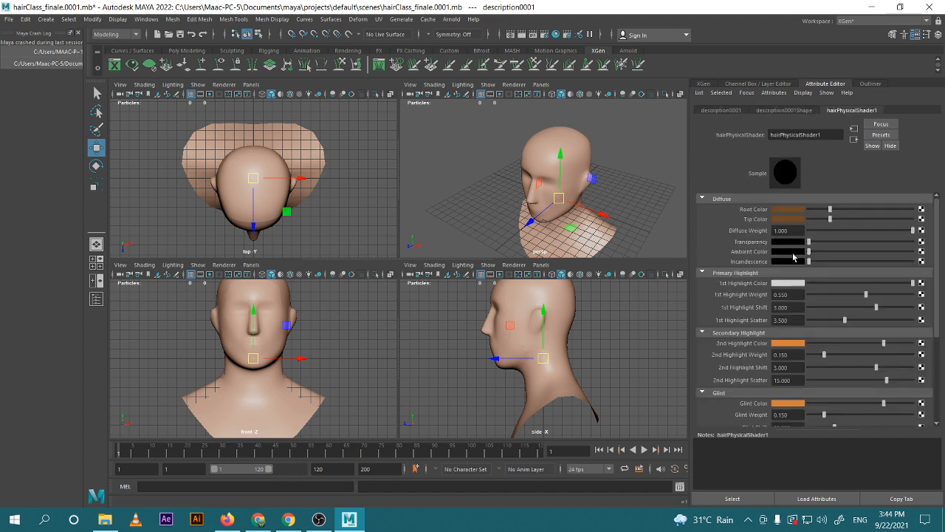
{"action": "left_click", "coordinate": [779, 111]}
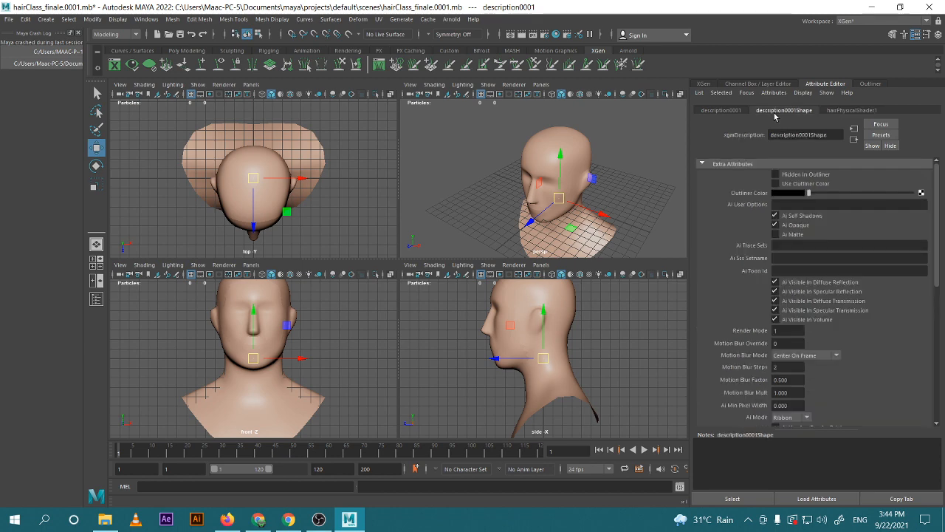
{"action": "left_click", "coordinate": [722, 110]}
{"action": "left_click", "coordinate": [748, 84]}
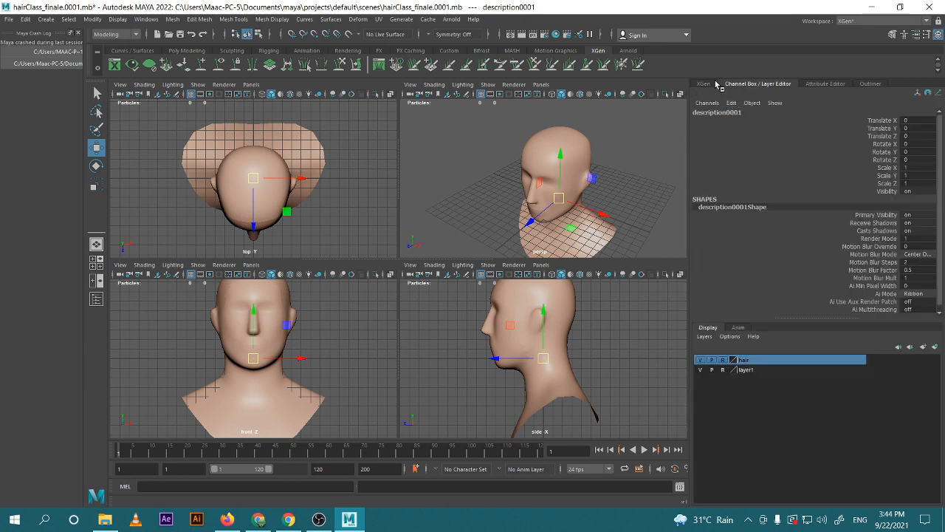
{"action": "left_click", "coordinate": [710, 85]}
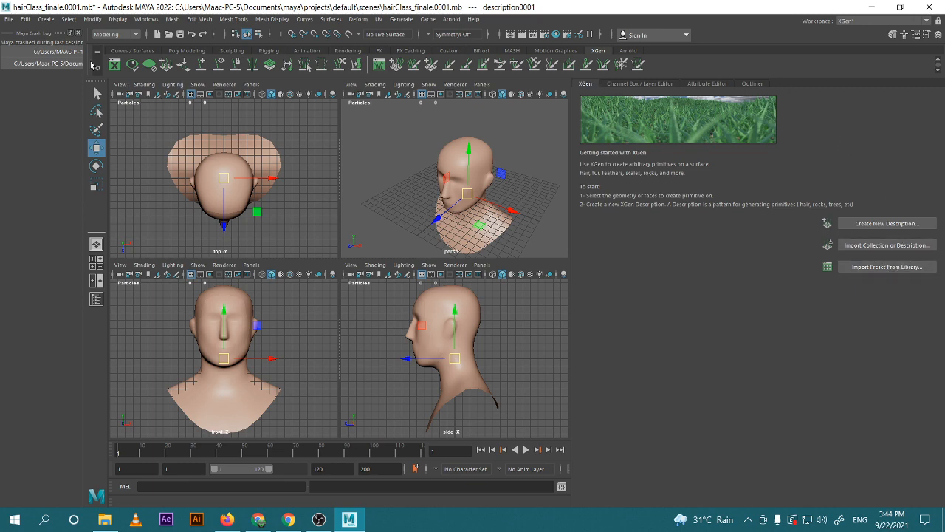
Open the original scene hairClass_finale.mb from the default project's scenes folder
{"action": "left_click", "coordinate": [9, 20]}
{"action": "left_click", "coordinate": [26, 46]}
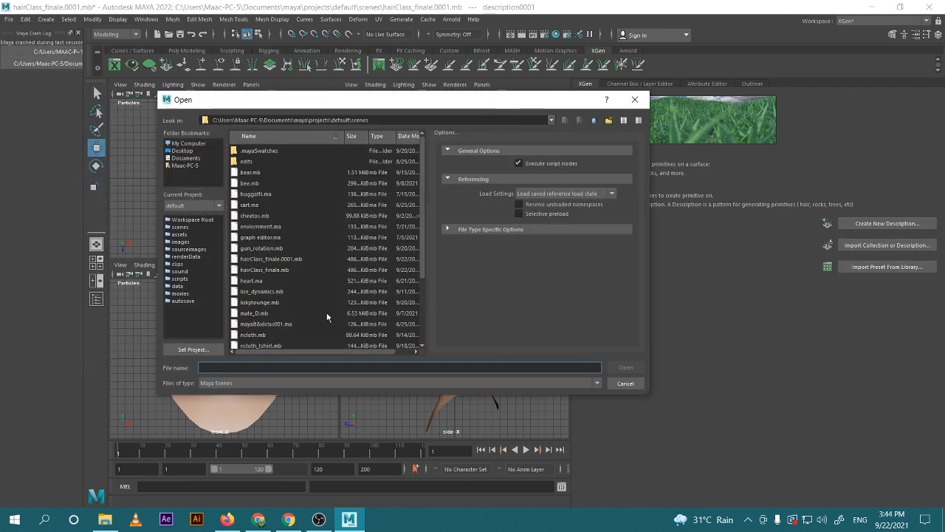
{"action": "left_click", "coordinate": [296, 259]}
{"action": "left_click", "coordinate": [289, 269]}
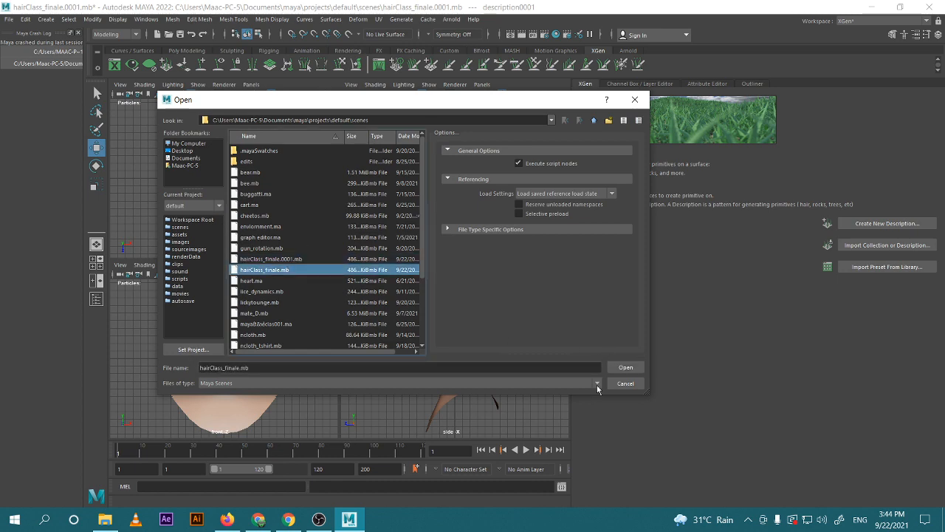
{"action": "left_click", "coordinate": [625, 367]}
{"action": "left_click", "coordinate": [470, 265]}
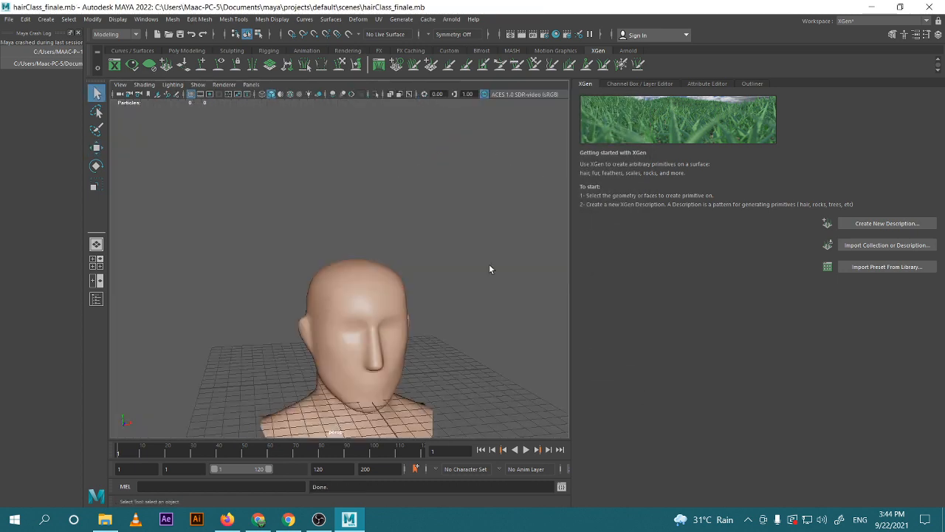
Show the Outliner and close the Maya Crash Log
{"action": "scroll", "coordinate": [444, 296], "scroll_direction": "up", "scroll_amount": 4}
{"action": "middle_click_drag", "start_coordinate": [451, 313], "coordinate": [461, 273], "text": "alt"}
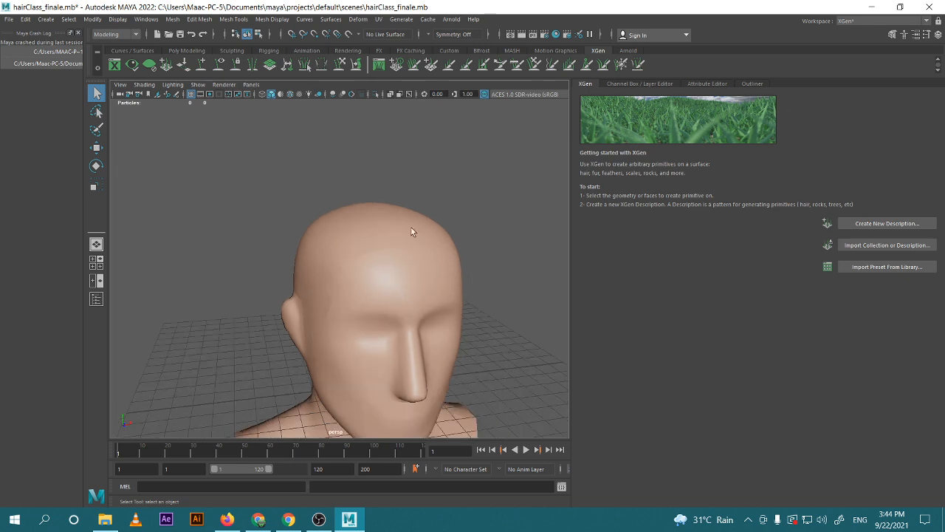
{"action": "key", "text": "w"}
{"action": "scroll", "coordinate": [494, 238], "scroll_direction": "up", "scroll_amount": 2}
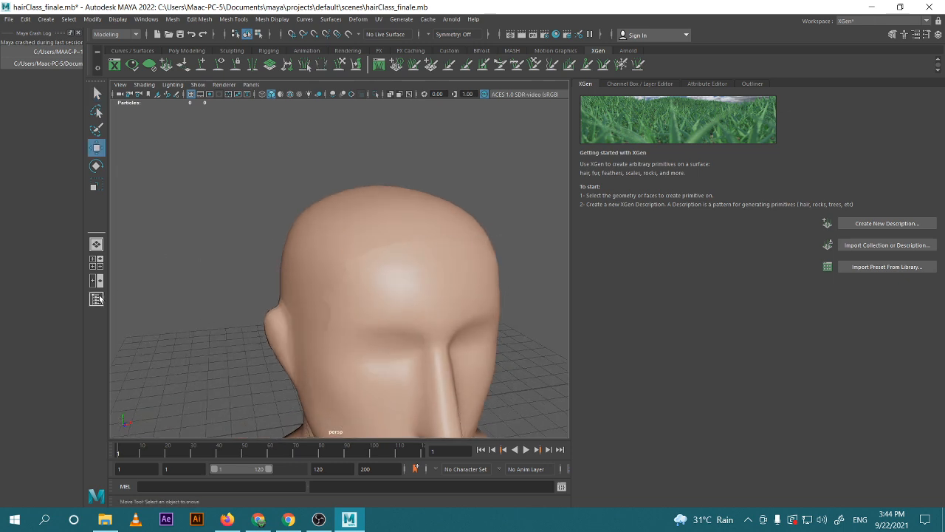
{"action": "left_click", "coordinate": [97, 298]}
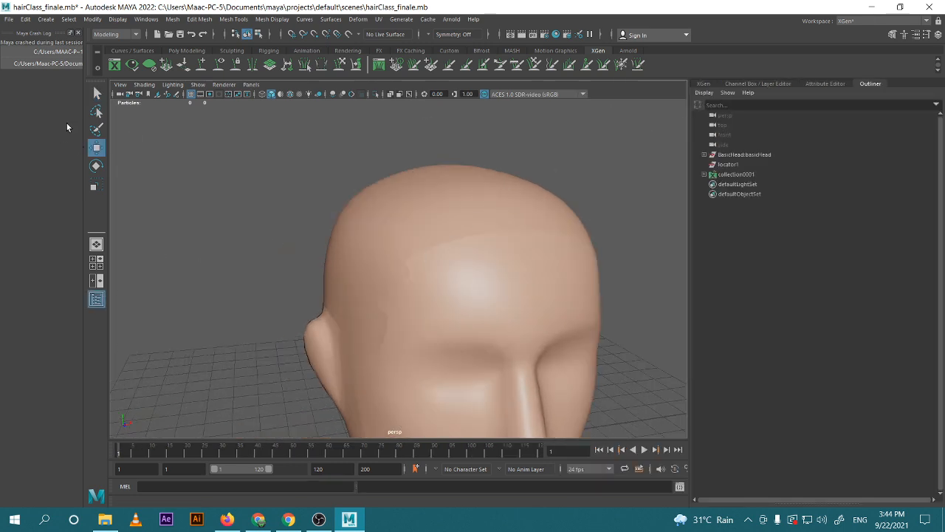
{"action": "left_click", "coordinate": [76, 34]}
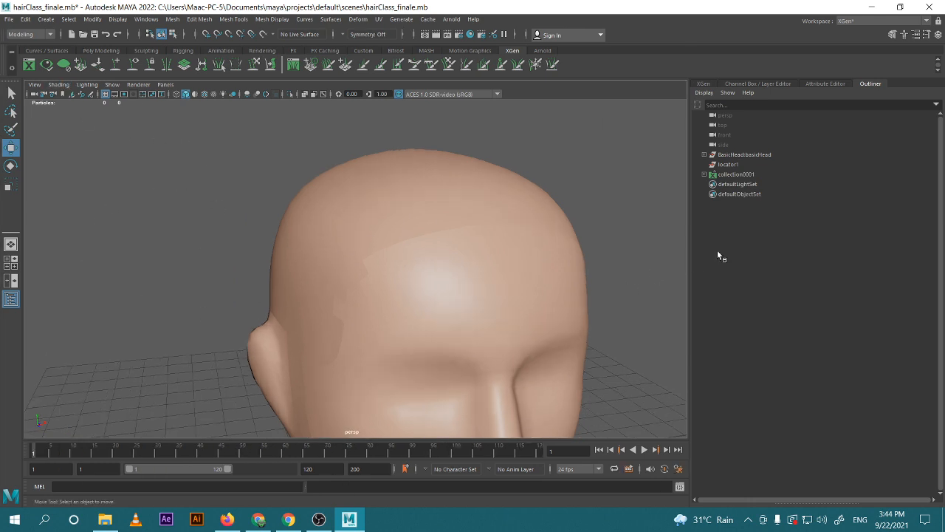
Expand collection0001 and description0001 in the scene hierarchy and select polySurface1_description0001
{"action": "left_click", "coordinate": [738, 176]}
{"action": "left_click", "coordinate": [704, 174]}
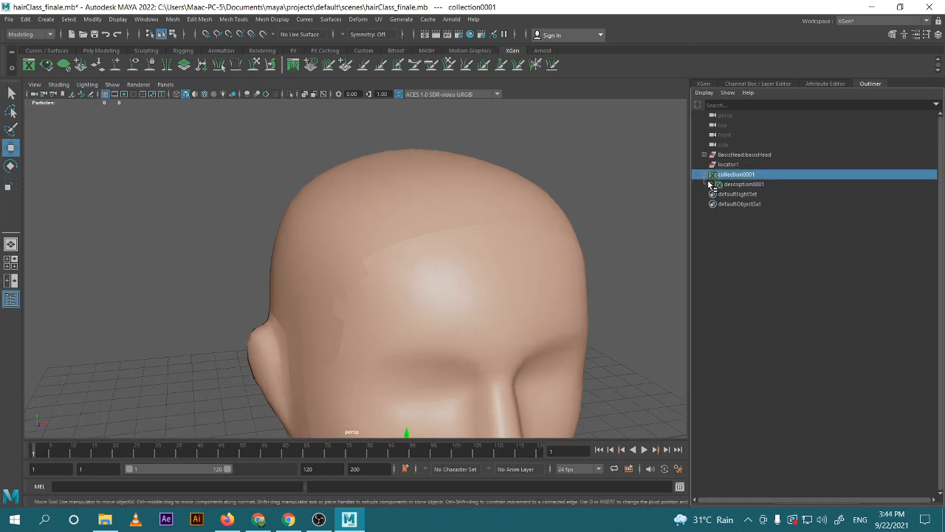
{"action": "left_click", "coordinate": [731, 185]}
{"action": "left_click", "coordinate": [713, 184]}
{"action": "left_click", "coordinate": [739, 193]}
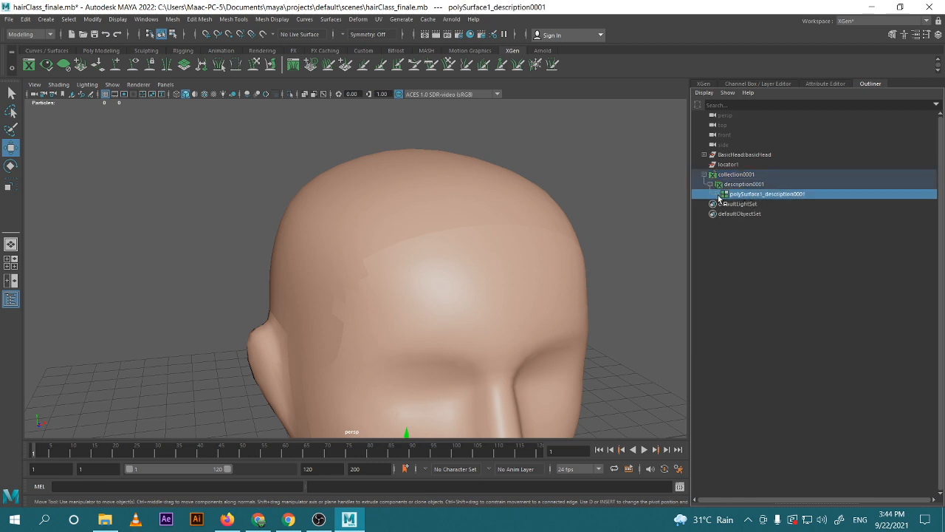
Examine xgGuide1 under polySurface1_description0001, checking its channels, shape, shading group and transform attributes
{"action": "left_click", "coordinate": [715, 193]}
{"action": "left_click", "coordinate": [746, 204]}
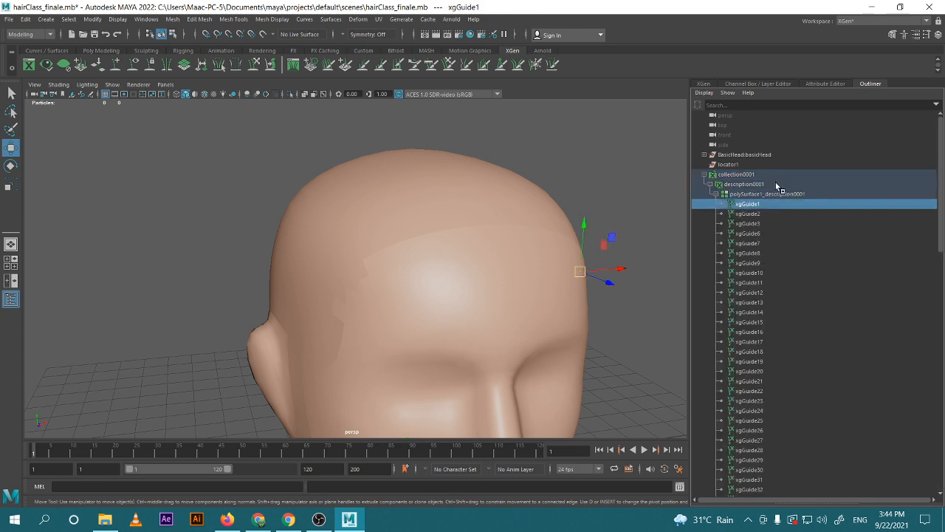
{"action": "left_click", "coordinate": [705, 83]}
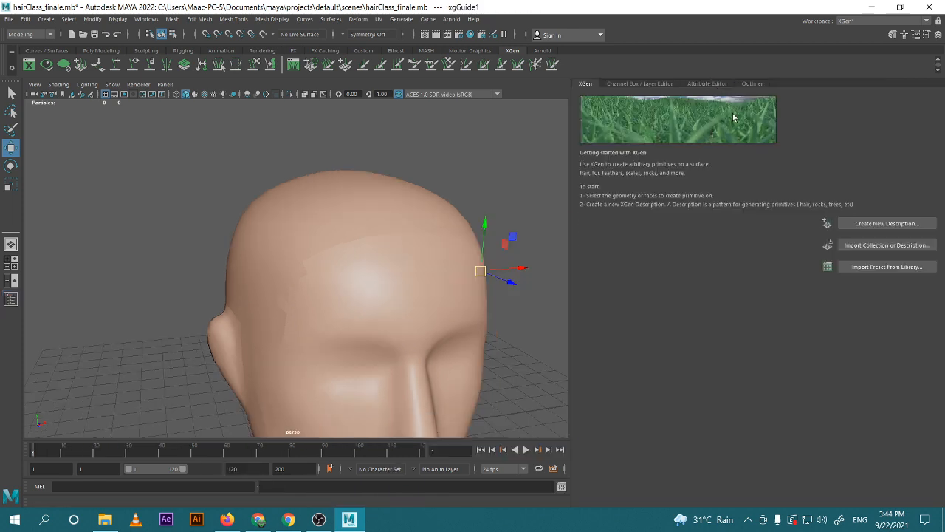
{"action": "left_click", "coordinate": [642, 84]}
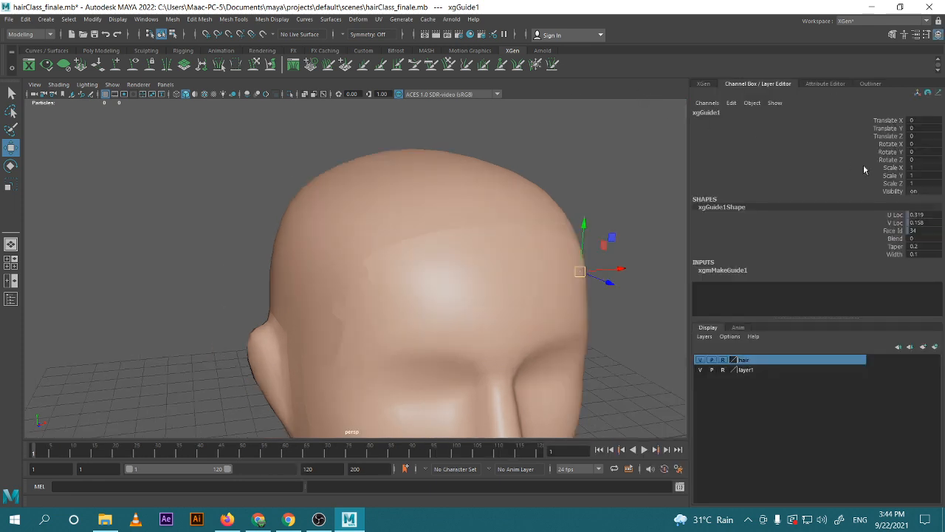
{"action": "left_click", "coordinate": [821, 84]}
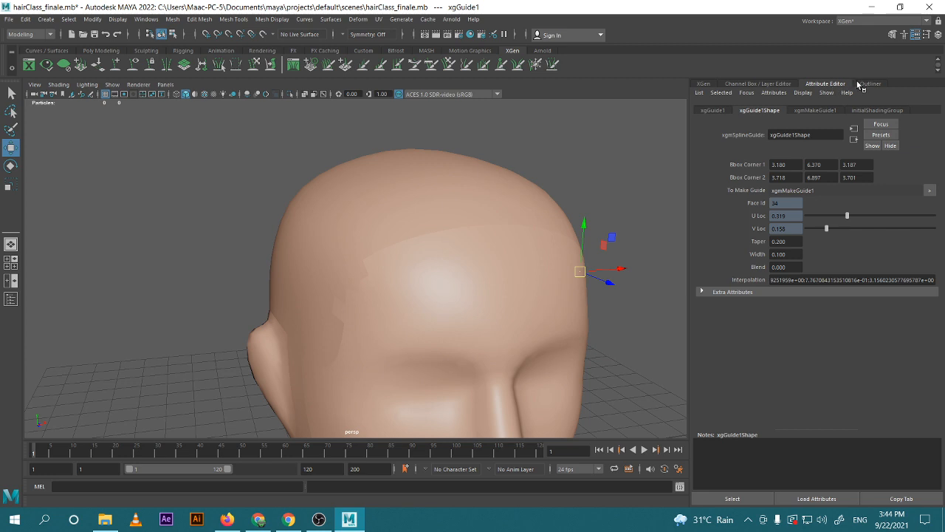
{"action": "left_click", "coordinate": [817, 110]}
{"action": "left_click", "coordinate": [867, 110]}
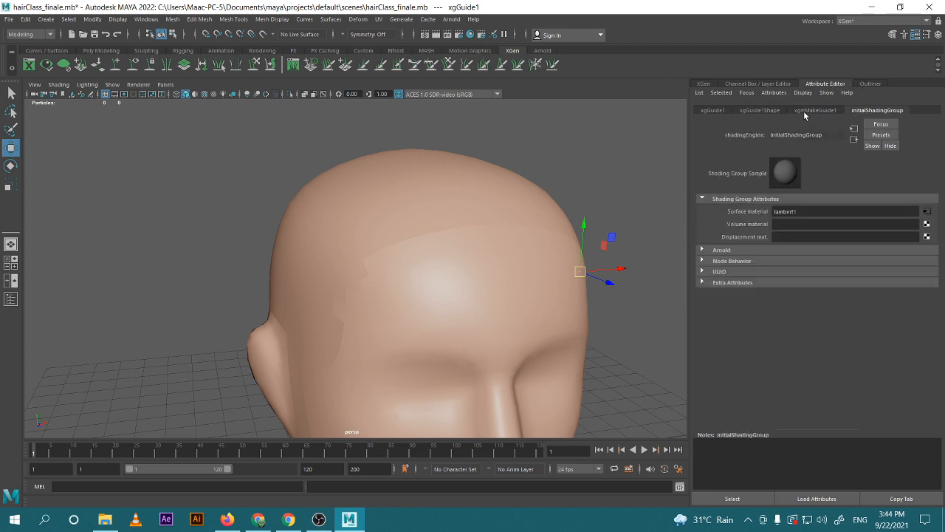
{"action": "left_click", "coordinate": [761, 110]}
{"action": "left_click", "coordinate": [727, 111]}
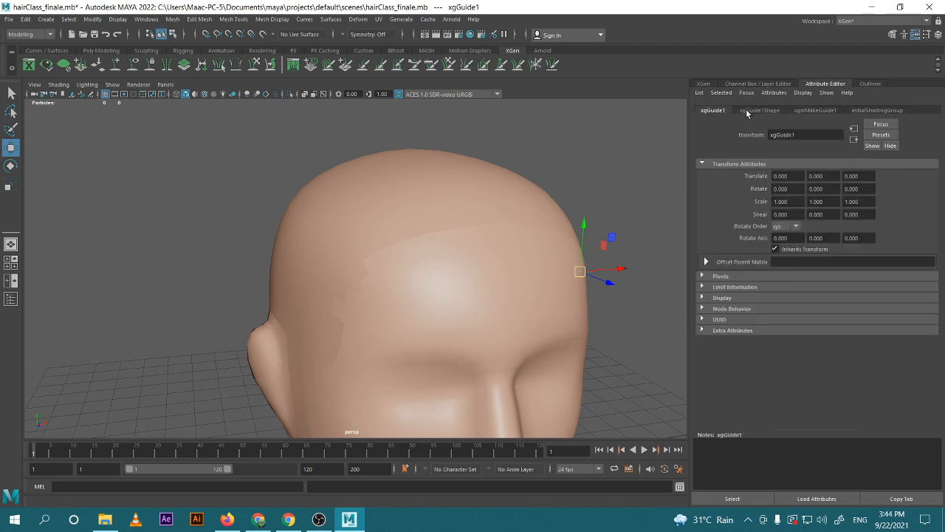
{"action": "left_click", "coordinate": [758, 84]}
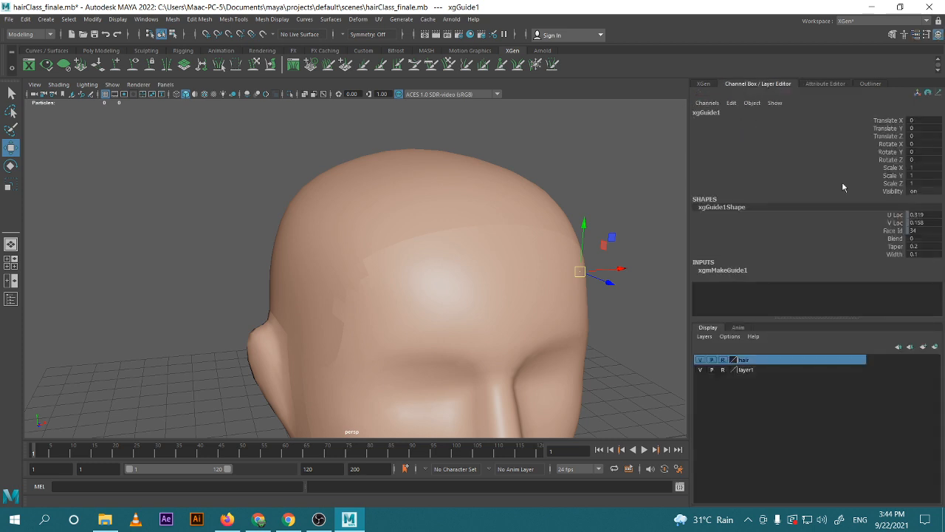
{"action": "left_click", "coordinate": [705, 84]}
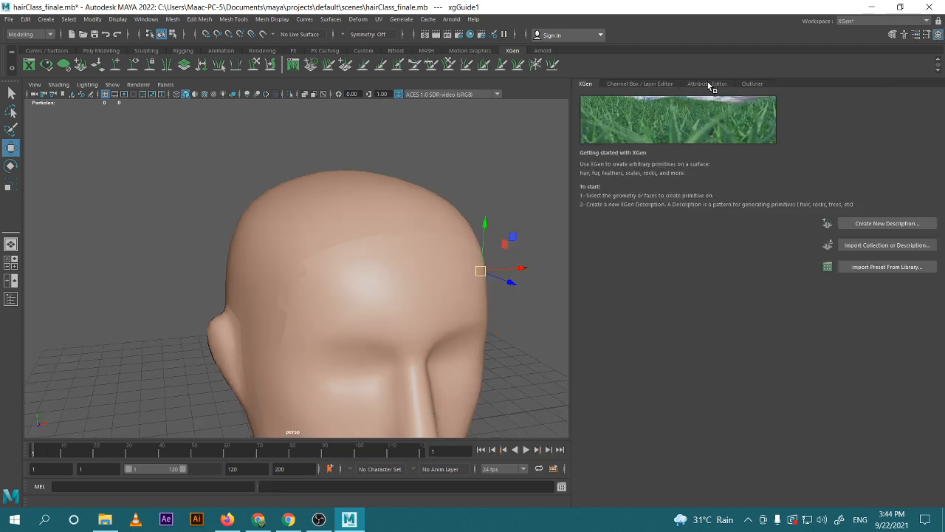
{"action": "left_click", "coordinate": [875, 246]}
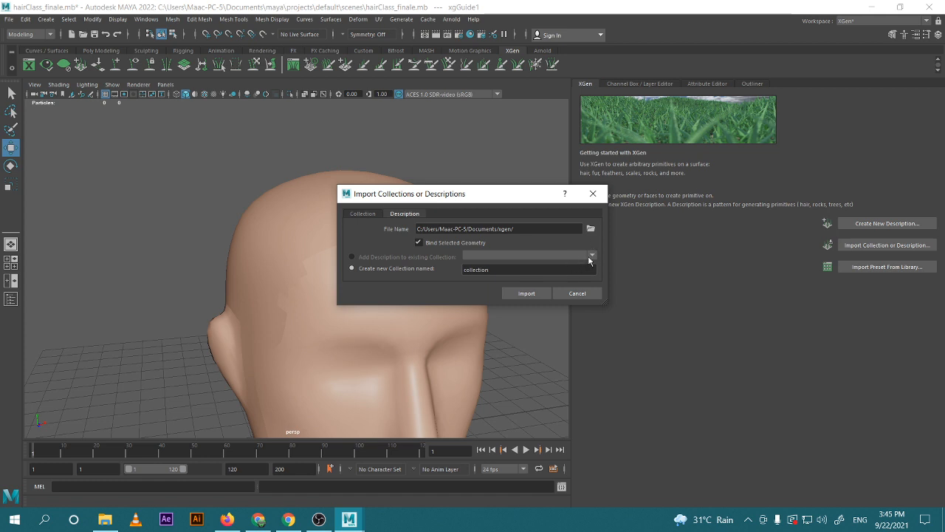
{"action": "left_click", "coordinate": [592, 230]}
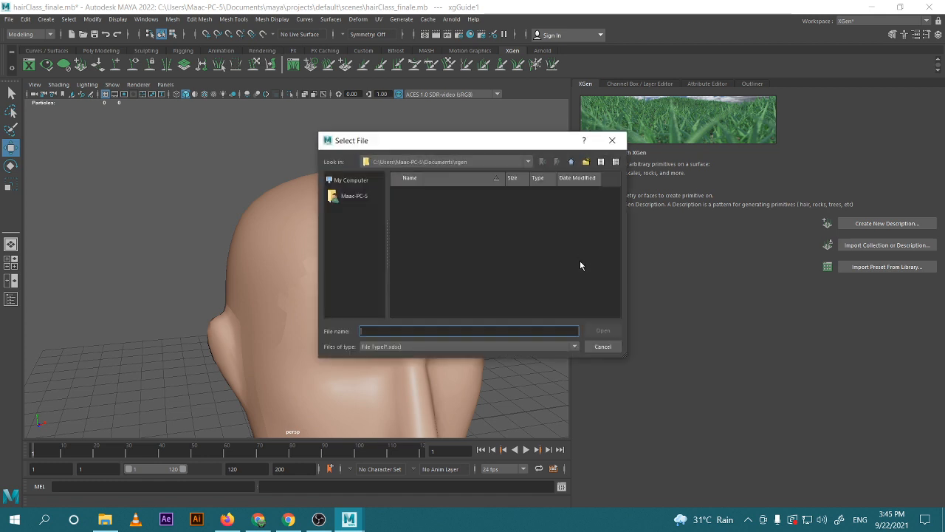
{"action": "left_click", "coordinate": [603, 347]}
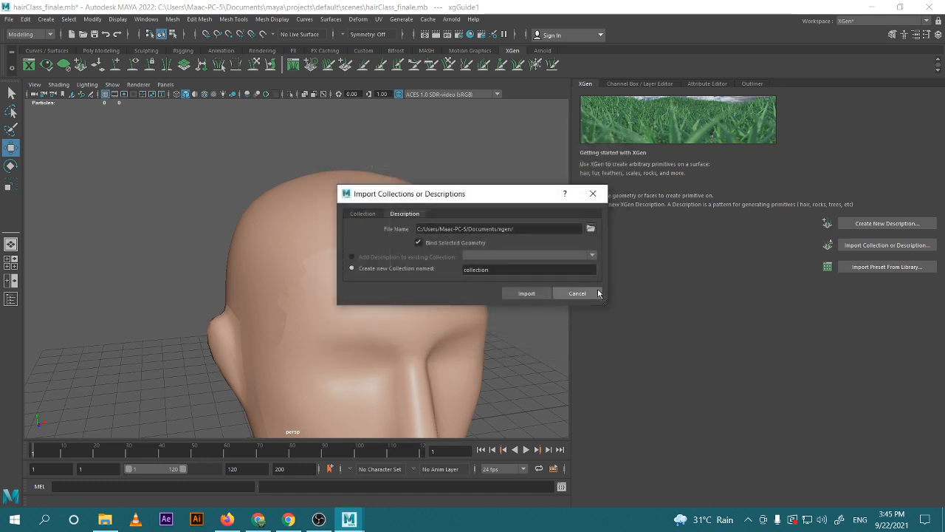
{"action": "left_click", "coordinate": [577, 293]}
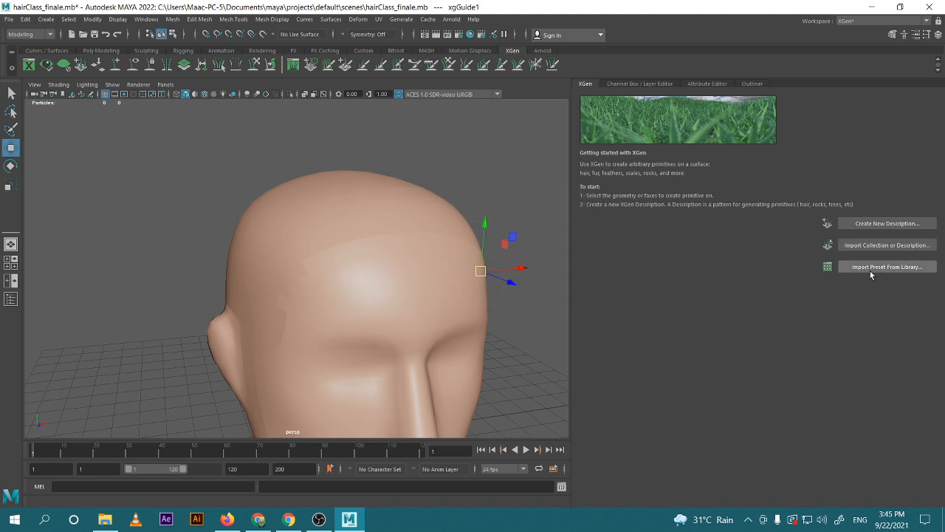
Take the layer1 display layer out of reference mode and select the hair surface covering the scalp and beard area
{"action": "left_click", "coordinate": [890, 223]}
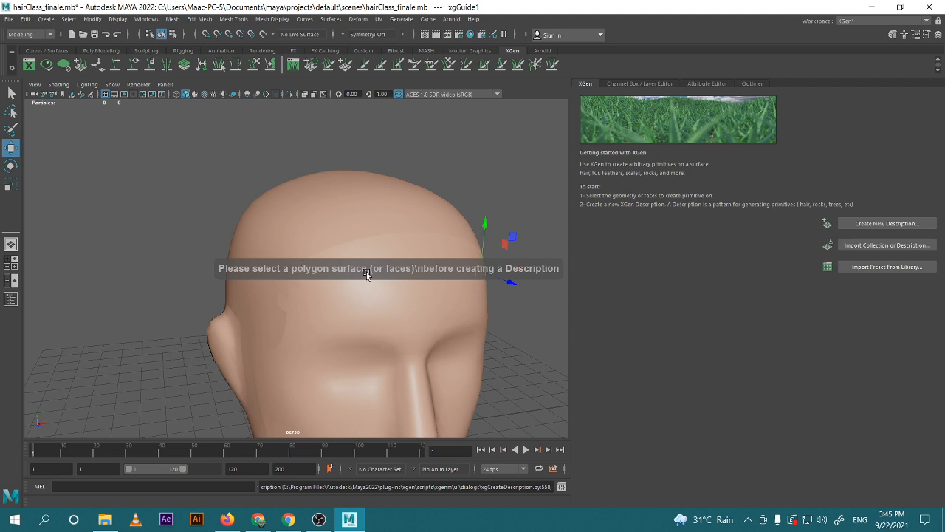
{"action": "left_click", "coordinate": [639, 83]}
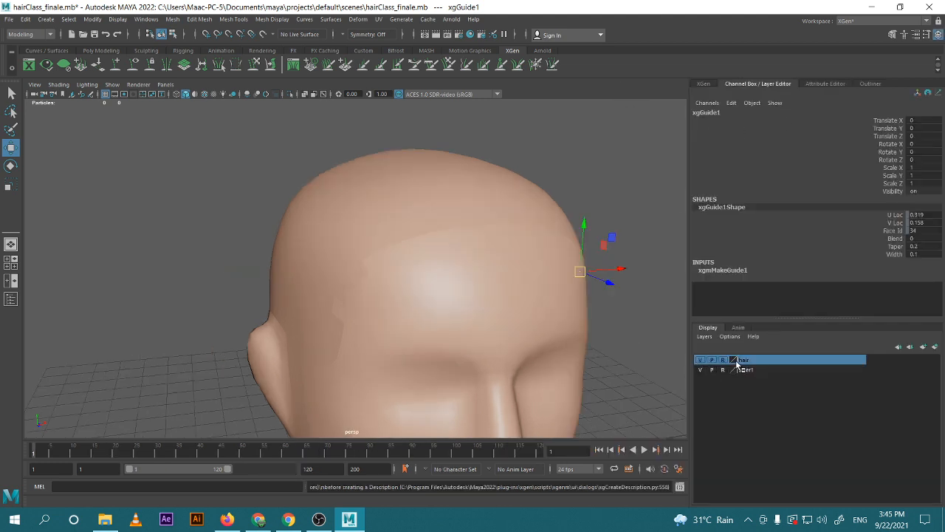
{"action": "left_click", "coordinate": [606, 184]}
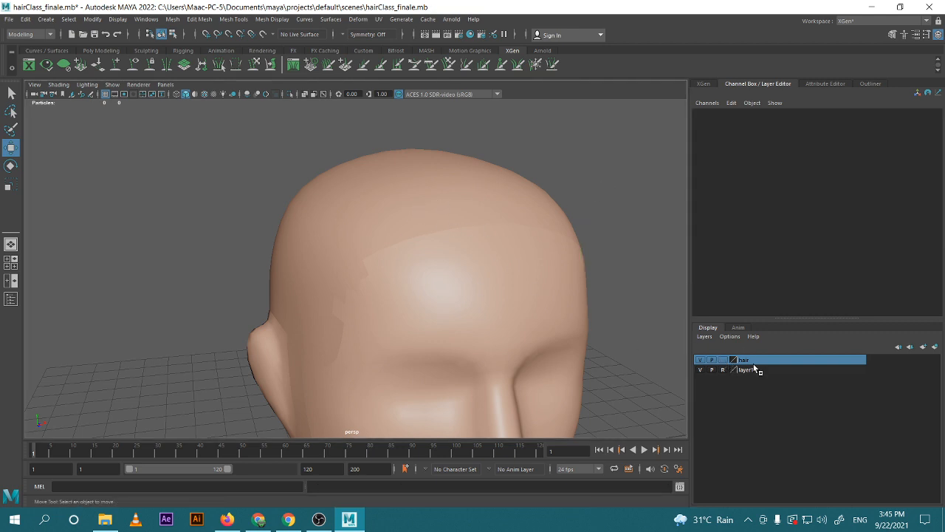
{"action": "left_click", "coordinate": [724, 361]}
{"action": "left_click", "coordinate": [740, 371]}
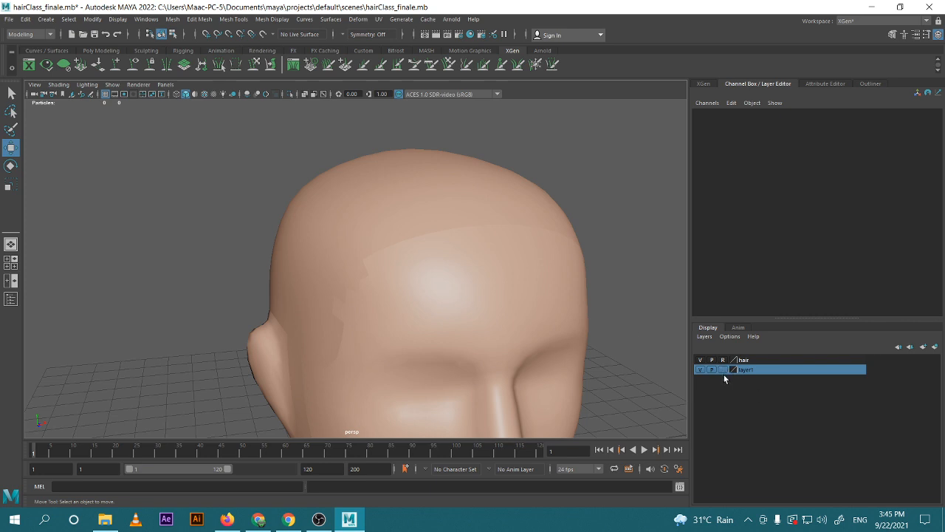
{"action": "left_click", "coordinate": [479, 202]}
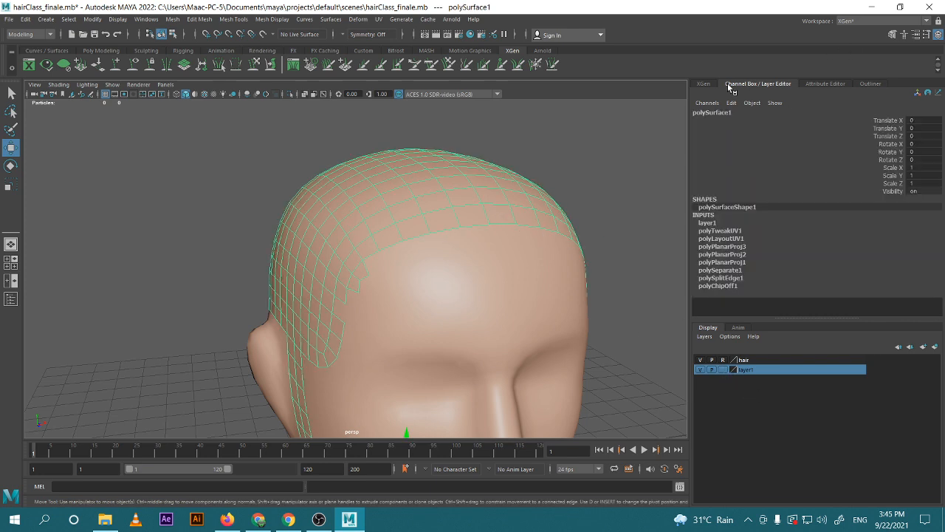
Create a spline XGen description named description in a new collection named collection, generated randomly across the surface and controlled by placing and shaping guides
{"action": "left_click", "coordinate": [704, 84]}
{"action": "left_click", "coordinate": [867, 228]}
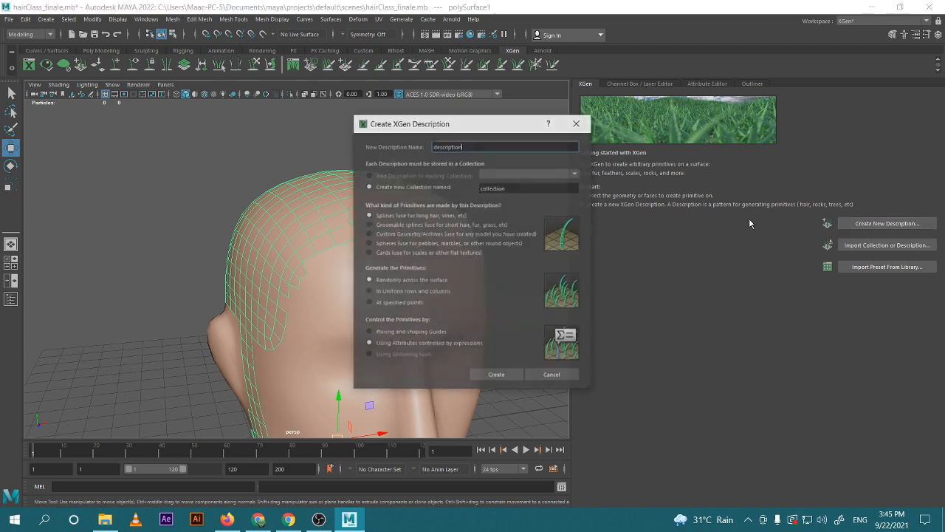
{"action": "left_click", "coordinate": [387, 188]}
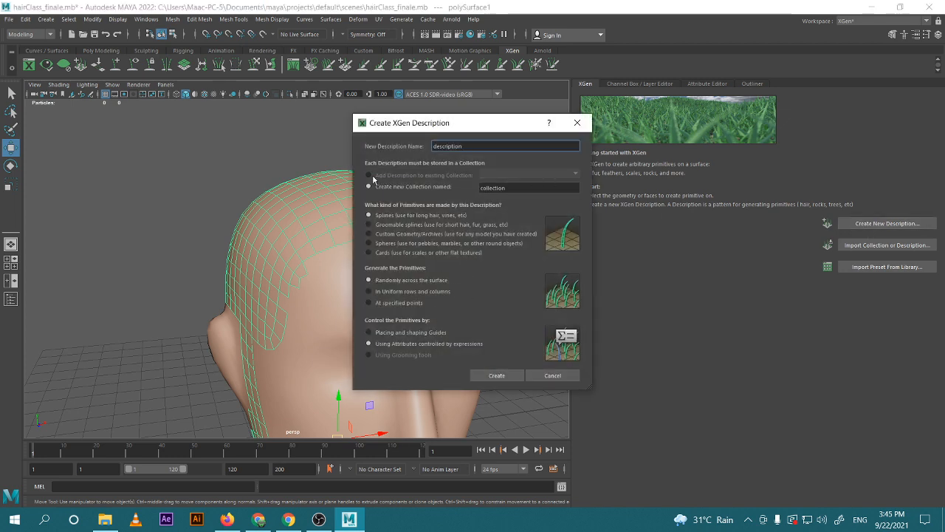
{"action": "left_click", "coordinate": [517, 188]}
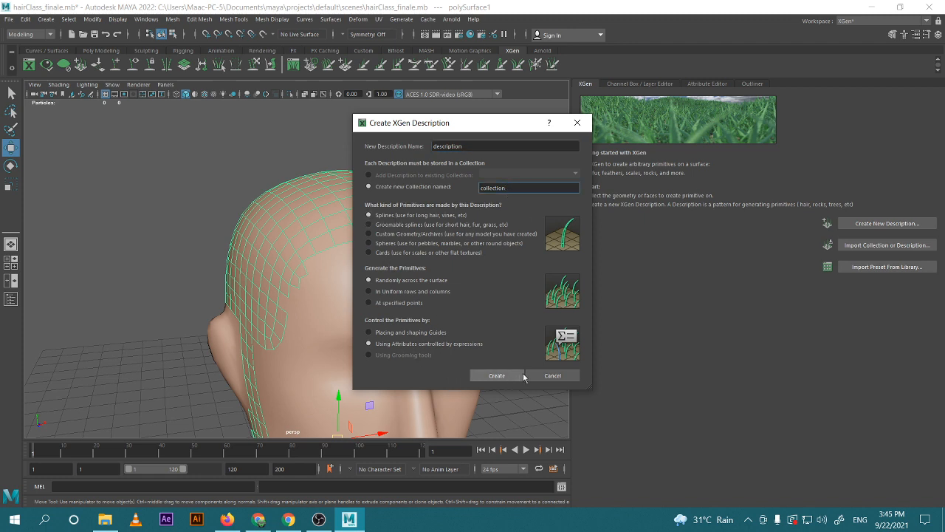
{"action": "left_click", "coordinate": [420, 332]}
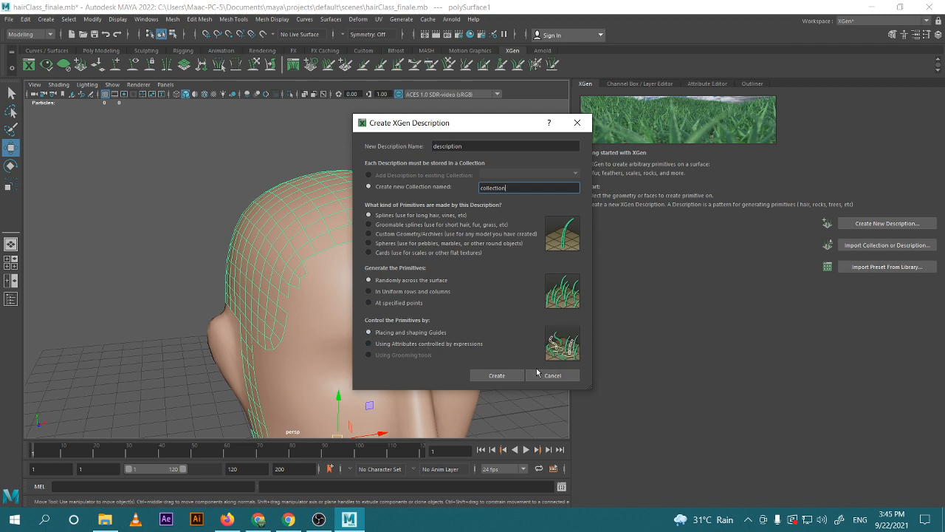
{"action": "left_click", "coordinate": [496, 375]}
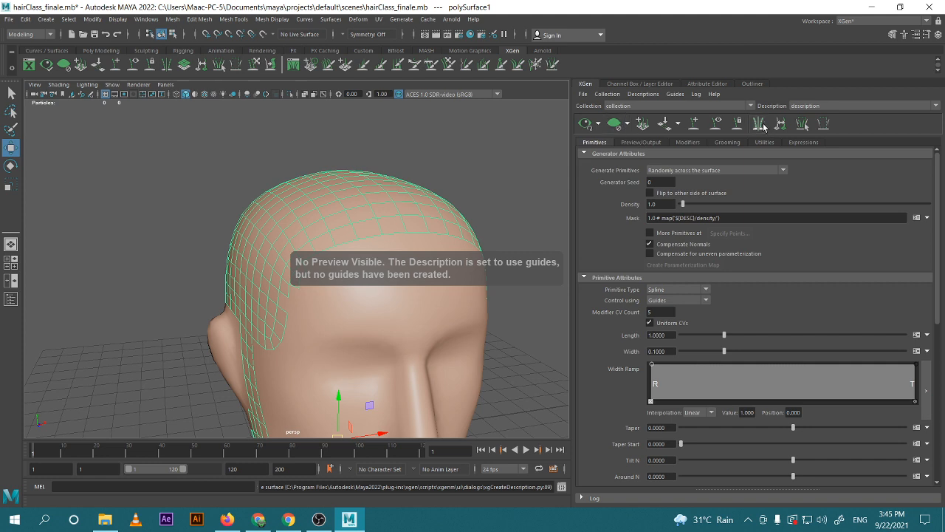
Check the available collections and descriptions, inspect the existing guides under description0001, and preview the new description
{"action": "left_click", "coordinate": [743, 106]}
{"action": "left_click", "coordinate": [859, 107]}
{"action": "left_click", "coordinate": [858, 106]}
{"action": "left_click", "coordinate": [657, 85]}
{"action": "left_click", "coordinate": [705, 84]}
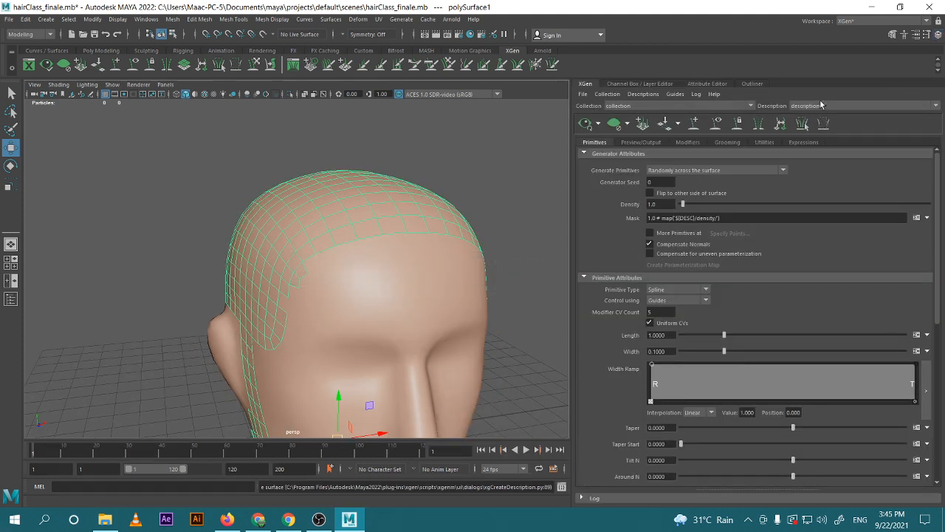
{"action": "left_click", "coordinate": [707, 83]}
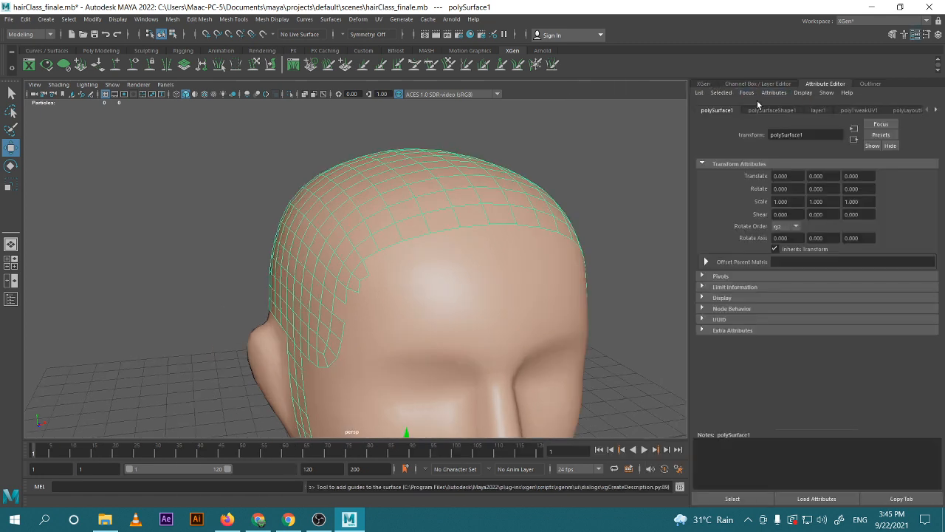
{"action": "left_click", "coordinate": [865, 83]}
{"action": "left_click", "coordinate": [744, 184]}
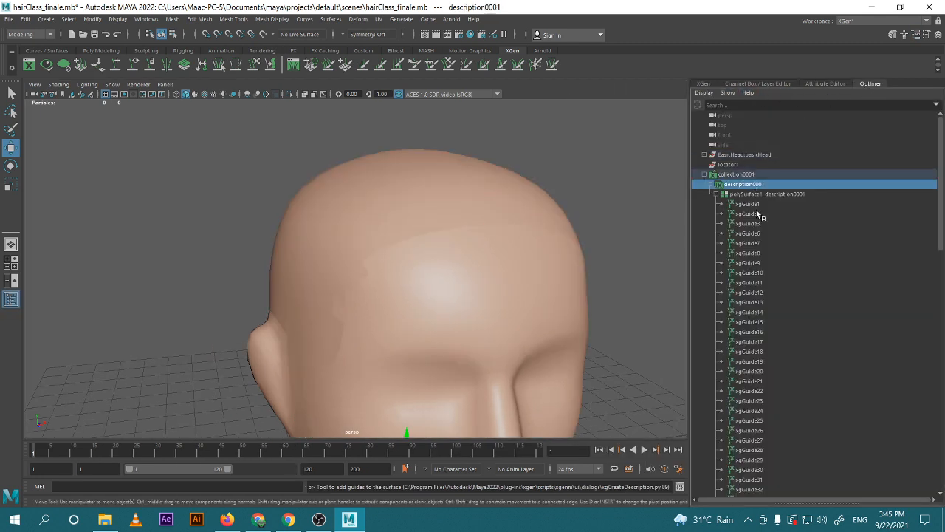
{"action": "left_click", "coordinate": [747, 214]}
{"action": "left_click", "coordinate": [747, 253]}
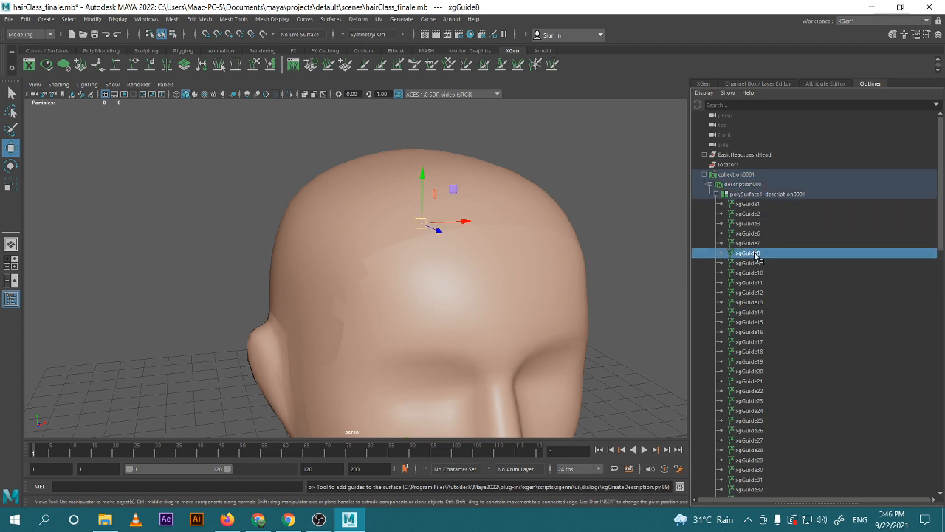
{"action": "left_click", "coordinate": [703, 84]}
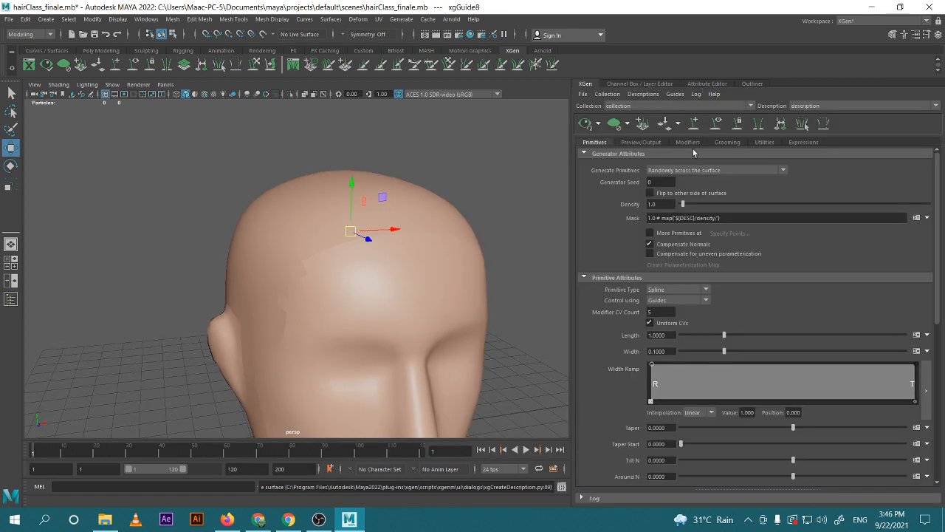
{"action": "left_click", "coordinate": [586, 124]}
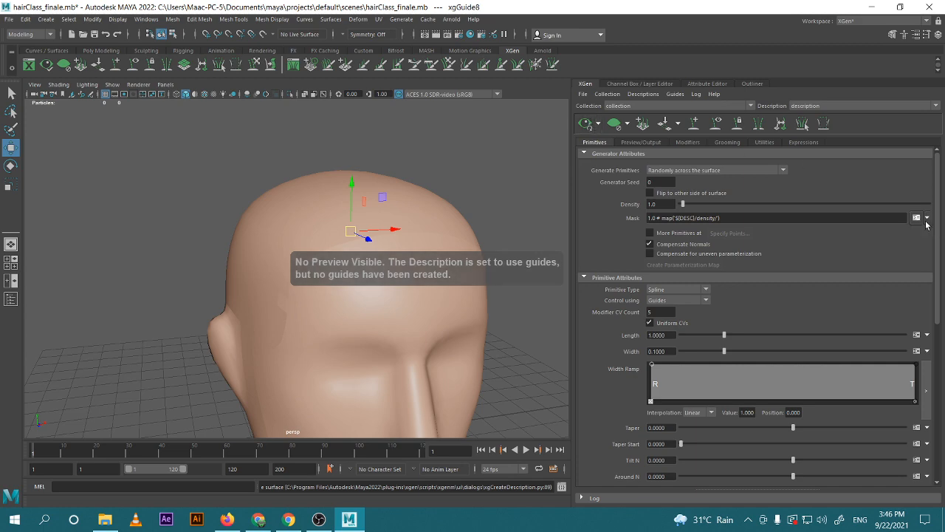
Add the scalp and beard surface to layer1 and set that display layer to reference mode
{"action": "left_click_drag", "start_coordinate": [417, 324], "coordinate": [580, 302], "text": "alt"}
{"action": "left_click", "coordinate": [467, 217]}
{"action": "left_click", "coordinate": [466, 218]}
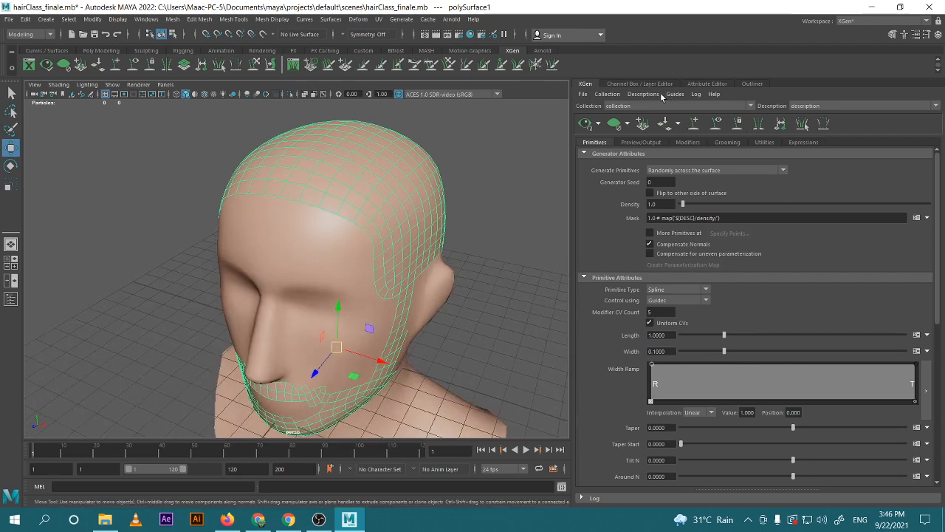
{"action": "left_click", "coordinate": [640, 84]}
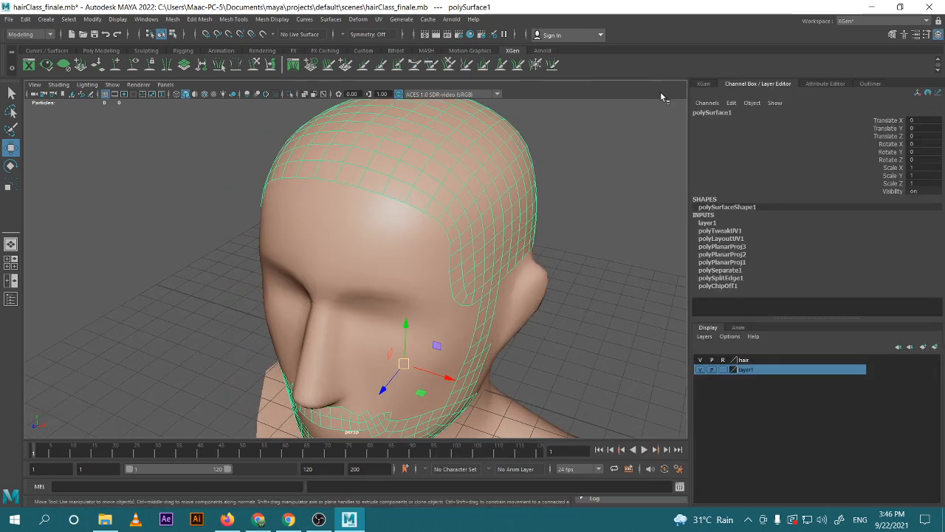
{"action": "left_click", "coordinate": [756, 370]}
{"action": "right_click", "coordinate": [767, 369]}
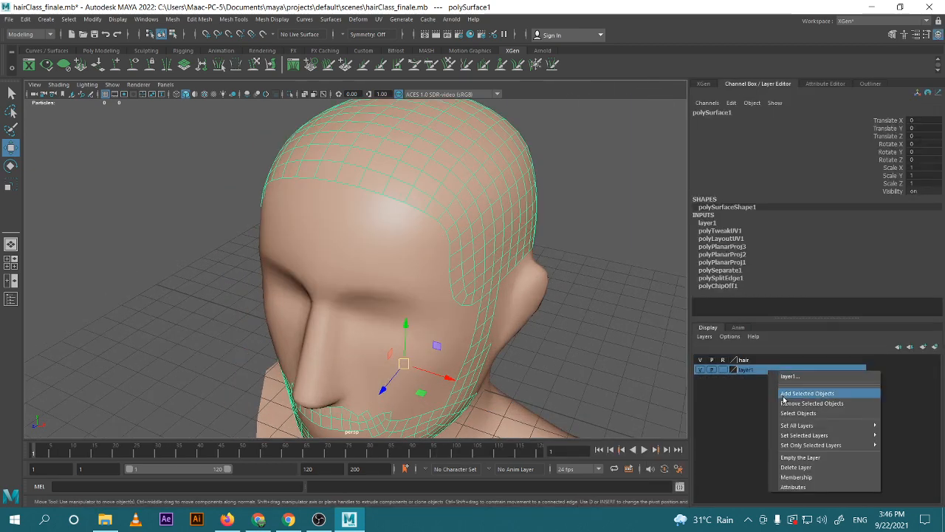
{"action": "left_click", "coordinate": [784, 397]}
{"action": "left_click", "coordinate": [723, 370]}
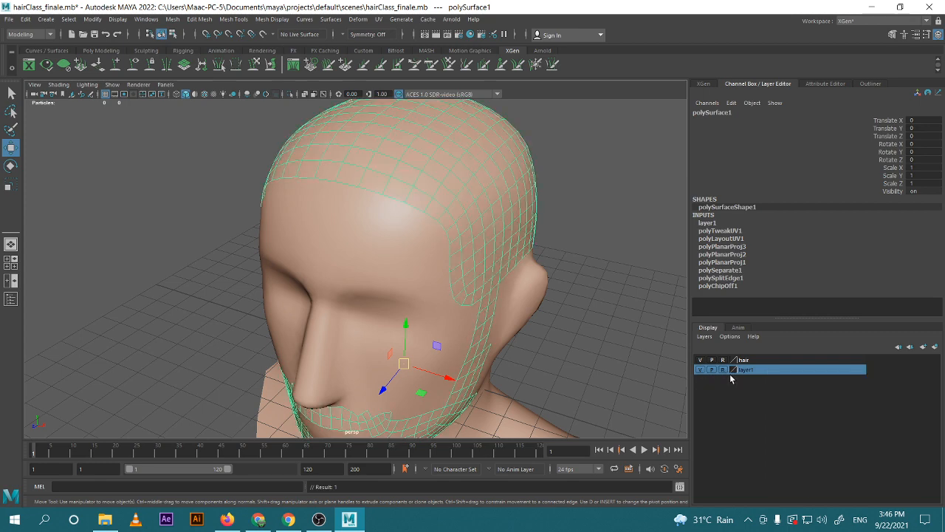
Place the first XGen guides for the description across the upper front and side of the scalp
{"action": "left_click", "coordinate": [618, 301]}
{"action": "left_click_drag", "start_coordinate": [618, 301], "coordinate": [622, 352], "text": "alt"}
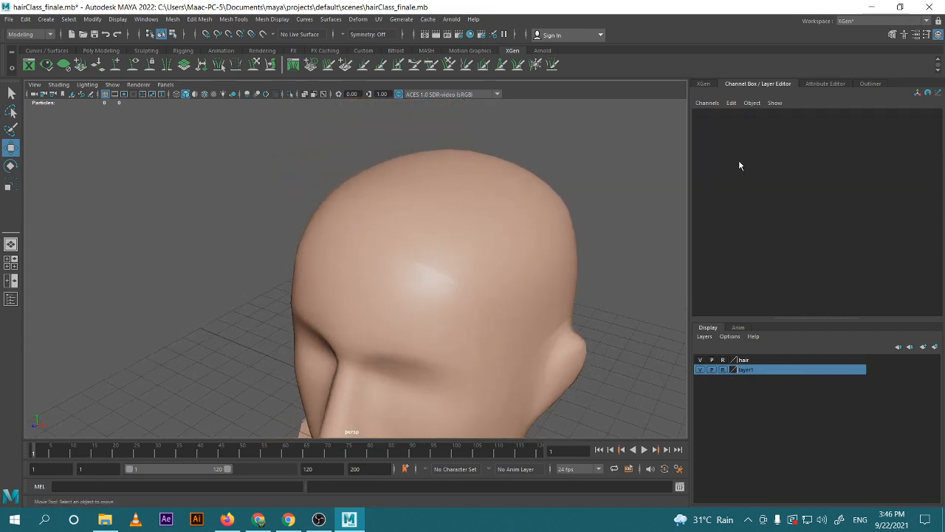
{"action": "left_click", "coordinate": [703, 84]}
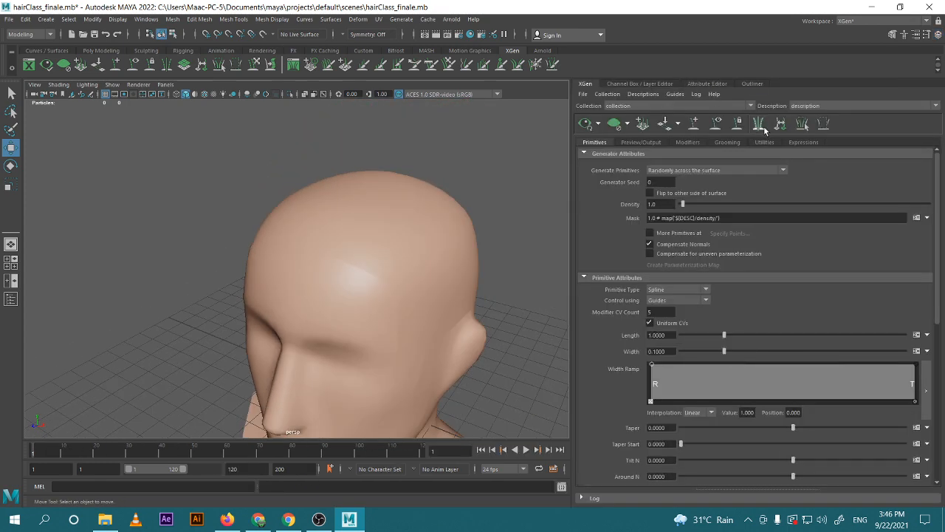
{"action": "left_click", "coordinate": [694, 123]}
{"action": "left_click_drag", "start_coordinate": [451, 244], "coordinate": [418, 185], "text": "alt"}
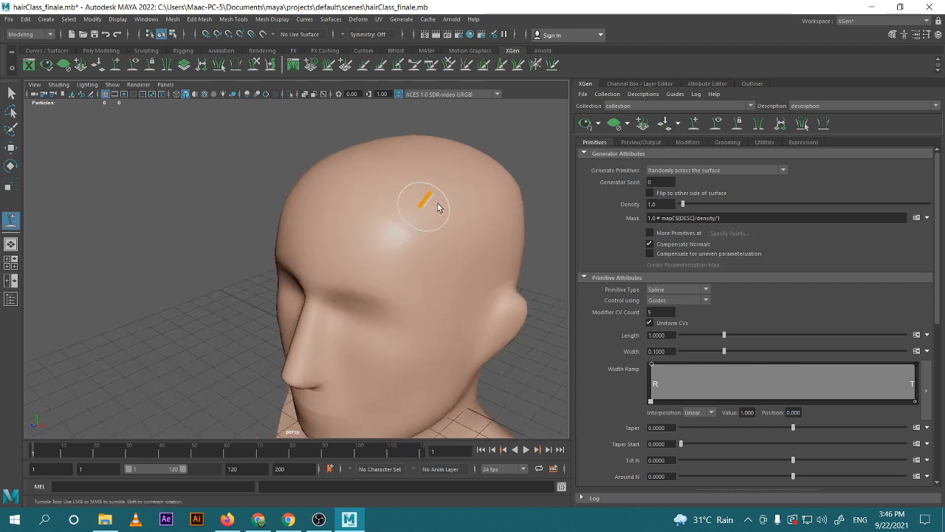
{"action": "left_click", "coordinate": [503, 179]}
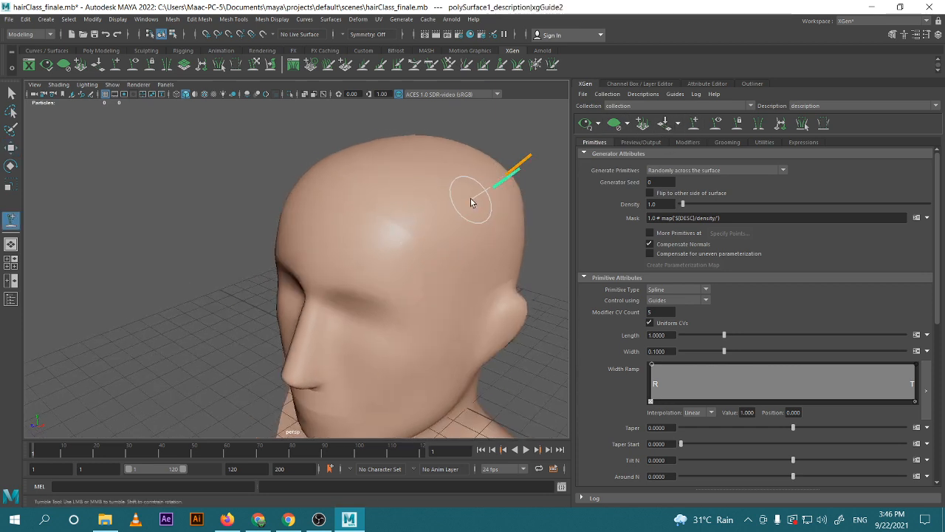
{"action": "left_click", "coordinate": [443, 217]}
{"action": "left_click", "coordinate": [424, 224]}
Add guides above the temple and along the side of the scalp towards the back of the head
{"action": "left_click_drag", "start_coordinate": [447, 259], "coordinate": [405, 225], "text": "alt"}
{"action": "left_click", "coordinate": [395, 172]}
{"action": "left_click", "coordinate": [426, 179]}
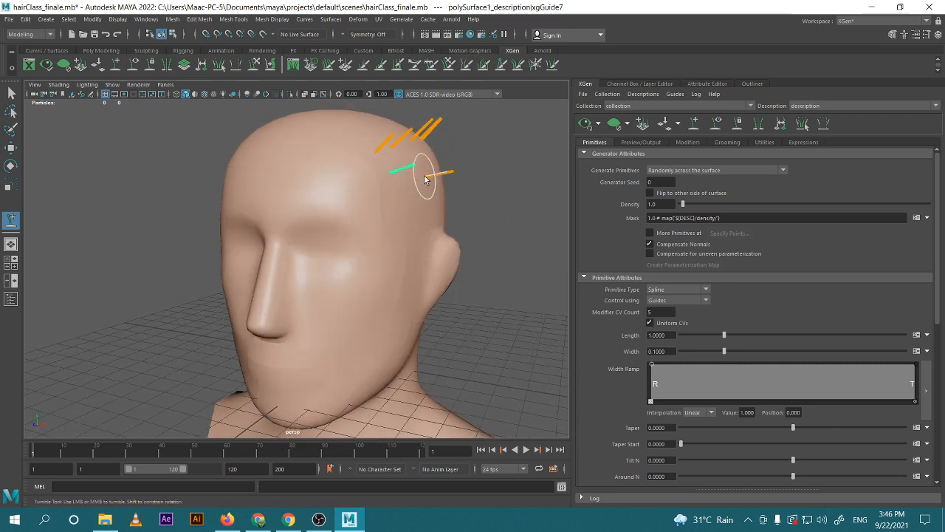
{"action": "left_click_drag", "start_coordinate": [452, 201], "coordinate": [419, 208], "text": "alt"}
{"action": "left_click", "coordinate": [427, 181]}
{"action": "left_click", "coordinate": [470, 164]}
Place a row of guides above the ear and fill the gaps between the existing guides on the side of the scalp
{"action": "left_click_drag", "start_coordinate": [499, 200], "coordinate": [453, 211], "text": "alt"}
{"action": "left_click", "coordinate": [409, 224]}
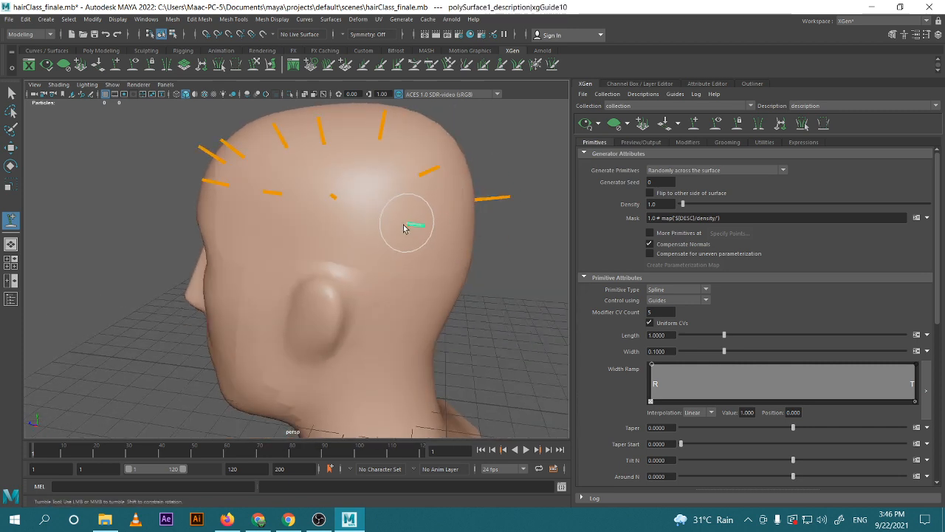
{"action": "left_click", "coordinate": [337, 236]}
{"action": "left_click", "coordinate": [281, 236]}
{"action": "left_click", "coordinate": [230, 231]}
{"action": "left_click", "coordinate": [312, 156]}
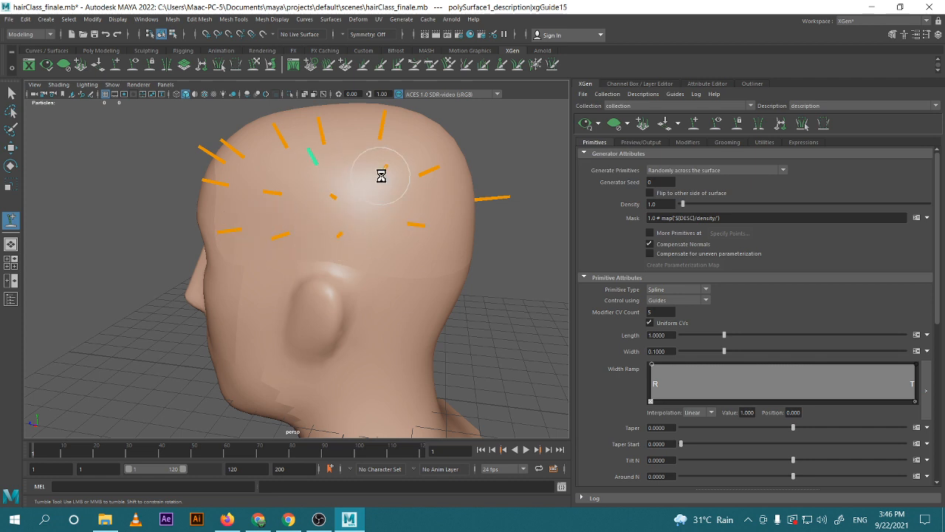
{"action": "left_click", "coordinate": [385, 170]}
{"action": "left_click", "coordinate": [368, 211]}
{"action": "left_click", "coordinate": [262, 164]}
Continue placing guides onto the back of the head and its upper rear side
{"action": "left_click_drag", "start_coordinate": [392, 214], "coordinate": [318, 204], "text": "alt"}
{"action": "left_click", "coordinate": [242, 271]}
{"action": "left_click", "coordinate": [228, 203]}
{"action": "left_click", "coordinate": [210, 171]}
{"action": "left_click", "coordinate": [191, 155]}
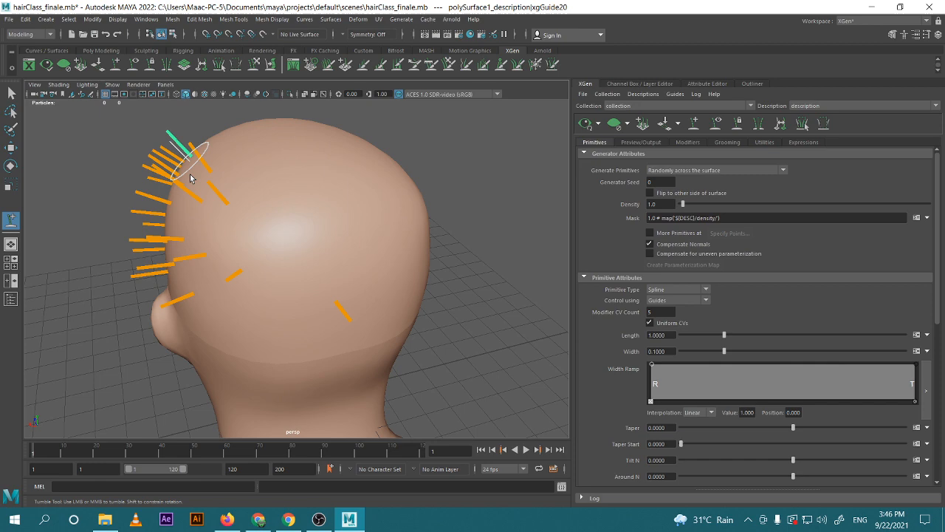
{"action": "left_click", "coordinate": [228, 222]}
{"action": "left_click", "coordinate": [235, 259]}
{"action": "left_click_drag", "start_coordinate": [235, 259], "coordinate": [380, 264], "text": "alt"}
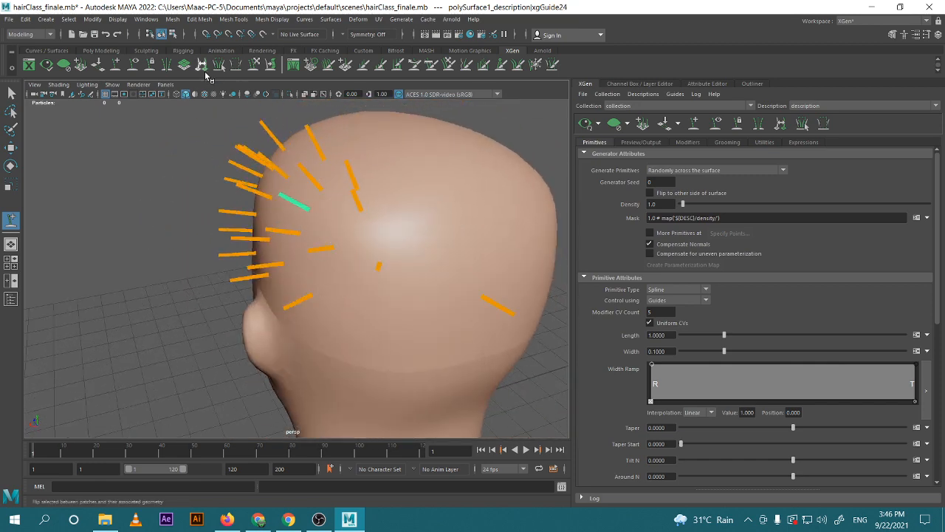
Bend a guide at the back of the head with the guide sculpting tool
{"action": "left_click", "coordinate": [253, 64]}
{"action": "left_click_drag", "start_coordinate": [317, 180], "coordinate": [302, 186], "text": "alt"}
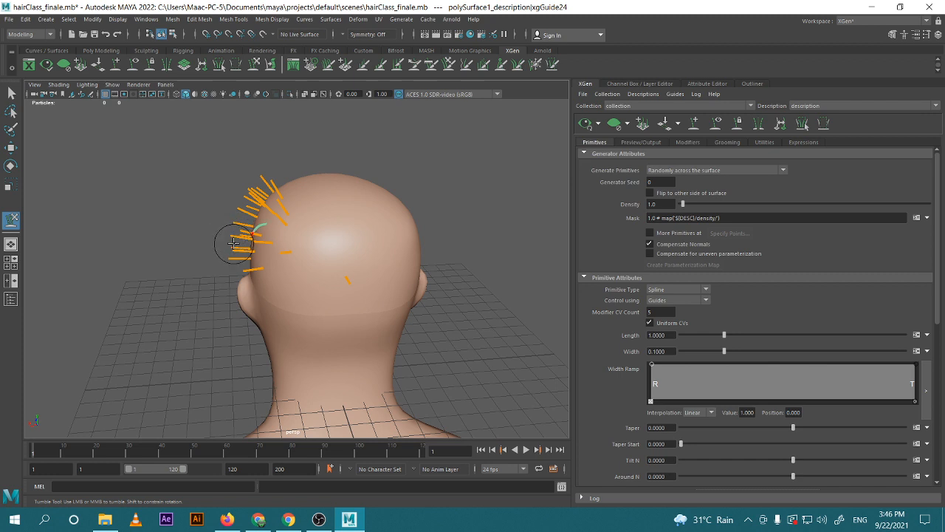
{"action": "right_click_drag", "start_coordinate": [232, 233], "coordinate": [252, 274], "text": "alt"}
{"action": "left_click_drag", "start_coordinate": [251, 274], "coordinate": [338, 269], "text": "alt"}
{"action": "key", "text": "w"}
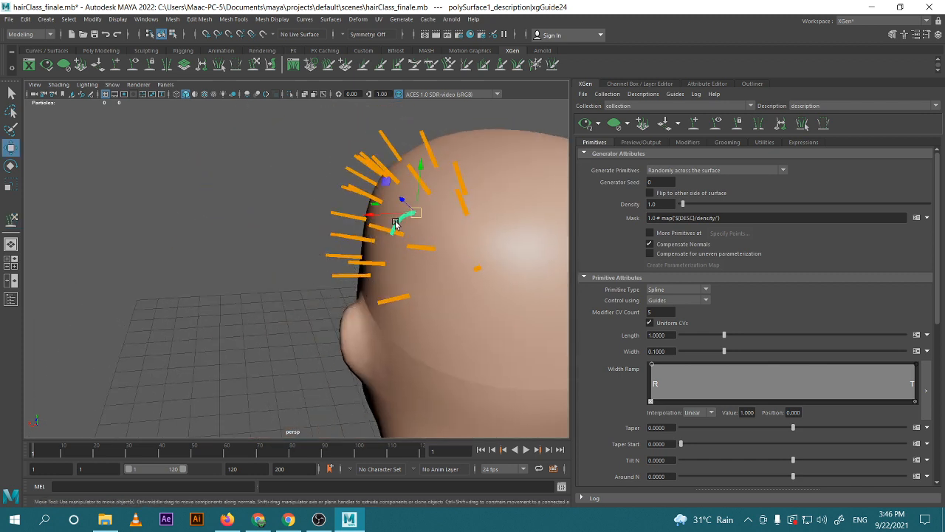
Select the guides on the side and back of the scalp and bend them to lie closer to the head
{"action": "right_click_drag", "start_coordinate": [396, 224], "coordinate": [444, 225]}
{"action": "left_click_drag", "start_coordinate": [444, 225], "coordinate": [310, 221], "text": "alt"}
{"action": "left_click_drag", "start_coordinate": [250, 152], "coordinate": [416, 305]}
{"action": "left_click_drag", "start_coordinate": [248, 135], "coordinate": [351, 223]}
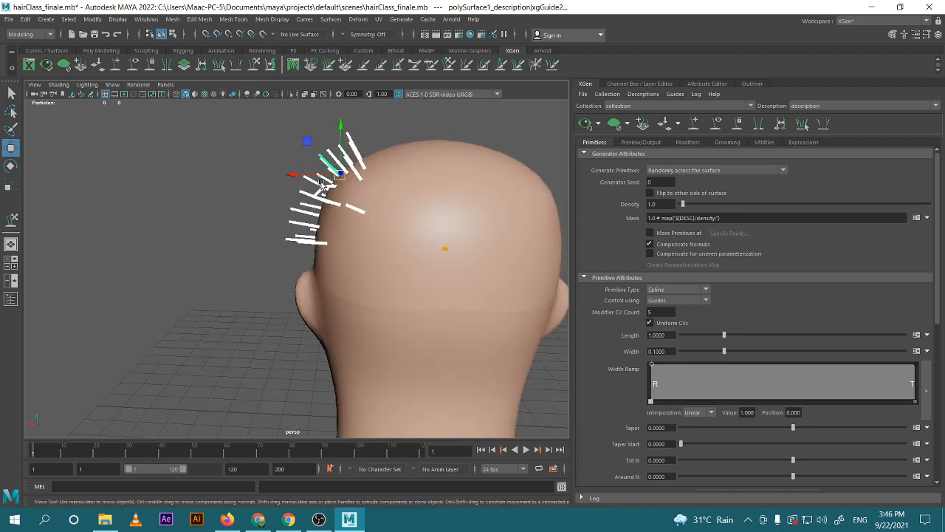
{"action": "right_click_drag", "start_coordinate": [321, 183], "coordinate": [269, 187]}
{"action": "left_click", "coordinate": [233, 218]}
{"action": "left_click_drag", "start_coordinate": [295, 214], "coordinate": [469, 233], "text": "alt"}
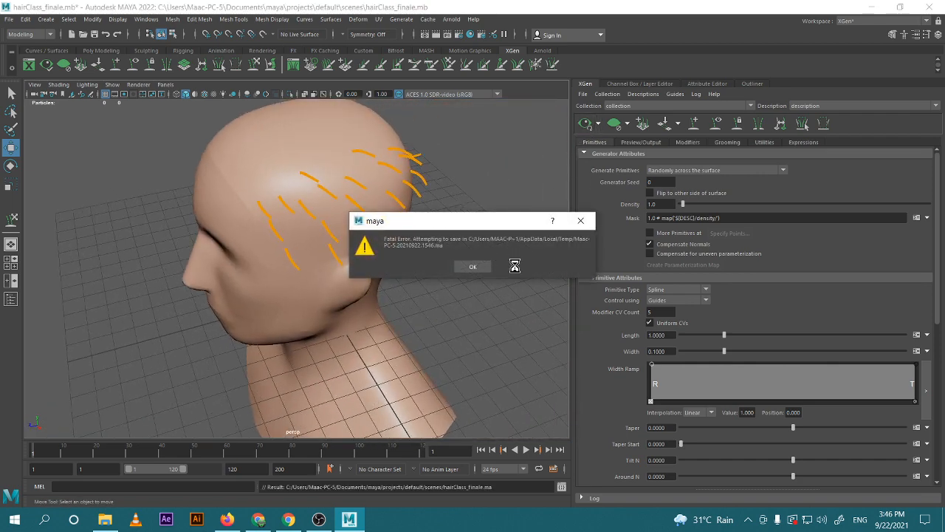
Dismiss the fatal error message and close the crash report without sending it
{"action": "left_click", "coordinate": [475, 266]}
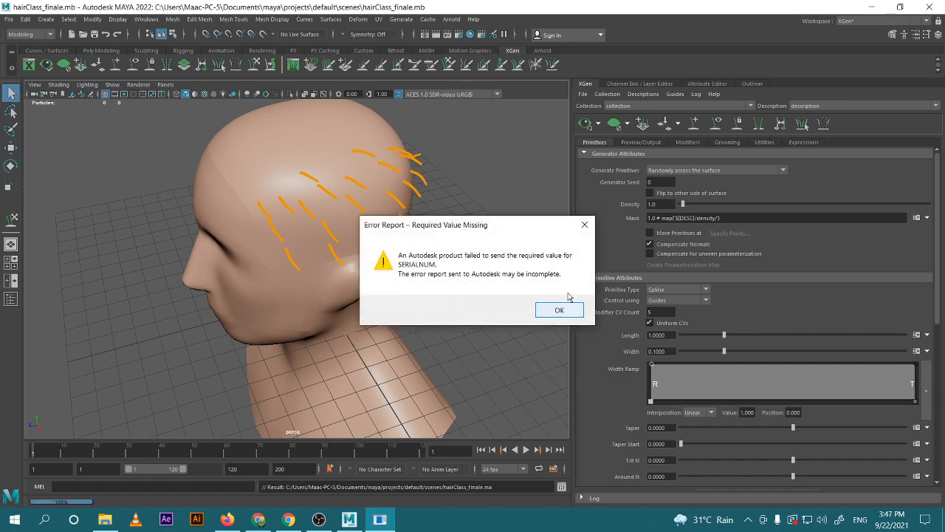
{"action": "left_click", "coordinate": [559, 310]}
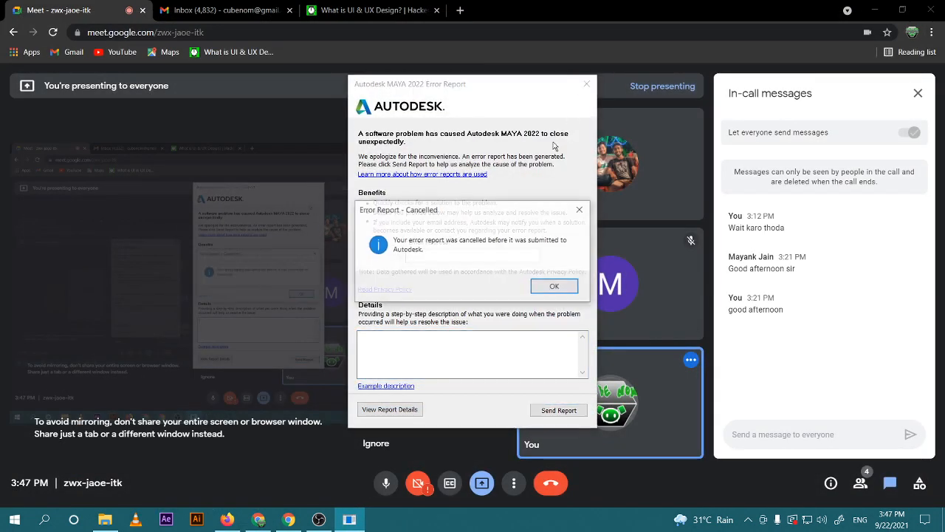
{"action": "left_click", "coordinate": [554, 285]}
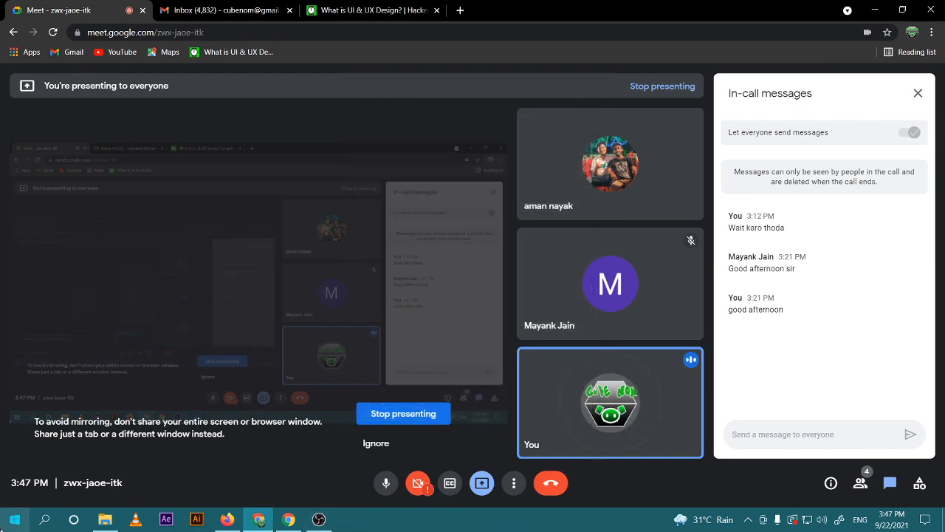
Search for maya in Windows and launch Maya 2022 again
{"action": "key", "text": "super"}
{"action": "type", "text": "maya"}
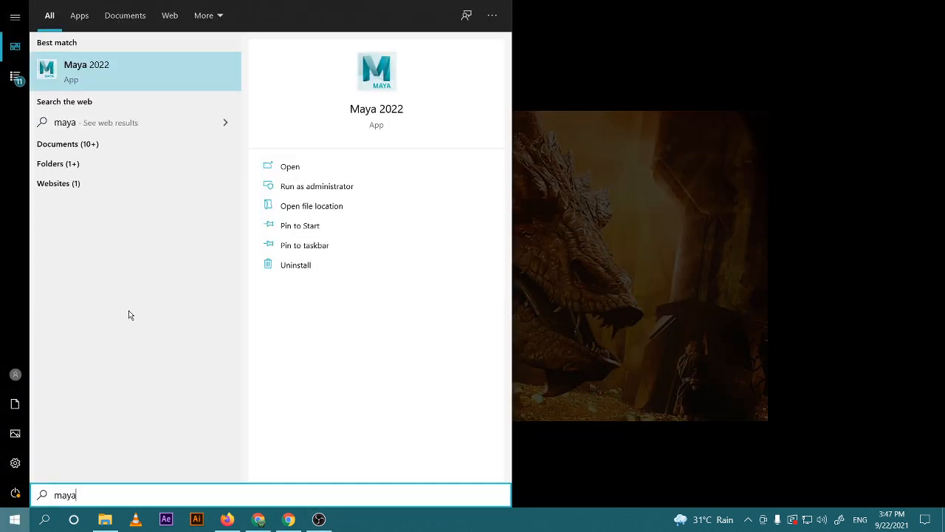
{"action": "left_click", "coordinate": [125, 83]}
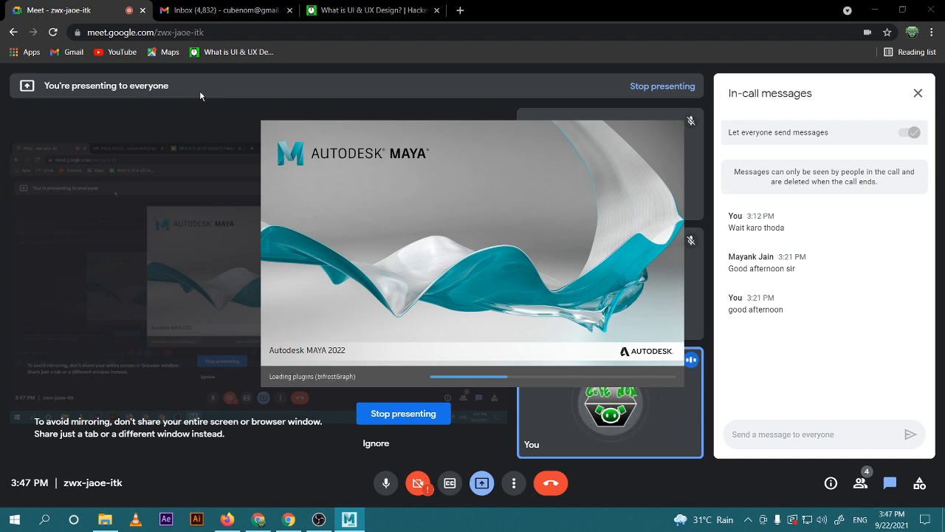
Open the Windows %temp% folder in a maximized File Explorer window
{"action": "left_click", "coordinate": [14, 519]}
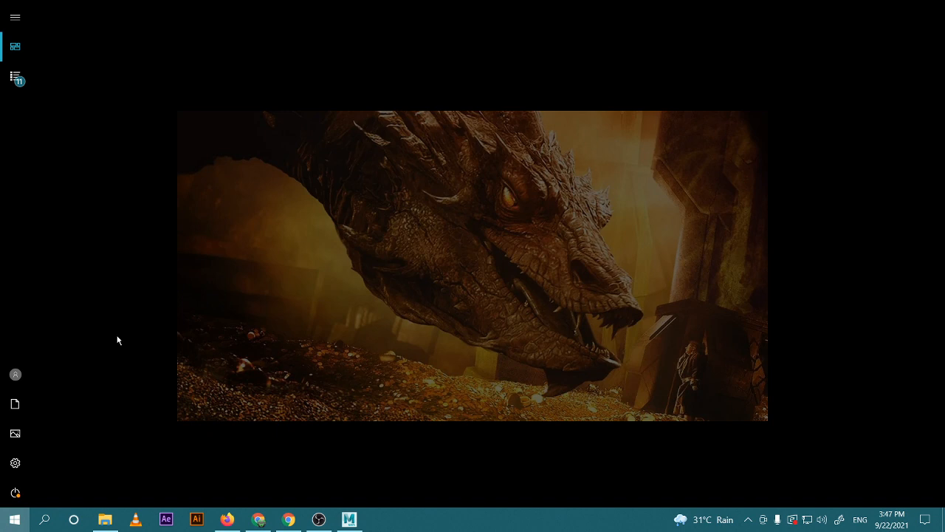
{"action": "type", "text": "%temp"}
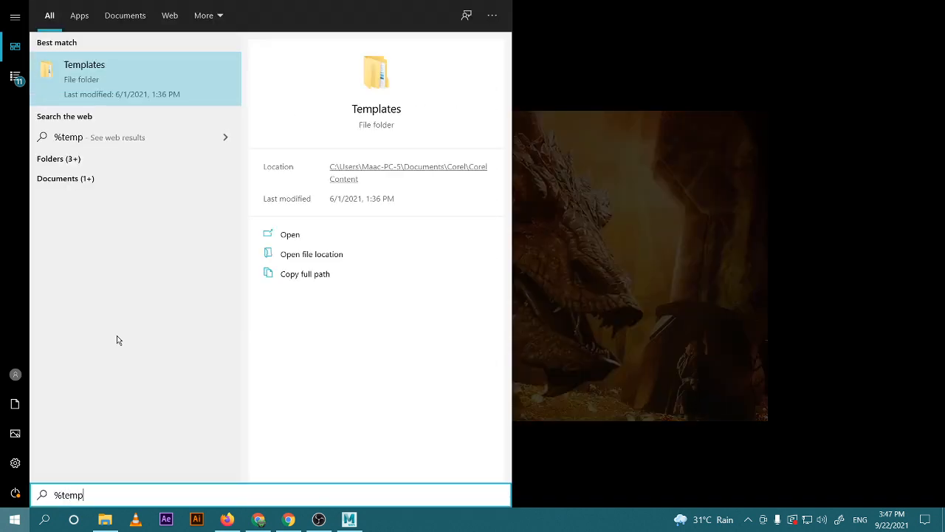
{"action": "type", "text": "%"}
{"action": "key", "text": "Return"}
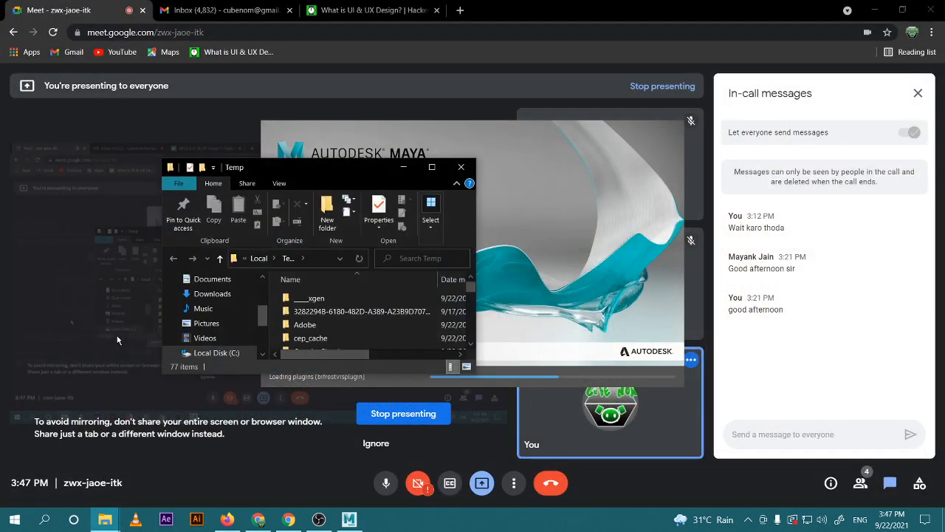
{"action": "left_click", "coordinate": [431, 166]}
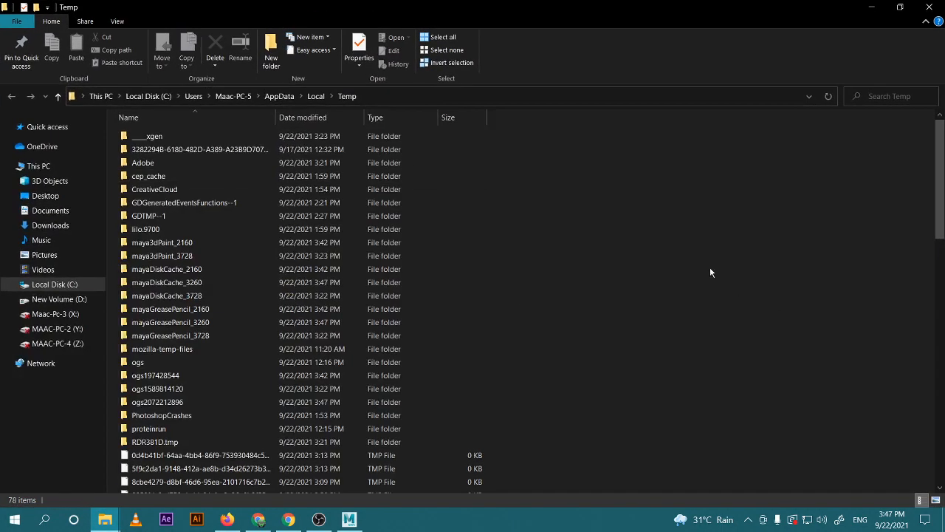
Permanently delete all items in the Temp folder, skipping every file in use, and close the folder window
{"action": "key", "text": "ctrl+a"}
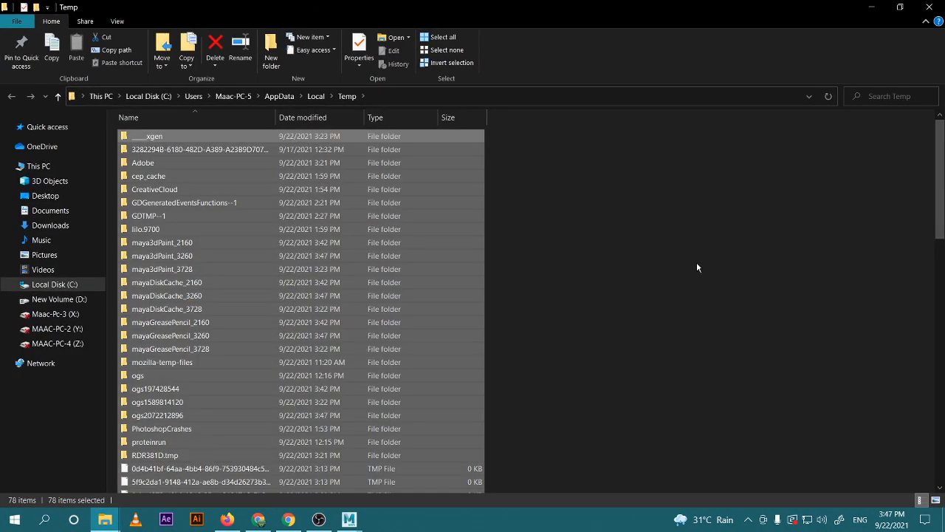
{"action": "key", "text": "shift+Delete"}
{"action": "key", "text": "Return"}
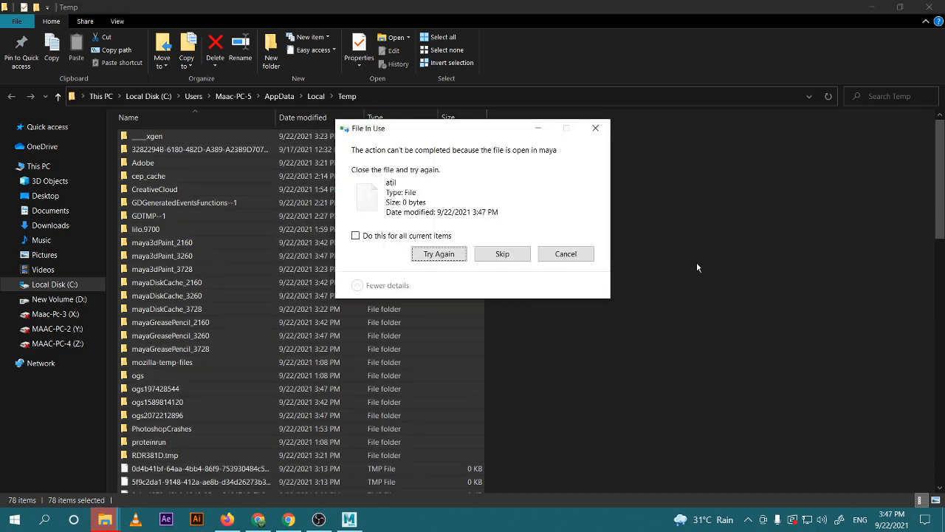
{"action": "left_click", "coordinate": [499, 253]}
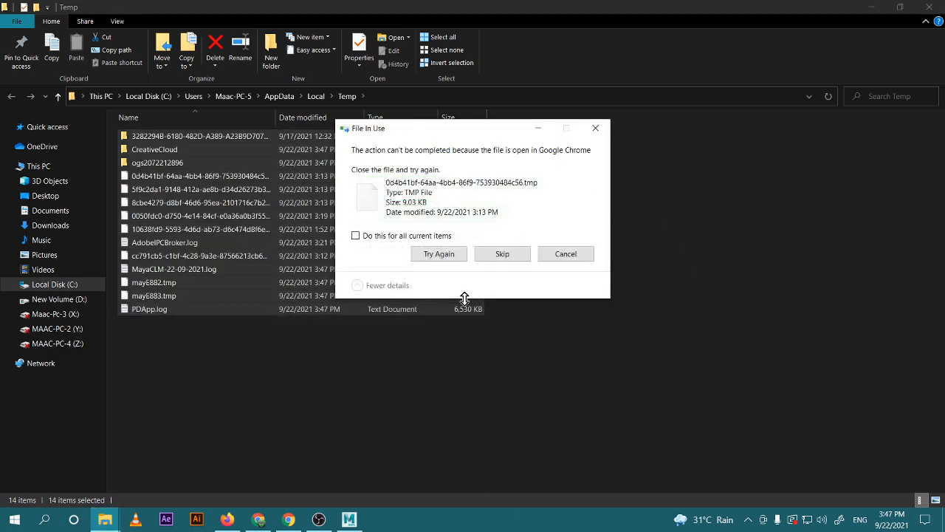
{"action": "left_click", "coordinate": [566, 254]}
{"action": "left_click", "coordinate": [410, 236]}
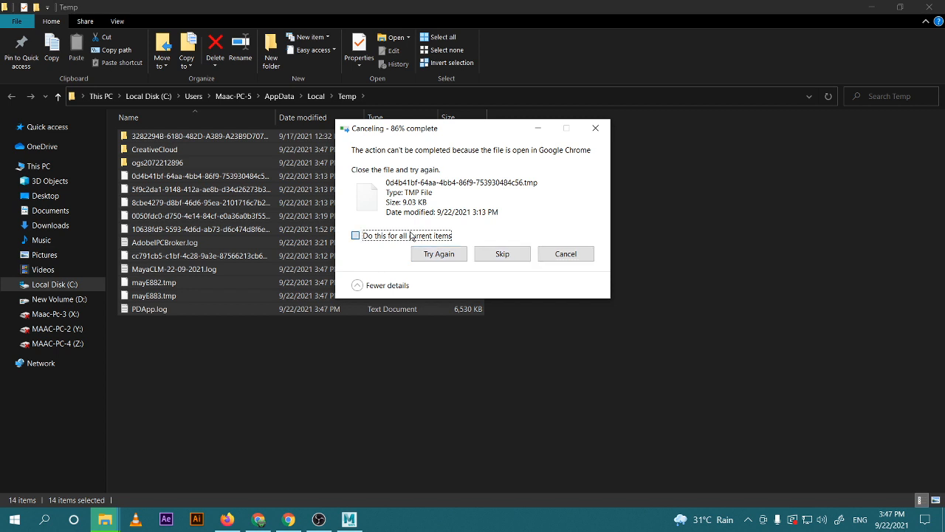
{"action": "left_click", "coordinate": [500, 253]}
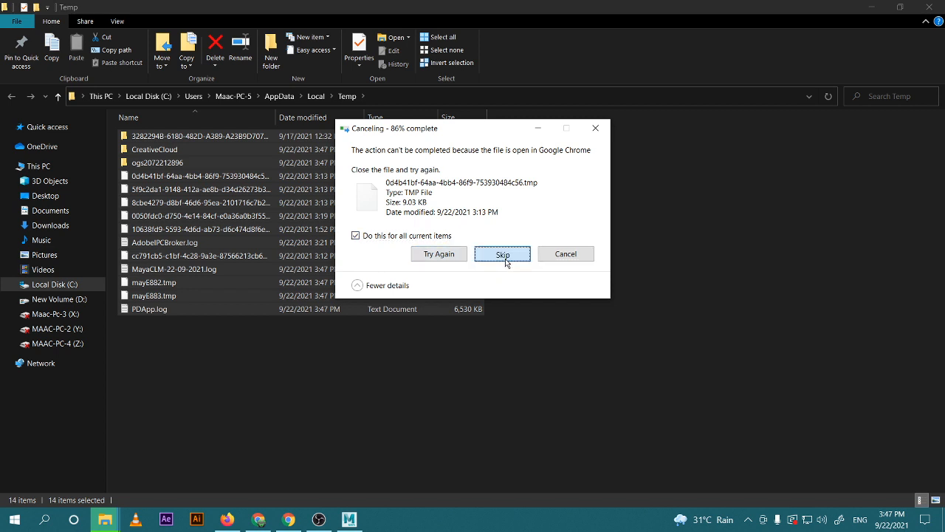
{"action": "left_click", "coordinate": [503, 254]}
{"action": "left_click", "coordinate": [682, 321]}
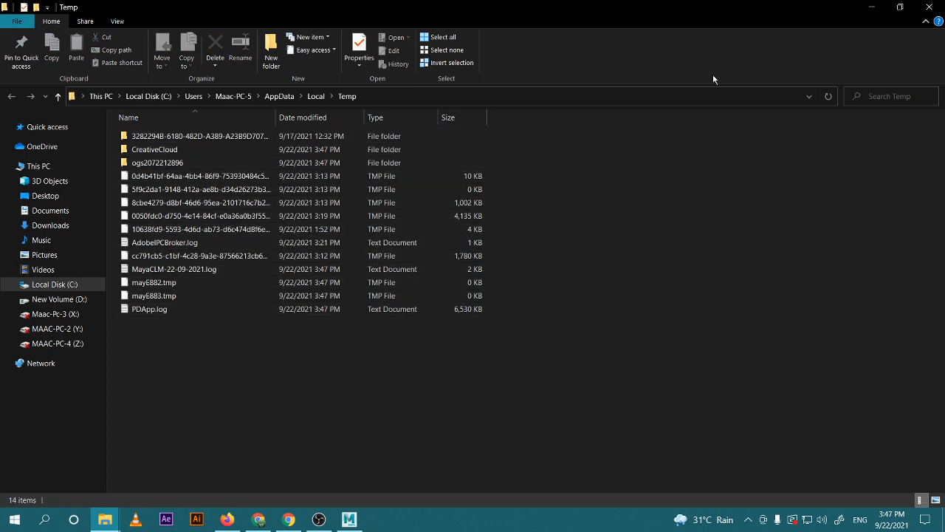
{"action": "left_click", "coordinate": [929, 7]}
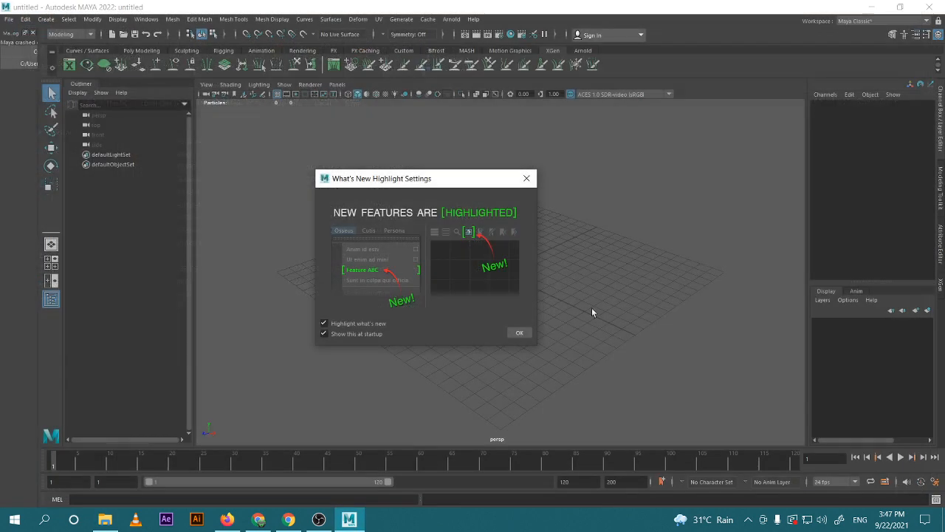
Dismiss the new features highlight dialog and open the scene hairClass_finale.0001.mb
{"action": "left_click", "coordinate": [517, 332]}
{"action": "left_click", "coordinate": [7, 19]}
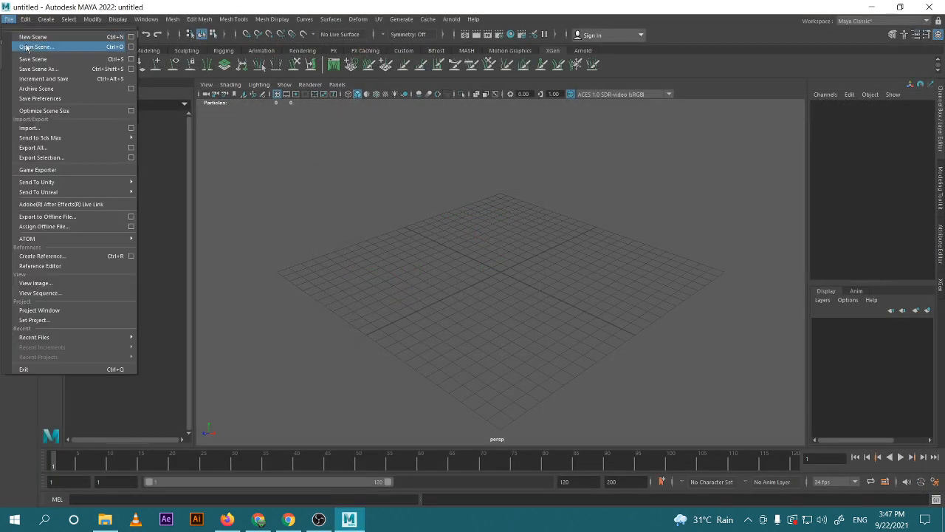
{"action": "left_click", "coordinate": [22, 48]}
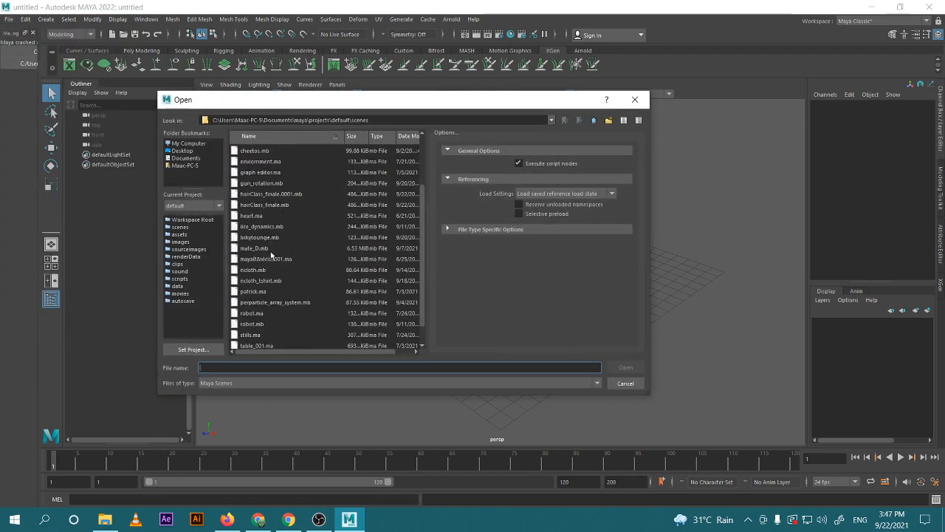
{"action": "left_click", "coordinate": [270, 205]}
{"action": "left_click", "coordinate": [313, 194]}
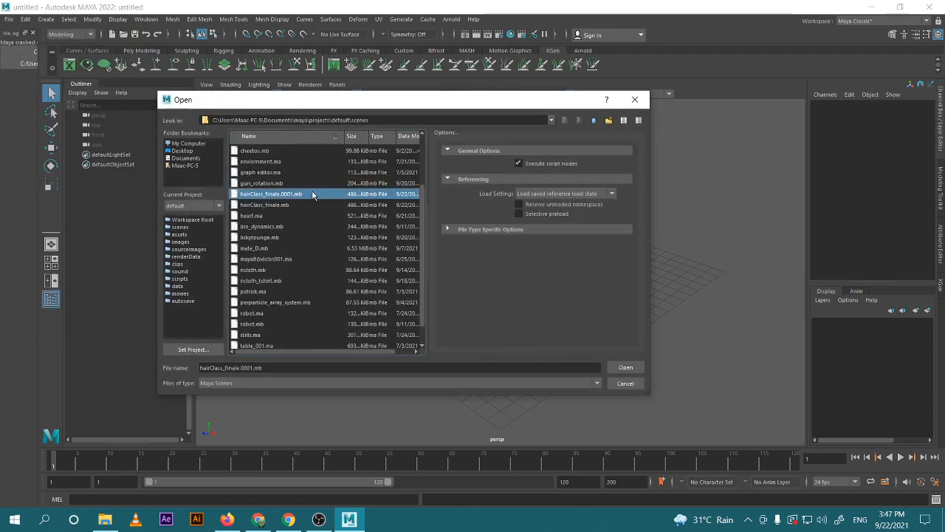
{"action": "left_click", "coordinate": [625, 367]}
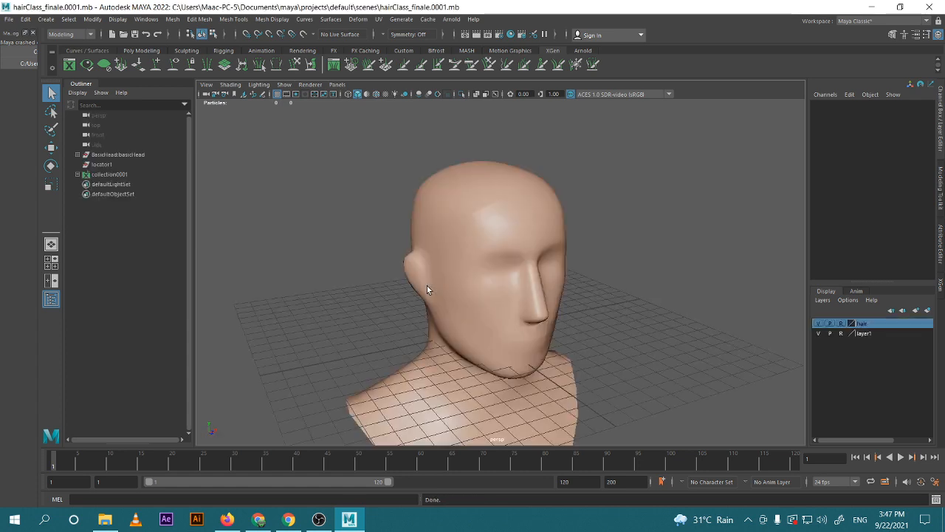
Delete the existing XGen collection collection0001 from the scene
{"action": "left_click_drag", "start_coordinate": [540, 222], "coordinate": [521, 227], "text": "alt"}
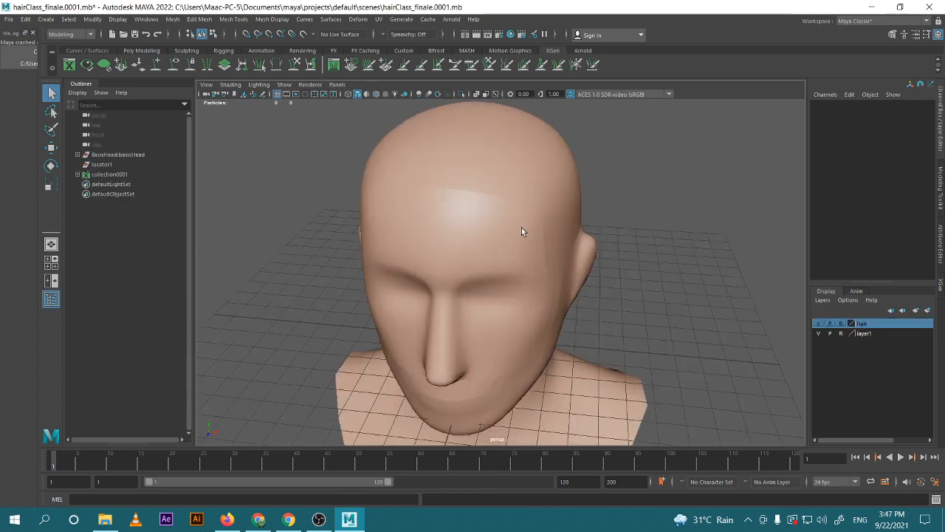
{"action": "right_click_drag", "start_coordinate": [640, 245], "coordinate": [559, 258], "text": "alt"}
{"action": "left_click", "coordinate": [109, 175]}
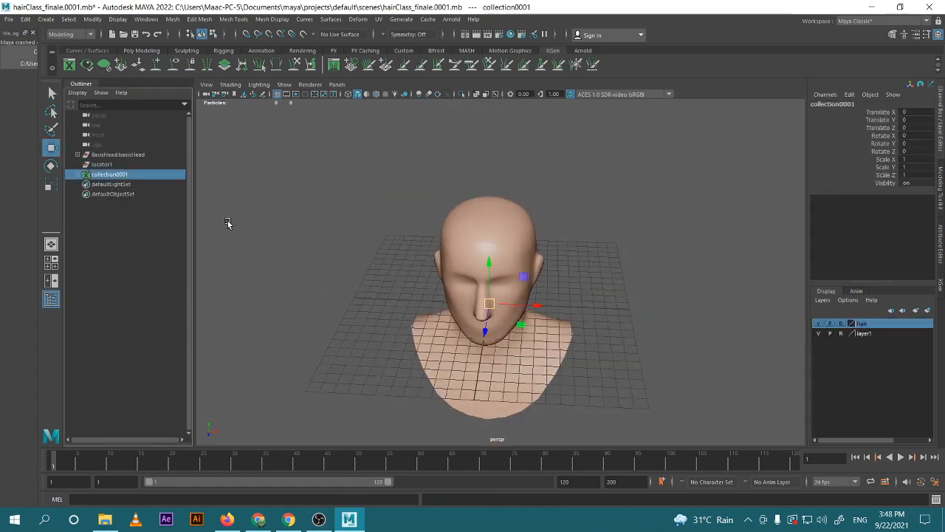
{"action": "key", "text": "Delete"}
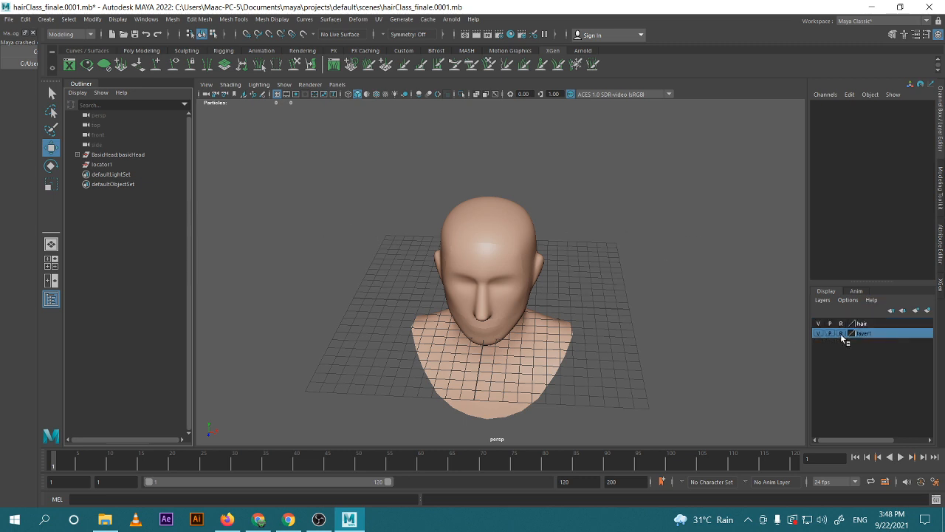
Select the scalp surface on the head, switch to the XGen workspace and close the Maya Crash Log panel
{"action": "left_click", "coordinate": [492, 226]}
{"action": "key", "text": "f"}
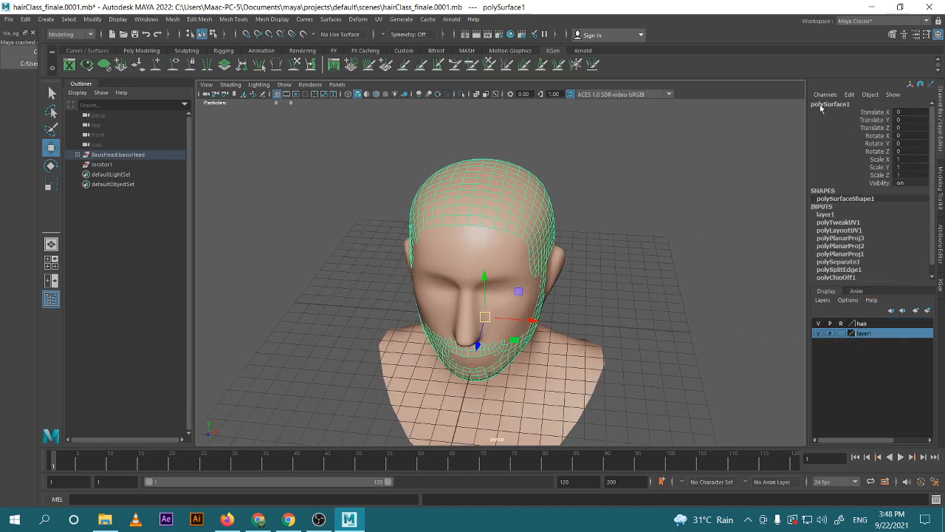
{"action": "left_click", "coordinate": [860, 21]}
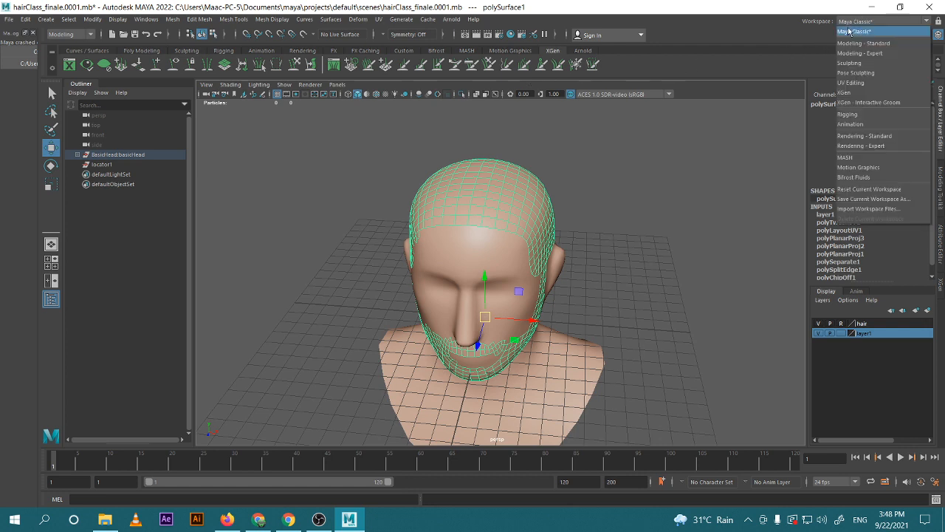
{"action": "left_click", "coordinate": [845, 92]}
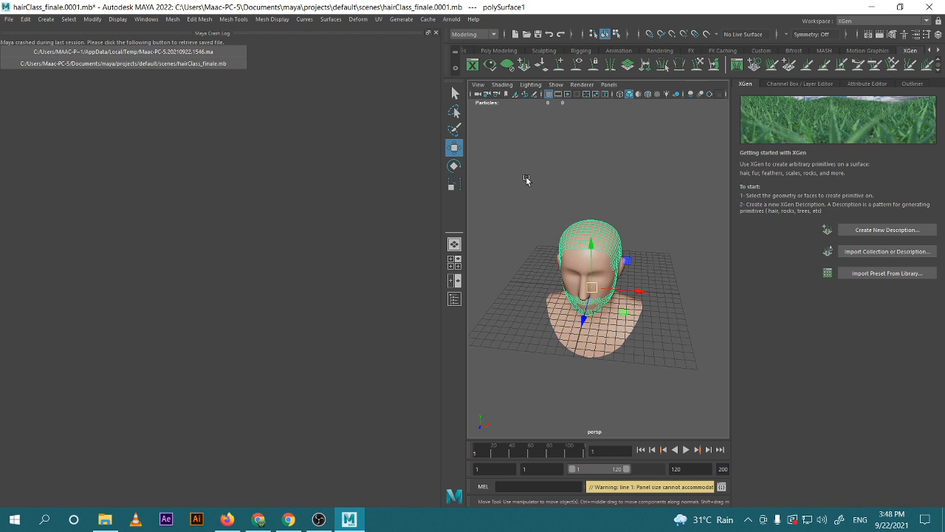
{"action": "left_click", "coordinate": [437, 34]}
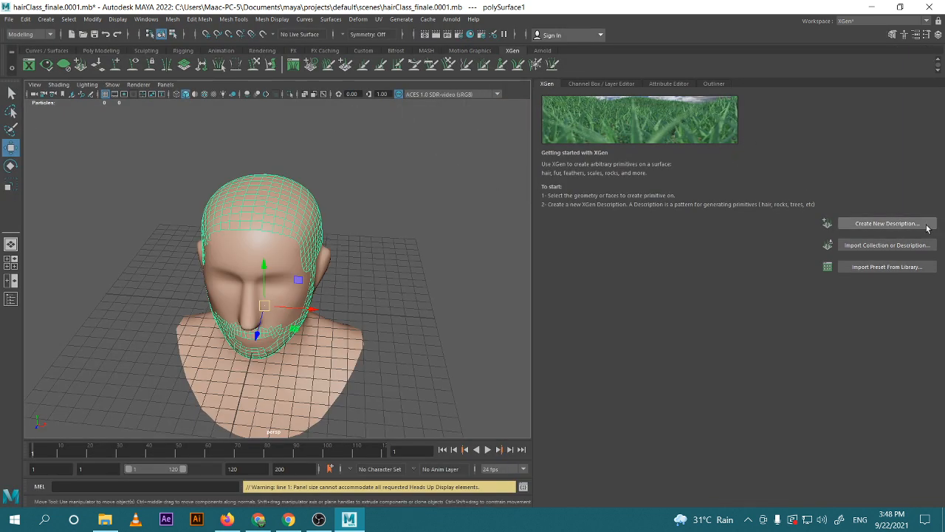
Create XGen description1 in collection1 with splines placed randomly across the scalp, controlled by placing and shaping guides
{"action": "left_click", "coordinate": [887, 223]}
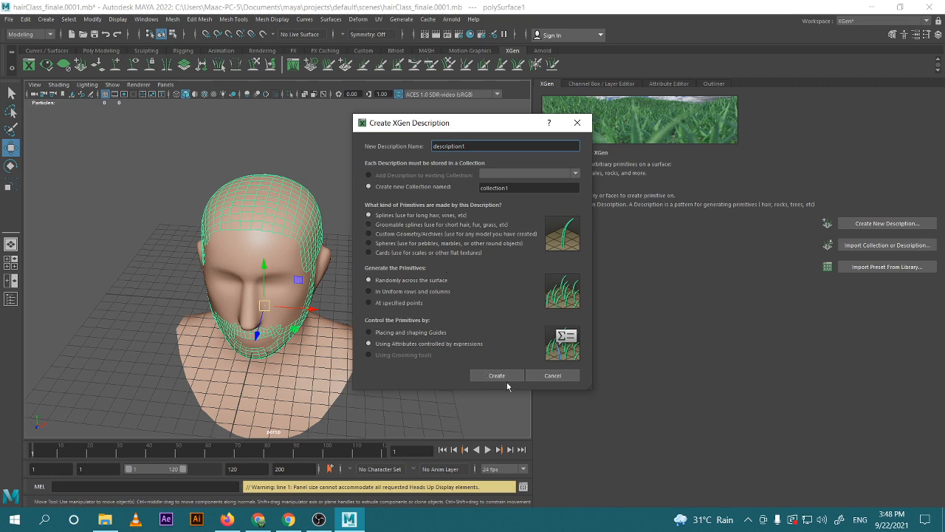
{"action": "left_click", "coordinate": [429, 333]}
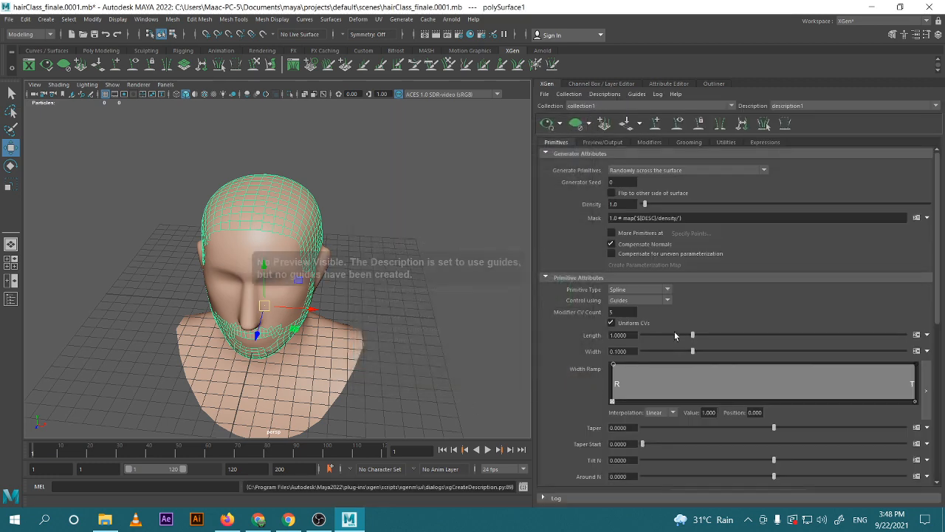
{"action": "scroll", "coordinate": [382, 241], "scroll_direction": "up", "scroll_amount": 4}
{"action": "scroll", "coordinate": [382, 241], "scroll_direction": "down", "scroll_amount": 2}
{"action": "left_click_drag", "start_coordinate": [402, 226], "coordinate": [462, 225], "text": "alt"}
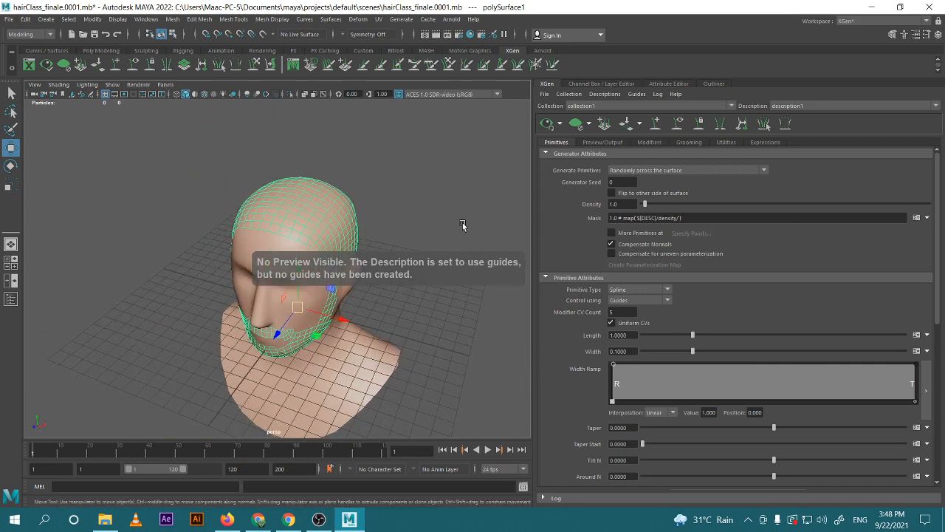
Place a row of four guides along the middle of the scalp from the crown towards the forehead and preview the hair
{"action": "left_click", "coordinate": [654, 127]}
{"action": "left_click_drag", "start_coordinate": [446, 180], "coordinate": [379, 222], "text": "alt"}
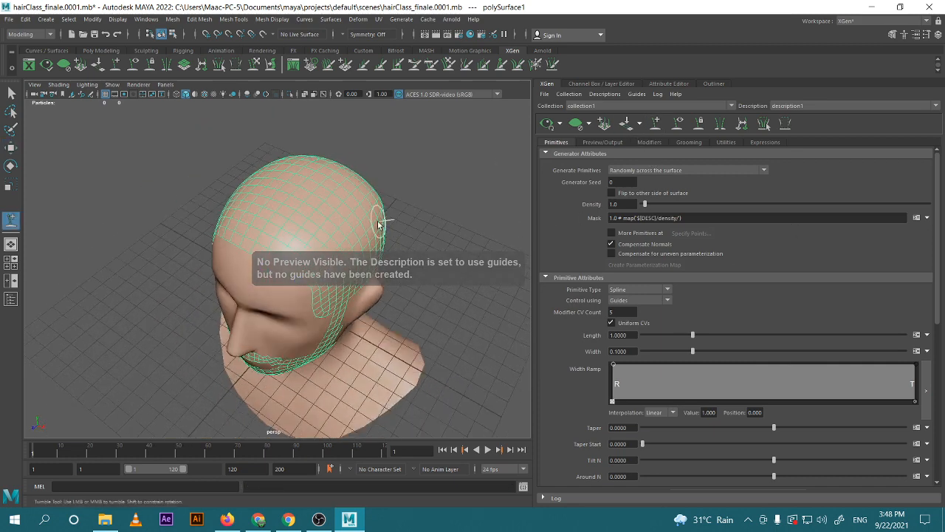
{"action": "left_click", "coordinate": [331, 173]}
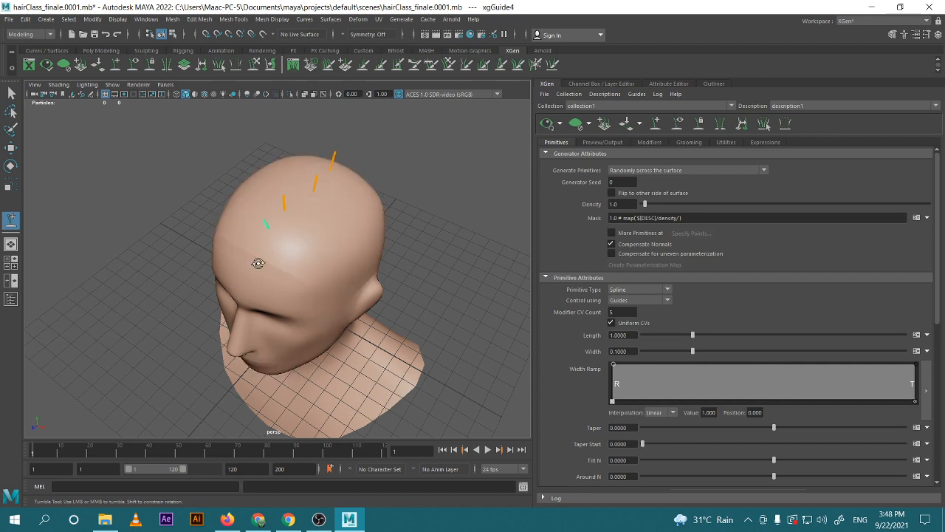
{"action": "left_click_drag", "start_coordinate": [258, 263], "coordinate": [294, 230], "text": "alt"}
{"action": "scroll", "coordinate": [364, 184], "scroll_direction": "up", "scroll_amount": 5}
{"action": "left_click_drag", "start_coordinate": [365, 186], "coordinate": [371, 208], "text": "alt"}
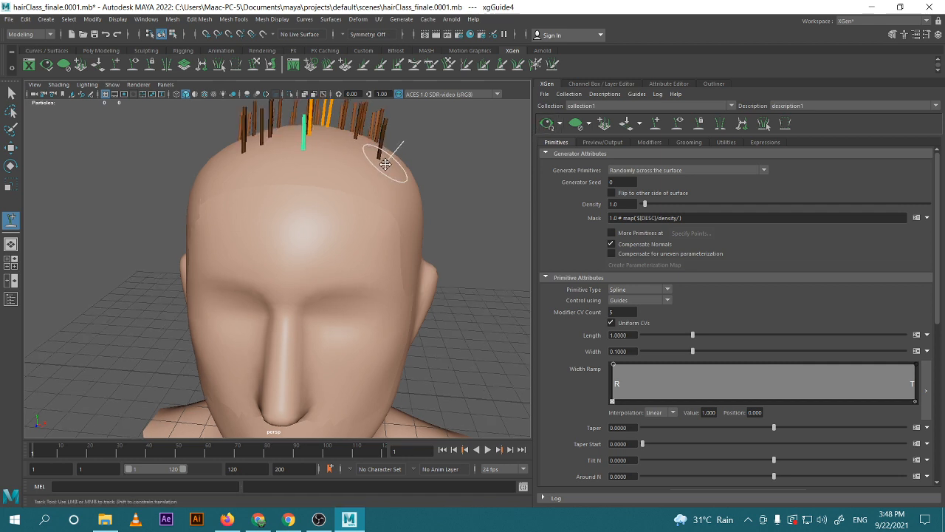
Add guides along the left side of the head's scalp and update the XGen hair preview
{"action": "left_click_drag", "start_coordinate": [386, 158], "coordinate": [401, 213], "text": "alt"}
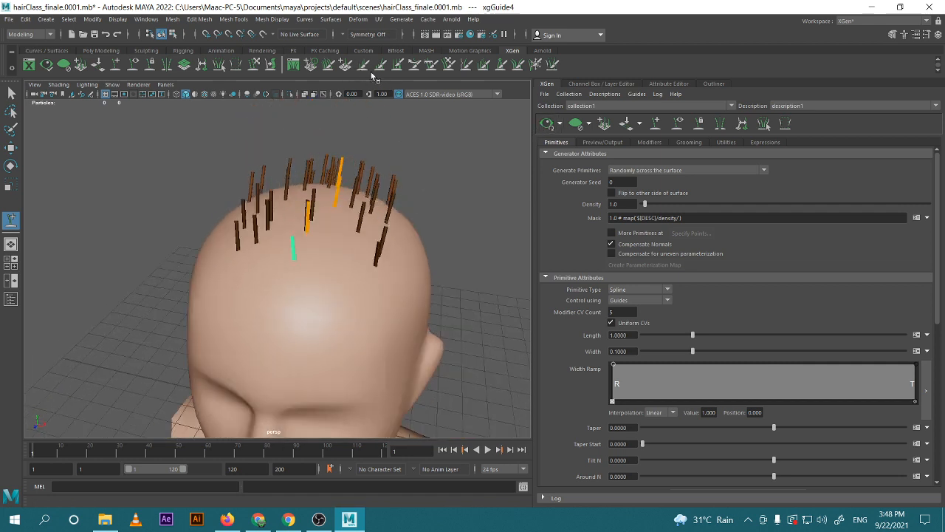
{"action": "left_click", "coordinate": [398, 65]}
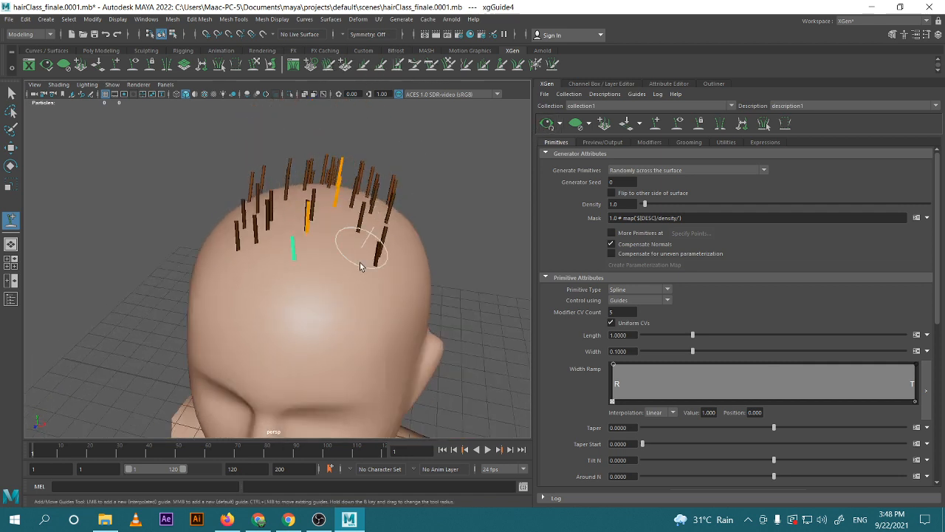
{"action": "left_click", "coordinate": [361, 282]}
{"action": "left_click", "coordinate": [392, 243]}
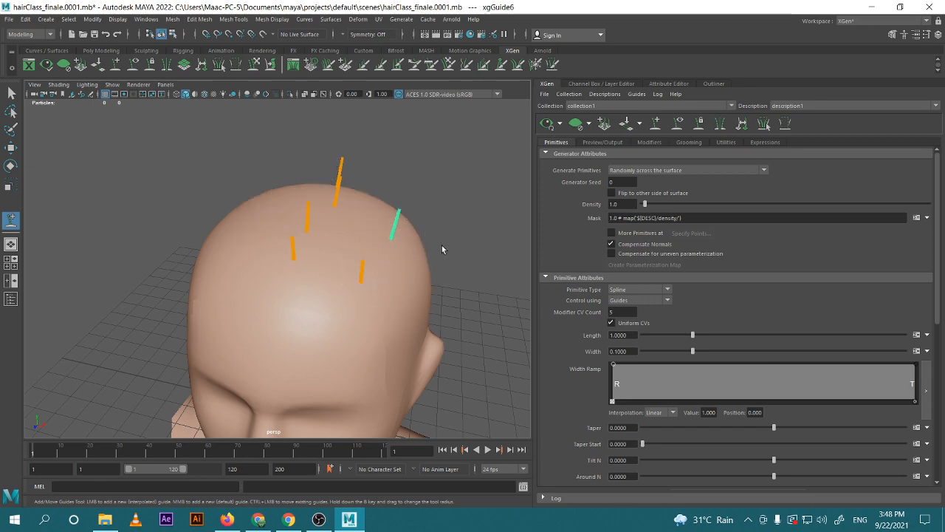
{"action": "left_click_drag", "start_coordinate": [442, 247], "coordinate": [383, 254], "text": "alt"}
{"action": "left_click", "coordinate": [380, 255]}
{"action": "left_click", "coordinate": [544, 126]}
{"action": "scroll", "coordinate": [373, 184], "scroll_direction": "down", "scroll_amount": 5}
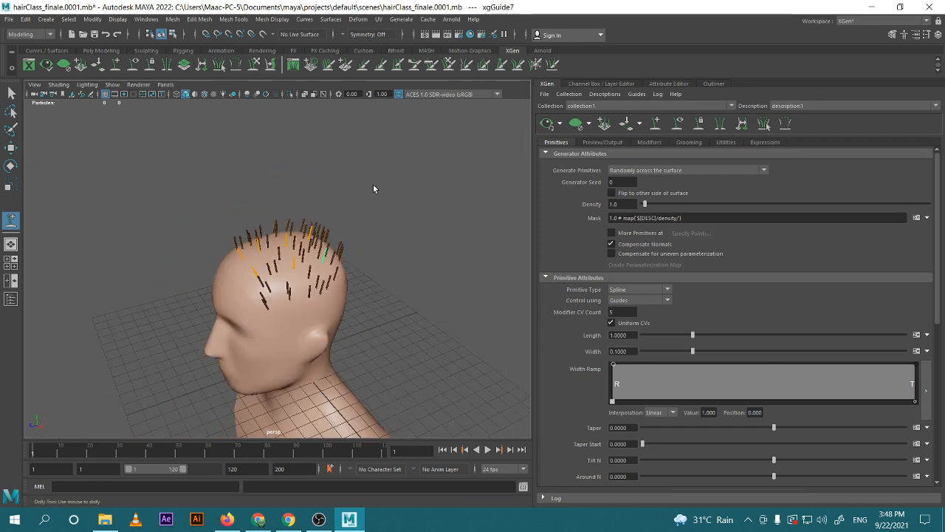
Add further guides across the right side and top of the head's scalp and refresh the hair preview
{"action": "left_click_drag", "start_coordinate": [300, 207], "coordinate": [340, 232], "text": "alt"}
{"action": "scroll", "coordinate": [350, 223], "scroll_direction": "up", "scroll_amount": 5}
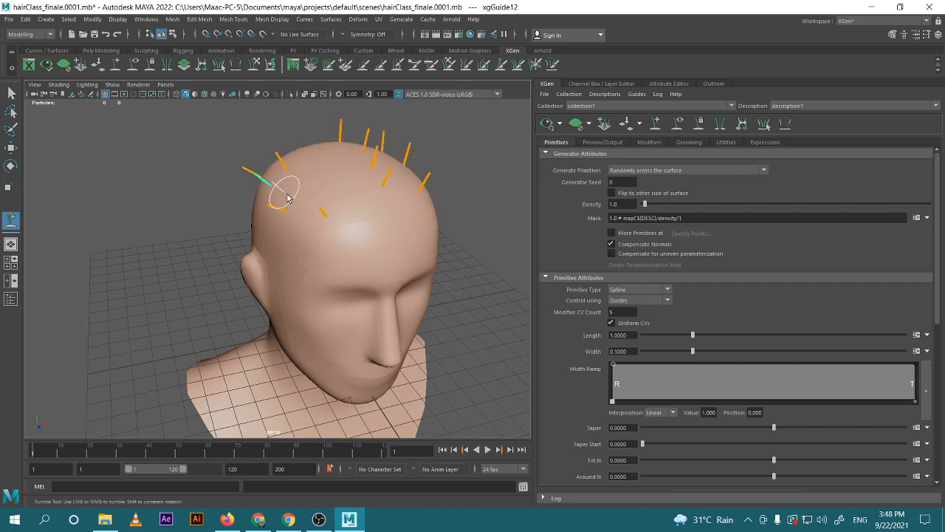
{"action": "left_click", "coordinate": [308, 151]}
{"action": "left_click", "coordinate": [335, 184]}
{"action": "left_click", "coordinate": [351, 206]}
{"action": "left_click_drag", "start_coordinate": [351, 205], "coordinate": [391, 198], "text": "alt"}
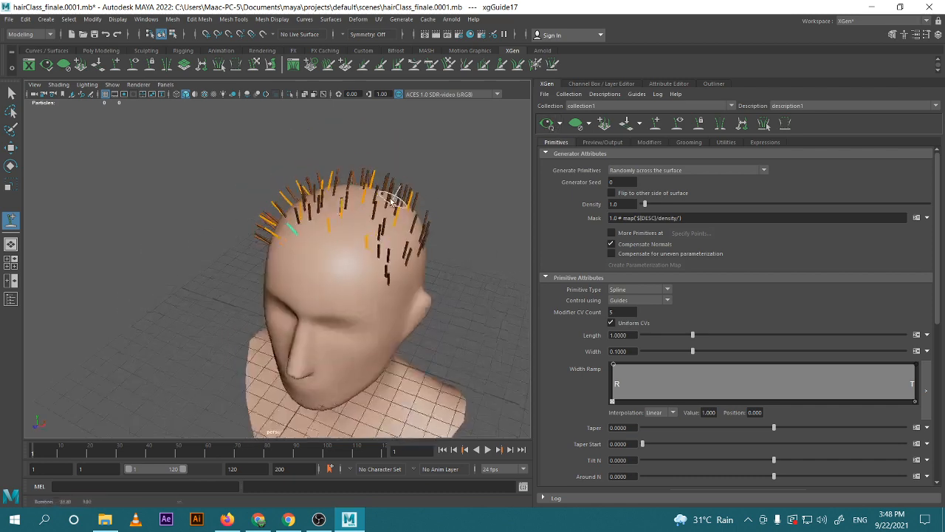
Use the Sculpt Guides tool to bend the guides on the left side of the head backward
{"action": "scroll", "coordinate": [390, 206], "scroll_direction": "up", "scroll_amount": 4}
{"action": "scroll", "coordinate": [389, 217], "scroll_direction": "down", "scroll_amount": 5}
{"action": "middle_click_drag", "start_coordinate": [406, 222], "coordinate": [362, 219], "text": "alt"}
{"action": "scroll", "coordinate": [362, 214], "scroll_direction": "up", "scroll_amount": 5}
{"action": "middle_click_drag", "start_coordinate": [373, 186], "coordinate": [372, 210], "text": "alt"}
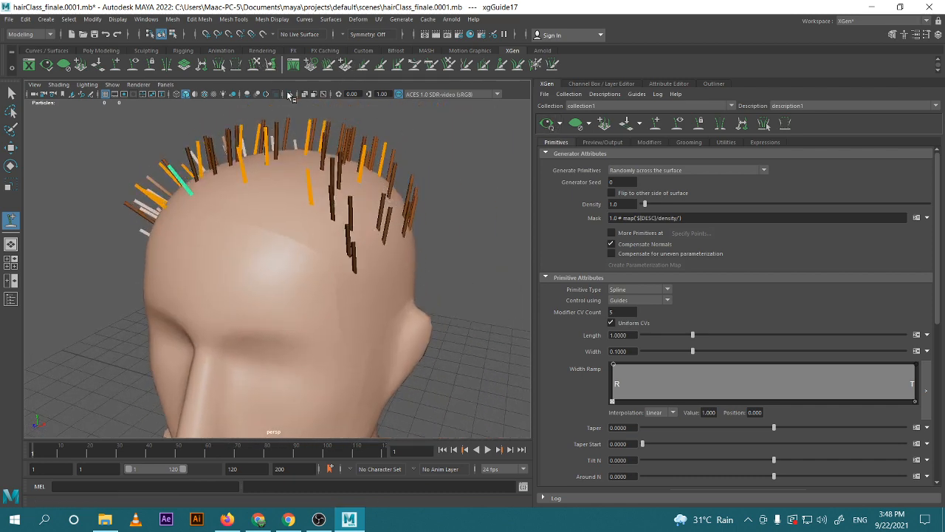
{"action": "left_click_drag", "start_coordinate": [327, 158], "coordinate": [354, 173], "text": "alt"}
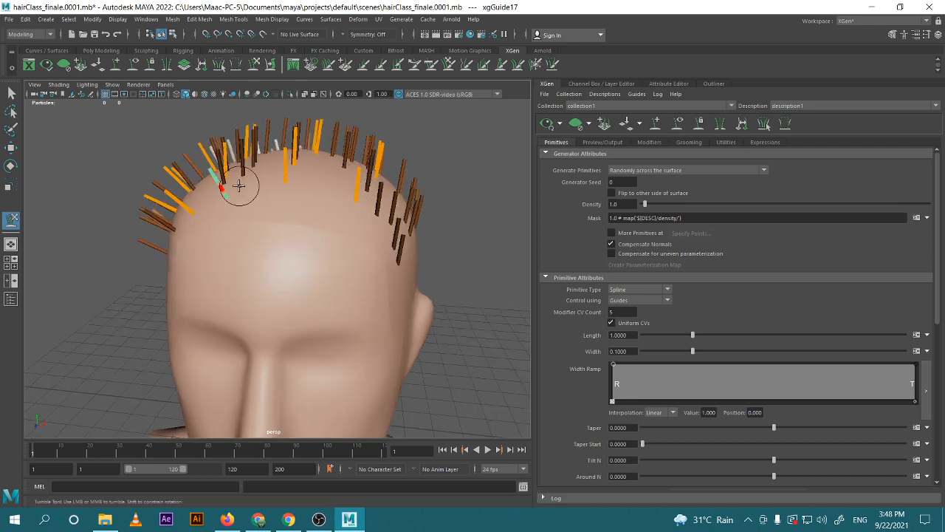
{"action": "key", "text": "w"}
{"action": "left_click", "coordinate": [253, 74]}
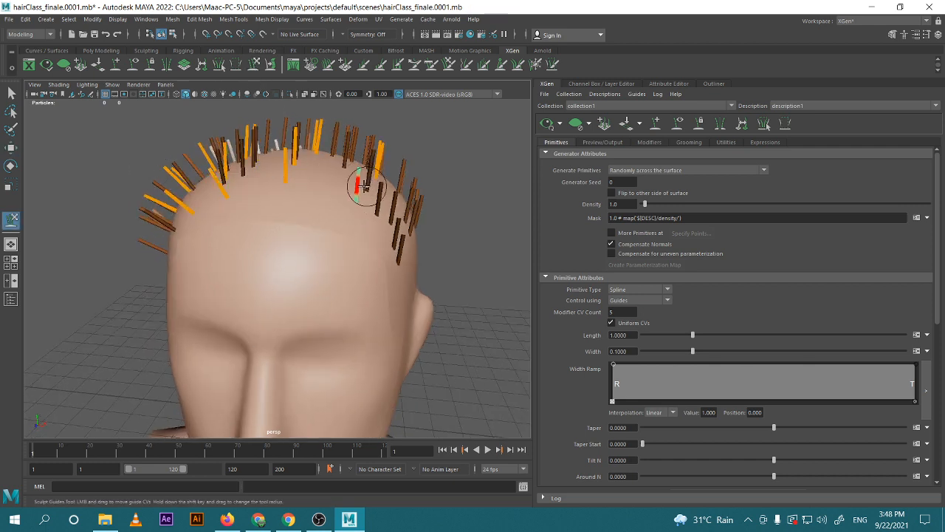
{"action": "mouse_move", "coordinate": [402, 197]}
{"action": "left_mouse_down"}
{"action": "mouse_move", "coordinate": [399, 187]}
{"action": "mouse_move", "coordinate": [393, 199]}
{"action": "mouse_move", "coordinate": [366, 188]}
{"action": "mouse_move", "coordinate": [392, 181]}
{"action": "mouse_move", "coordinate": [380, 200]}
{"action": "mouse_move", "coordinate": [408, 191]}
{"action": "left_mouse_up"}
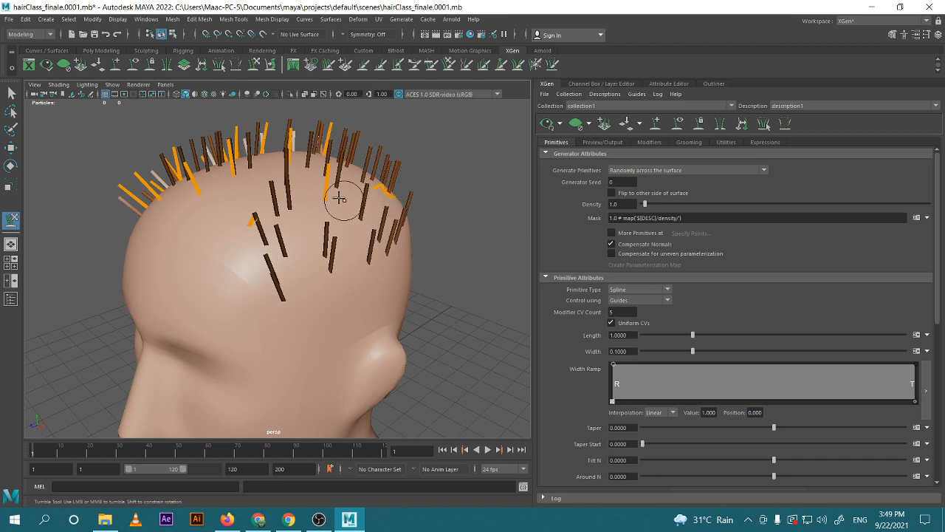
{"action": "mouse_move", "coordinate": [339, 198]}
{"action": "left_mouse_down"}
{"action": "mouse_move", "coordinate": [333, 176]}
{"action": "mouse_move", "coordinate": [371, 216]}
{"action": "mouse_move", "coordinate": [390, 211]}
{"action": "mouse_move", "coordinate": [378, 199]}
{"action": "left_mouse_up"}
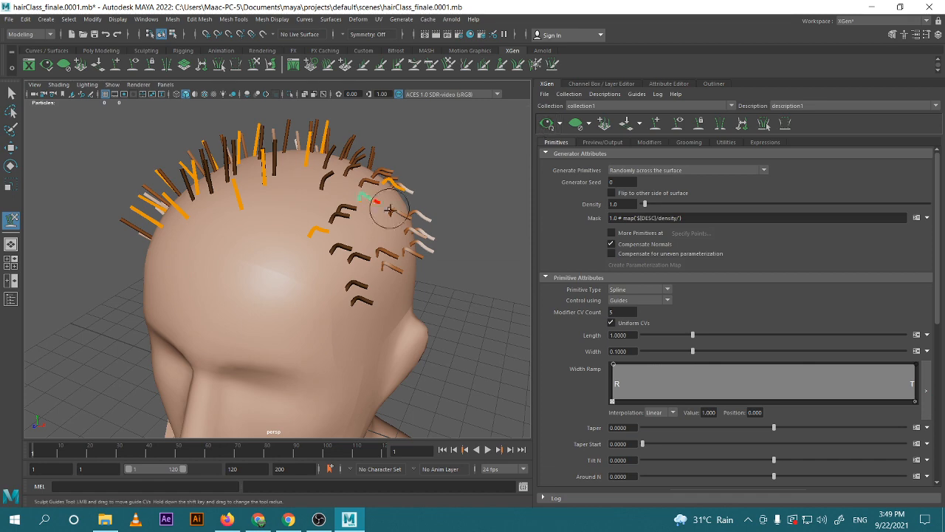
Sculpt the guides around the crown and back of the head to curve along the scalp, and update the hair preview
{"action": "mouse_move", "coordinate": [386, 211]}
{"action": "left_mouse_down", "text": "alt"}
{"action": "mouse_move", "coordinate": [268, 232]}
{"action": "mouse_move", "coordinate": [232, 224]}
{"action": "mouse_move", "coordinate": [289, 288]}
{"action": "mouse_move", "coordinate": [342, 213]}
{"action": "mouse_move", "coordinate": [329, 200]}
{"action": "mouse_move", "coordinate": [308, 212]}
{"action": "mouse_move", "coordinate": [306, 204]}
{"action": "left_mouse_up", "text": "alt"}
{"action": "mouse_move", "coordinate": [329, 161]}
{"action": "left_mouse_down"}
{"action": "mouse_move", "coordinate": [311, 178]}
{"action": "mouse_move", "coordinate": [288, 172]}
{"action": "mouse_move", "coordinate": [355, 188]}
{"action": "left_mouse_up"}
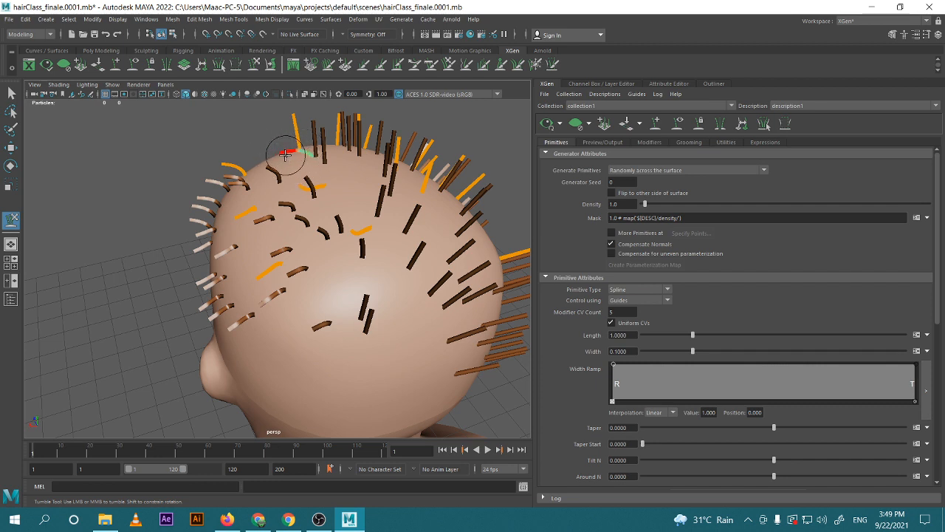
{"action": "mouse_move", "coordinate": [286, 146]}
{"action": "left_mouse_down"}
{"action": "mouse_move", "coordinate": [254, 138]}
{"action": "mouse_move", "coordinate": [285, 130]}
{"action": "mouse_move", "coordinate": [264, 141]}
{"action": "left_mouse_up"}
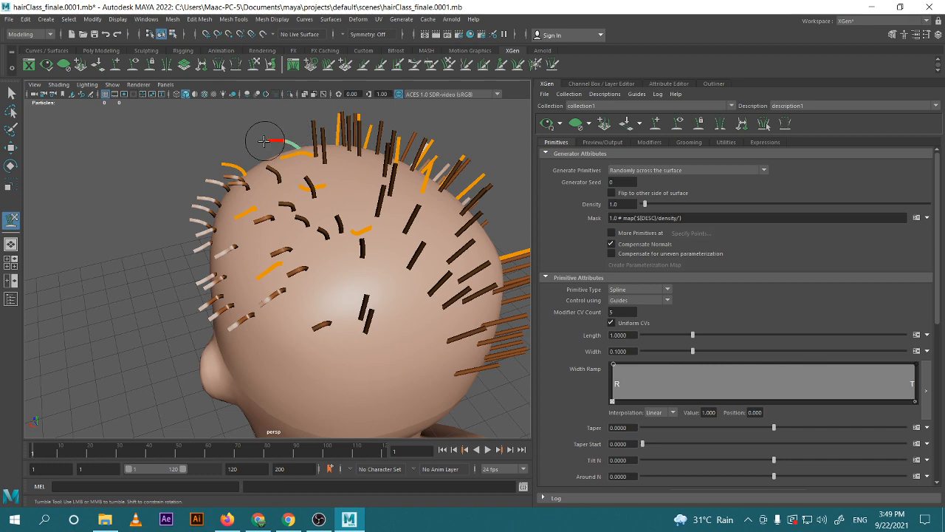
{"action": "left_click_drag", "start_coordinate": [258, 198], "coordinate": [344, 200], "text": "alt"}
{"action": "left_click", "coordinate": [547, 124]}
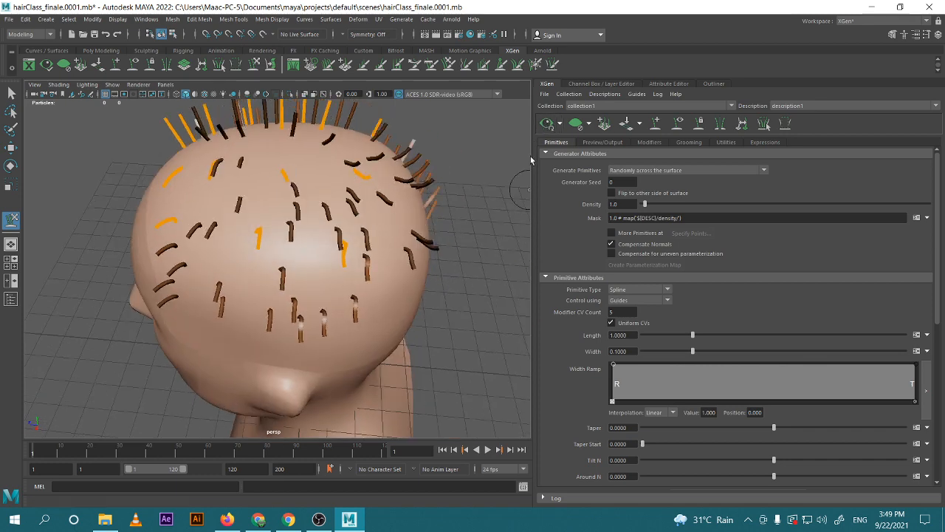
Bend the guides near the front hairline towards the right side of the head with the Sculpt Guides tool
{"action": "scroll", "coordinate": [386, 216], "scroll_direction": "down", "scroll_amount": 5}
{"action": "left_click_drag", "start_coordinate": [356, 264], "coordinate": [526, 240], "text": "alt"}
{"action": "middle_click_drag", "start_coordinate": [317, 245], "coordinate": [396, 202], "text": "alt"}
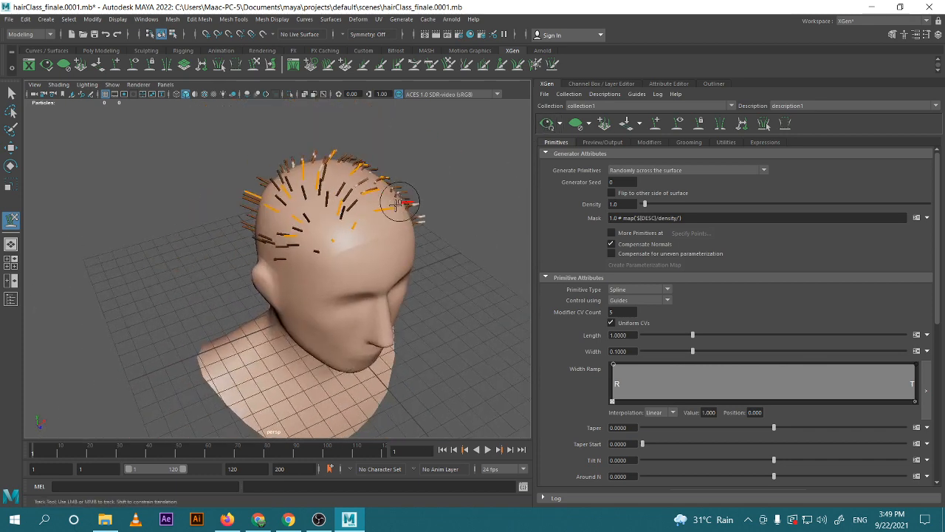
{"action": "scroll", "coordinate": [395, 214], "scroll_direction": "up", "scroll_amount": 4}
{"action": "mouse_move", "coordinate": [393, 229]}
{"action": "left_mouse_down", "text": "alt"}
{"action": "mouse_move", "coordinate": [361, 235]}
{"action": "mouse_move", "coordinate": [336, 309]}
{"action": "left_mouse_up", "text": "alt"}
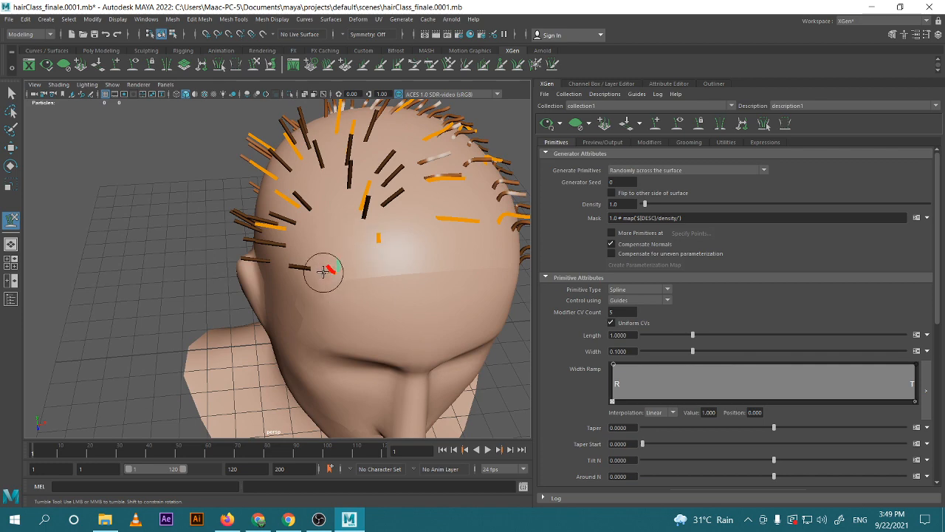
{"action": "mouse_move", "coordinate": [323, 271]}
{"action": "left_mouse_down"}
{"action": "mouse_move", "coordinate": [345, 329]}
{"action": "mouse_move", "coordinate": [308, 300]}
{"action": "left_mouse_up"}
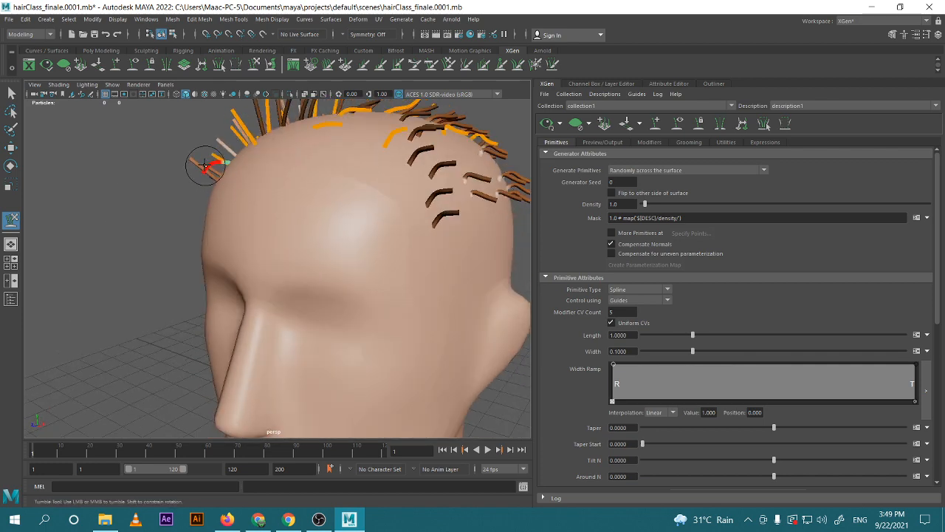
{"action": "left_click_drag", "start_coordinate": [247, 126], "coordinate": [248, 171]}
{"action": "left_click_drag", "start_coordinate": [234, 141], "coordinate": [198, 162]}
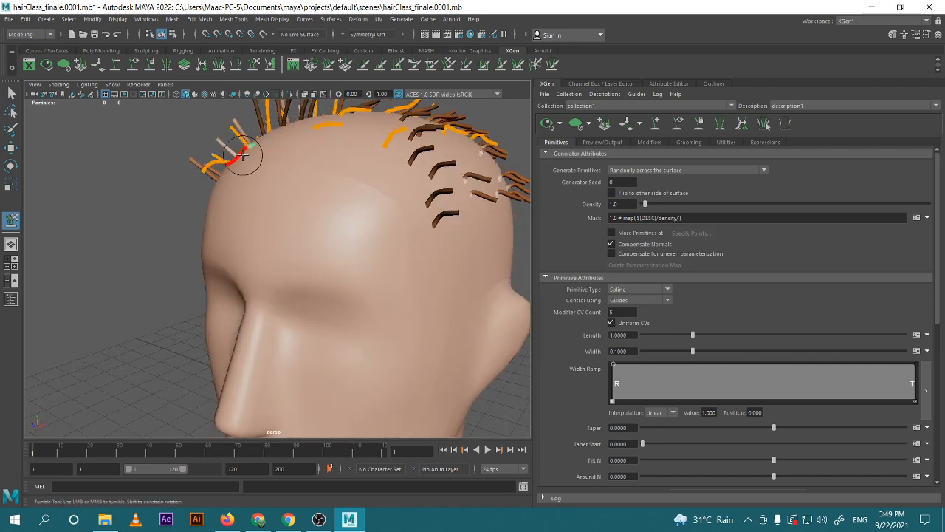
Bend the guides at the front and on the right side of the head over the scalp, and update the hair preview
{"action": "left_click_drag", "start_coordinate": [288, 174], "coordinate": [341, 201], "text": "alt"}
{"action": "right_click_drag", "start_coordinate": [341, 201], "coordinate": [371, 232], "text": "alt"}
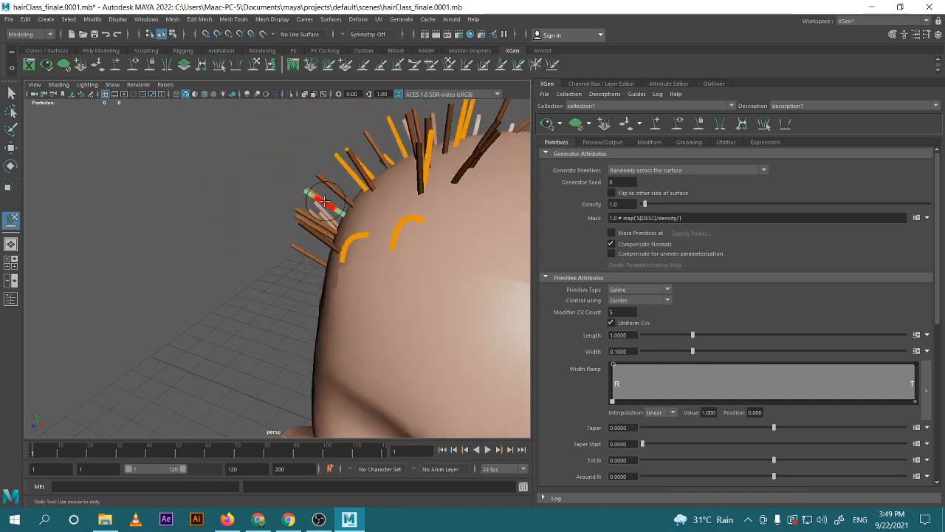
{"action": "mouse_move", "coordinate": [325, 201]}
{"action": "left_mouse_down"}
{"action": "mouse_move", "coordinate": [318, 247]}
{"action": "mouse_move", "coordinate": [308, 238]}
{"action": "left_mouse_up"}
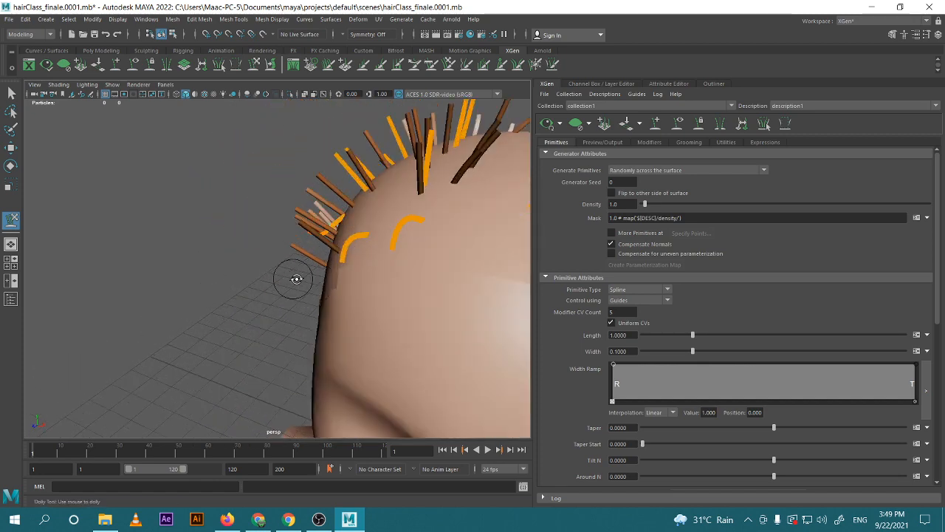
{"action": "left_click_drag", "start_coordinate": [297, 278], "coordinate": [331, 277], "text": "alt"}
{"action": "left_click_drag", "start_coordinate": [372, 223], "coordinate": [359, 222]}
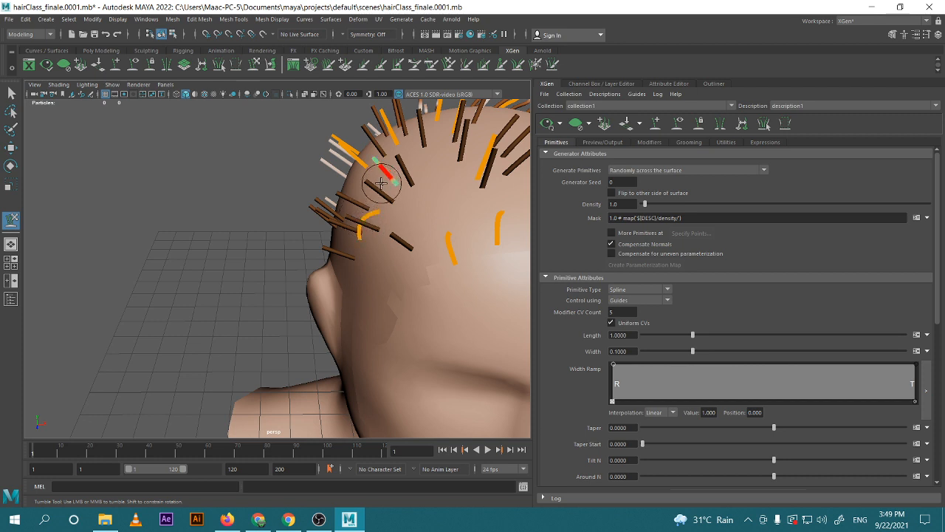
{"action": "left_click_drag", "start_coordinate": [383, 175], "coordinate": [349, 221]}
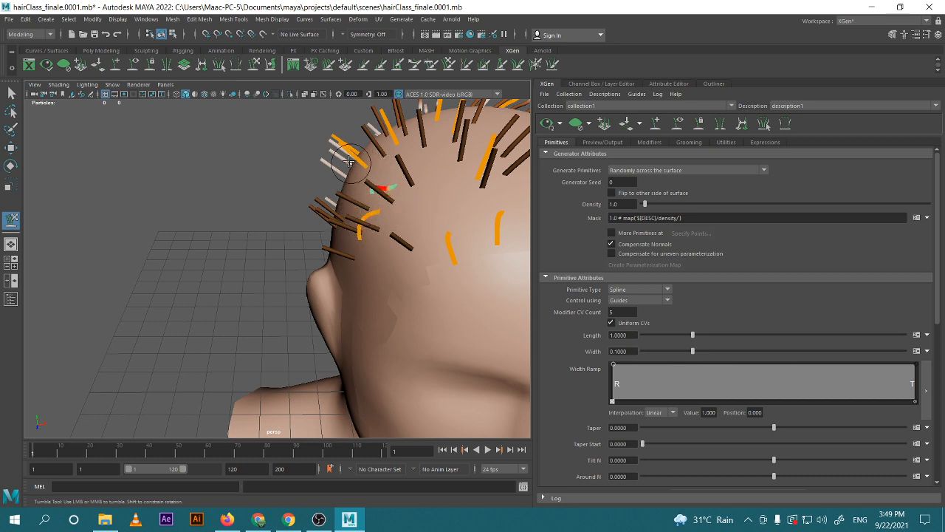
{"action": "mouse_move", "coordinate": [349, 154]}
{"action": "left_mouse_down"}
{"action": "mouse_move", "coordinate": [331, 178]}
{"action": "mouse_move", "coordinate": [351, 161]}
{"action": "mouse_move", "coordinate": [336, 192]}
{"action": "mouse_move", "coordinate": [407, 238]}
{"action": "mouse_move", "coordinate": [429, 264]}
{"action": "mouse_move", "coordinate": [395, 144]}
{"action": "mouse_move", "coordinate": [395, 229]}
{"action": "left_mouse_up"}
{"action": "mouse_move", "coordinate": [424, 144]}
{"action": "left_mouse_down"}
{"action": "mouse_move", "coordinate": [397, 165]}
{"action": "mouse_move", "coordinate": [411, 193]}
{"action": "mouse_move", "coordinate": [388, 141]}
{"action": "left_mouse_up"}
{"action": "left_click", "coordinate": [546, 127]}
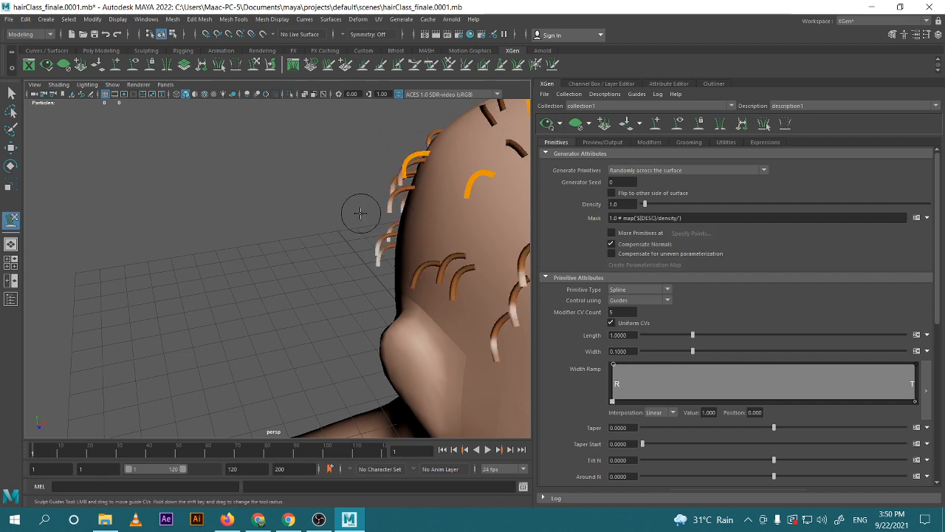
Sculpt the guides on the upper right side of the head backward and down along the scalp, and refresh the hair preview
{"action": "scroll", "coordinate": [361, 212], "scroll_direction": "down", "scroll_amount": 4}
{"action": "left_click_drag", "start_coordinate": [361, 212], "coordinate": [344, 270], "text": "alt"}
{"action": "scroll", "coordinate": [370, 284], "scroll_direction": "up", "scroll_amount": 3}
{"action": "left_click_drag", "start_coordinate": [389, 291], "coordinate": [359, 187], "text": "alt"}
{"action": "scroll", "coordinate": [349, 292], "scroll_direction": "down", "scroll_amount": 4}
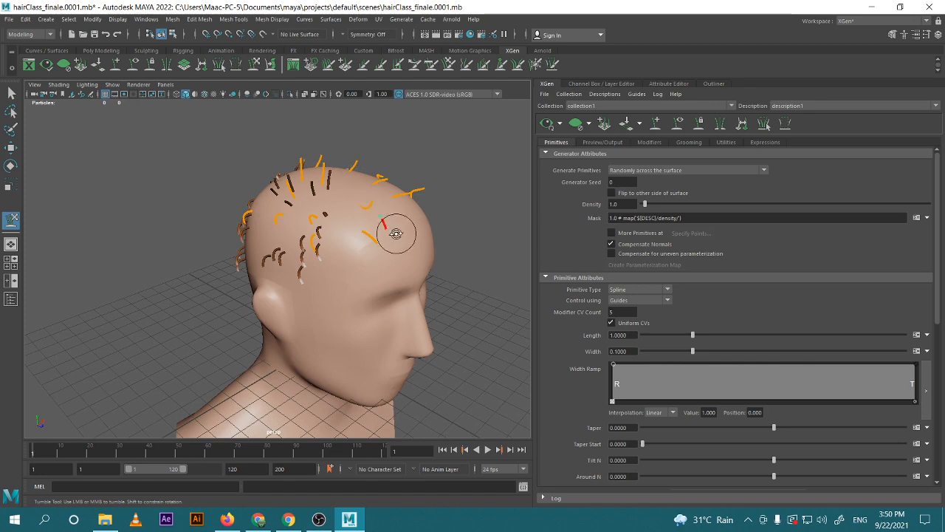
{"action": "left_click_drag", "start_coordinate": [390, 226], "coordinate": [387, 196], "text": "alt"}
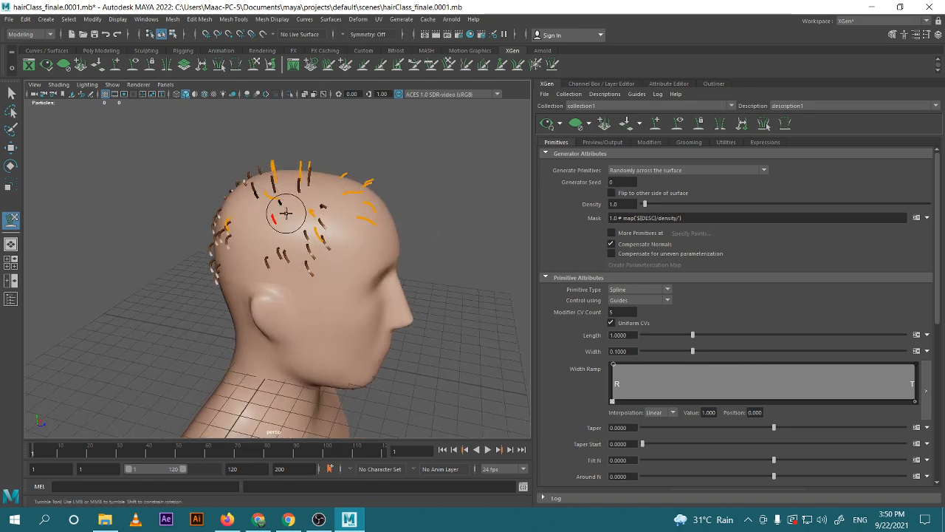
{"action": "left_click_drag", "start_coordinate": [280, 212], "coordinate": [237, 218], "text": "alt"}
{"action": "mouse_move", "coordinate": [291, 203]}
{"action": "left_mouse_down"}
{"action": "mouse_move", "coordinate": [297, 180]}
{"action": "mouse_move", "coordinate": [369, 212]}
{"action": "mouse_move", "coordinate": [261, 199]}
{"action": "mouse_move", "coordinate": [252, 180]}
{"action": "mouse_move", "coordinate": [258, 246]}
{"action": "left_mouse_up"}
{"action": "scroll", "coordinate": [332, 265], "scroll_direction": "up", "scroll_amount": 4}
{"action": "key", "text": "w"}
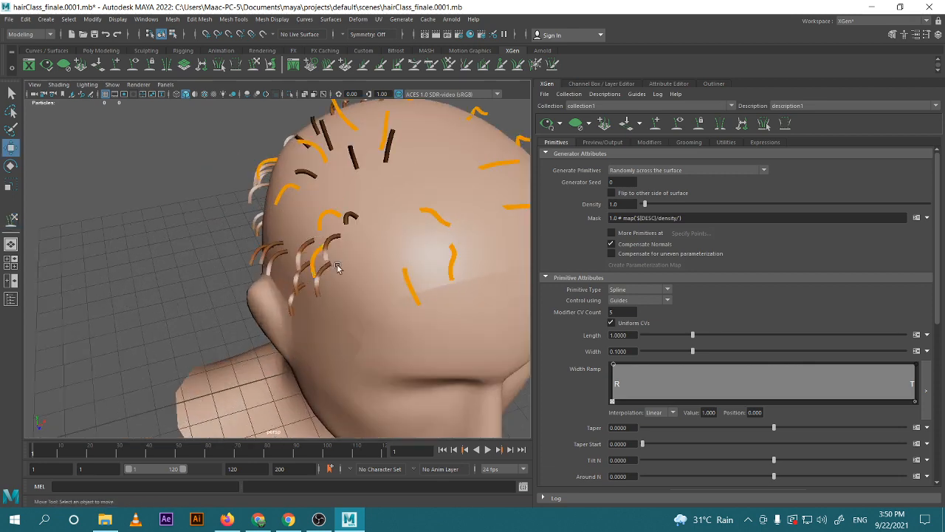
{"action": "scroll", "coordinate": [358, 261], "scroll_direction": "down", "scroll_amount": 2}
{"action": "left_click", "coordinate": [551, 126]}
Select all the guides on the head, scale them up uniformly to lengthen the hair, and update the hair preview
{"action": "scroll", "coordinate": [428, 185], "scroll_direction": "down", "scroll_amount": 5}
{"action": "left_click_drag", "start_coordinate": [428, 185], "coordinate": [427, 277], "text": "alt"}
{"action": "left_click_drag", "start_coordinate": [228, 179], "coordinate": [473, 283]}
{"action": "key", "text": "r"}
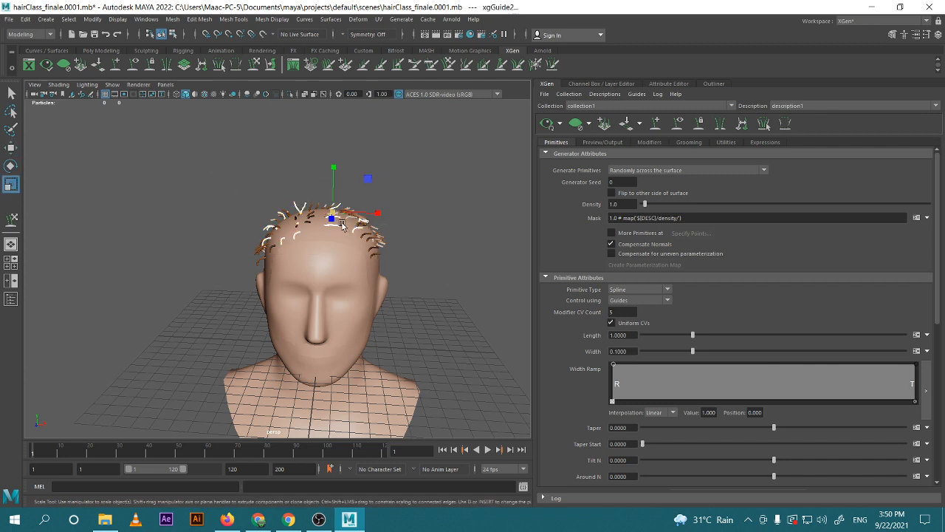
{"action": "left_click_drag", "start_coordinate": [333, 214], "coordinate": [360, 195]}
{"action": "left_click_drag", "start_coordinate": [439, 260], "coordinate": [432, 292], "text": "alt"}
{"action": "left_click_drag", "start_coordinate": [333, 216], "coordinate": [342, 208]}
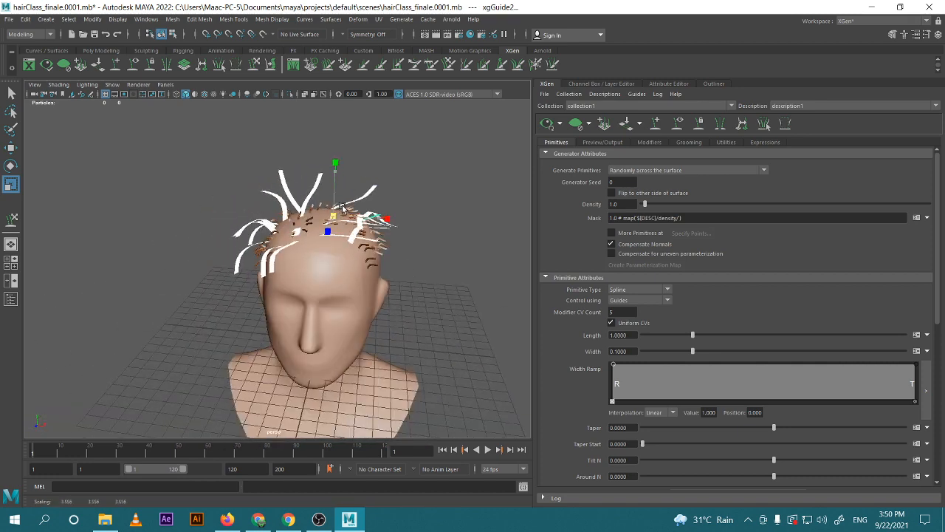
{"action": "left_click_drag", "start_coordinate": [415, 267], "coordinate": [369, 241], "text": "alt"}
{"action": "left_click", "coordinate": [411, 272]}
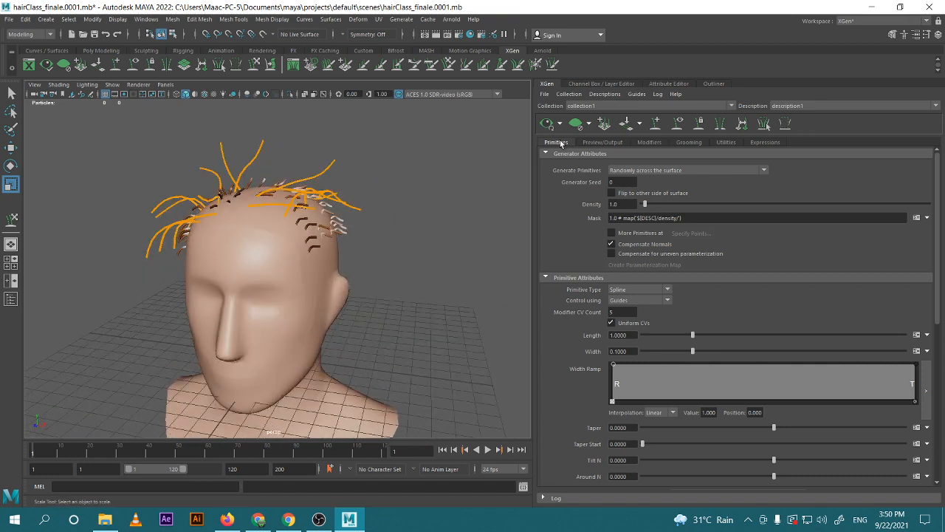
{"action": "left_click", "coordinate": [548, 125]}
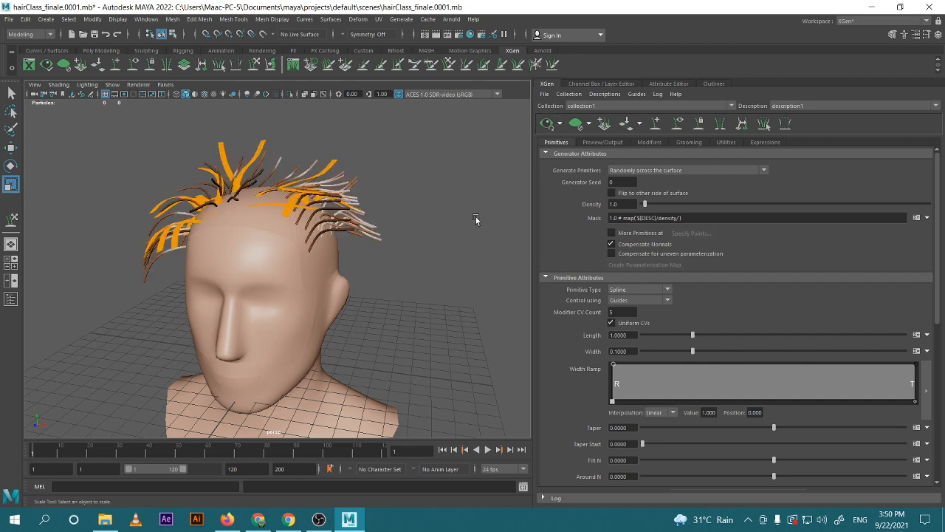
Clear the hair preview and sculpt the lengthened guides on the left side of the head downward from a back view
{"action": "left_click_drag", "start_coordinate": [403, 253], "coordinate": [308, 292], "text": "alt"}
{"action": "scroll", "coordinate": [334, 267], "scroll_direction": "up", "scroll_amount": 5}
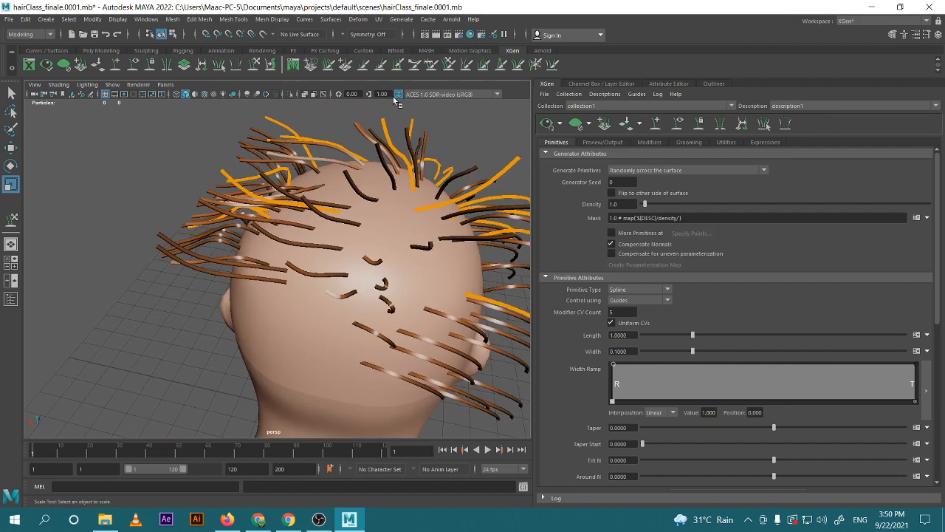
{"action": "left_click", "coordinate": [575, 125]}
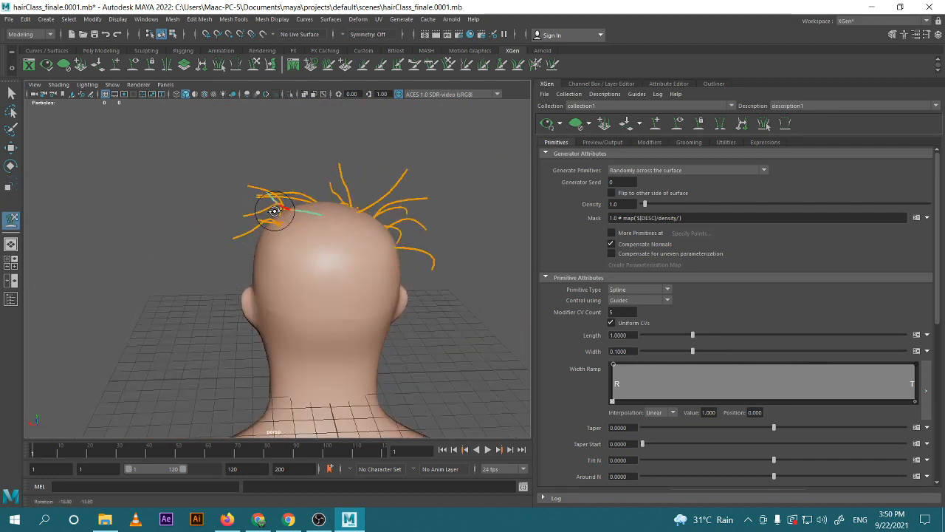
{"action": "mouse_move", "coordinate": [274, 209]}
{"action": "left_mouse_down"}
{"action": "mouse_move", "coordinate": [234, 243]}
{"action": "mouse_move", "coordinate": [243, 234]}
{"action": "mouse_move", "coordinate": [236, 222]}
{"action": "mouse_move", "coordinate": [273, 213]}
{"action": "mouse_move", "coordinate": [257, 203]}
{"action": "left_mouse_up"}
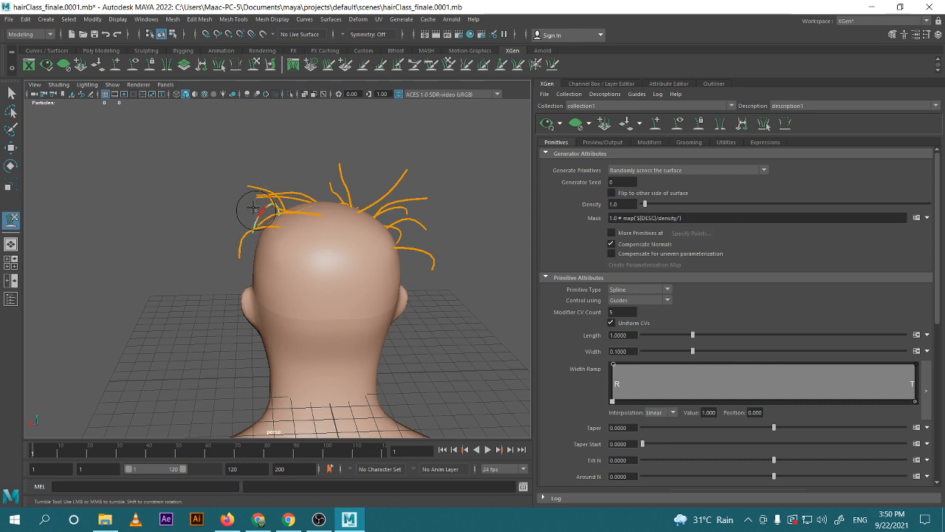
{"action": "middle_click_drag", "start_coordinate": [264, 226], "coordinate": [290, 259], "text": "alt"}
{"action": "right_click_drag", "start_coordinate": [291, 259], "coordinate": [363, 282], "text": "alt"}
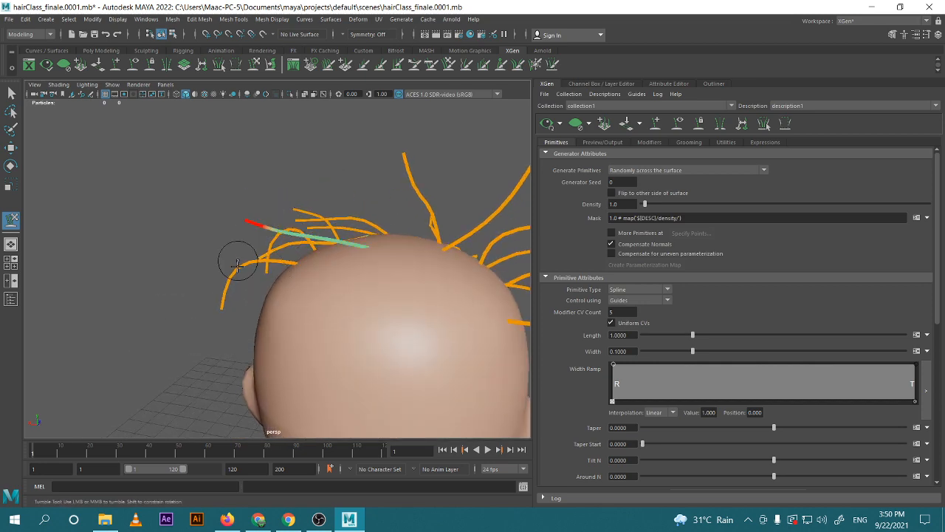
{"action": "left_click_drag", "start_coordinate": [249, 374], "coordinate": [277, 527]}
{"action": "right_click_drag", "start_coordinate": [421, 299], "coordinate": [366, 291], "text": "alt"}
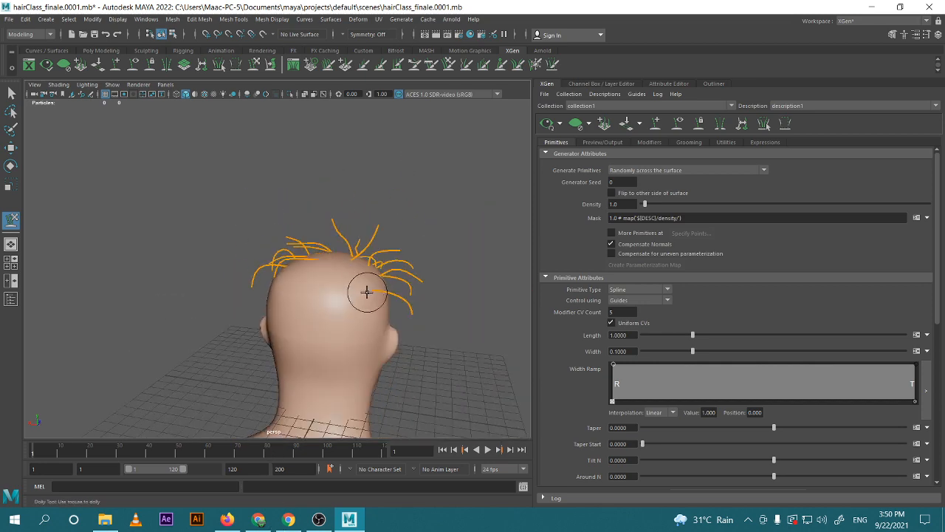
Bend the guides near the front left hairline down toward the temple with the Sculpt Guides tool
{"action": "left_click_drag", "start_coordinate": [366, 292], "coordinate": [399, 285], "text": "alt"}
{"action": "right_click_drag", "start_coordinate": [129, 277], "coordinate": [176, 288], "text": "alt"}
{"action": "left_click_drag", "start_coordinate": [176, 288], "coordinate": [306, 274], "text": "alt"}
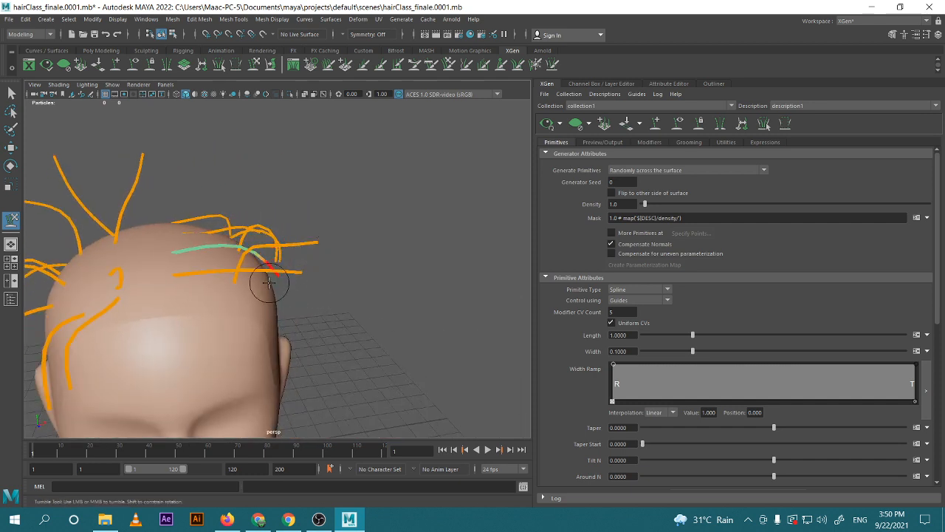
{"action": "left_click_drag", "start_coordinate": [263, 278], "coordinate": [265, 292]}
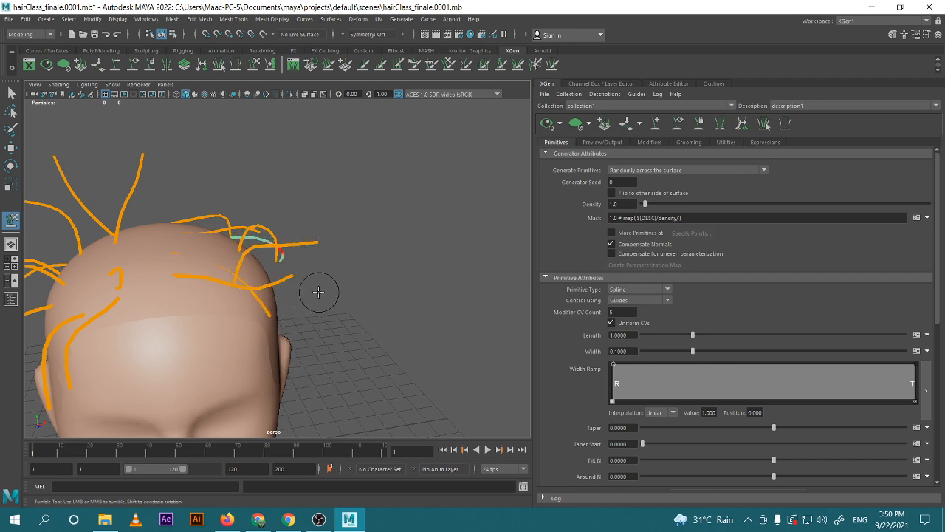
{"action": "left_click_drag", "start_coordinate": [492, 226], "coordinate": [389, 267], "text": "alt"}
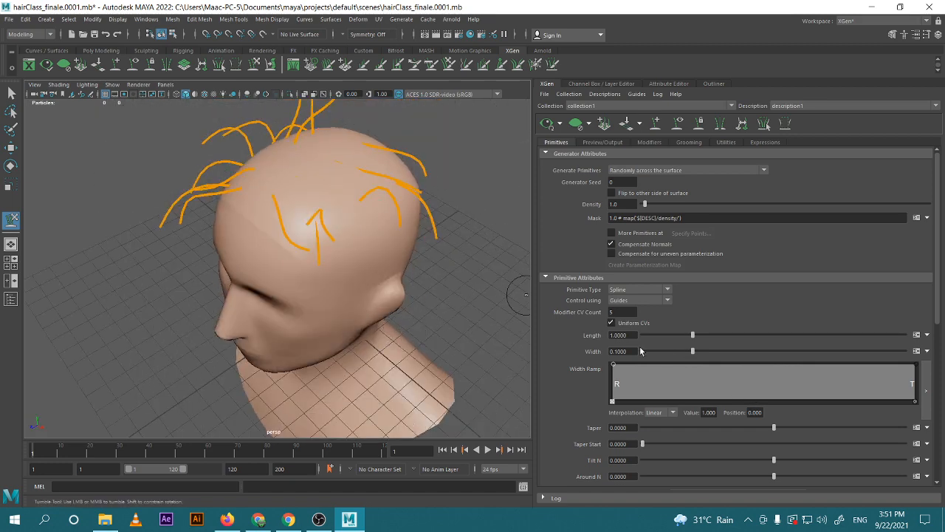
Set the hair length to 1.42, the width to 0.005 and the density to 59.28
{"action": "left_click_drag", "start_coordinate": [690, 336], "coordinate": [714, 337]}
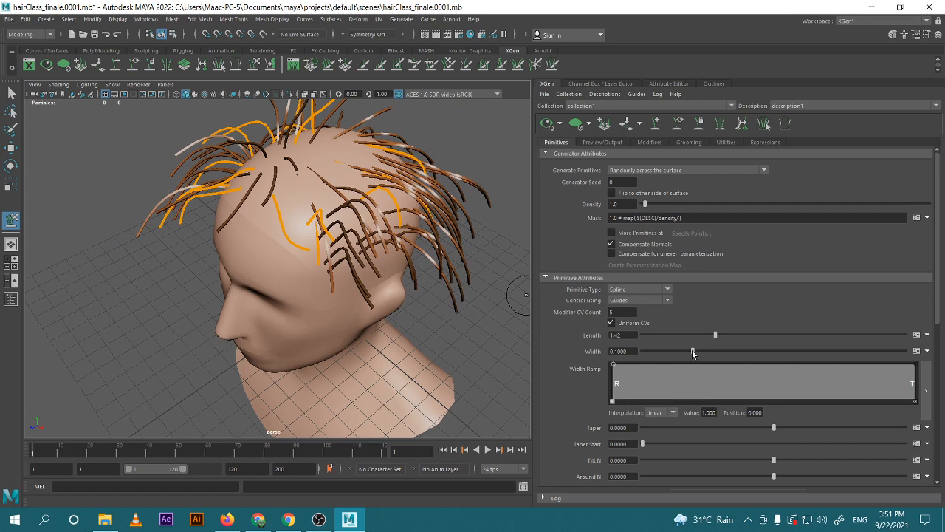
{"action": "left_click_drag", "start_coordinate": [692, 351], "coordinate": [641, 351]}
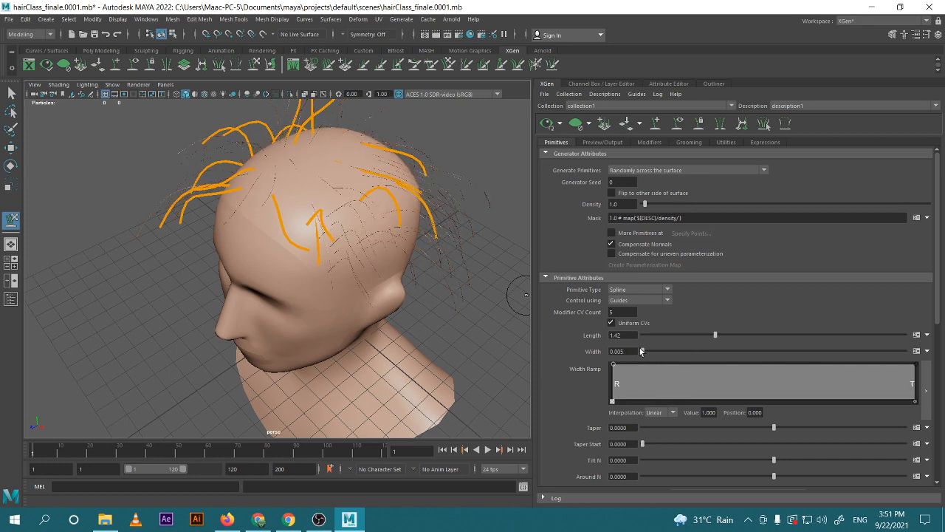
{"action": "left_click_drag", "start_coordinate": [640, 209], "coordinate": [813, 217]}
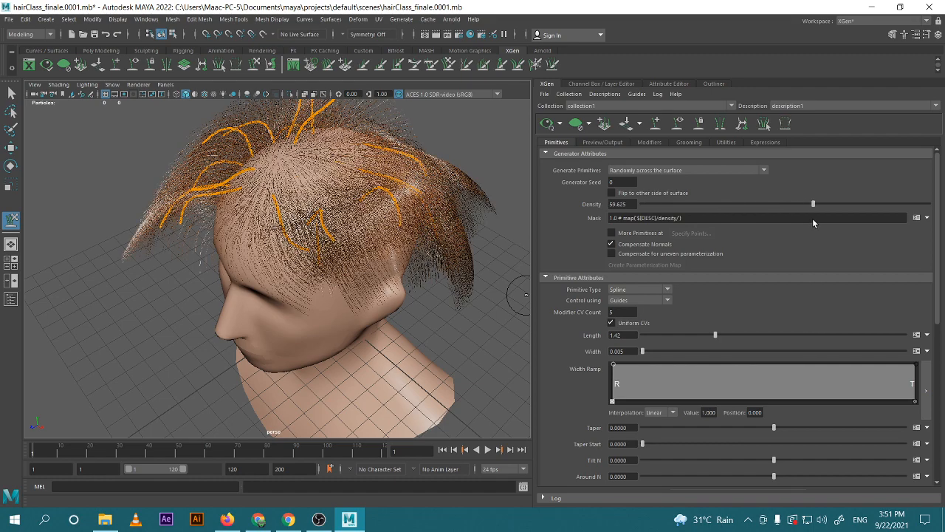
{"action": "left_click_drag", "start_coordinate": [460, 281], "coordinate": [370, 304], "text": "alt"}
Clear the hair preview and curve the guides on the top and left side of the head down over the scalp
{"action": "left_click", "coordinate": [576, 126]}
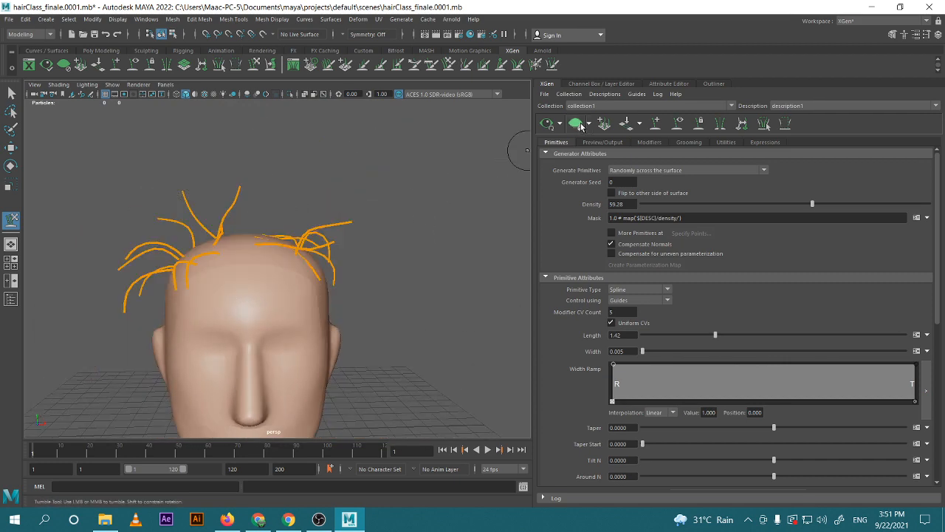
{"action": "scroll", "coordinate": [302, 302], "scroll_direction": "up", "scroll_amount": 4}
{"action": "left_click_drag", "start_coordinate": [302, 302], "coordinate": [277, 322], "text": "alt"}
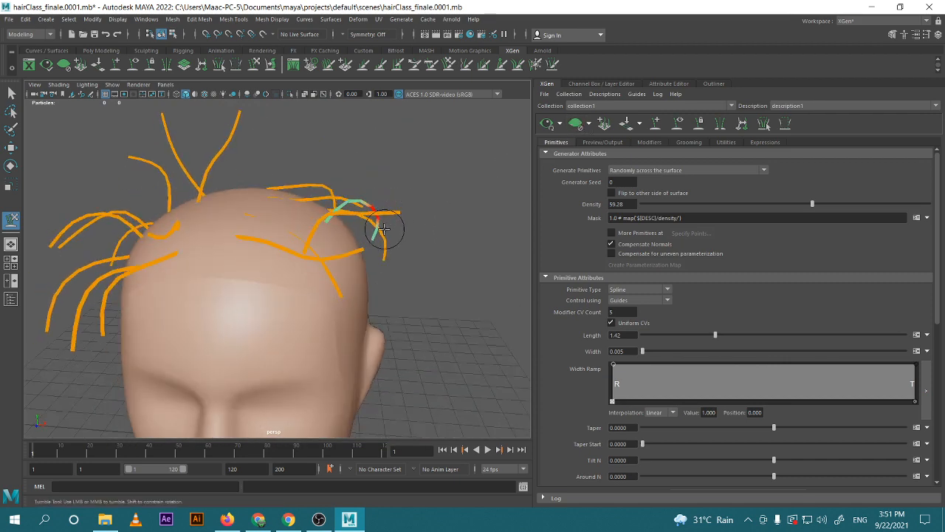
{"action": "mouse_move", "coordinate": [384, 229]}
{"action": "left_mouse_down"}
{"action": "mouse_move", "coordinate": [397, 214]}
{"action": "mouse_move", "coordinate": [406, 295]}
{"action": "mouse_move", "coordinate": [350, 401]}
{"action": "mouse_move", "coordinate": [334, 310]}
{"action": "mouse_move", "coordinate": [342, 252]}
{"action": "mouse_move", "coordinate": [346, 275]}
{"action": "mouse_move", "coordinate": [306, 238]}
{"action": "mouse_move", "coordinate": [291, 200]}
{"action": "left_mouse_up"}
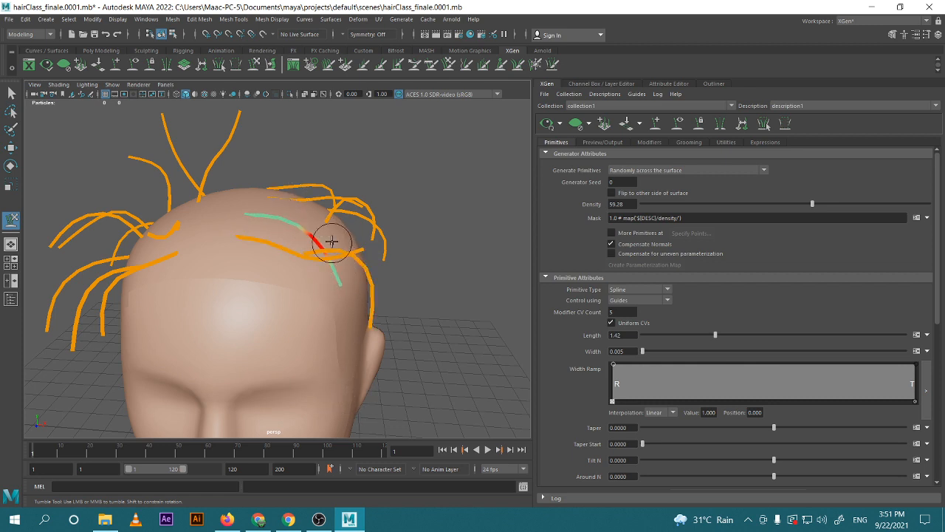
{"action": "left_click_drag", "start_coordinate": [367, 308], "coordinate": [167, 423], "text": "alt"}
{"action": "mouse_move", "coordinate": [348, 246]}
{"action": "left_mouse_down"}
{"action": "mouse_move", "coordinate": [381, 325]}
{"action": "mouse_move", "coordinate": [439, 352]}
{"action": "mouse_move", "coordinate": [387, 369]}
{"action": "mouse_move", "coordinate": [364, 359]}
{"action": "mouse_move", "coordinate": [193, 362]}
{"action": "mouse_move", "coordinate": [189, 344]}
{"action": "left_mouse_up"}
Pull the guides along the front hairline forward and down over the forehead with the Sculpt Guides tool
{"action": "mouse_move", "coordinate": [221, 200]}
{"action": "left_mouse_down", "text": "alt"}
{"action": "mouse_move", "coordinate": [273, 259]}
{"action": "mouse_move", "coordinate": [221, 302]}
{"action": "left_mouse_up", "text": "alt"}
{"action": "mouse_move", "coordinate": [204, 270]}
{"action": "left_mouse_down"}
{"action": "mouse_move", "coordinate": [140, 207]}
{"action": "mouse_move", "coordinate": [125, 312]}
{"action": "mouse_move", "coordinate": [147, 431]}
{"action": "left_mouse_up"}
{"action": "mouse_move", "coordinate": [136, 269]}
{"action": "left_mouse_down"}
{"action": "mouse_move", "coordinate": [128, 304]}
{"action": "mouse_move", "coordinate": [143, 363]}
{"action": "mouse_move", "coordinate": [95, 274]}
{"action": "mouse_move", "coordinate": [145, 380]}
{"action": "mouse_move", "coordinate": [164, 394]}
{"action": "left_mouse_up"}
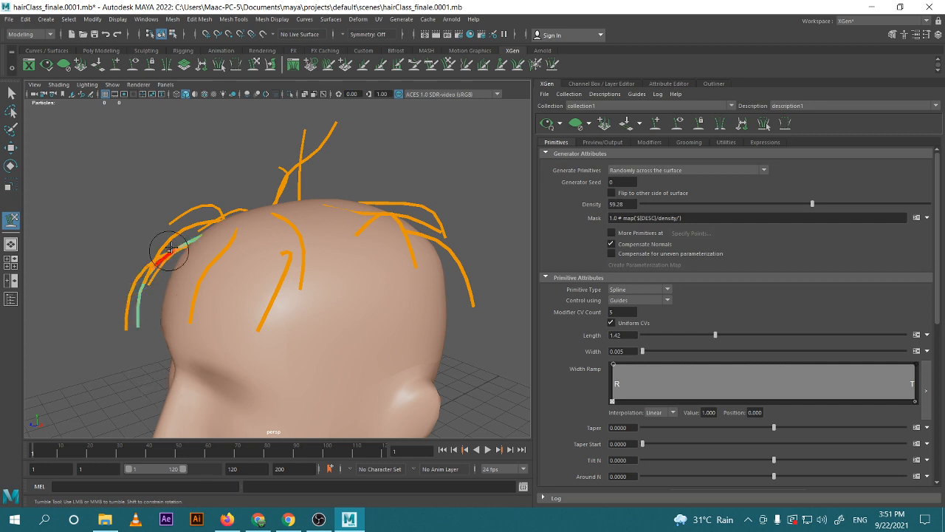
{"action": "mouse_move", "coordinate": [205, 218]}
{"action": "left_mouse_down"}
{"action": "mouse_move", "coordinate": [150, 229]}
{"action": "mouse_move", "coordinate": [100, 377]}
{"action": "left_mouse_up"}
{"action": "mouse_move", "coordinate": [195, 249]}
{"action": "left_mouse_down", "text": "alt"}
{"action": "mouse_move", "coordinate": [235, 261]}
{"action": "mouse_move", "coordinate": [211, 281]}
{"action": "mouse_move", "coordinate": [225, 325]}
{"action": "mouse_move", "coordinate": [180, 344]}
{"action": "mouse_move", "coordinate": [175, 398]}
{"action": "left_mouse_up", "text": "alt"}
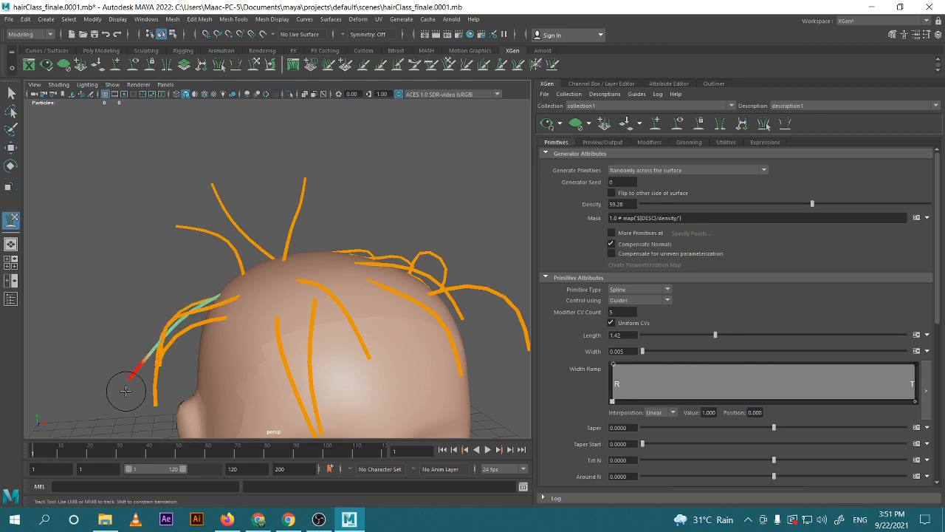
Bend the upright guides at the crown down and sculpt the right side guides closer to the head
{"action": "left_click_drag", "start_coordinate": [214, 192], "coordinate": [189, 255]}
{"action": "left_click_drag", "start_coordinate": [180, 341], "coordinate": [175, 362]}
{"action": "left_click_drag", "start_coordinate": [146, 242], "coordinate": [269, 251], "text": "alt"}
{"action": "mouse_move", "coordinate": [186, 181]}
{"action": "left_mouse_down"}
{"action": "mouse_move", "coordinate": [189, 189]}
{"action": "mouse_move", "coordinate": [104, 328]}
{"action": "left_mouse_up"}
{"action": "scroll", "coordinate": [249, 291], "scroll_direction": "down", "scroll_amount": 4}
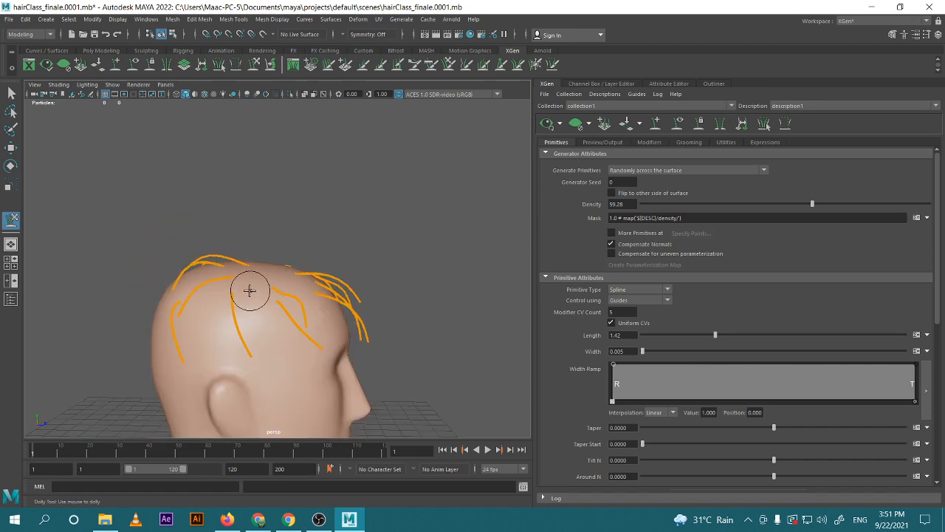
Update the hair preview on the sculpted guides and set the hair density to 59.625
{"action": "left_click_drag", "start_coordinate": [249, 291], "coordinate": [291, 342], "text": "alt"}
{"action": "middle_click_drag", "start_coordinate": [291, 342], "coordinate": [324, 226], "text": "alt"}
{"action": "left_click_drag", "start_coordinate": [325, 226], "coordinate": [222, 244], "text": "alt"}
{"action": "left_click", "coordinate": [548, 124]}
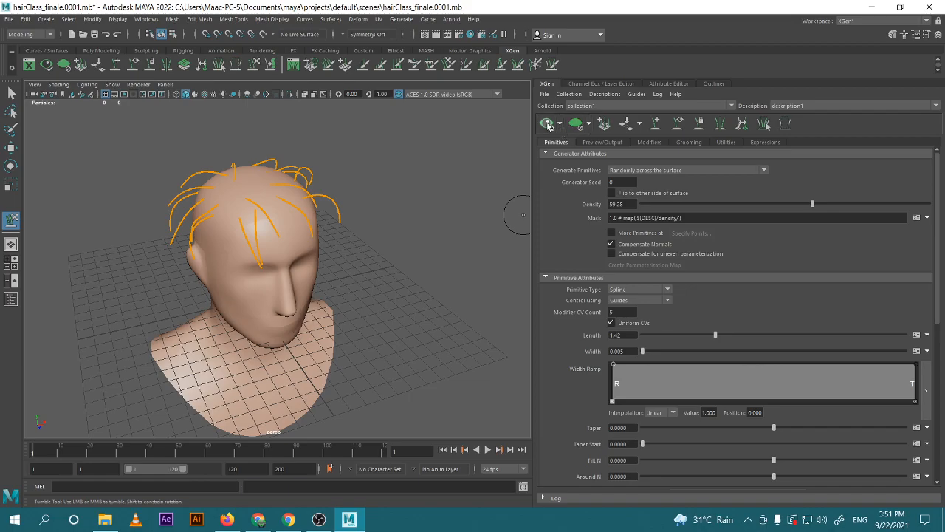
{"action": "scroll", "coordinate": [328, 288], "scroll_direction": "up", "scroll_amount": 4}
{"action": "left_click_drag", "start_coordinate": [329, 289], "coordinate": [369, 279], "text": "alt"}
{"action": "scroll", "coordinate": [380, 271], "scroll_direction": "down", "scroll_amount": 4}
{"action": "middle_click_drag", "start_coordinate": [373, 283], "coordinate": [362, 267], "text": "alt"}
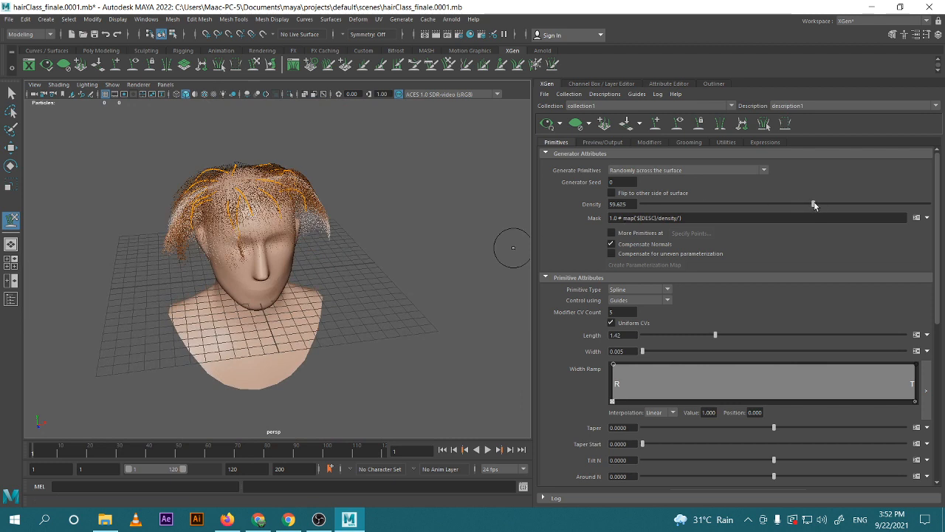
Taper the hair's width ramp linearly from 1 at the root to 0 at the tip and inspect the strands up close
{"action": "scroll", "coordinate": [695, 313], "scroll_direction": "down", "scroll_amount": 3}
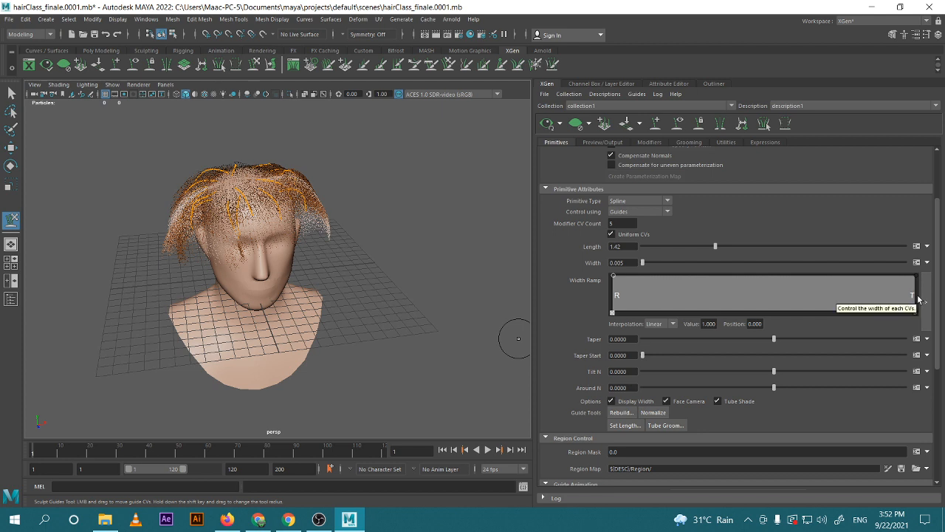
{"action": "left_click_drag", "start_coordinate": [617, 279], "coordinate": [613, 230]}
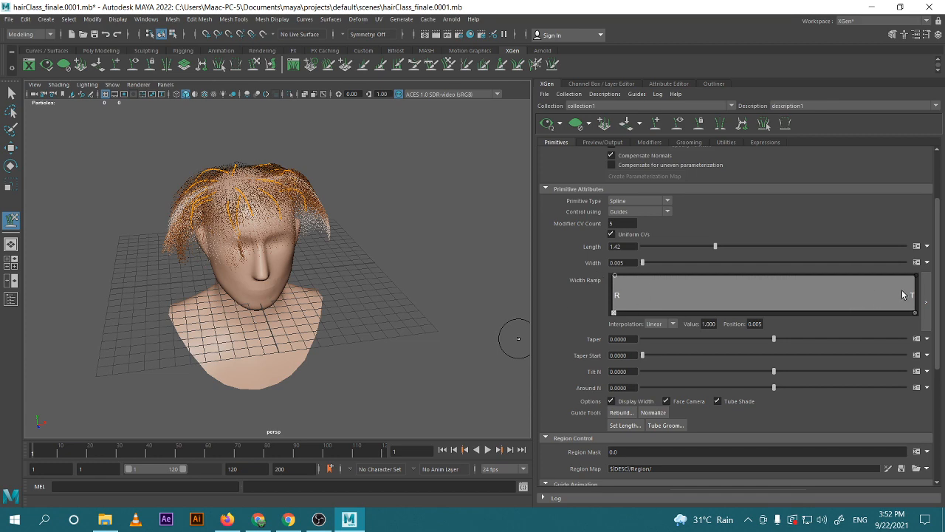
{"action": "left_click_drag", "start_coordinate": [915, 277], "coordinate": [925, 332]}
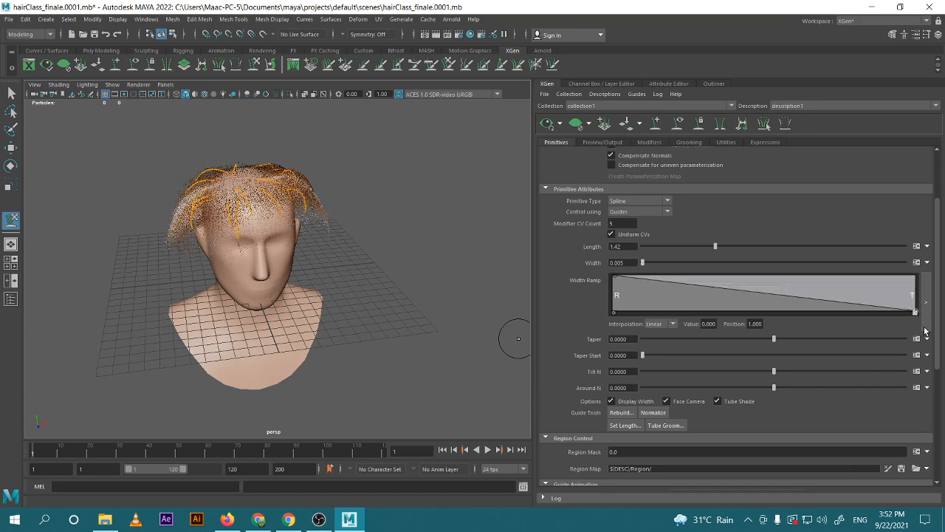
{"action": "scroll", "coordinate": [374, 272], "scroll_direction": "up", "scroll_amount": 7}
{"action": "middle_click_drag", "start_coordinate": [407, 220], "coordinate": [373, 321], "text": "alt"}
{"action": "left_click_drag", "start_coordinate": [372, 321], "coordinate": [221, 317], "text": "alt"}
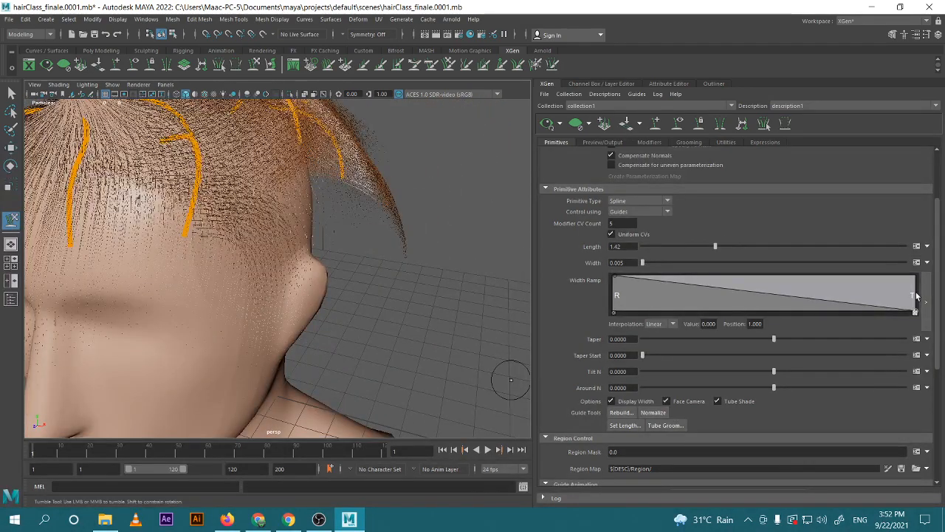
Flatten the hair's width ramp so it keeps a value of 1 from root to tip
{"action": "left_click_drag", "start_coordinate": [915, 313], "coordinate": [917, 286]}
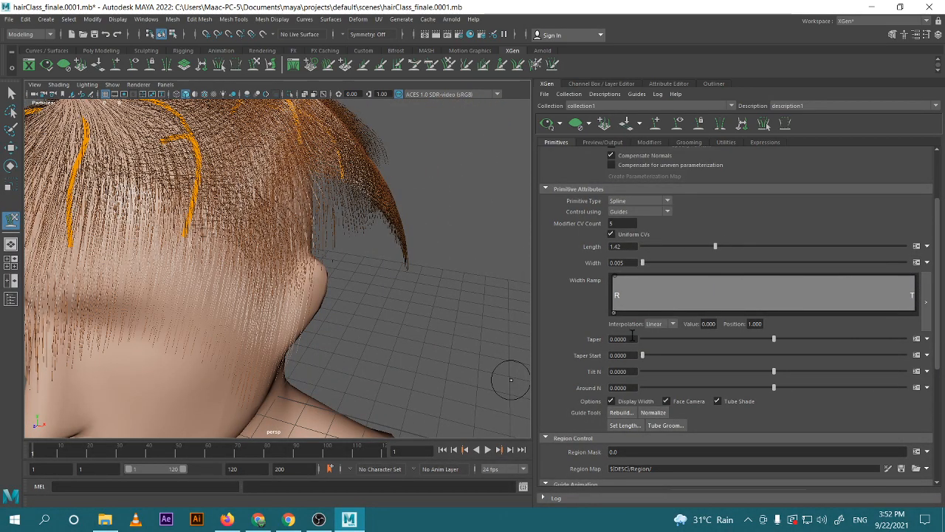
{"action": "left_click_drag", "start_coordinate": [642, 288], "coordinate": [916, 275]}
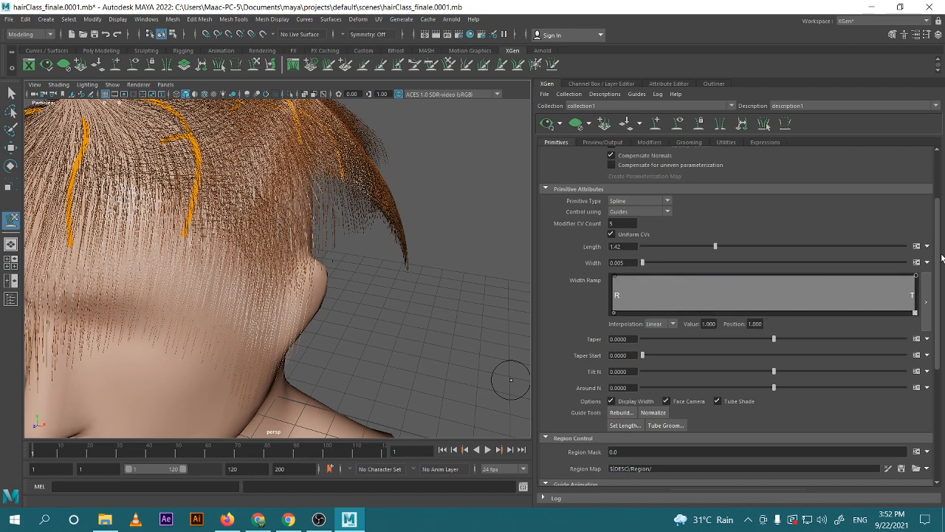
{"action": "left_click_drag", "start_coordinate": [382, 260], "coordinate": [418, 294], "text": "alt"}
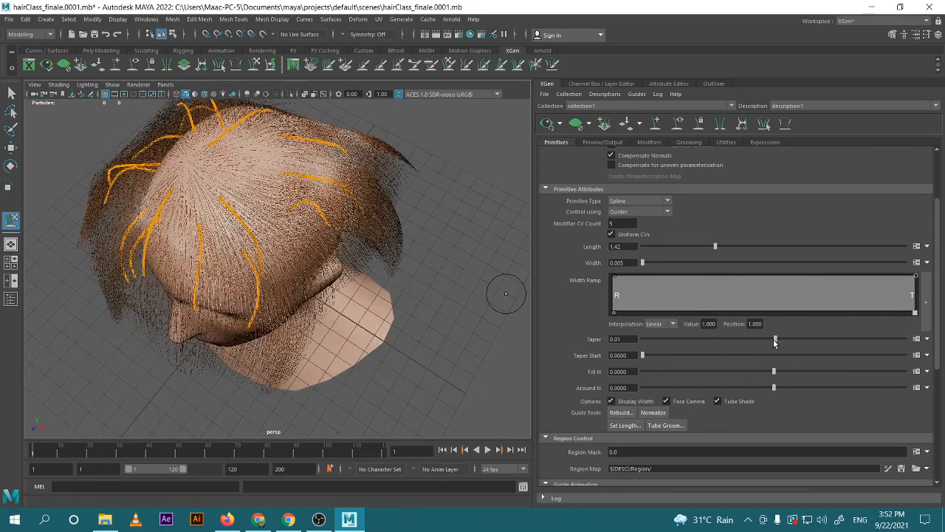
Set the hair Taper to -1.0 and inspect the strands on the side of the head
{"action": "left_click_drag", "start_coordinate": [775, 342], "coordinate": [557, 351]}
{"action": "mouse_move", "coordinate": [641, 339]}
{"action": "left_mouse_down"}
{"action": "mouse_move", "coordinate": [876, 330]}
{"action": "mouse_move", "coordinate": [640, 341]}
{"action": "left_mouse_up"}
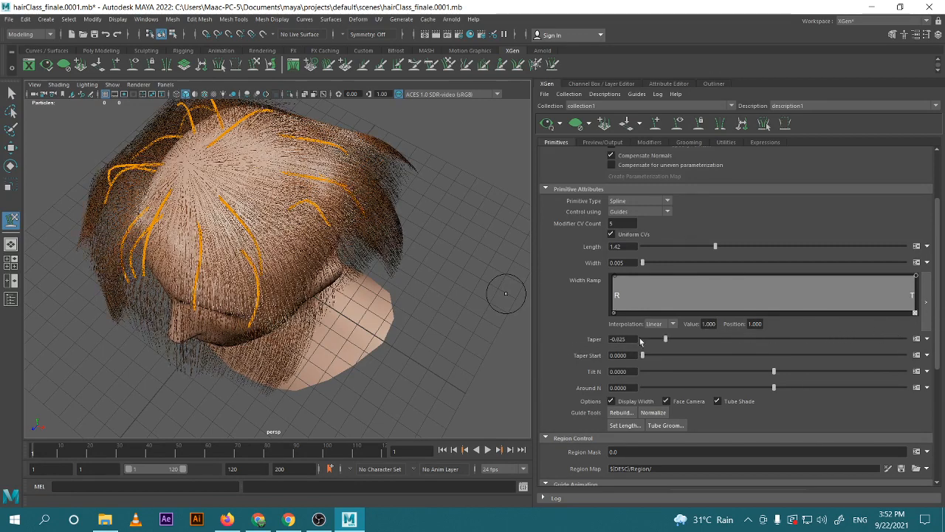
{"action": "left_click_drag", "start_coordinate": [418, 301], "coordinate": [488, 322], "text": "alt"}
{"action": "scroll", "coordinate": [343, 257], "scroll_direction": "up", "scroll_amount": 4}
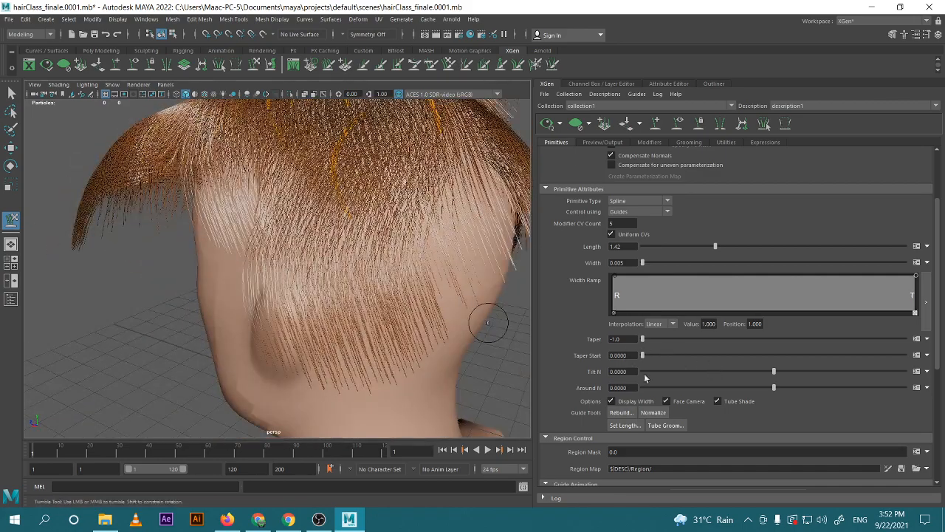
Set the hair's Tilt N to -39.925 so the strands lift away from the scalp
{"action": "left_click_drag", "start_coordinate": [773, 371], "coordinate": [757, 372]}
{"action": "scroll", "coordinate": [269, 260], "scroll_direction": "down", "scroll_amount": 5}
{"action": "left_click_drag", "start_coordinate": [296, 273], "coordinate": [487, 288], "text": "alt"}
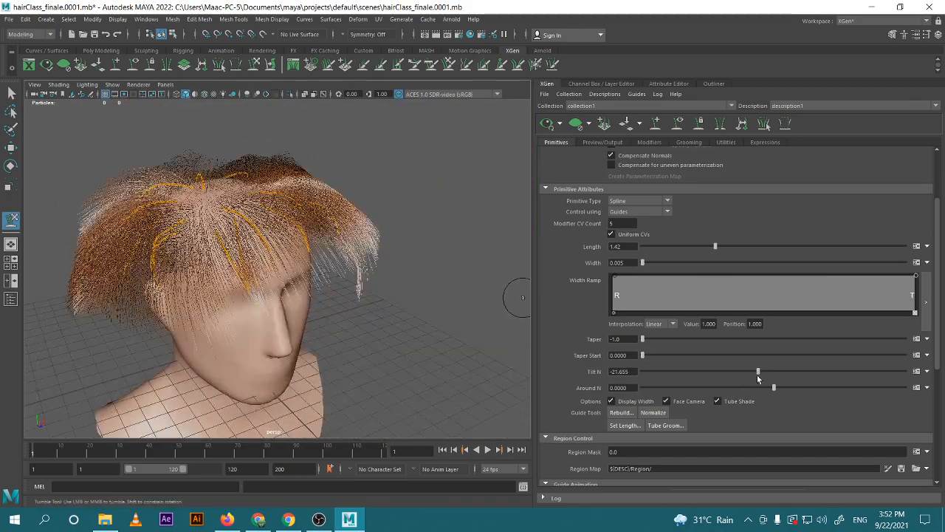
{"action": "left_click_drag", "start_coordinate": [758, 375], "coordinate": [745, 375]}
{"action": "left_click_drag", "start_coordinate": [405, 350], "coordinate": [270, 311], "text": "alt"}
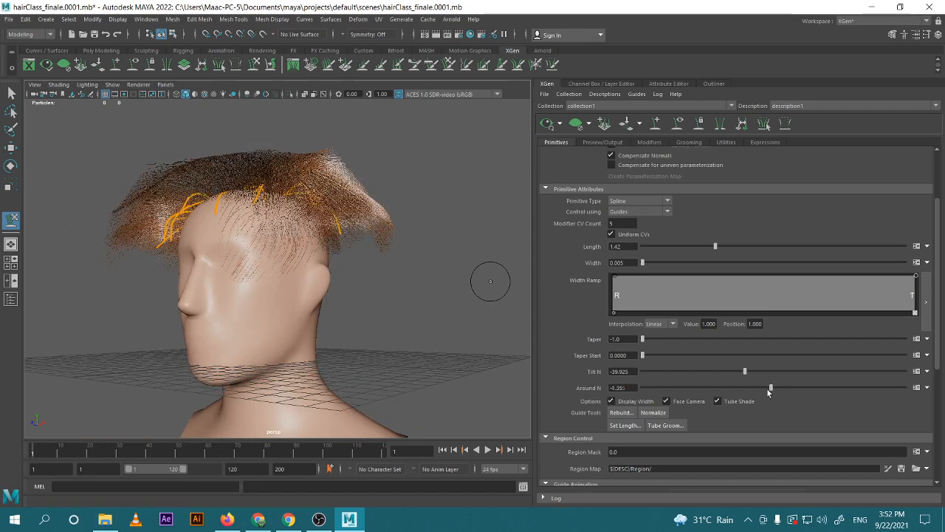
Set the hair's Around N to -173.91 and check the swept hair from the front
{"action": "left_click_drag", "start_coordinate": [720, 392], "coordinate": [707, 395]}
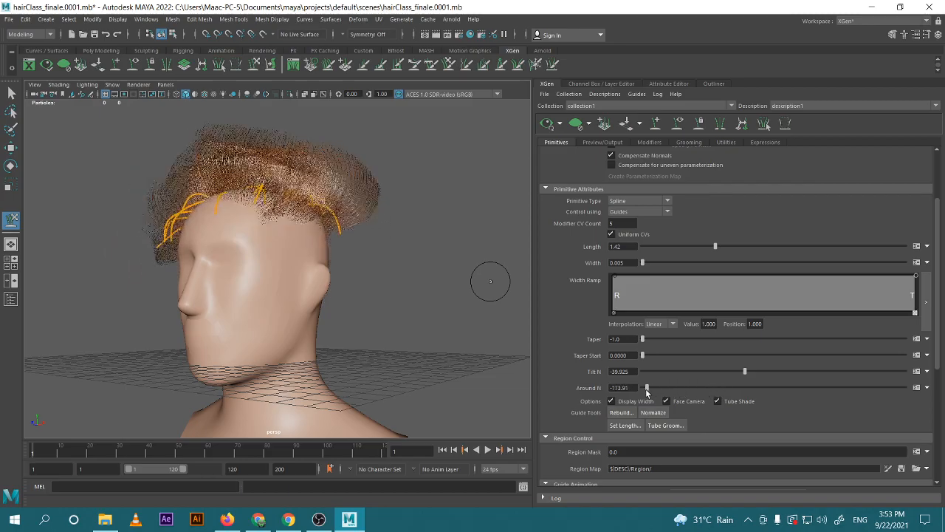
{"action": "left_click_drag", "start_coordinate": [490, 280], "coordinate": [441, 330], "text": "alt"}
{"action": "scroll", "coordinate": [513, 262], "scroll_direction": "down", "scroll_amount": 4}
{"action": "scroll", "coordinate": [454, 281], "scroll_direction": "up", "scroll_amount": 4}
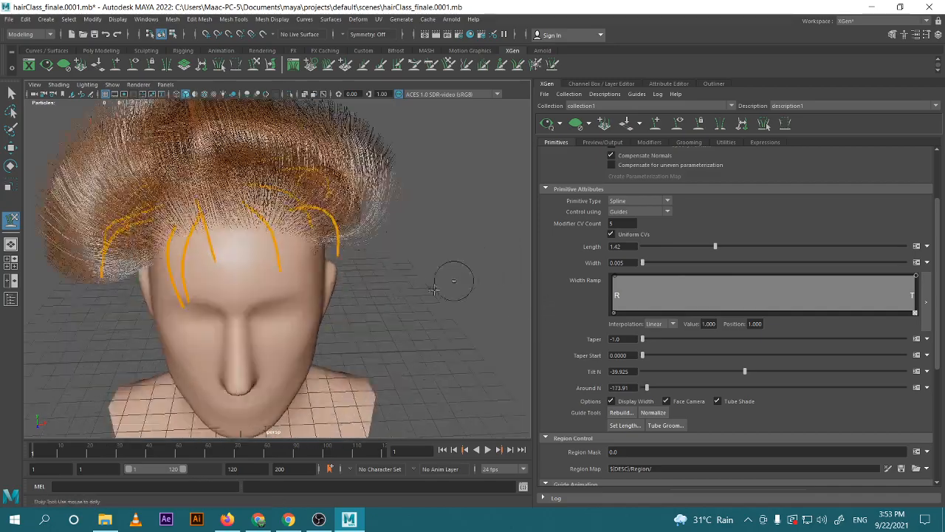
Increase the hair Length to 1.555 and the Width to 0.03, and inspect the strands from several sides
{"action": "left_click_drag", "start_coordinate": [434, 290], "coordinate": [232, 226], "text": "alt"}
{"action": "right_click_drag", "start_coordinate": [231, 227], "coordinate": [284, 235], "text": "alt"}
{"action": "left_click_drag", "start_coordinate": [714, 247], "coordinate": [722, 248]}
{"action": "left_click_drag", "start_coordinate": [656, 263], "coordinate": [656, 263]}
{"action": "right_click_drag", "start_coordinate": [443, 266], "coordinate": [354, 256], "text": "alt"}
{"action": "right_click_drag", "start_coordinate": [431, 268], "coordinate": [472, 271], "text": "alt"}
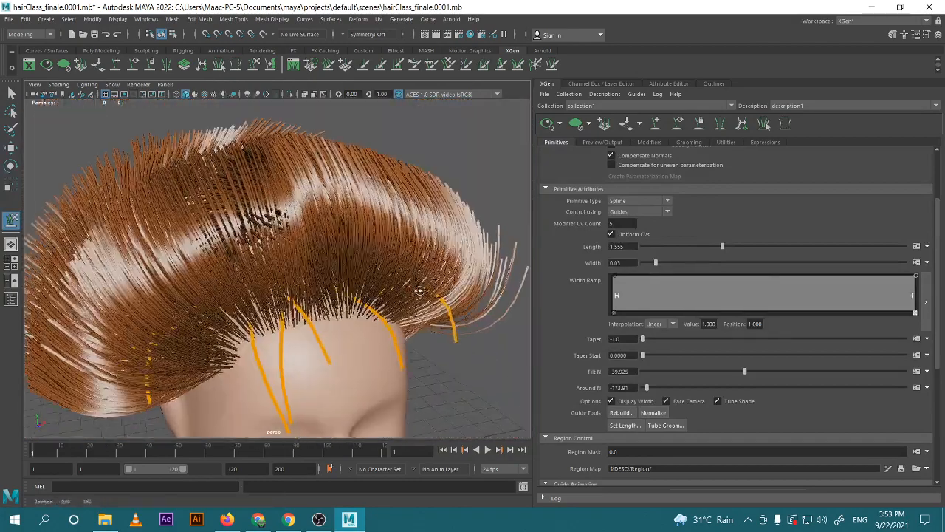
{"action": "left_click_drag", "start_coordinate": [473, 270], "coordinate": [281, 297], "text": "alt"}
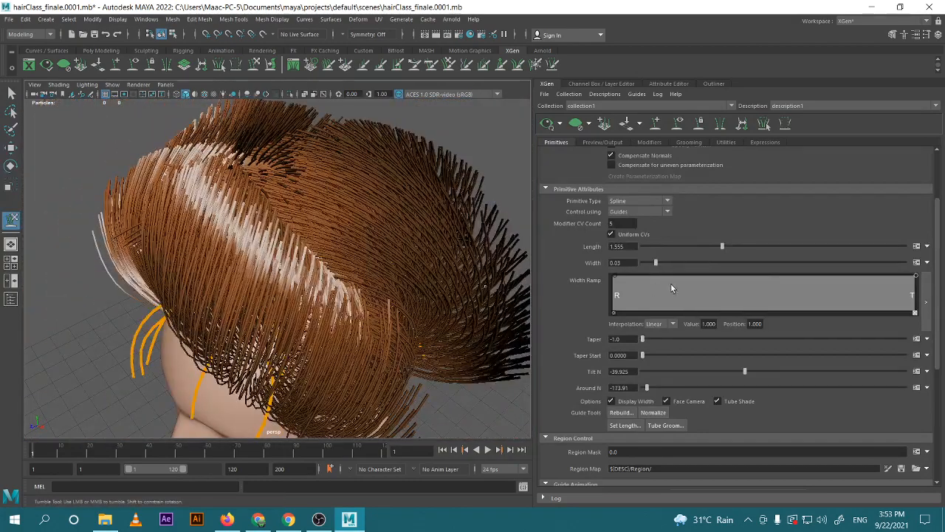
Set the hair Taper to 0.475 and check the strand tips up close
{"action": "left_click_drag", "start_coordinate": [642, 339], "coordinate": [836, 339]}
{"action": "left_click_drag", "start_coordinate": [390, 355], "coordinate": [219, 236], "text": "alt"}
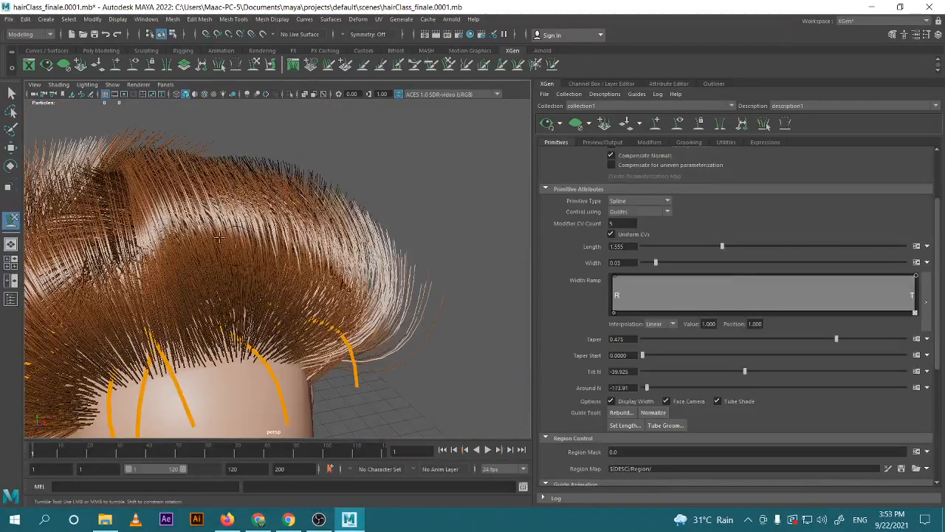
Try to rebuild the guides with a new CV count without any guide selected
{"action": "scroll", "coordinate": [673, 315], "scroll_direction": "down", "scroll_amount": 3}
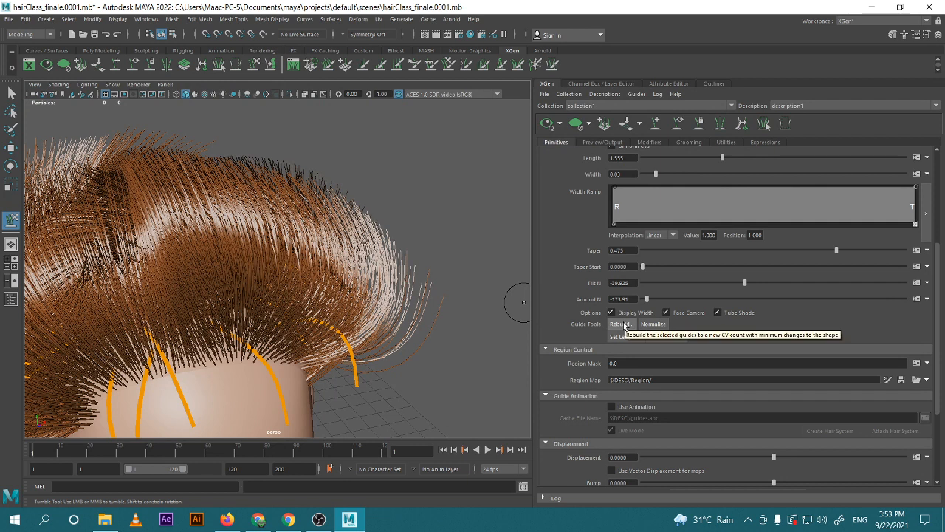
{"action": "left_click", "coordinate": [620, 324]}
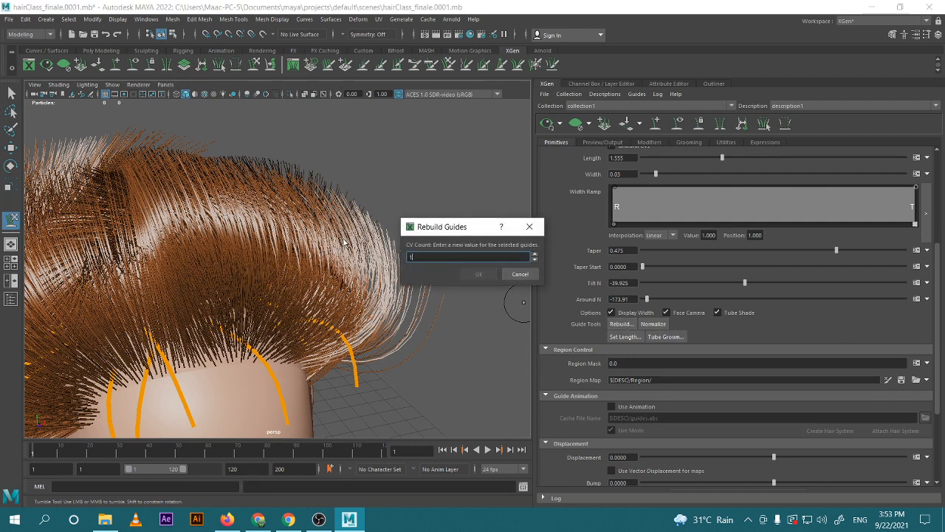
{"action": "left_click", "coordinate": [479, 275]}
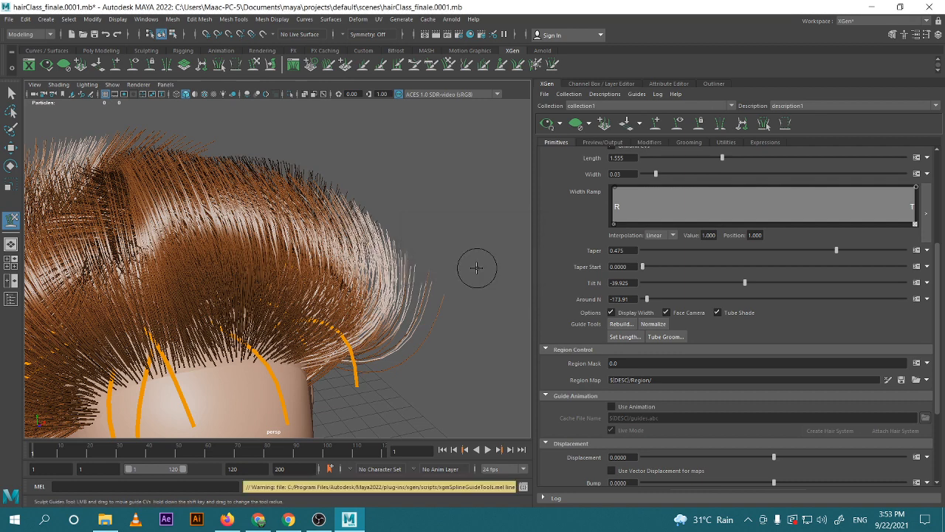
Try to show the control points of the guide at the side of the forehead
{"action": "key", "text": "w"}
{"action": "left_click_drag", "start_coordinate": [404, 393], "coordinate": [450, 260], "text": "alt"}
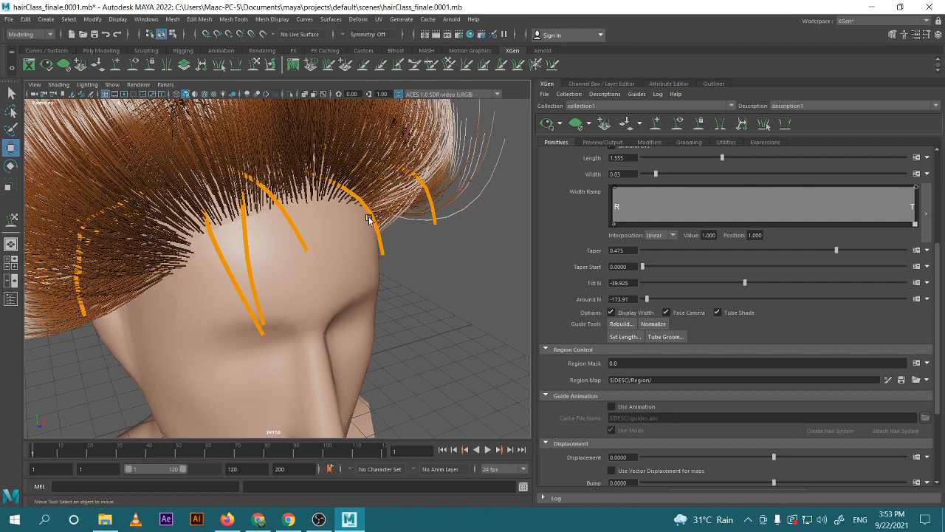
{"action": "left_click", "coordinate": [383, 238]}
{"action": "left_click_drag", "start_coordinate": [461, 277], "coordinate": [441, 296], "text": "alt"}
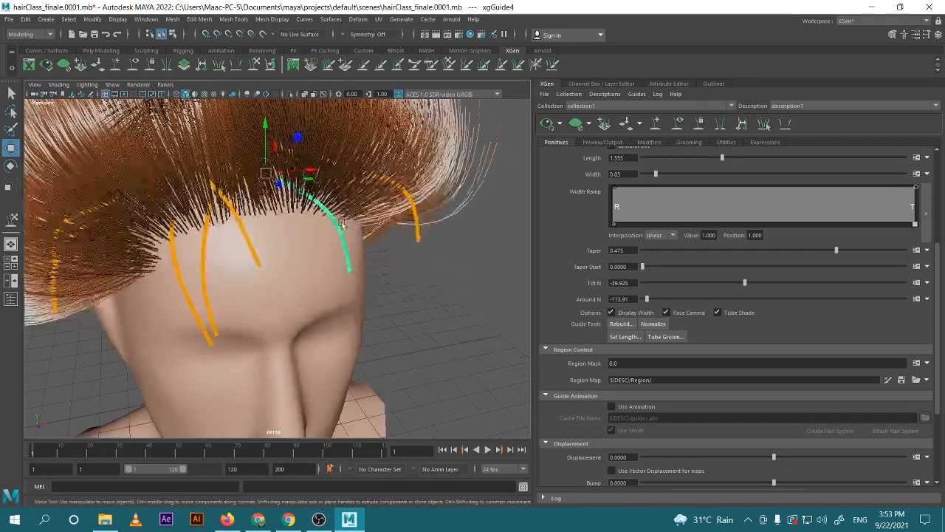
{"action": "right_click_drag", "start_coordinate": [341, 222], "coordinate": [287, 222]}
{"action": "right_click_drag", "start_coordinate": [297, 227], "coordinate": [403, 259], "text": "alt"}
{"action": "middle_click_drag", "start_coordinate": [403, 259], "coordinate": [403, 298], "text": "alt"}
{"action": "left_click_drag", "start_coordinate": [403, 298], "coordinate": [340, 297], "text": "alt"}
{"action": "right_click_drag", "start_coordinate": [300, 216], "coordinate": [345, 203]}
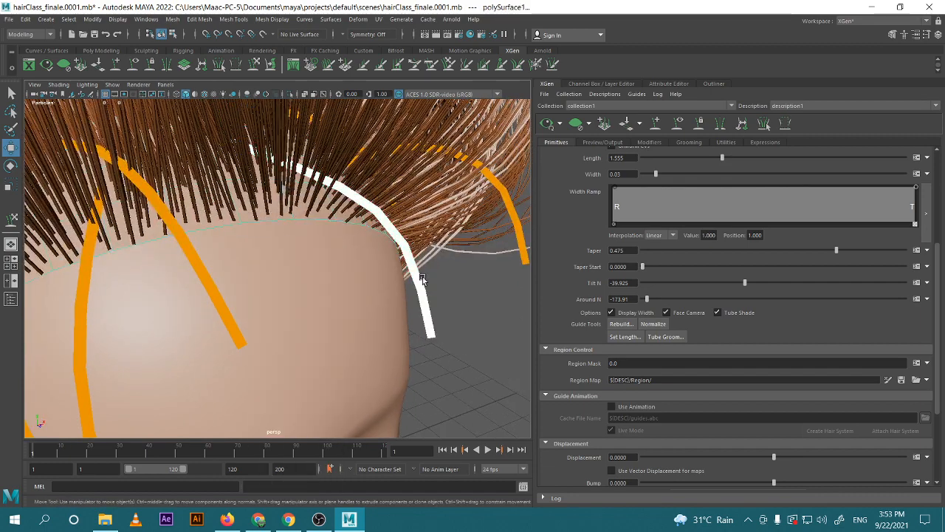
{"action": "mouse_move", "coordinate": [426, 293]}
{"action": "left_mouse_down", "text": "alt"}
{"action": "mouse_move", "coordinate": [483, 261]}
{"action": "mouse_move", "coordinate": [423, 301]}
{"action": "left_mouse_up", "text": "alt"}
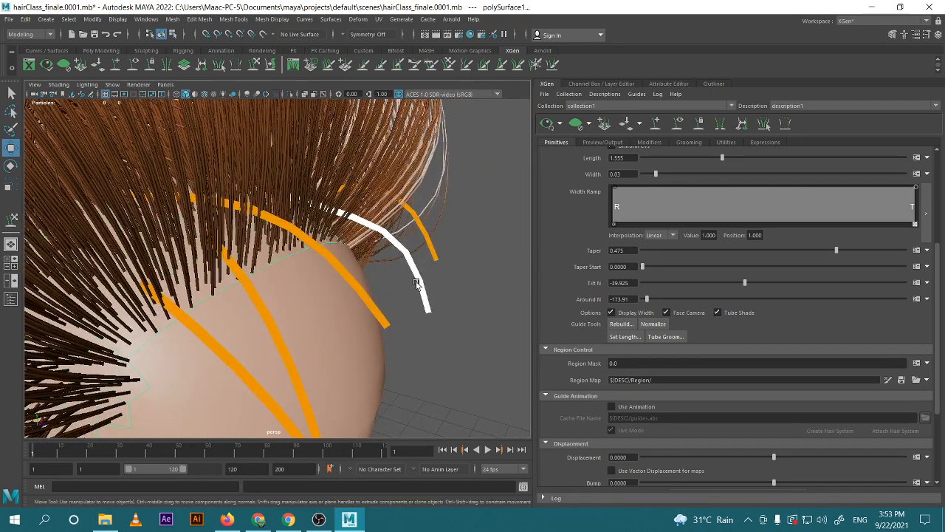
{"action": "mouse_move", "coordinate": [409, 266]}
{"action": "right_mouse_down"}
{"action": "mouse_move", "coordinate": [397, 262]}
{"action": "mouse_move", "coordinate": [412, 252]}
{"action": "right_mouse_up"}
{"action": "left_click", "coordinate": [323, 268]}
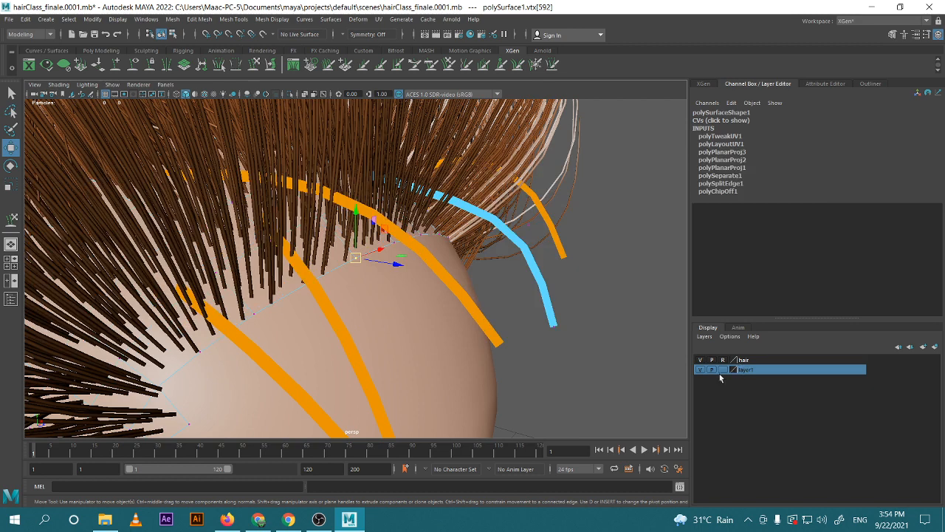
Make the head mesh unselectable by setting layer1 to reference, and return the mesh to object mode
{"action": "left_click", "coordinate": [725, 371]}
{"action": "left_click", "coordinate": [724, 370]}
{"action": "left_click", "coordinate": [587, 347]}
{"action": "right_click_drag", "start_coordinate": [403, 222], "coordinate": [461, 203]}
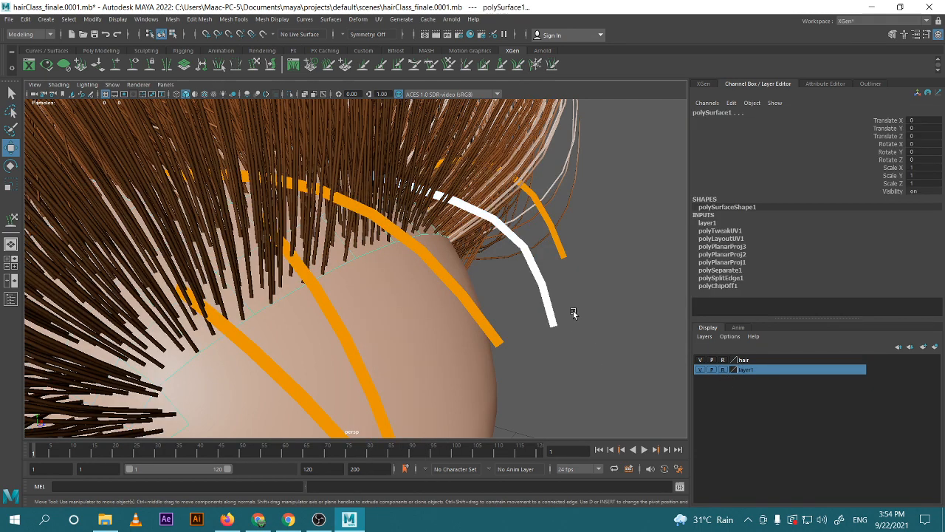
{"action": "left_click", "coordinate": [572, 311]}
Select the guide xgGuide4 at the side of the forehead and show its guide control points
{"action": "left_click", "coordinate": [534, 269]}
{"action": "right_click", "coordinate": [534, 267]}
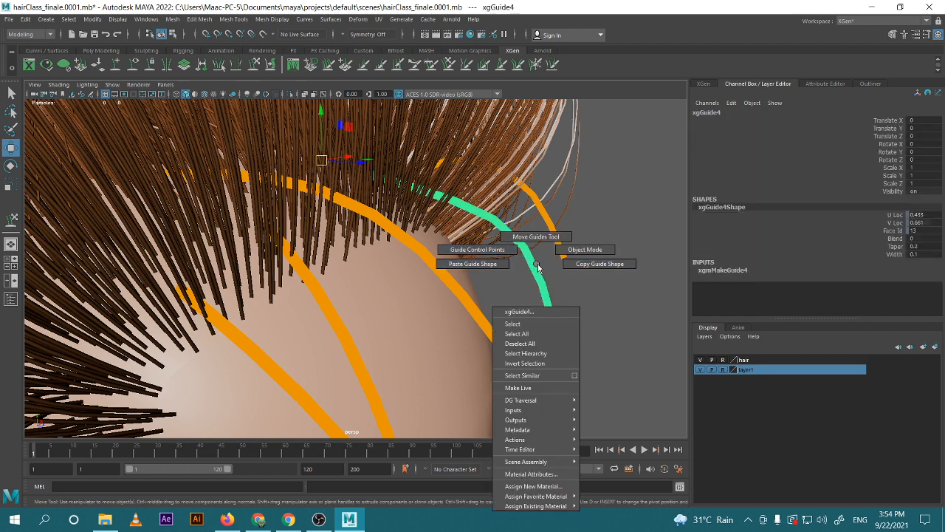
{"action": "right_click_drag", "start_coordinate": [537, 266], "coordinate": [477, 251]}
{"action": "left_click_drag", "start_coordinate": [579, 291], "coordinate": [543, 270], "text": "alt"}
{"action": "scroll", "coordinate": [543, 270], "scroll_direction": "up", "scroll_amount": 4}
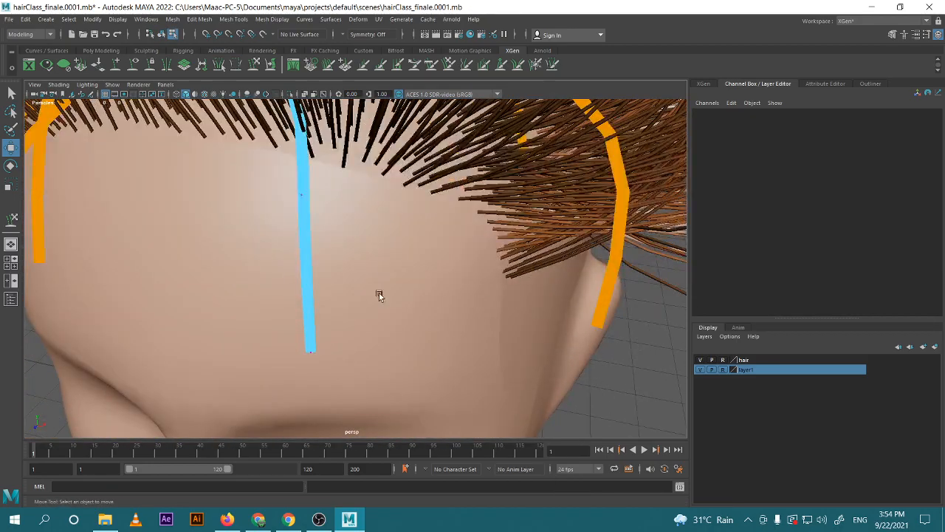
Pick the guide's control points one after another to examine their spacing, and return it to object mode
{"action": "left_click_drag", "start_coordinate": [340, 322], "coordinate": [288, 371]}
{"action": "middle_click_drag", "start_coordinate": [332, 244], "coordinate": [360, 293], "text": "alt"}
{"action": "left_click_drag", "start_coordinate": [369, 267], "coordinate": [327, 310]}
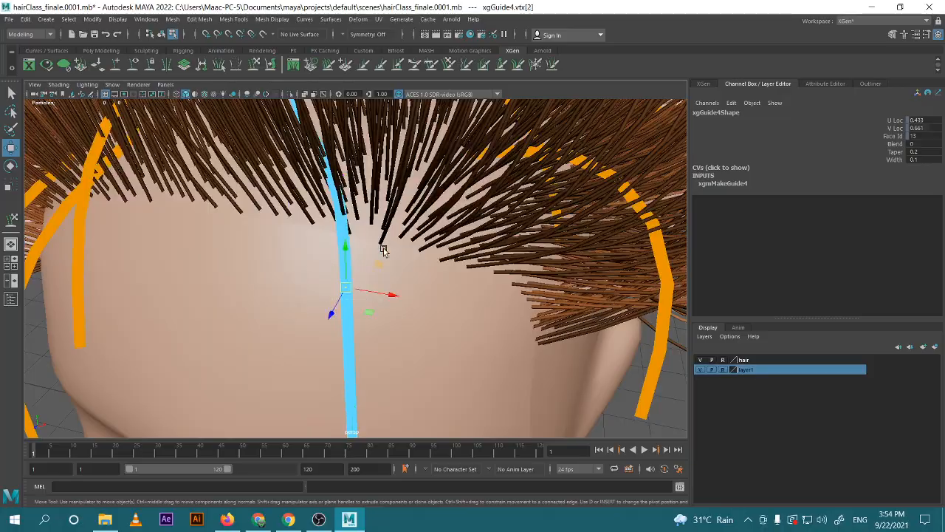
{"action": "middle_click_drag", "start_coordinate": [384, 249], "coordinate": [387, 325], "text": "alt"}
{"action": "left_click_drag", "start_coordinate": [371, 278], "coordinate": [325, 319]}
{"action": "middle_click_drag", "start_coordinate": [329, 270], "coordinate": [358, 327], "text": "alt"}
{"action": "left_click_drag", "start_coordinate": [347, 254], "coordinate": [463, 293]}
{"action": "scroll", "coordinate": [370, 307], "scroll_direction": "down", "scroll_amount": 8}
{"action": "right_click_drag", "start_coordinate": [464, 293], "coordinate": [522, 292]}
Rebuild the selected forehead guide with a CV count of 10
{"action": "left_click", "coordinate": [706, 84]}
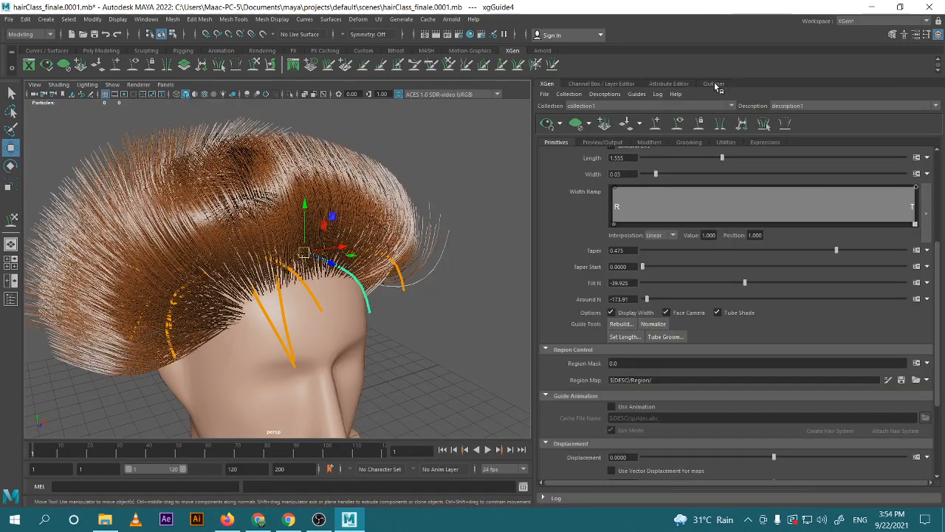
{"action": "left_click", "coordinate": [621, 324]}
{"action": "type", "text": "1"}
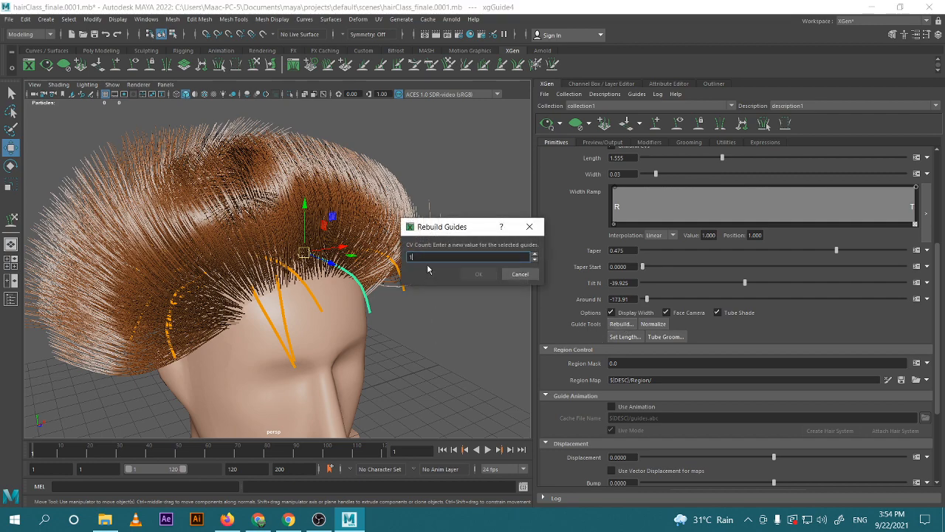
{"action": "type", "text": ".0"}
{"action": "left_click", "coordinate": [471, 277]}
{"action": "scroll", "coordinate": [298, 325], "scroll_direction": "up", "scroll_amount": 5}
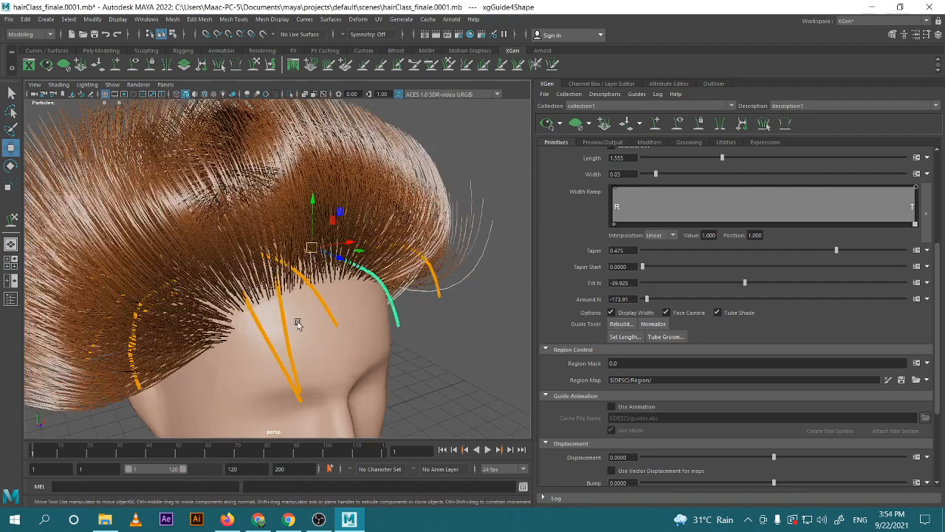
Show the rebuilt guide's control points and examine how they are distributed along it
{"action": "left_click_drag", "start_coordinate": [298, 325], "coordinate": [333, 247], "text": "alt"}
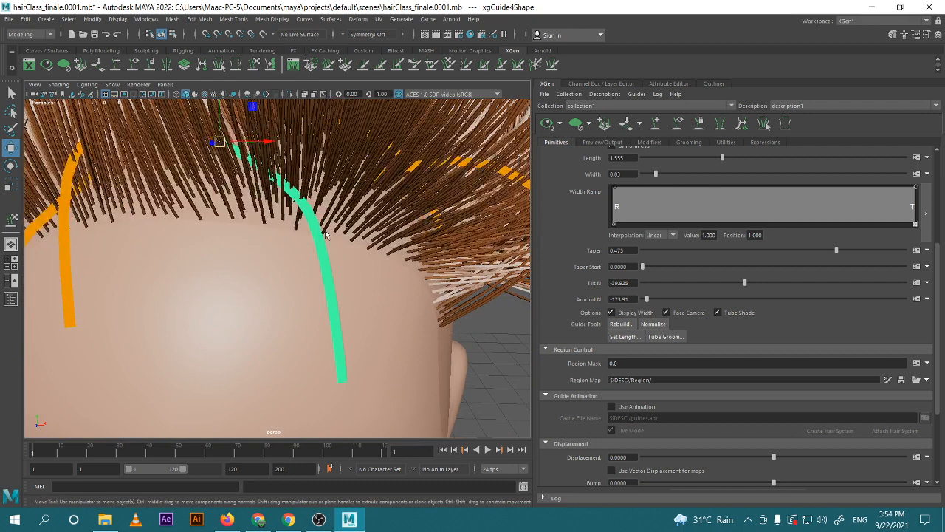
{"action": "right_click_drag", "start_coordinate": [328, 234], "coordinate": [278, 229]}
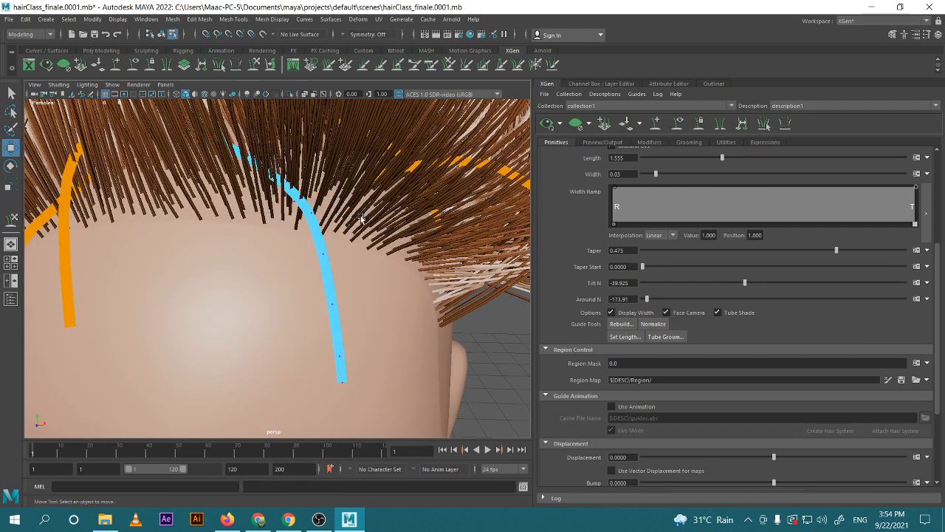
{"action": "scroll", "coordinate": [361, 218], "scroll_direction": "down", "scroll_amount": 5}
{"action": "left_click_drag", "start_coordinate": [361, 219], "coordinate": [371, 242], "text": "alt"}
{"action": "scroll", "coordinate": [347, 247], "scroll_direction": "up", "scroll_amount": 4}
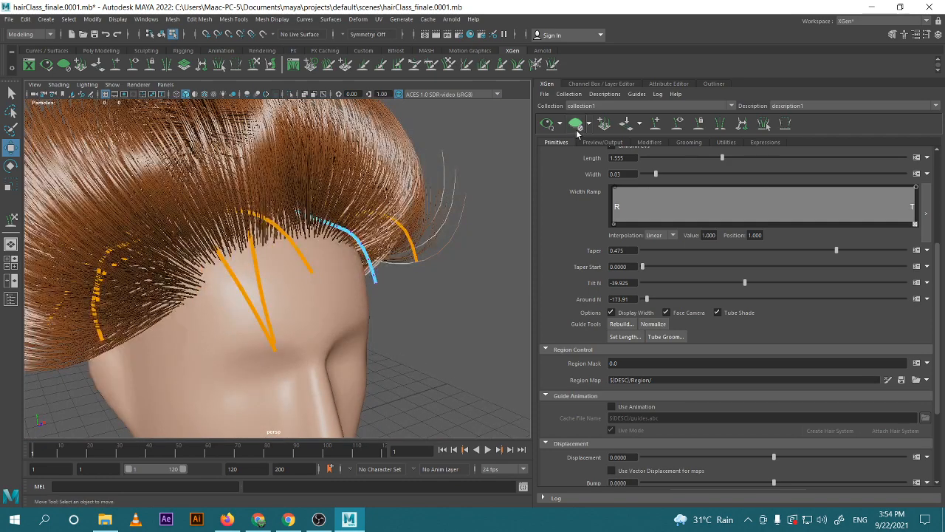
Refresh the hair preview and inspect the hair around the rebuilt guide from the front and above
{"action": "left_click", "coordinate": [576, 125]}
{"action": "left_click", "coordinate": [547, 124]}
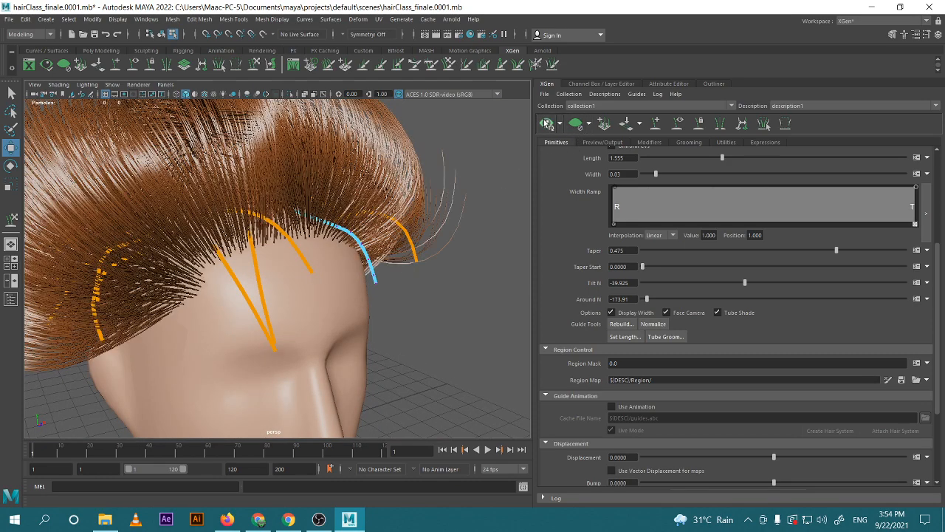
{"action": "scroll", "coordinate": [379, 220], "scroll_direction": "down", "scroll_amount": 5}
{"action": "left_click_drag", "start_coordinate": [380, 220], "coordinate": [322, 267], "text": "alt"}
{"action": "scroll", "coordinate": [322, 266], "scroll_direction": "up", "scroll_amount": 4}
{"action": "left_click_drag", "start_coordinate": [287, 231], "coordinate": [326, 227], "text": "alt"}
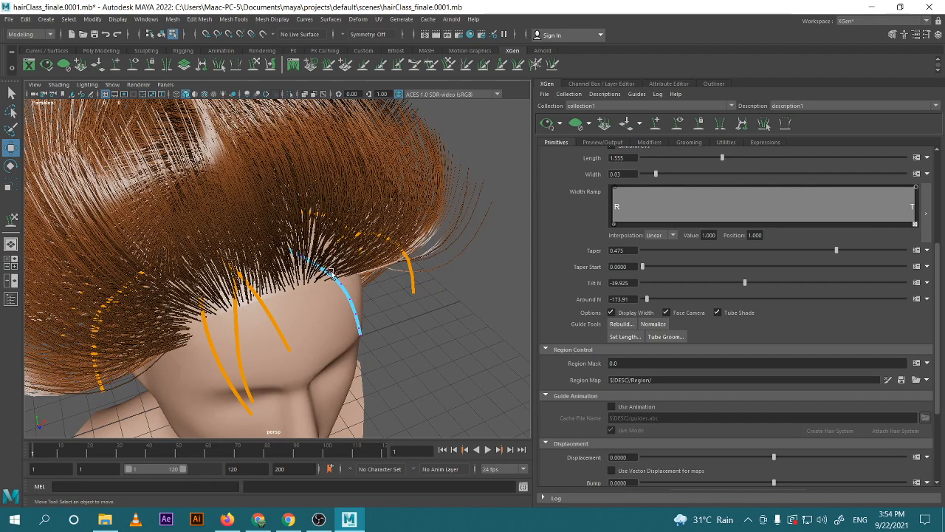
{"action": "scroll", "coordinate": [324, 212], "scroll_direction": "down", "scroll_amount": 6}
{"action": "left_click_drag", "start_coordinate": [424, 243], "coordinate": [395, 234], "text": "alt"}
{"action": "scroll", "coordinate": [290, 251], "scroll_direction": "up", "scroll_amount": 2}
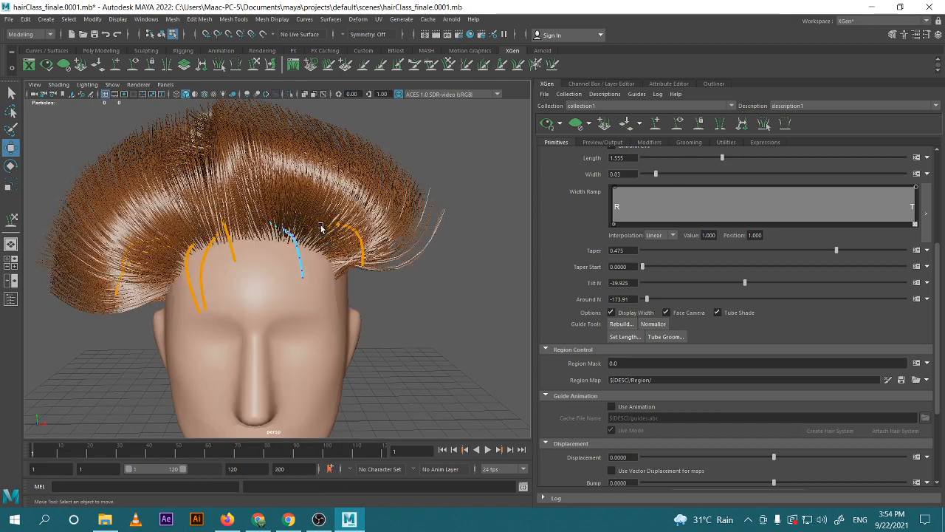
{"action": "scroll", "coordinate": [320, 217], "scroll_direction": "up", "scroll_amount": 4}
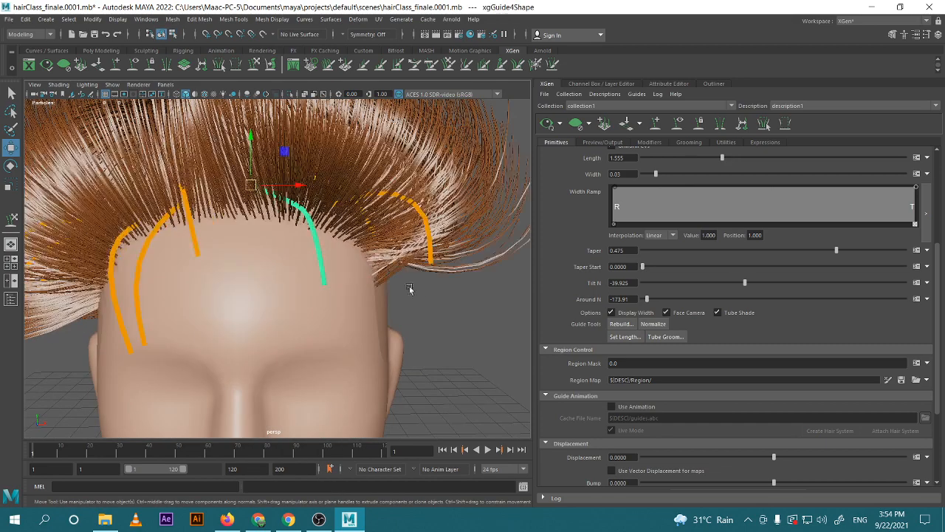
Select the guide beside the forehead and rebuild it with a new CV count
{"action": "left_click", "coordinate": [430, 230]}
{"action": "left_click_drag", "start_coordinate": [355, 273], "coordinate": [489, 271], "text": "alt"}
{"action": "left_click", "coordinate": [621, 325]}
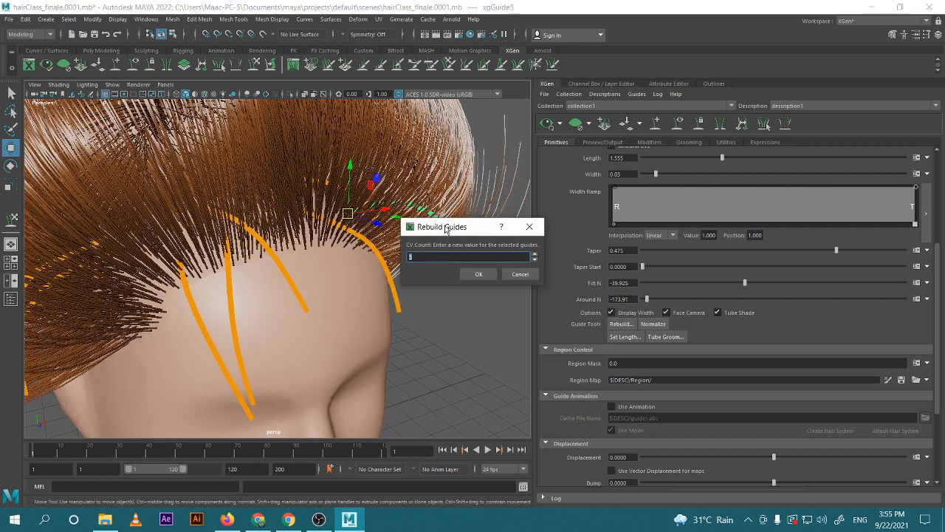
{"action": "left_click", "coordinate": [487, 274]}
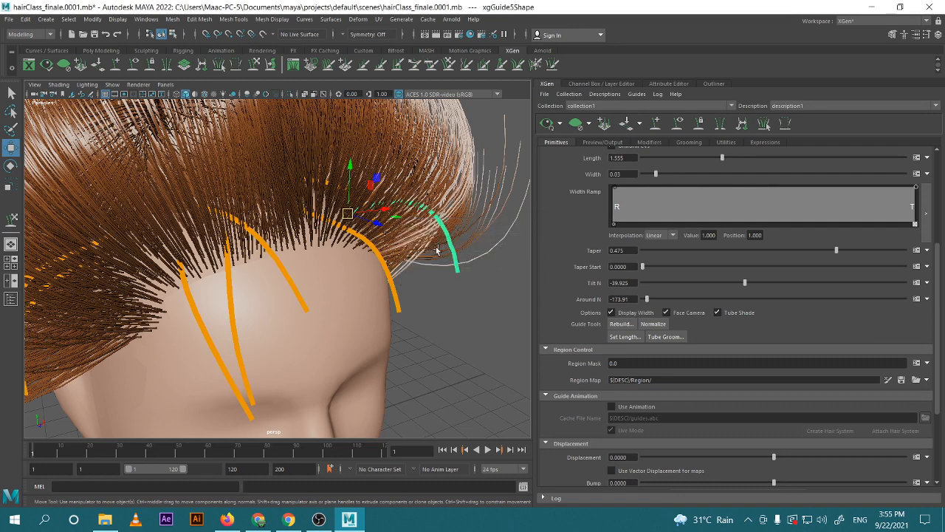
Show the rebuilt side guide's control points, pick one near its tip, and return the guide to object mode
{"action": "right_click_drag", "start_coordinate": [454, 240], "coordinate": [494, 289]}
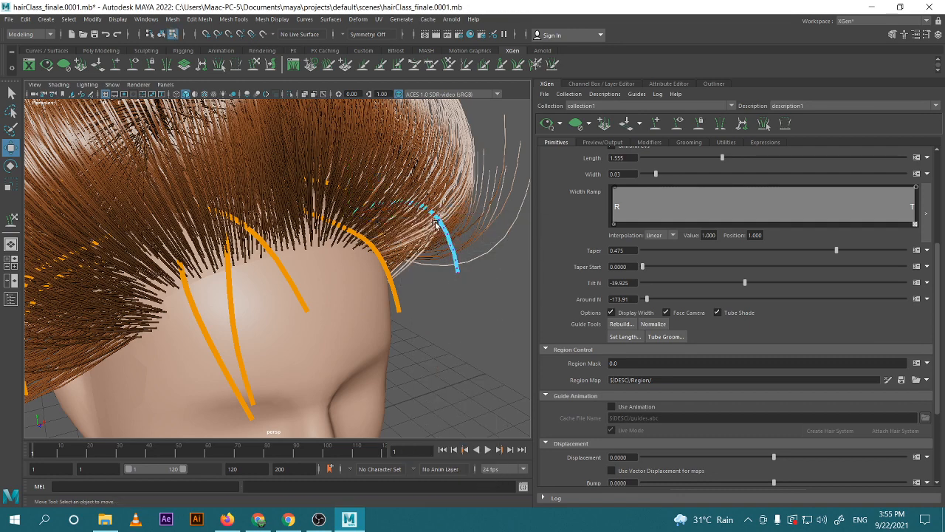
{"action": "left_click", "coordinate": [451, 248]}
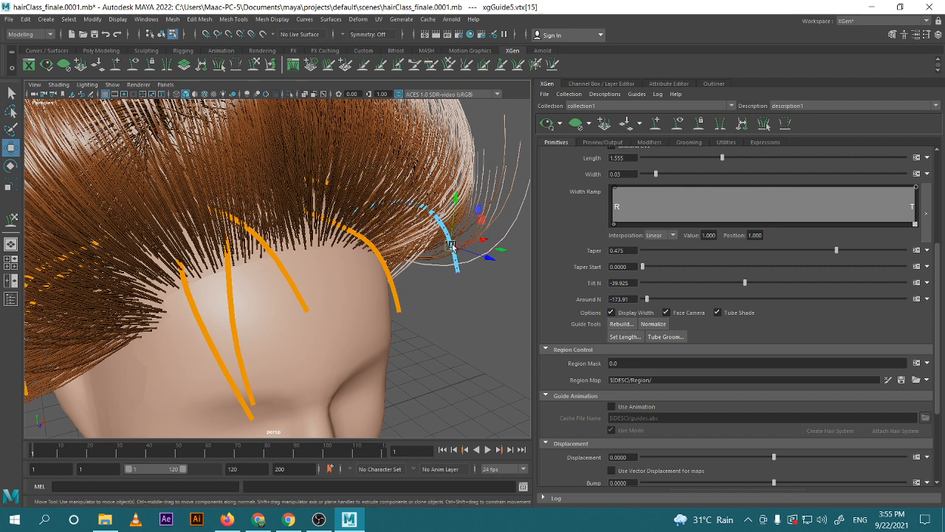
{"action": "right_click_drag", "start_coordinate": [454, 249], "coordinate": [480, 235]}
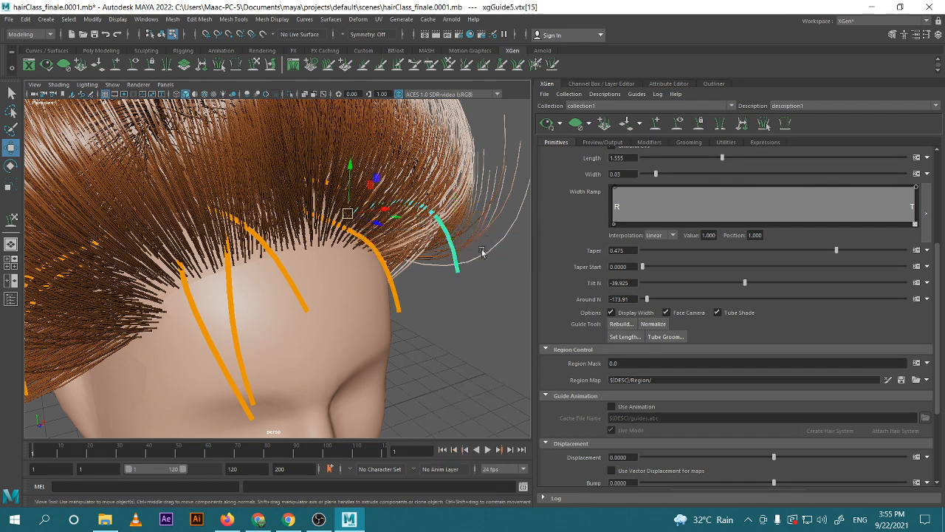
{"action": "left_click", "coordinate": [459, 251]}
Refresh the hair preview and inspect the hair along the hairline, from above and from the back of the head
{"action": "left_click", "coordinate": [550, 124]}
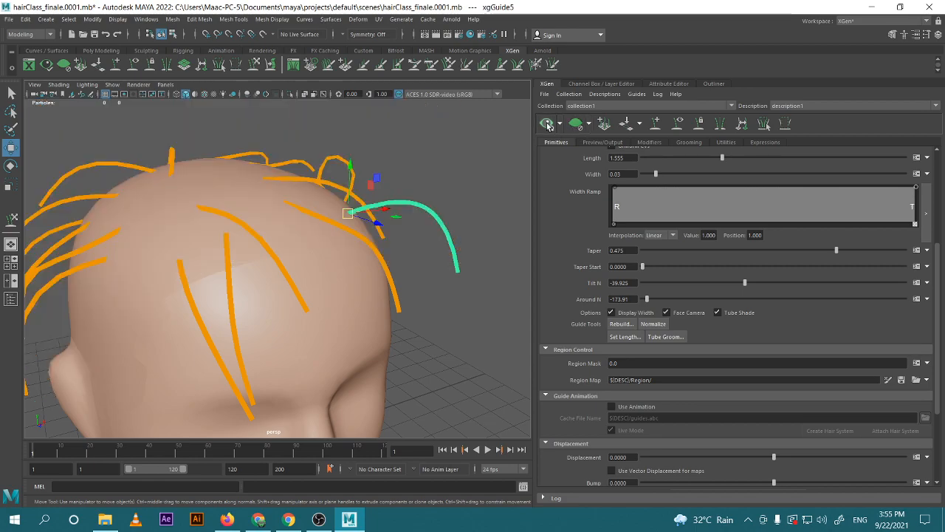
{"action": "scroll", "coordinate": [458, 285], "scroll_direction": "down", "scroll_amount": 3}
{"action": "left_click_drag", "start_coordinate": [457, 285], "coordinate": [441, 292], "text": "alt"}
{"action": "scroll", "coordinate": [444, 297], "scroll_direction": "up", "scroll_amount": 5}
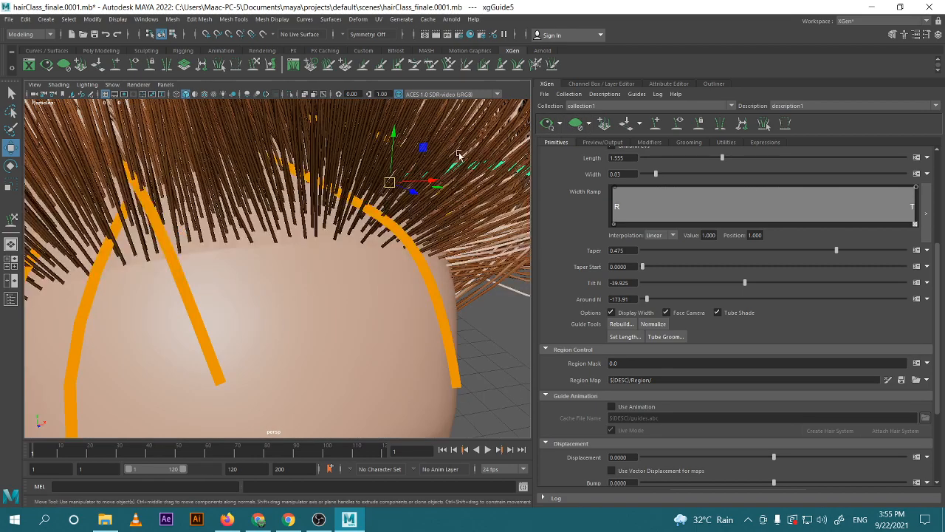
{"action": "scroll", "coordinate": [457, 155], "scroll_direction": "down", "scroll_amount": 5}
{"action": "left_click_drag", "start_coordinate": [453, 197], "coordinate": [333, 276], "text": "alt"}
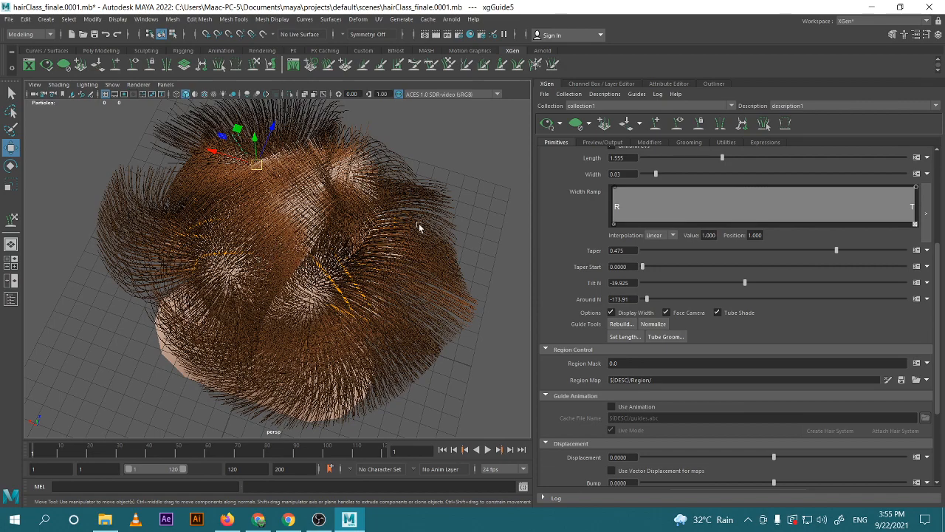
{"action": "left_click_drag", "start_coordinate": [380, 190], "coordinate": [411, 228], "text": "alt"}
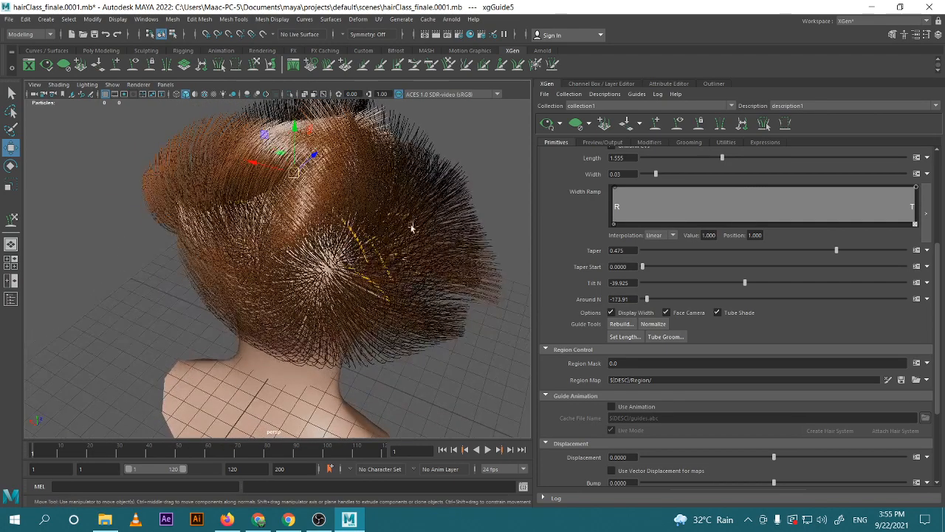
Create a density mask map named mask with map resolution 5.0 and a White start color
{"action": "scroll", "coordinate": [709, 340], "scroll_direction": "down", "scroll_amount": 4}
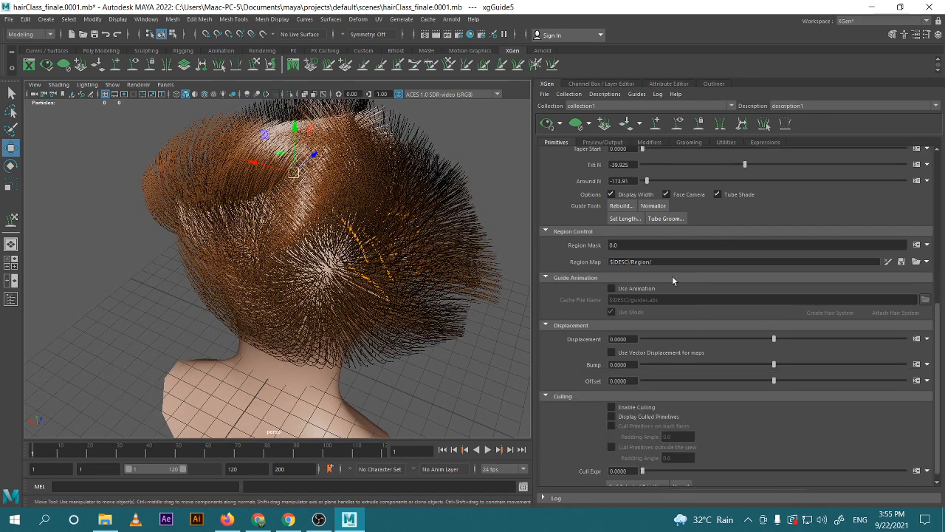
{"action": "scroll", "coordinate": [687, 288], "scroll_direction": "up", "scroll_amount": 10}
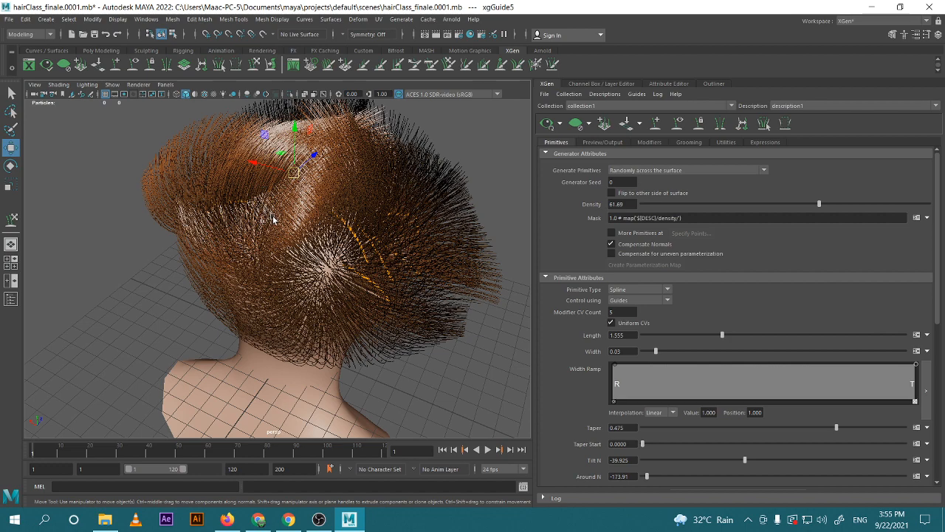
{"action": "left_click_drag", "start_coordinate": [248, 228], "coordinate": [310, 260], "text": "alt"}
{"action": "left_click", "coordinate": [917, 217]}
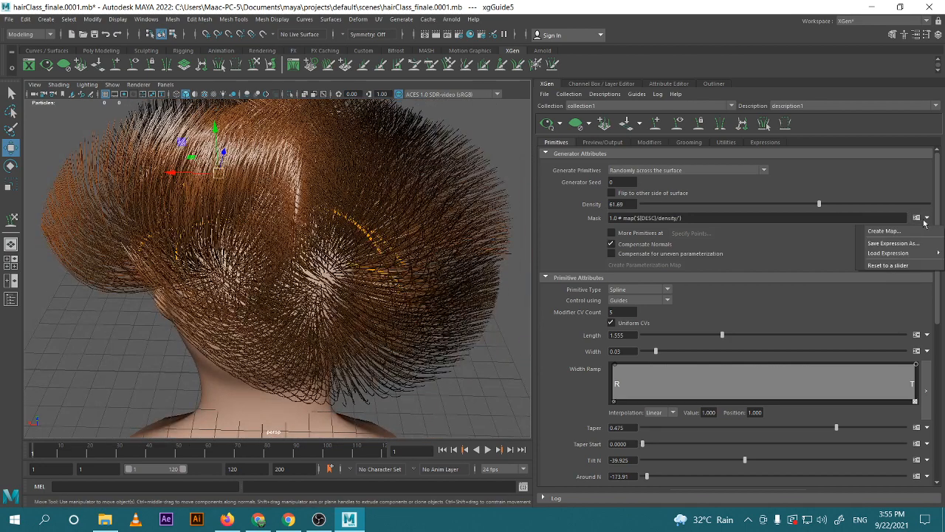
{"action": "left_click", "coordinate": [882, 232]}
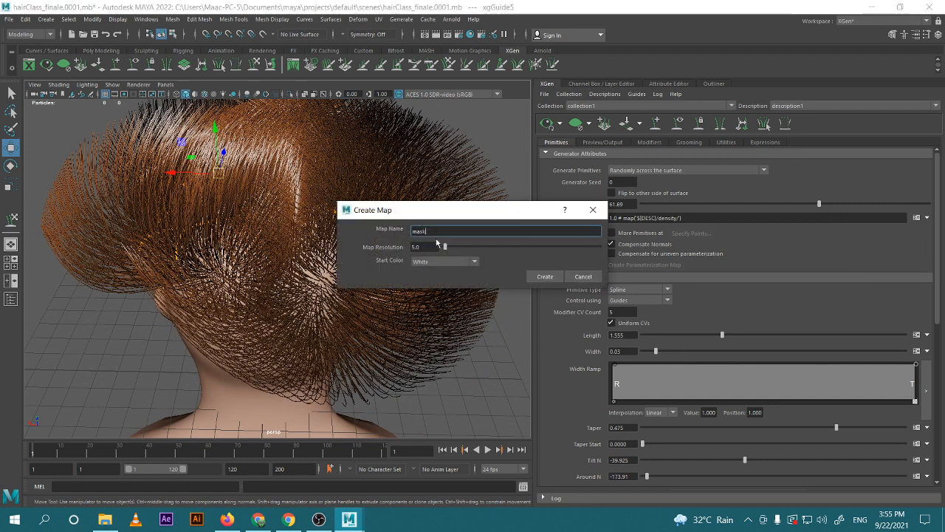
{"action": "left_click_drag", "start_coordinate": [417, 215], "coordinate": [410, 173]}
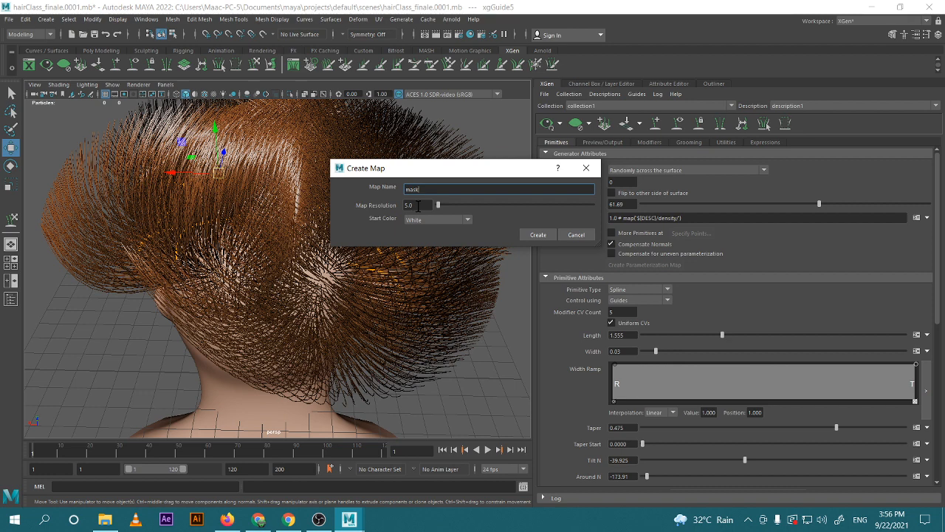
{"action": "left_click", "coordinate": [444, 221]}
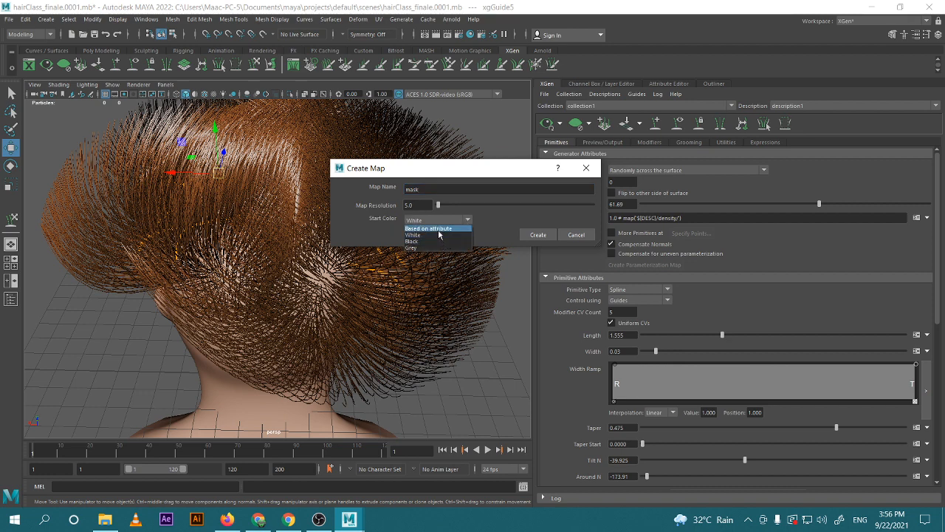
{"action": "left_click", "coordinate": [437, 235]}
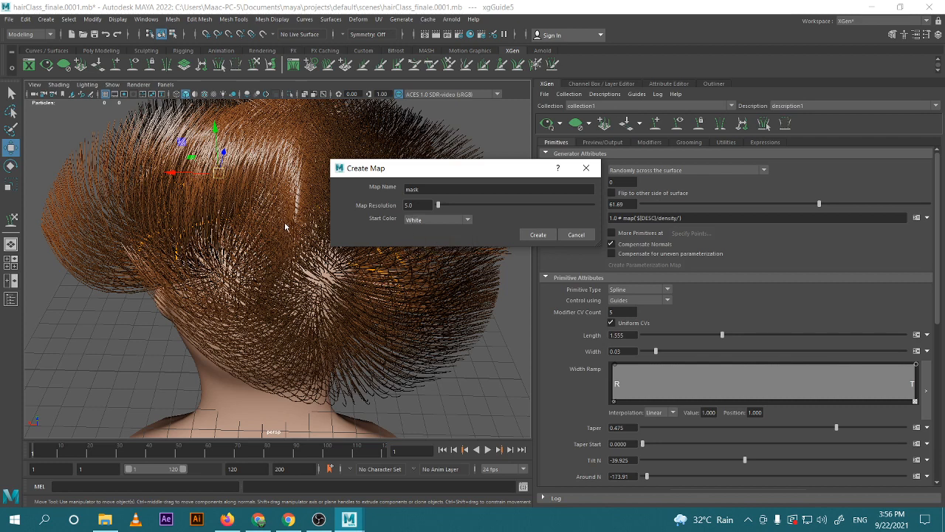
{"action": "left_click", "coordinate": [537, 235]}
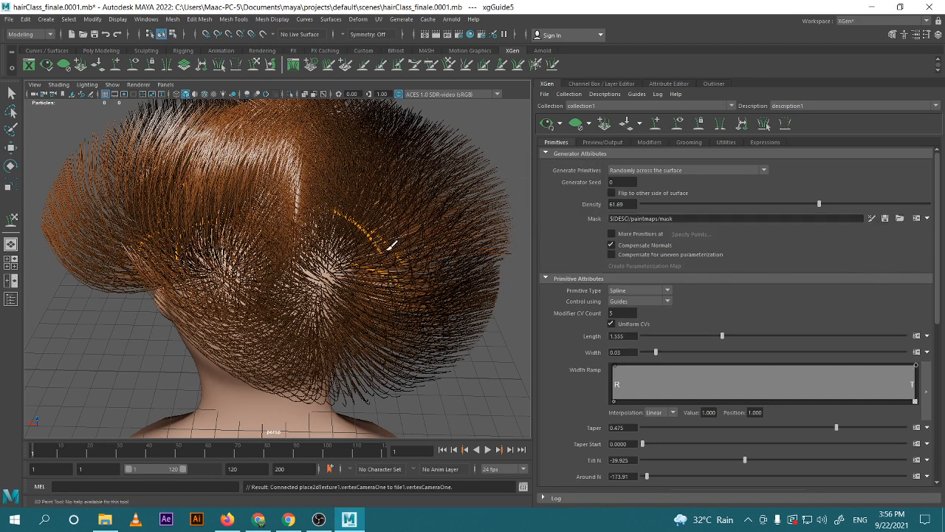
Open the 3D Paint Tool settings and set the flood color to black
{"action": "scroll", "coordinate": [367, 242], "scroll_direction": "down", "scroll_amount": 3}
{"action": "mouse_move", "coordinate": [355, 305]}
{"action": "left_mouse_down", "text": "alt"}
{"action": "mouse_move", "coordinate": [403, 268]}
{"action": "mouse_move", "coordinate": [454, 247]}
{"action": "mouse_move", "coordinate": [534, 257]}
{"action": "mouse_move", "coordinate": [274, 266]}
{"action": "mouse_move", "coordinate": [472, 260]}
{"action": "mouse_move", "coordinate": [436, 288]}
{"action": "mouse_move", "coordinate": [300, 192]}
{"action": "left_mouse_up", "text": "alt"}
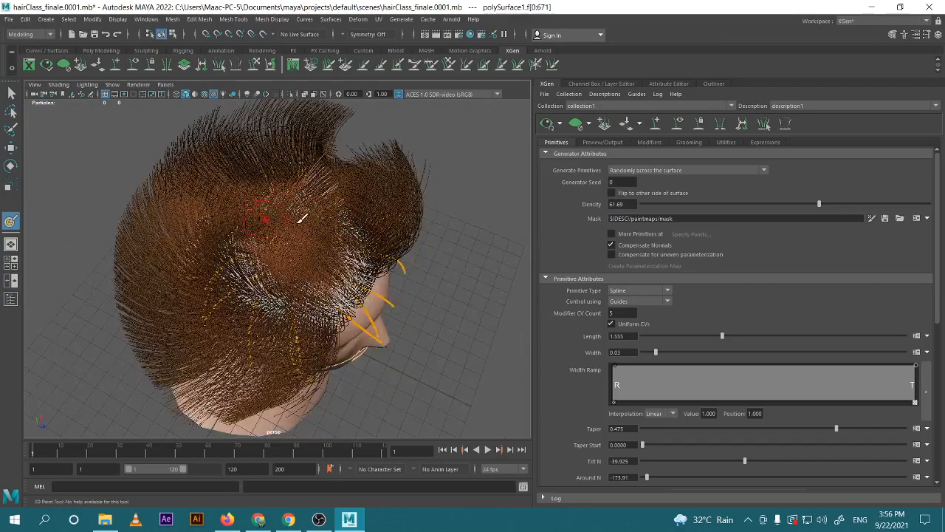
{"action": "scroll", "coordinate": [347, 215], "scroll_direction": "up", "scroll_amount": 2}
{"action": "left_click_drag", "start_coordinate": [269, 230], "coordinate": [323, 265], "text": "alt"}
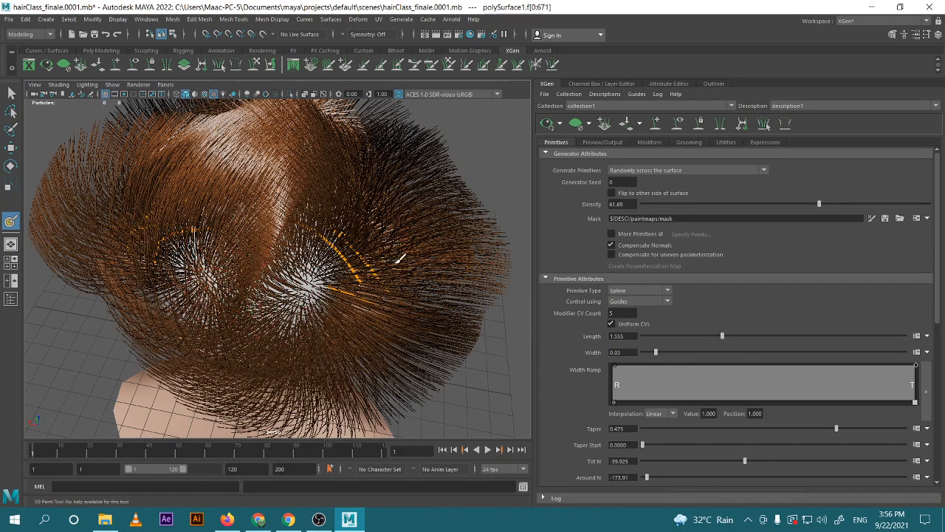
{"action": "scroll", "coordinate": [271, 275], "scroll_direction": "up", "scroll_amount": 5}
{"action": "scroll", "coordinate": [271, 277], "scroll_direction": "down", "scroll_amount": 8}
{"action": "mouse_move", "coordinate": [271, 277]}
{"action": "left_mouse_down", "text": "alt"}
{"action": "mouse_move", "coordinate": [275, 322]}
{"action": "mouse_move", "coordinate": [259, 238]}
{"action": "mouse_move", "coordinate": [294, 290]}
{"action": "left_mouse_up", "text": "alt"}
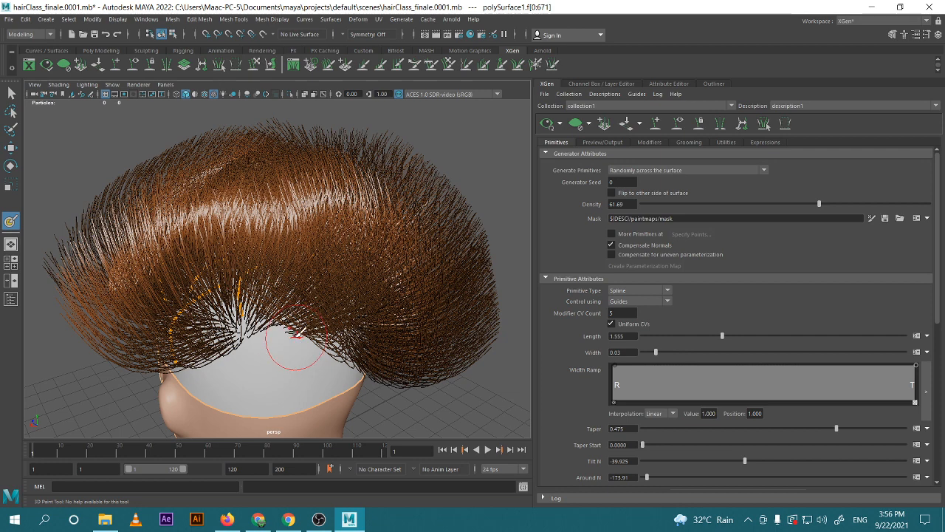
{"action": "double_click", "coordinate": [10, 220]}
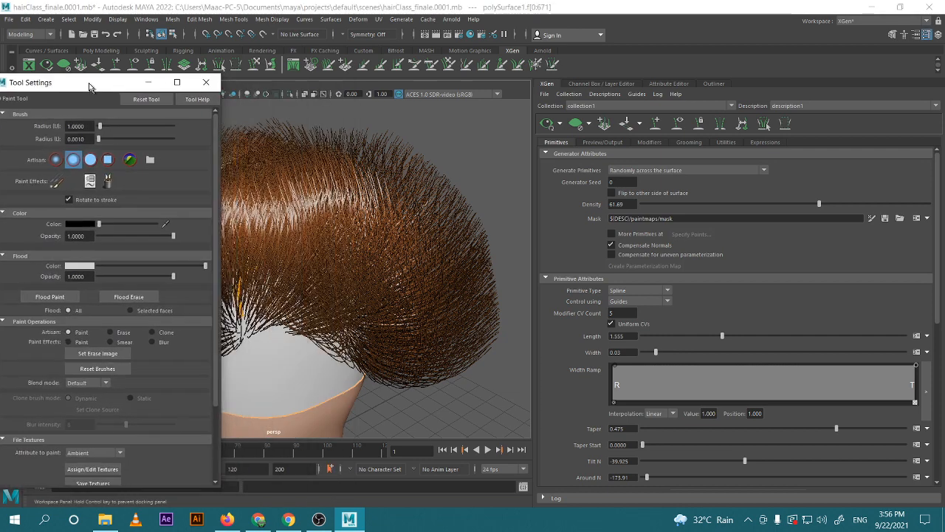
{"action": "left_click_drag", "start_coordinate": [94, 79], "coordinate": [106, 106]}
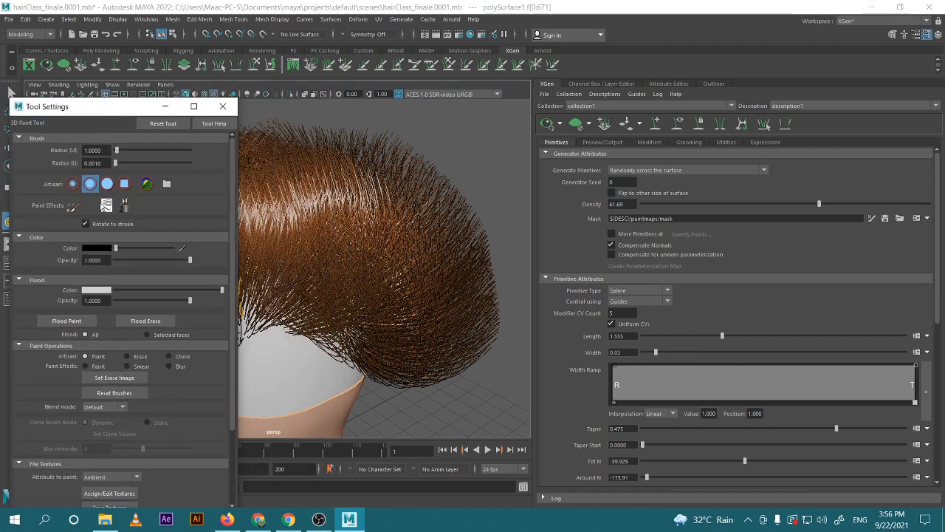
{"action": "left_click", "coordinate": [98, 291]}
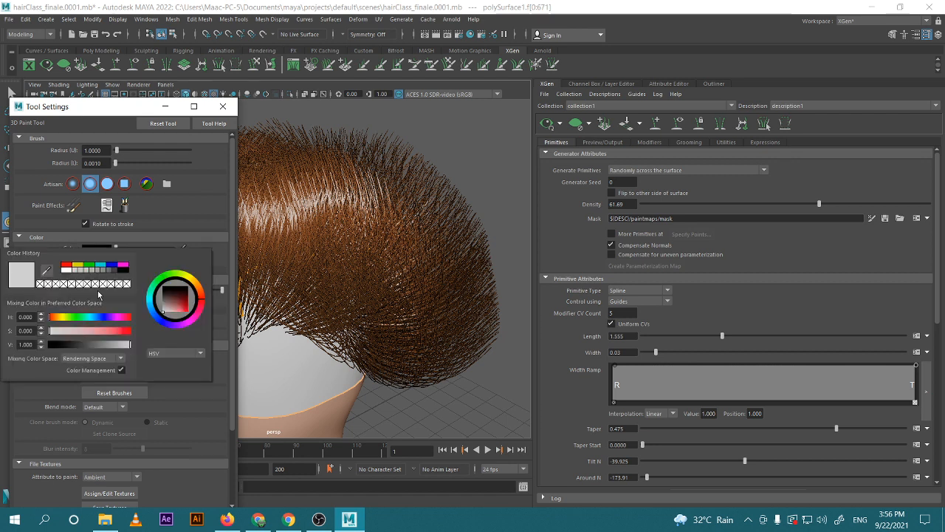
{"action": "left_click", "coordinate": [175, 293]}
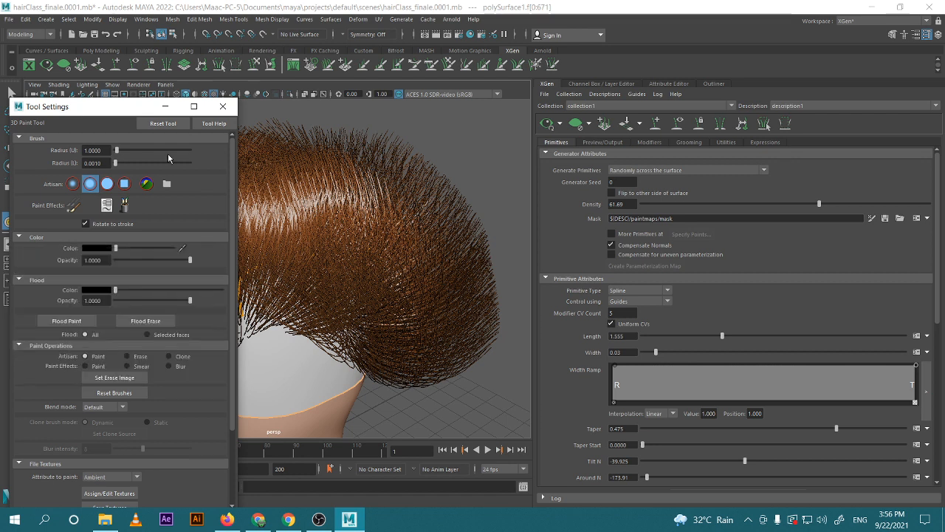
Try black test strokes on the bare lower back of the scalp and undo them
{"action": "mouse_move", "coordinate": [286, 374]}
{"action": "left_mouse_down"}
{"action": "mouse_move", "coordinate": [289, 359]}
{"action": "mouse_move", "coordinate": [468, 277]}
{"action": "mouse_move", "coordinate": [435, 300]}
{"action": "left_mouse_up"}
{"action": "scroll", "coordinate": [468, 276], "scroll_direction": "up", "scroll_amount": 3}
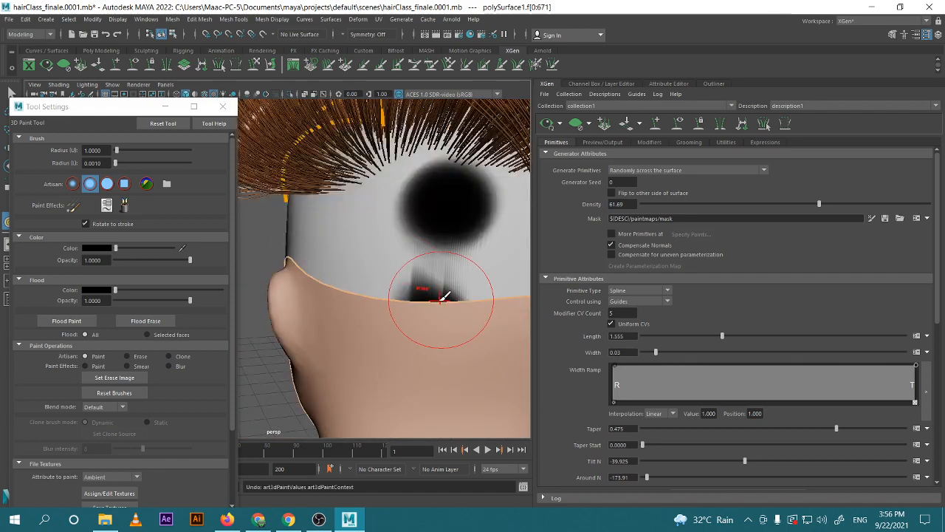
{"action": "middle_click_drag", "start_coordinate": [416, 265], "coordinate": [371, 342], "text": "alt"}
{"action": "key", "text": "ctrl+z"}
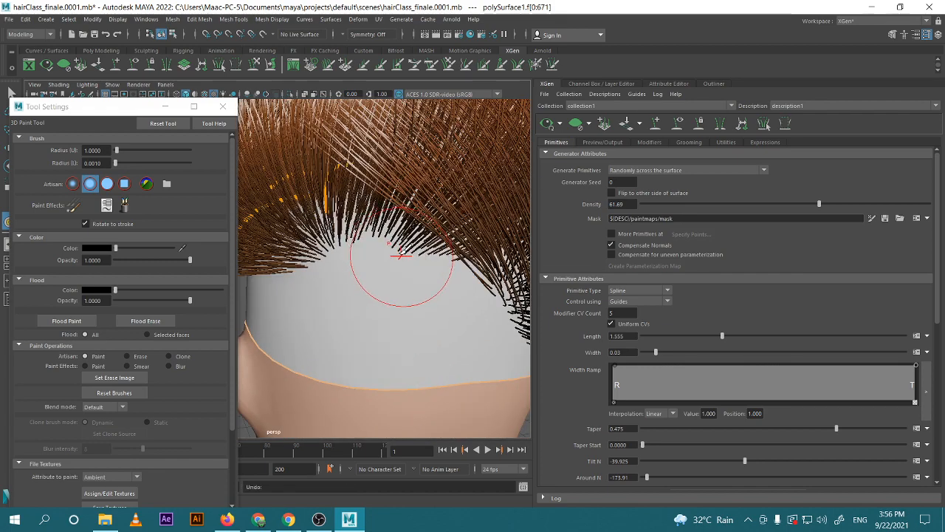
Try painting black on the scalp beneath the hair at the back of the head, and undo the strokes
{"action": "mouse_move", "coordinate": [357, 245]}
{"action": "left_mouse_down", "text": "alt"}
{"action": "mouse_move", "coordinate": [391, 237]}
{"action": "mouse_move", "coordinate": [377, 242]}
{"action": "mouse_move", "coordinate": [362, 227]}
{"action": "mouse_move", "coordinate": [374, 197]}
{"action": "mouse_move", "coordinate": [415, 270]}
{"action": "left_mouse_up", "text": "alt"}
{"action": "key", "text": "ctrl+z"}
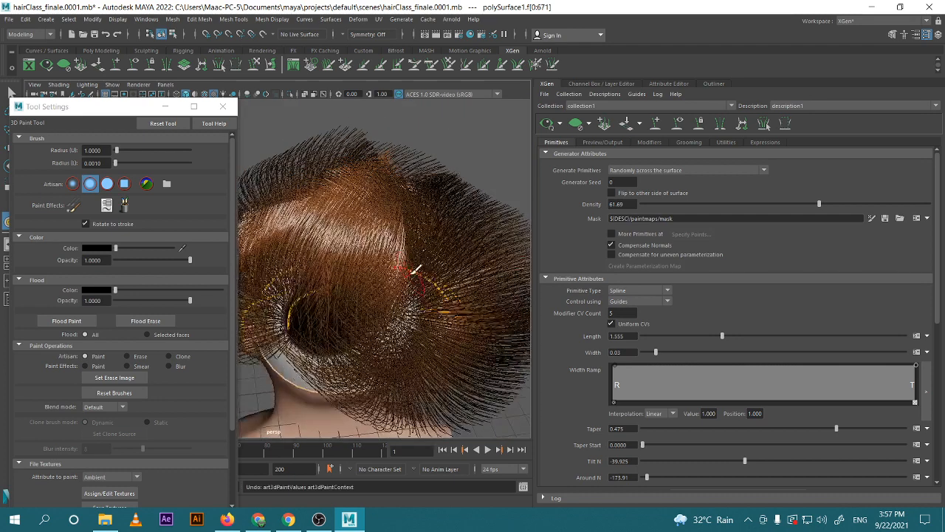
{"action": "key", "text": "ctrl+z"}
{"action": "mouse_move", "coordinate": [336, 283]}
{"action": "left_mouse_down"}
{"action": "mouse_move", "coordinate": [369, 285]}
{"action": "mouse_move", "coordinate": [369, 274]}
{"action": "mouse_move", "coordinate": [339, 271]}
{"action": "left_mouse_up"}
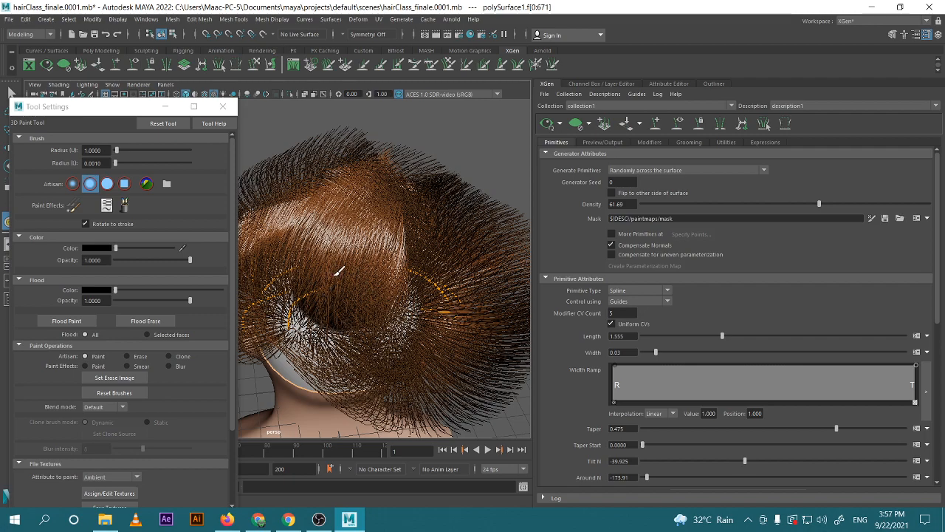
{"action": "scroll", "coordinate": [402, 310], "scroll_direction": "up", "scroll_amount": 10}
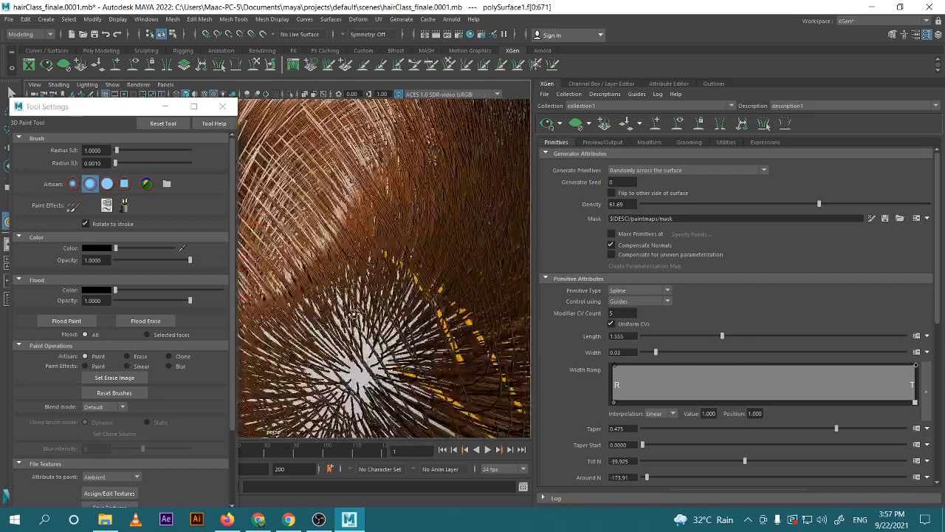
{"action": "scroll", "coordinate": [375, 297], "scroll_direction": "down", "scroll_amount": 10}
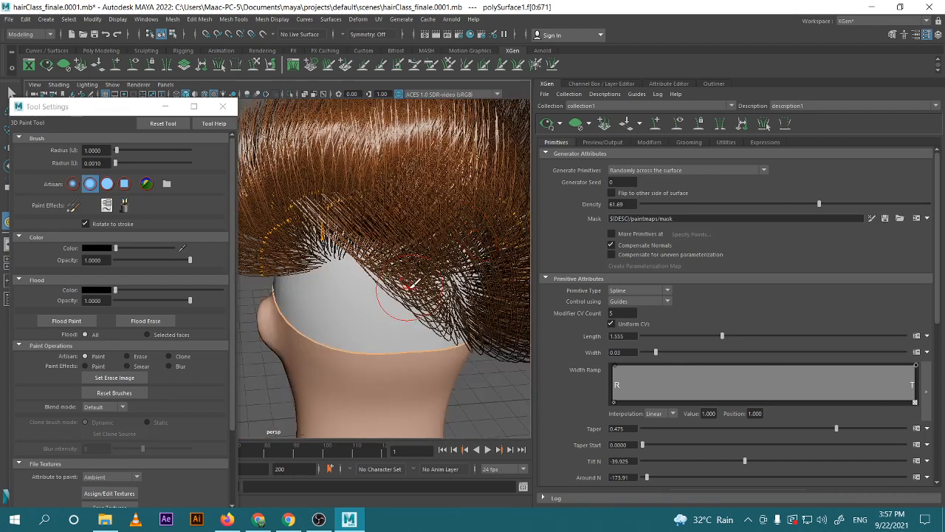
{"action": "key", "text": "ctrl+z"}
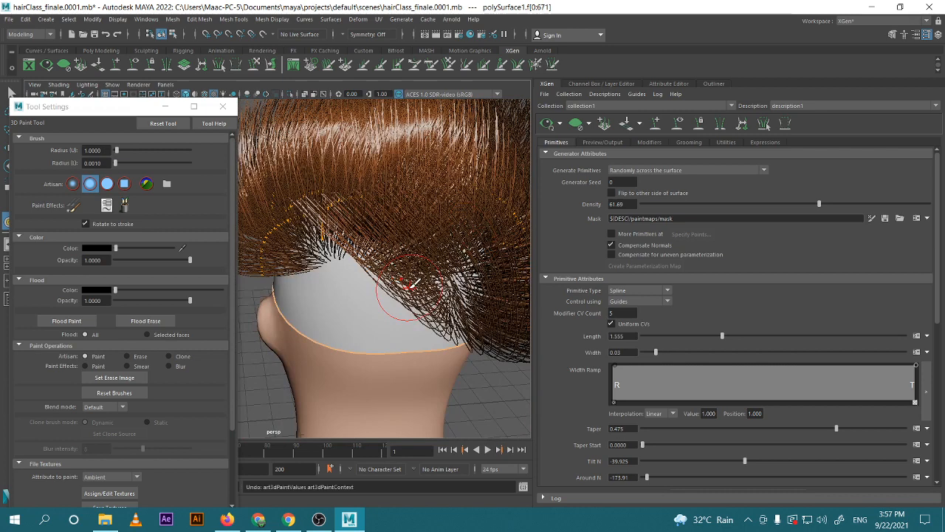
Switch to the solid brush and paint the mask black on the scalp under the hair at the back
{"action": "left_click", "coordinate": [108, 184]}
{"action": "scroll", "coordinate": [390, 247], "scroll_direction": "down", "scroll_amount": 3}
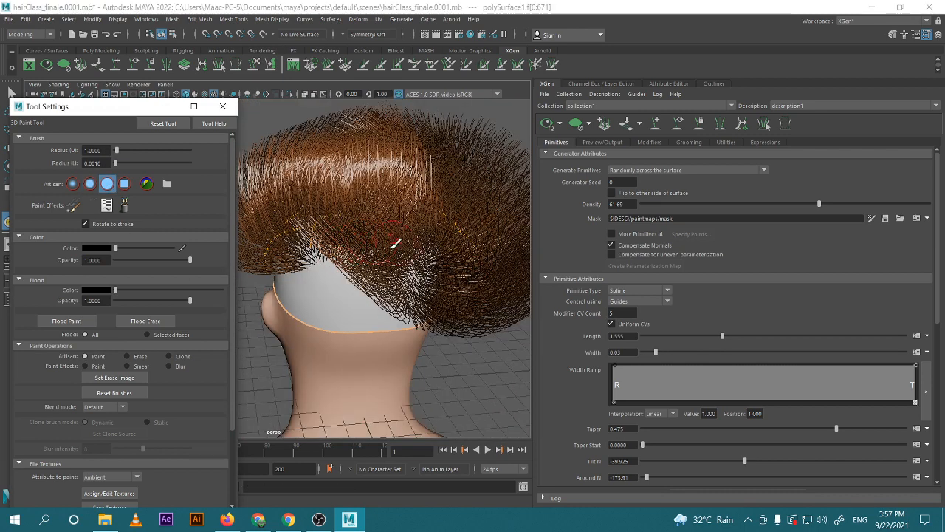
{"action": "left_click_drag", "start_coordinate": [395, 244], "coordinate": [349, 244], "text": "alt"}
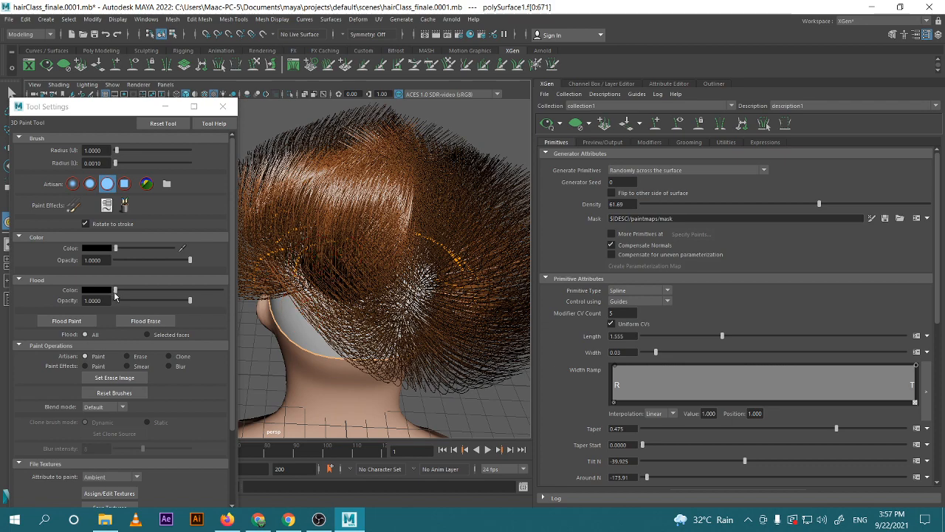
{"action": "scroll", "coordinate": [316, 255], "scroll_direction": "up", "scroll_amount": 3}
{"action": "scroll", "coordinate": [381, 327], "scroll_direction": "up", "scroll_amount": 5}
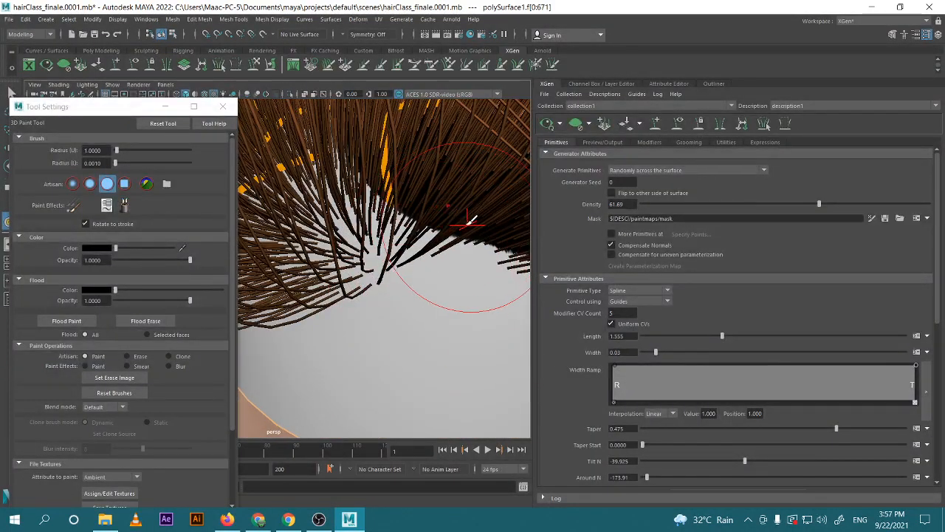
{"action": "scroll", "coordinate": [469, 221], "scroll_direction": "down", "scroll_amount": 5}
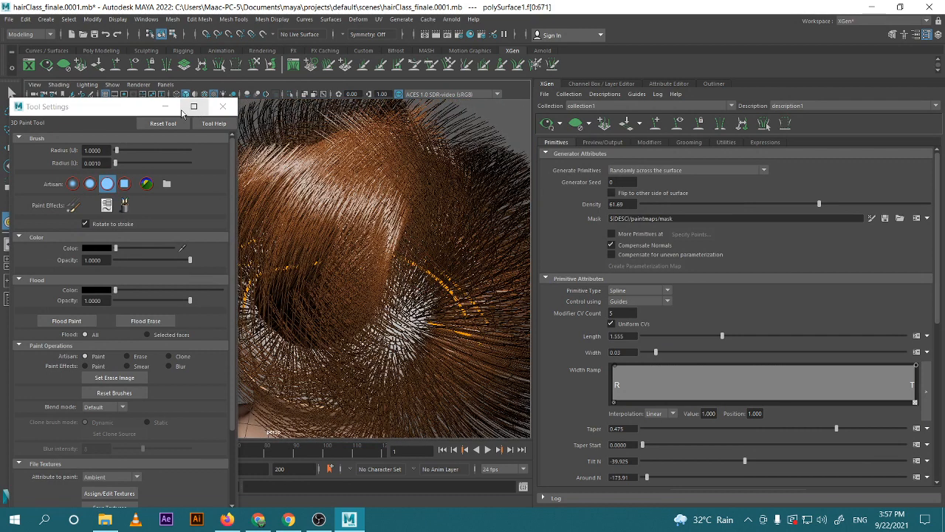
Save the painted textures and the description's mask map, and minimize the 3D Paint Tool settings
{"action": "left_click_drag", "start_coordinate": [113, 108], "coordinate": [209, 25]}
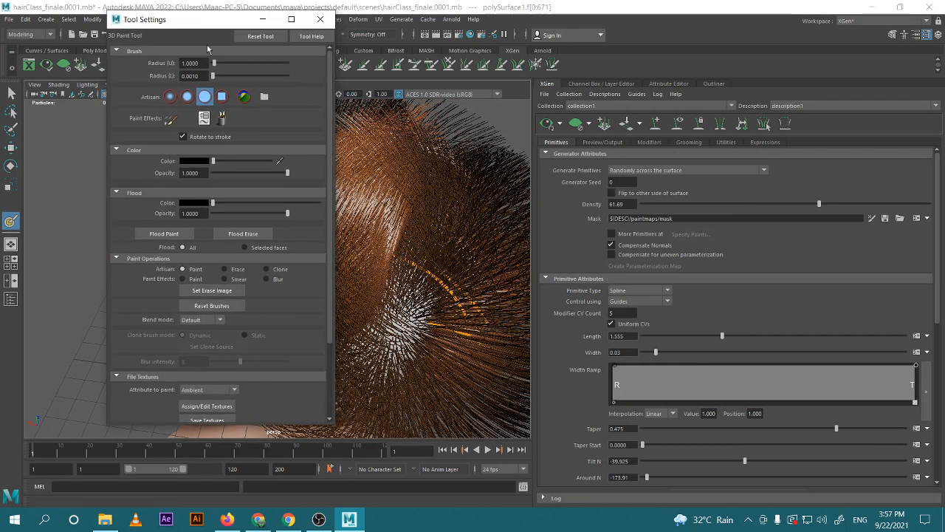
{"action": "scroll", "coordinate": [253, 228], "scroll_direction": "down", "scroll_amount": 3}
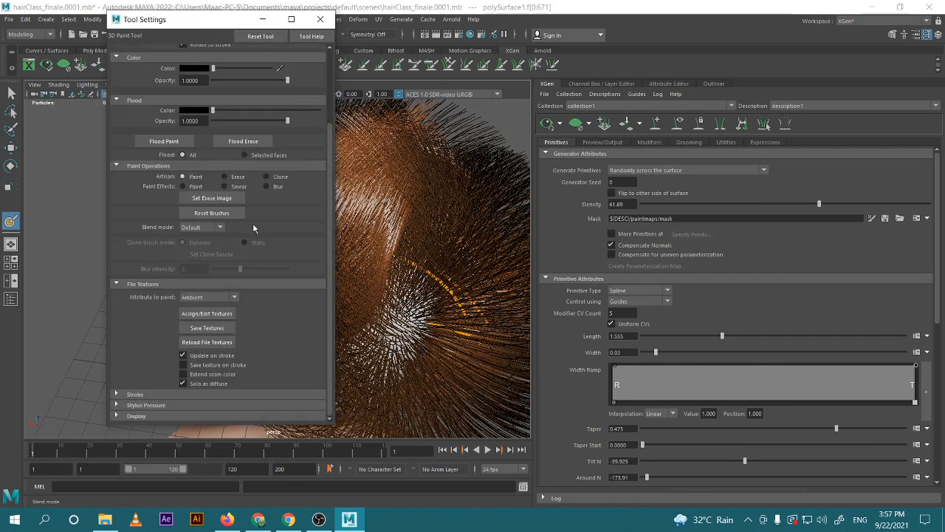
{"action": "left_click", "coordinate": [223, 331]}
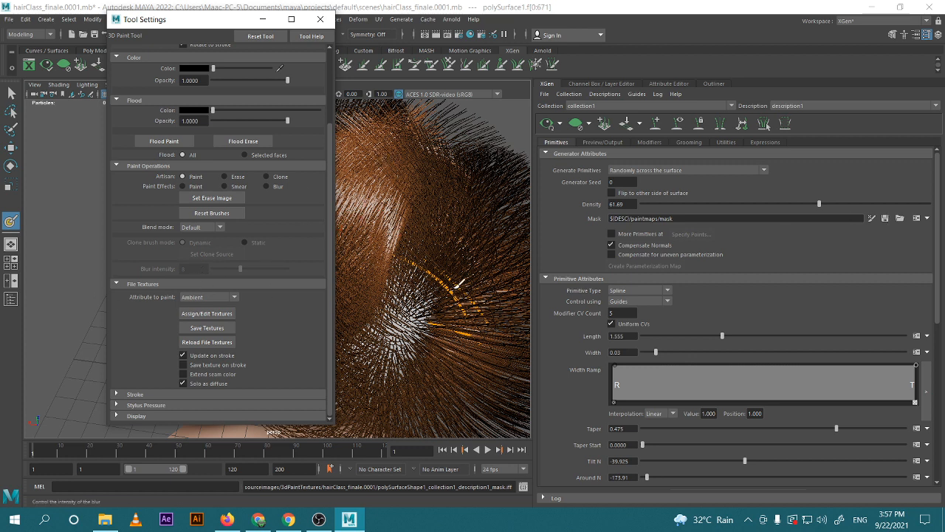
{"action": "left_click", "coordinate": [884, 220]}
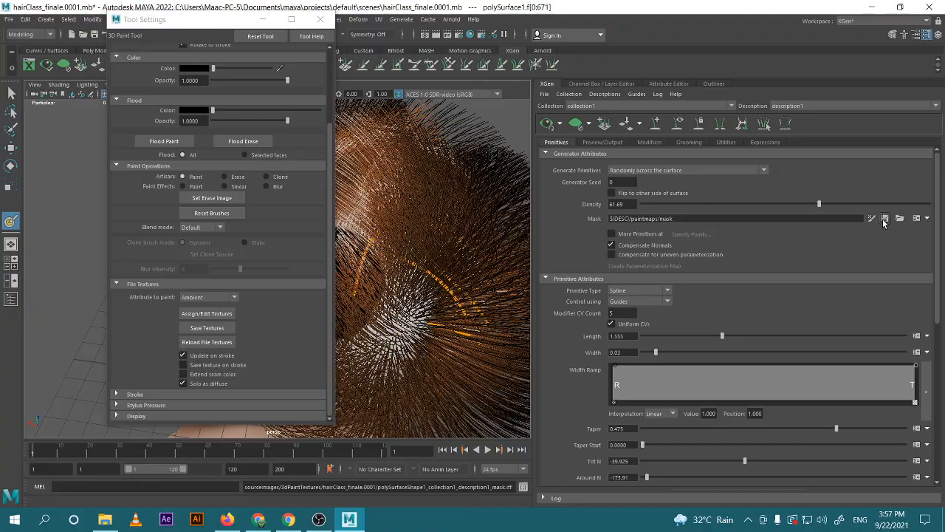
{"action": "left_click", "coordinate": [263, 19]}
Examine the masked area and the surrounding hair from the back, side and front of the head
{"action": "left_click_drag", "start_coordinate": [353, 284], "coordinate": [322, 295], "text": "alt"}
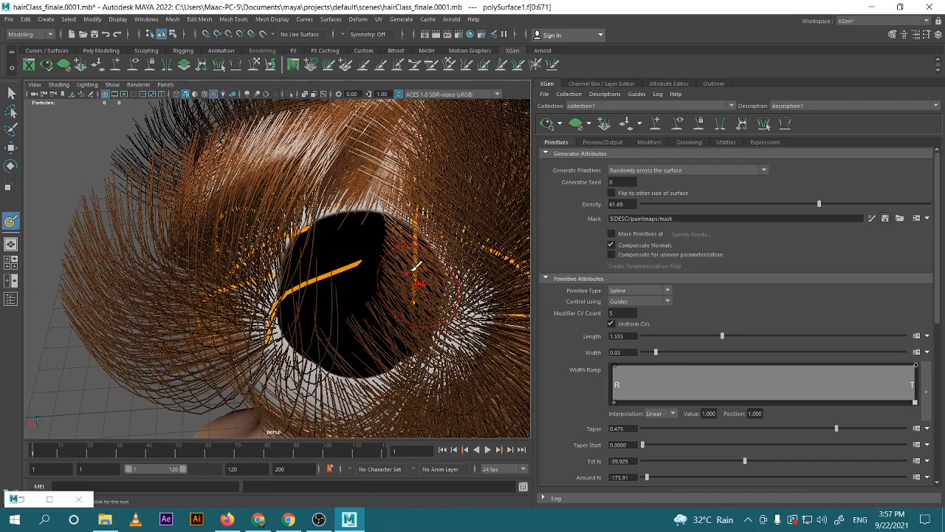
{"action": "scroll", "coordinate": [356, 269], "scroll_direction": "down", "scroll_amount": 5}
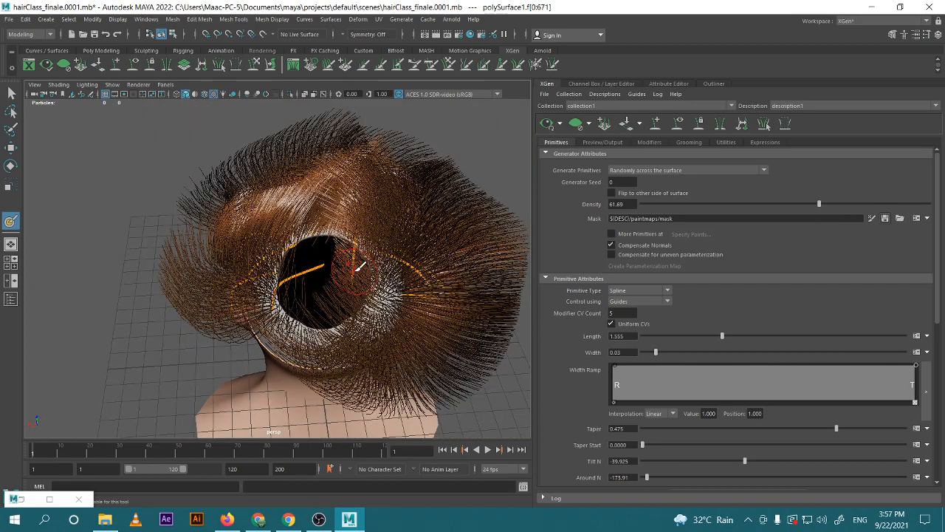
{"action": "left_click_drag", "start_coordinate": [358, 265], "coordinate": [421, 248], "text": "alt"}
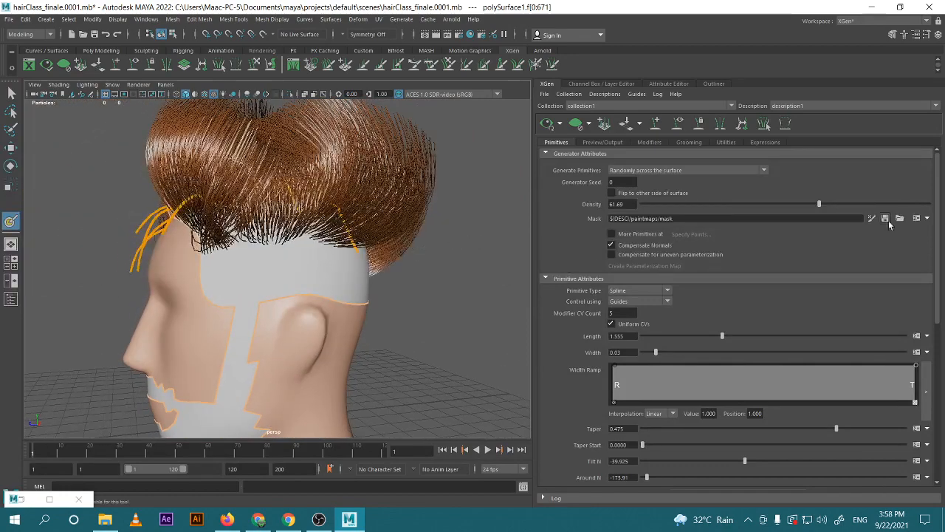
{"action": "left_click_drag", "start_coordinate": [486, 237], "coordinate": [445, 260], "text": "alt"}
{"action": "scroll", "coordinate": [390, 307], "scroll_direction": "up", "scroll_amount": 4}
{"action": "scroll", "coordinate": [425, 276], "scroll_direction": "down", "scroll_amount": 4}
{"action": "scroll", "coordinate": [376, 255], "scroll_direction": "down", "scroll_amount": 3}
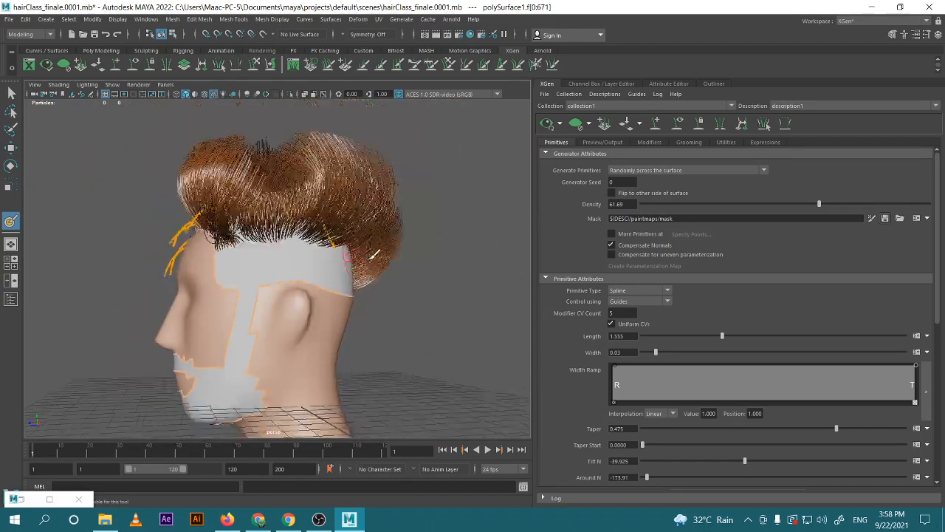
{"action": "left_click_drag", "start_coordinate": [376, 254], "coordinate": [409, 252], "text": "alt"}
{"action": "middle_click_drag", "start_coordinate": [373, 310], "coordinate": [371, 242], "text": "alt"}
{"action": "left_click_drag", "start_coordinate": [370, 241], "coordinate": [391, 266], "text": "alt"}
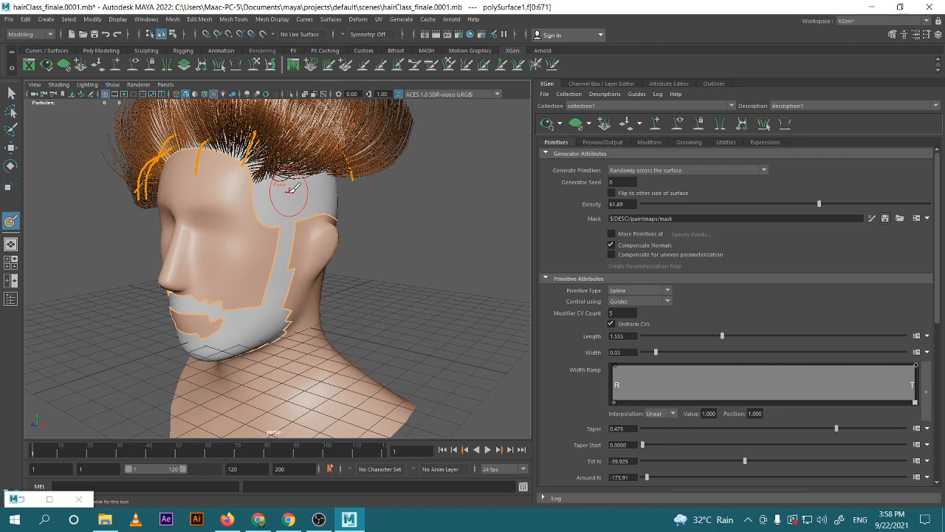
Try to hide the selected scalp faces and inspect the black painted area at the back
{"action": "key", "text": "ctrl+h"}
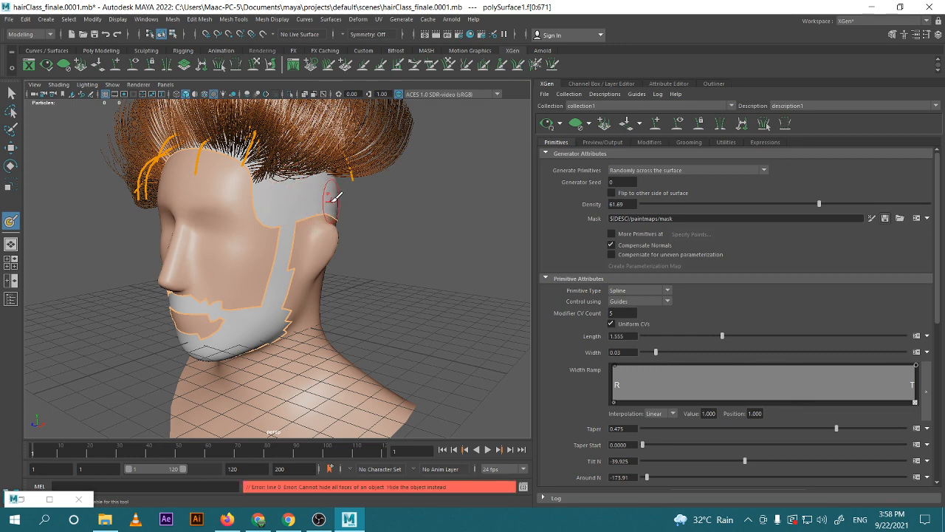
{"action": "left_click_drag", "start_coordinate": [331, 201], "coordinate": [235, 240], "text": "alt"}
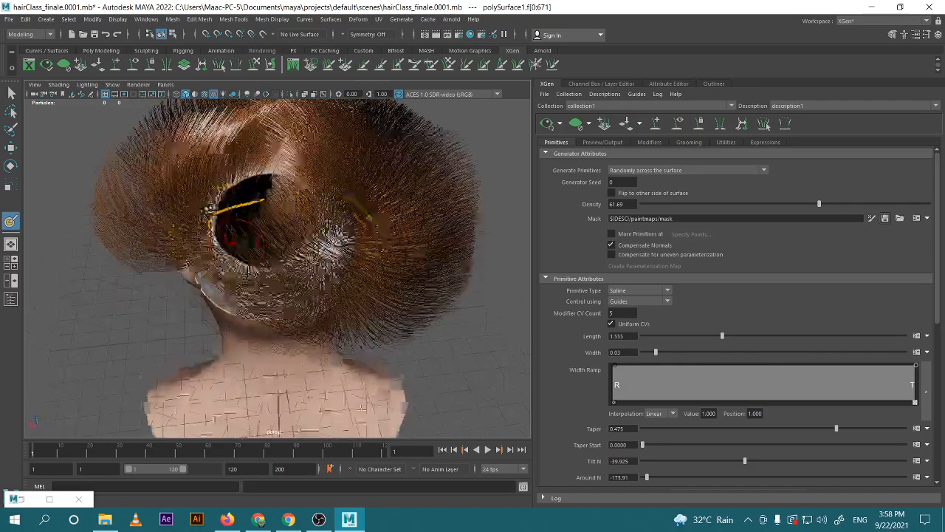
{"action": "left_click_drag", "start_coordinate": [211, 208], "coordinate": [284, 225], "text": "alt"}
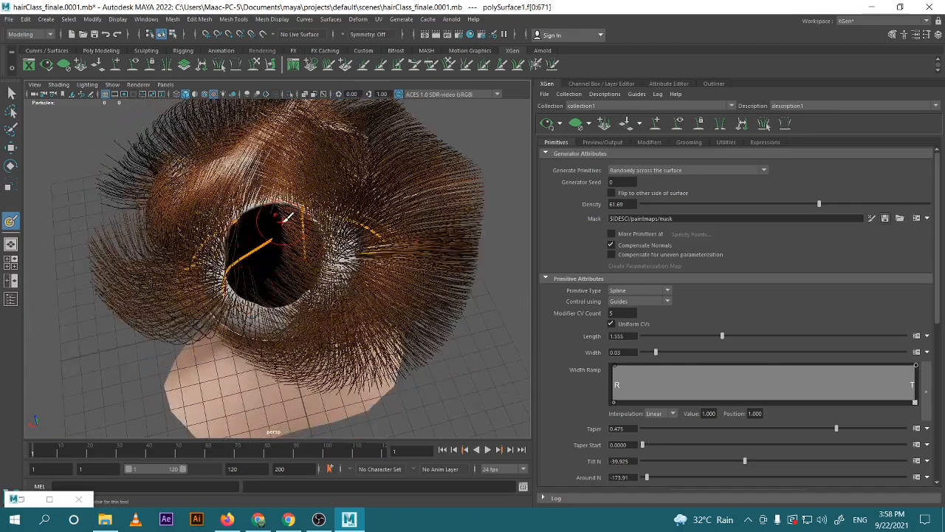
Switch from the paint tool to the Move tool and hide the guides of the current XGen description
{"action": "key", "text": "w"}
{"action": "left_click_drag", "start_coordinate": [347, 236], "coordinate": [265, 230], "text": "alt"}
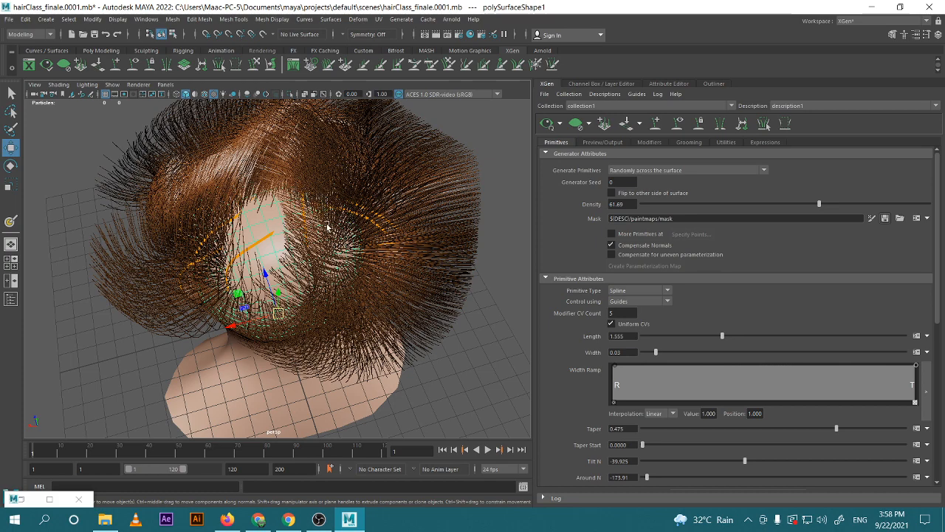
{"action": "left_click_drag", "start_coordinate": [327, 226], "coordinate": [275, 196], "text": "alt"}
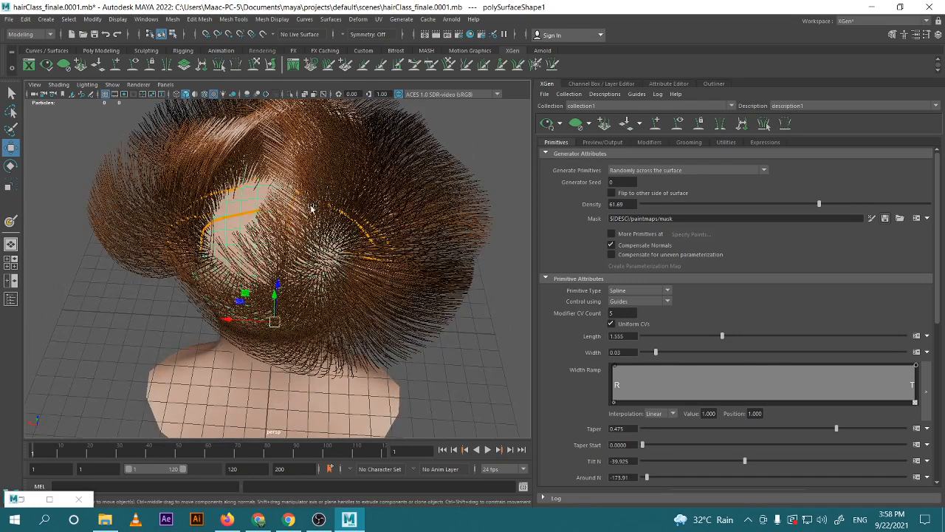
{"action": "left_click", "coordinate": [679, 124]}
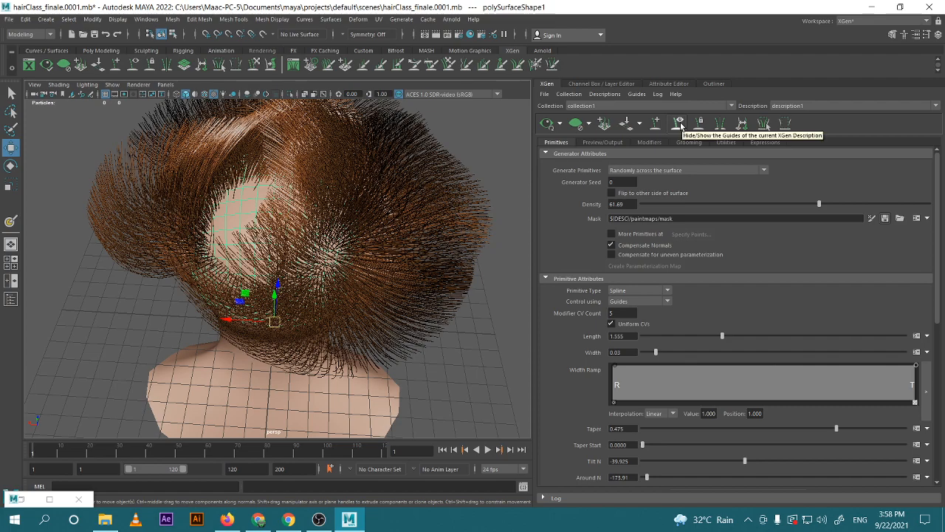
Deselect the scalp mesh and view the hair from the front of the head
{"action": "scroll", "coordinate": [246, 296], "scroll_direction": "down", "scroll_amount": 5}
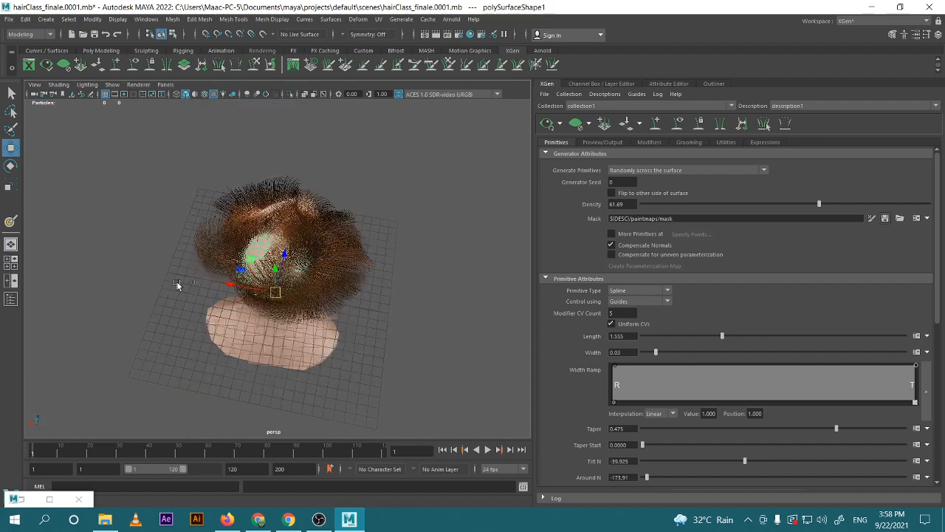
{"action": "left_click_drag", "start_coordinate": [176, 282], "coordinate": [479, 274], "text": "alt"}
{"action": "left_click", "coordinate": [385, 266]}
{"action": "scroll", "coordinate": [376, 270], "scroll_direction": "up", "scroll_amount": 5}
{"action": "left_click_drag", "start_coordinate": [303, 260], "coordinate": [347, 281], "text": "alt"}
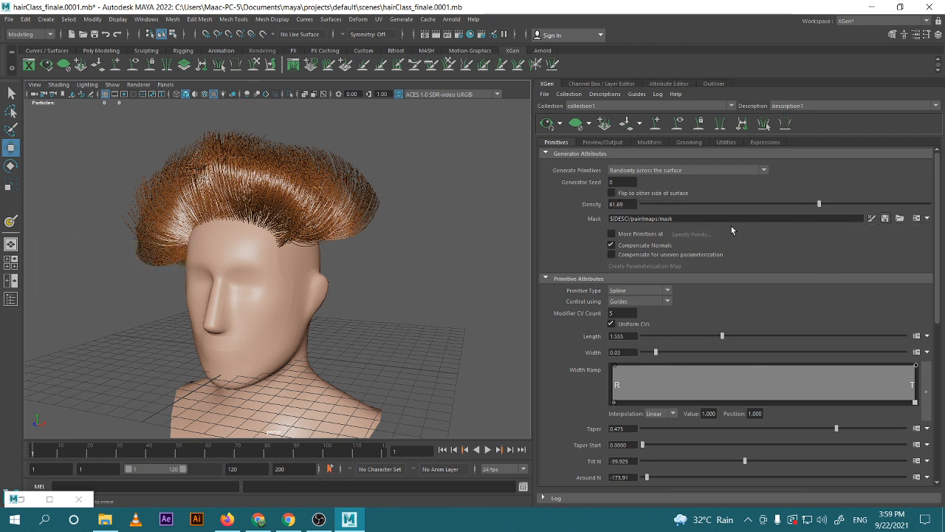
Review the description's region, guide animation, displacement and culling attributes, then its preview and output settings
{"action": "scroll", "coordinate": [710, 219], "scroll_direction": "down", "scroll_amount": 5}
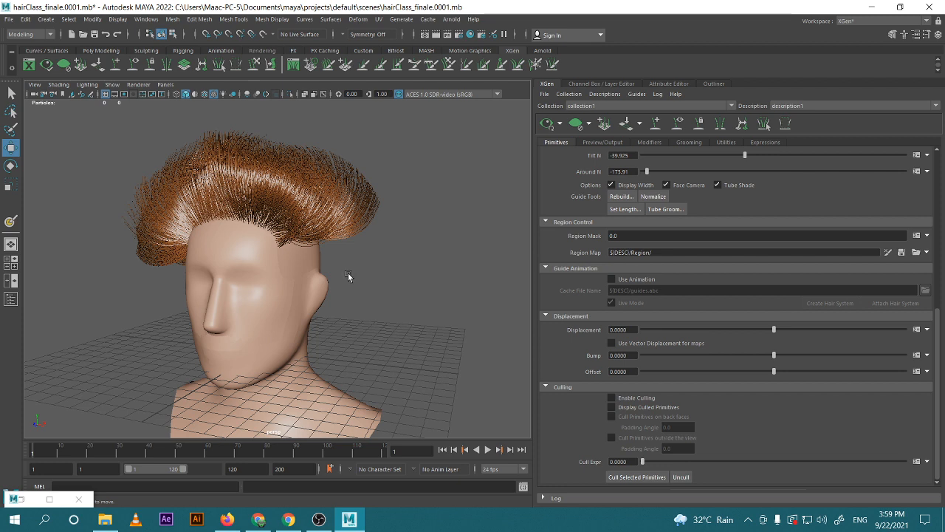
{"action": "scroll", "coordinate": [578, 292], "scroll_direction": "up", "scroll_amount": 10}
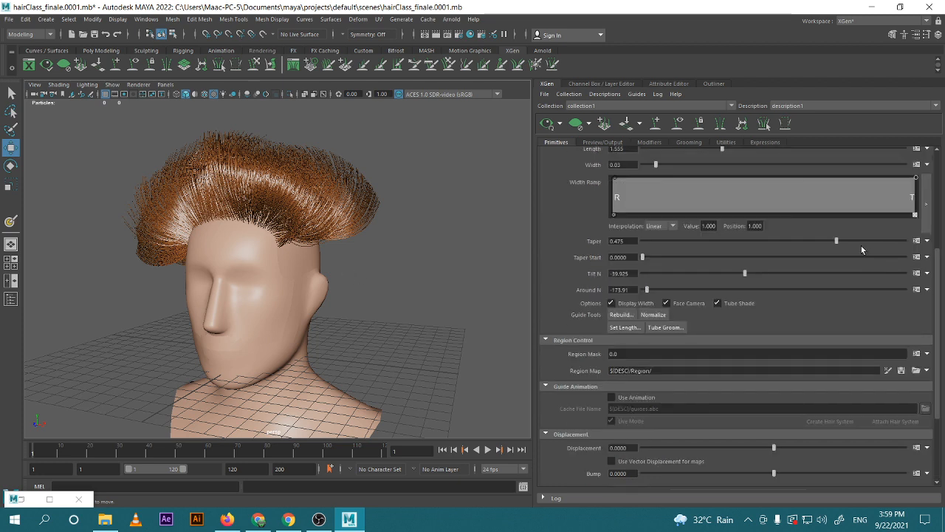
{"action": "scroll", "coordinate": [659, 205], "scroll_direction": "down", "scroll_amount": 8}
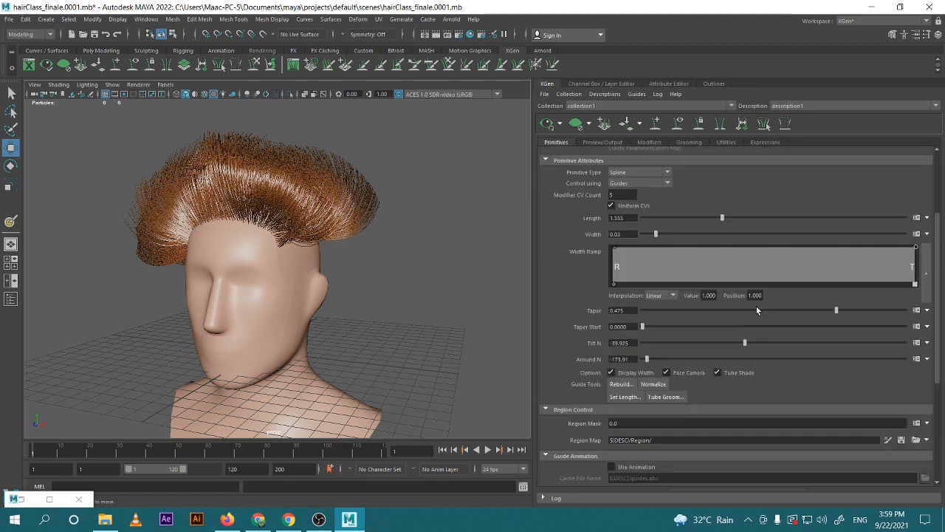
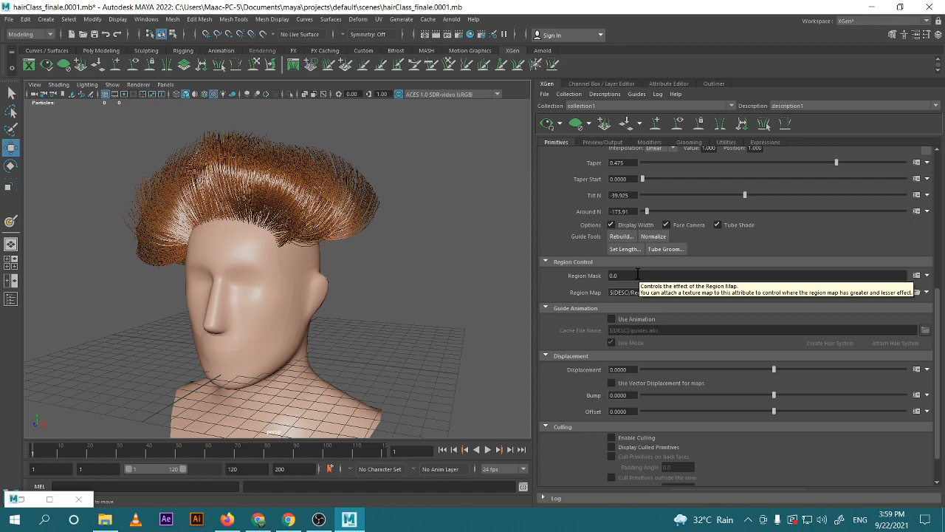
{"action": "left_click_drag", "start_coordinate": [350, 269], "coordinate": [411, 344], "text": "alt"}
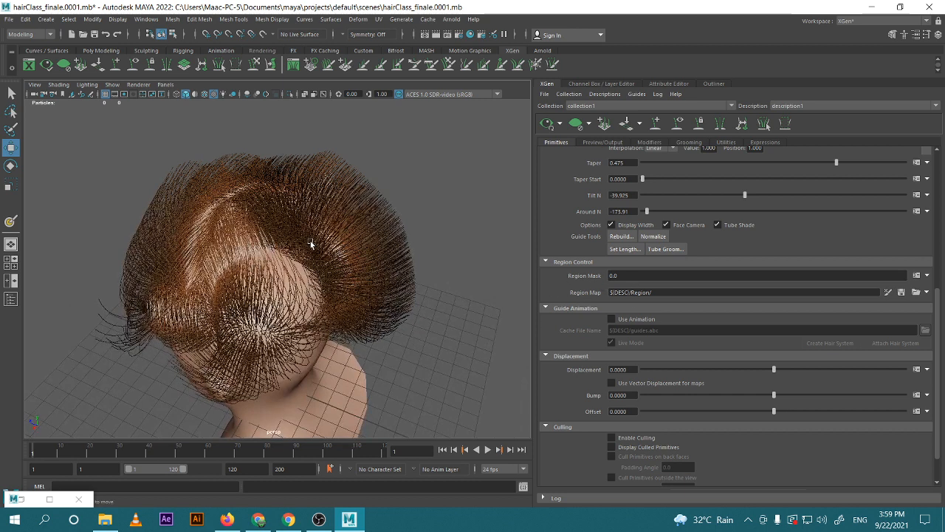
{"action": "scroll", "coordinate": [797, 341], "scroll_direction": "down", "scroll_amount": 2}
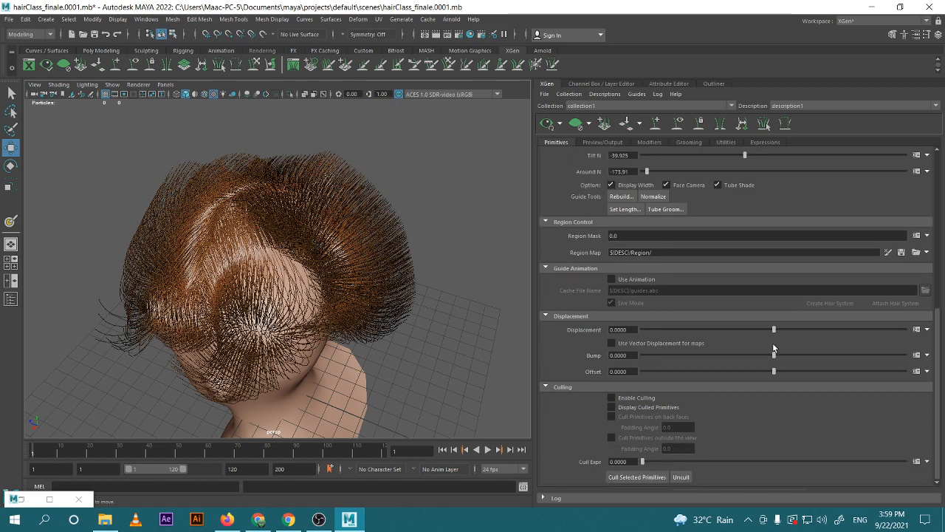
{"action": "left_click_drag", "start_coordinate": [280, 329], "coordinate": [395, 296], "text": "alt"}
{"action": "left_click", "coordinate": [602, 141]}
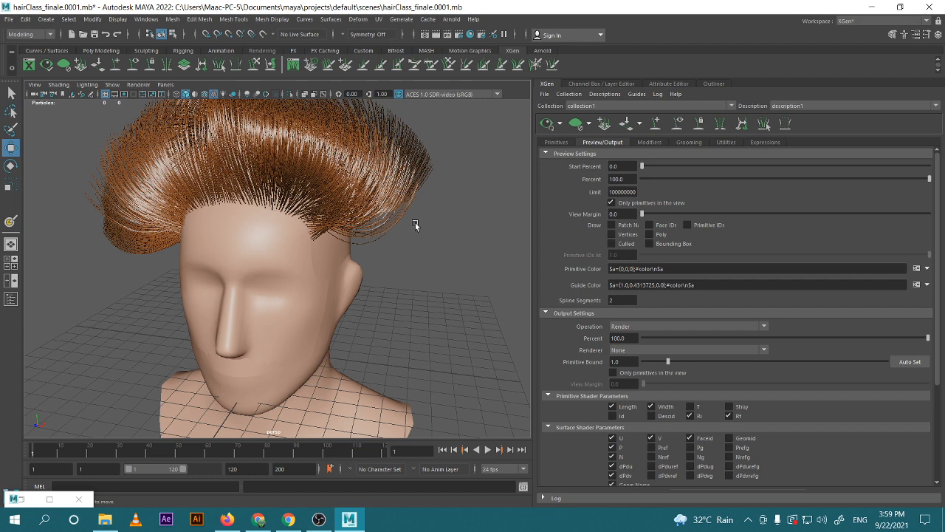
{"action": "left_click_drag", "start_coordinate": [405, 219], "coordinate": [422, 270], "text": "alt"}
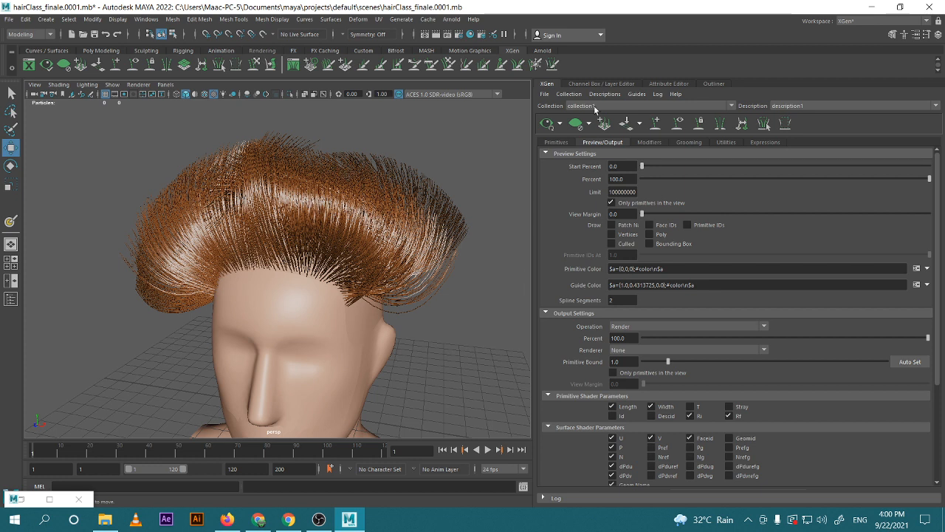
Enlarge the modifier list and add a Clumping modifier to the hair description
{"action": "left_click", "coordinate": [647, 144]}
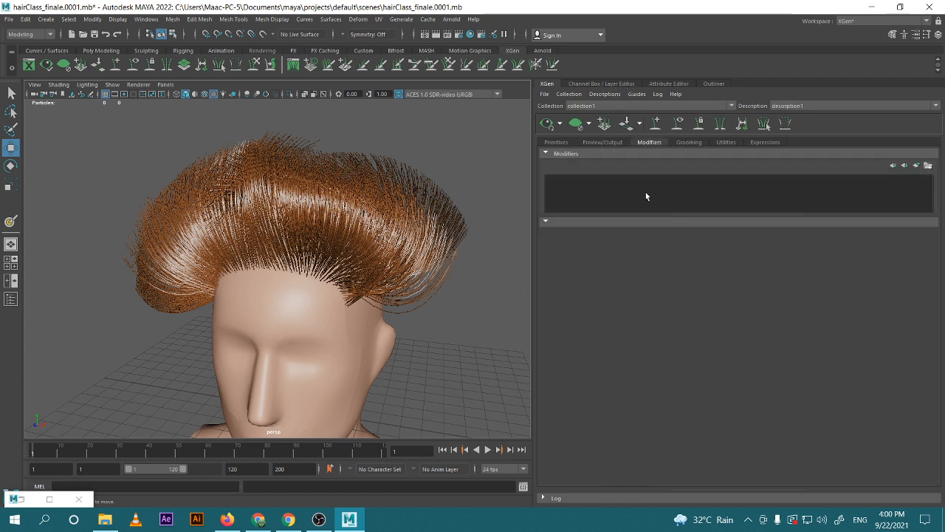
{"action": "left_click_drag", "start_coordinate": [674, 219], "coordinate": [659, 350]}
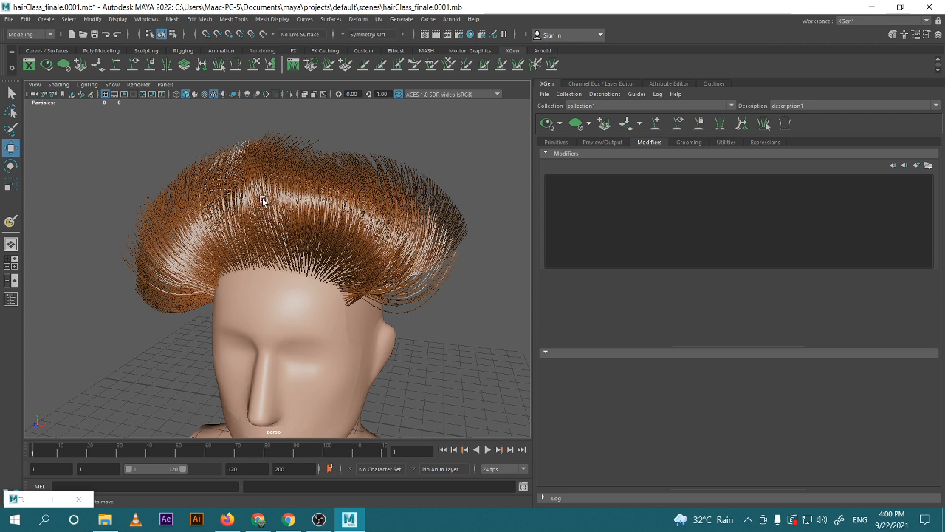
{"action": "left_click", "coordinate": [915, 167]}
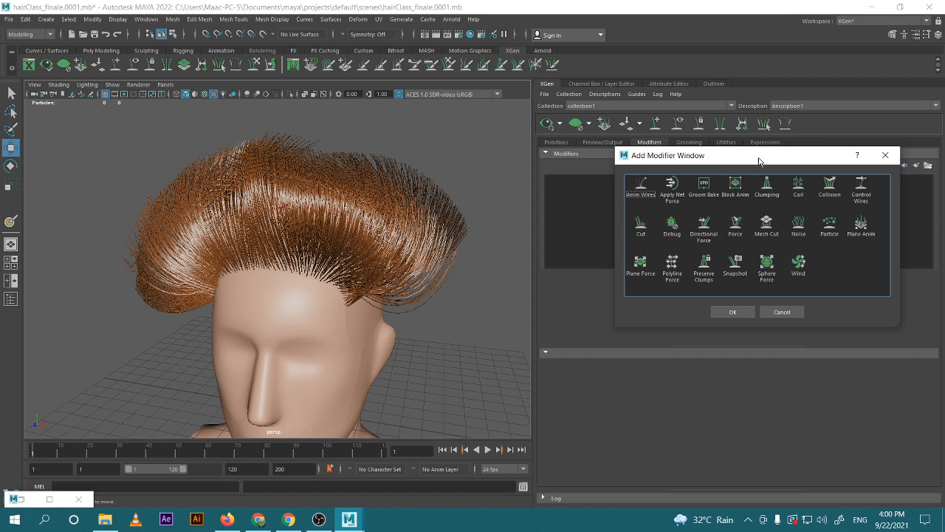
{"action": "left_click_drag", "start_coordinate": [757, 156], "coordinate": [558, 123]}
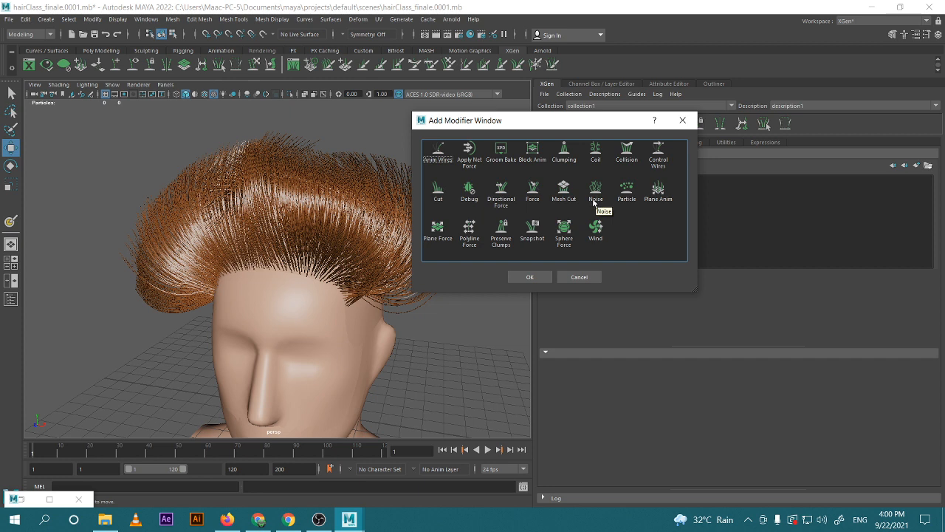
{"action": "left_click_drag", "start_coordinate": [565, 124], "coordinate": [591, 121]}
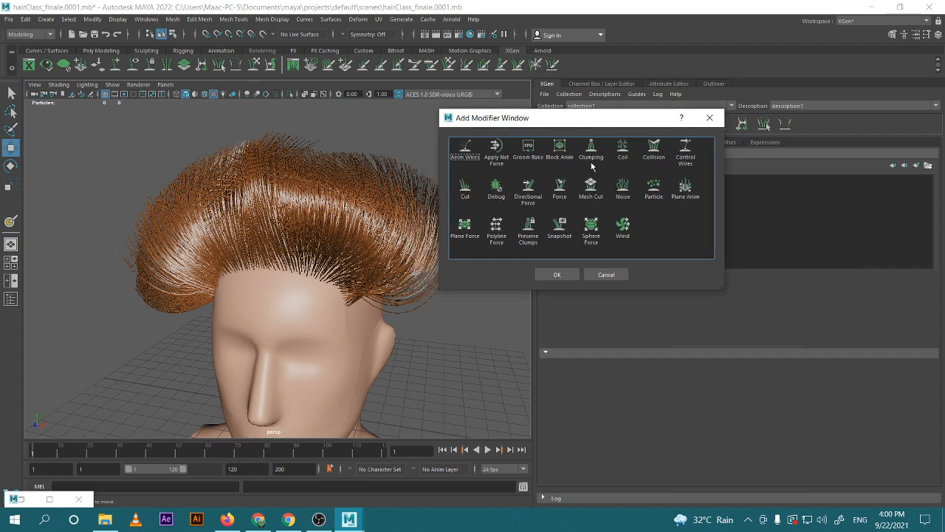
{"action": "left_click", "coordinate": [594, 156]}
{"action": "left_click", "coordinate": [559, 275]}
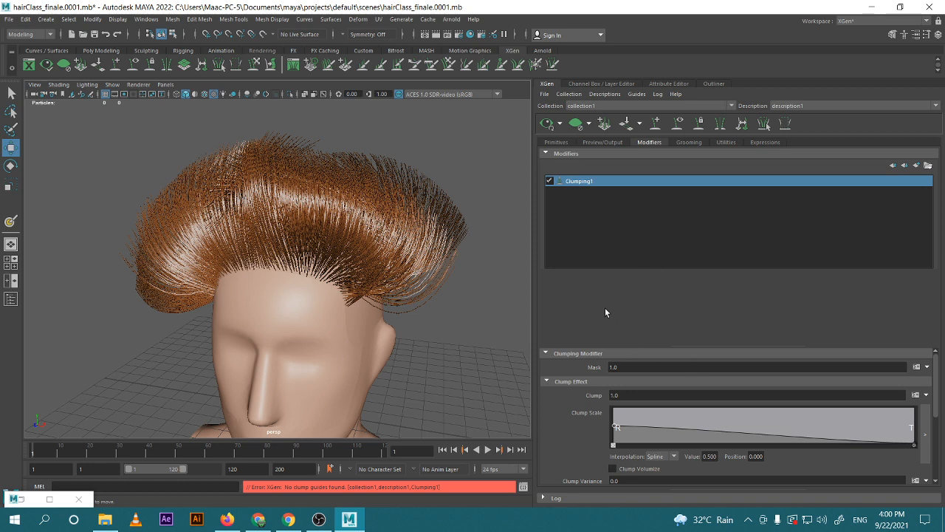
Raise the root end of the Clump Scale ramp to a value of 0.778
{"action": "left_click", "coordinate": [426, 271]}
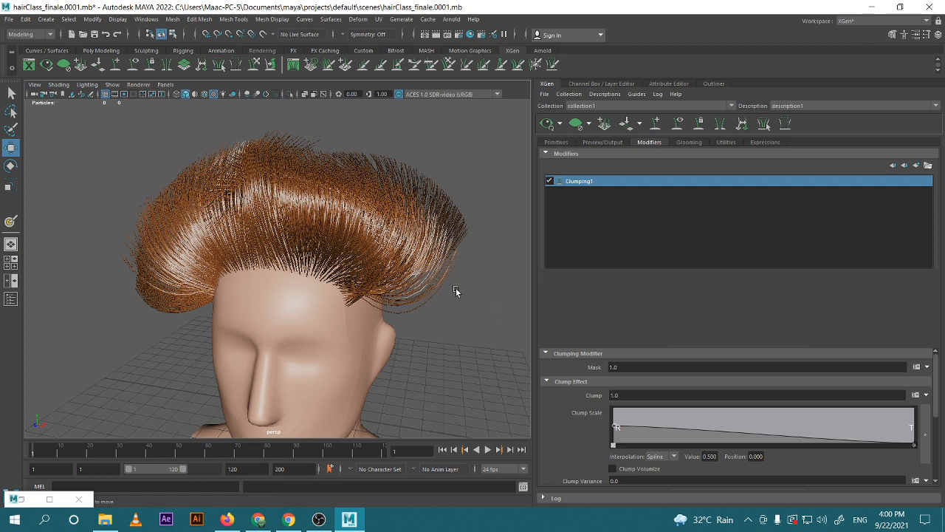
{"action": "scroll", "coordinate": [750, 378], "scroll_direction": "down", "scroll_amount": 1}
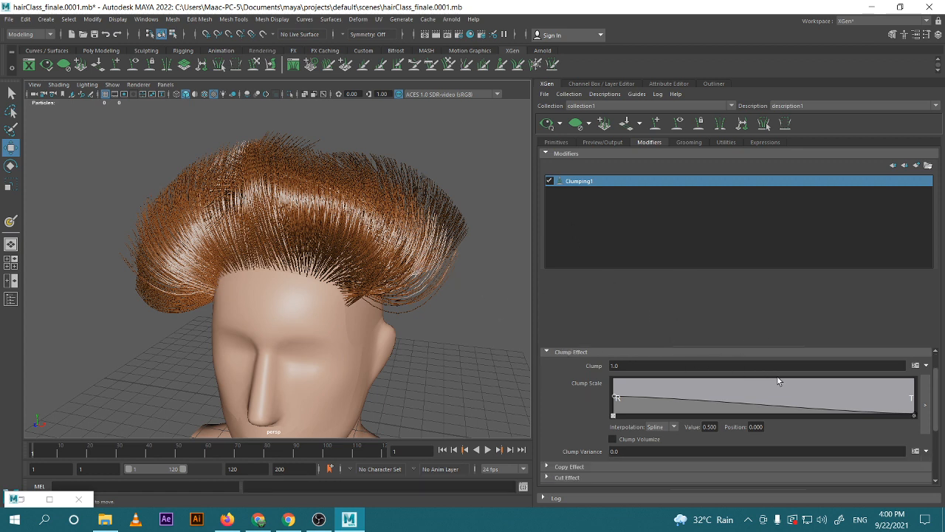
{"action": "scroll", "coordinate": [778, 377], "scroll_direction": "up", "scroll_amount": 1}
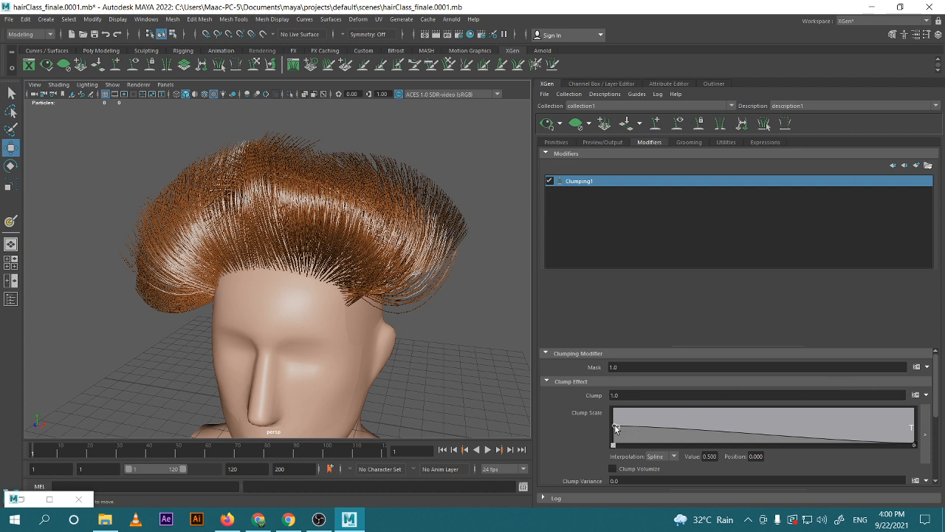
{"action": "left_click_drag", "start_coordinate": [614, 428], "coordinate": [614, 415]}
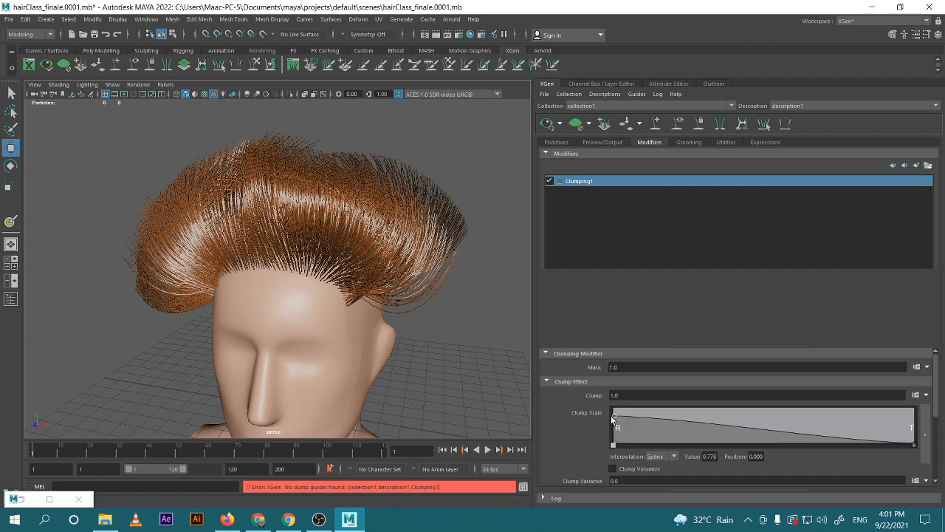
Create a white paint map named "clump" with a resolution of 5.0 for the modifier's Clump attribute
{"action": "scroll", "coordinate": [610, 403], "scroll_direction": "down", "scroll_amount": 4}
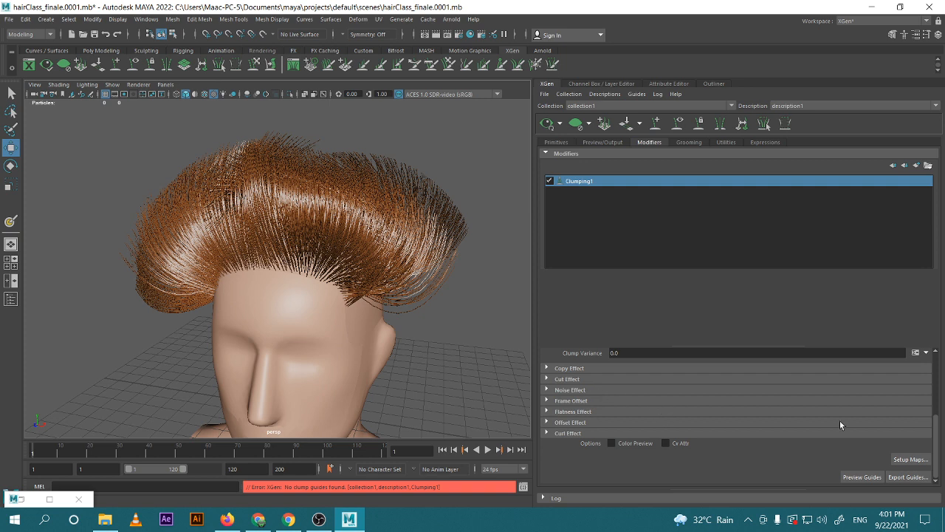
{"action": "scroll", "coordinate": [849, 439], "scroll_direction": "up", "scroll_amount": 3}
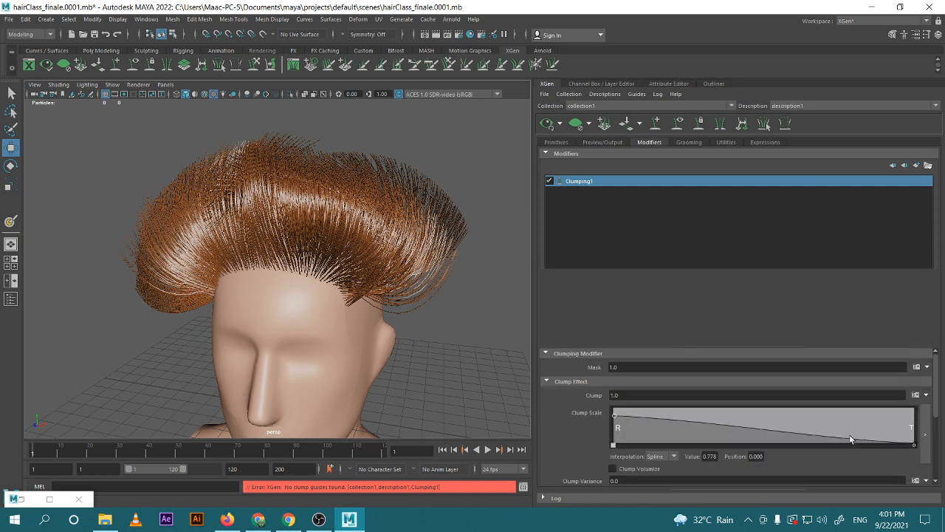
{"action": "left_click", "coordinate": [926, 395]}
{"action": "left_click", "coordinate": [886, 407]}
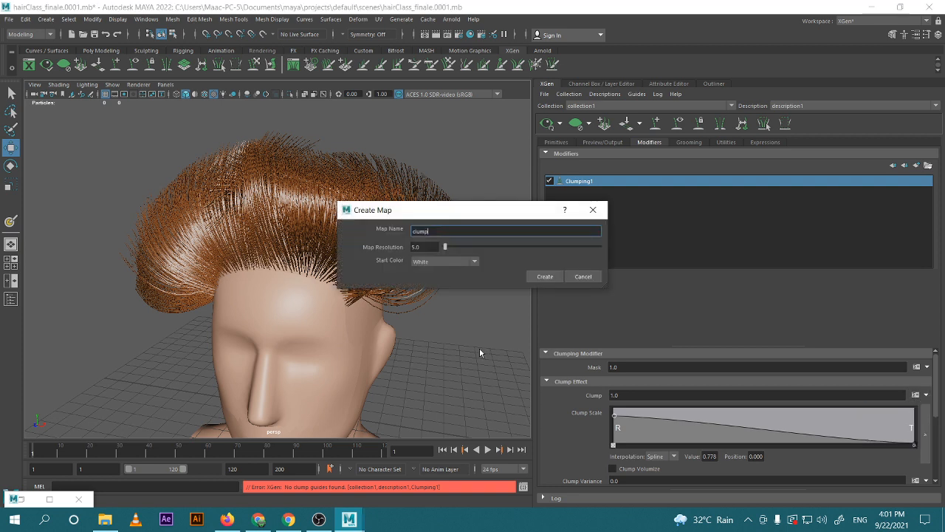
{"action": "left_click", "coordinate": [543, 276]}
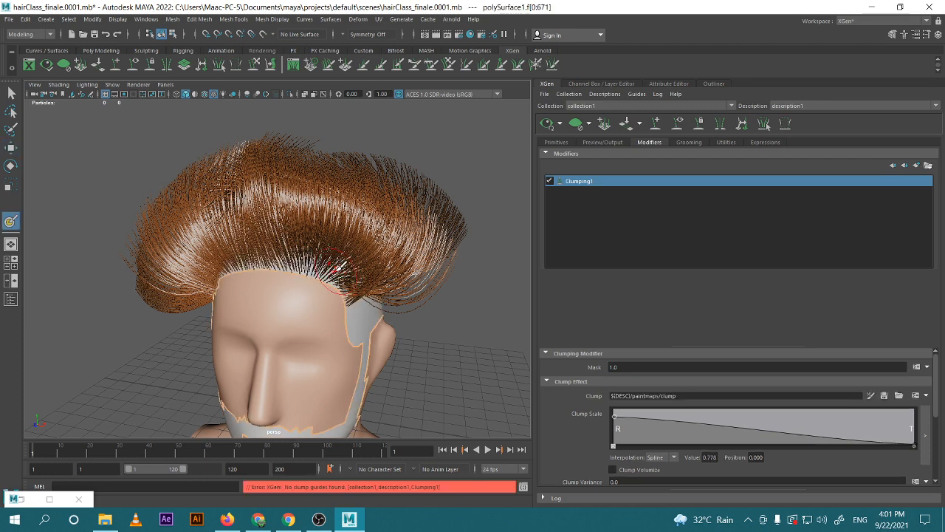
Try painting clump map strokes on the scalp at the hairline and side, and undo the latest strokes
{"action": "left_click_drag", "start_coordinate": [352, 280], "coordinate": [356, 284]}
{"action": "left_click_drag", "start_coordinate": [468, 313], "coordinate": [310, 288], "text": "alt"}
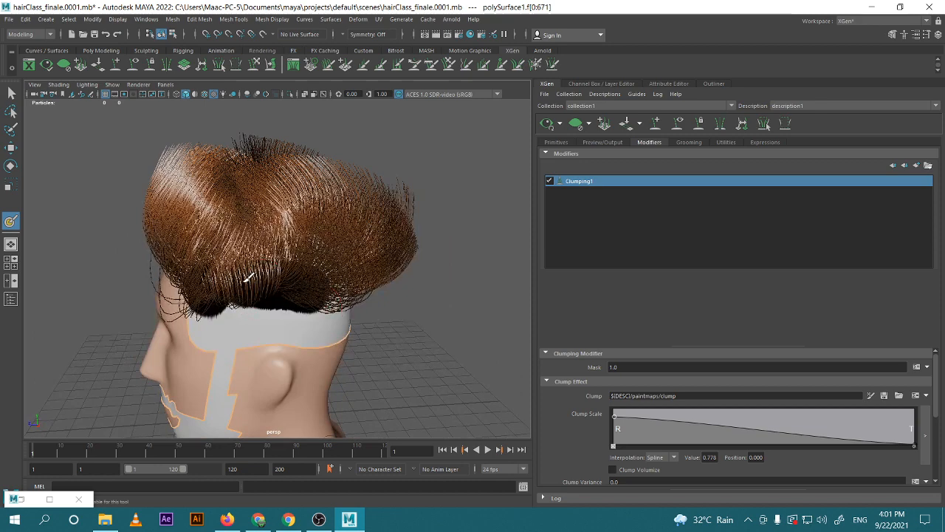
{"action": "left_click_drag", "start_coordinate": [433, 327], "coordinate": [348, 324], "text": "alt"}
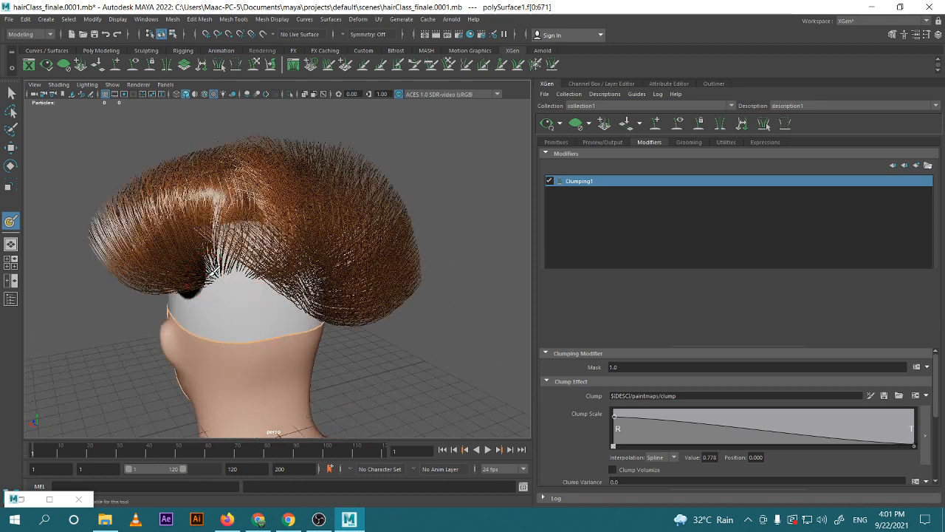
{"action": "mouse_move", "coordinate": [210, 279]}
{"action": "left_mouse_down"}
{"action": "mouse_move", "coordinate": [277, 270]}
{"action": "mouse_move", "coordinate": [294, 287]}
{"action": "mouse_move", "coordinate": [330, 282]}
{"action": "left_mouse_up"}
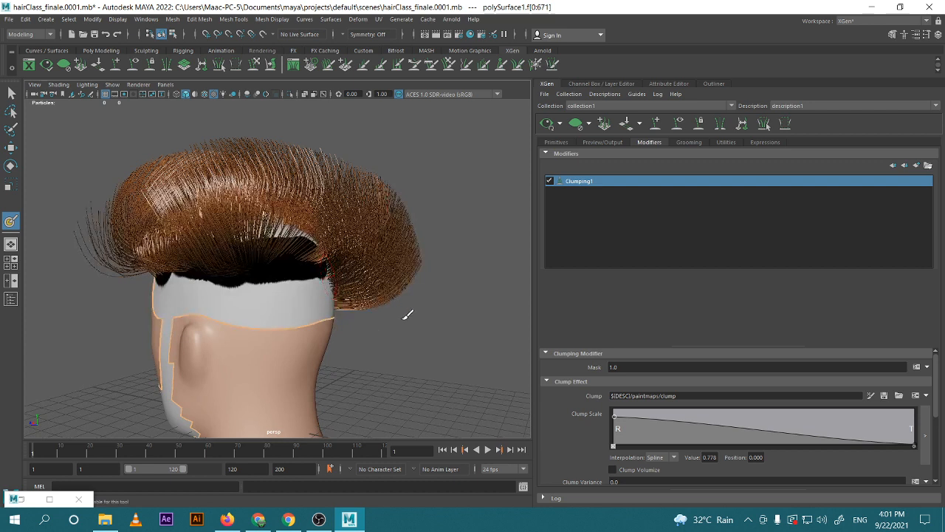
{"action": "key", "text": "ctrl+z"}
{"action": "key", "text": "ctrl+z"}
{"action": "key", "text": "ctrl+z"}
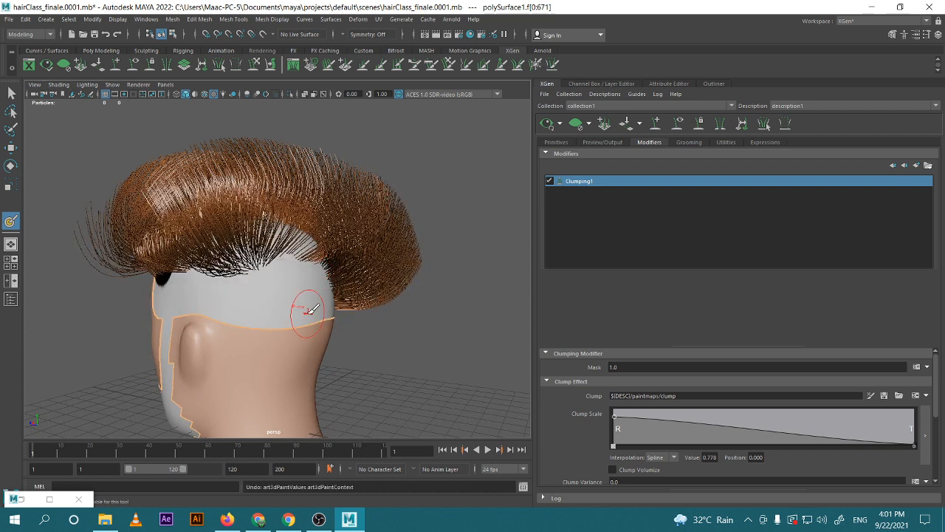
{"action": "mouse_move", "coordinate": [373, 289]}
{"action": "left_mouse_down", "text": "alt"}
{"action": "mouse_move", "coordinate": [386, 274]}
{"action": "mouse_move", "coordinate": [399, 288]}
{"action": "mouse_move", "coordinate": [390, 284]}
{"action": "left_mouse_up", "text": "alt"}
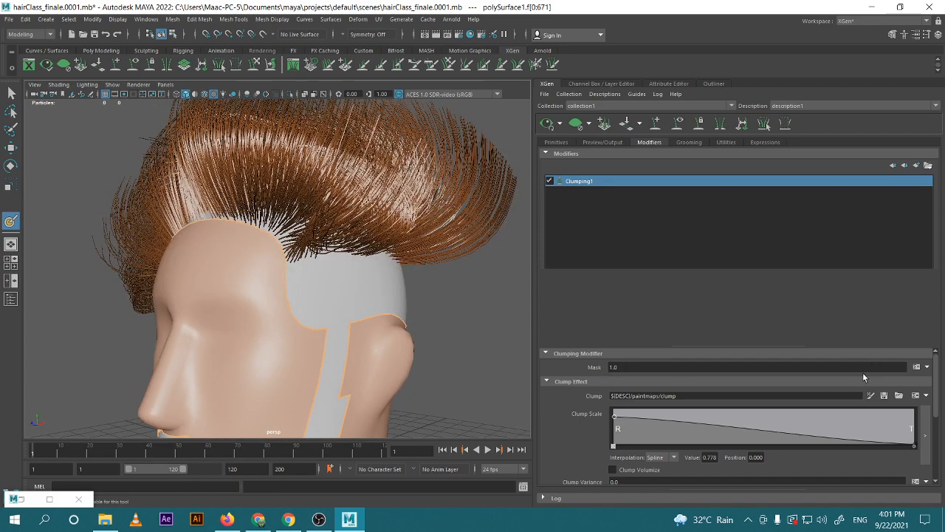
Try to raise the tip end of the Clump Scale ramp, leaving map painting and refreshing the hair preview
{"action": "left_click_drag", "start_coordinate": [915, 446], "coordinate": [917, 438]}
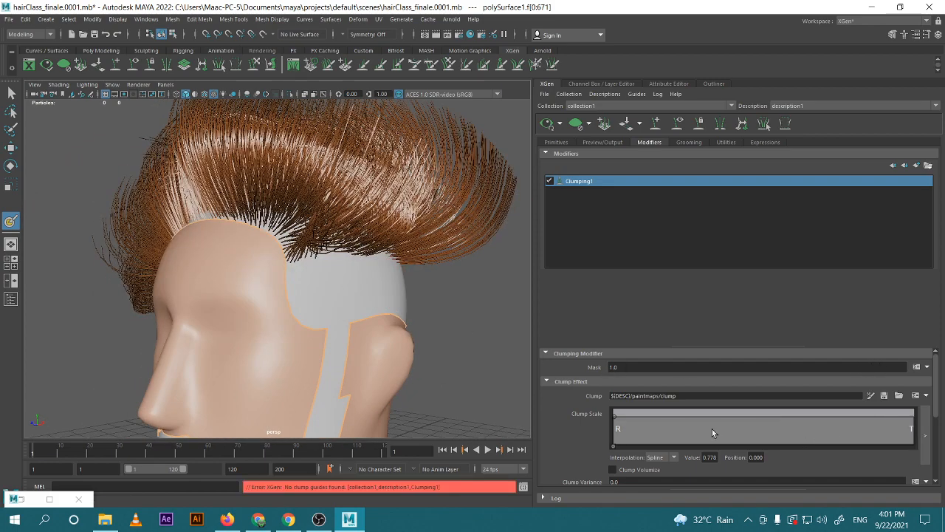
{"action": "left_click", "coordinate": [499, 356]}
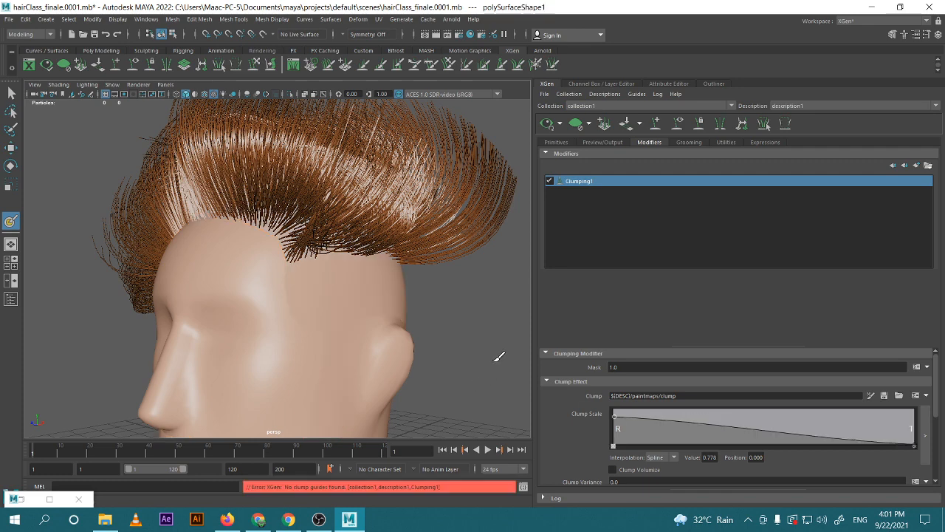
{"action": "scroll", "coordinate": [413, 336], "scroll_direction": "down", "scroll_amount": 4}
{"action": "left_click_drag", "start_coordinate": [422, 339], "coordinate": [444, 363], "text": "alt"}
{"action": "key", "text": "w"}
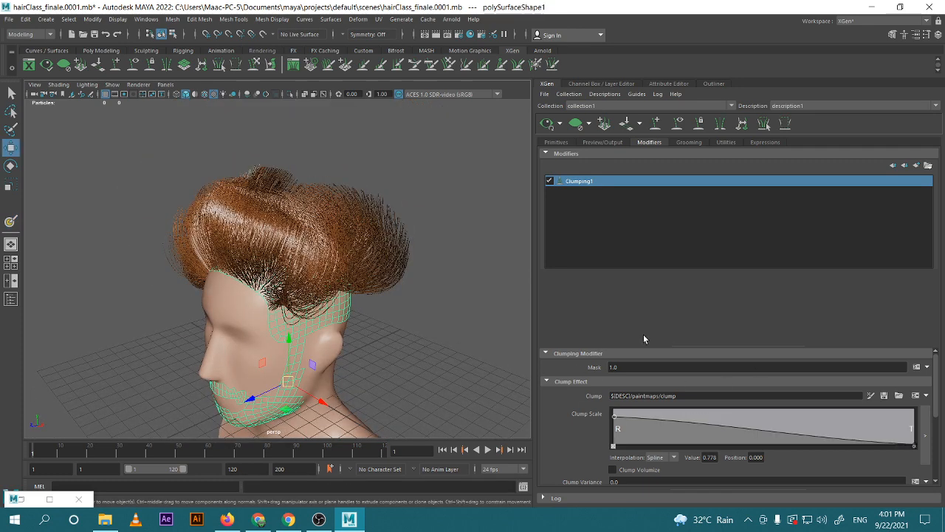
{"action": "left_click", "coordinate": [547, 124]}
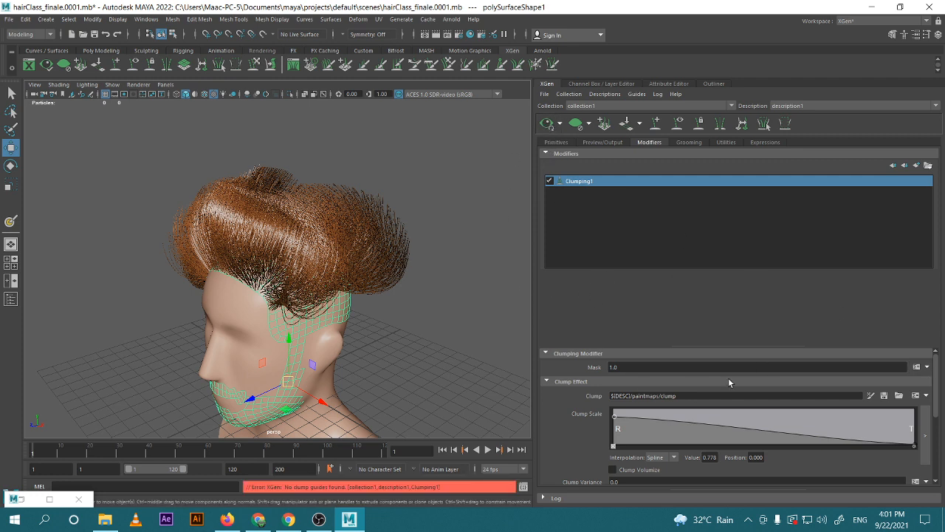
Add a guide on the side of the scalp above the ear and refresh the hair preview
{"action": "left_click", "coordinate": [654, 126]}
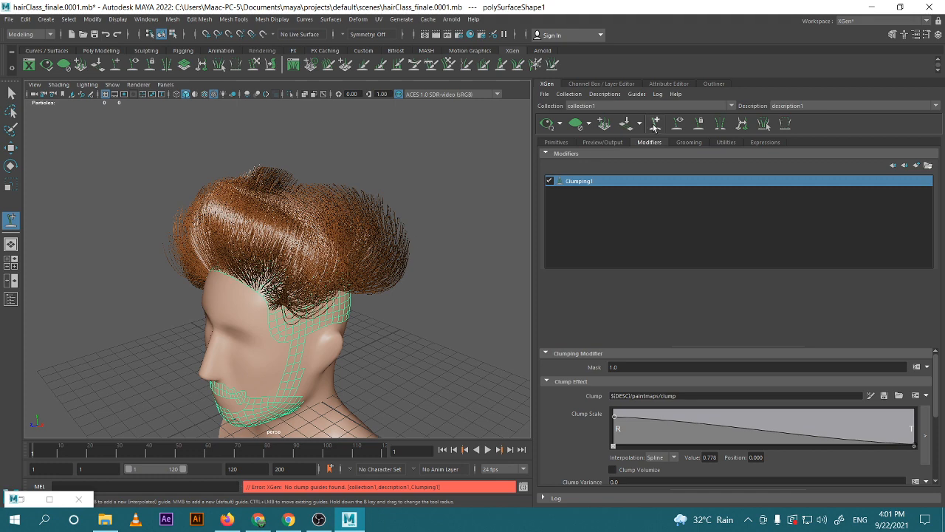
{"action": "left_click", "coordinate": [315, 288]}
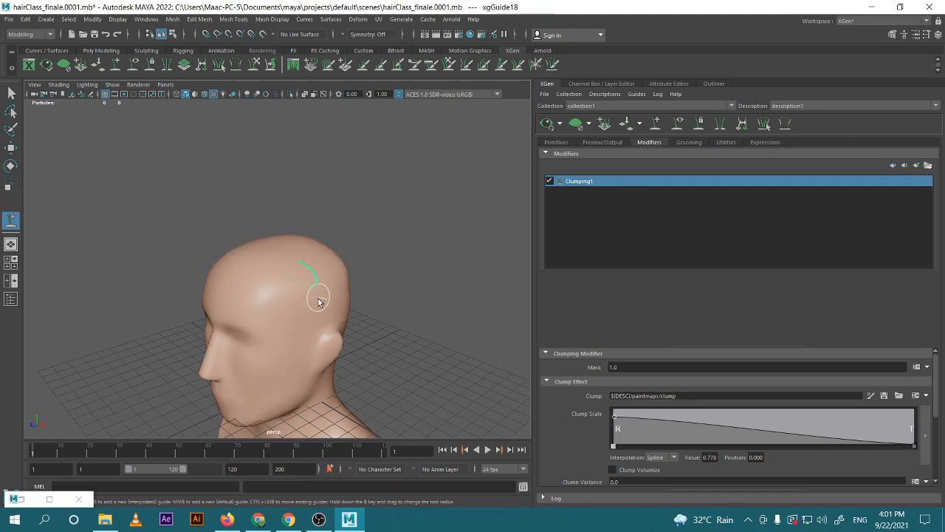
{"action": "left_click_drag", "start_coordinate": [362, 315], "coordinate": [330, 318], "text": "alt"}
{"action": "left_click", "coordinate": [547, 127]}
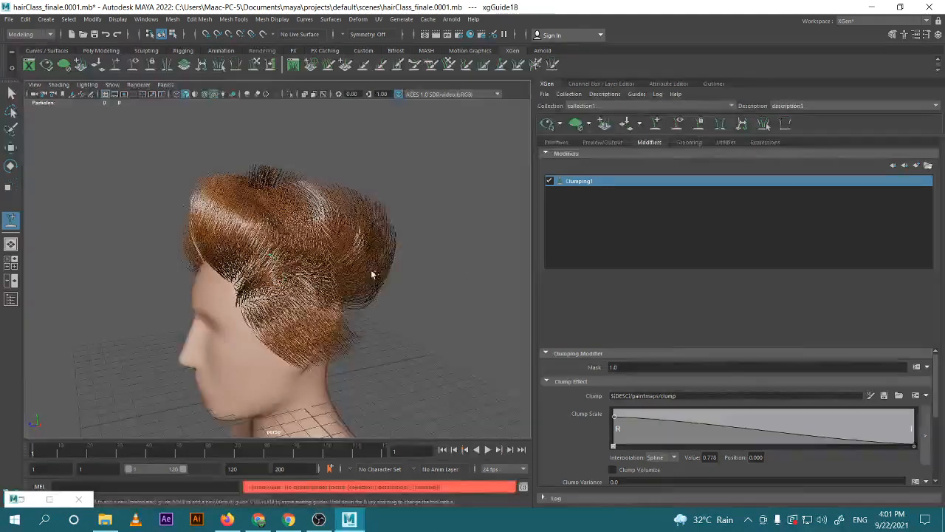
Show the guides over the hair and delete the Clumping1 modifier
{"action": "left_click_drag", "start_coordinate": [372, 275], "coordinate": [260, 267], "text": "alt"}
{"action": "left_click", "coordinate": [679, 124]}
{"action": "key", "text": "w"}
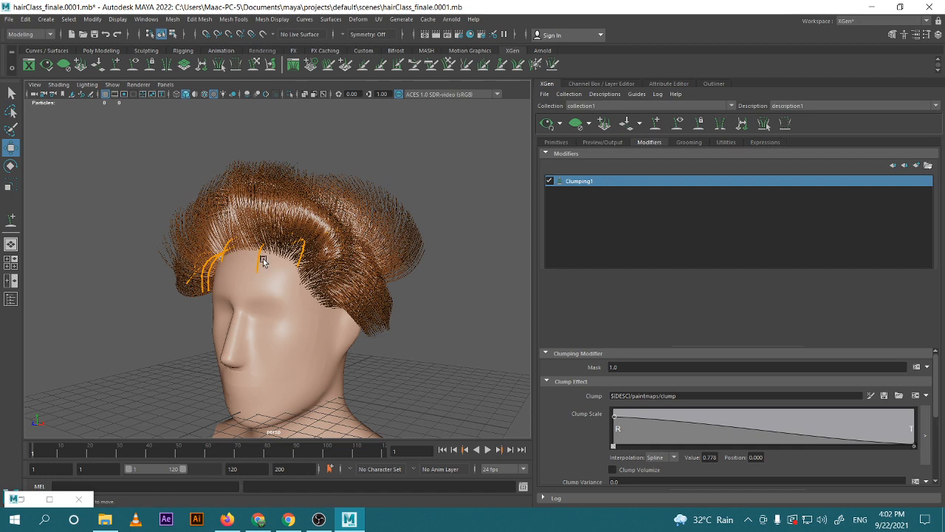
{"action": "right_click", "coordinate": [885, 178]}
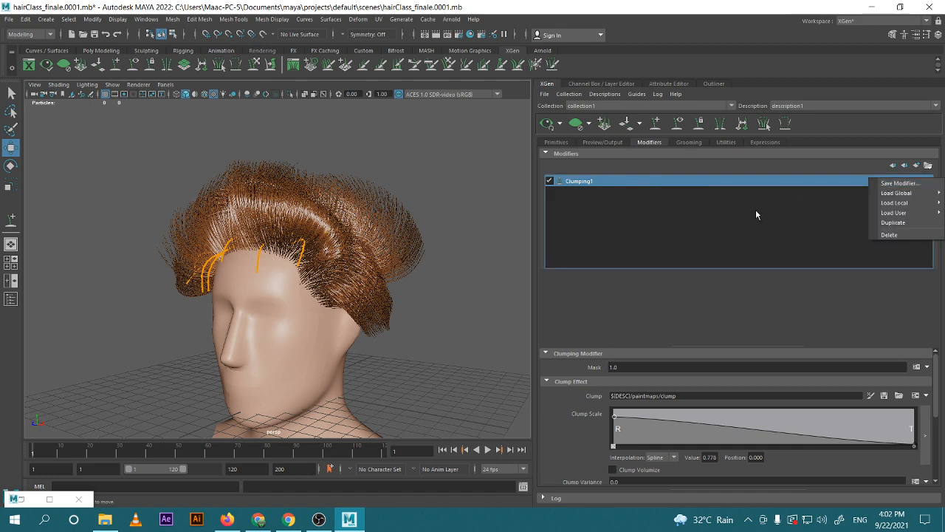
{"action": "left_click", "coordinate": [895, 238]}
Select all the guides around the head and add a new Clumping modifier to the description
{"action": "scroll", "coordinate": [387, 250], "scroll_direction": "up", "scroll_amount": 5}
{"action": "left_click_drag", "start_coordinate": [401, 253], "coordinate": [342, 265], "text": "alt"}
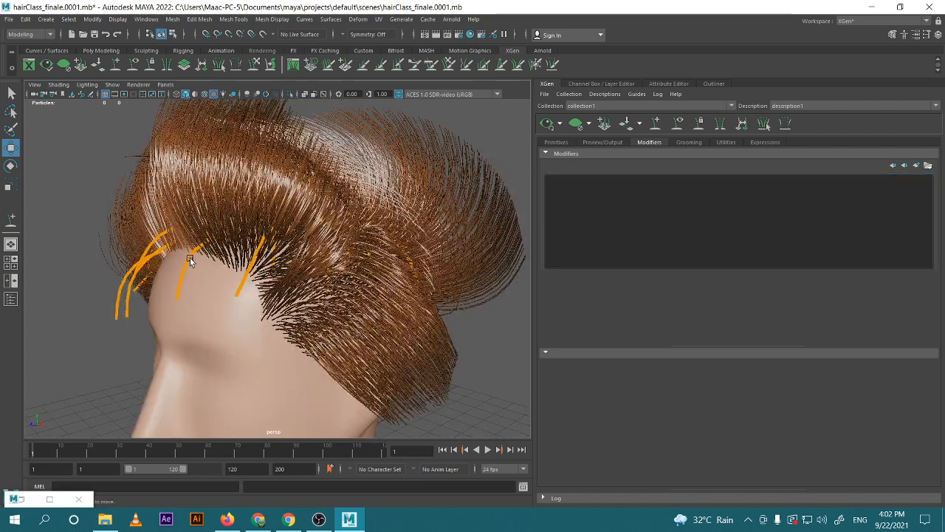
{"action": "scroll", "coordinate": [190, 261], "scroll_direction": "down", "scroll_amount": 5}
{"action": "left_click_drag", "start_coordinate": [164, 200], "coordinate": [471, 362]}
{"action": "scroll", "coordinate": [386, 298], "scroll_direction": "up", "scroll_amount": 4}
{"action": "left_click_drag", "start_coordinate": [399, 310], "coordinate": [494, 309], "text": "alt"}
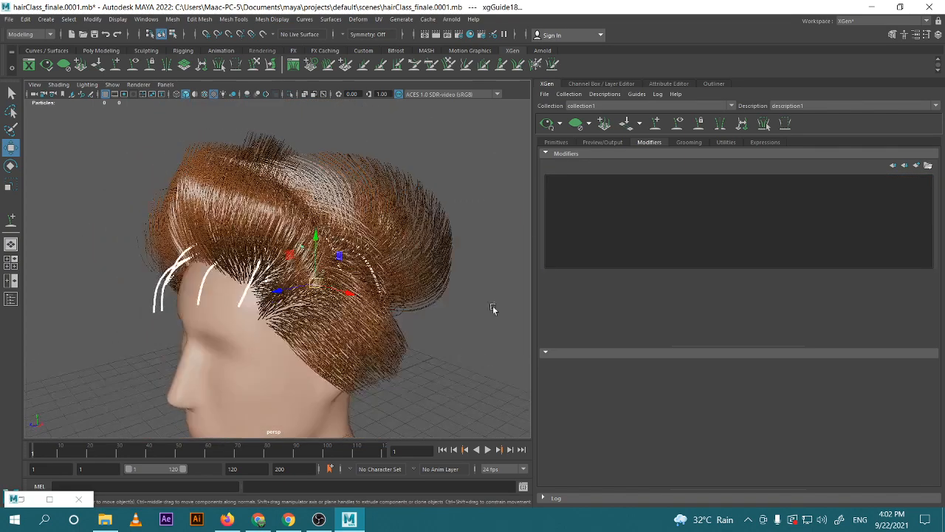
{"action": "left_click", "coordinate": [917, 166]}
{"action": "left_click", "coordinate": [771, 192]}
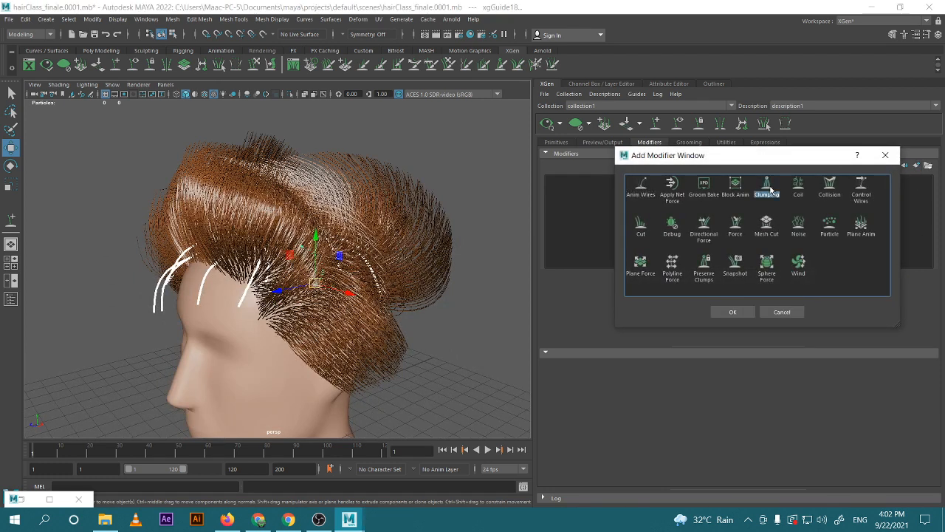
{"action": "left_click", "coordinate": [725, 315]}
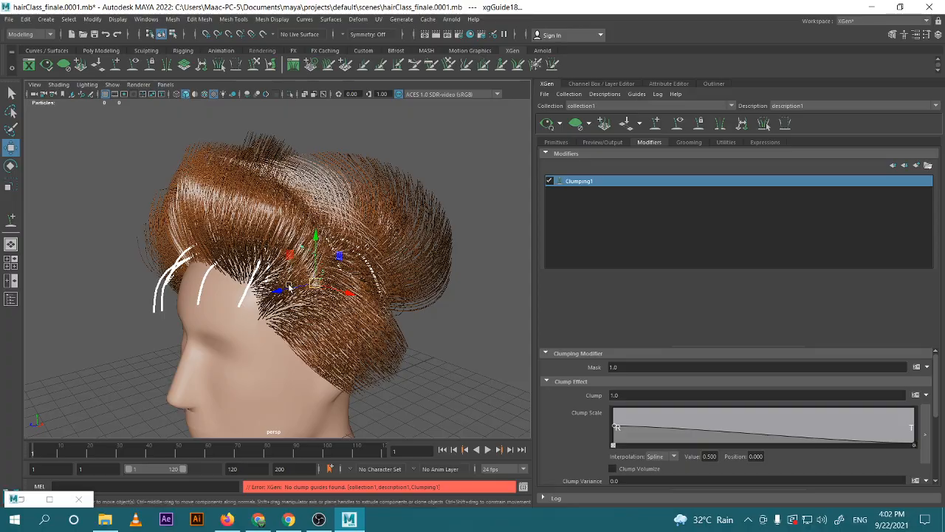
Try Clump Volumize on the Clumping modifier and turn it back off
{"action": "scroll", "coordinate": [287, 284], "scroll_direction": "down", "scroll_amount": 4}
{"action": "left_click_drag", "start_coordinate": [286, 284], "coordinate": [255, 281], "text": "alt"}
{"action": "scroll", "coordinate": [333, 278], "scroll_direction": "up", "scroll_amount": 5}
{"action": "scroll", "coordinate": [369, 291], "scroll_direction": "down", "scroll_amount": 5}
{"action": "mouse_move", "coordinate": [369, 291]}
{"action": "left_mouse_down", "text": "alt"}
{"action": "mouse_move", "coordinate": [395, 297]}
{"action": "mouse_move", "coordinate": [376, 283]}
{"action": "left_mouse_up", "text": "alt"}
{"action": "scroll", "coordinate": [782, 396], "scroll_direction": "down", "scroll_amount": 3}
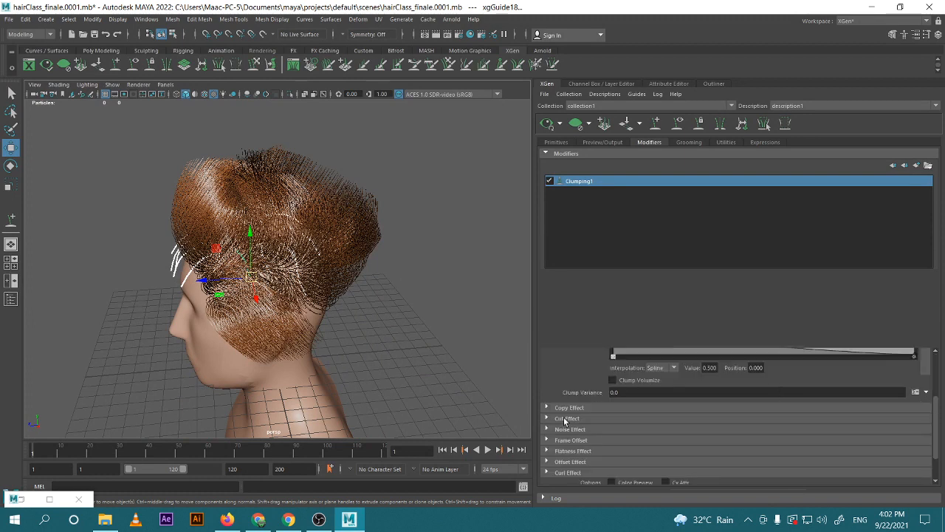
{"action": "left_click", "coordinate": [570, 410]}
{"action": "left_click", "coordinate": [595, 407]}
{"action": "scroll", "coordinate": [687, 399], "scroll_direction": "up", "scroll_amount": 1}
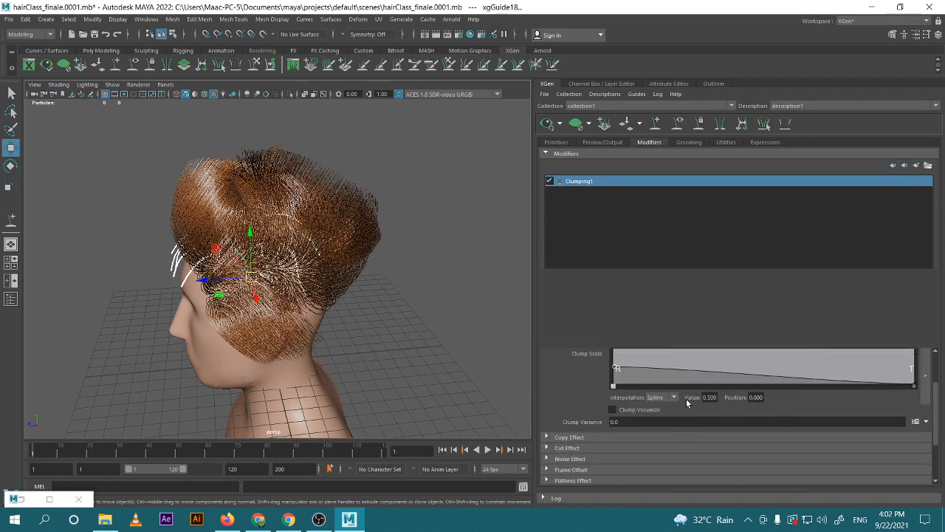
{"action": "left_click", "coordinate": [612, 410]}
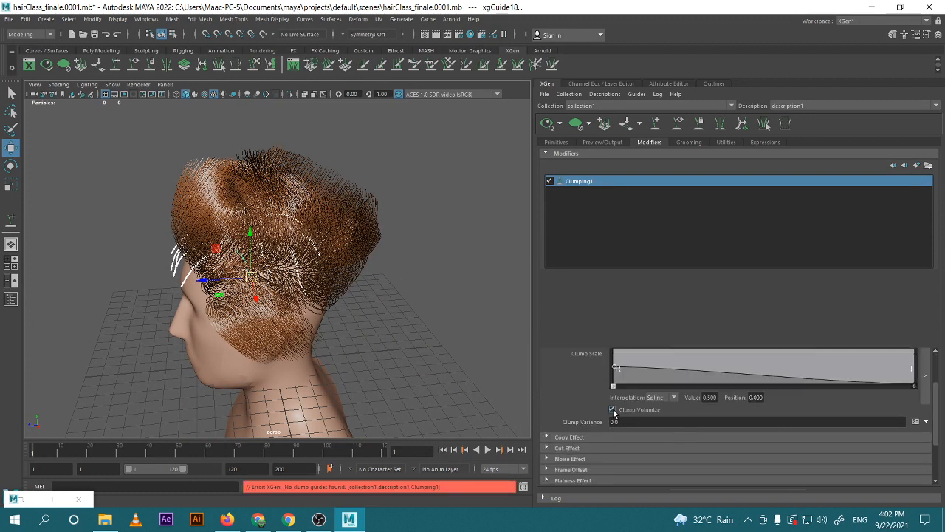
{"action": "left_click", "coordinate": [612, 409]}
Raise the root end of the new modifier's Clump Scale ramp to a value of 0.972
{"action": "scroll", "coordinate": [650, 405], "scroll_direction": "up", "scroll_amount": 1}
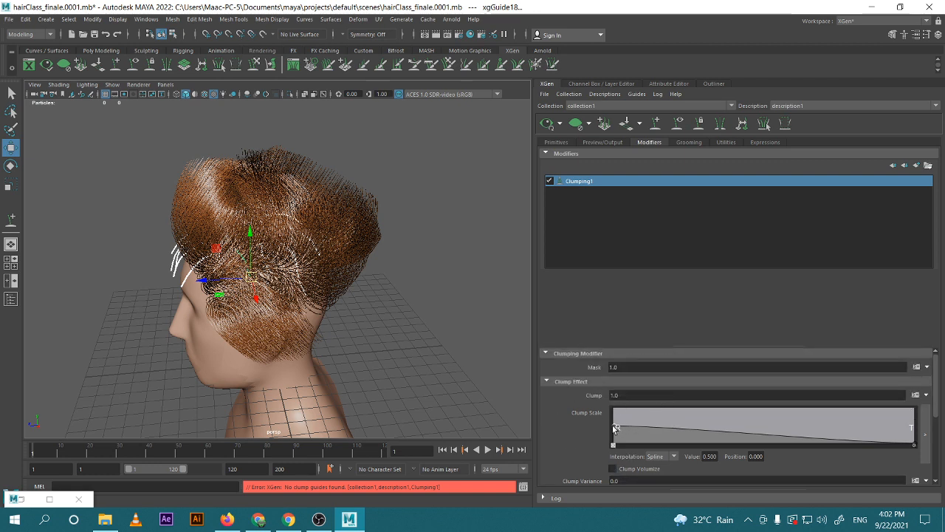
{"action": "left_click_drag", "start_coordinate": [615, 428], "coordinate": [613, 409]}
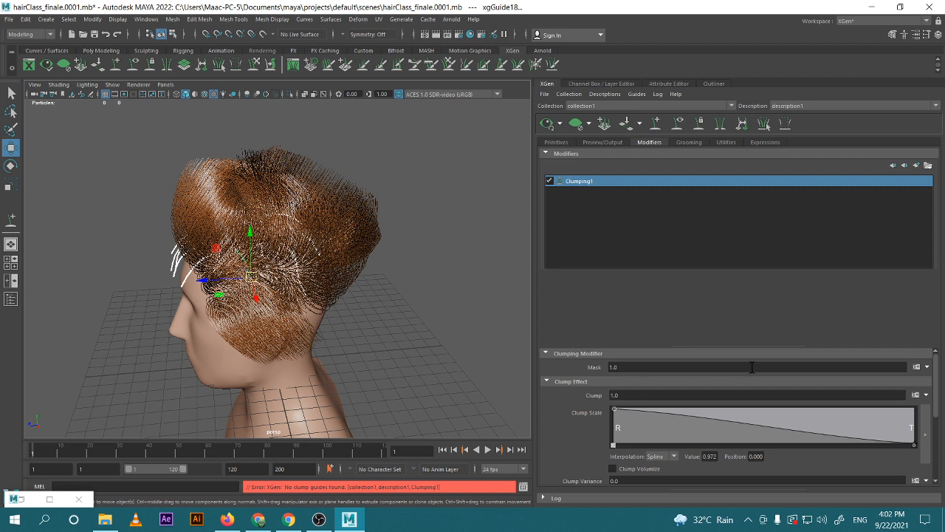
{"action": "left_click", "coordinate": [927, 367]}
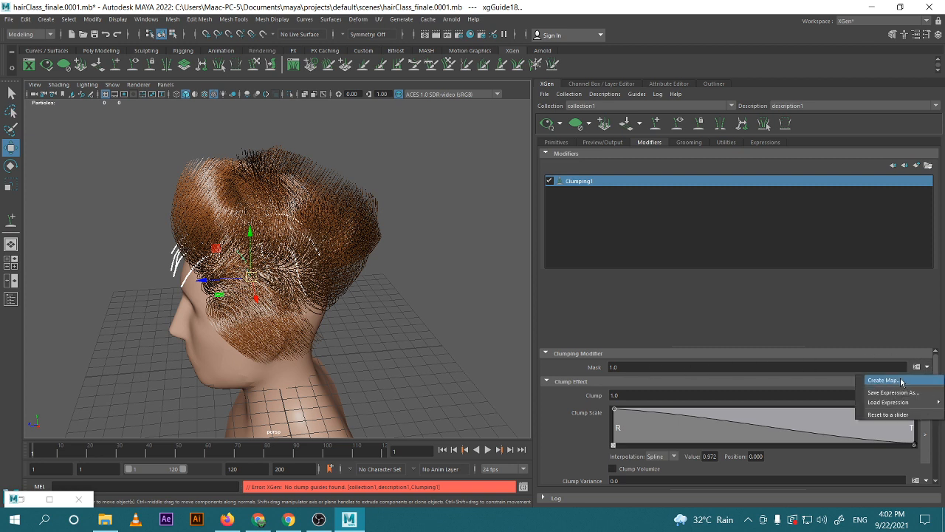
{"action": "left_click", "coordinate": [900, 380]}
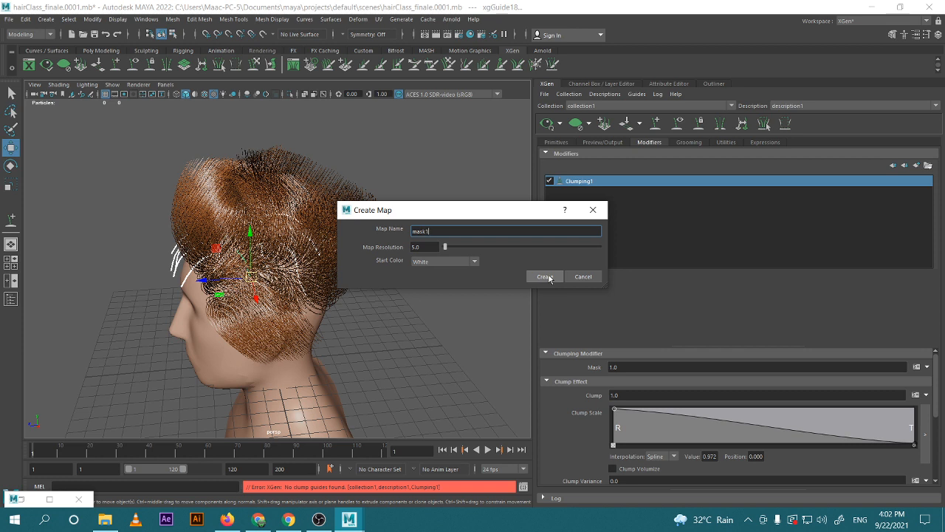
{"action": "left_click", "coordinate": [583, 276]}
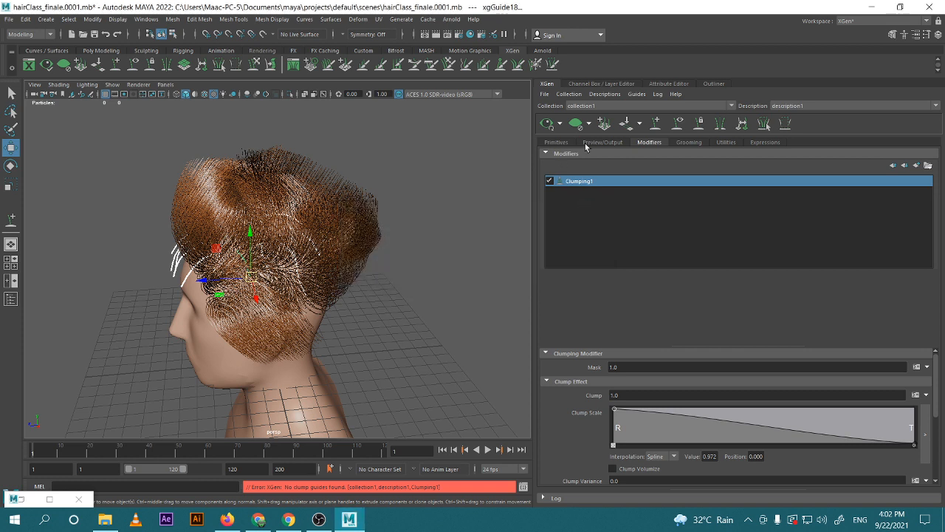
Review the description's primitive settings, from culling and region control up to the generator attributes
{"action": "left_click", "coordinate": [601, 142]}
{"action": "left_click", "coordinate": [566, 144]}
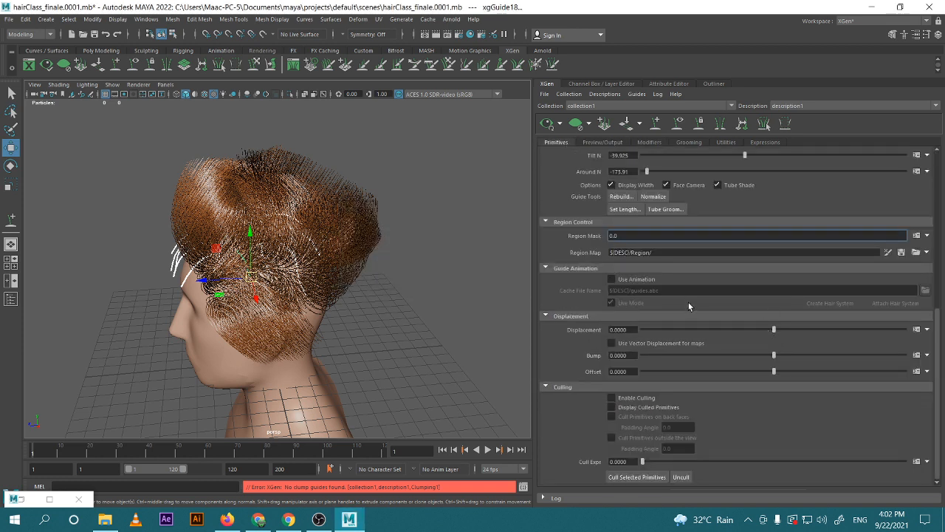
{"action": "scroll", "coordinate": [695, 311], "scroll_direction": "up", "scroll_amount": 9}
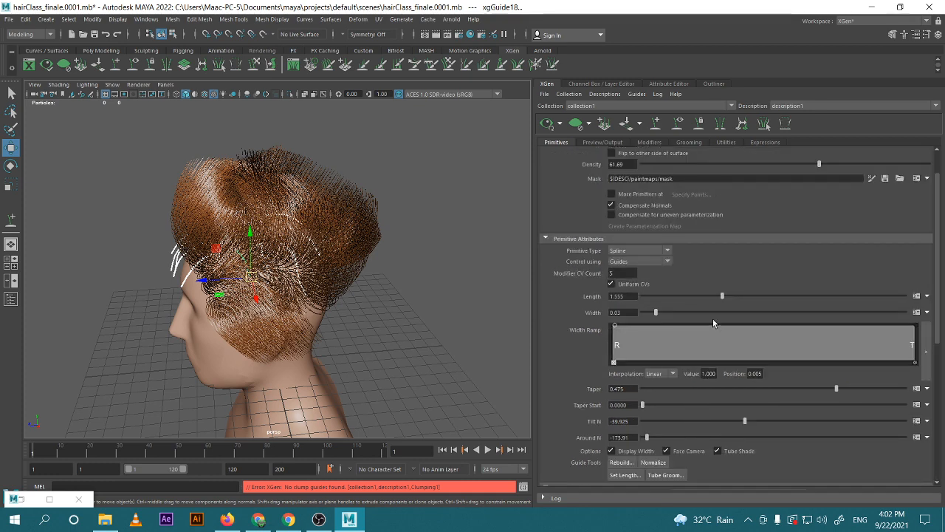
{"action": "scroll", "coordinate": [712, 322], "scroll_direction": "up", "scroll_amount": 2}
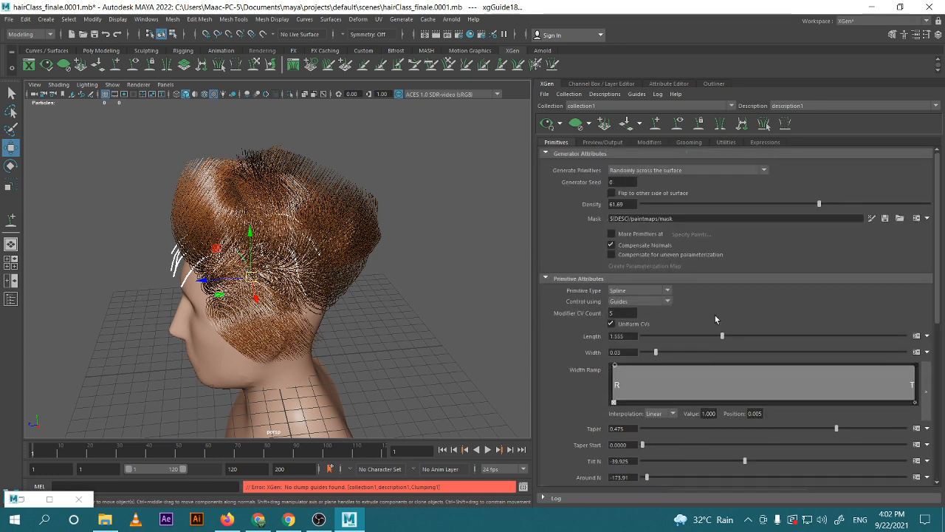
Go back to the description's modifiers and examine the Clumping modifier's mask and clump effect settings
{"action": "left_click", "coordinate": [608, 144]}
{"action": "left_click", "coordinate": [653, 143]}
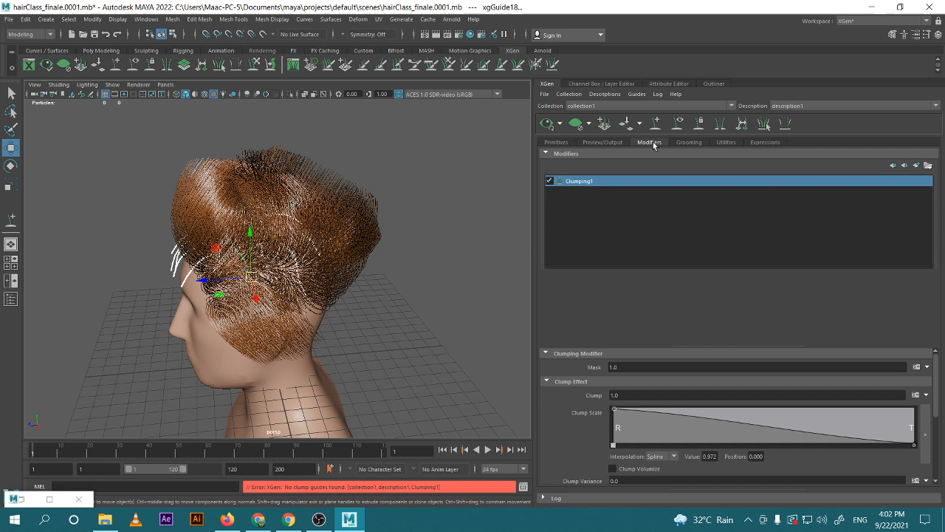
{"action": "right_click", "coordinate": [593, 186]}
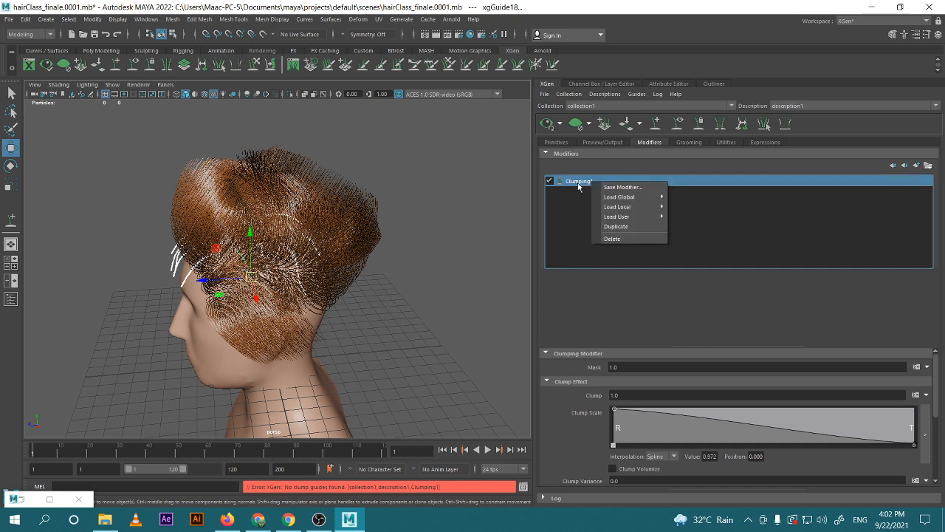
{"action": "left_click", "coordinate": [578, 187]}
{"action": "scroll", "coordinate": [695, 373], "scroll_direction": "down", "scroll_amount": 2}
{"action": "scroll", "coordinate": [751, 373], "scroll_direction": "up", "scroll_amount": 2}
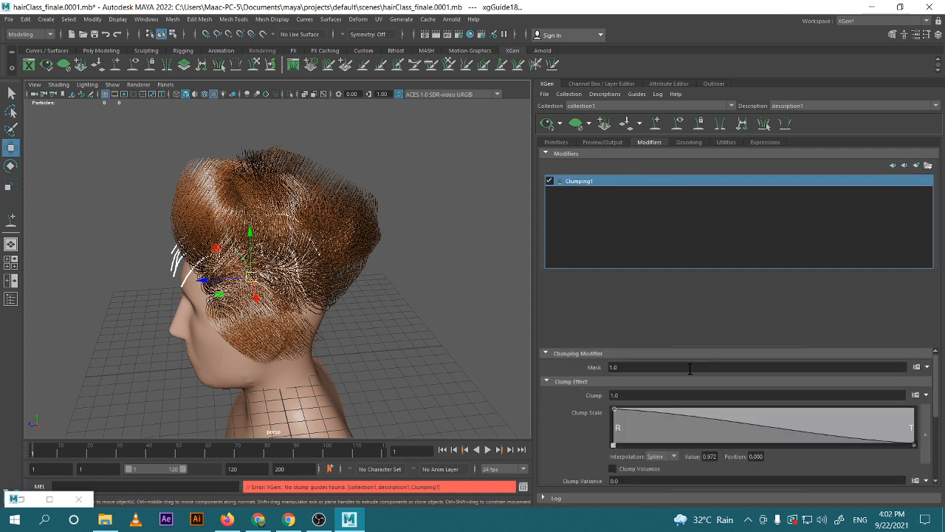
{"action": "left_click", "coordinate": [625, 368]}
{"action": "left_click", "coordinate": [600, 354]}
{"action": "left_click", "coordinate": [616, 355]}
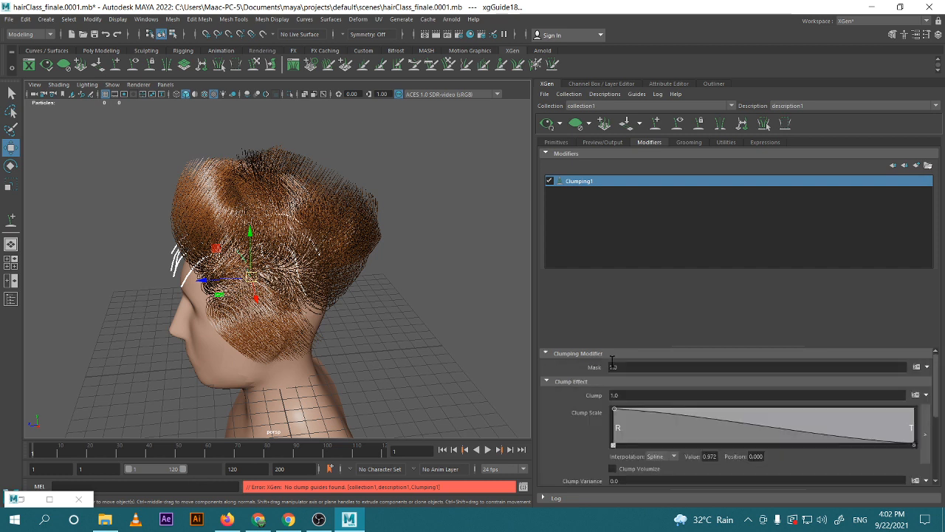
Create a paint map named mask1 for the Clumping modifier's mask, with map resolution 5.0 and a black start color
{"action": "left_click", "coordinate": [917, 367]}
{"action": "left_click", "coordinate": [857, 382]}
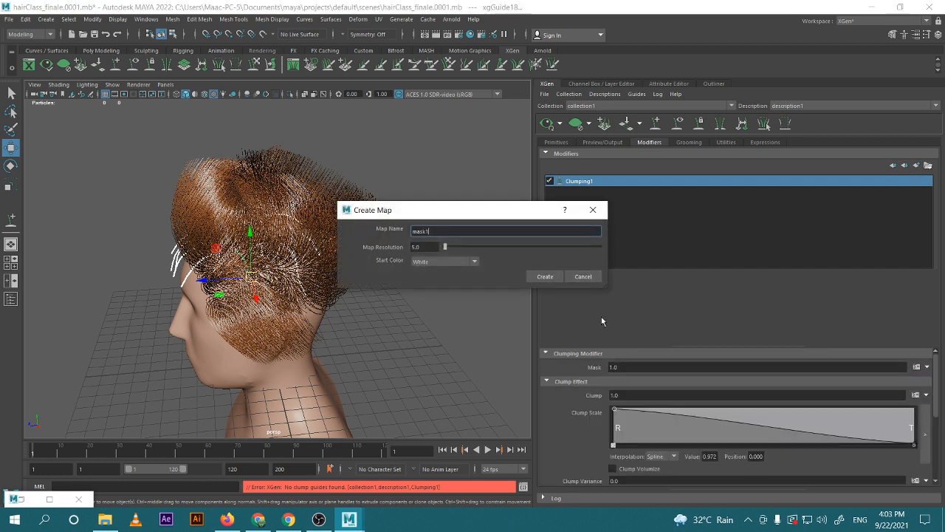
{"action": "left_click", "coordinate": [471, 260]}
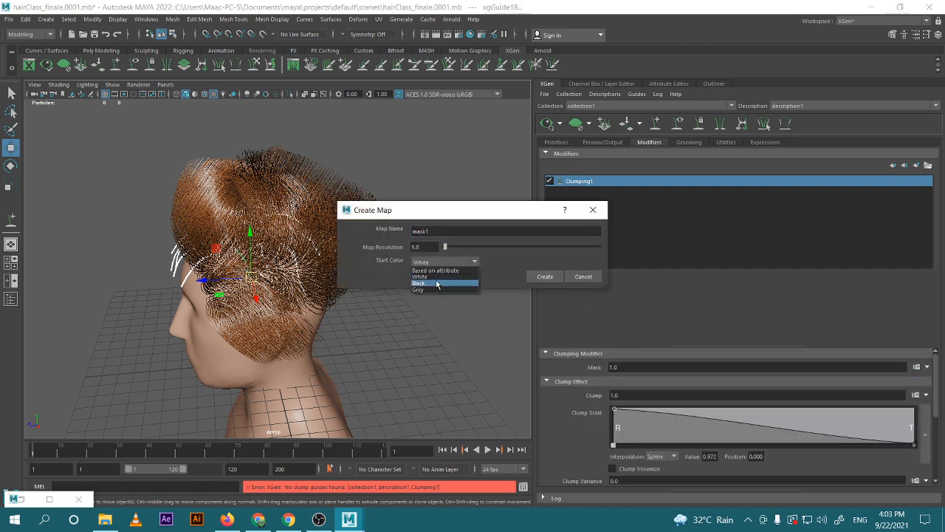
{"action": "left_click", "coordinate": [435, 284]}
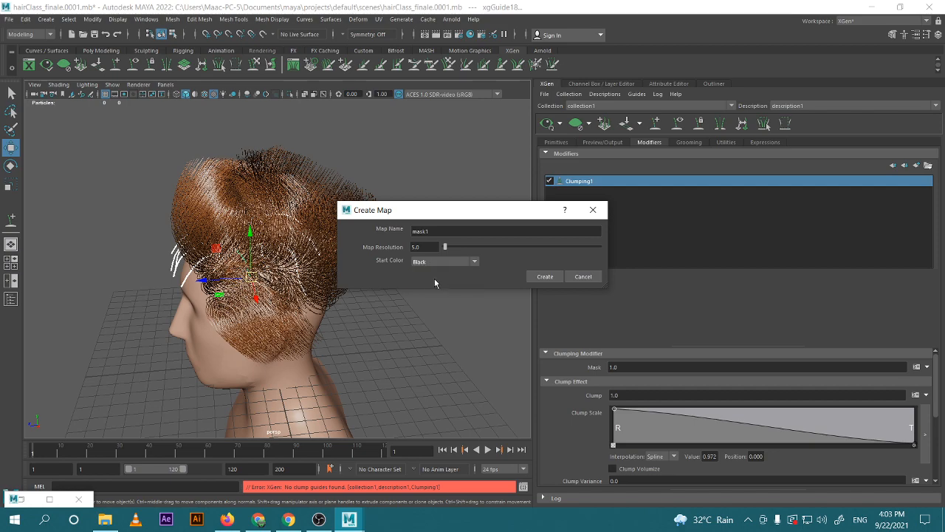
{"action": "left_click", "coordinate": [545, 277]}
{"action": "right_click_drag", "start_coordinate": [278, 251], "coordinate": [316, 270], "text": "alt"}
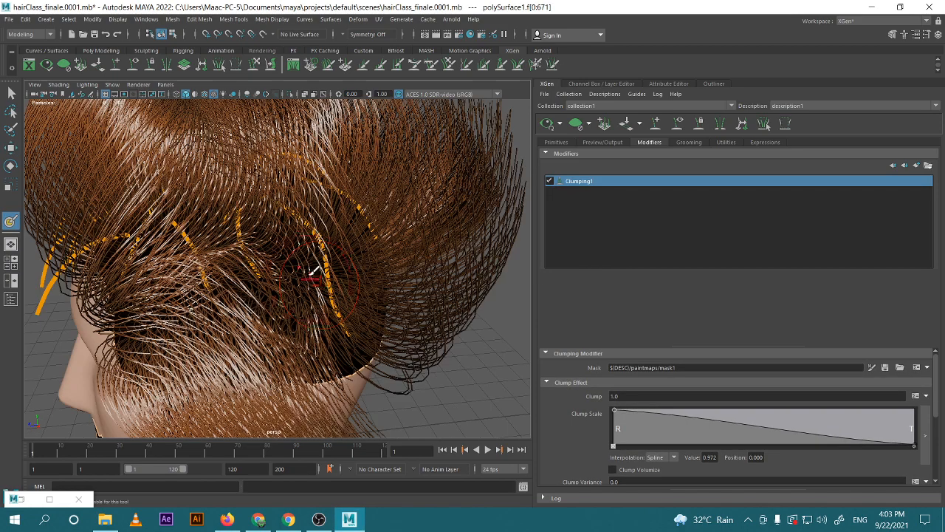
{"action": "left_click_drag", "start_coordinate": [316, 270], "coordinate": [353, 273], "text": "alt"}
{"action": "right_click_drag", "start_coordinate": [353, 273], "coordinate": [307, 264], "text": "alt"}
{"action": "left_click_drag", "start_coordinate": [306, 265], "coordinate": [241, 260], "text": "alt"}
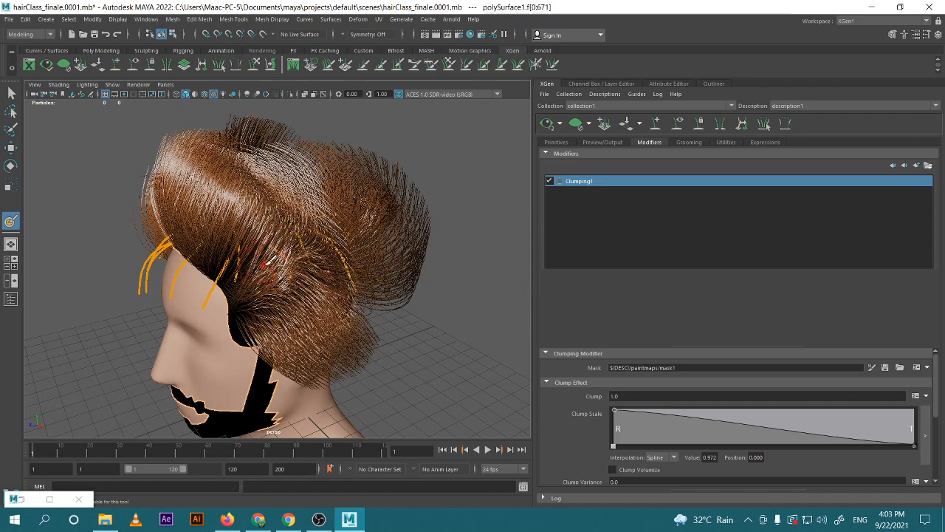
Set the 3D Paint Tool's brush colour to near-white, keeping its opacity at 1.0
{"action": "right_click_drag", "start_coordinate": [266, 263], "coordinate": [316, 265], "text": "alt"}
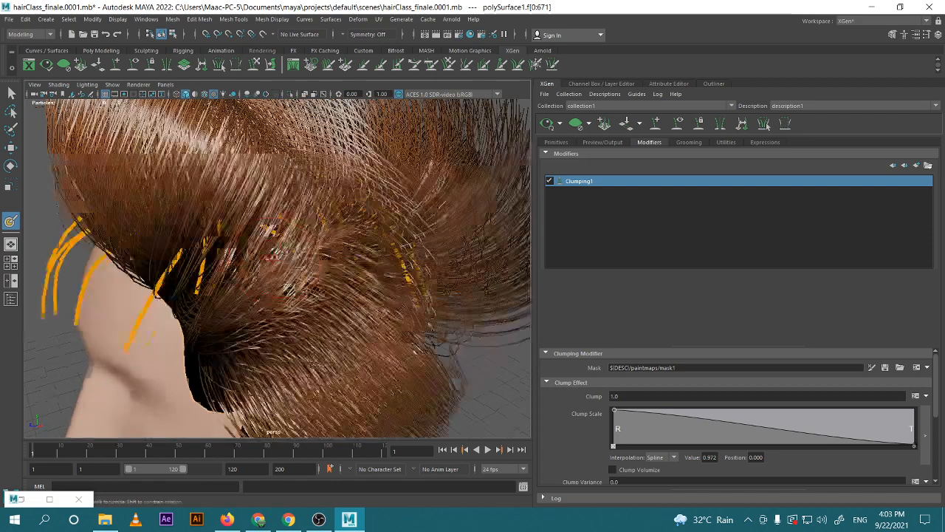
{"action": "left_click_drag", "start_coordinate": [317, 266], "coordinate": [369, 266], "text": "alt"}
{"action": "double_click", "coordinate": [11, 221]}
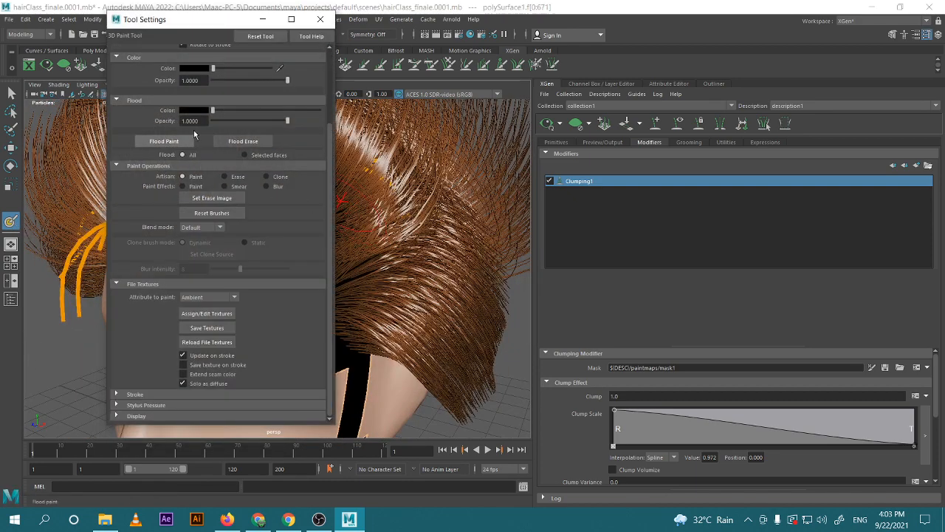
{"action": "left_click", "coordinate": [197, 67]}
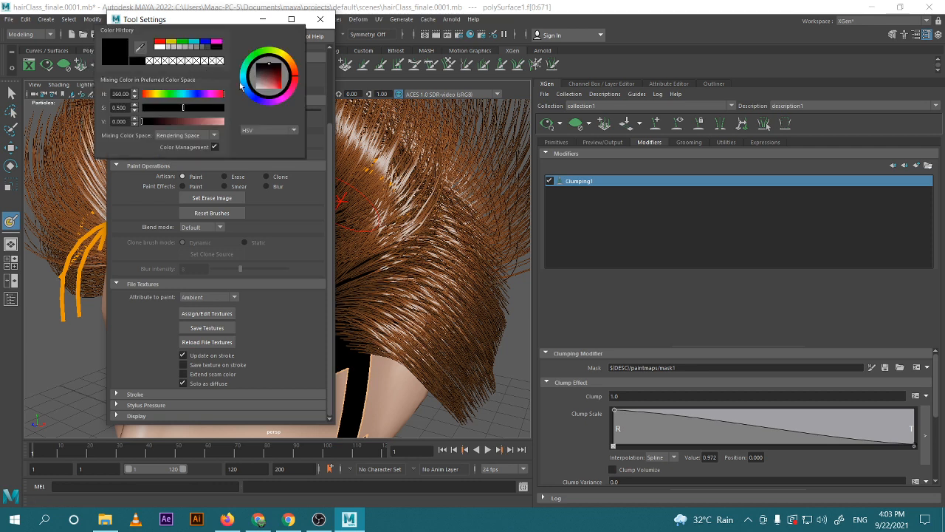
{"action": "left_click_drag", "start_coordinate": [261, 80], "coordinate": [251, 99]}
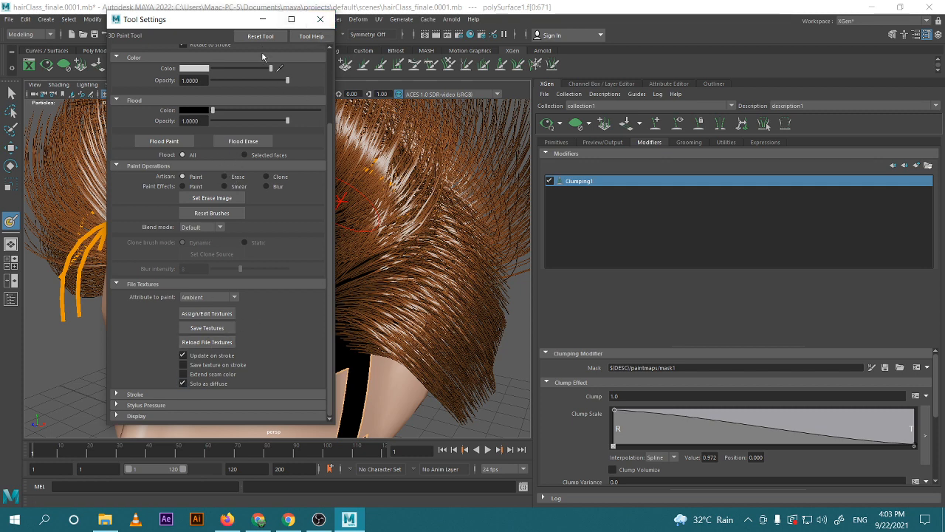
{"action": "left_click", "coordinate": [262, 18]}
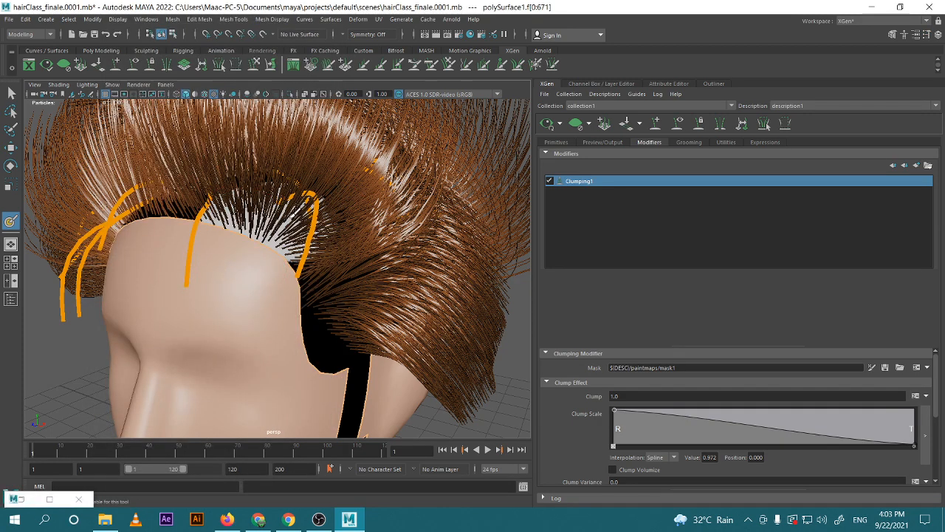
Paint near-white areas of the clumping mask on the scalp at the temple, the back and the other side of the head
{"action": "scroll", "coordinate": [287, 262], "scroll_direction": "down", "scroll_amount": 5}
{"action": "left_click_drag", "start_coordinate": [319, 228], "coordinate": [289, 258], "text": "alt"}
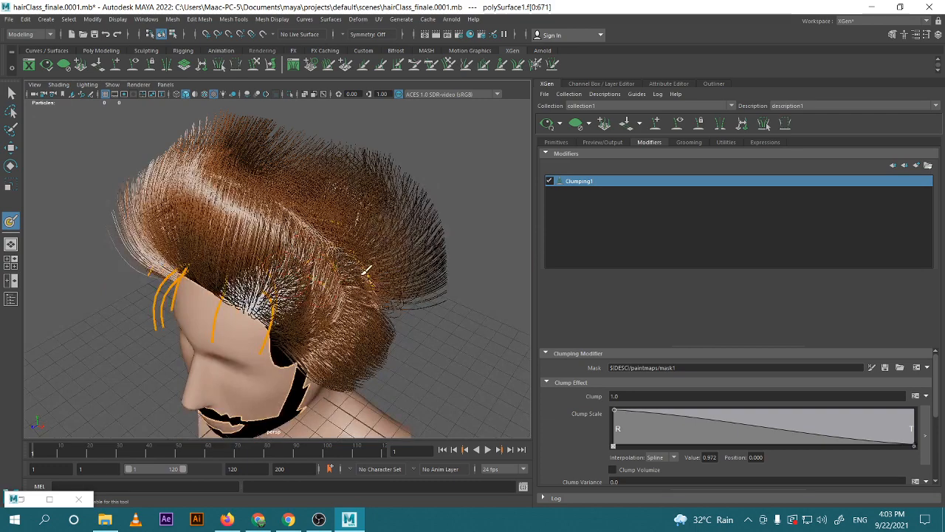
{"action": "left_click_drag", "start_coordinate": [398, 288], "coordinate": [314, 274], "text": "alt"}
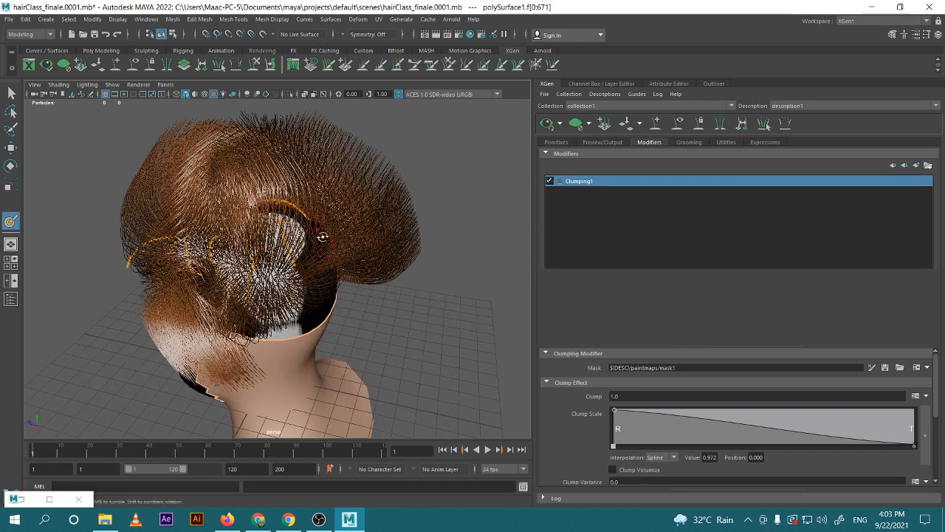
{"action": "left_click_drag", "start_coordinate": [281, 222], "coordinate": [296, 277], "text": "alt"}
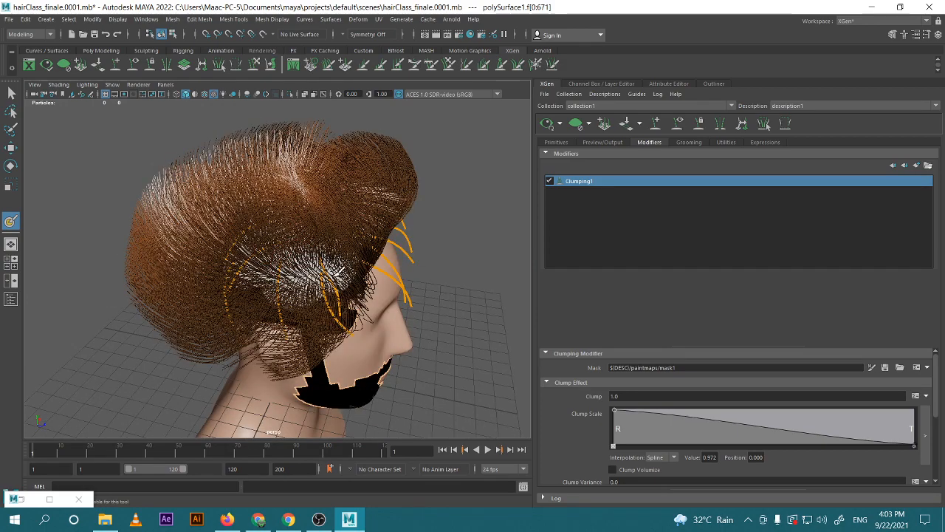
{"action": "mouse_move", "coordinate": [354, 285]}
{"action": "left_mouse_down", "text": "alt"}
{"action": "mouse_move", "coordinate": [410, 296]}
{"action": "mouse_move", "coordinate": [291, 274]}
{"action": "left_mouse_up", "text": "alt"}
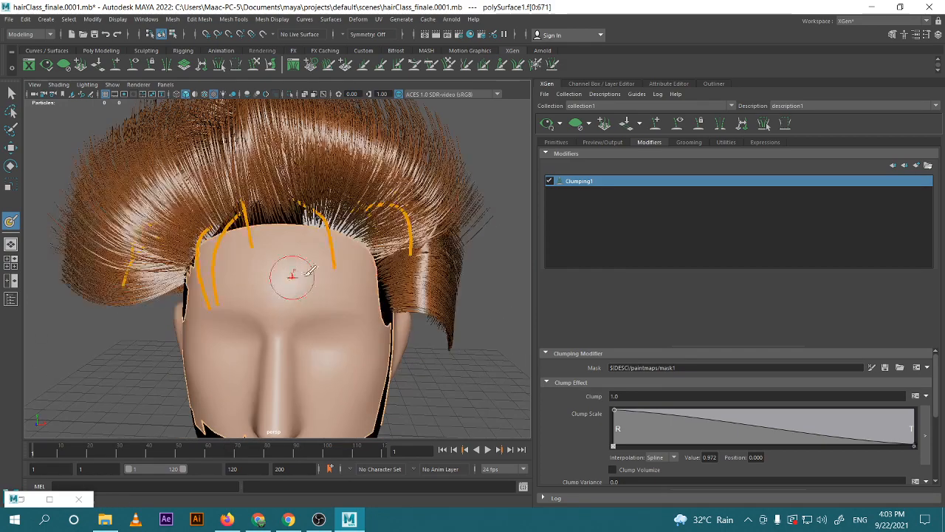
Save the painted textures and save the mask1 map of the Clumping1 modifier
{"action": "double_click", "coordinate": [11, 221]}
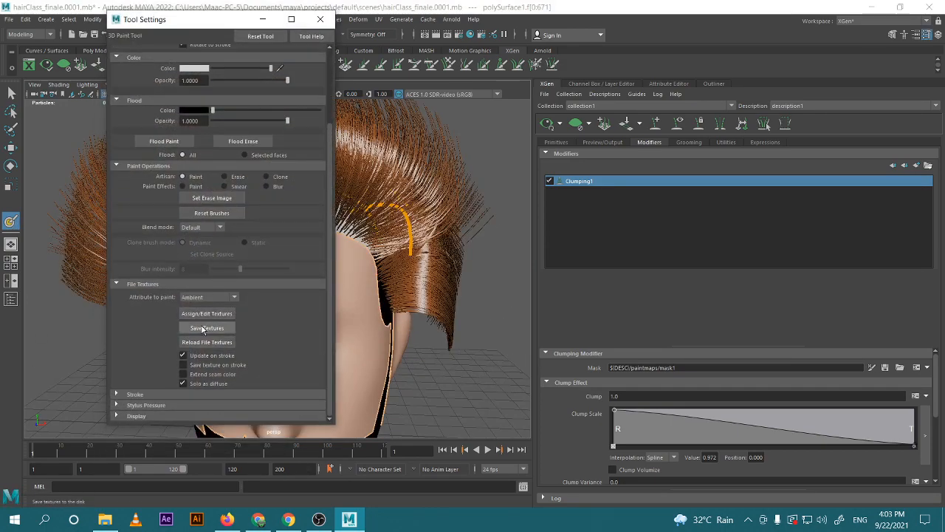
{"action": "left_click", "coordinate": [207, 327]}
{"action": "left_click", "coordinate": [262, 18]}
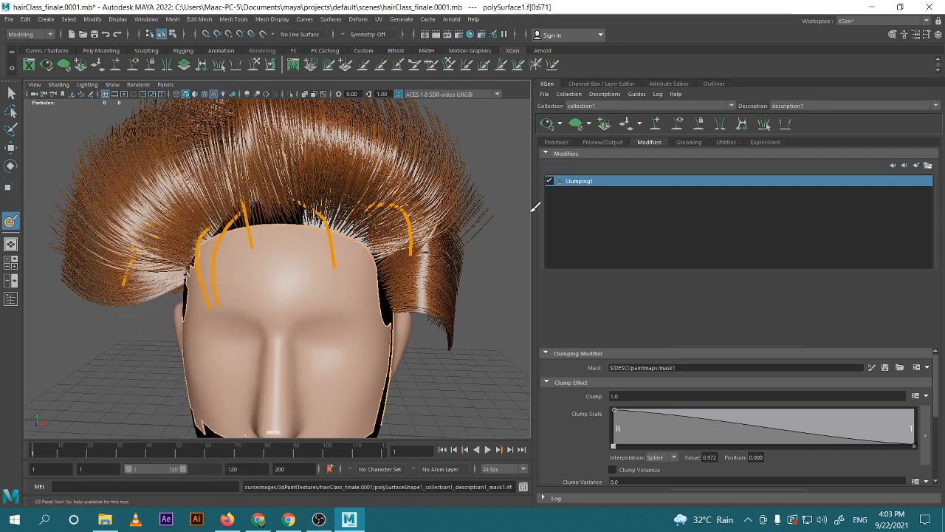
{"action": "left_click", "coordinate": [886, 367]}
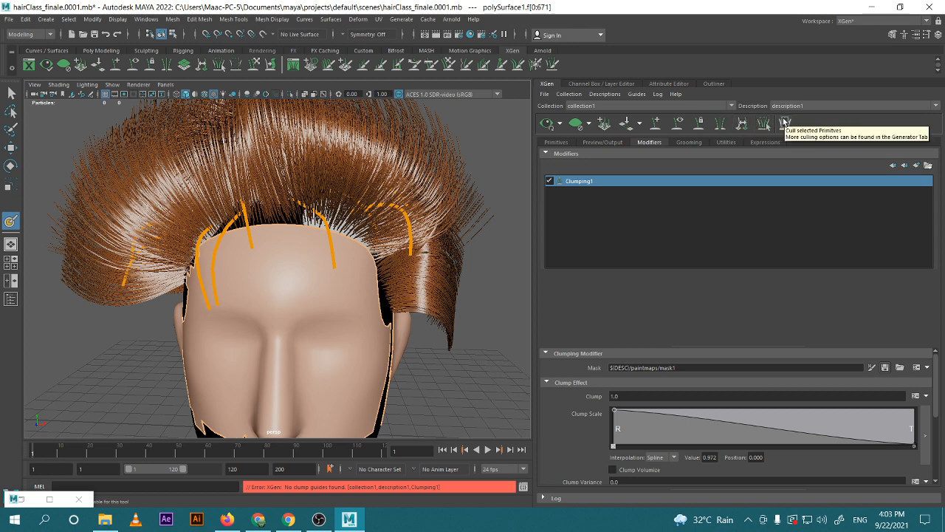
Leave the 3D Paint Tool for the Move tool and deselect the scalp mesh
{"action": "left_click", "coordinate": [695, 143]}
{"action": "left_click", "coordinate": [650, 141]}
{"action": "left_click", "coordinate": [593, 181]}
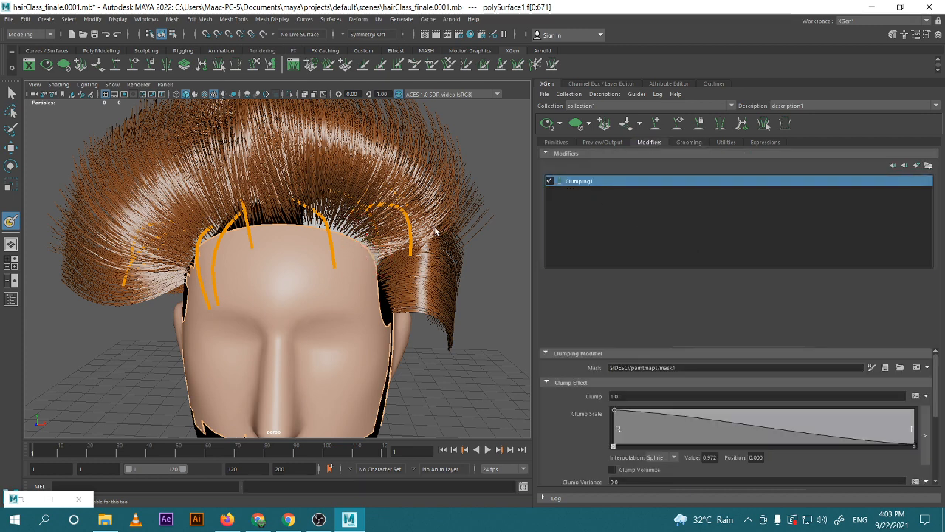
{"action": "left_click_drag", "start_coordinate": [373, 236], "coordinate": [364, 223], "text": "alt"}
{"action": "key", "text": "w"}
{"action": "left_click", "coordinate": [458, 300]}
{"action": "scroll", "coordinate": [350, 270], "scroll_direction": "down", "scroll_amount": 4}
{"action": "scroll", "coordinate": [394, 281], "scroll_direction": "up", "scroll_amount": 4}
{"action": "mouse_move", "coordinate": [350, 271]}
{"action": "left_mouse_down", "text": "alt"}
{"action": "mouse_move", "coordinate": [395, 280]}
{"action": "mouse_move", "coordinate": [351, 306]}
{"action": "mouse_move", "coordinate": [379, 333]}
{"action": "mouse_move", "coordinate": [370, 280]}
{"action": "left_mouse_up", "text": "alt"}
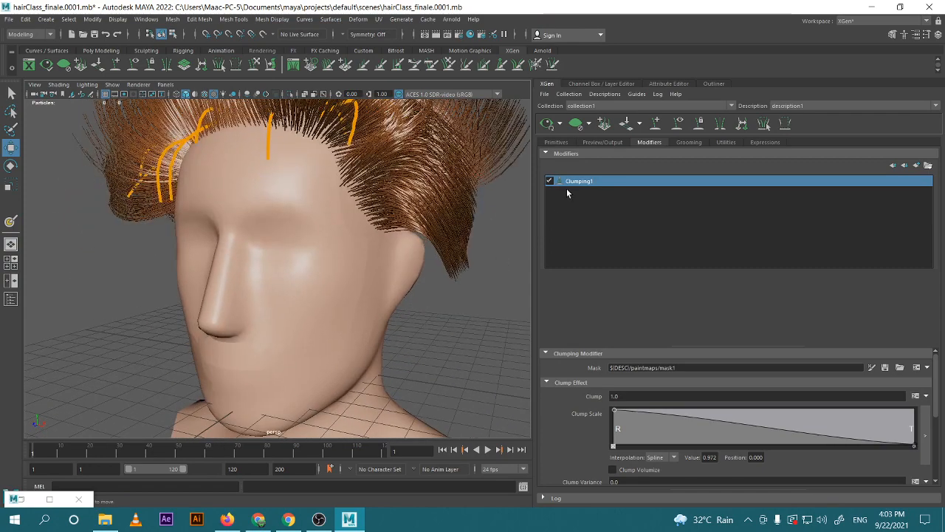
Remove the mask1 map from the Clumping1 modifier's mask by resetting it to a slider
{"action": "right_click", "coordinate": [588, 184]}
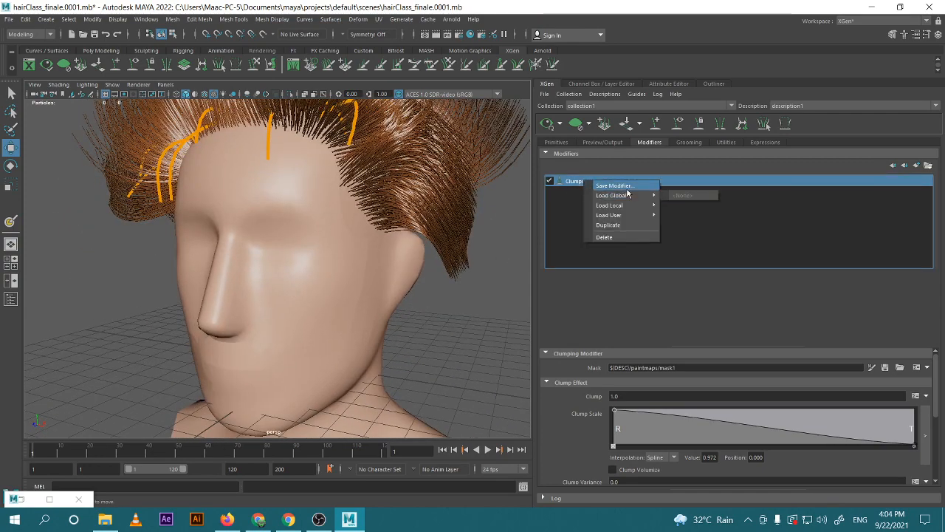
{"action": "left_click", "coordinate": [555, 232]}
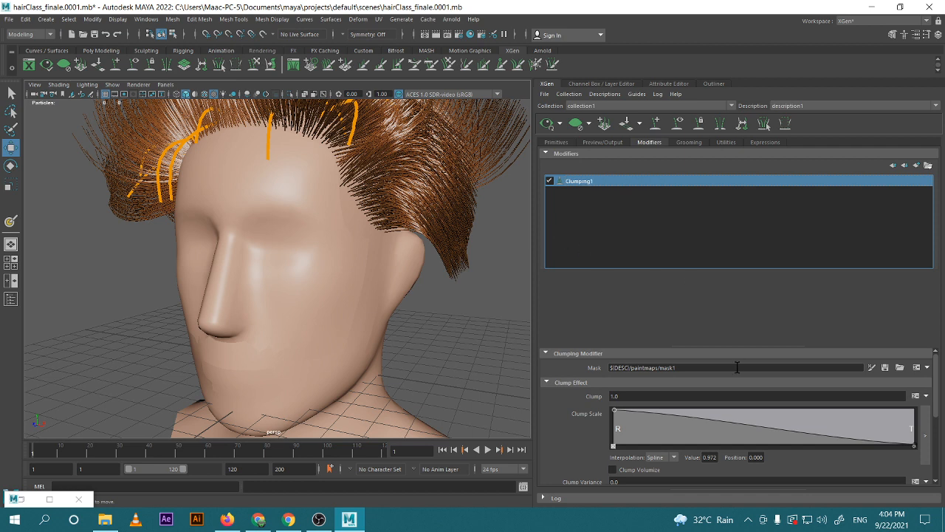
{"action": "scroll", "coordinate": [737, 367], "scroll_direction": "down", "scroll_amount": 1}
{"action": "scroll", "coordinate": [728, 366], "scroll_direction": "up", "scroll_amount": 1}
{"action": "left_click", "coordinate": [928, 368]}
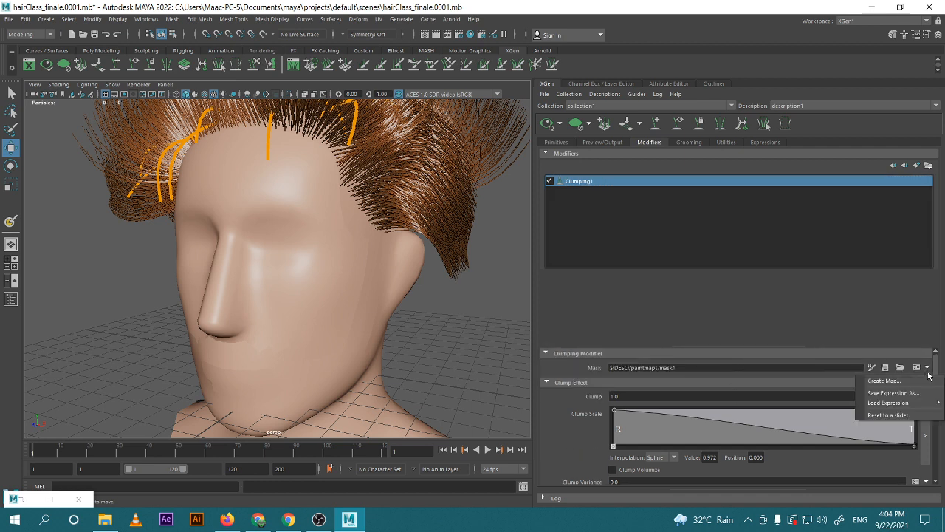
{"action": "left_click", "coordinate": [907, 415]}
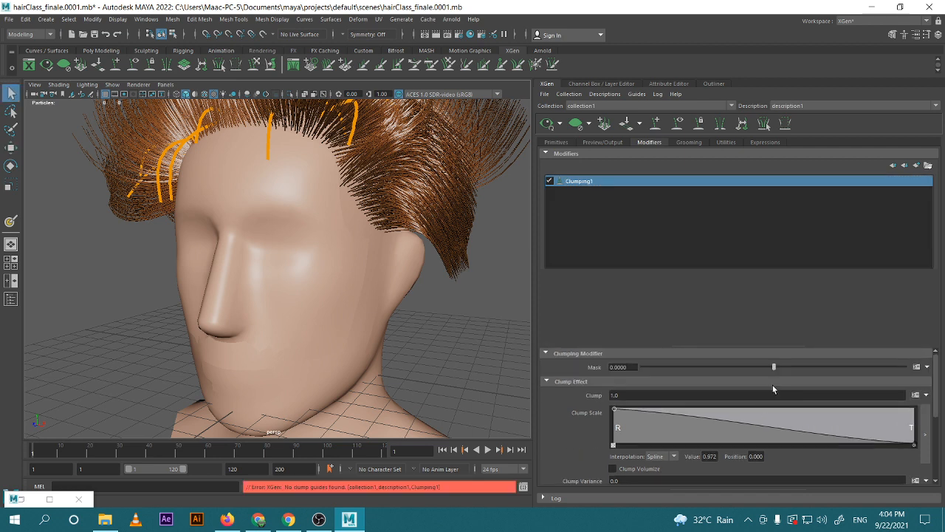
Try mask values of 0.365 and -0.165 on the Clumping1 modifier, selecting the front hair guides in between
{"action": "left_click_drag", "start_coordinate": [774, 367], "coordinate": [795, 367]}
{"action": "scroll", "coordinate": [393, 263], "scroll_direction": "down", "scroll_amount": 5}
{"action": "left_click_drag", "start_coordinate": [424, 241], "coordinate": [410, 239], "text": "alt"}
{"action": "left_click_drag", "start_coordinate": [316, 184], "coordinate": [175, 253]}
{"action": "scroll", "coordinate": [306, 249], "scroll_direction": "up", "scroll_amount": 3}
{"action": "left_click_drag", "start_coordinate": [313, 249], "coordinate": [355, 253], "text": "alt"}
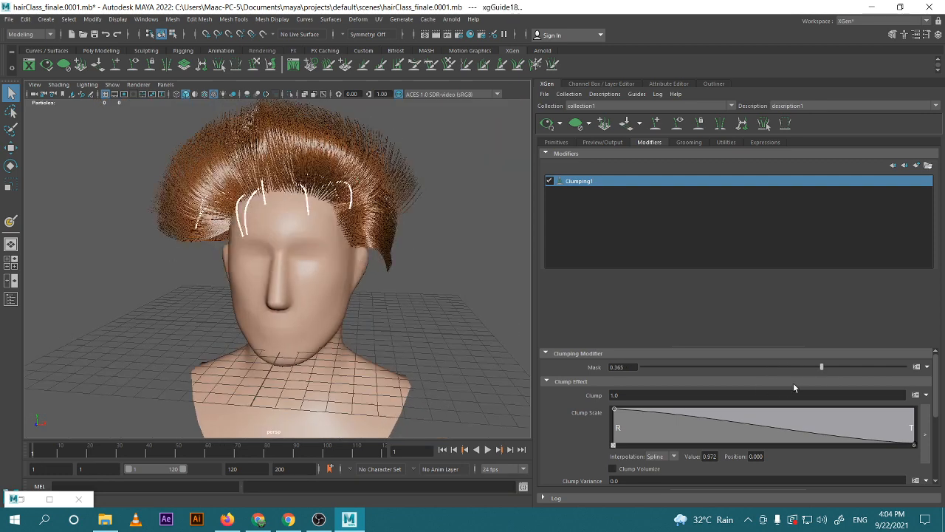
{"action": "left_click_drag", "start_coordinate": [825, 367], "coordinate": [753, 368]}
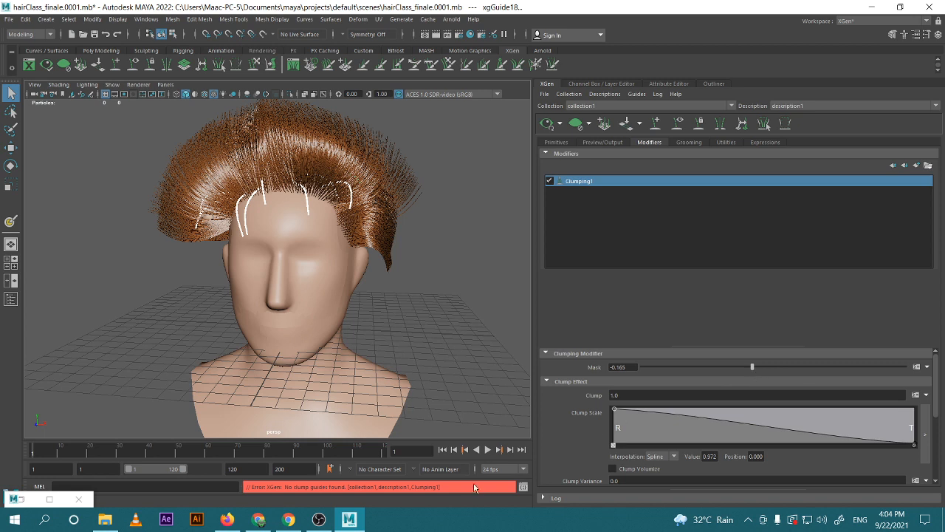
{"action": "scroll", "coordinate": [707, 426], "scroll_direction": "down", "scroll_amount": 2}
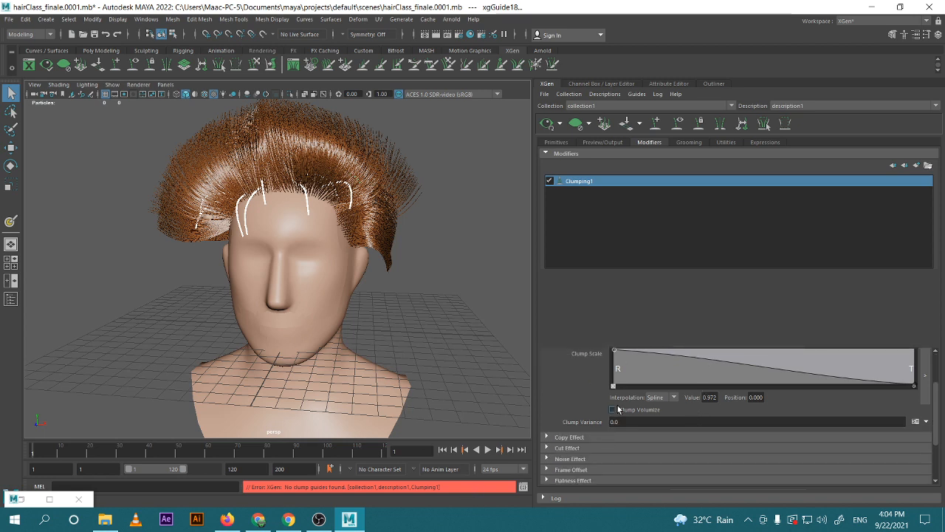
{"action": "scroll", "coordinate": [627, 407], "scroll_direction": "up", "scroll_amount": 2}
Create a clump1 map with resolution 5.0 and a white start colour for the modifier's Clump attribute
{"action": "left_click", "coordinate": [639, 397]}
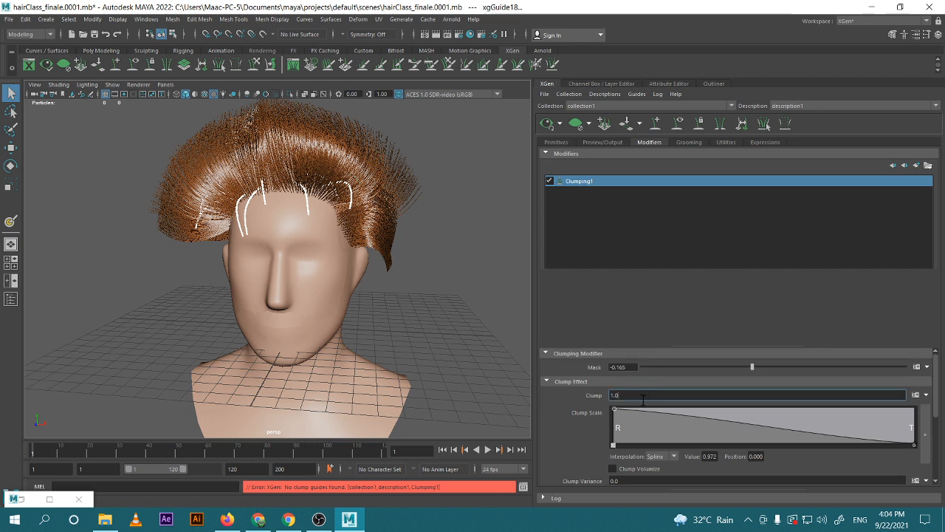
{"action": "left_click", "coordinate": [926, 395]}
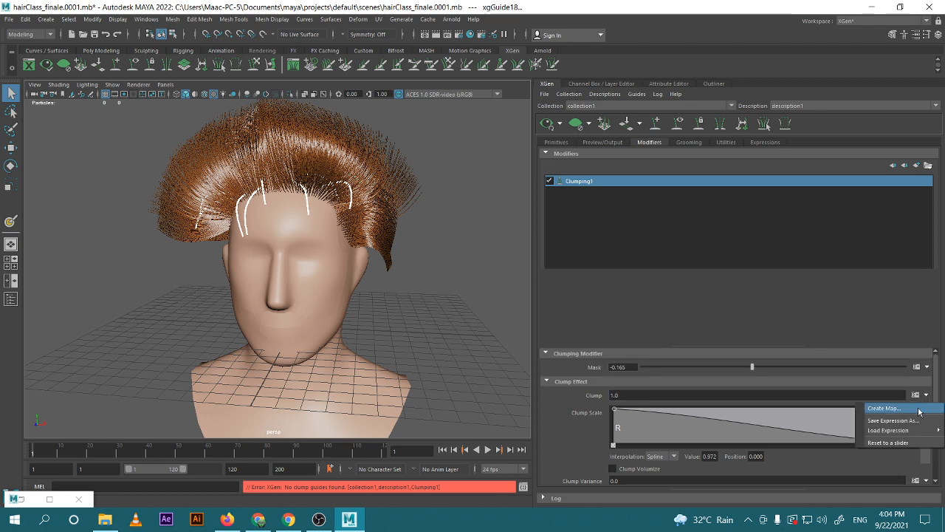
{"action": "left_click", "coordinate": [917, 409]}
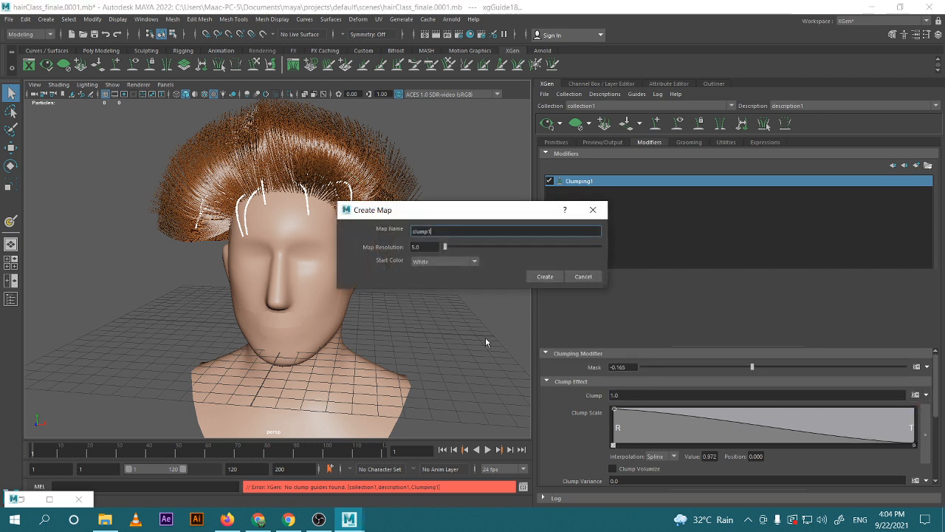
{"action": "left_click", "coordinate": [535, 273]}
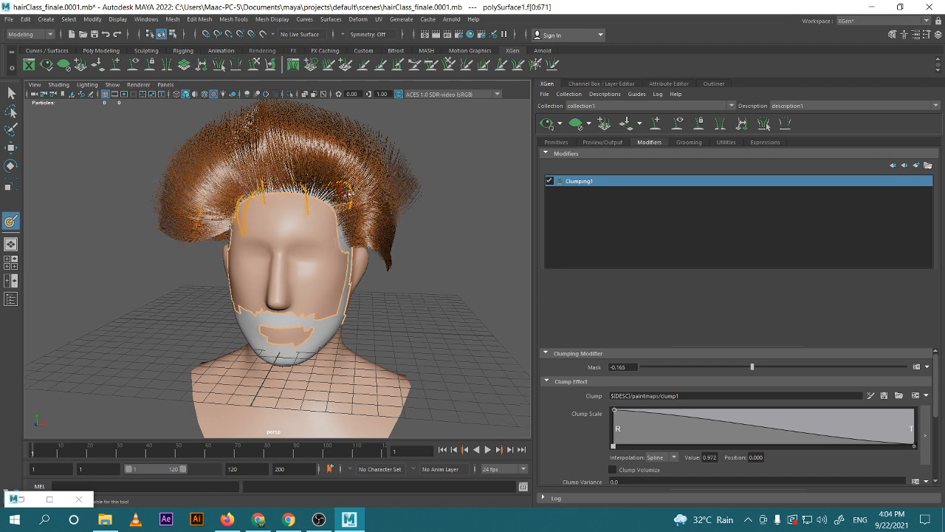
{"action": "left_click_drag", "start_coordinate": [371, 194], "coordinate": [283, 206], "text": "alt"}
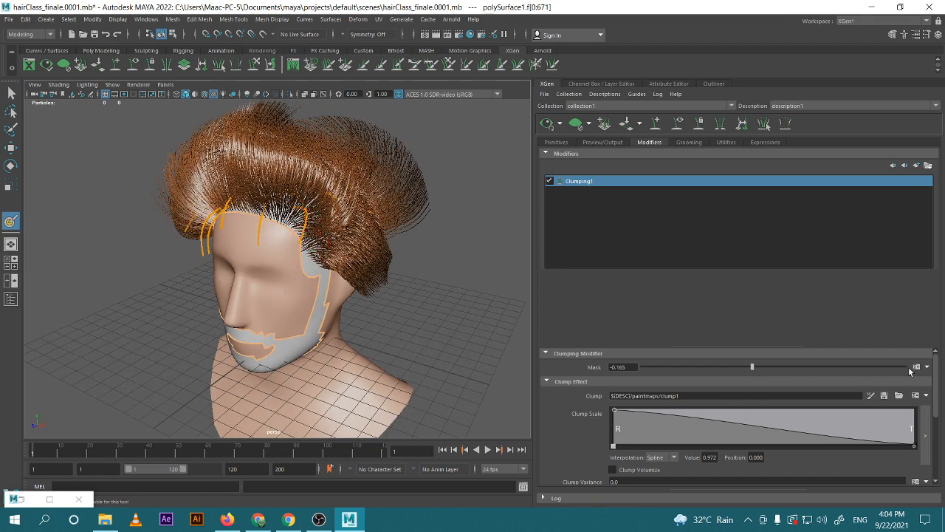
Reset the Clumping1 modifier's mask slider to 0.0000
{"action": "left_click", "coordinate": [926, 395]}
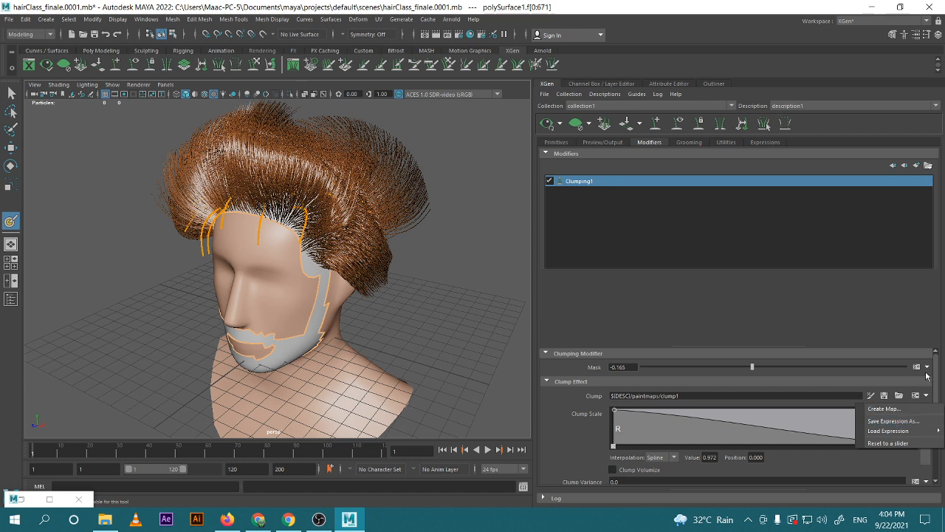
{"action": "left_click", "coordinate": [927, 368]}
{"action": "left_click", "coordinate": [780, 374]}
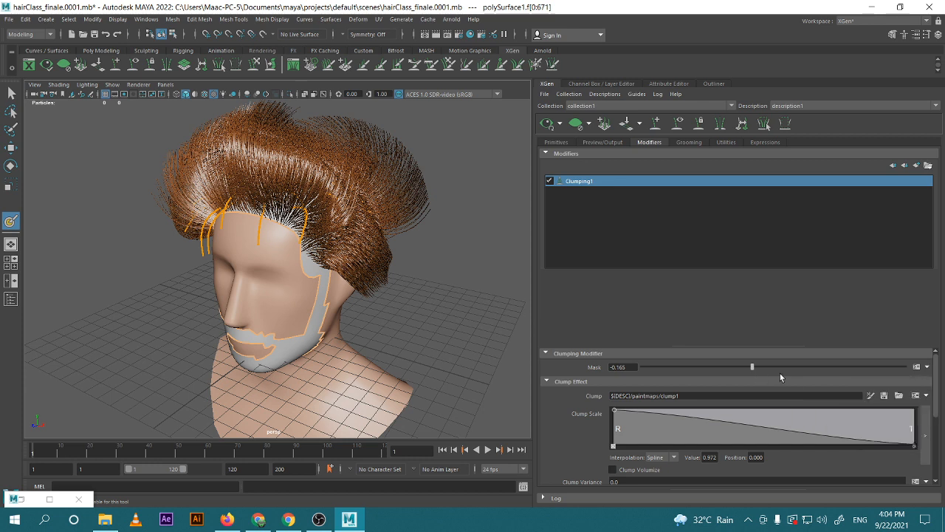
{"action": "left_click", "coordinate": [928, 367]}
{"action": "left_click", "coordinate": [849, 412]}
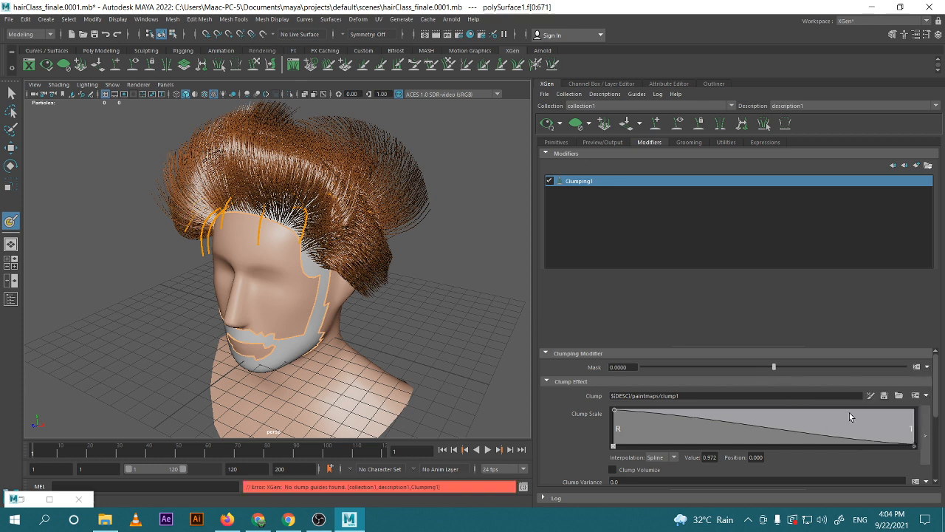
{"action": "left_click", "coordinate": [928, 367]}
{"action": "mouse_move", "coordinate": [907, 404]}
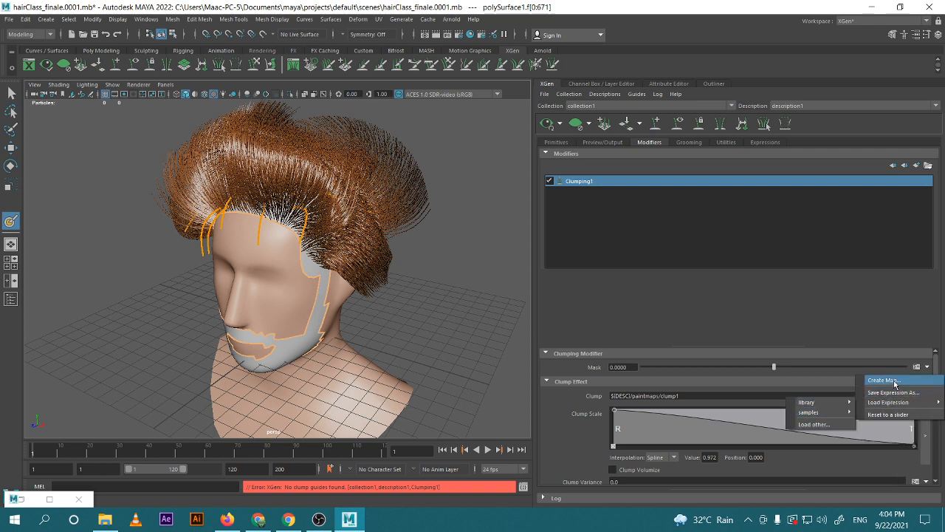
{"action": "left_click", "coordinate": [884, 380]}
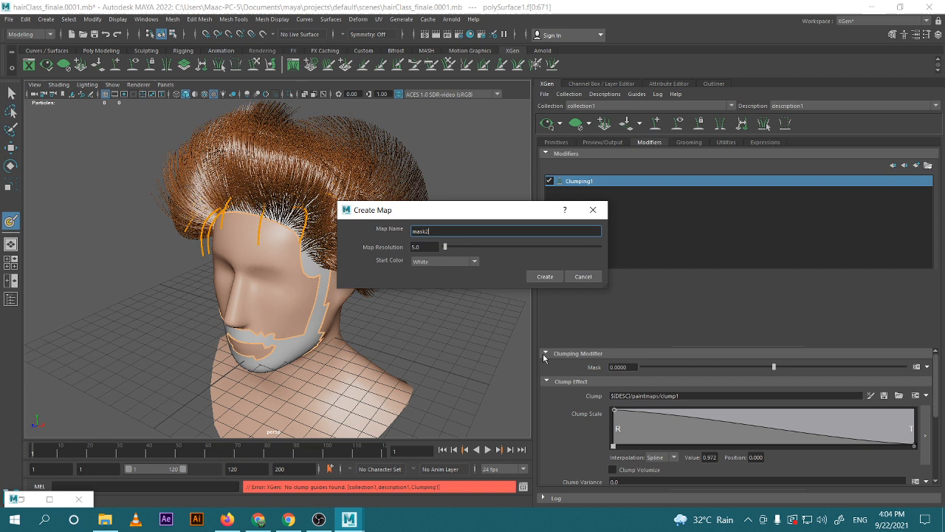
{"action": "left_click", "coordinate": [595, 276]}
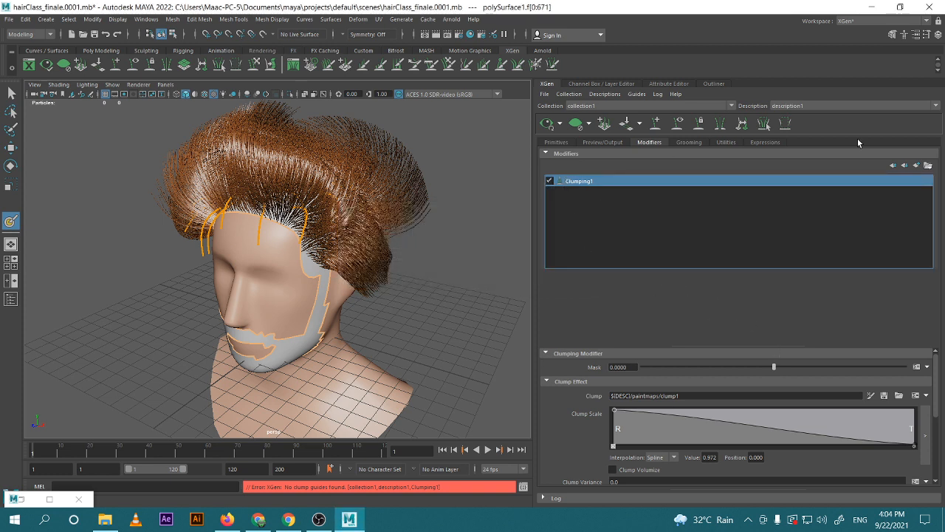
{"action": "left_click", "coordinate": [726, 144]}
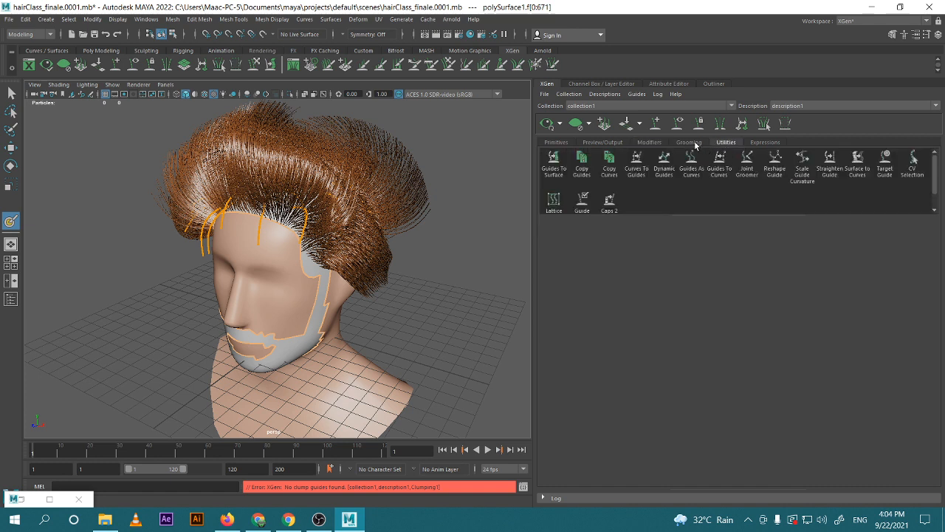
{"action": "left_click", "coordinate": [689, 142]}
{"action": "left_click", "coordinate": [766, 142]}
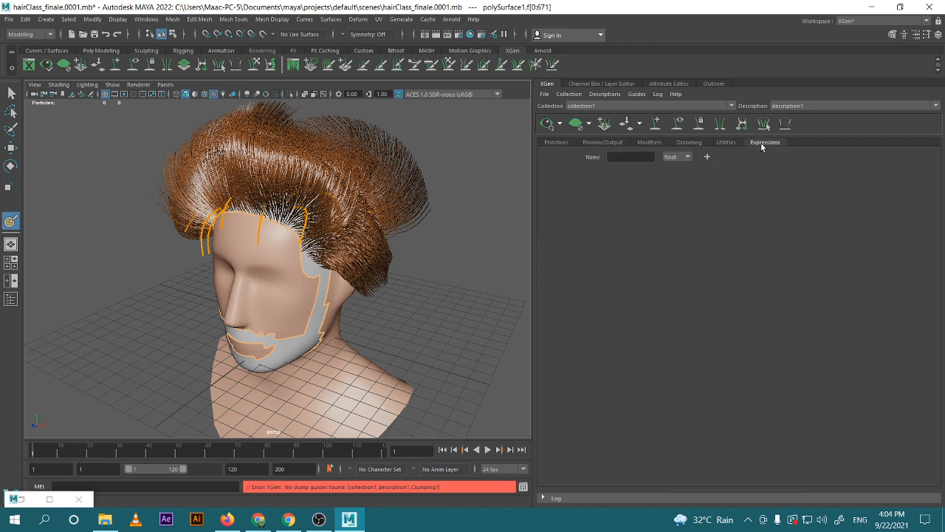
{"action": "left_click", "coordinate": [648, 143]}
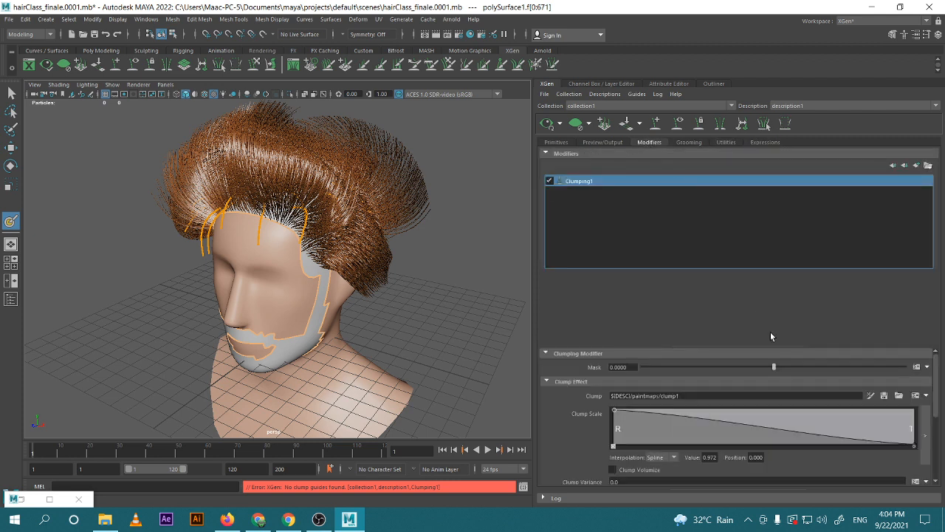
Open the map setup of the Clumping1 modifier, set the point density to 10.945 and try to save the clumping maps
{"action": "scroll", "coordinate": [727, 353], "scroll_direction": "down", "scroll_amount": 5}
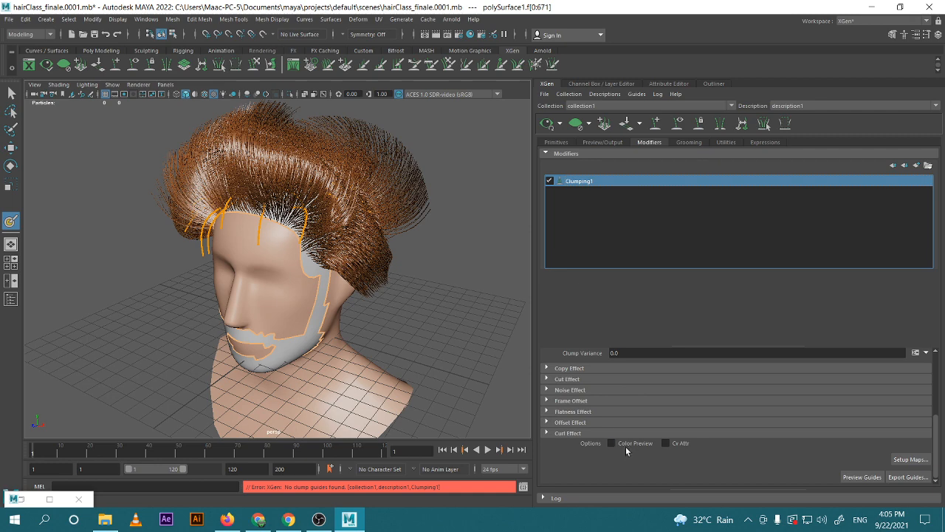
{"action": "scroll", "coordinate": [630, 430], "scroll_direction": "up", "scroll_amount": 1}
{"action": "scroll", "coordinate": [602, 426], "scroll_direction": "down", "scroll_amount": 1}
{"action": "left_click", "coordinate": [910, 461]}
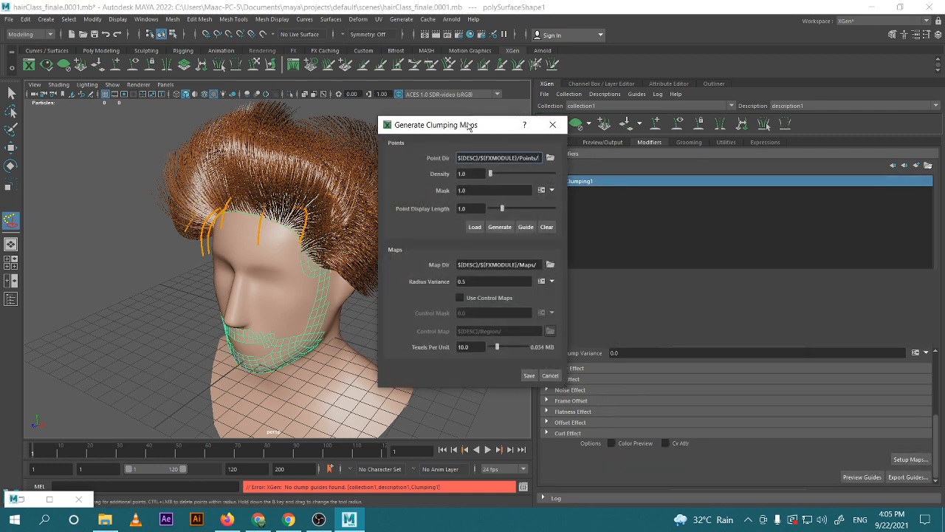
{"action": "left_click_drag", "start_coordinate": [472, 131], "coordinate": [525, 121]}
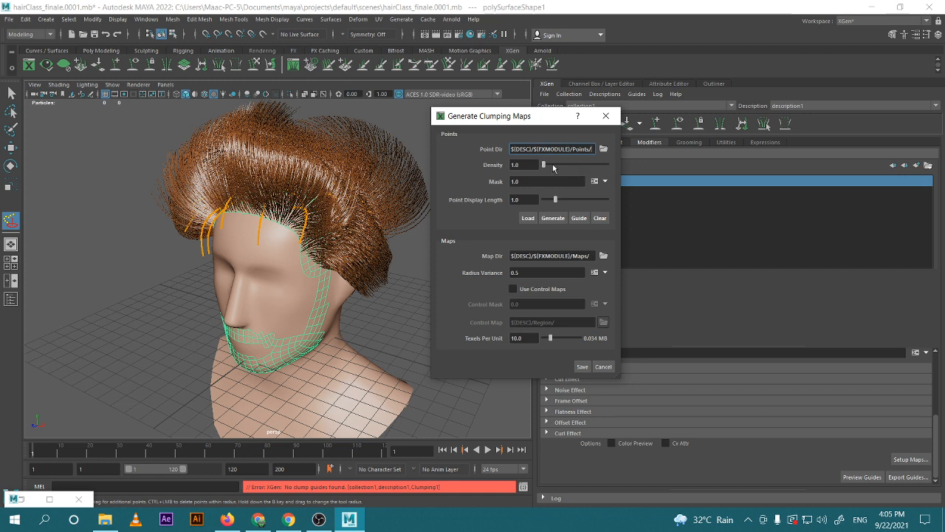
{"action": "left_click_drag", "start_coordinate": [545, 169], "coordinate": [550, 169]}
{"action": "left_click", "coordinate": [582, 366]}
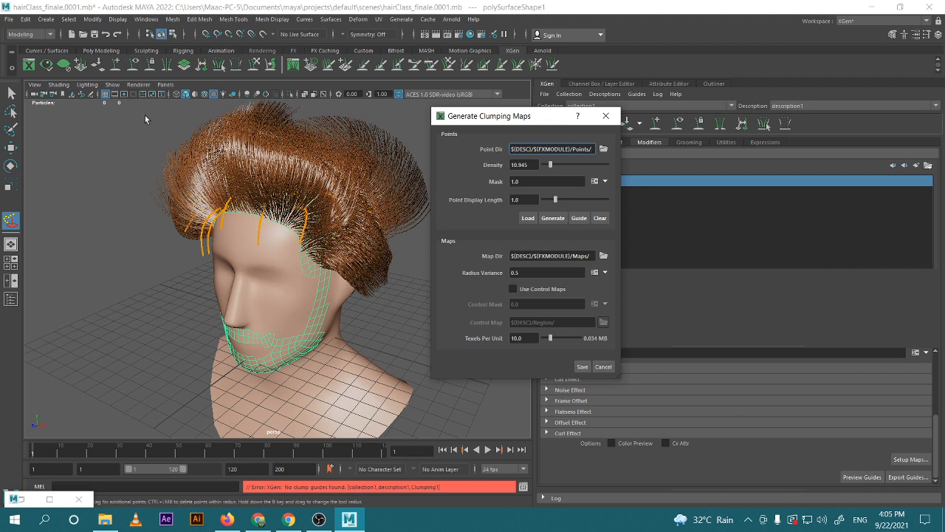
Select the hair guides across the head and save the clumping maps for the Clumping1 modifier
{"action": "left_click_drag", "start_coordinate": [146, 119], "coordinate": [390, 285]}
{"action": "key", "text": "w"}
{"action": "left_click", "coordinate": [115, 176]}
{"action": "left_click_drag", "start_coordinate": [102, 129], "coordinate": [406, 293]}
{"action": "left_click", "coordinate": [589, 365]}
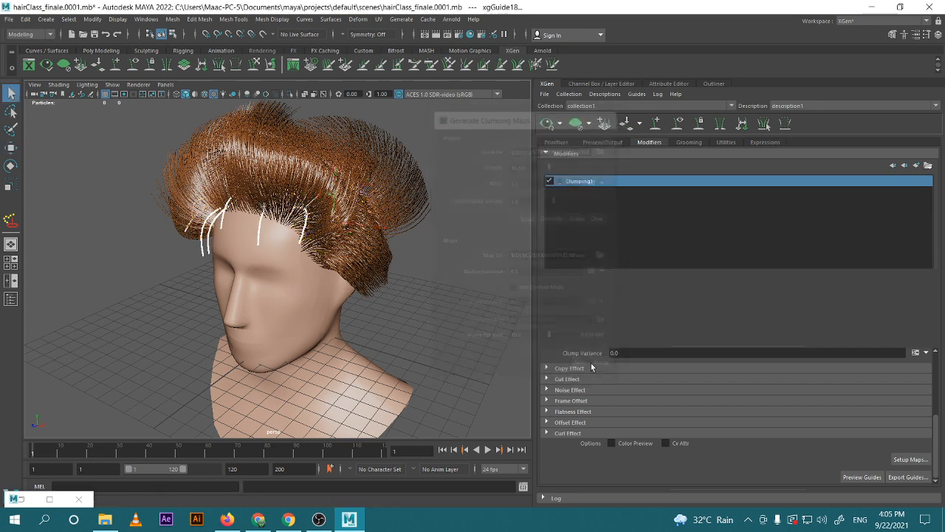
Try a higher mask value and a mask value of -0.015 on the Clumping1 modifier, checking the hair from the side
{"action": "left_click_drag", "start_coordinate": [405, 274], "coordinate": [295, 282], "text": "alt"}
{"action": "scroll", "coordinate": [786, 375], "scroll_direction": "up", "scroll_amount": 5}
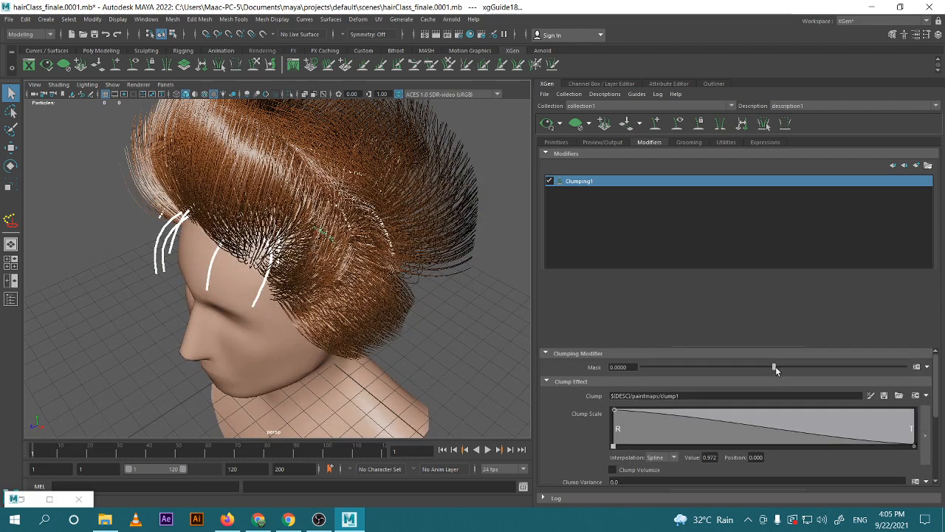
{"action": "left_click_drag", "start_coordinate": [776, 366], "coordinate": [821, 369]}
{"action": "scroll", "coordinate": [376, 328], "scroll_direction": "down", "scroll_amount": 4}
{"action": "left_click_drag", "start_coordinate": [376, 327], "coordinate": [398, 314], "text": "alt"}
{"action": "left_click_drag", "start_coordinate": [817, 370], "coordinate": [772, 383]}
{"action": "scroll", "coordinate": [338, 297], "scroll_direction": "up", "scroll_amount": 4}
{"action": "left_click_drag", "start_coordinate": [338, 297], "coordinate": [354, 298], "text": "alt"}
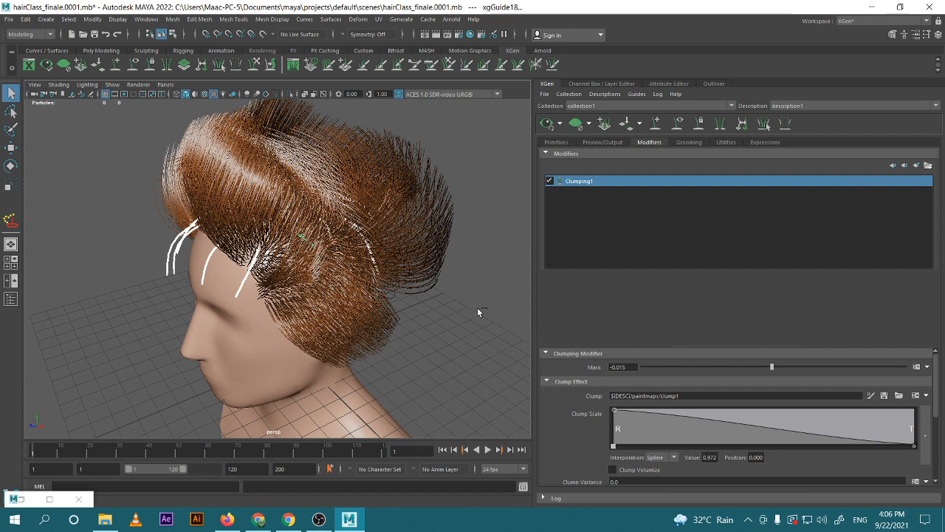
Undo the recent mask changes and guide selection on the Clumping1 modifier
{"action": "key", "text": "ctrl+z"}
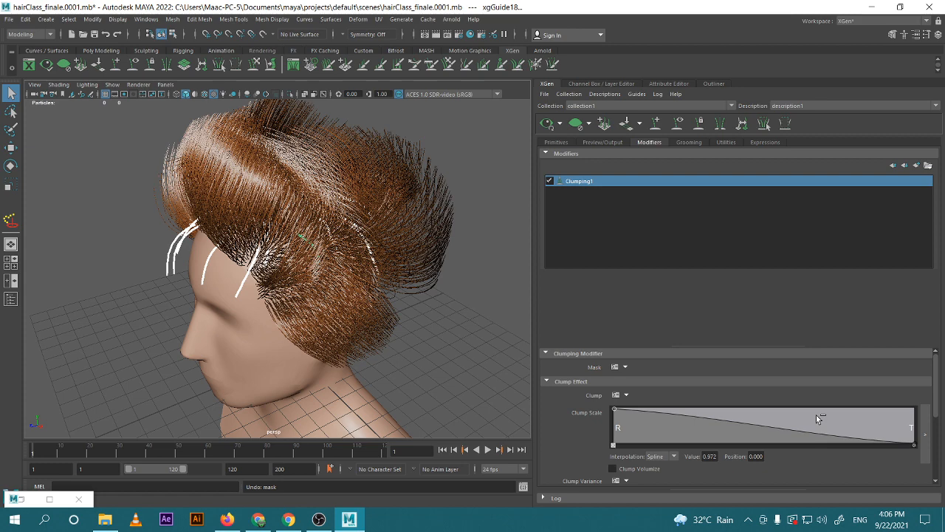
{"action": "key", "text": "ctrl+z"}
{"action": "key", "text": "ctrl+z"}
{"action": "key", "text": "ctrl+z"}
{"action": "key", "text": "ctrl+z"}
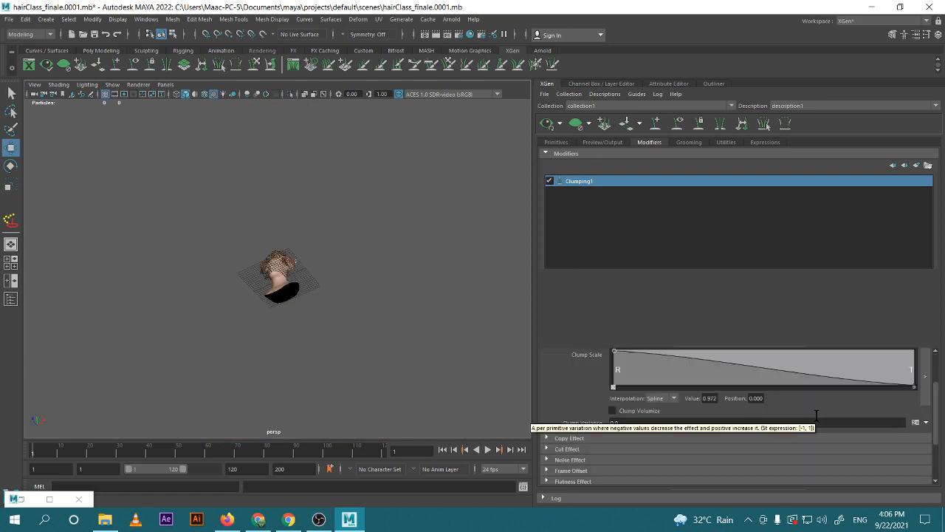
{"action": "scroll", "coordinate": [356, 303], "scroll_direction": "up", "scroll_amount": 4}
{"action": "scroll", "coordinate": [319, 334], "scroll_direction": "up", "scroll_amount": 5}
{"action": "left_click_drag", "start_coordinate": [355, 301], "coordinate": [361, 329], "text": "alt"}
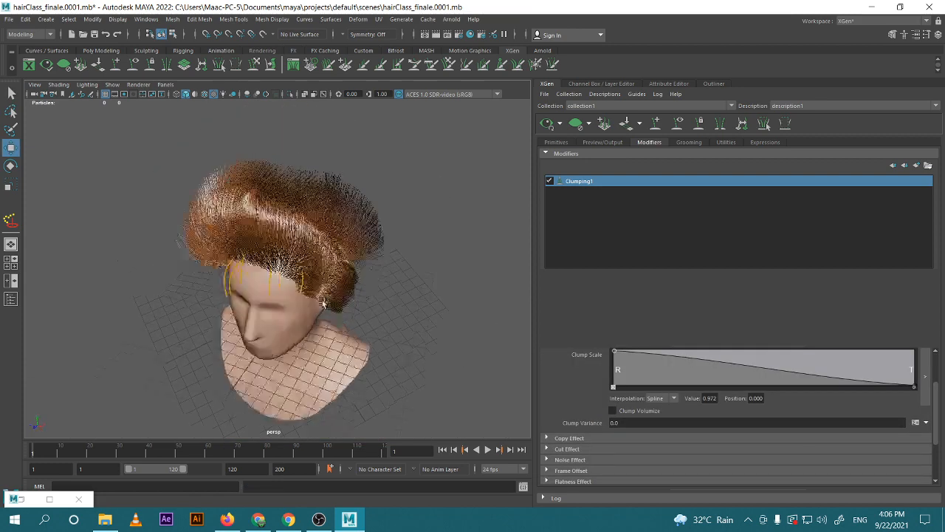
{"action": "scroll", "coordinate": [300, 321], "scroll_direction": "up", "scroll_amount": 3}
{"action": "middle_click_drag", "start_coordinate": [299, 320], "coordinate": [379, 341], "text": "alt"}
{"action": "left_click_drag", "start_coordinate": [379, 342], "coordinate": [327, 325], "text": "alt"}
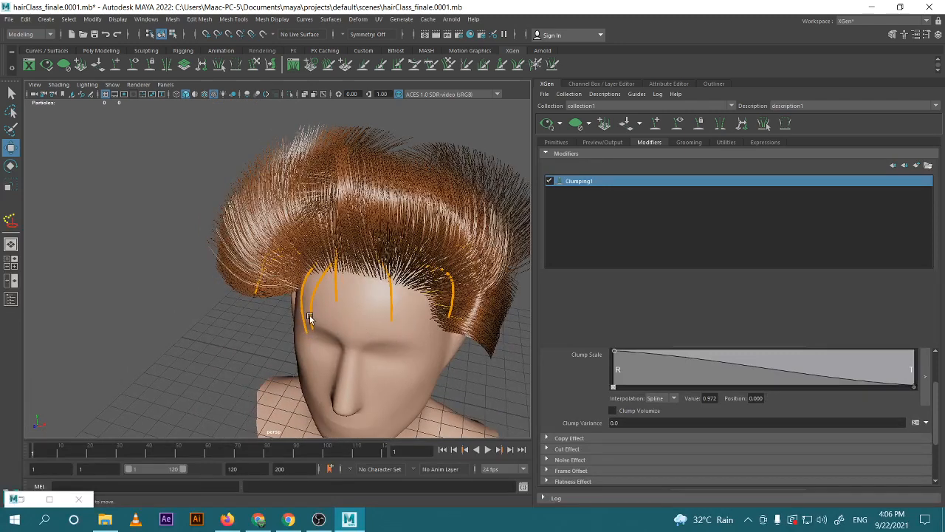
Select a front forehead guide and save the Clumping1 maps again with density 10.945
{"action": "left_click", "coordinate": [309, 318]}
{"action": "scroll", "coordinate": [720, 379], "scroll_direction": "down", "scroll_amount": 2}
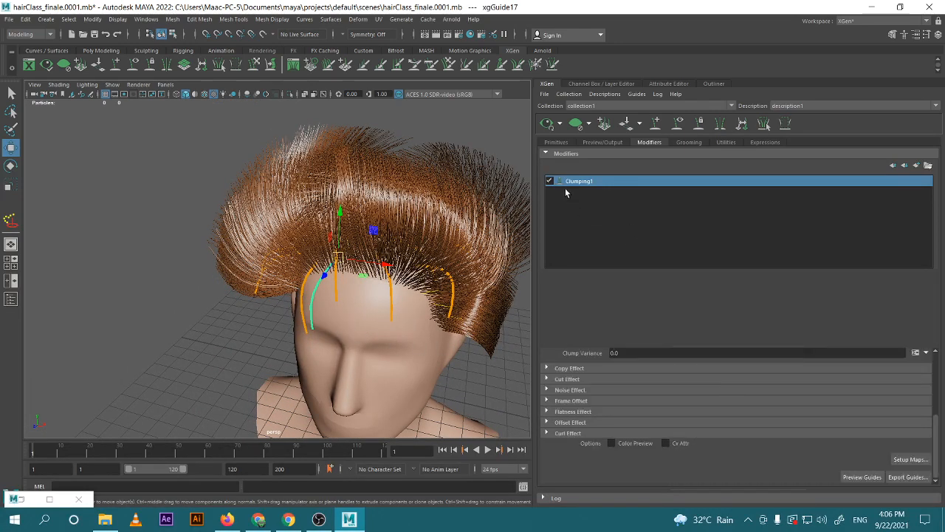
{"action": "left_click", "coordinate": [910, 459]}
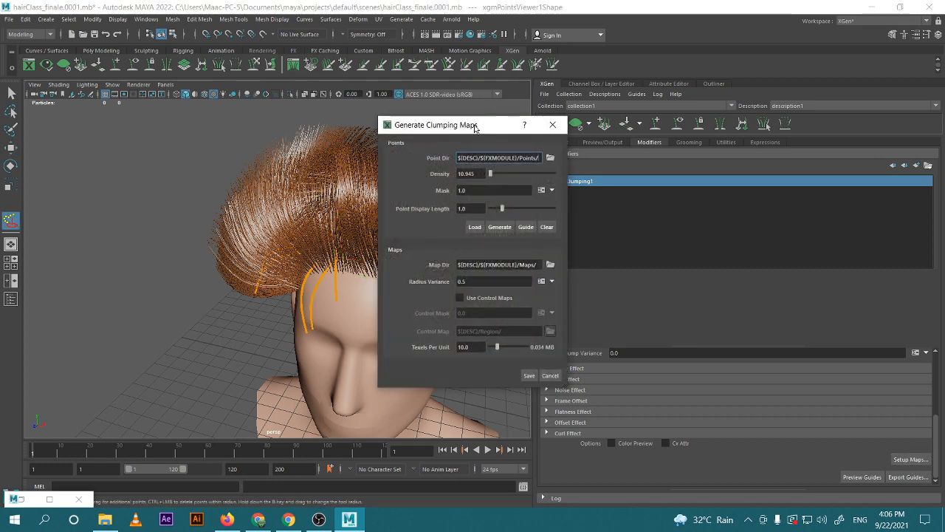
{"action": "left_click_drag", "start_coordinate": [474, 127], "coordinate": [540, 110]}
{"action": "left_click", "coordinate": [594, 357]}
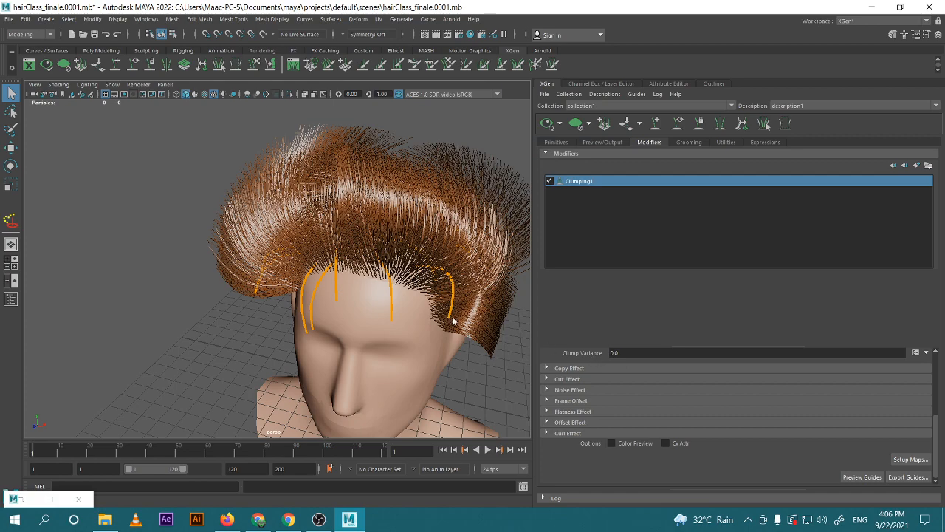
Set the Clumping1 modifier's mask to 0.275 and enable Clump Volumize
{"action": "scroll", "coordinate": [737, 381], "scroll_direction": "up", "scroll_amount": 3}
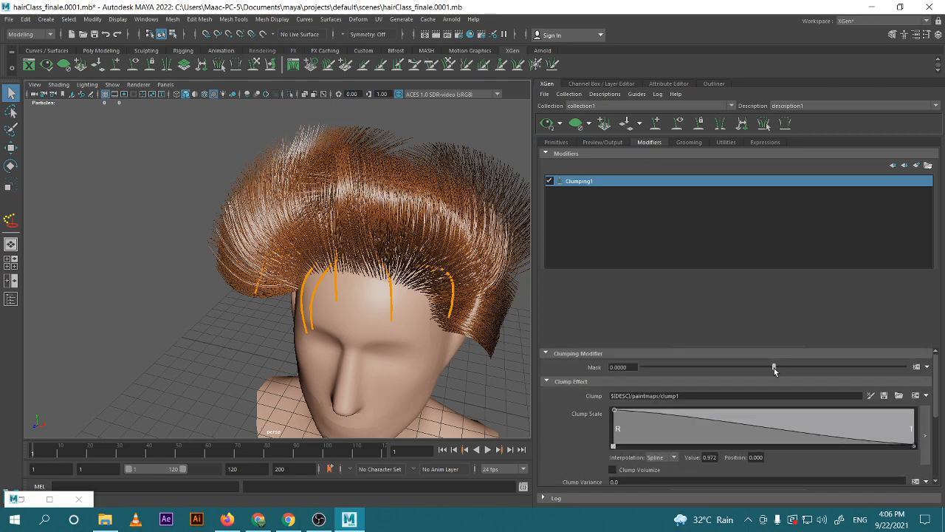
{"action": "left_click_drag", "start_coordinate": [774, 368], "coordinate": [809, 367]}
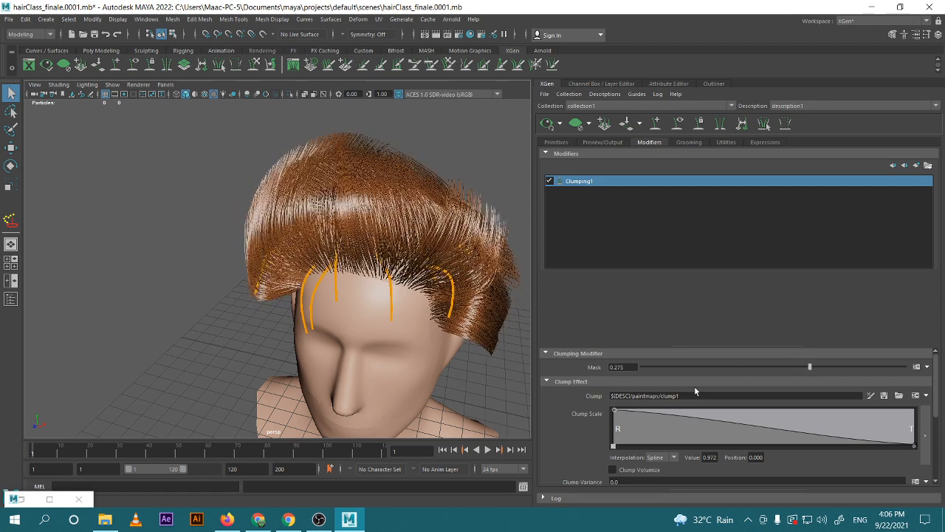
{"action": "scroll", "coordinate": [708, 406], "scroll_direction": "down", "scroll_amount": 2}
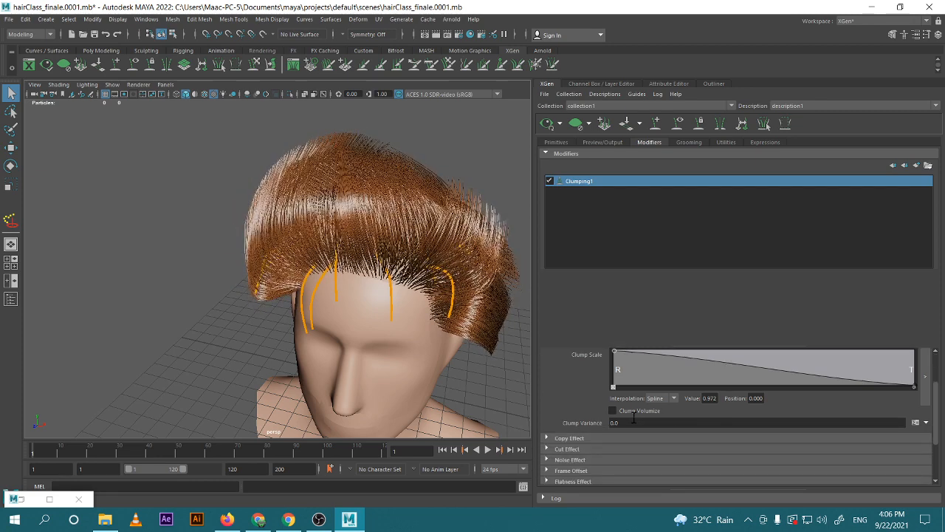
{"action": "left_click", "coordinate": [612, 411]}
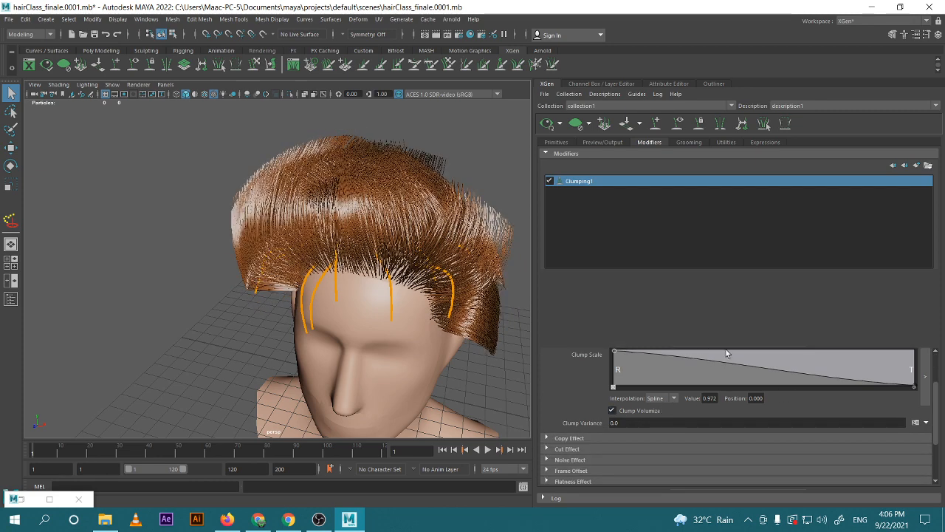
Lower the root point of the Clump Scale ramp to value 0.000 at position 0.021
{"action": "scroll", "coordinate": [726, 354], "scroll_direction": "up", "scroll_amount": 2}
{"action": "left_click_drag", "start_coordinate": [613, 412], "coordinate": [618, 471]}
{"action": "left_click_drag", "start_coordinate": [515, 391], "coordinate": [355, 339], "text": "alt"}
{"action": "scroll", "coordinate": [717, 419], "scroll_direction": "down", "scroll_amount": 3}
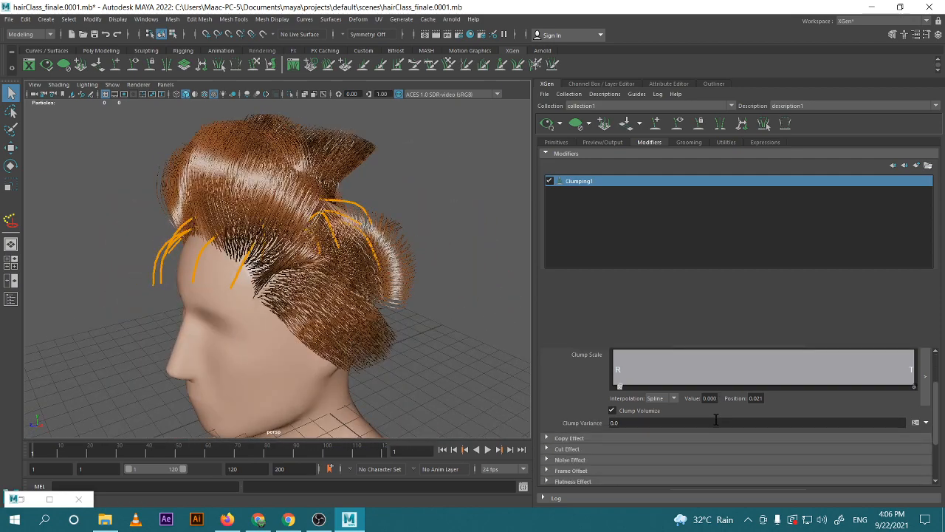
Show the Noise Effect and Cut Effect settings of the Clumping1 modifier and try moving the Noise Scale ramp's root point
{"action": "scroll", "coordinate": [619, 418], "scroll_direction": "down", "scroll_amount": 2}
{"action": "left_click", "coordinate": [572, 390]}
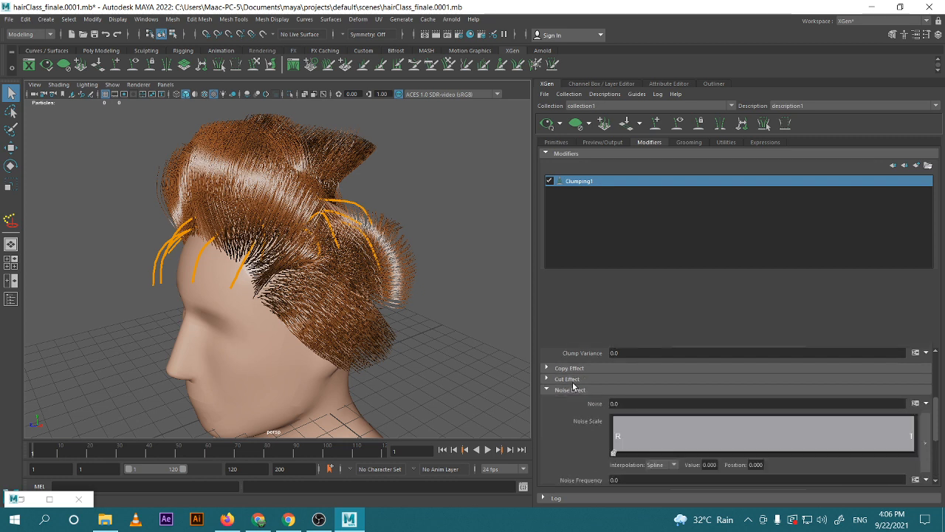
{"action": "left_click", "coordinate": [573, 380]}
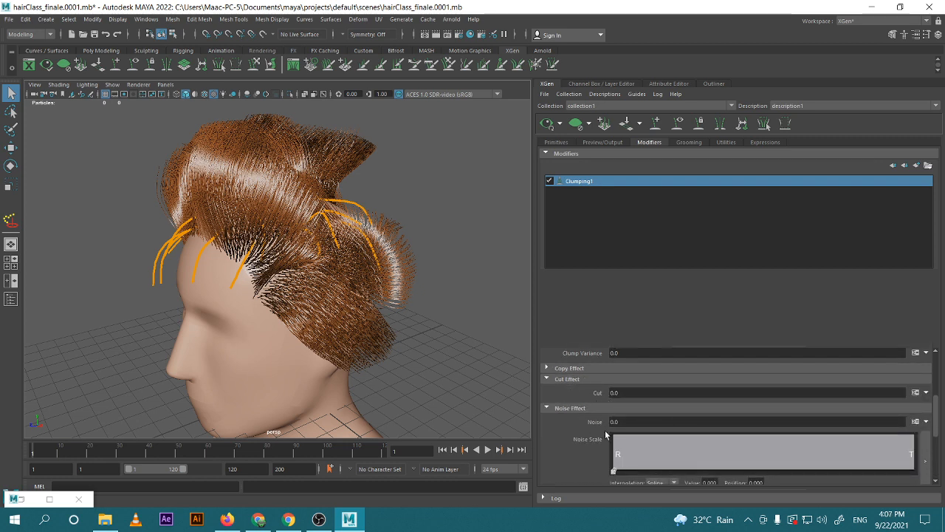
{"action": "left_click_drag", "start_coordinate": [613, 471], "coordinate": [593, 474]}
{"action": "scroll", "coordinate": [461, 335], "scroll_direction": "down", "scroll_amount": 4}
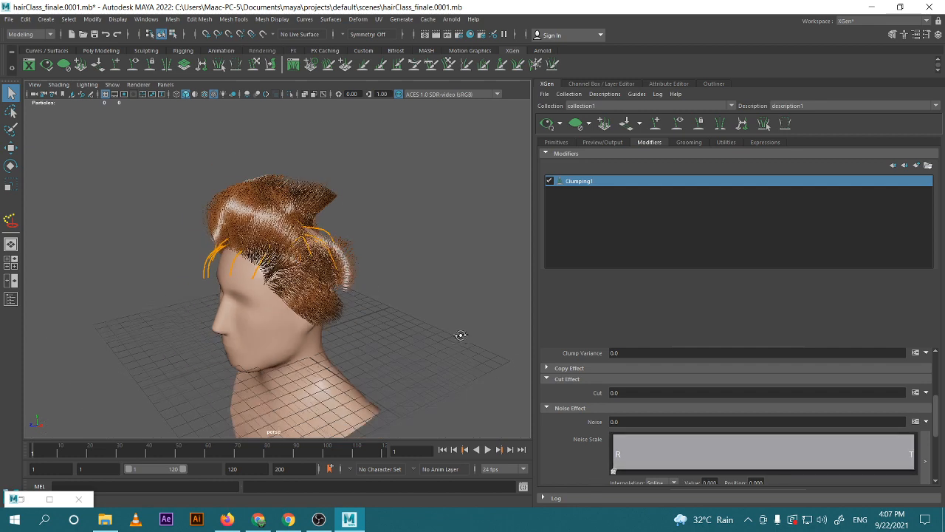
{"action": "left_click_drag", "start_coordinate": [461, 336], "coordinate": [399, 325], "text": "alt"}
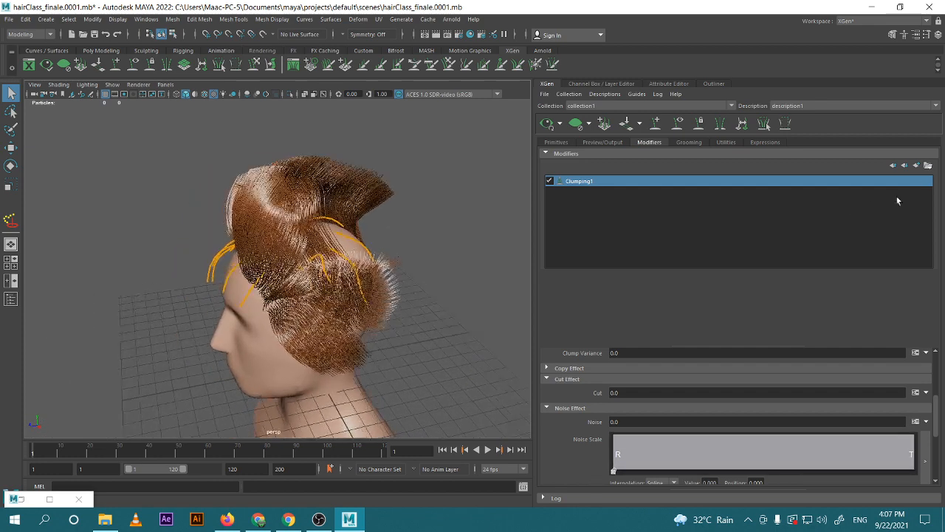
Add a Noise modifier and a Cut modifier to the hair description
{"action": "left_click", "coordinate": [917, 166]}
{"action": "left_click", "coordinate": [797, 227]}
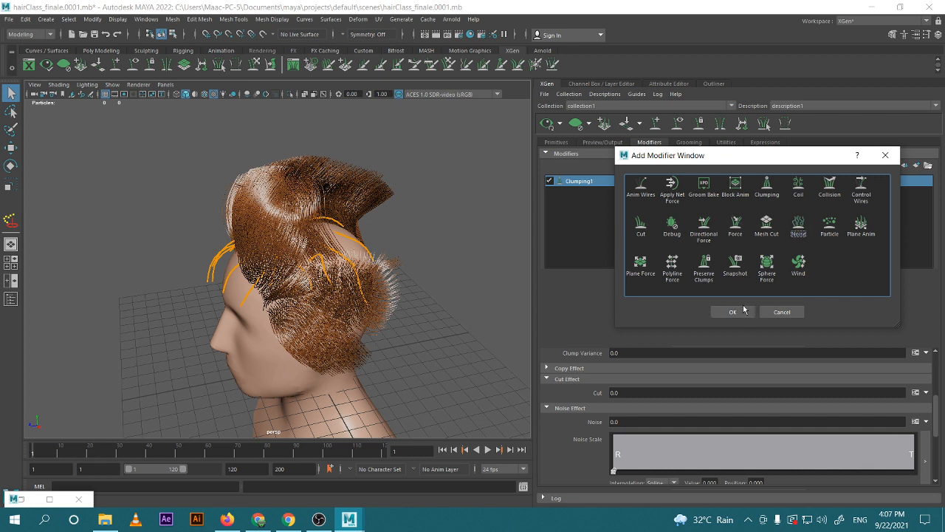
{"action": "left_click", "coordinate": [799, 225]}
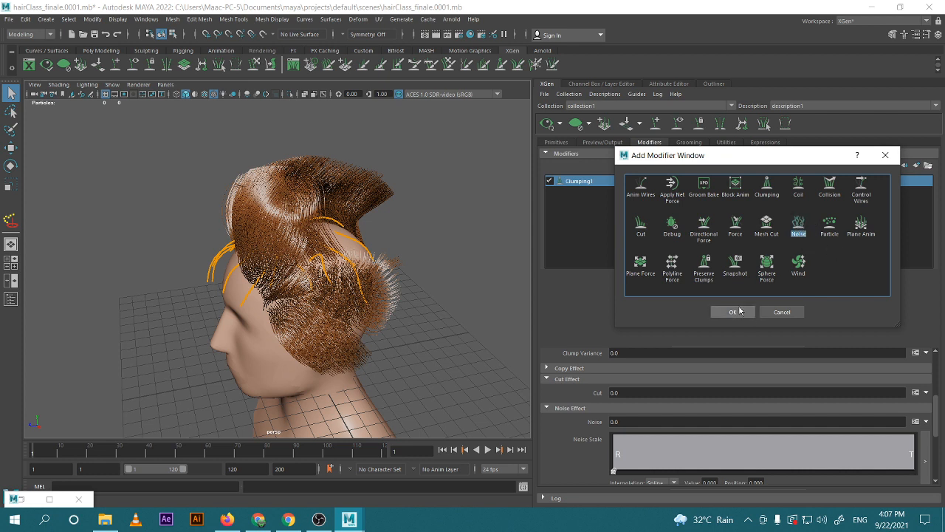
{"action": "left_click", "coordinate": [641, 227], "text": "ctrl"}
{"action": "left_click", "coordinate": [732, 311]}
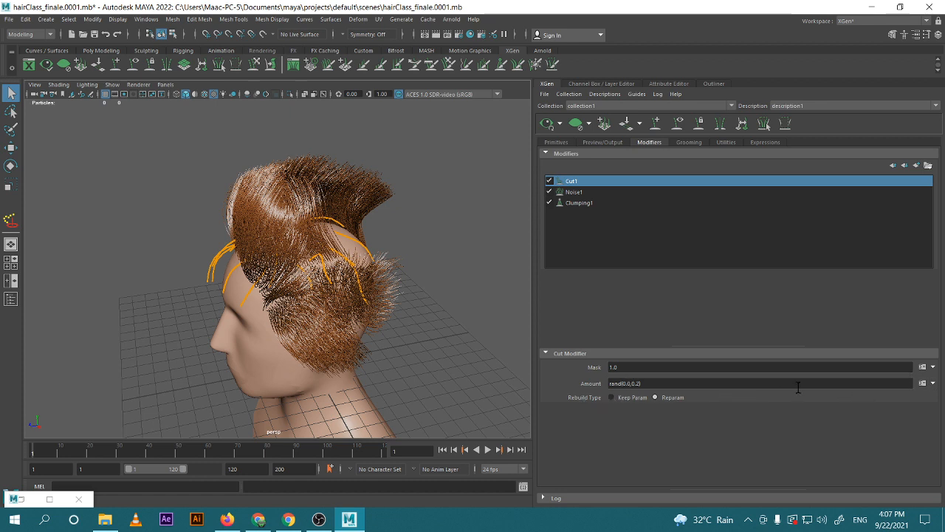
Create a mask2 paint map for the Cut1 modifier's mask
{"action": "left_click", "coordinate": [933, 368]}
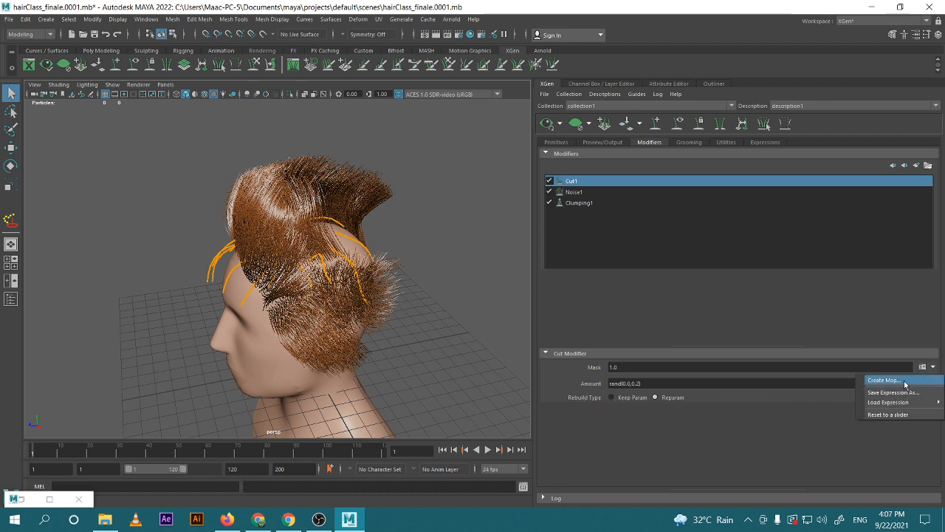
{"action": "left_click", "coordinate": [904, 380]}
{"action": "left_click", "coordinate": [545, 277]}
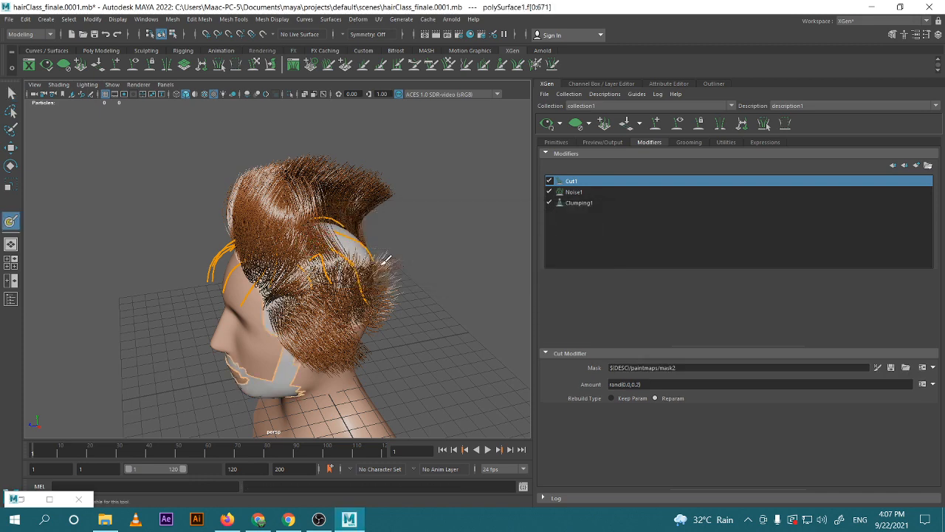
Set the 3D Paint Tool's paint colour to black
{"action": "left_click_drag", "start_coordinate": [408, 268], "coordinate": [336, 282], "text": "alt"}
{"action": "double_click", "coordinate": [10, 223]}
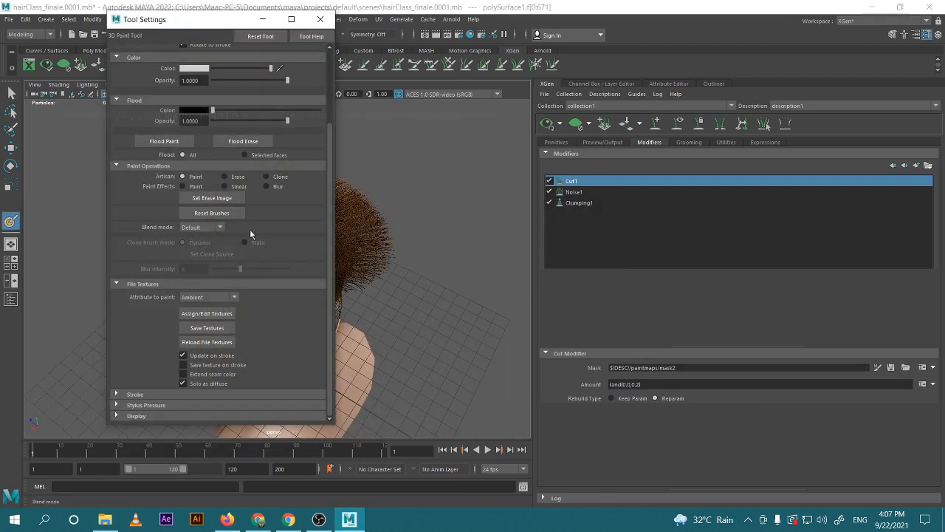
{"action": "left_click", "coordinate": [195, 69]}
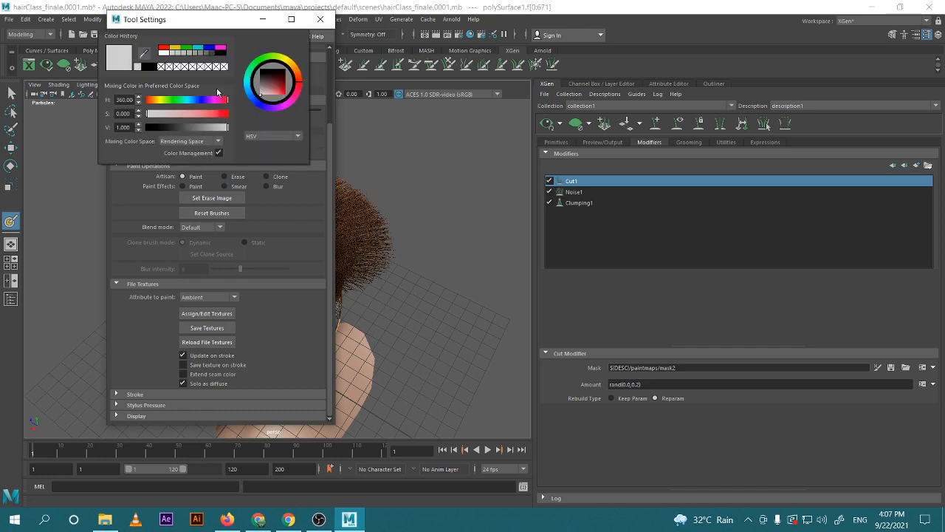
{"action": "left_click_drag", "start_coordinate": [280, 91], "coordinate": [242, 53]}
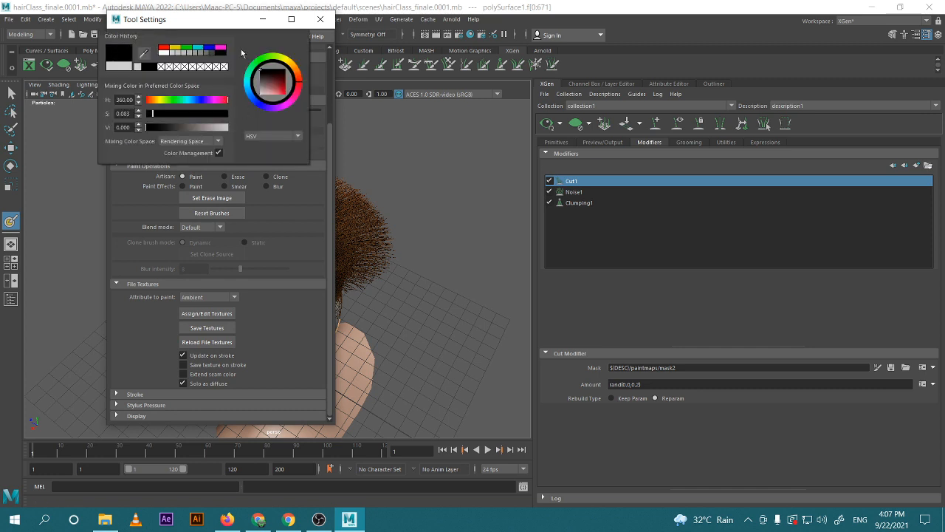
{"action": "left_click", "coordinate": [320, 19]}
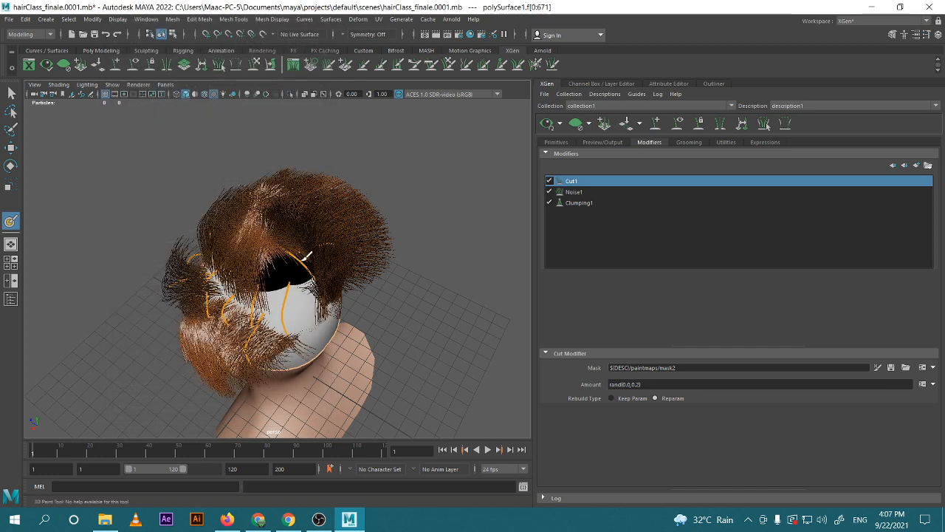
Paint black over the back and side of the scalp on the Cut1 modifier's mask2 map
{"action": "scroll", "coordinate": [293, 258], "scroll_direction": "up", "scroll_amount": 3}
{"action": "left_click_drag", "start_coordinate": [295, 279], "coordinate": [304, 296], "text": "alt"}
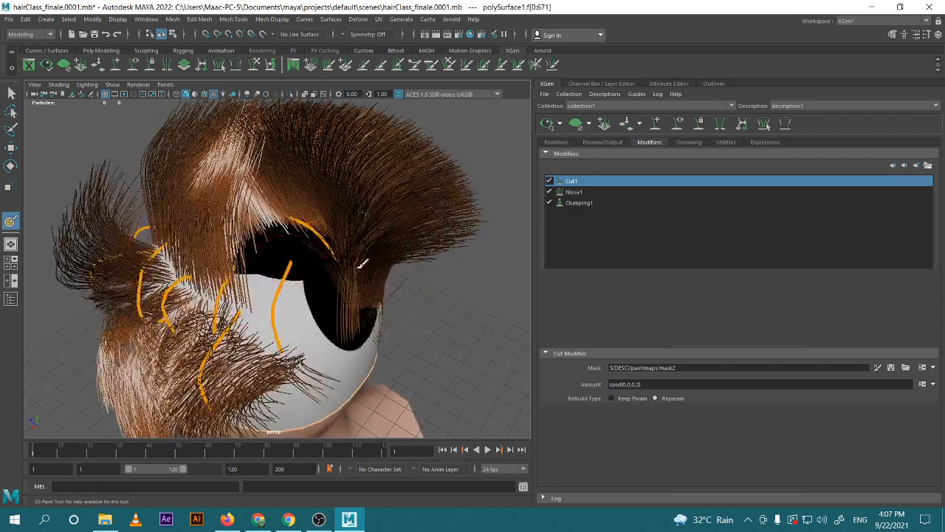
{"action": "scroll", "coordinate": [388, 296], "scroll_direction": "down", "scroll_amount": 5}
{"action": "left_click_drag", "start_coordinate": [388, 296], "coordinate": [281, 222], "text": "alt"}
{"action": "left_click_drag", "start_coordinate": [321, 299], "coordinate": [260, 305], "text": "alt"}
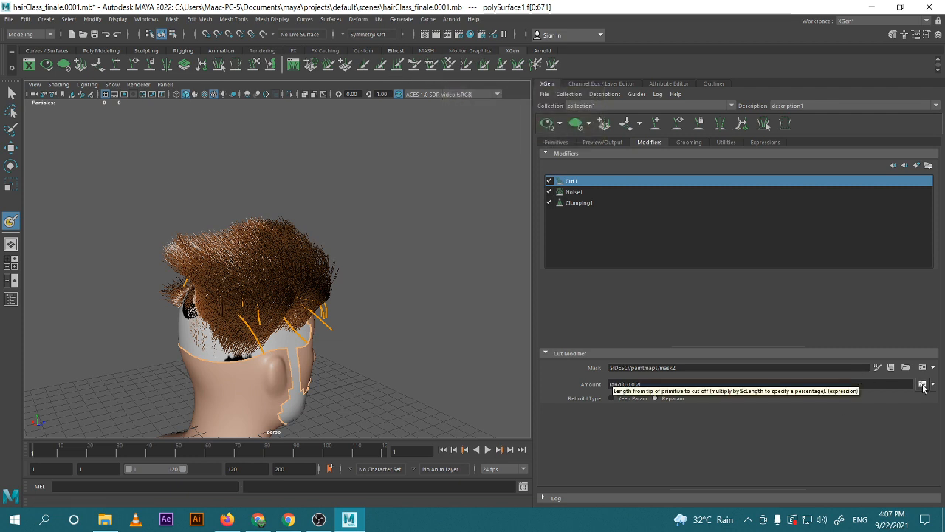
Save the painted texture and the Cut1 modifier's mask2 map, and clear the selection on the head
{"action": "double_click", "coordinate": [11, 221]}
{"action": "scroll", "coordinate": [222, 296], "scroll_direction": "down", "scroll_amount": 3}
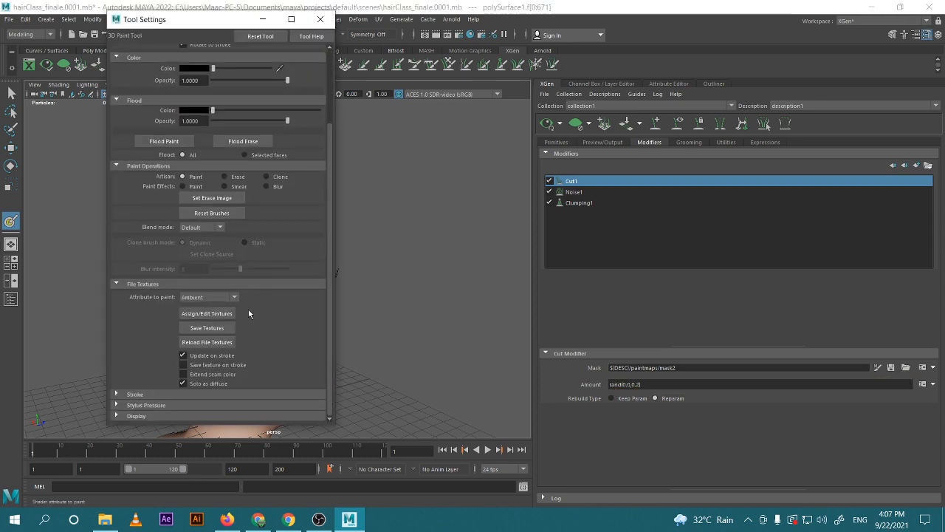
{"action": "left_click", "coordinate": [207, 328]}
{"action": "left_click", "coordinate": [320, 18]}
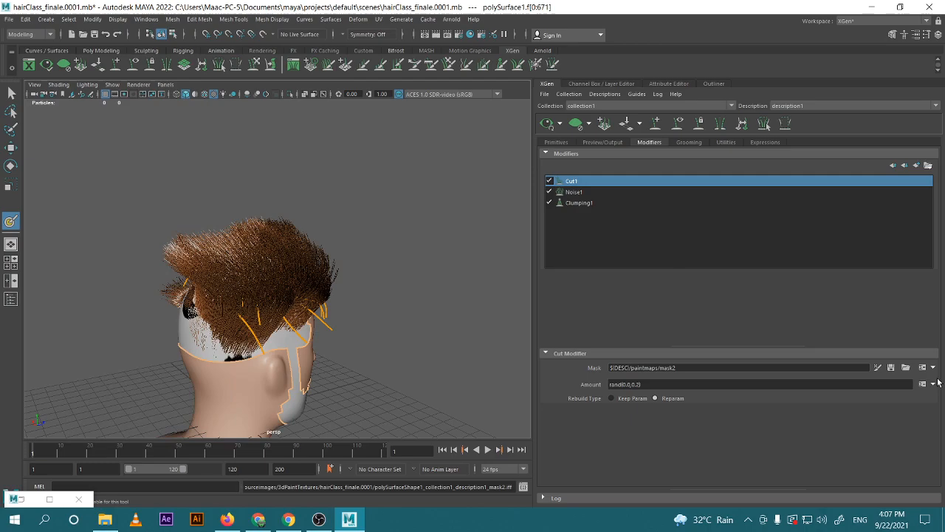
{"action": "left_click", "coordinate": [892, 369]}
{"action": "scroll", "coordinate": [280, 353], "scroll_direction": "up", "scroll_amount": 5}
{"action": "left_click_drag", "start_coordinate": [281, 353], "coordinate": [480, 392], "text": "alt"}
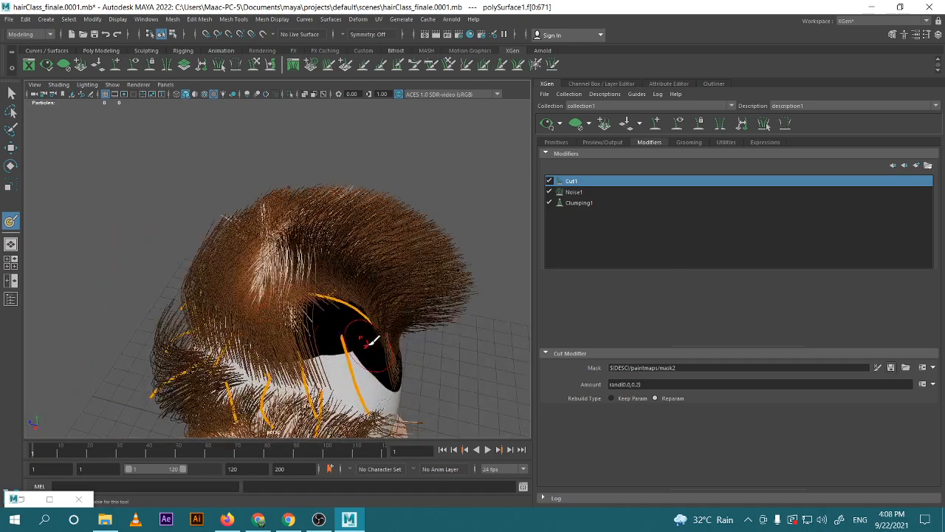
{"action": "scroll", "coordinate": [400, 334], "scroll_direction": "down", "scroll_amount": 5}
{"action": "left_click_drag", "start_coordinate": [400, 334], "coordinate": [415, 287], "text": "alt"}
{"action": "key", "text": "w"}
{"action": "left_click", "coordinate": [434, 305]}
{"action": "scroll", "coordinate": [434, 301], "scroll_direction": "up", "scroll_amount": 5}
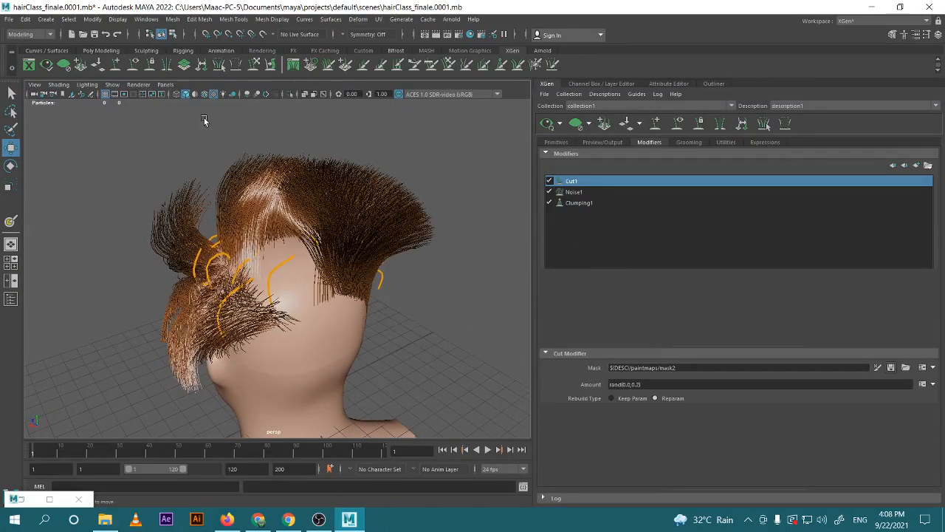
Try an interactive groom sculpting brush on the hair and open the XGen Interactive Groom Editor
{"action": "left_click", "coordinate": [381, 65]}
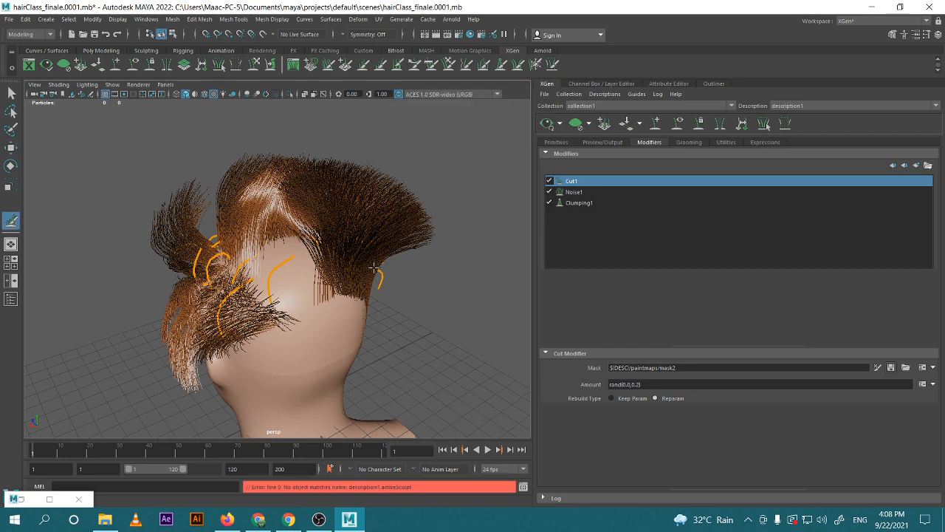
{"action": "left_click_drag", "start_coordinate": [289, 282], "coordinate": [312, 238], "text": "alt"}
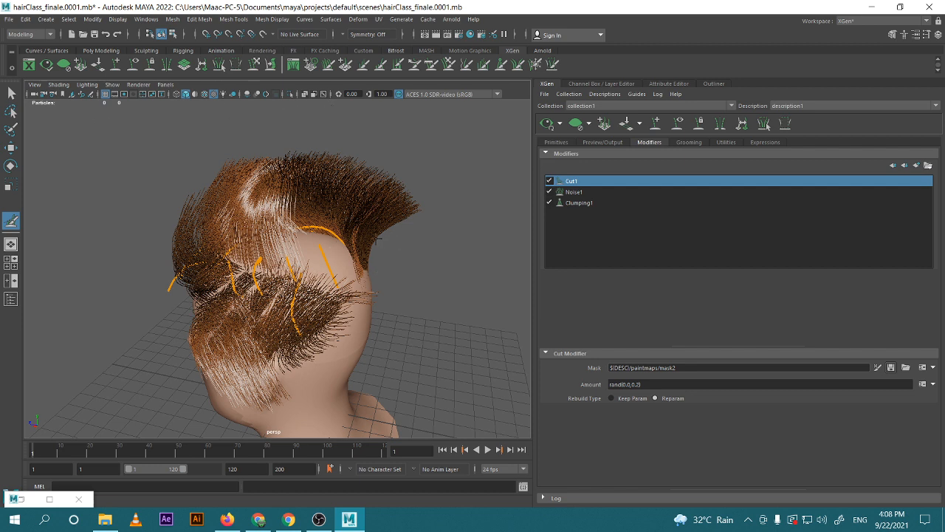
{"action": "left_click_drag", "start_coordinate": [376, 240], "coordinate": [356, 180], "text": "alt"}
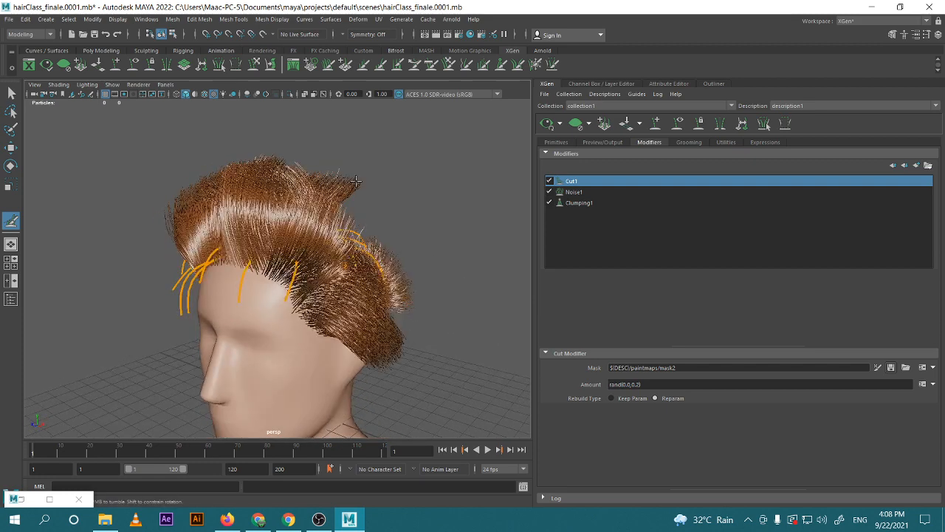
{"action": "left_click", "coordinate": [293, 64]}
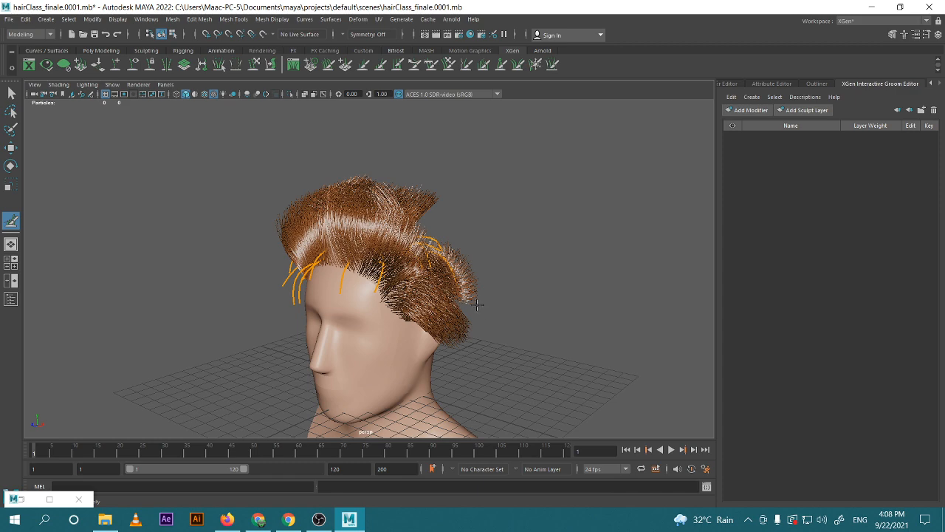
{"action": "key", "text": "space"}
{"action": "key", "text": "space"}
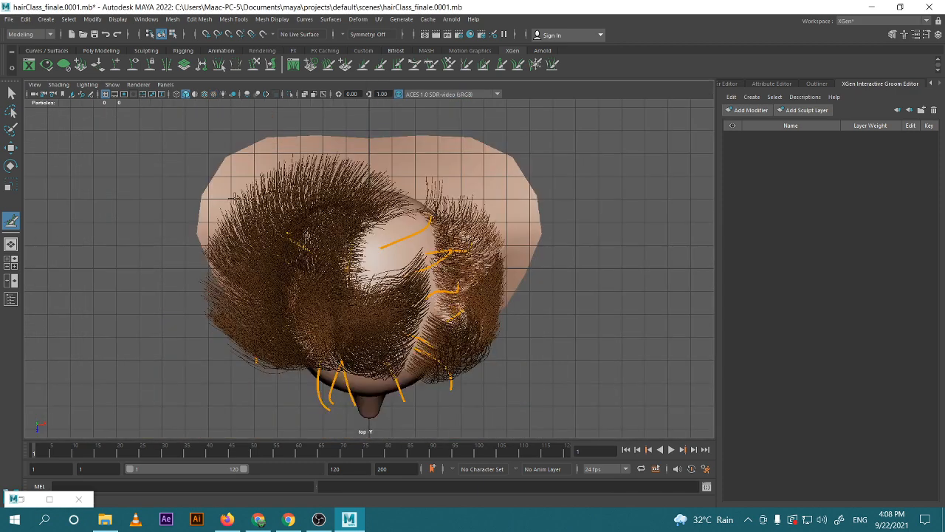
{"action": "key", "text": "space"}
{"action": "key", "text": "space"}
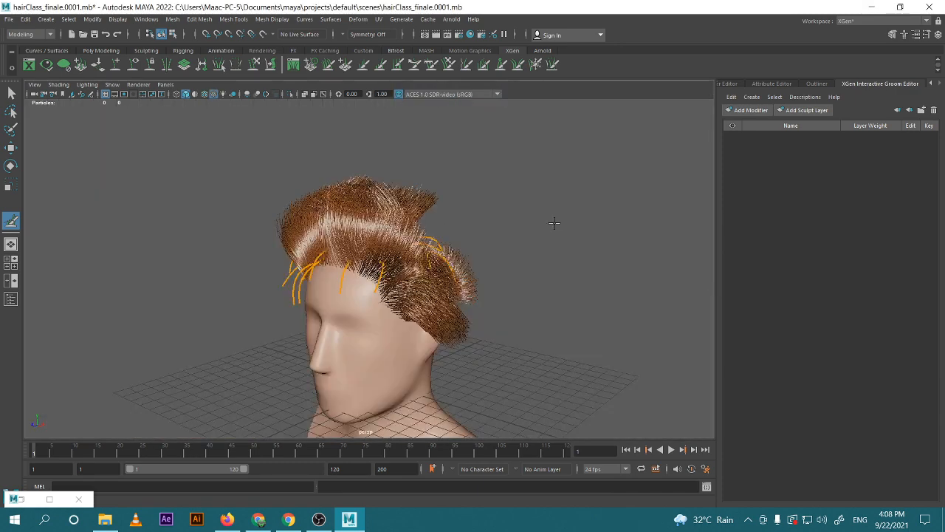
Select the hair guides and try to sculpt them with an interactive groom brush
{"action": "left_click", "coordinate": [11, 93]}
{"action": "left_click", "coordinate": [414, 229]}
{"action": "key", "text": "w"}
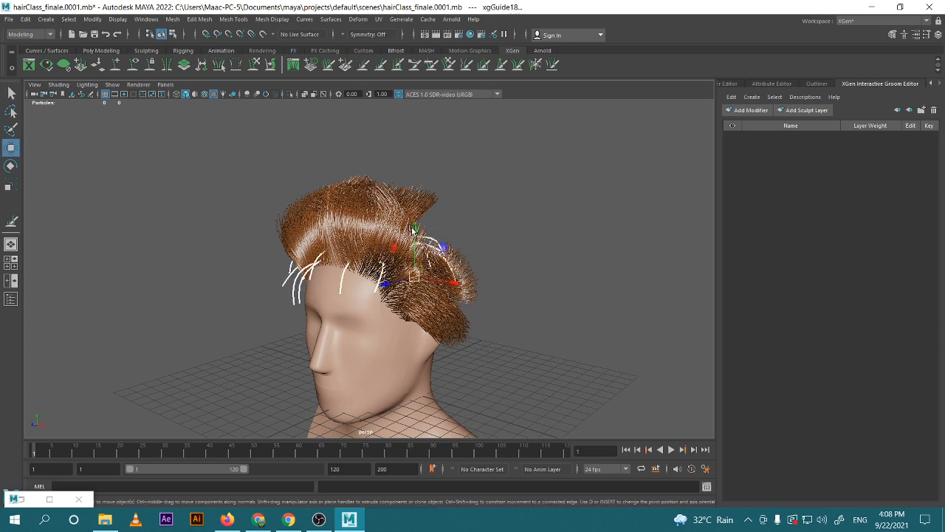
{"action": "left_click_drag", "start_coordinate": [414, 229], "coordinate": [465, 222], "text": "alt"}
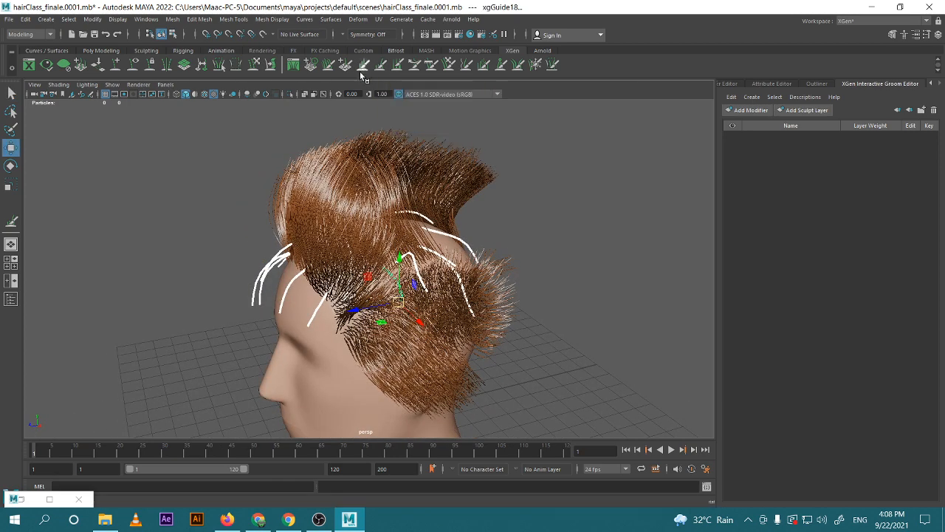
{"action": "left_click", "coordinate": [362, 68]}
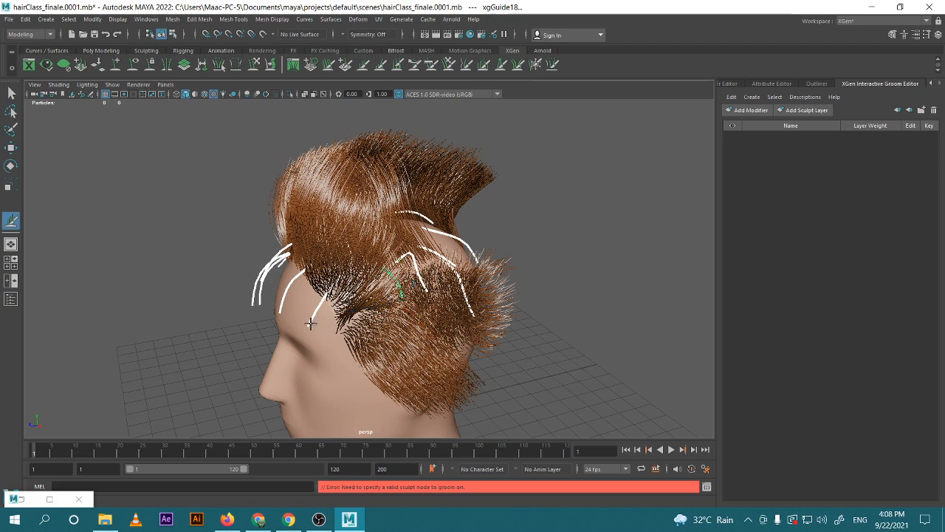
{"action": "left_click_drag", "start_coordinate": [362, 353], "coordinate": [452, 295], "text": "alt"}
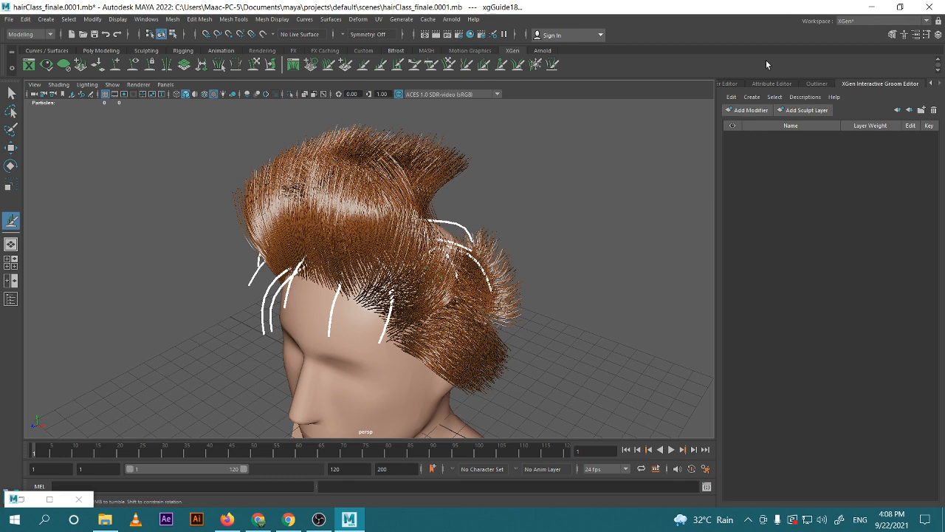
Examine the Grooming, Utilities, Expressions and Primitives settings of description1
{"action": "left_click", "coordinate": [731, 87]}
{"action": "left_click", "coordinate": [710, 84]}
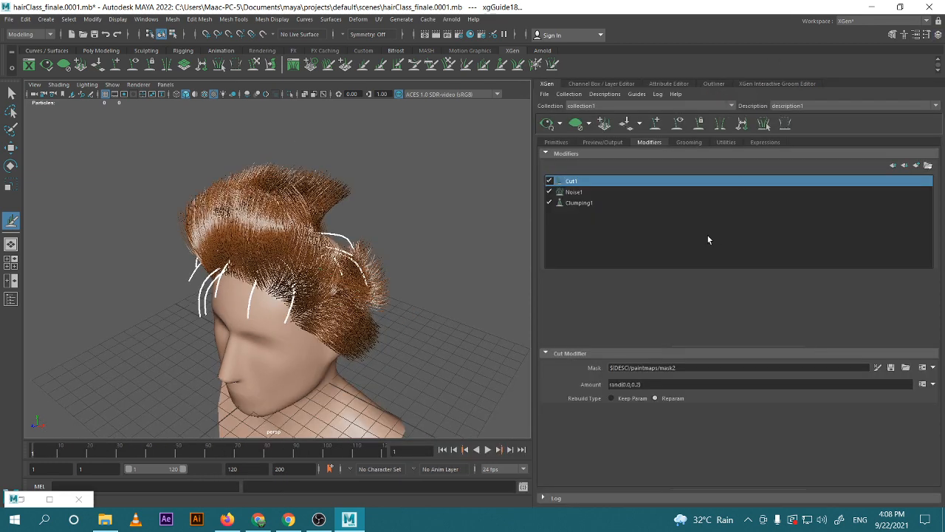
{"action": "left_click", "coordinate": [689, 143]}
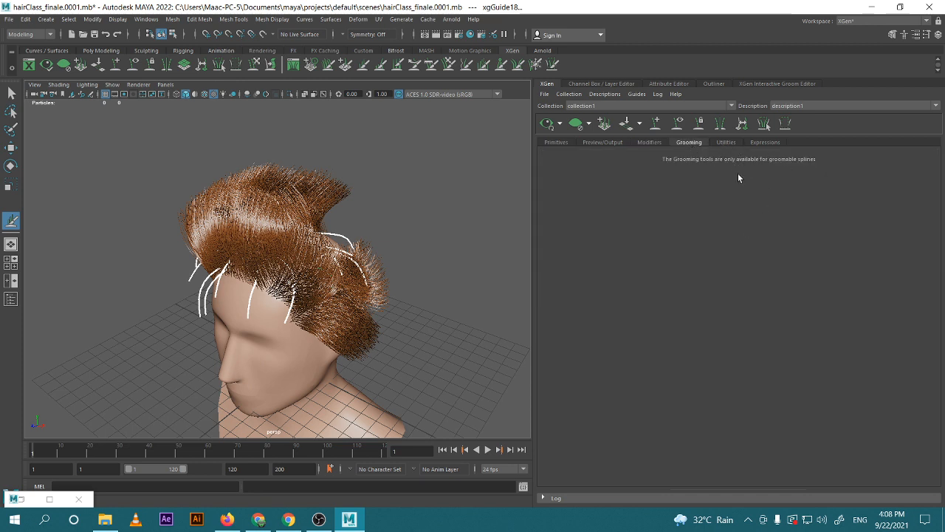
{"action": "left_click_drag", "start_coordinate": [374, 229], "coordinate": [307, 230], "text": "alt"}
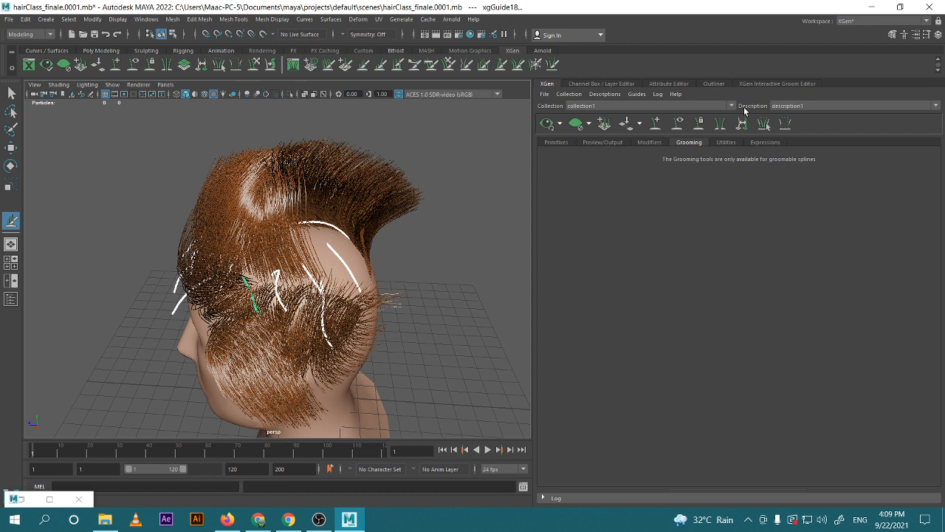
{"action": "left_click", "coordinate": [726, 141]}
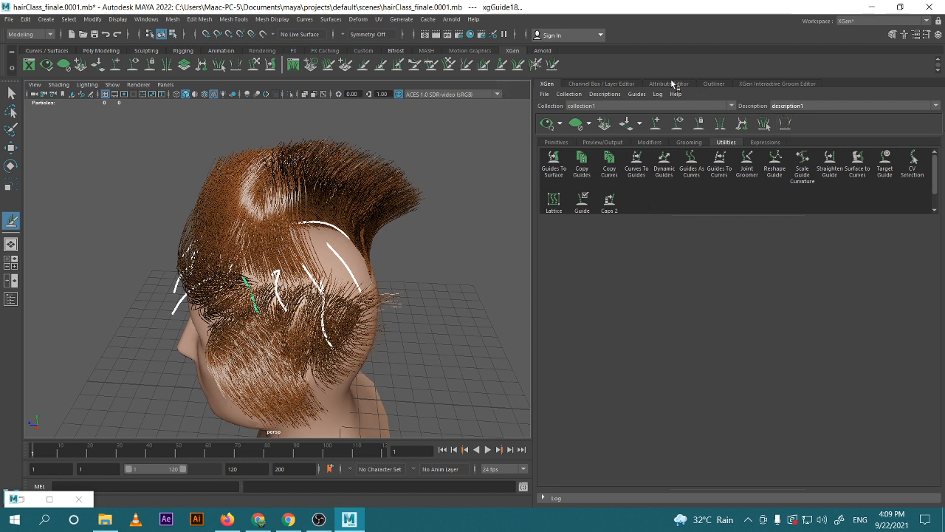
{"action": "left_click", "coordinate": [763, 143]}
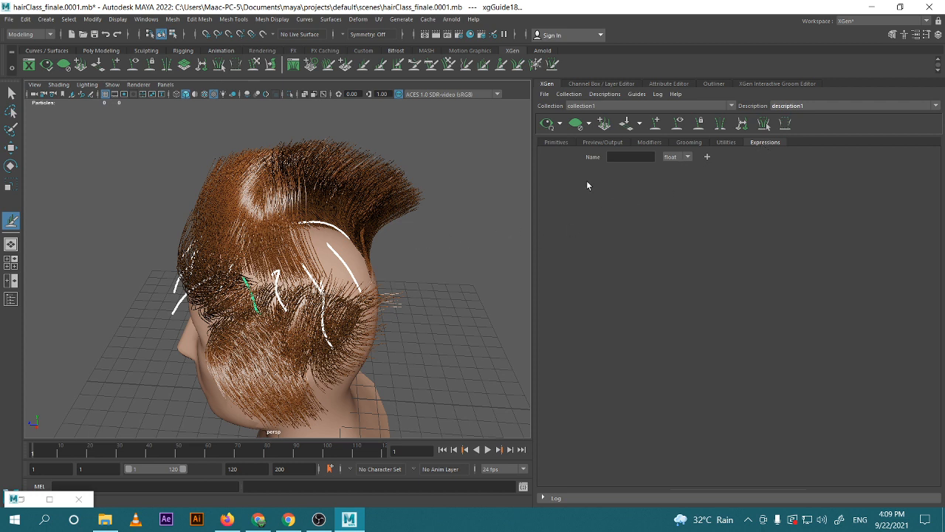
{"action": "left_click", "coordinate": [628, 157]}
{"action": "left_click", "coordinate": [556, 142]}
{"action": "scroll", "coordinate": [694, 368], "scroll_direction": "down", "scroll_amount": 5}
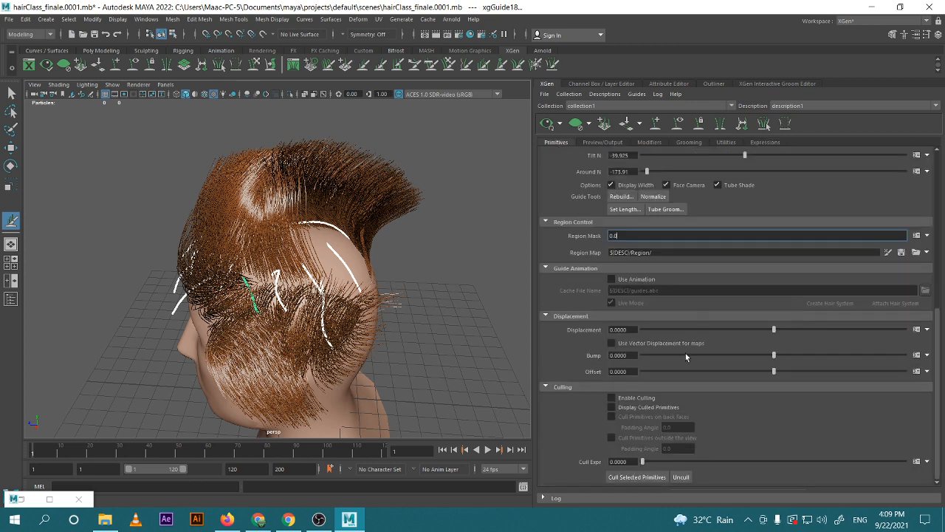
Inspect the Region Mask and Width expressions of the hair description in the XGen Expression Editor
{"action": "left_click", "coordinate": [917, 237]}
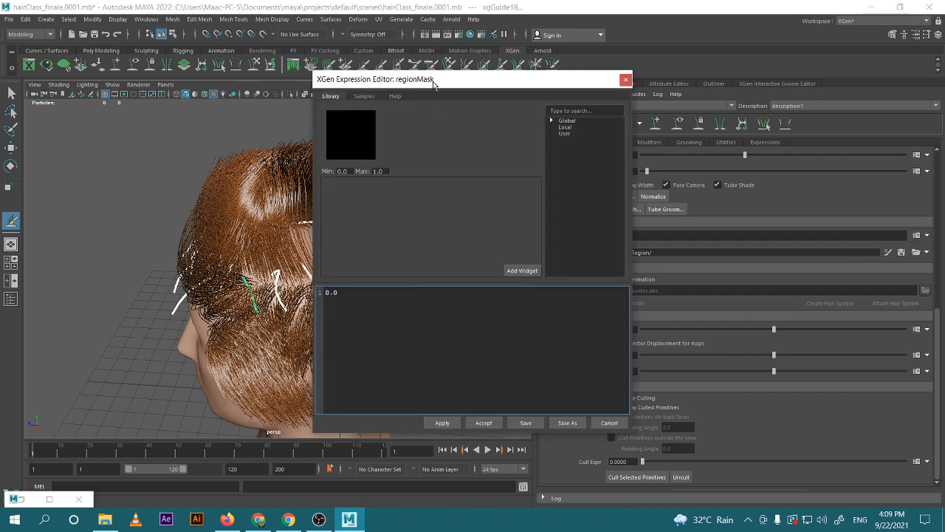
{"action": "left_click_drag", "start_coordinate": [433, 83], "coordinate": [365, 76]}
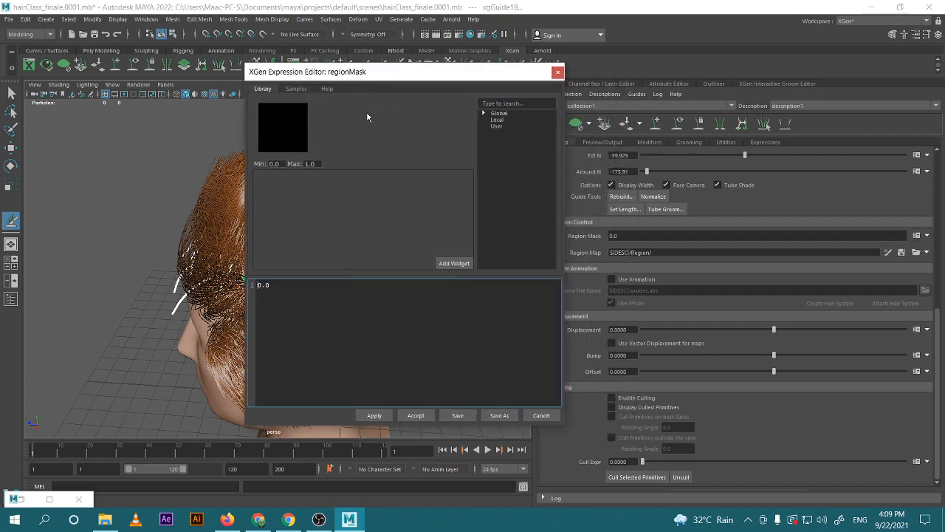
{"action": "left_click", "coordinate": [558, 72]}
{"action": "scroll", "coordinate": [846, 304], "scroll_direction": "up", "scroll_amount": 6}
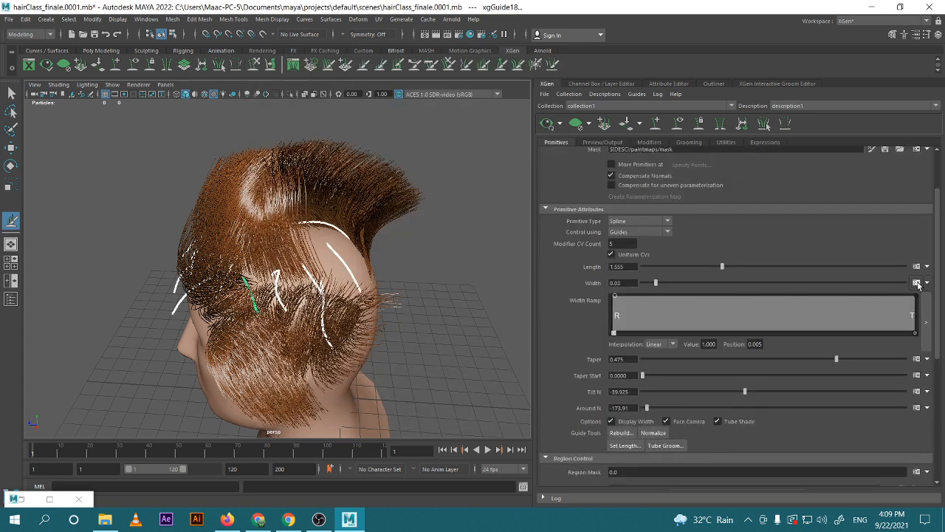
{"action": "left_click", "coordinate": [916, 284]}
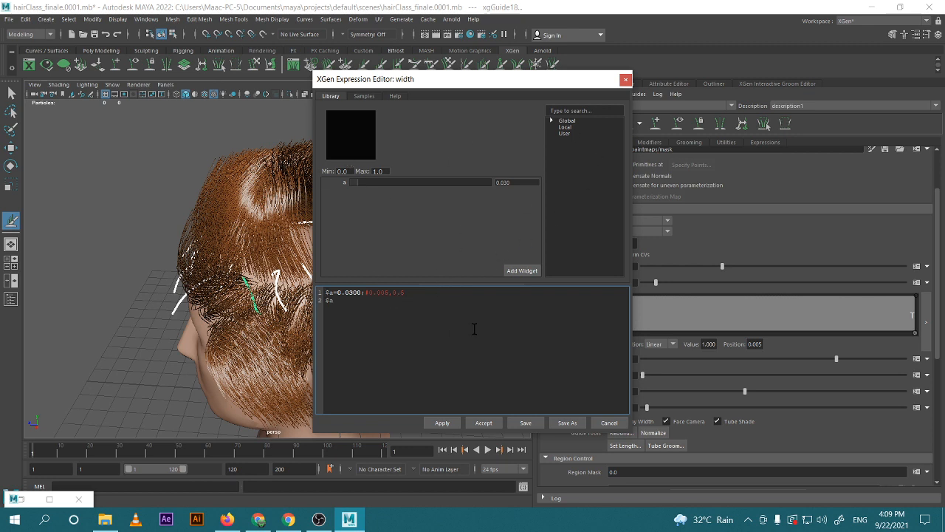
{"action": "left_click", "coordinate": [626, 80]}
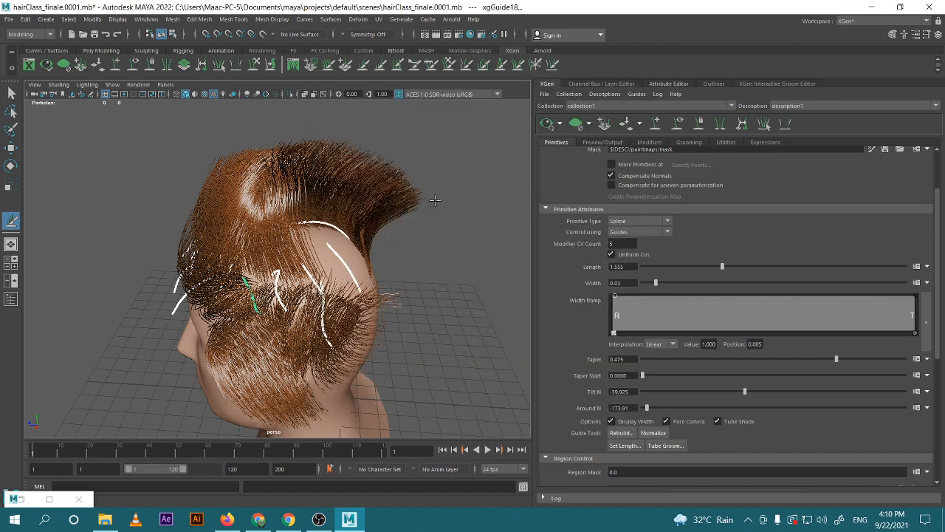
Switch the viewport to the four-view layout and display the Outliner
{"action": "key", "text": "w"}
{"action": "left_click_drag", "start_coordinate": [405, 278], "coordinate": [443, 288], "text": "alt"}
{"action": "scroll", "coordinate": [382, 290], "scroll_direction": "up", "scroll_amount": 2}
{"action": "left_click_drag", "start_coordinate": [382, 291], "coordinate": [378, 363], "text": "alt"}
{"action": "middle_click_drag", "start_coordinate": [378, 363], "coordinate": [362, 299], "text": "alt"}
{"action": "left_click_drag", "start_coordinate": [362, 299], "coordinate": [318, 338], "text": "alt"}
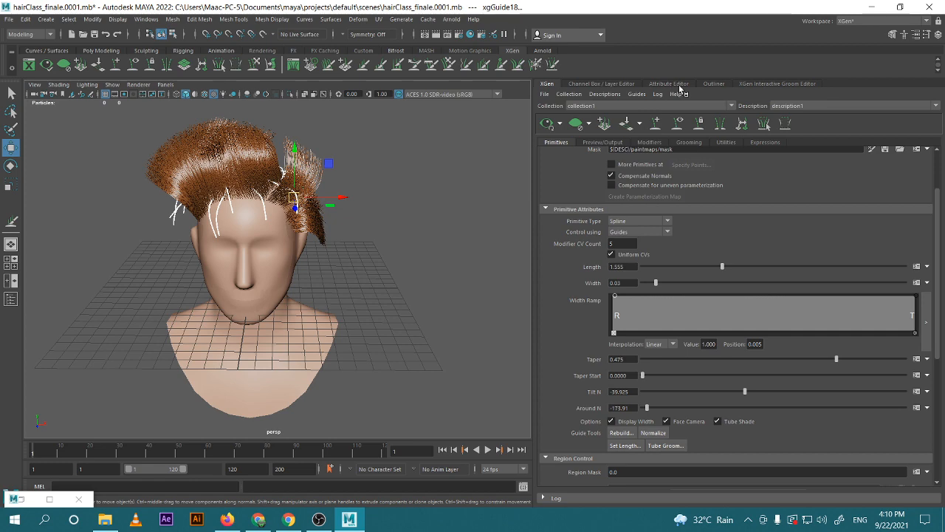
{"action": "left_click", "coordinate": [11, 269]}
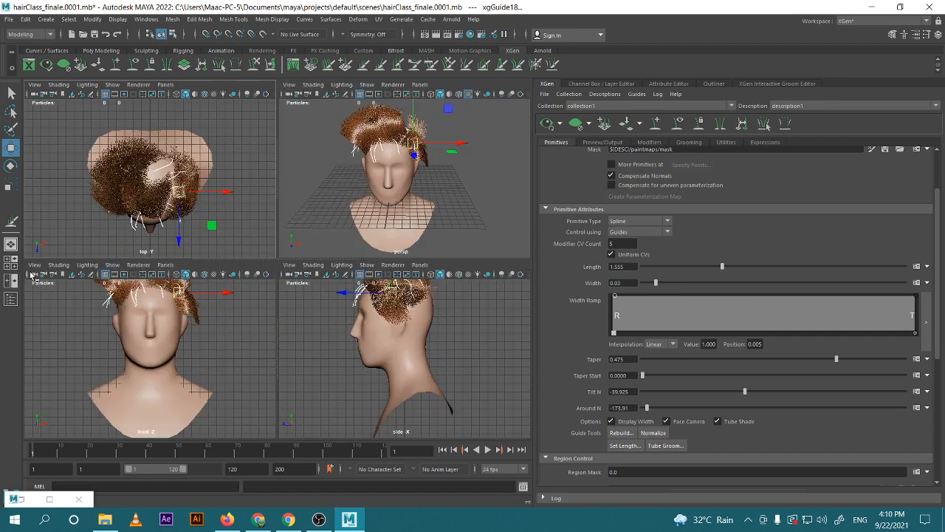
{"action": "left_click", "coordinate": [11, 301]}
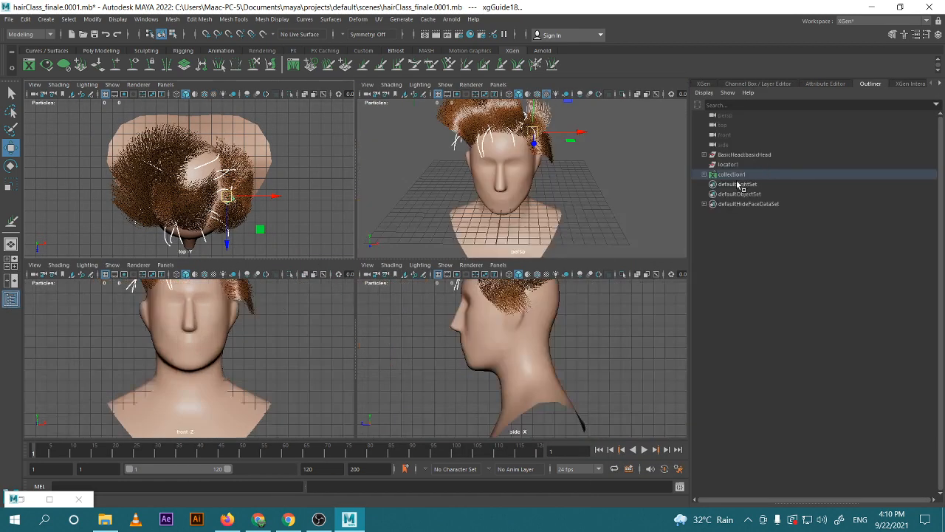
Examine the attributes and channel values of collection1, and leave nothing selected
{"action": "left_click", "coordinate": [738, 175]}
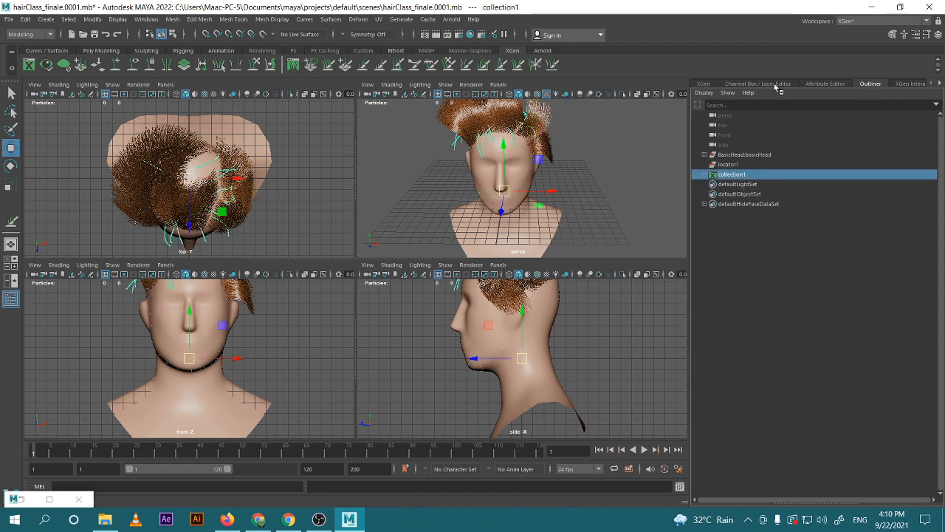
{"action": "left_click", "coordinate": [824, 83]}
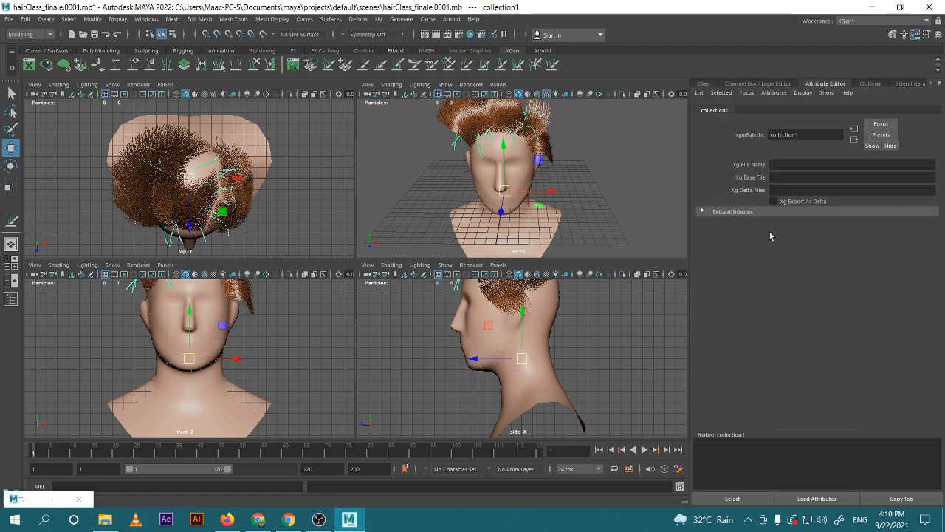
{"action": "left_click", "coordinate": [789, 84]}
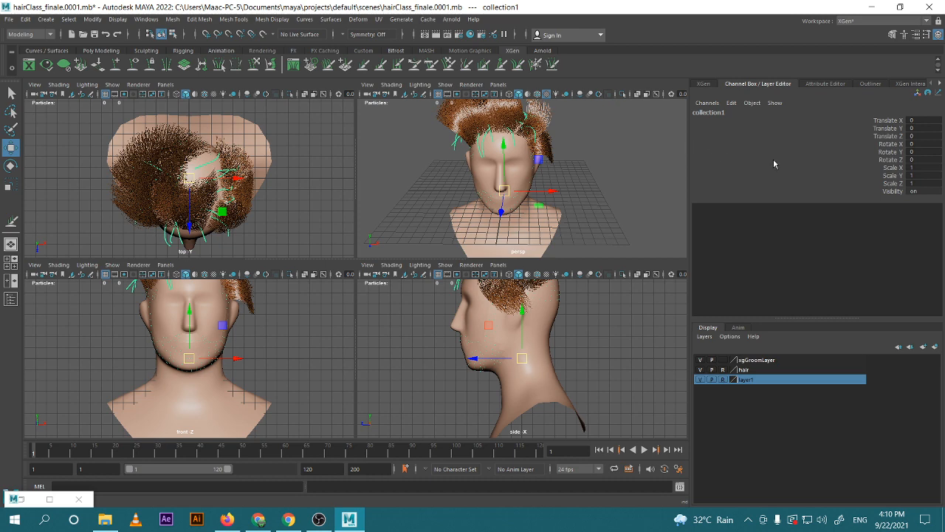
{"action": "left_click", "coordinate": [824, 83]}
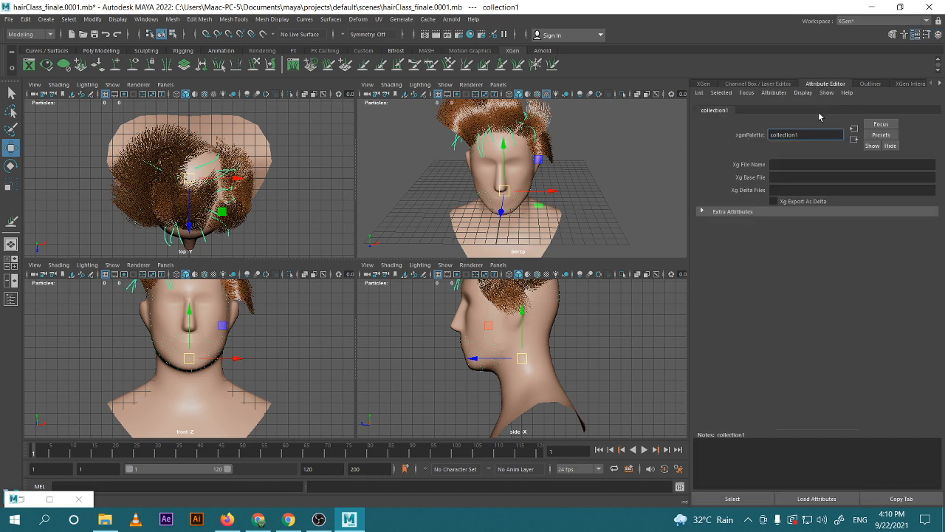
{"action": "left_click", "coordinate": [543, 253]}
{"action": "left_click_drag", "start_coordinate": [543, 254], "coordinate": [550, 188], "text": "alt"}
{"action": "left_click", "coordinate": [12, 298]}
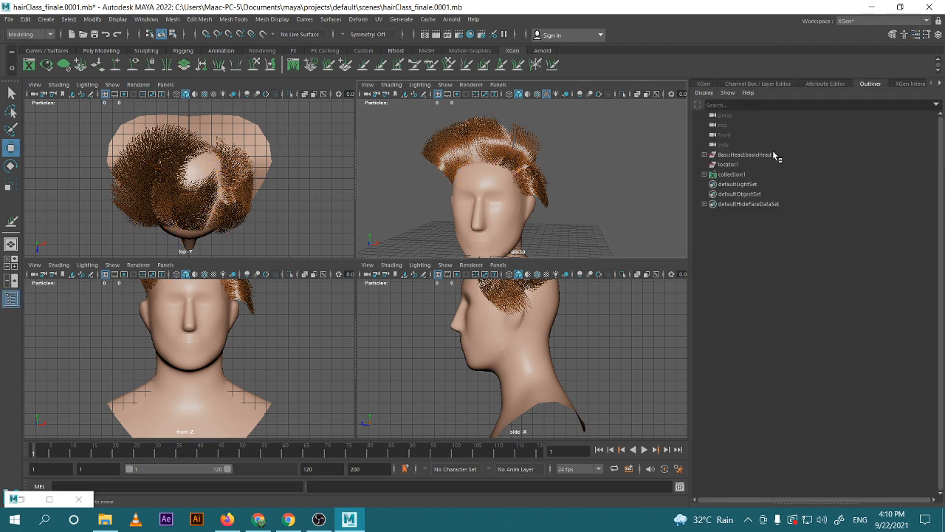
{"action": "left_click", "coordinate": [746, 175]}
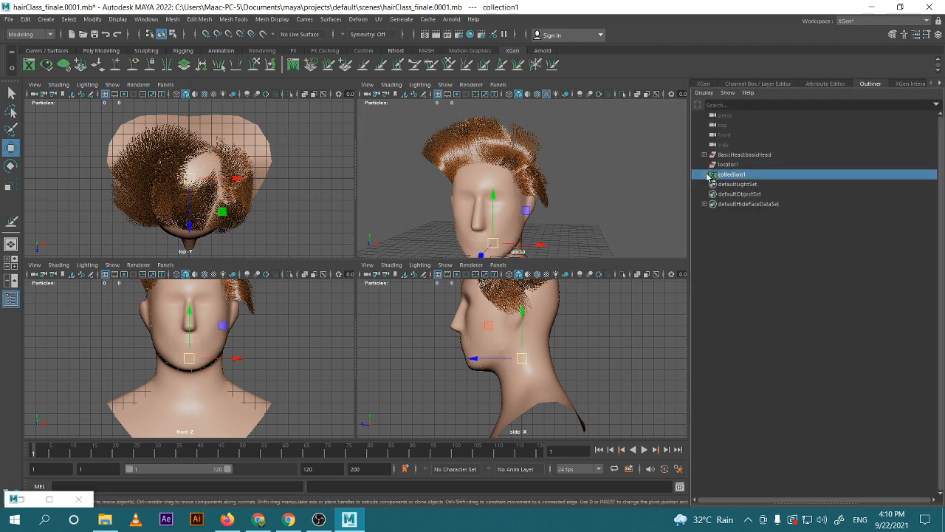
{"action": "left_click", "coordinate": [599, 149]}
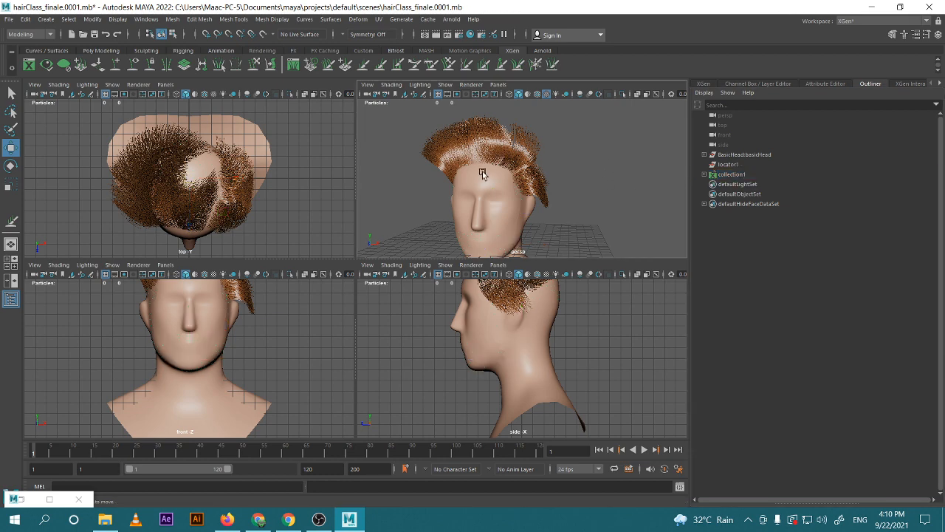
Test-render the head with the Arnold Renderer and close the render window
{"action": "left_click", "coordinate": [437, 35]}
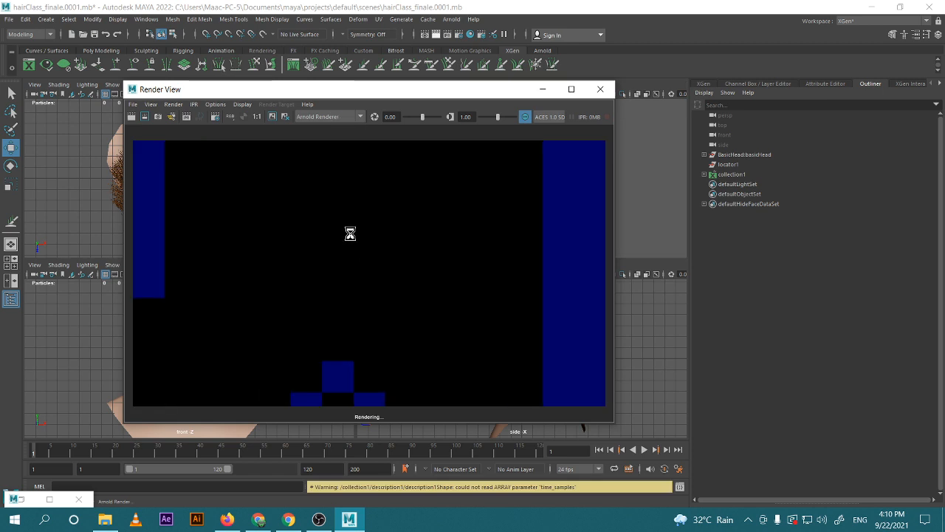
{"action": "left_click", "coordinate": [600, 90]}
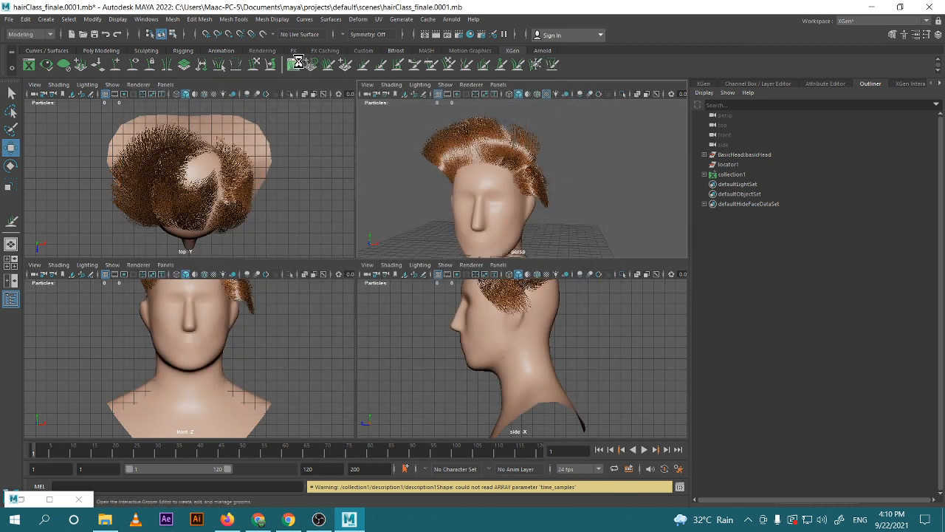
Show the perspective view alone, create an Arnold area light and move it out in front of the head
{"action": "left_click", "coordinate": [258, 50]}
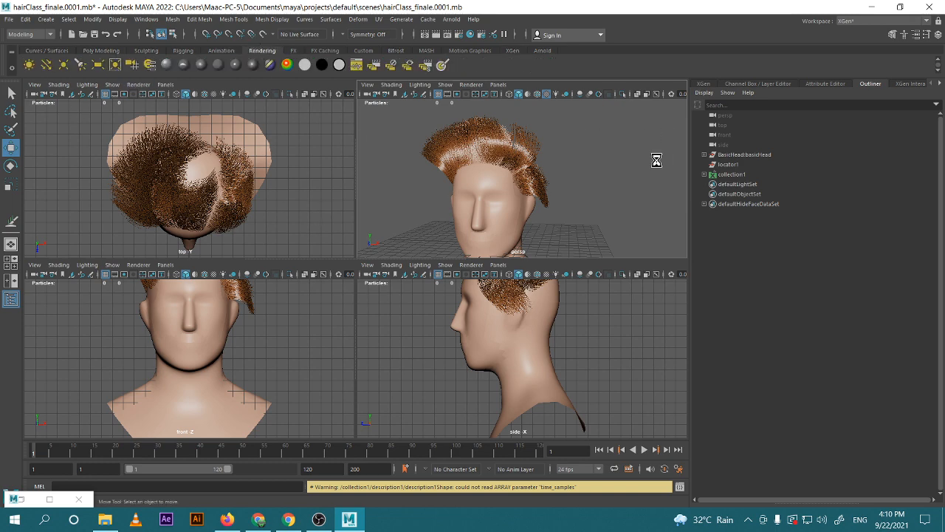
{"action": "key", "text": "space"}
{"action": "scroll", "coordinate": [328, 223], "scroll_direction": "down", "scroll_amount": 6}
{"action": "left_click_drag", "start_coordinate": [329, 223], "coordinate": [259, 228], "text": "alt"}
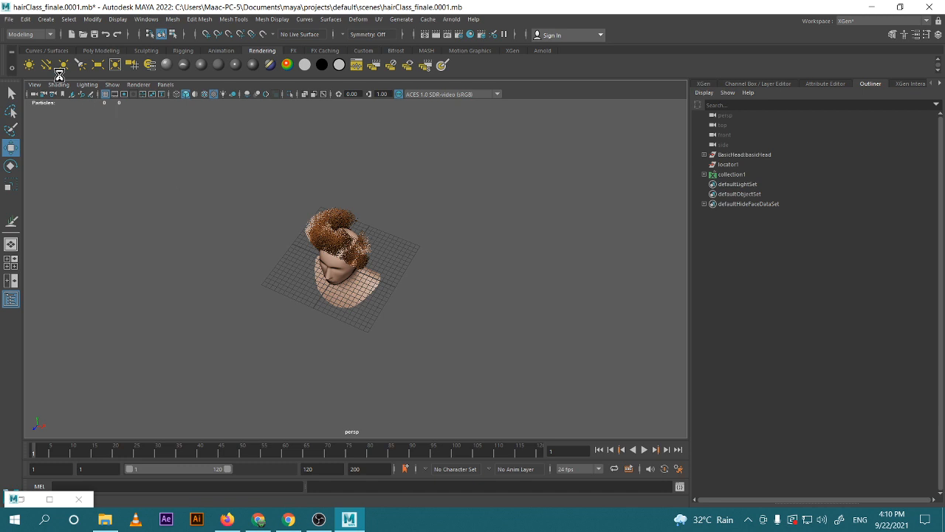
{"action": "left_click", "coordinate": [543, 50]}
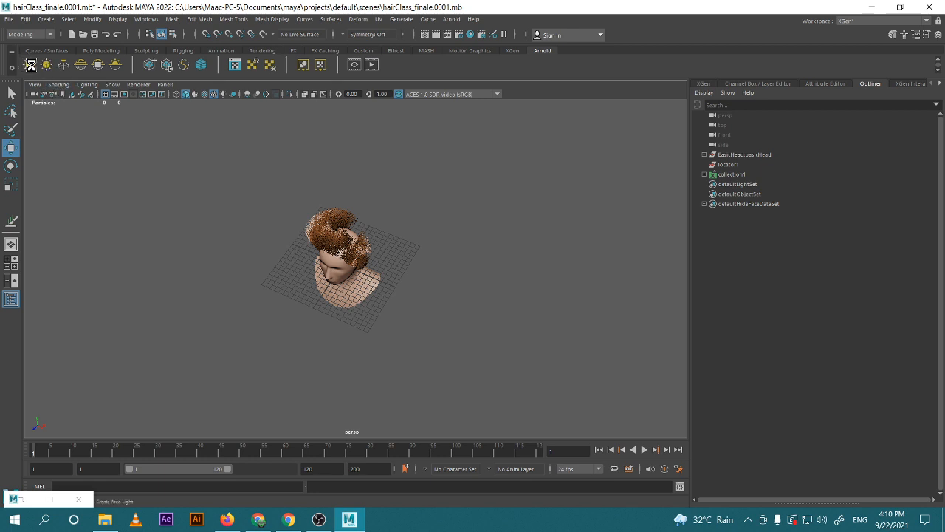
{"action": "left_click", "coordinate": [30, 65]}
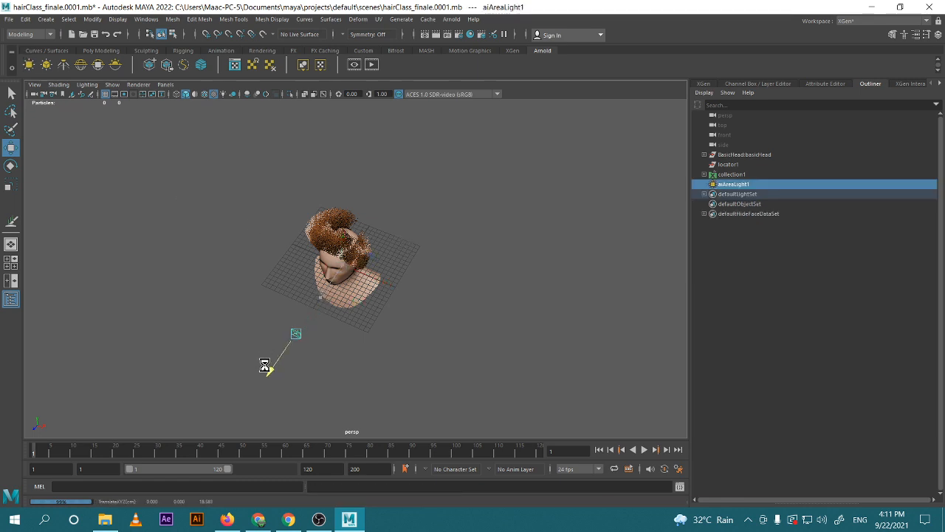
Scale the area light uniformly to about 10.5 and display the viewport with the scene lighting
{"action": "left_click_drag", "start_coordinate": [316, 333], "coordinate": [605, 196], "text": "alt"}
{"action": "key", "text": "r"}
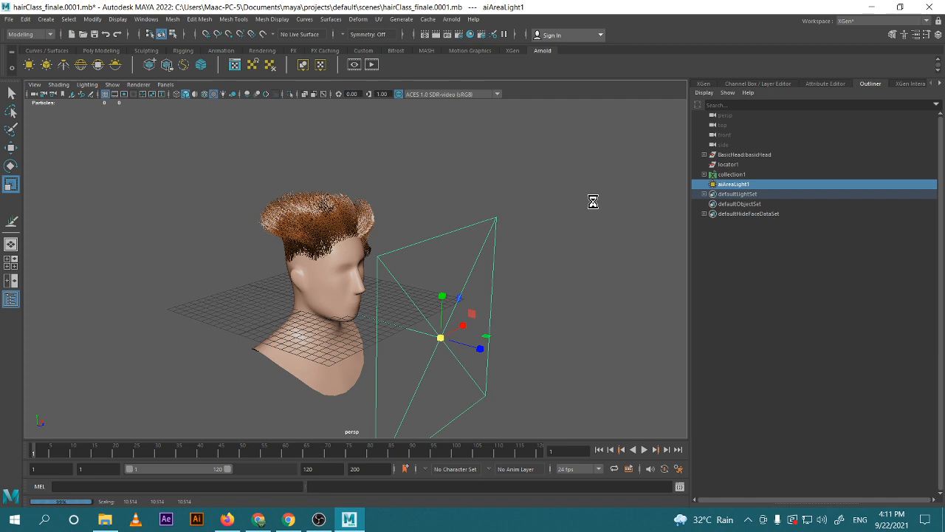
{"action": "left_click_drag", "start_coordinate": [525, 253], "coordinate": [414, 319], "text": "alt"}
{"action": "key", "text": "w"}
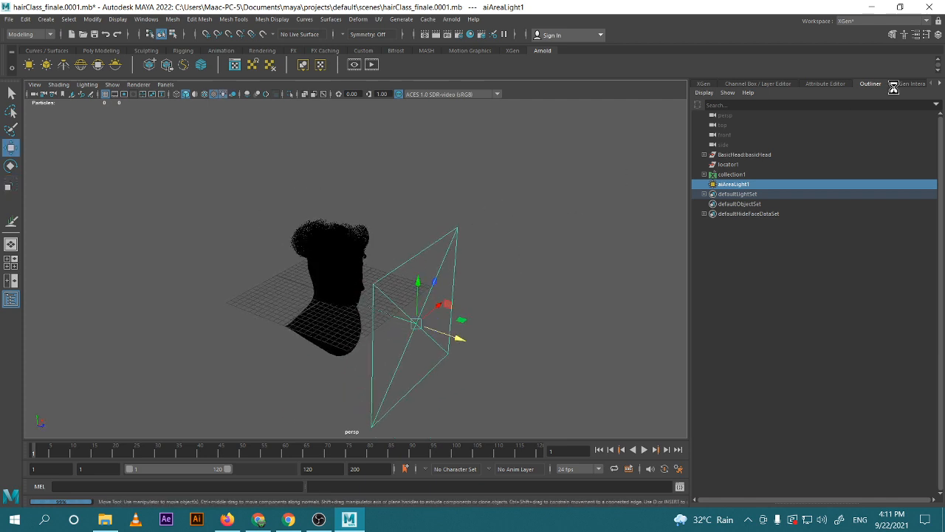
Set the area light's intensity to 15 and reposition the light in front of the face
{"action": "left_click", "coordinate": [821, 84]}
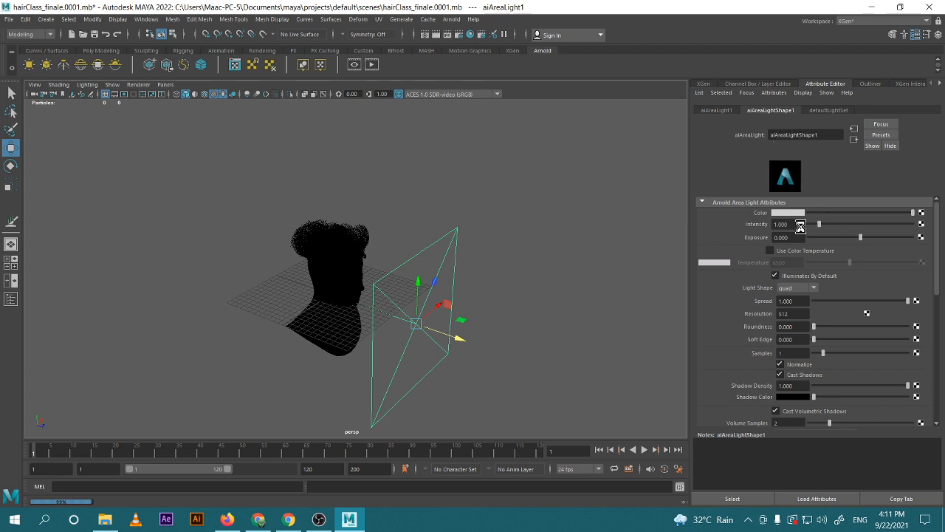
{"action": "left_click", "coordinate": [799, 224]}
{"action": "type", "text": "15"}
{"action": "key", "text": "Return"}
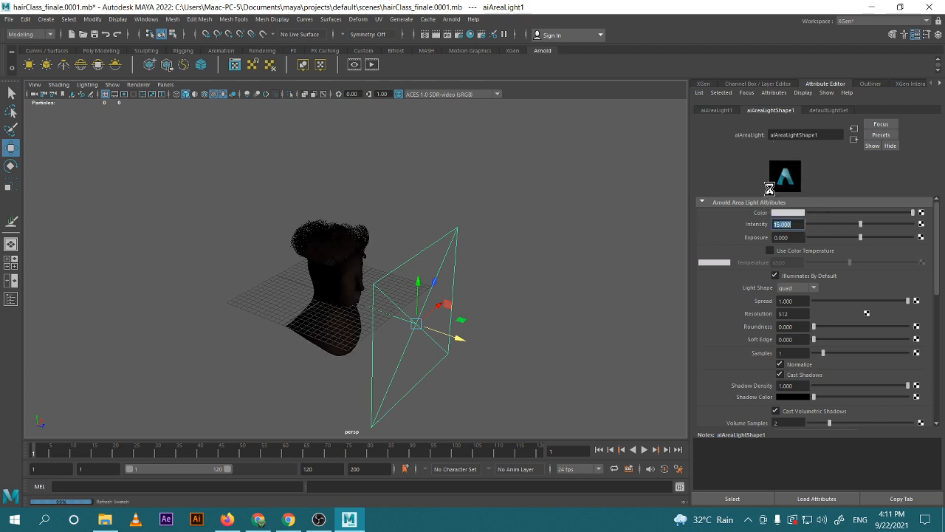
{"action": "mouse_move", "coordinate": [433, 253]}
{"action": "left_mouse_down", "text": "alt"}
{"action": "mouse_move", "coordinate": [432, 289]}
{"action": "mouse_move", "coordinate": [391, 274]}
{"action": "mouse_move", "coordinate": [441, 255]}
{"action": "mouse_move", "coordinate": [433, 266]}
{"action": "left_mouse_up", "text": "alt"}
{"action": "left_click_drag", "start_coordinate": [543, 298], "coordinate": [637, 316]}
{"action": "scroll", "coordinate": [569, 280], "scroll_direction": "down", "scroll_amount": 2}
{"action": "left_click_drag", "start_coordinate": [570, 281], "coordinate": [528, 280], "text": "alt"}
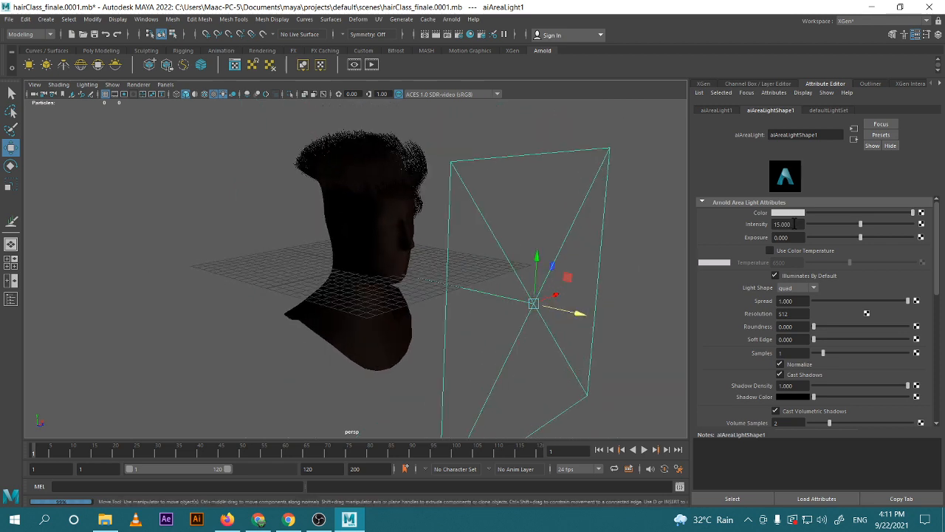
Try exposure values of 10 and 5 on the area light
{"action": "left_click", "coordinate": [794, 223]}
{"action": "left_click_drag", "start_coordinate": [795, 239], "coordinate": [750, 242]}
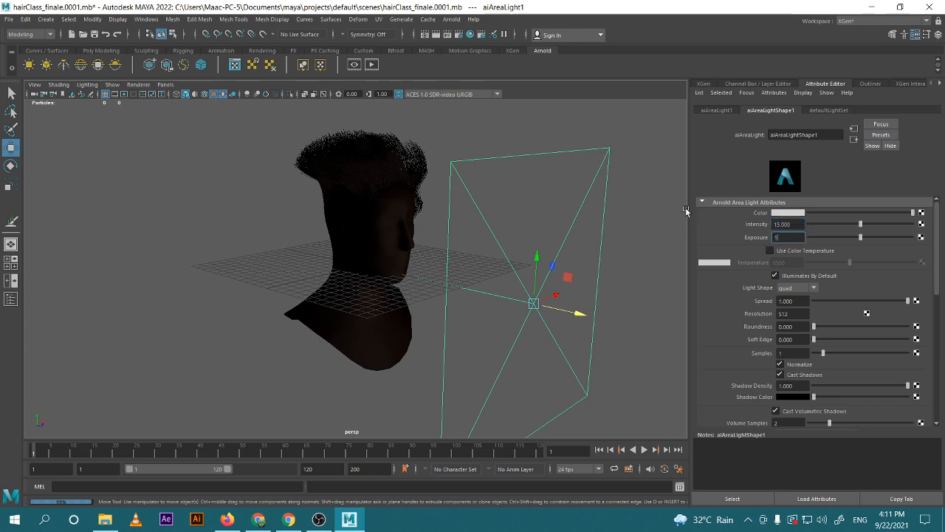
{"action": "key", "text": "Return"}
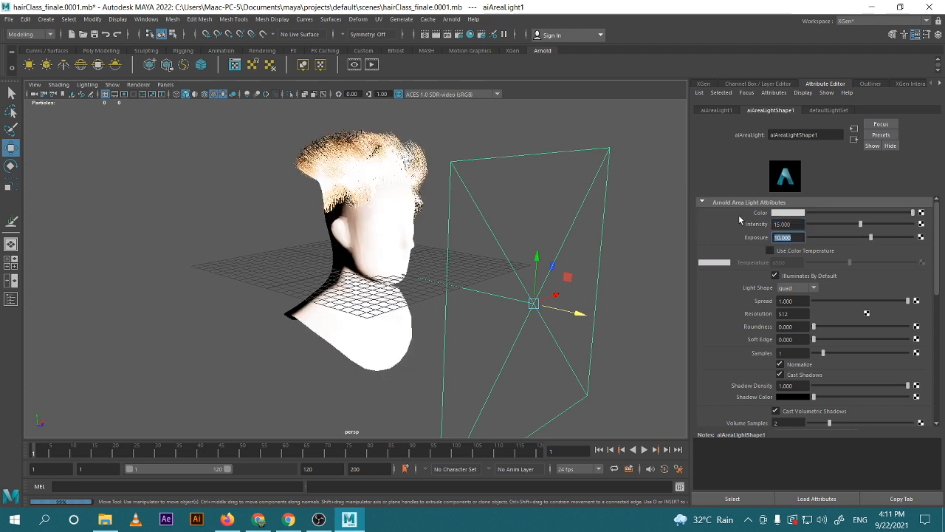
{"action": "left_click", "coordinate": [791, 223]}
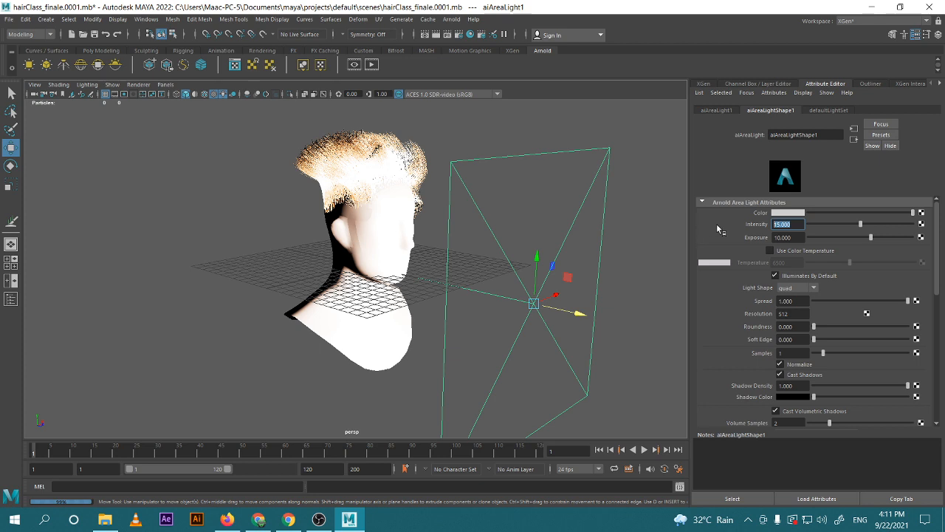
{"action": "left_click", "coordinate": [787, 238]}
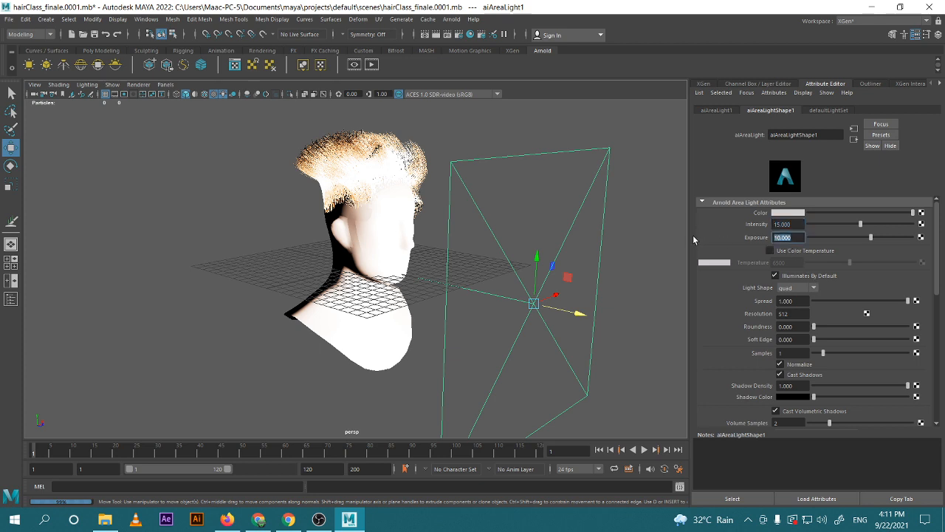
{"action": "type", "text": "5"}
{"action": "key", "text": "Return"}
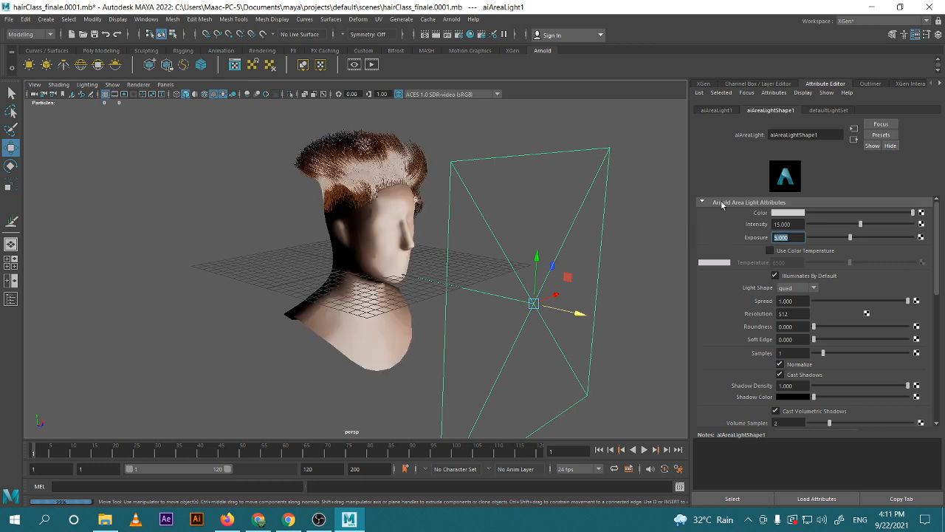
Set the area light's intensity to 20 and its exposure to 3
{"action": "left_click", "coordinate": [792, 224]}
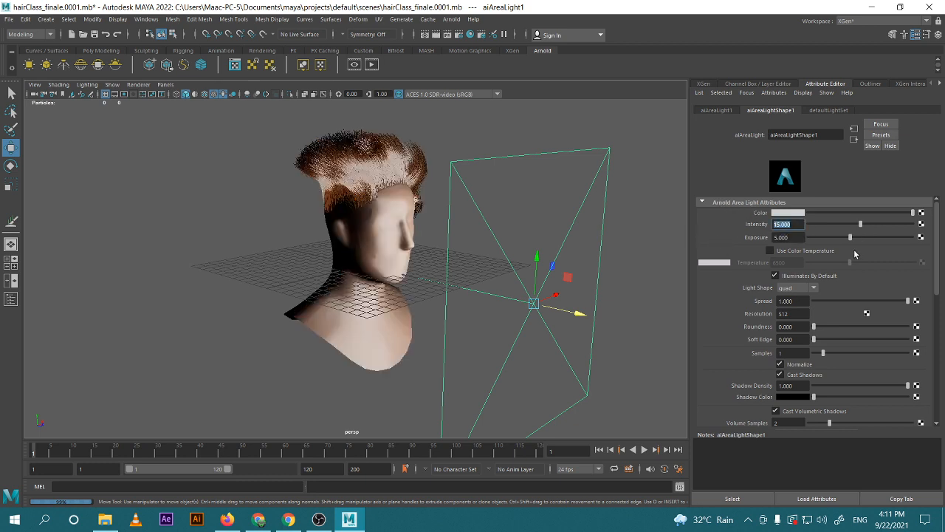
{"action": "type", "text": "20"}
{"action": "key", "text": "Return"}
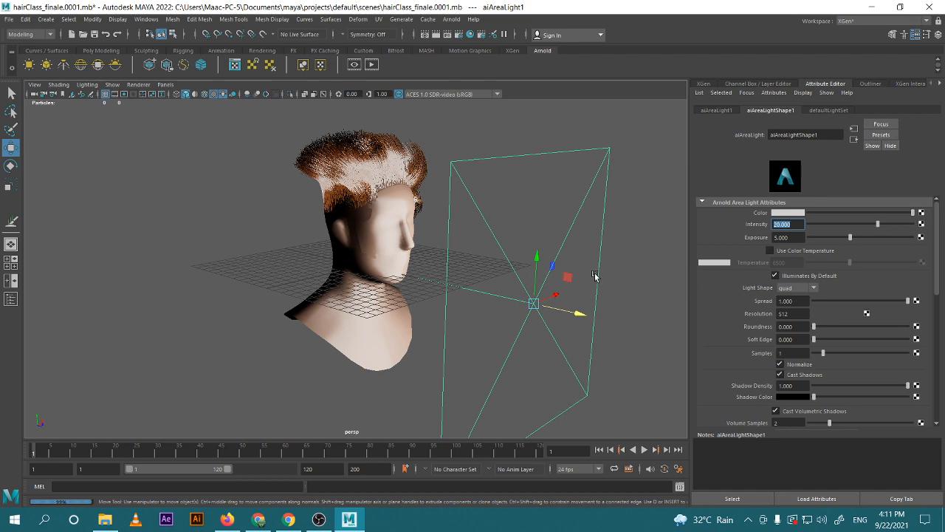
{"action": "left_click_drag", "start_coordinate": [506, 240], "coordinate": [583, 302], "text": "alt"}
{"action": "left_click", "coordinate": [790, 237]}
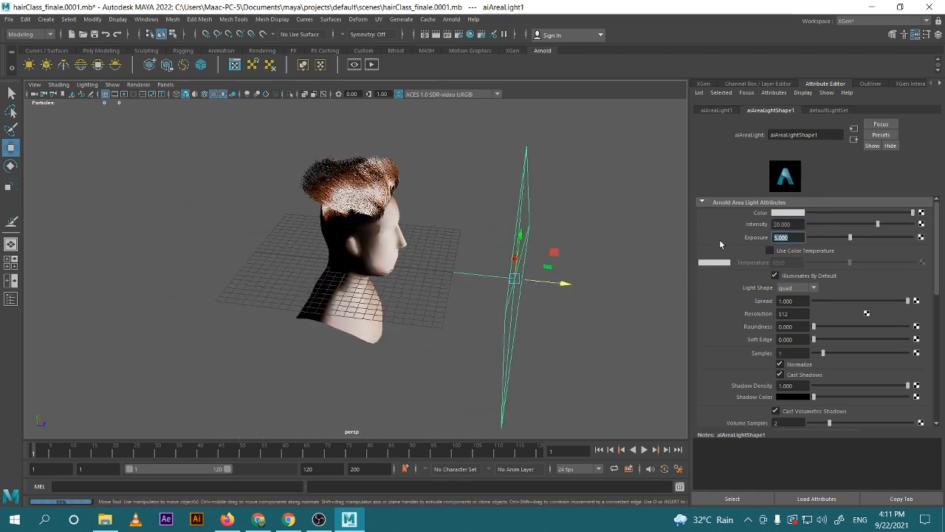
{"action": "type", "text": "3"}
{"action": "key", "text": "Return"}
{"action": "scroll", "coordinate": [499, 288], "scroll_direction": "up", "scroll_amount": 2}
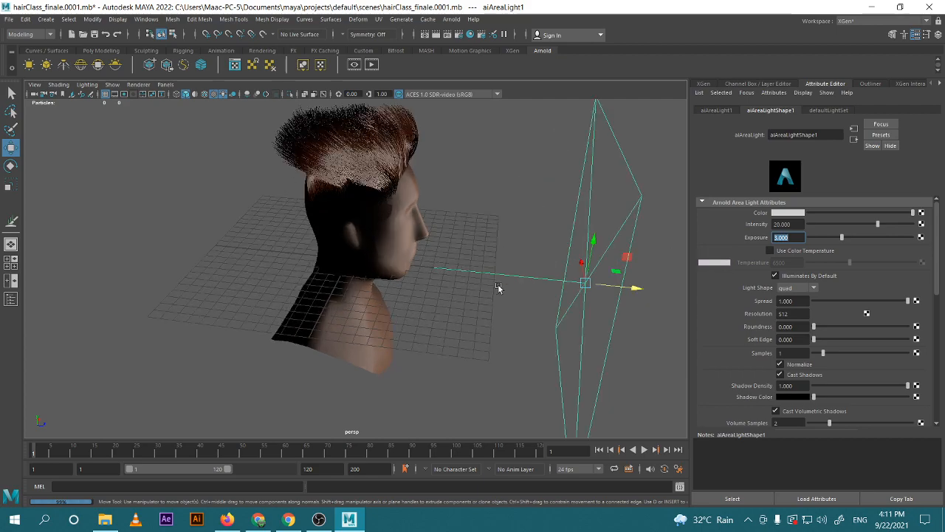
{"action": "left_click_drag", "start_coordinate": [499, 288], "coordinate": [300, 268], "text": "alt"}
{"action": "scroll", "coordinate": [431, 269], "scroll_direction": "down", "scroll_amount": 5}
{"action": "key", "text": "ctrl+d"}
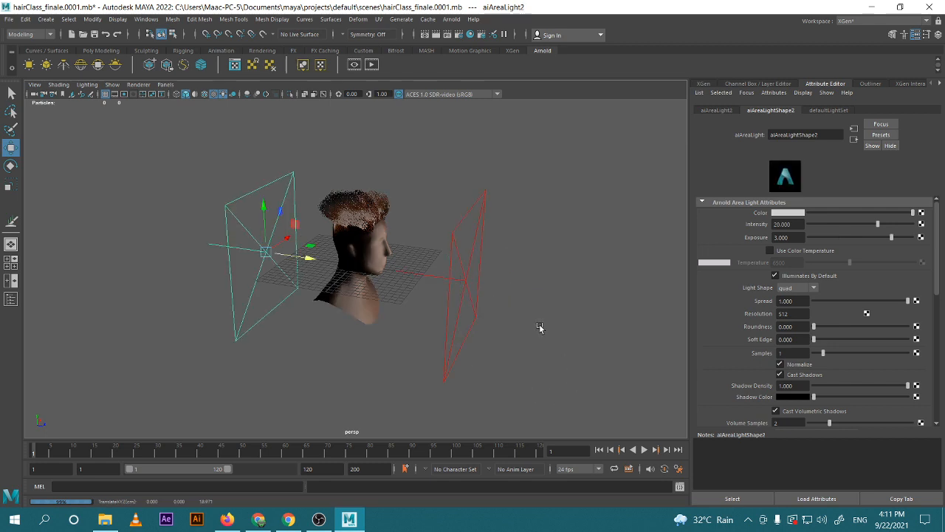
{"action": "key", "text": "Delete"}
Duplicate the front area light, move the copy behind the head and turn it to face the head
{"action": "left_click", "coordinate": [477, 277]}
{"action": "key", "text": "ctrl+d"}
{"action": "left_click_drag", "start_coordinate": [510, 294], "coordinate": [238, 295]}
{"action": "key", "text": "e"}
{"action": "key", "text": "w"}
{"action": "key", "text": "t"}
{"action": "key", "text": "w"}
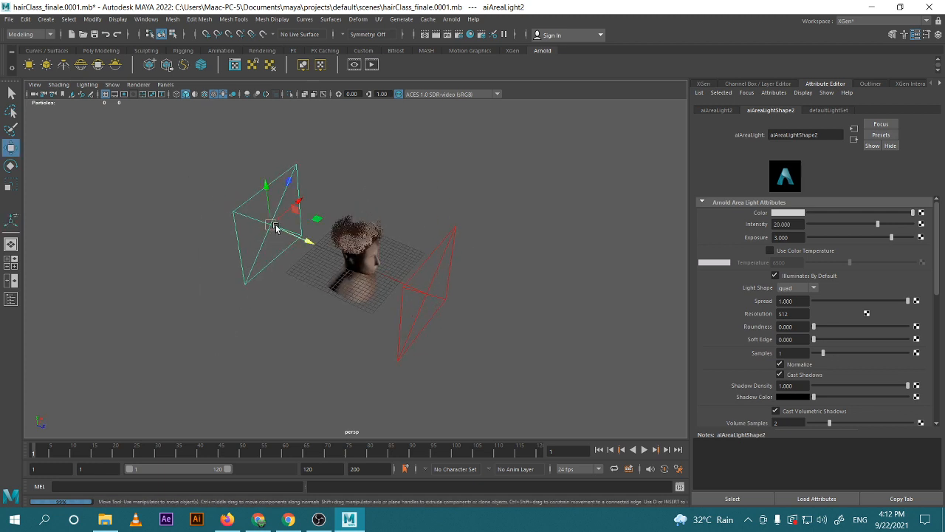
Duplicate the rear area light to one side of the head and rotate the copy to face the head
{"action": "left_click_drag", "start_coordinate": [274, 228], "coordinate": [254, 236], "text": "alt"}
{"action": "left_click_drag", "start_coordinate": [336, 175], "coordinate": [201, 332], "text": "shift"}
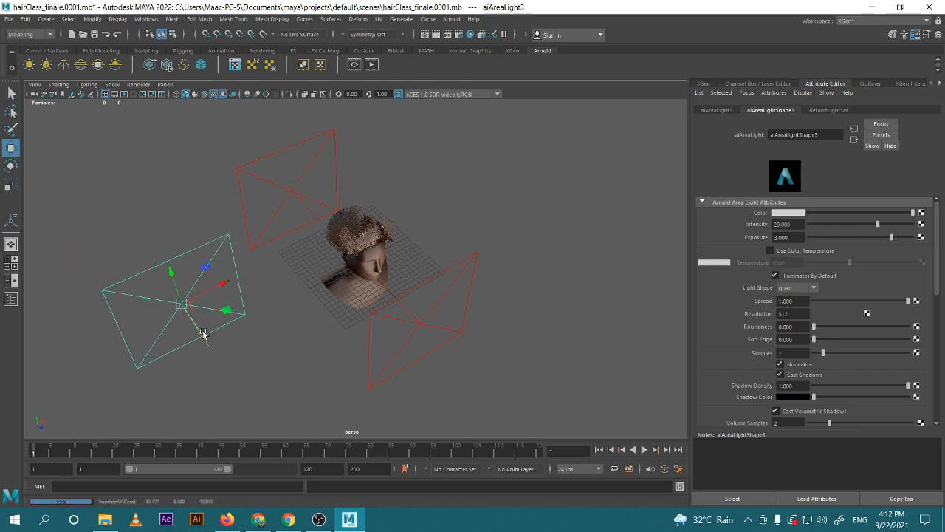
{"action": "key", "text": "e"}
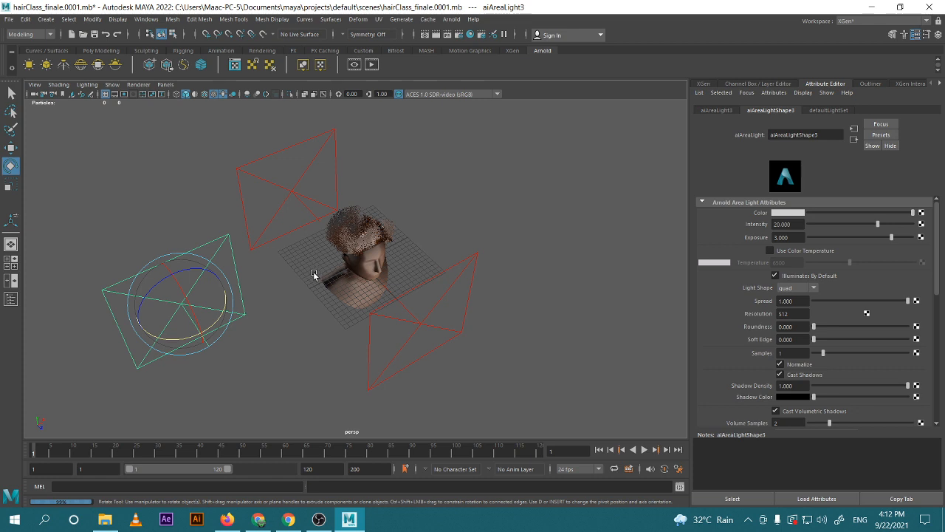
{"action": "left_click_drag", "start_coordinate": [302, 283], "coordinate": [320, 323], "text": "alt"}
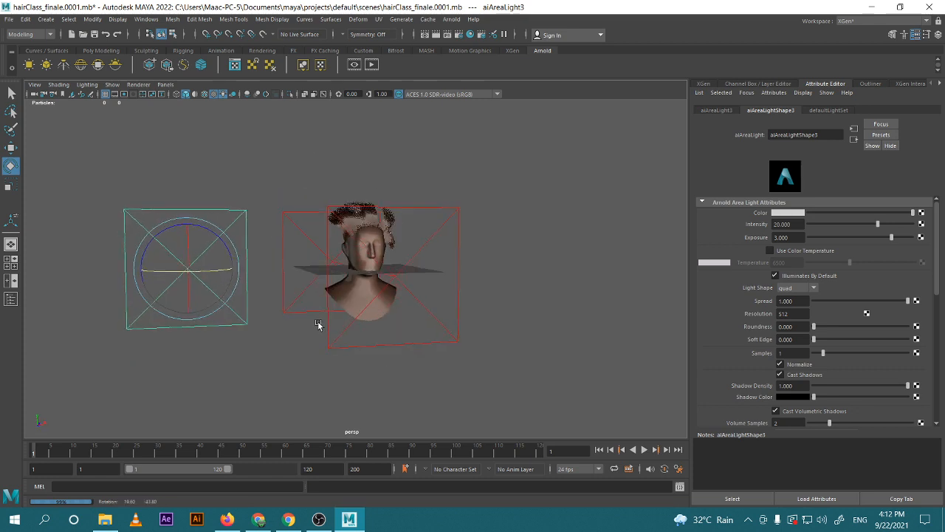
{"action": "left_click_drag", "start_coordinate": [199, 280], "coordinate": [178, 272]}
{"action": "key", "text": "w"}
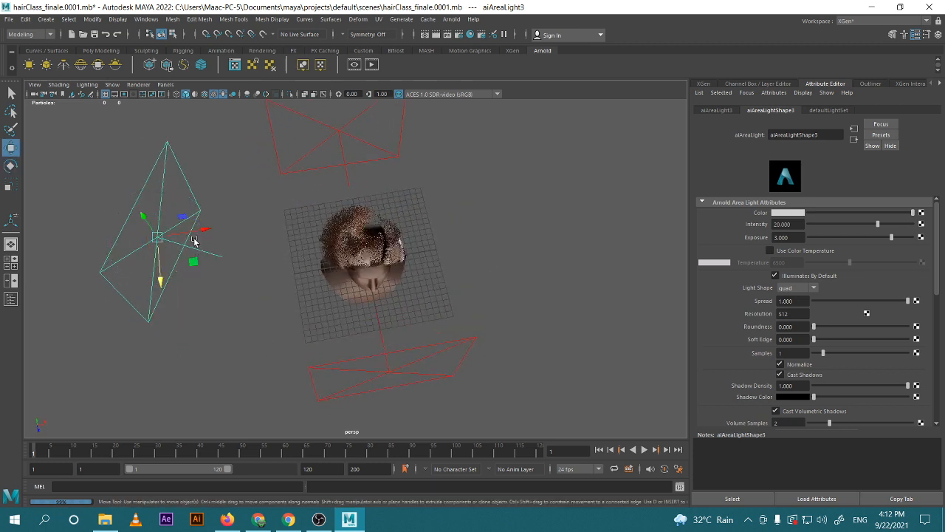
{"action": "key", "text": "t"}
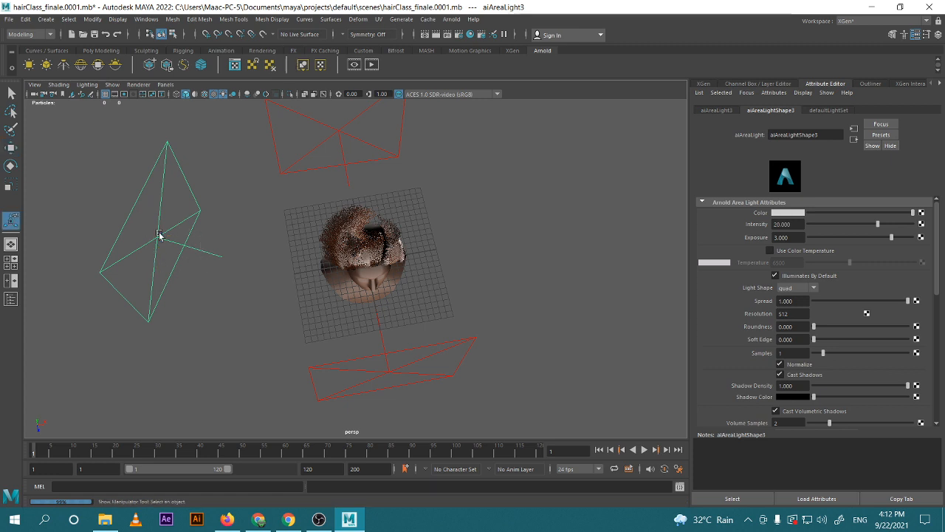
{"action": "scroll", "coordinate": [211, 285], "scroll_direction": "down", "scroll_amount": 8}
{"action": "left_click_drag", "start_coordinate": [229, 310], "coordinate": [230, 290], "text": "alt"}
{"action": "scroll", "coordinate": [309, 305], "scroll_direction": "up", "scroll_amount": 8}
Duplicate the side area light to the opposite side of the head and rotate the copy towards the head
{"action": "key", "text": "w"}
{"action": "mouse_move", "coordinate": [262, 225]}
{"action": "left_mouse_down", "text": "shift"}
{"action": "mouse_move", "coordinate": [657, 263]}
{"action": "mouse_move", "coordinate": [449, 289]}
{"action": "mouse_move", "coordinate": [544, 295]}
{"action": "mouse_move", "coordinate": [553, 282]}
{"action": "mouse_move", "coordinate": [520, 267]}
{"action": "mouse_move", "coordinate": [523, 291]}
{"action": "left_mouse_up", "text": "shift"}
{"action": "key", "text": "e"}
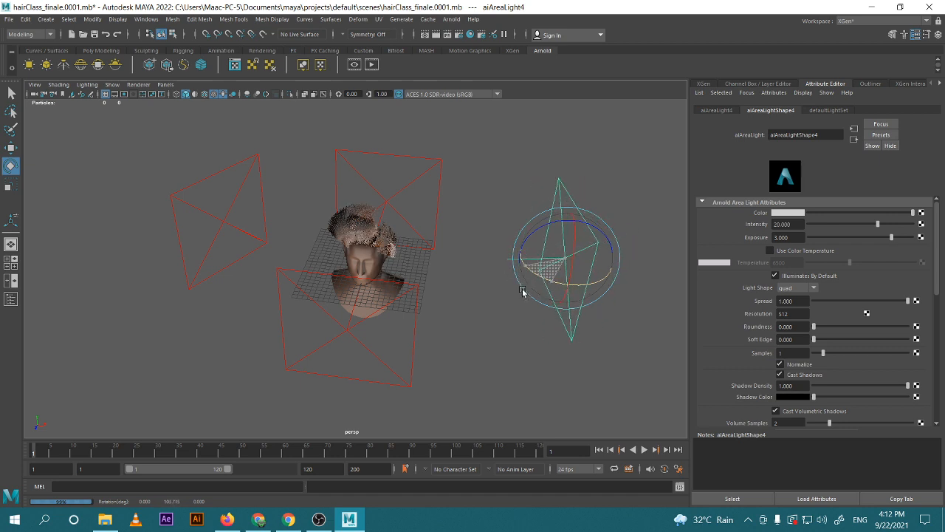
{"action": "mouse_move", "coordinate": [422, 342]}
{"action": "left_mouse_down", "text": "alt"}
{"action": "mouse_move", "coordinate": [447, 307]}
{"action": "mouse_move", "coordinate": [482, 302]}
{"action": "mouse_move", "coordinate": [396, 295]}
{"action": "mouse_move", "coordinate": [532, 295]}
{"action": "mouse_move", "coordinate": [404, 301]}
{"action": "mouse_move", "coordinate": [358, 316]}
{"action": "mouse_move", "coordinate": [449, 296]}
{"action": "mouse_move", "coordinate": [436, 307]}
{"action": "mouse_move", "coordinate": [451, 305]}
{"action": "mouse_move", "coordinate": [436, 311]}
{"action": "left_mouse_up", "text": "alt"}
{"action": "key", "text": "w"}
{"action": "left_click_drag", "start_coordinate": [501, 313], "coordinate": [520, 337], "text": "alt"}
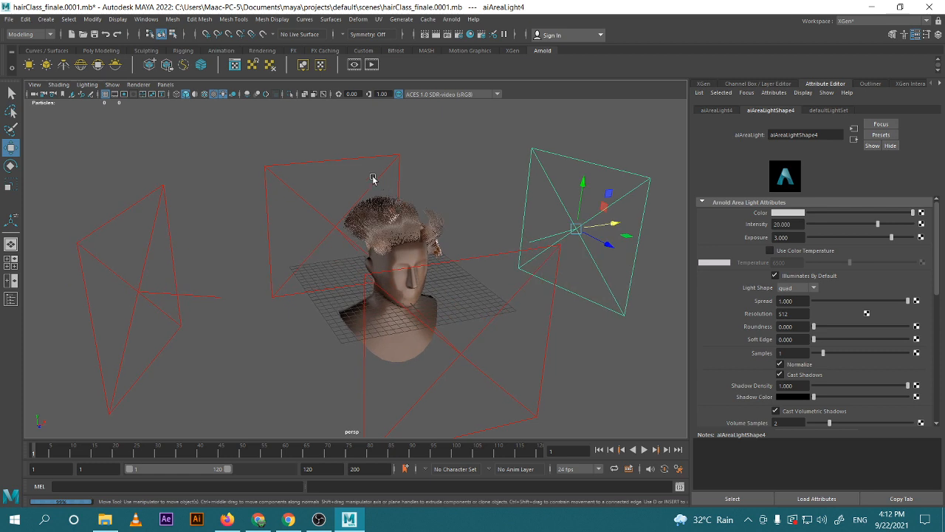
Select the area light behind the head and examine its shape, shadow, visibility and light filter attributes
{"action": "left_click_drag", "start_coordinate": [390, 110], "coordinate": [441, 157]}
{"action": "scroll", "coordinate": [859, 330], "scroll_direction": "down", "scroll_amount": 5}
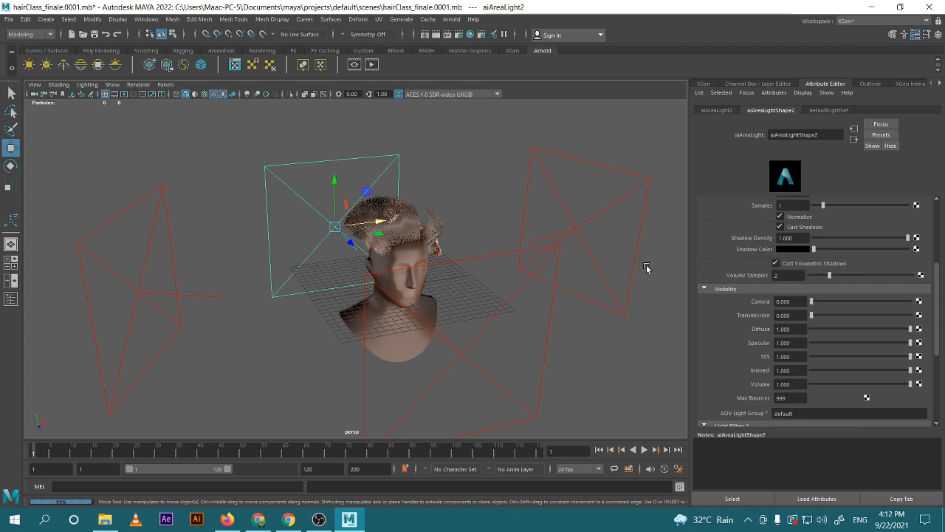
{"action": "scroll", "coordinate": [571, 275], "scroll_direction": "down", "scroll_amount": 2}
{"action": "scroll", "coordinate": [787, 347], "scroll_direction": "down", "scroll_amount": 4}
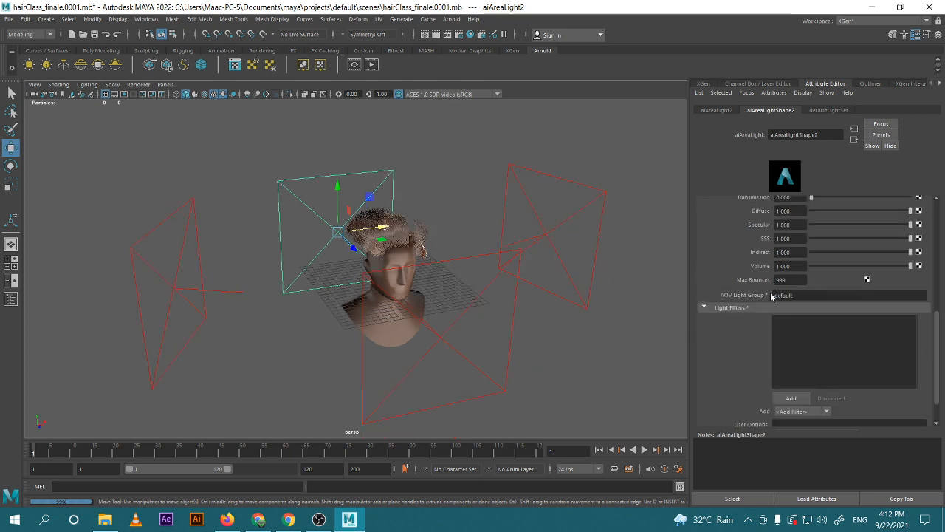
{"action": "scroll", "coordinate": [759, 327], "scroll_direction": "down", "scroll_amount": 2}
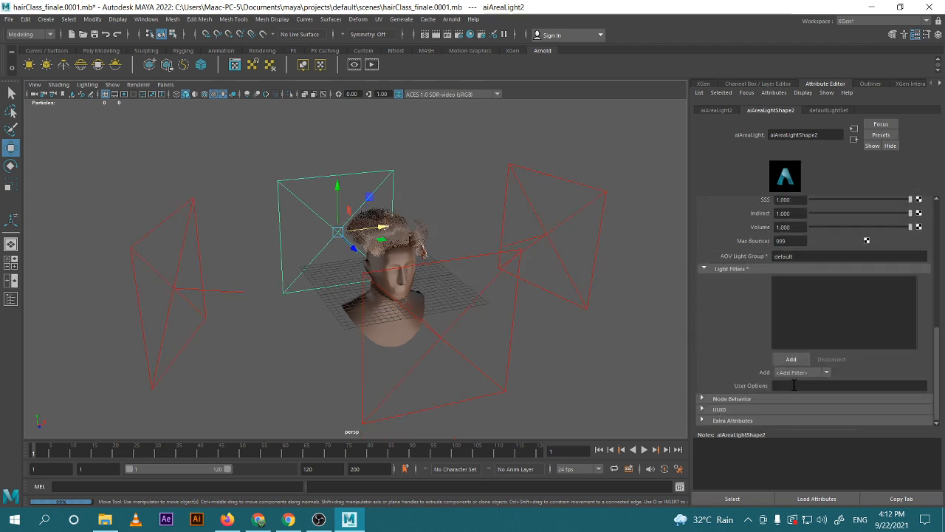
{"action": "scroll", "coordinate": [788, 374], "scroll_direction": "up", "scroll_amount": 8}
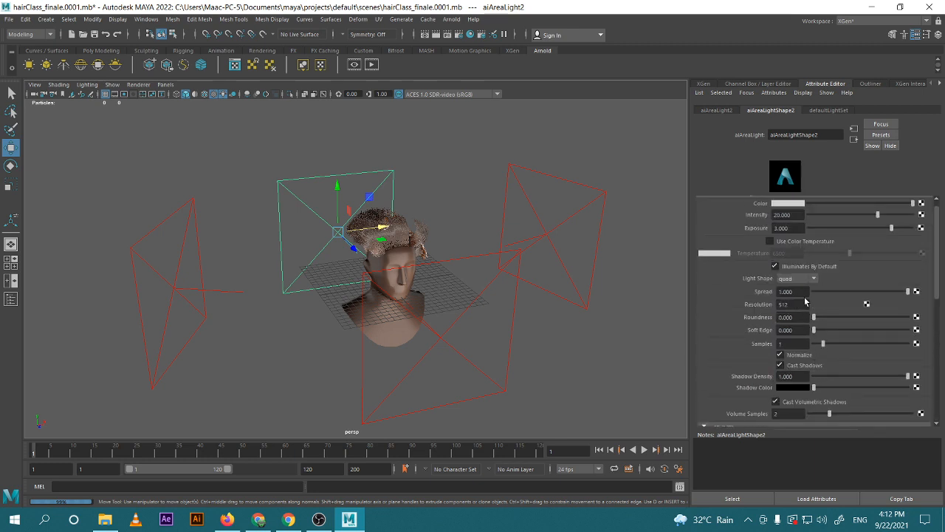
{"action": "scroll", "coordinate": [805, 301], "scroll_direction": "up", "scroll_amount": 1}
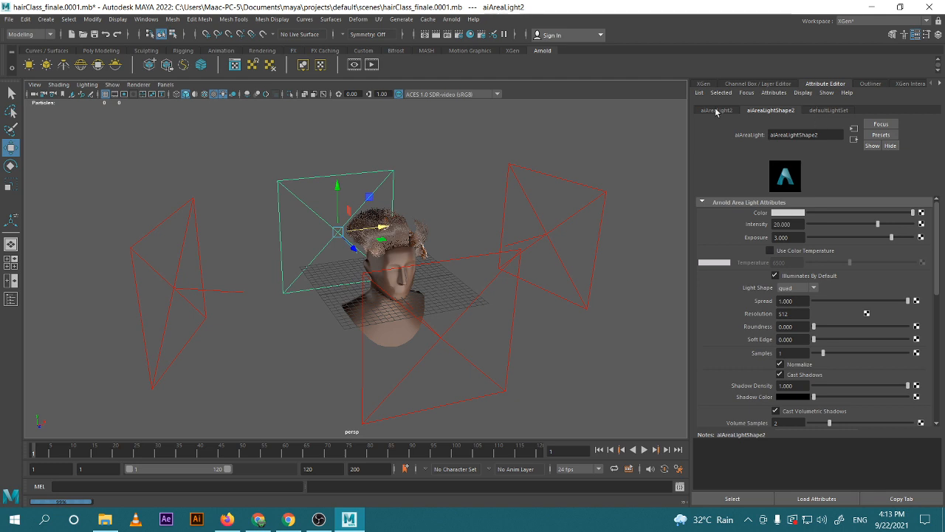
Adjust the position of the area light behind the head
{"action": "left_click_drag", "start_coordinate": [386, 227], "coordinate": [412, 242]}
{"action": "scroll", "coordinate": [532, 254], "scroll_direction": "up", "scroll_amount": 3}
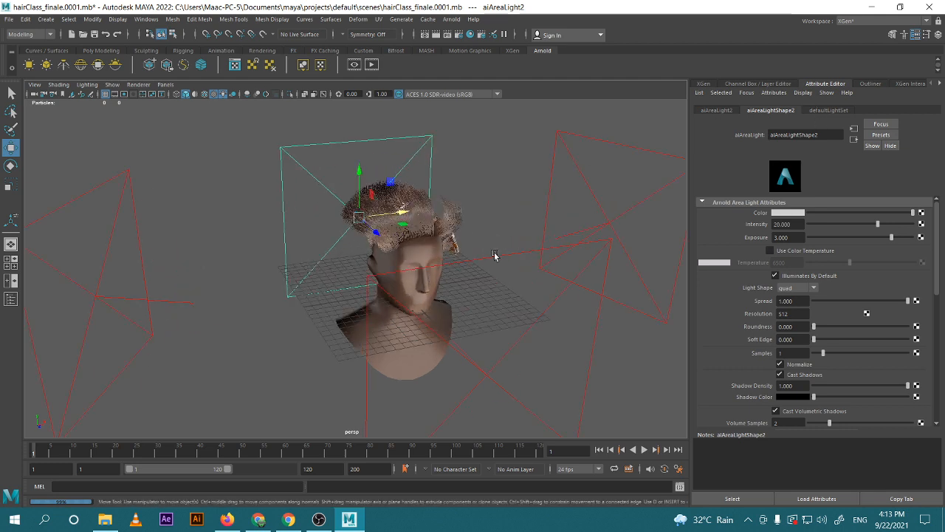
Render a test frame of the head from an adjusted perspective view, close the render, and deselect the light
{"action": "middle_click_drag", "start_coordinate": [496, 255], "coordinate": [507, 232]}
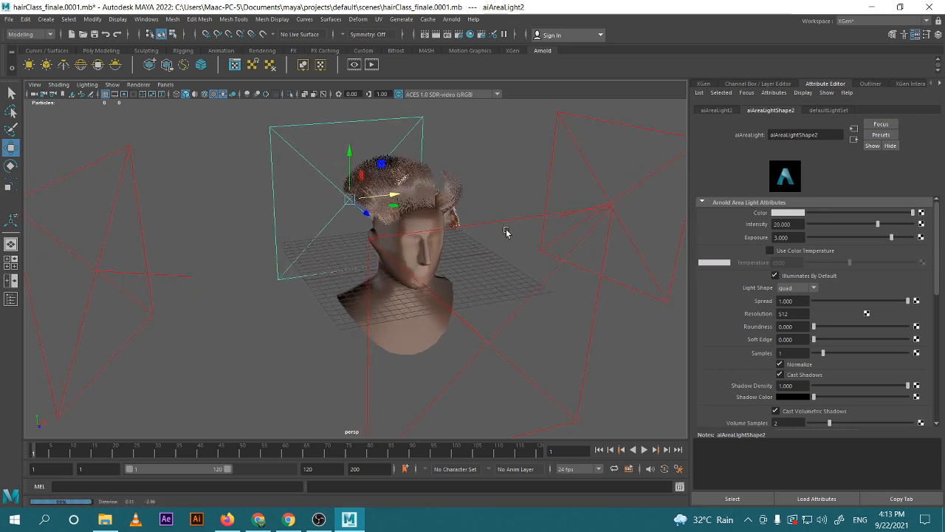
{"action": "scroll", "coordinate": [505, 236], "scroll_direction": "up", "scroll_amount": 2}
{"action": "left_click_drag", "start_coordinate": [500, 261], "coordinate": [502, 262], "text": "alt"}
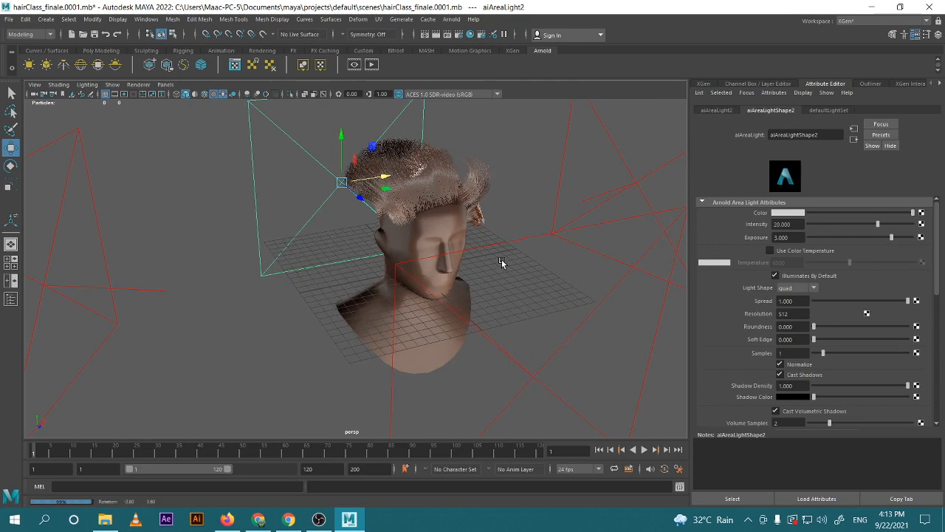
{"action": "left_click", "coordinate": [435, 34]}
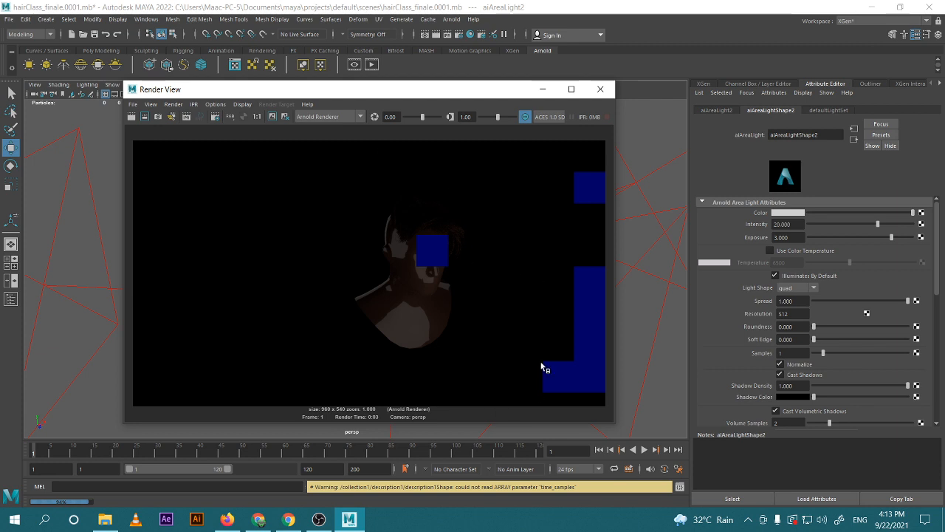
{"action": "left_click", "coordinate": [474, 204]}
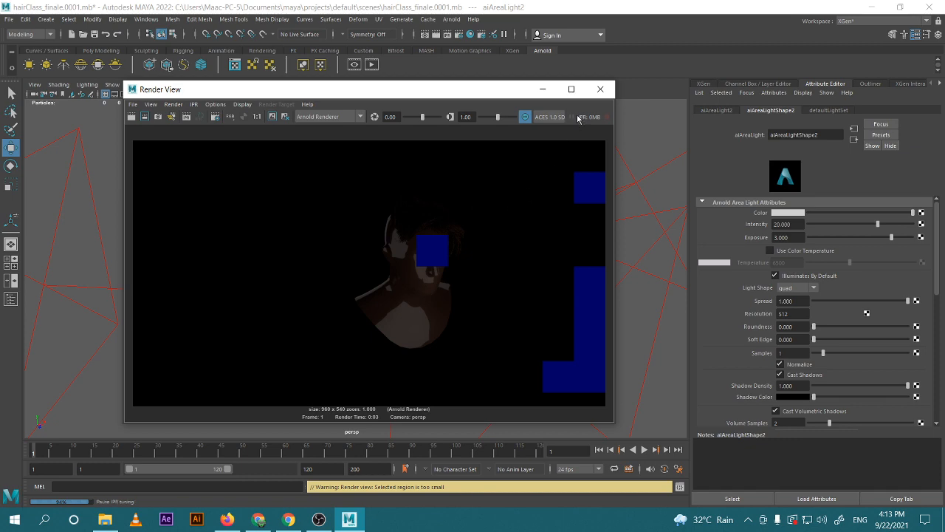
{"action": "left_click", "coordinate": [600, 89]}
{"action": "left_click", "coordinate": [536, 239]}
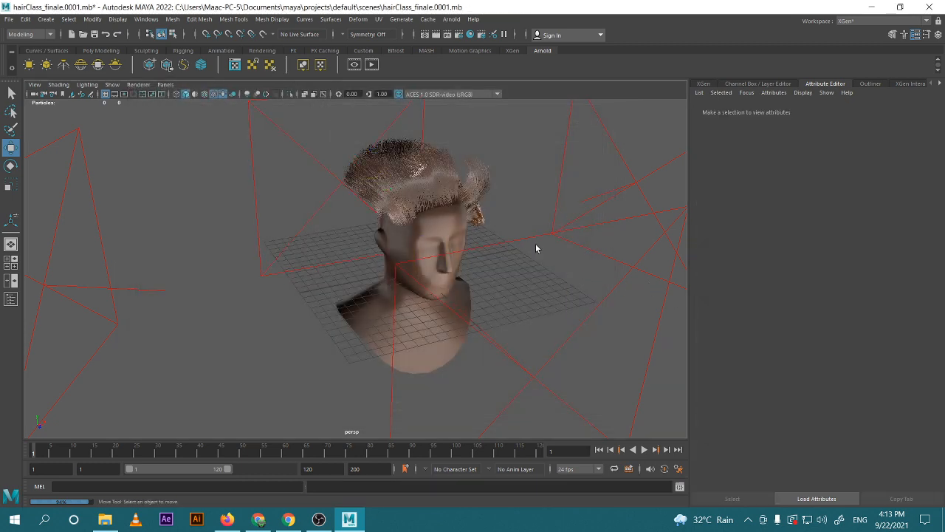
Select the area light in front of the head and set its exposure to 8
{"action": "left_click", "coordinate": [602, 257]}
{"action": "left_click_drag", "start_coordinate": [494, 235], "coordinate": [454, 342], "text": "alt"}
{"action": "scroll", "coordinate": [445, 297], "scroll_direction": "down", "scroll_amount": 5}
{"action": "mouse_move", "coordinate": [445, 297]}
{"action": "left_mouse_down", "text": "alt"}
{"action": "mouse_move", "coordinate": [342, 312]}
{"action": "mouse_move", "coordinate": [454, 305]}
{"action": "left_mouse_up", "text": "alt"}
{"action": "left_click", "coordinate": [270, 297]}
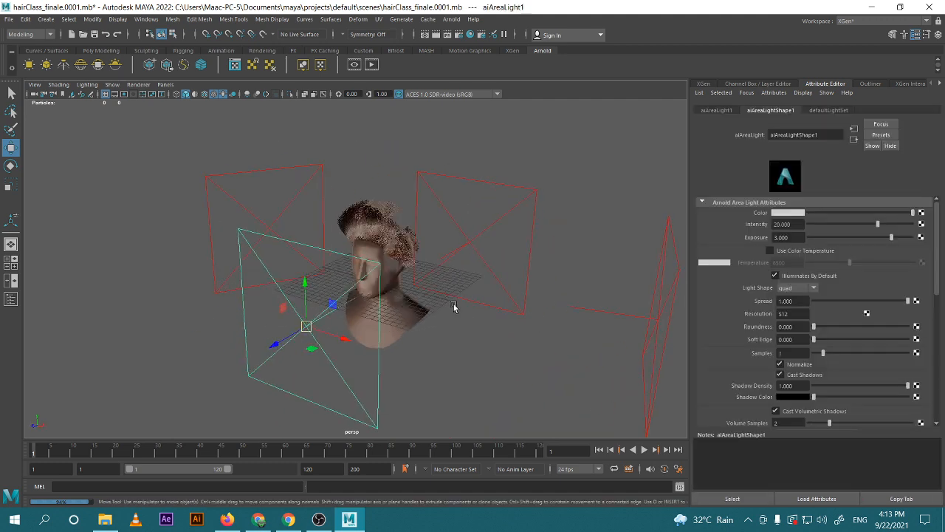
{"action": "left_click", "coordinate": [797, 238]}
{"action": "type", "text": "8"}
{"action": "key", "text": "Return"}
Set the exposure of the area light behind the head to 8 and clear the selection
{"action": "left_click", "coordinate": [542, 223]}
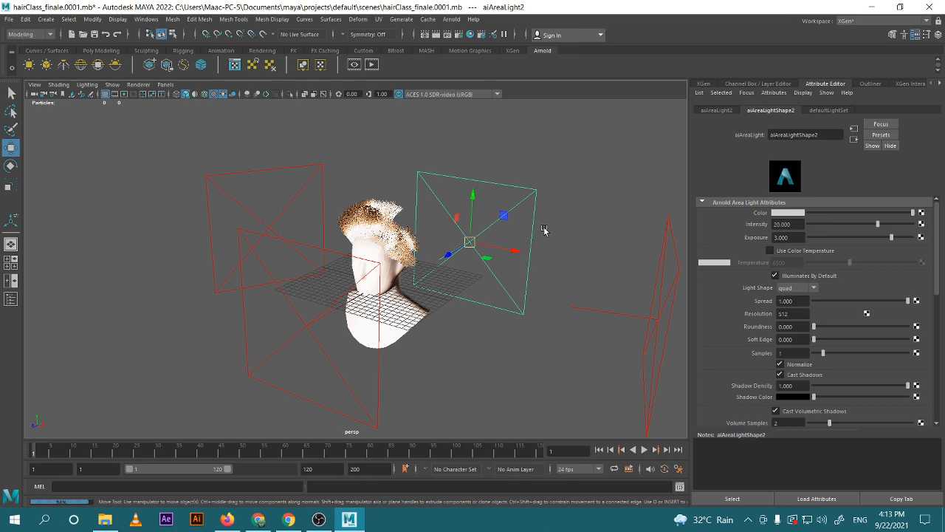
{"action": "left_click", "coordinate": [802, 238]}
{"action": "type", "text": "8"}
{"action": "key", "text": "Return"}
{"action": "left_click", "coordinate": [531, 318]}
Render the head from a closer front view to check the brighter lighting, then close the render
{"action": "scroll", "coordinate": [444, 331], "scroll_direction": "up", "scroll_amount": 3}
{"action": "left_click_drag", "start_coordinate": [375, 332], "coordinate": [422, 325], "text": "alt"}
{"action": "scroll", "coordinate": [422, 325], "scroll_direction": "up", "scroll_amount": 3}
{"action": "left_click", "coordinate": [435, 35]}
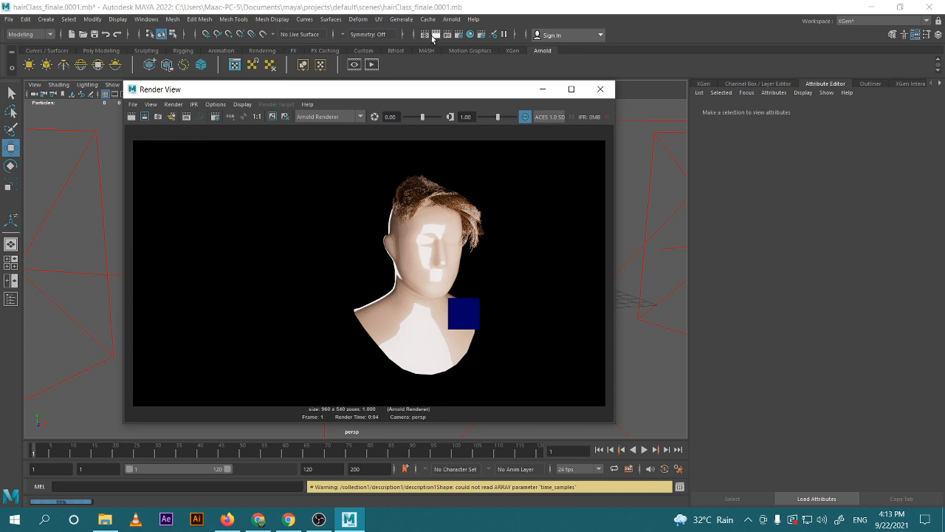
{"action": "left_click", "coordinate": [610, 90]}
Set the width of the XGen hair primitives to 0.09
{"action": "right_click_drag", "start_coordinate": [371, 234], "coordinate": [477, 267], "text": "alt"}
{"action": "middle_click_drag", "start_coordinate": [476, 268], "coordinate": [398, 271], "text": "alt"}
{"action": "left_click_drag", "start_coordinate": [398, 271], "coordinate": [383, 174], "text": "alt"}
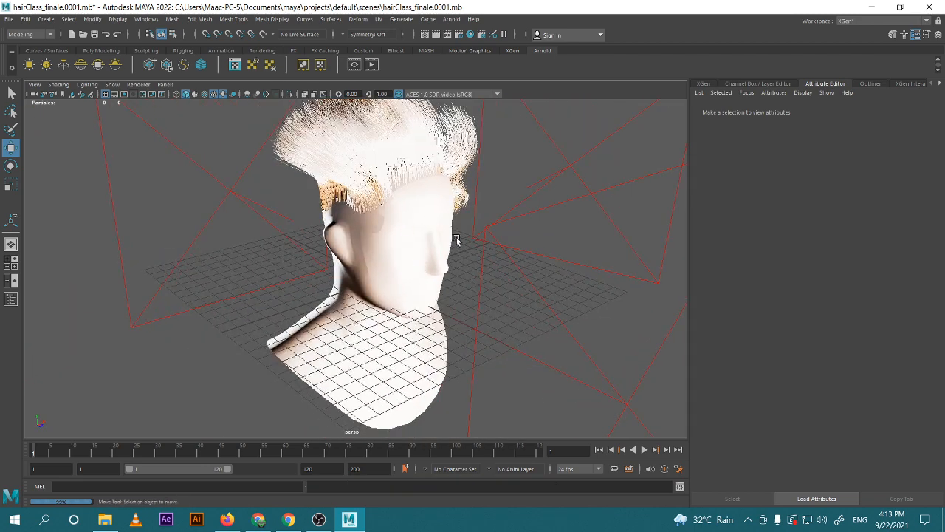
{"action": "left_click", "coordinate": [707, 83]}
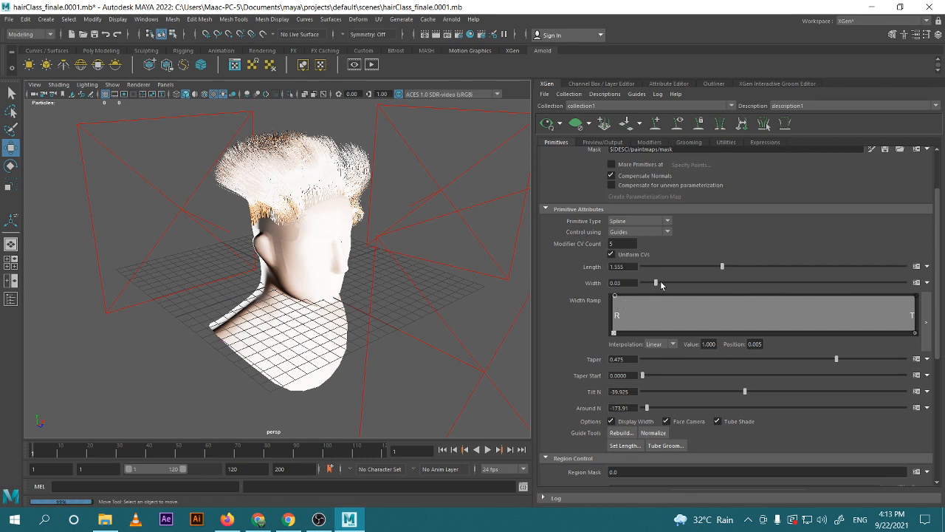
{"action": "left_click_drag", "start_coordinate": [656, 283], "coordinate": [687, 284]}
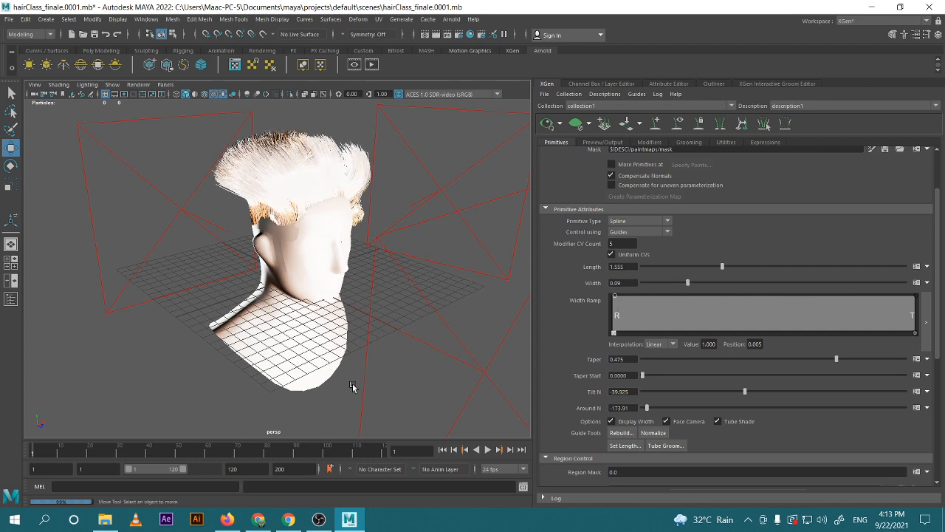
Select the side area light aiAreaLight4 and set its exposure to 8
{"action": "scroll", "coordinate": [356, 369], "scroll_direction": "down", "scroll_amount": 3}
{"action": "left_click_drag", "start_coordinate": [370, 307], "coordinate": [414, 298], "text": "alt"}
{"action": "scroll", "coordinate": [364, 321], "scroll_direction": "down", "scroll_amount": 6}
{"action": "left_click", "coordinate": [429, 304]}
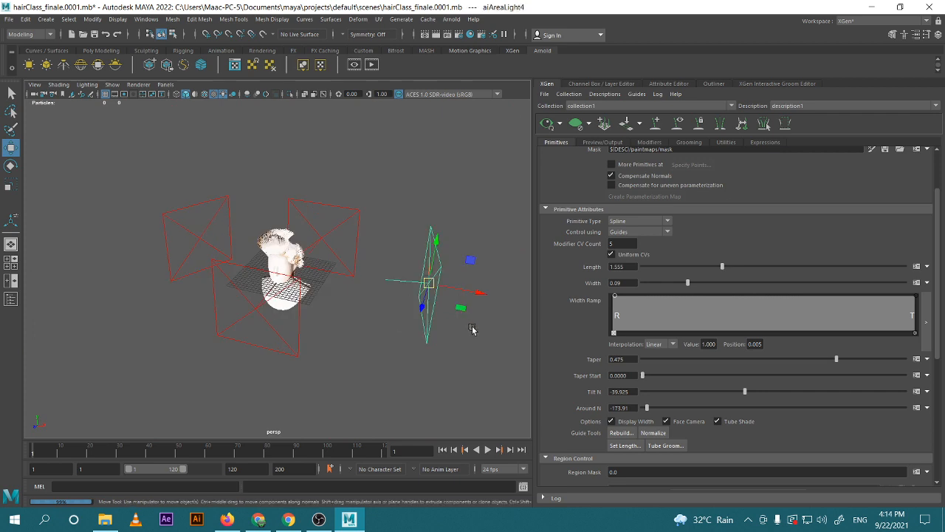
{"action": "left_click", "coordinate": [669, 83]}
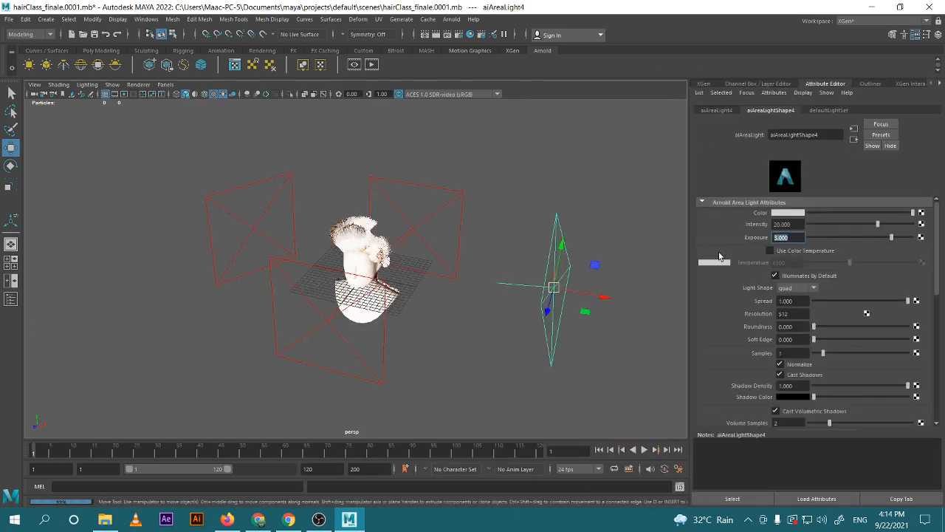
{"action": "key", "text": "Return"}
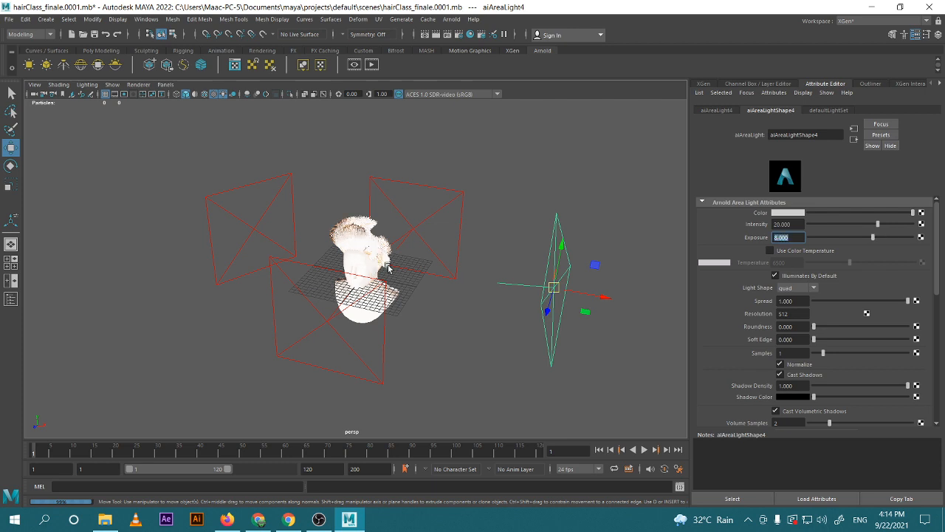
Select the opposite side area light, aiAreaLight3, and set its exposure to 8
{"action": "left_click", "coordinate": [240, 213]}
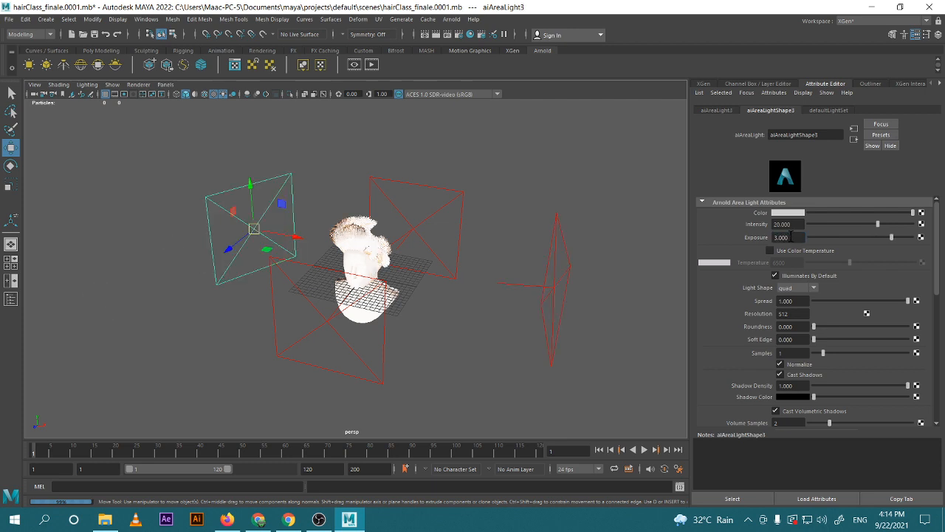
{"action": "left_click", "coordinate": [791, 237]}
{"action": "type", "text": "8"}
{"action": "key", "text": "Return"}
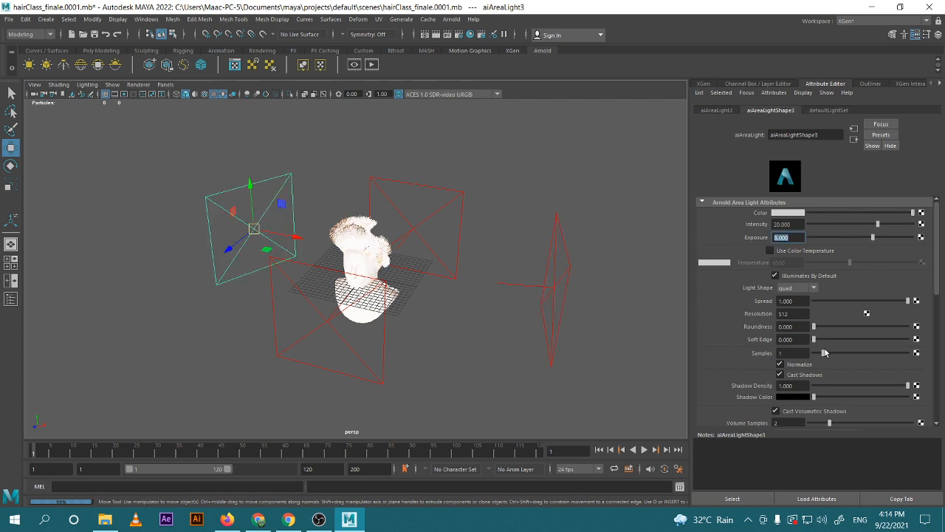
Look through the light filters available for the selected side area light without adding one
{"action": "scroll", "coordinate": [862, 343], "scroll_direction": "down", "scroll_amount": 10}
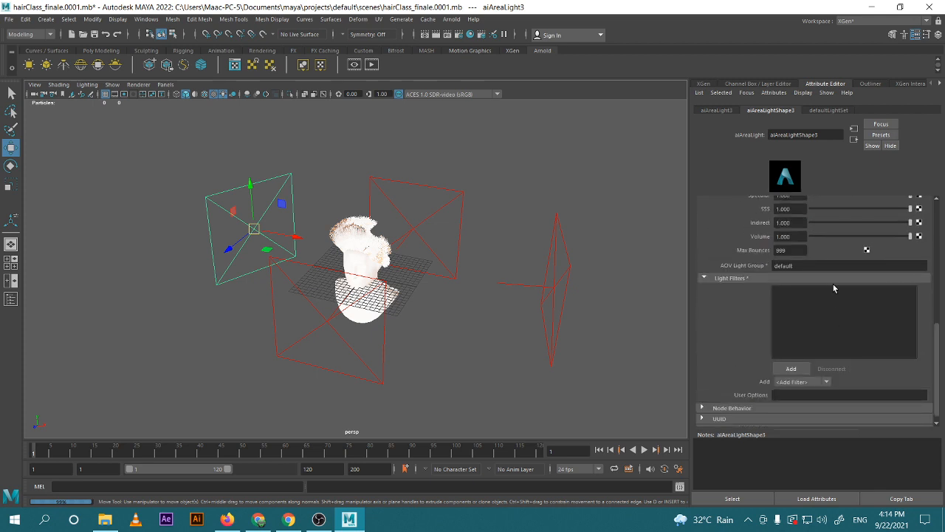
{"action": "left_click", "coordinate": [792, 367]}
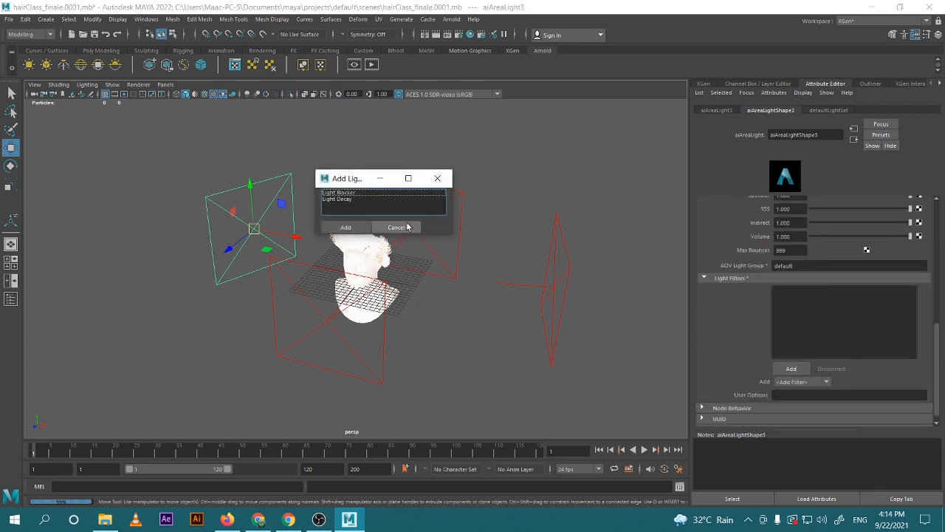
{"action": "left_click", "coordinate": [397, 227]}
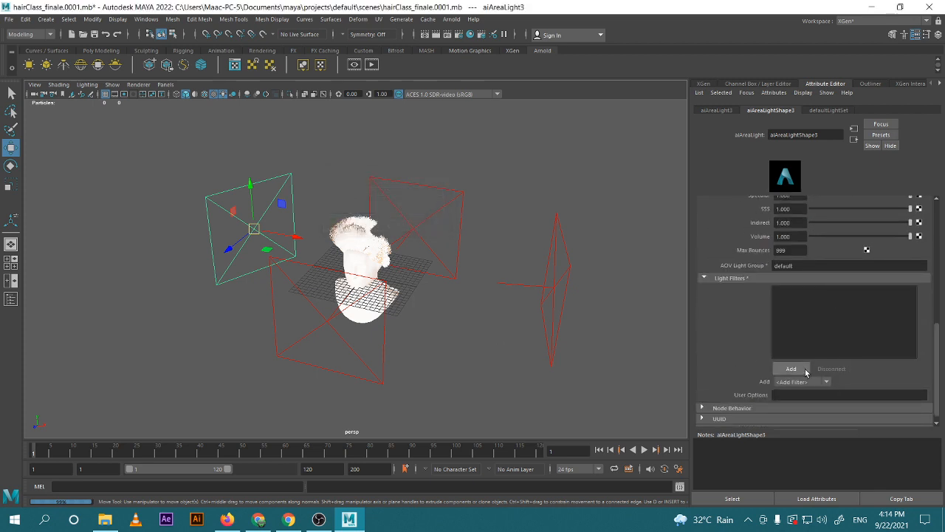
{"action": "left_click", "coordinate": [790, 369]}
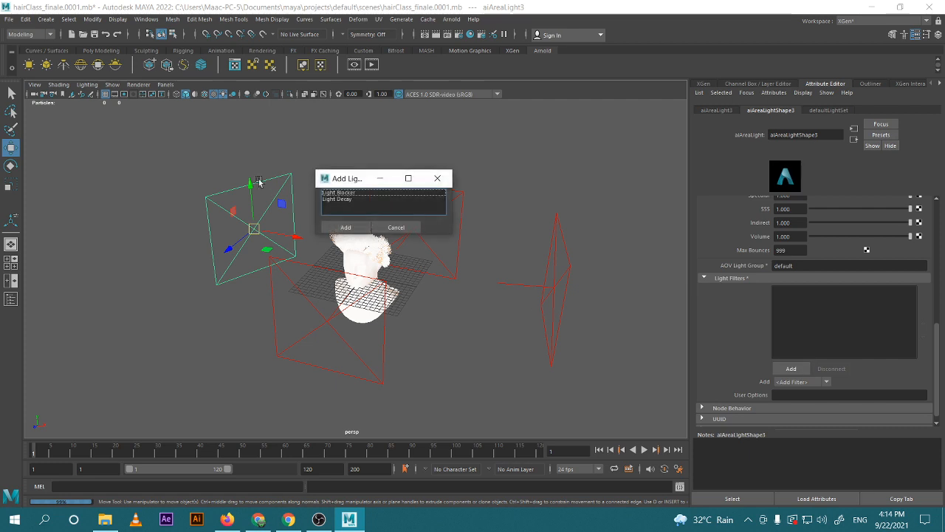
{"action": "left_click", "coordinate": [399, 228]}
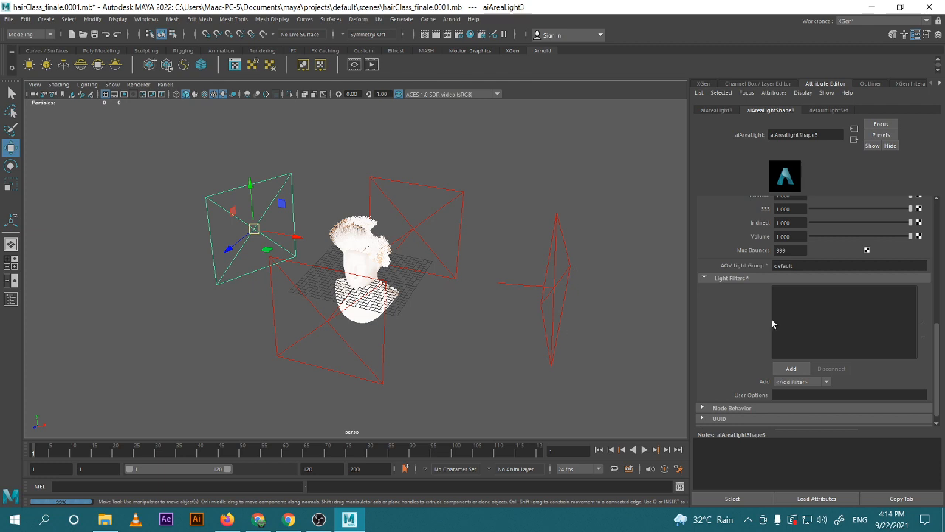
Examine the selected area light's AOV light group, visibility, shadow and light shape settings
{"action": "scroll", "coordinate": [774, 324], "scroll_direction": "up", "scroll_amount": 2}
{"action": "left_click", "coordinate": [833, 323]}
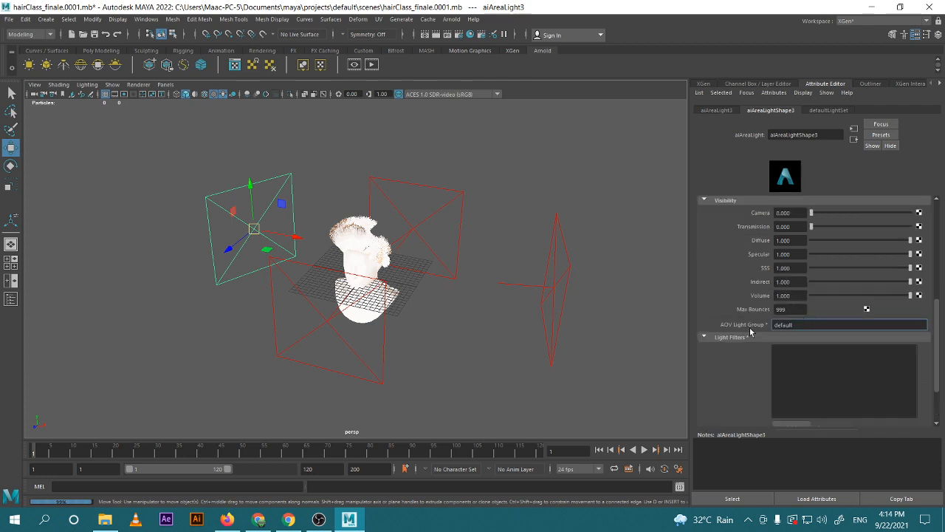
{"action": "scroll", "coordinate": [816, 329], "scroll_direction": "up", "scroll_amount": 5}
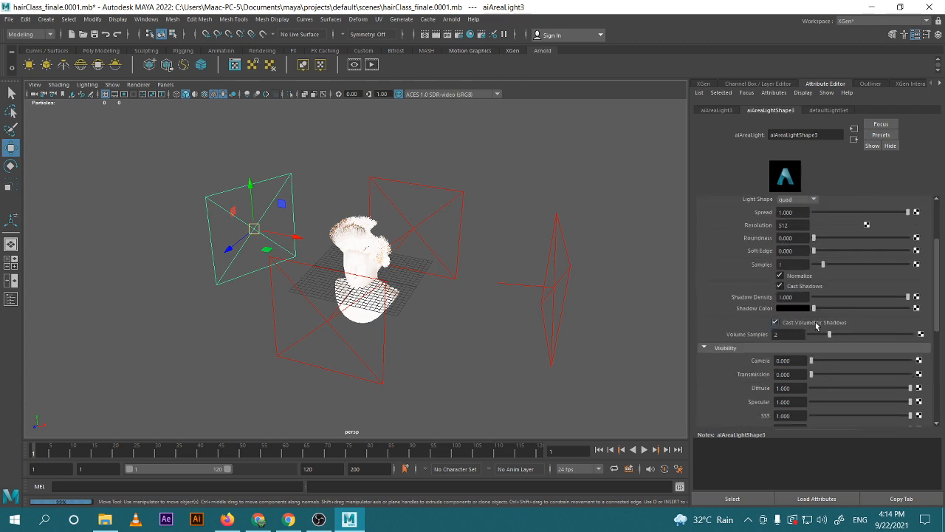
{"action": "scroll", "coordinate": [816, 327], "scroll_direction": "up", "scroll_amount": 2}
{"action": "scroll", "coordinate": [809, 323], "scroll_direction": "up", "scroll_amount": 1}
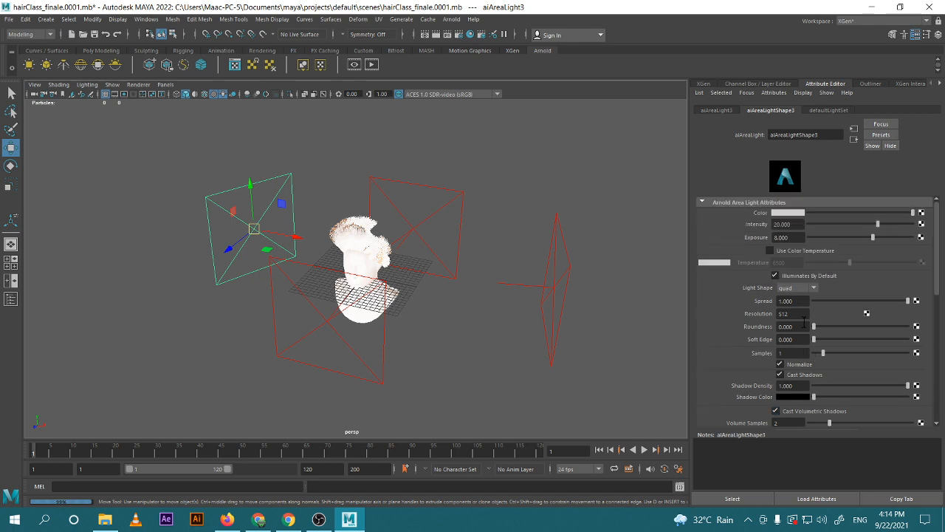
{"action": "left_click", "coordinate": [813, 288]}
{"action": "left_click", "coordinate": [822, 288]}
Examine the node behavior, UUID and extra attributes of the selected area light's shape node
{"action": "scroll", "coordinate": [857, 354], "scroll_direction": "down", "scroll_amount": 10}
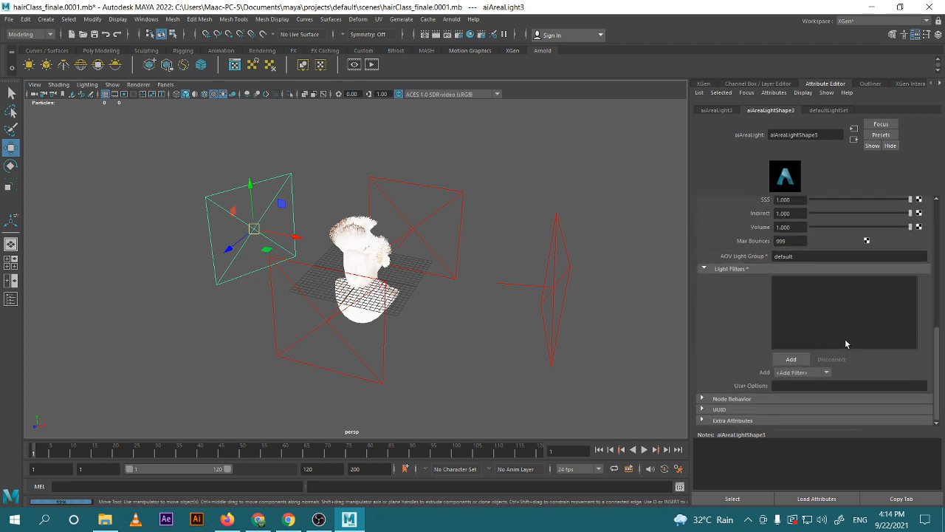
{"action": "left_click", "coordinate": [702, 398]}
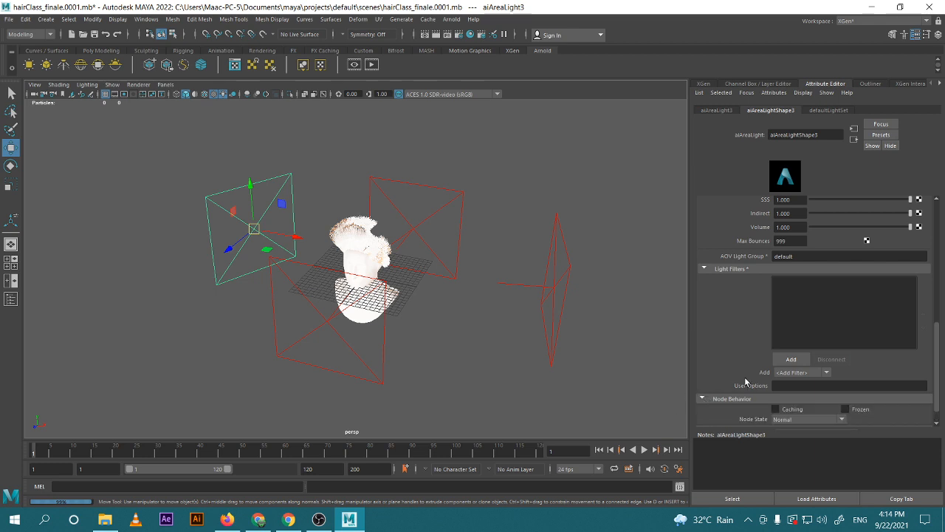
{"action": "scroll", "coordinate": [746, 381], "scroll_direction": "down", "scroll_amount": 1}
{"action": "left_click", "coordinate": [709, 379]}
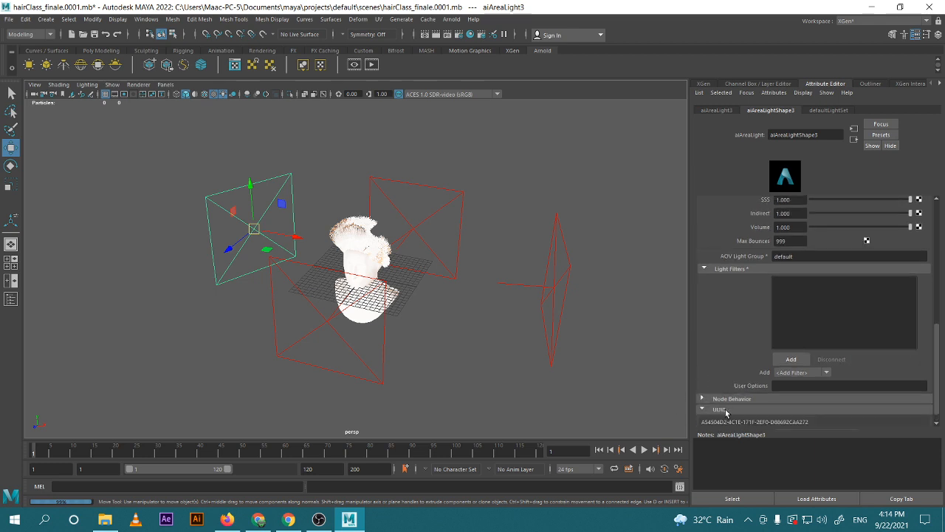
{"action": "left_click", "coordinate": [725, 396]}
{"action": "left_click", "coordinate": [720, 397]}
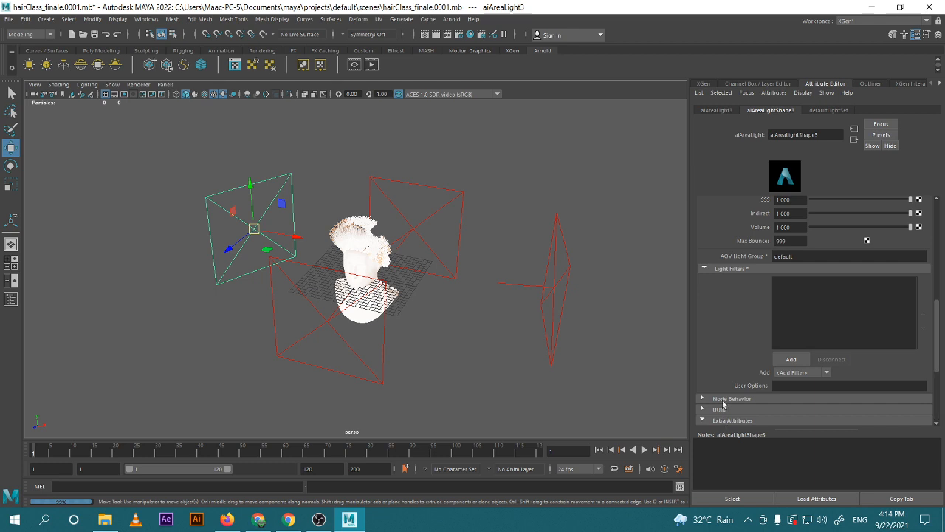
{"action": "left_click", "coordinate": [720, 421]}
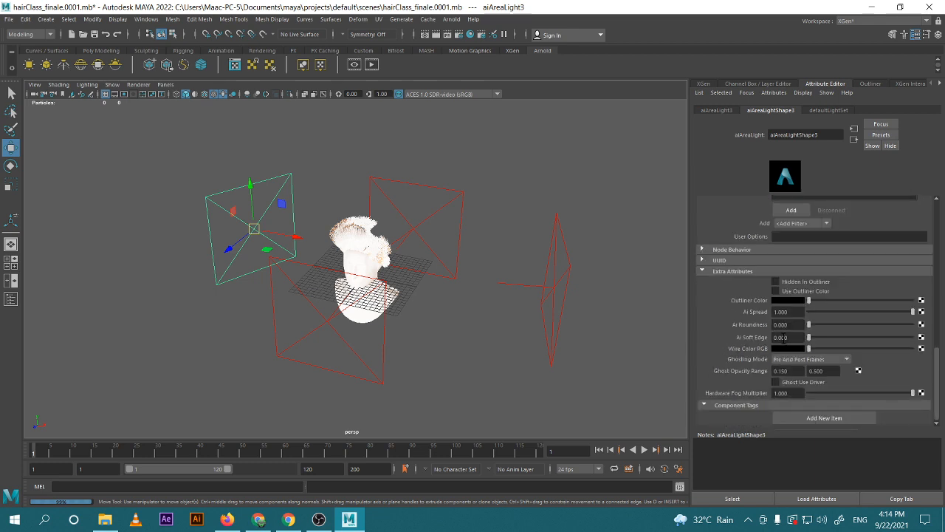
{"action": "scroll", "coordinate": [751, 309], "scroll_direction": "up", "scroll_amount": 3}
{"action": "scroll", "coordinate": [751, 309], "scroll_direction": "up", "scroll_amount": 5}
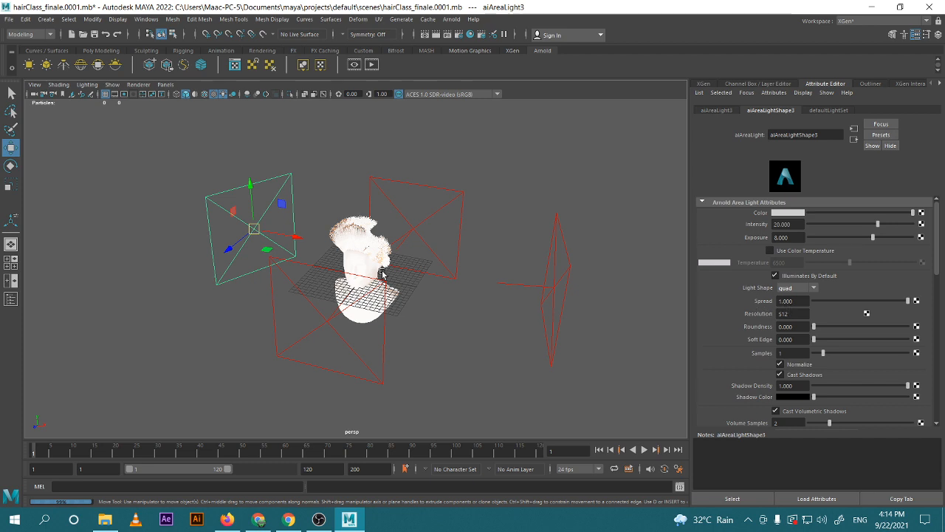
{"action": "scroll", "coordinate": [369, 274], "scroll_direction": "up", "scroll_amount": 4}
{"action": "scroll", "coordinate": [373, 272], "scroll_direction": "up", "scroll_amount": 1}
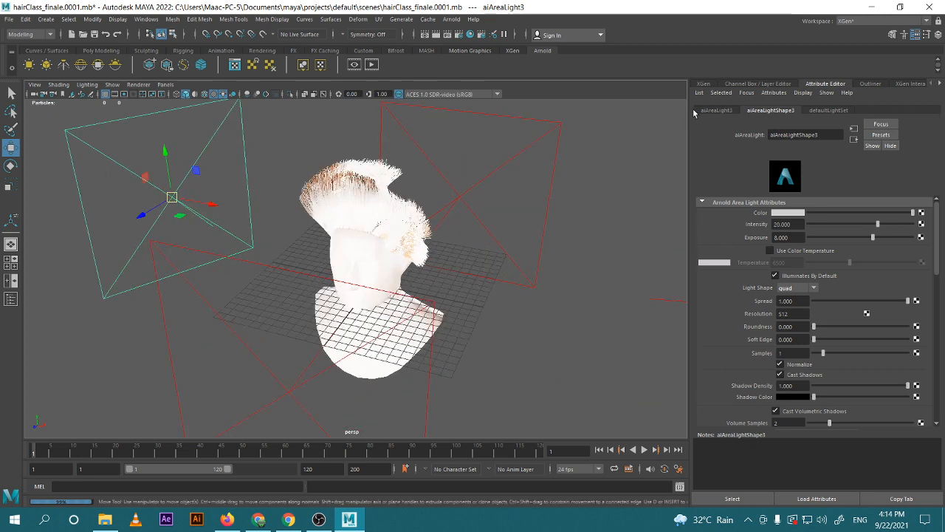
Examine the transform and pivot attributes of the selected side area light
{"action": "left_click", "coordinate": [717, 110]}
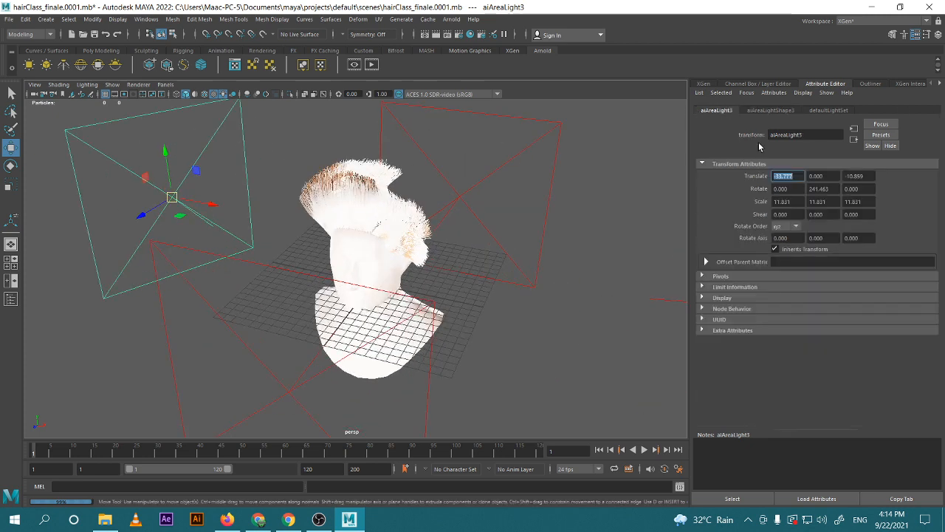
{"action": "left_click", "coordinate": [707, 277]}
{"action": "left_click", "coordinate": [707, 278]}
Add an aiVolume override attribute to defaultLightSet from the Arnold override list
{"action": "left_click", "coordinate": [844, 112]}
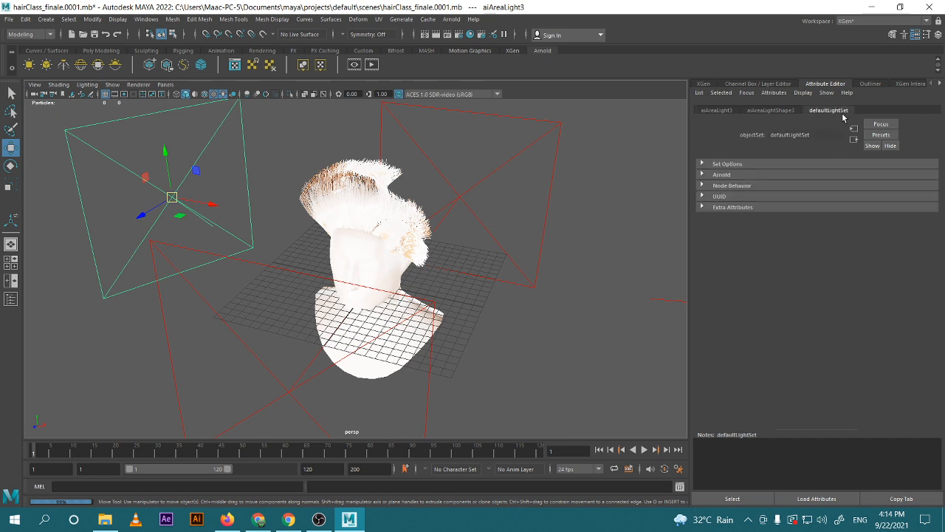
{"action": "left_click", "coordinate": [722, 175]}
{"action": "left_click", "coordinate": [788, 200]}
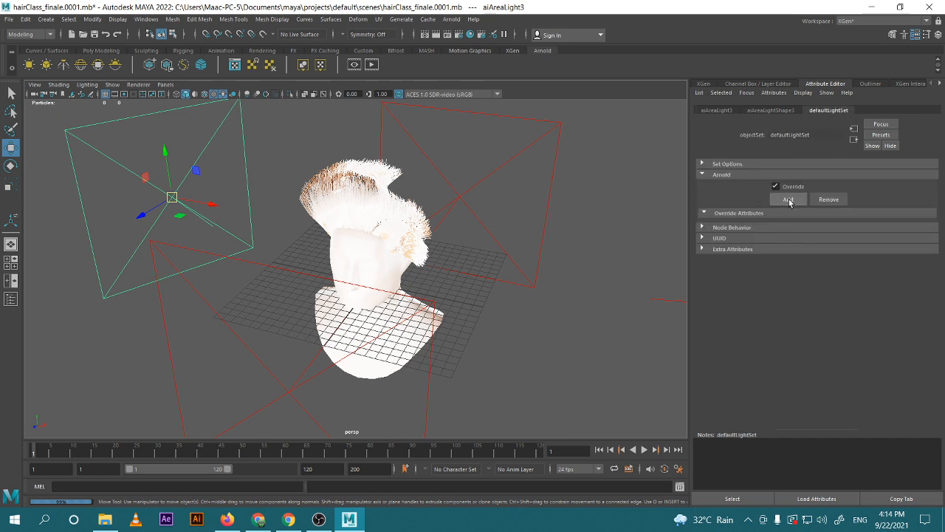
{"action": "left_click", "coordinate": [354, 226]}
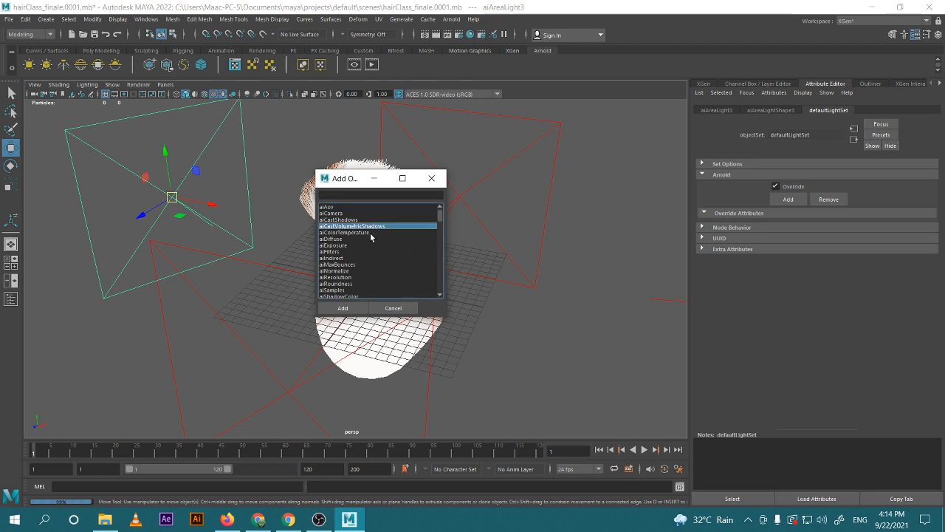
{"action": "left_click", "coordinate": [345, 233]}
{"action": "scroll", "coordinate": [377, 250], "scroll_direction": "down", "scroll_amount": 1}
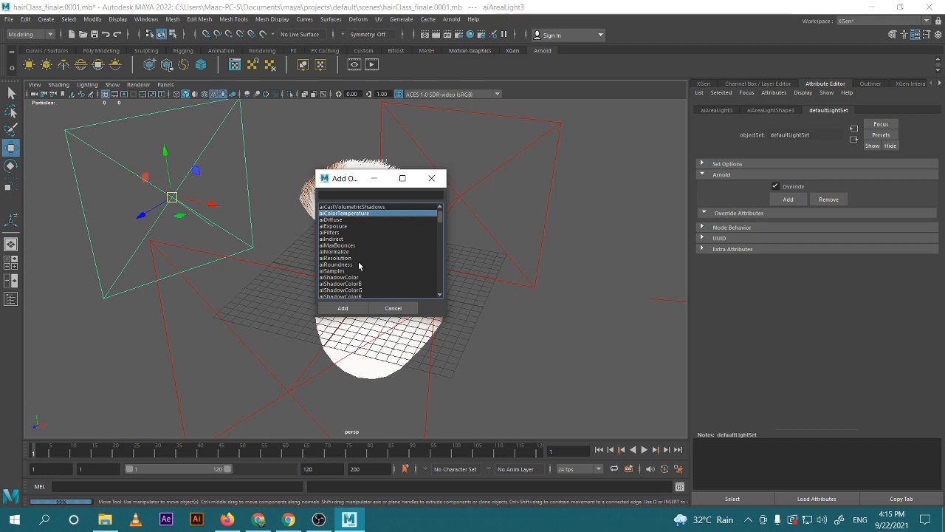
{"action": "left_click", "coordinate": [372, 208]}
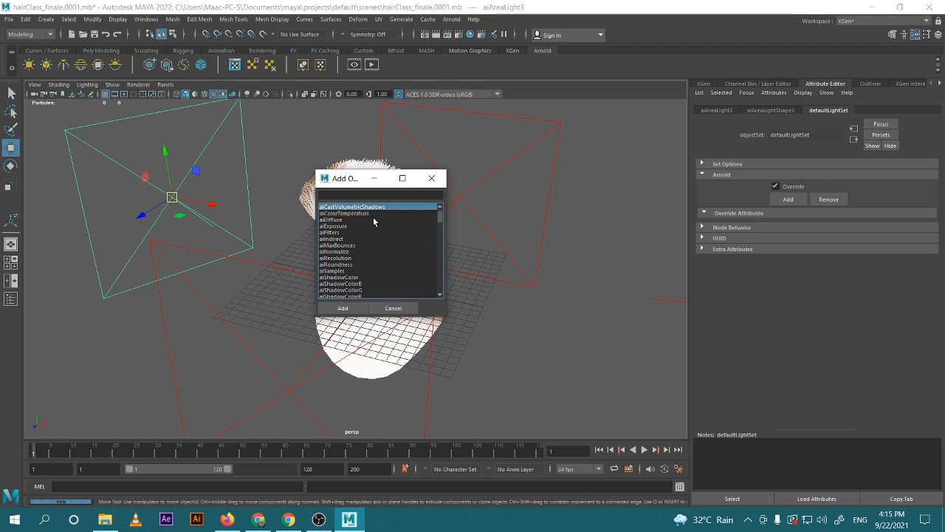
{"action": "scroll", "coordinate": [375, 219], "scroll_direction": "up", "scroll_amount": 1}
{"action": "scroll", "coordinate": [387, 256], "scroll_direction": "down", "scroll_amount": 5}
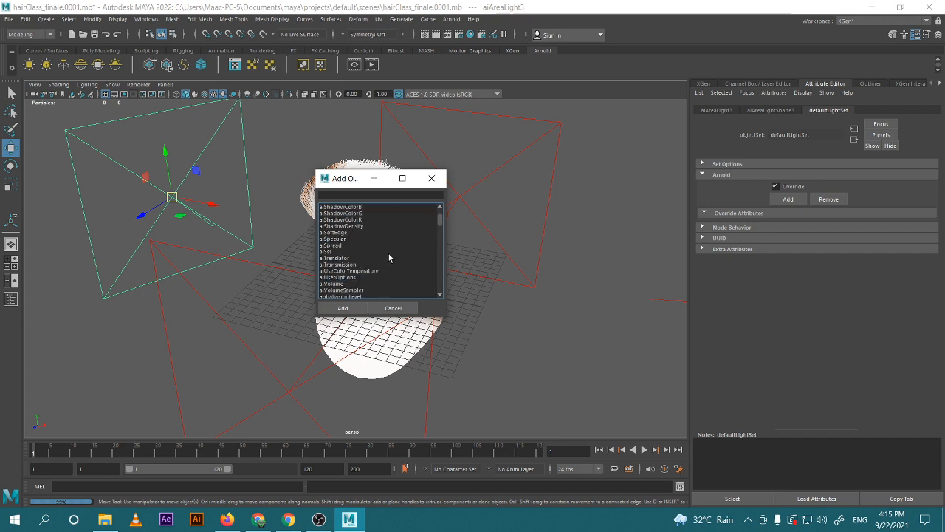
{"action": "scroll", "coordinate": [389, 258], "scroll_direction": "down", "scroll_amount": 1}
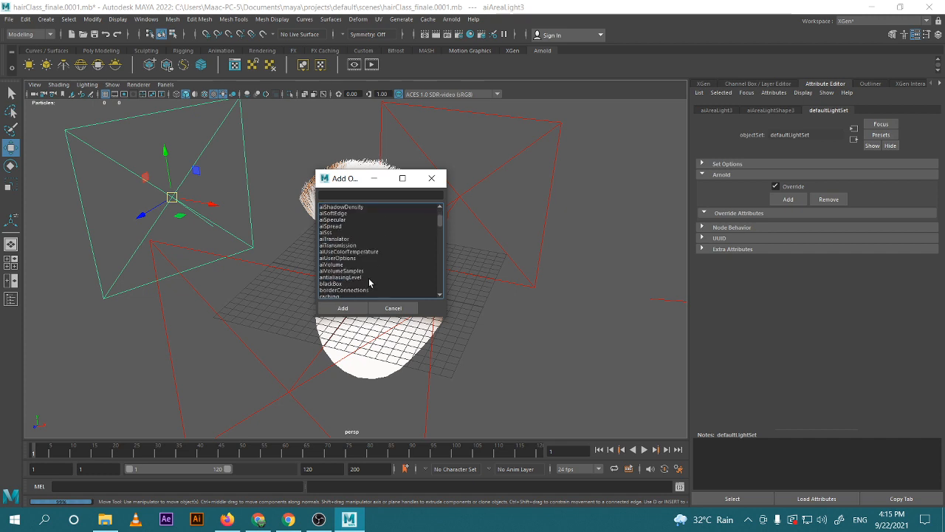
{"action": "left_click", "coordinate": [358, 271]}
{"action": "left_click", "coordinate": [332, 264]}
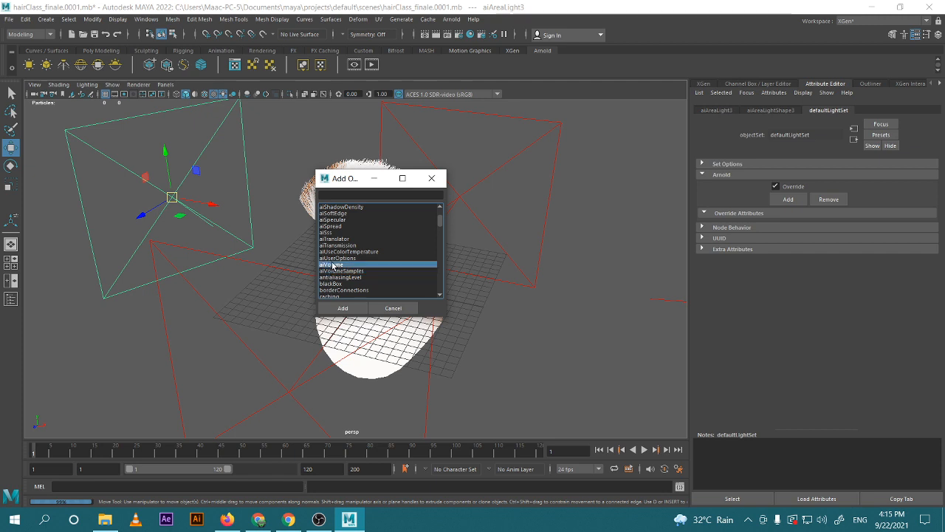
{"action": "left_click", "coordinate": [344, 309]}
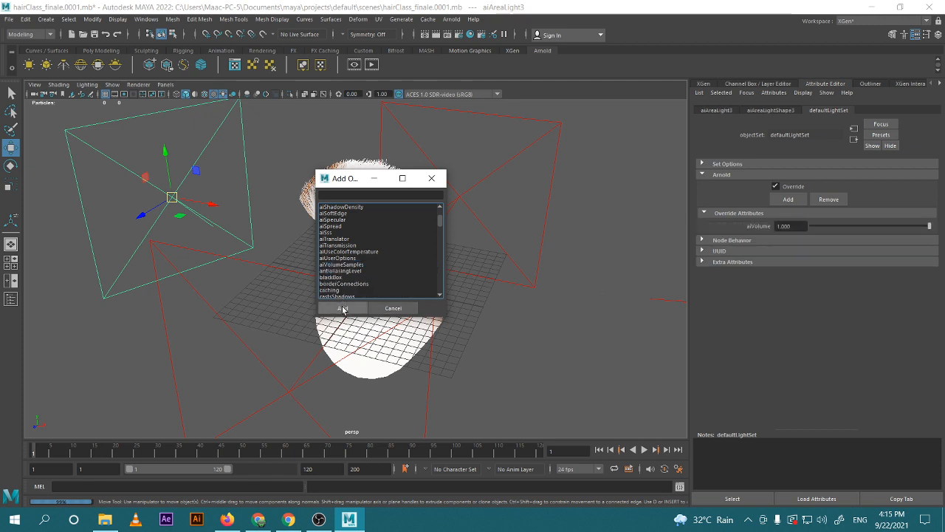
Look through the remaining Arnold override attributes and add aiCastVolumetricShadows to defaultLightSet, closing the override list
{"action": "scroll", "coordinate": [395, 247], "scroll_direction": "up", "scroll_amount": 5}
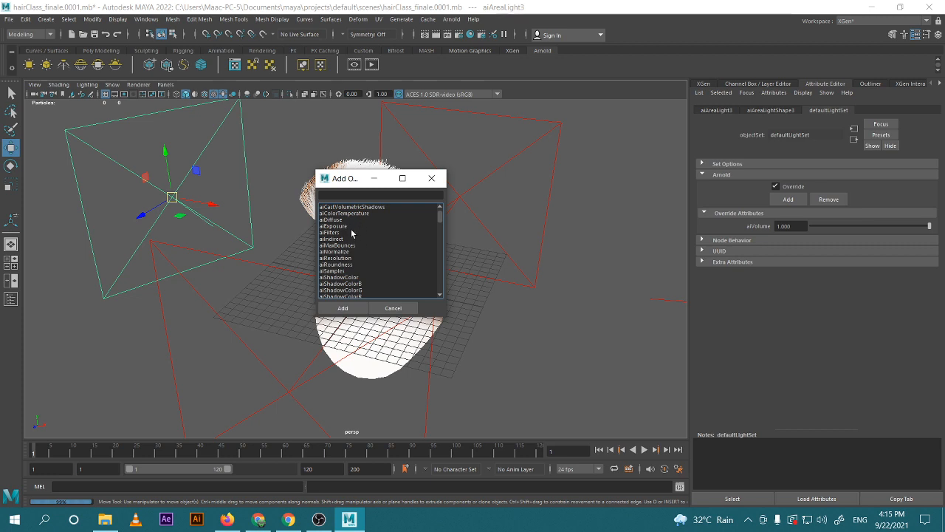
{"action": "scroll", "coordinate": [365, 271], "scroll_direction": "down", "scroll_amount": 10}
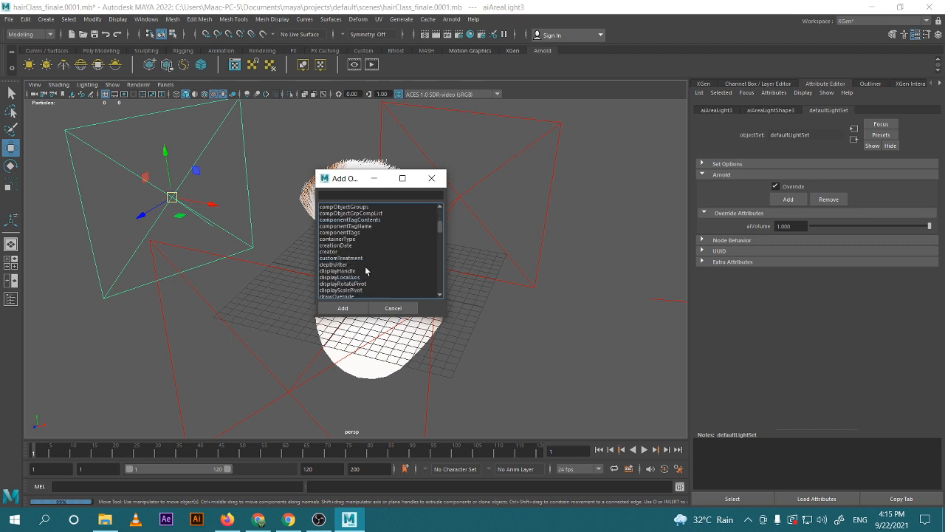
{"action": "scroll", "coordinate": [365, 271], "scroll_direction": "up", "scroll_amount": 2}
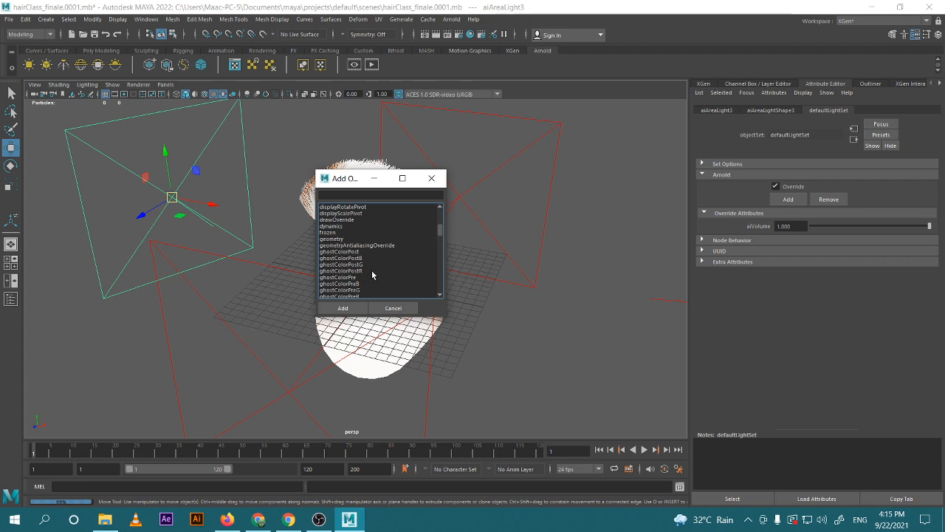
{"action": "scroll", "coordinate": [373, 274], "scroll_direction": "up", "scroll_amount": 2}
{"action": "scroll", "coordinate": [372, 274], "scroll_direction": "up", "scroll_amount": 6}
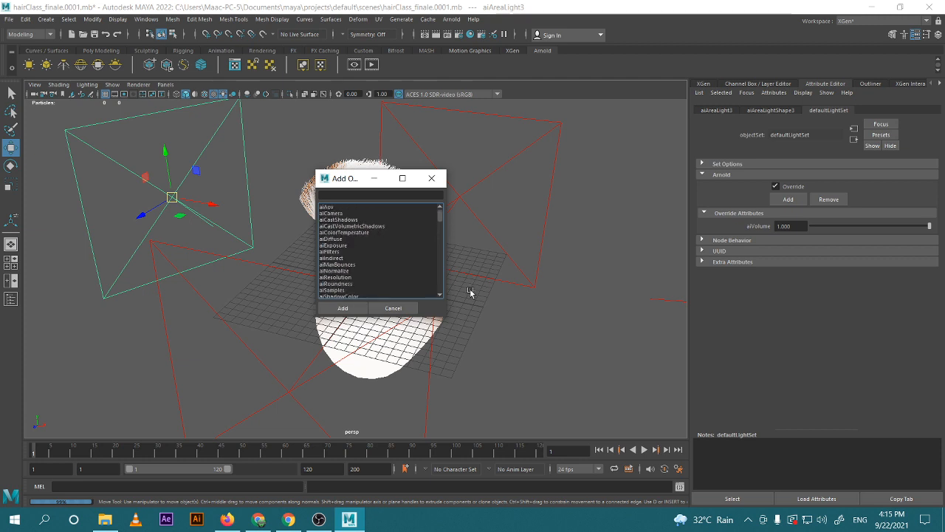
{"action": "left_click", "coordinate": [363, 227]}
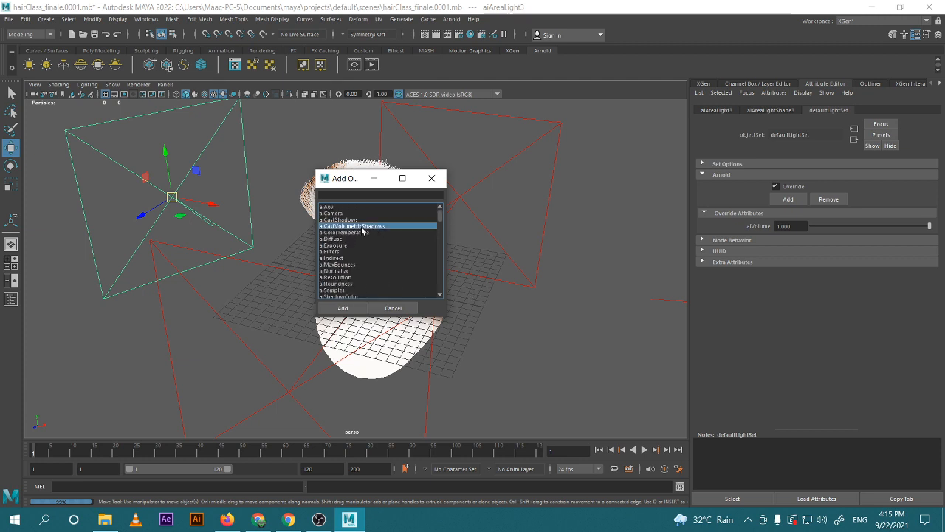
{"action": "left_click", "coordinate": [344, 309]}
{"action": "left_click", "coordinate": [390, 308]}
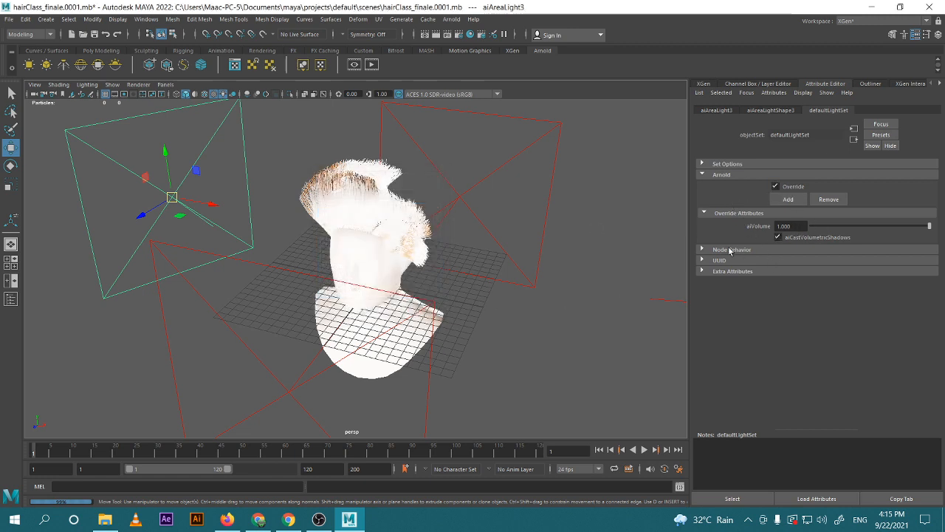
Test-render the head from the current view and again from a closer view of the face and hair
{"action": "left_click", "coordinate": [436, 33]}
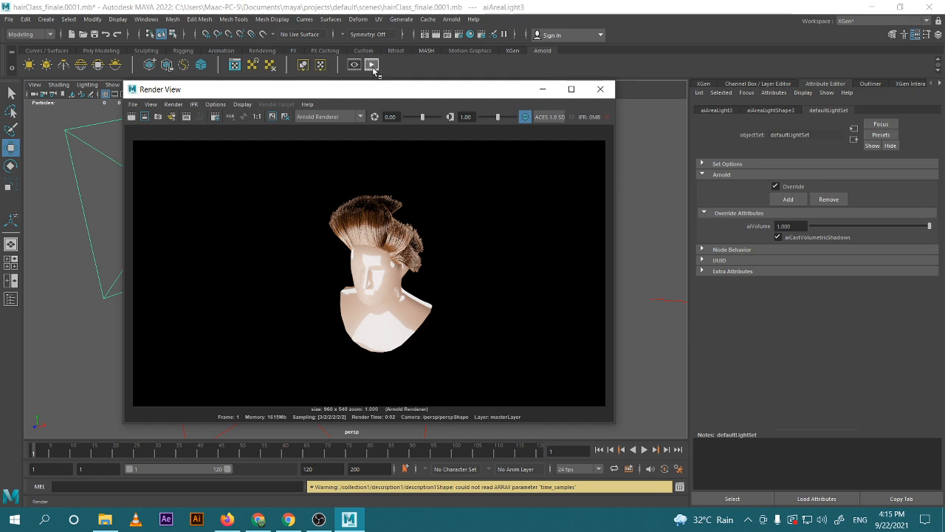
{"action": "left_click", "coordinate": [600, 88]}
{"action": "scroll", "coordinate": [411, 247], "scroll_direction": "up", "scroll_amount": 4}
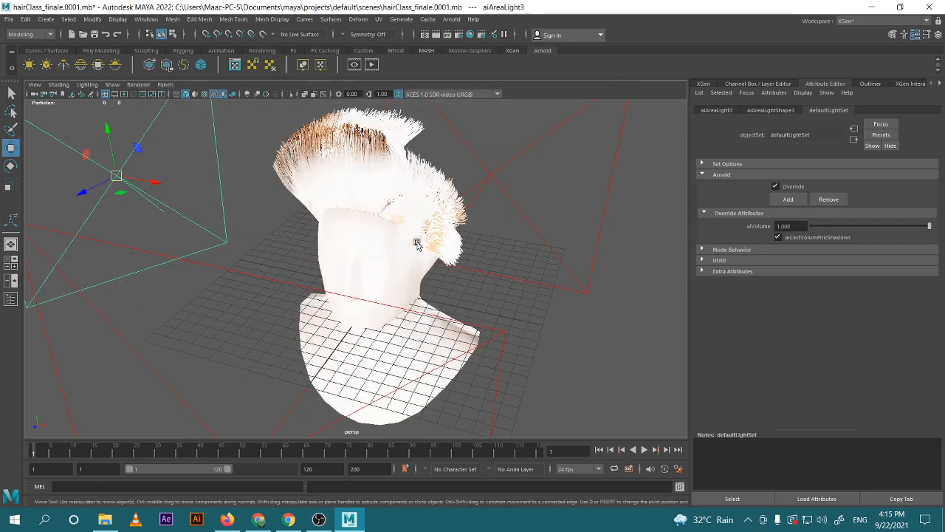
{"action": "left_click_drag", "start_coordinate": [410, 248], "coordinate": [395, 281], "text": "alt"}
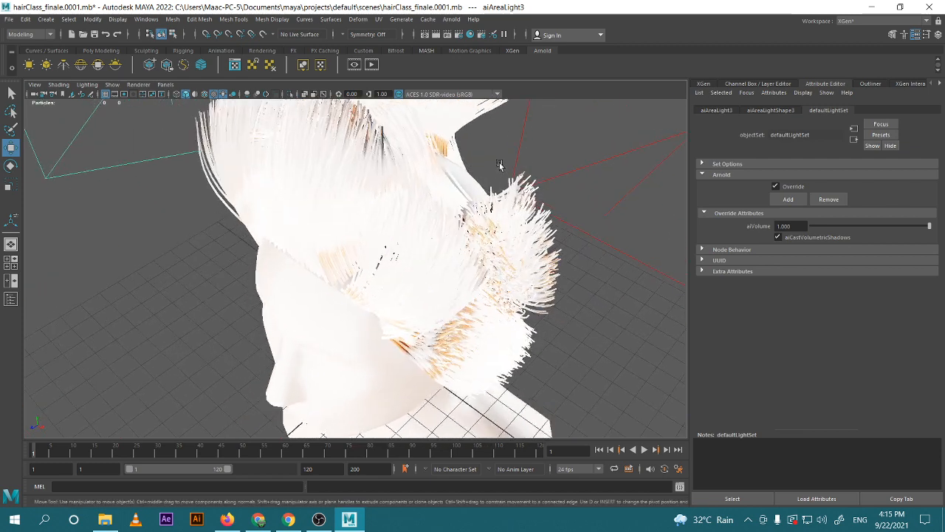
{"action": "left_click", "coordinate": [499, 163]}
{"action": "left_click_drag", "start_coordinate": [405, 222], "coordinate": [441, 118], "text": "alt"}
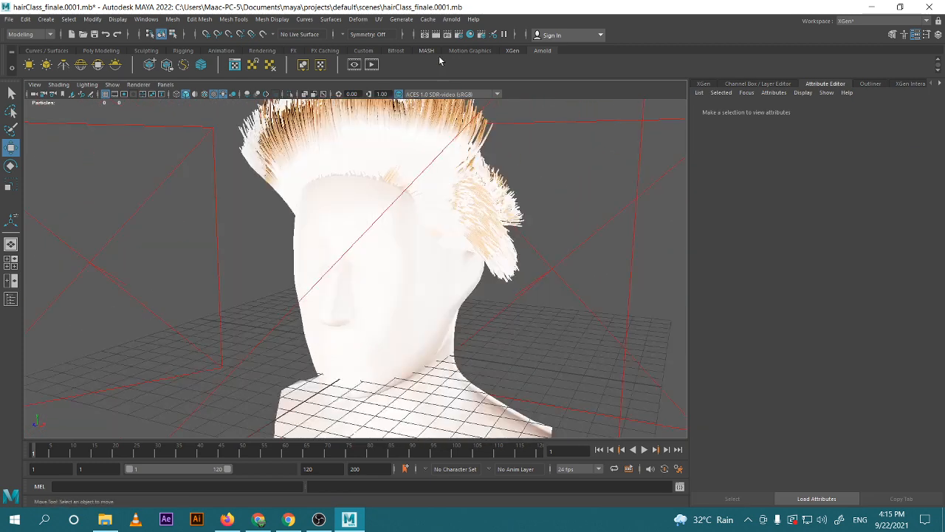
{"action": "middle_click_drag", "start_coordinate": [481, 147], "coordinate": [470, 204], "text": "alt"}
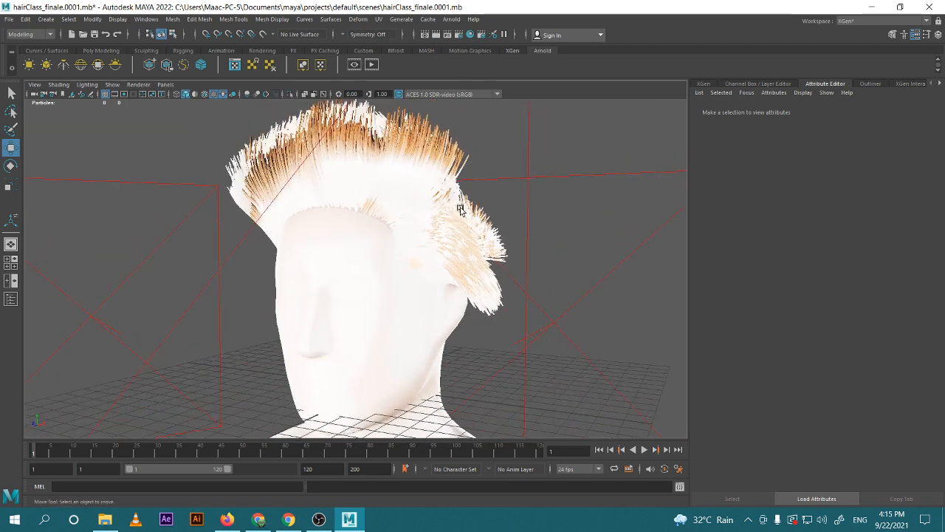
{"action": "left_click", "coordinate": [438, 37]}
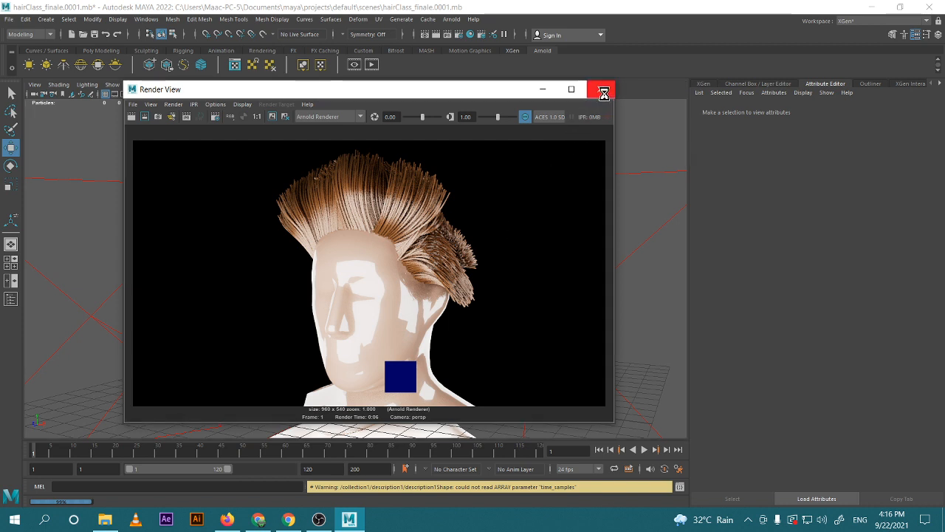
{"action": "left_click", "coordinate": [603, 92]}
Set the XGen hair's length to 0.655, width to 0.05, taper to 0.94, taper start to 0.08, Tilt N to -116.39 and Around N to -138.045
{"action": "left_click", "coordinate": [707, 83]}
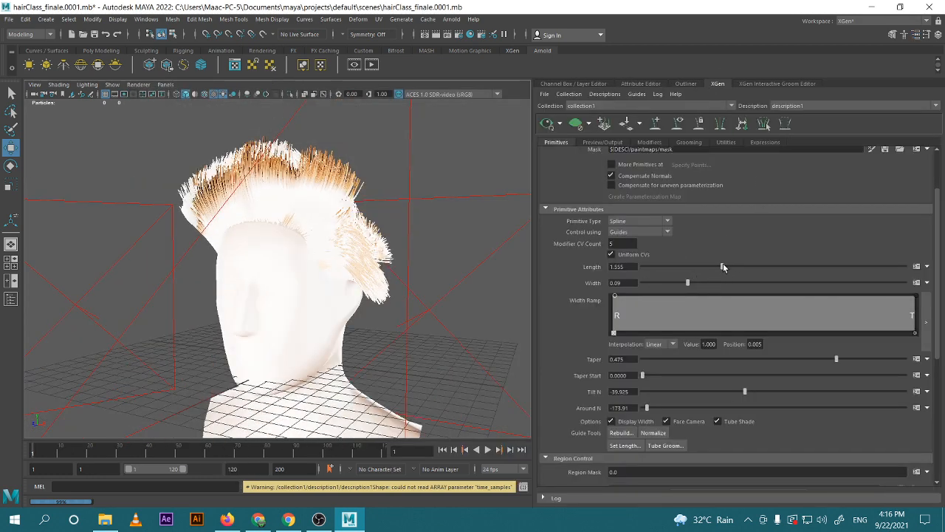
{"action": "left_click_drag", "start_coordinate": [723, 267], "coordinate": [666, 288]}
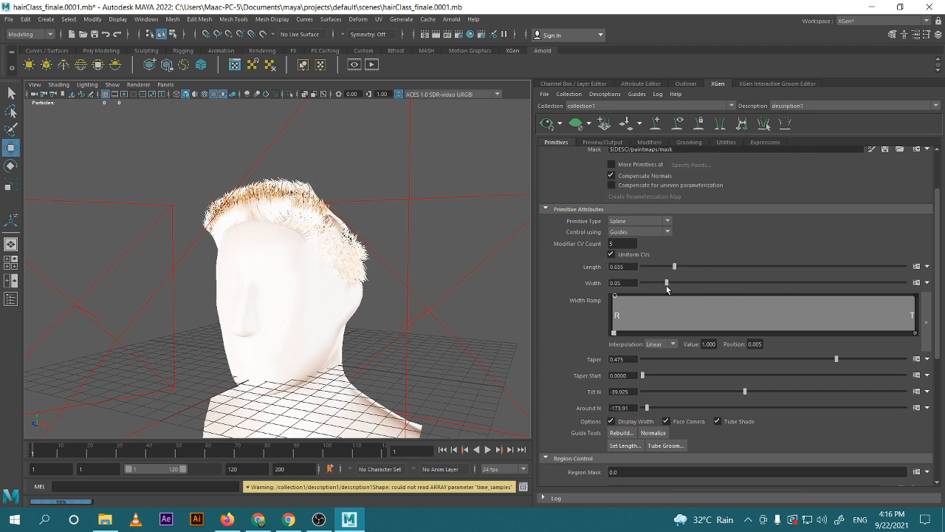
{"action": "left_click_drag", "start_coordinate": [836, 363], "coordinate": [897, 362]}
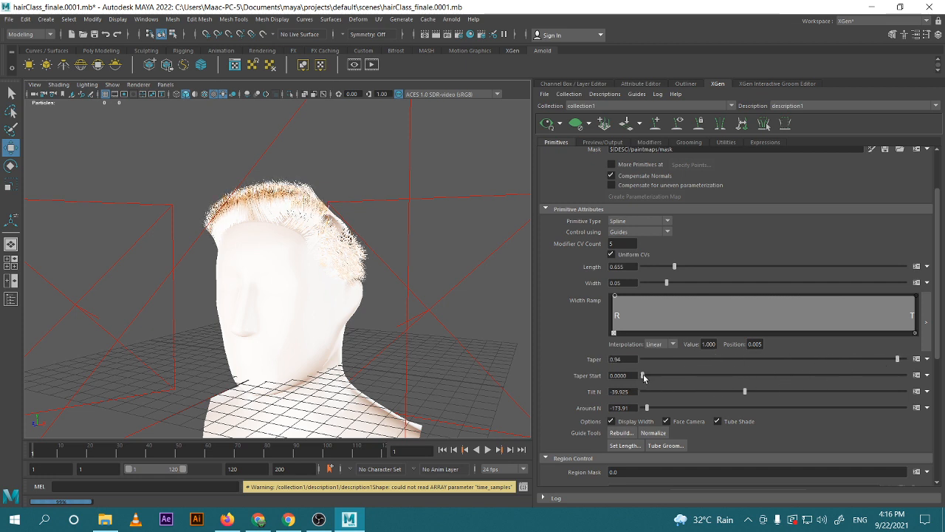
{"action": "mouse_move", "coordinate": [644, 377]}
{"action": "left_mouse_down"}
{"action": "mouse_move", "coordinate": [698, 377]}
{"action": "mouse_move", "coordinate": [659, 376]}
{"action": "left_mouse_up"}
{"action": "left_click_drag", "start_coordinate": [743, 397], "coordinate": [689, 384]}
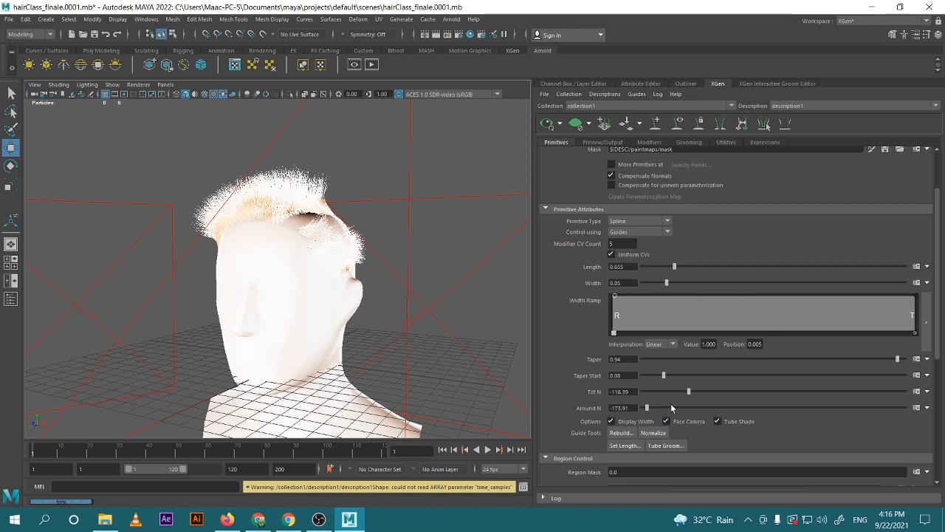
{"action": "left_click_drag", "start_coordinate": [647, 411], "coordinate": [673, 409]}
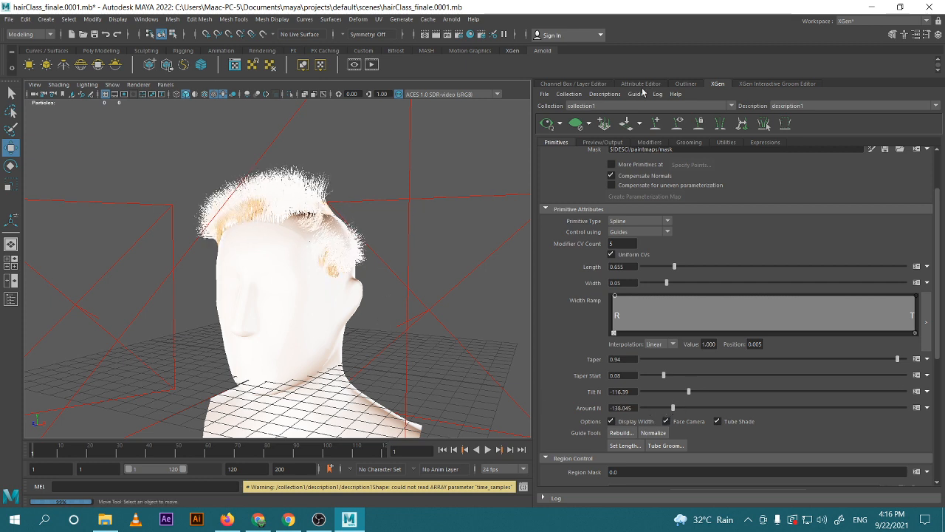
Render the restyled hair and inspect the head from its opposite side
{"action": "left_click", "coordinate": [437, 36]}
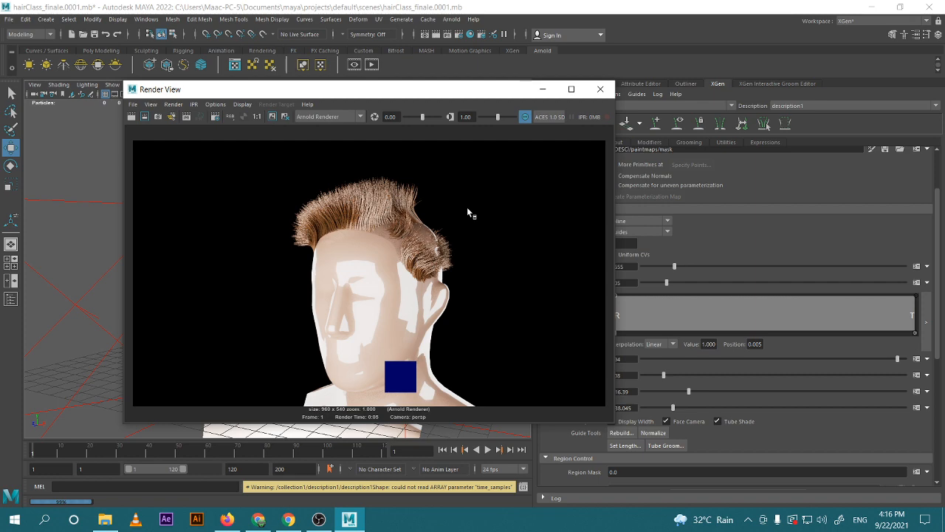
{"action": "left_click", "coordinate": [601, 89]}
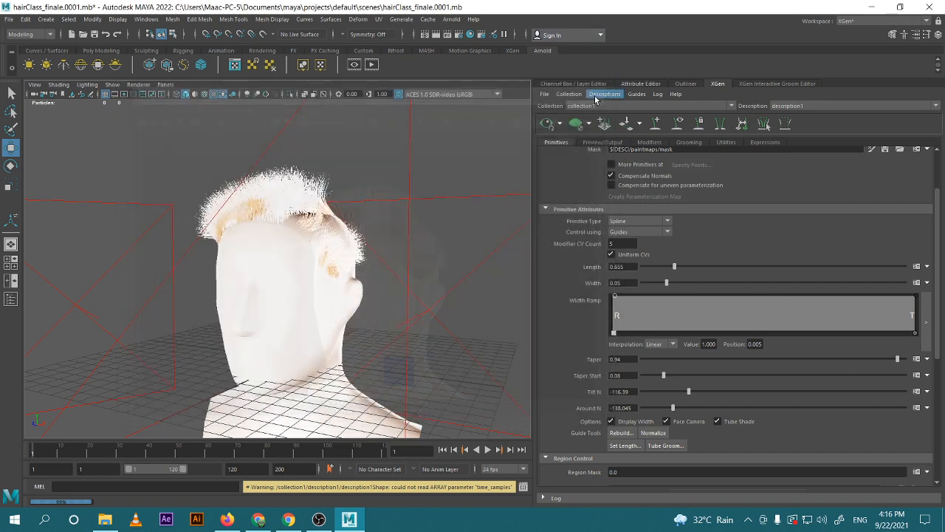
{"action": "left_click_drag", "start_coordinate": [431, 165], "coordinate": [403, 246], "text": "alt"}
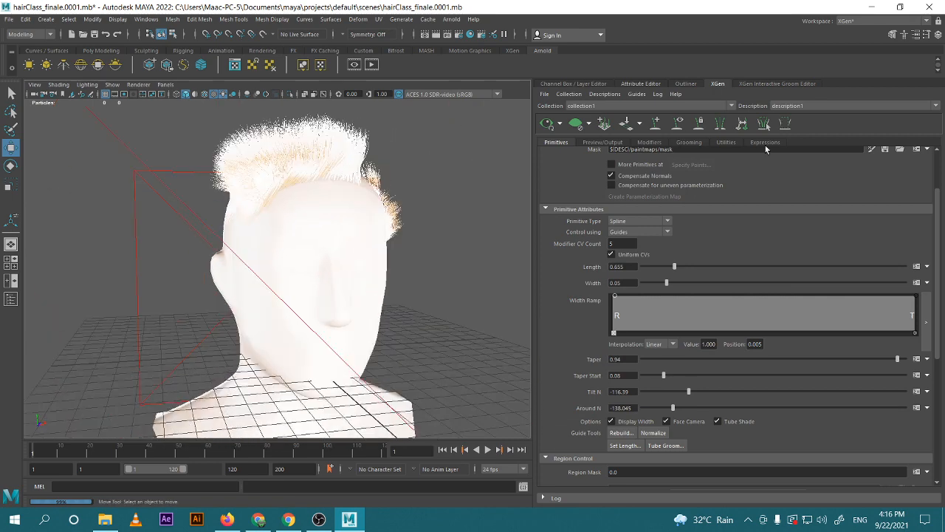
{"action": "scroll", "coordinate": [754, 196], "scroll_direction": "down", "scroll_amount": 5}
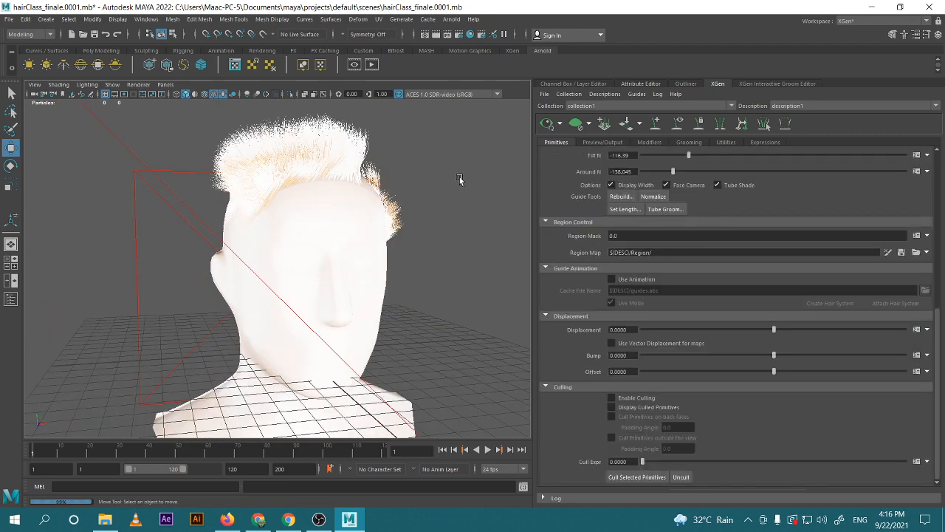
{"action": "left_click", "coordinate": [584, 83]}
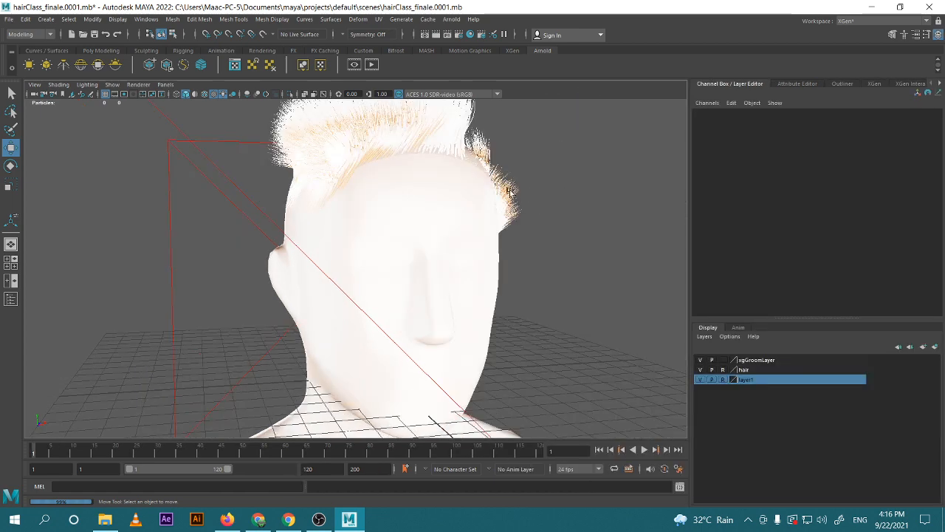
{"action": "scroll", "coordinate": [584, 178], "scroll_direction": "down", "scroll_amount": 4}
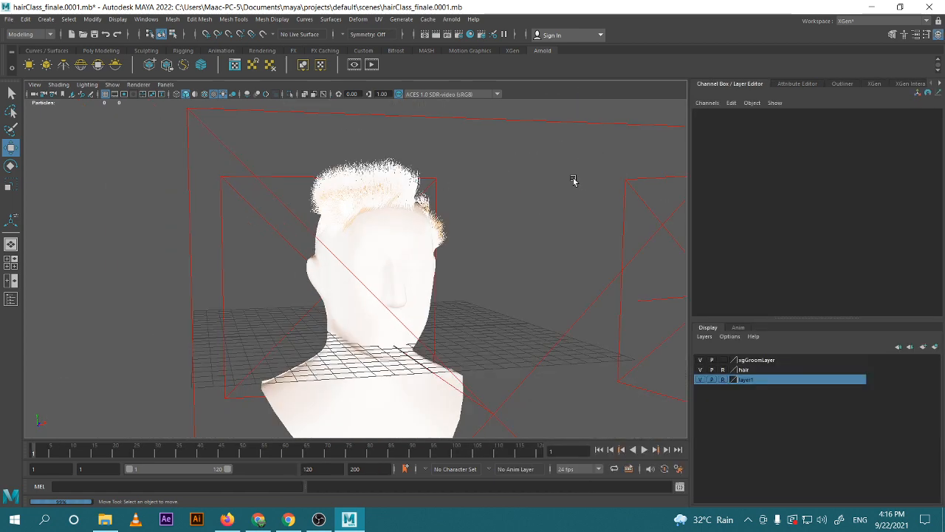
Show the front and perspective views side by side and open the attributes of the hair's collection1 node
{"action": "left_click", "coordinate": [11, 280]}
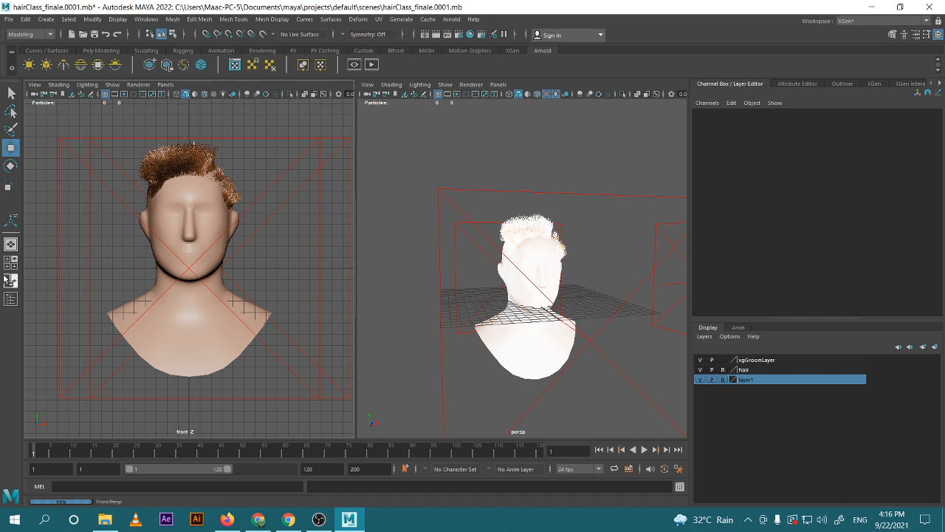
{"action": "left_click", "coordinate": [11, 298]}
{"action": "left_click", "coordinate": [732, 175]}
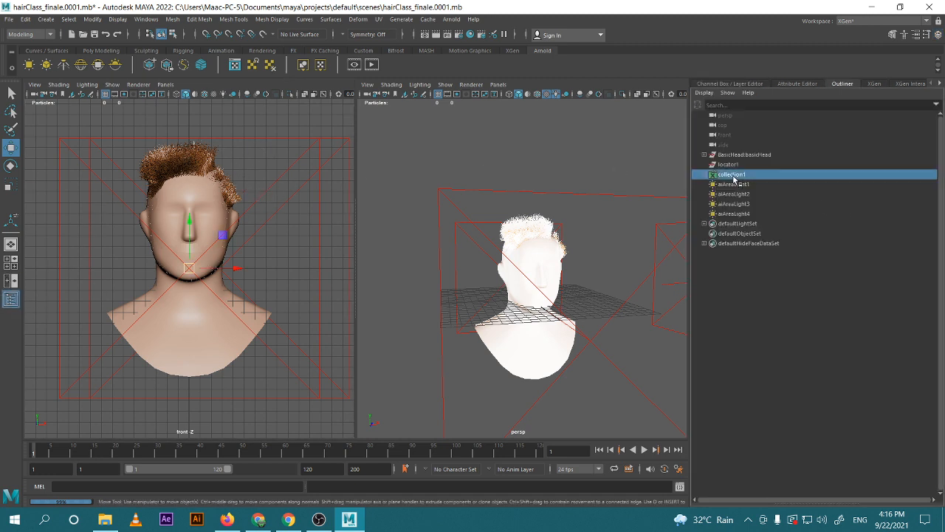
{"action": "left_click", "coordinate": [801, 85]}
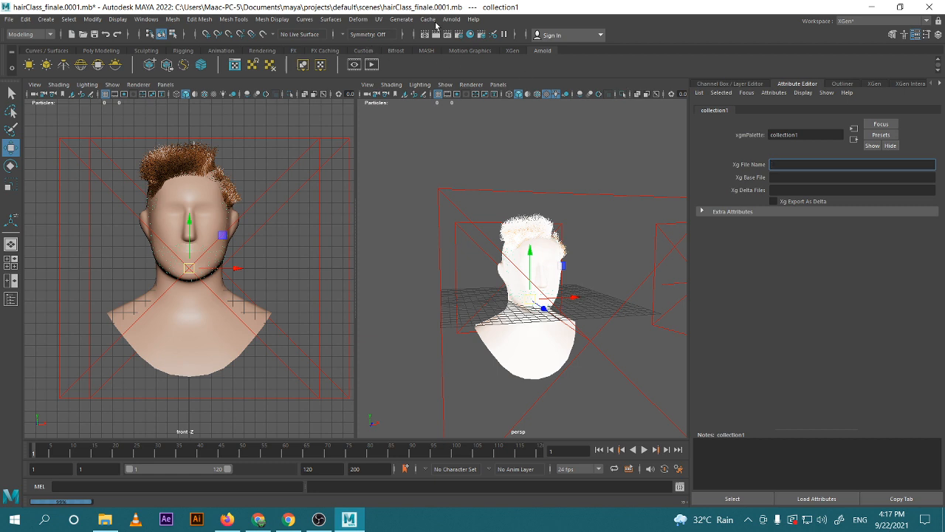
Set the Arnold render sampling to 4 for Camera (AA) and 4 for Diffuse
{"action": "left_click", "coordinate": [459, 35]}
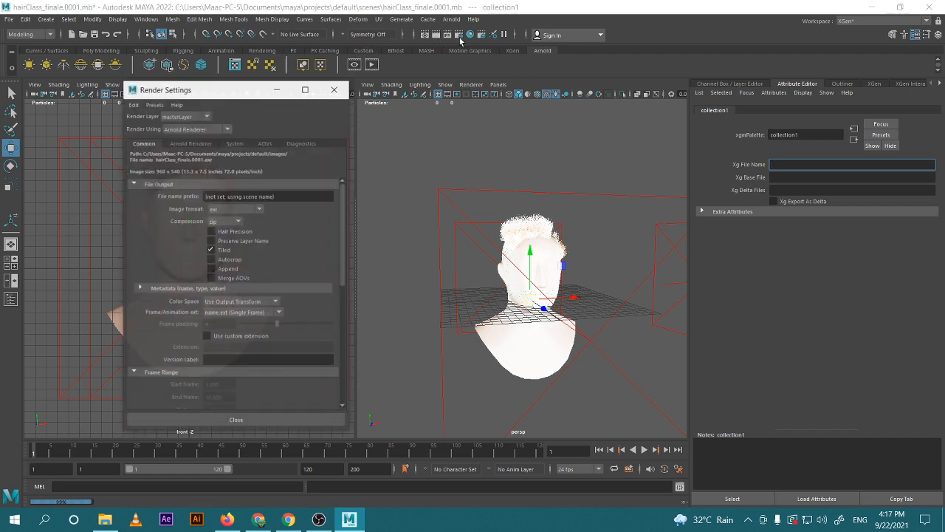
{"action": "left_click", "coordinate": [215, 122]}
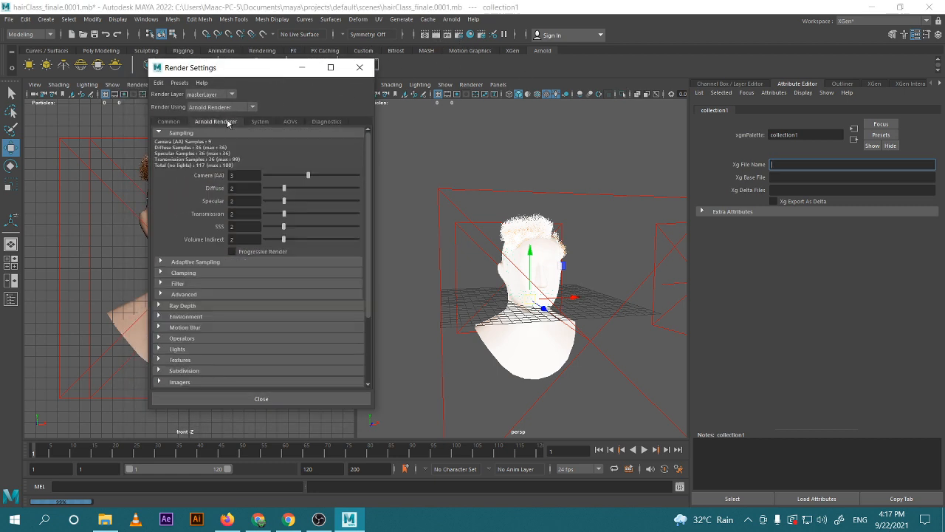
{"action": "left_click", "coordinate": [238, 175]}
{"action": "type", "text": "4"}
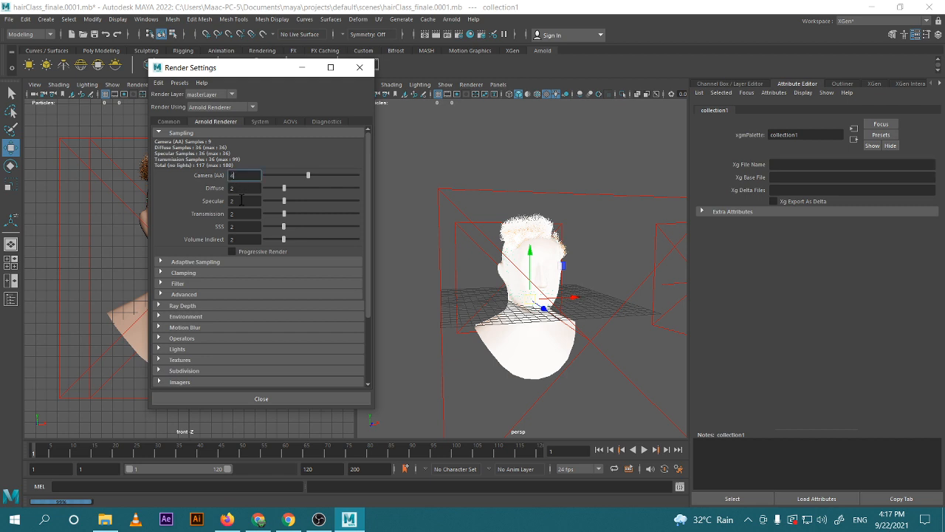
{"action": "left_click", "coordinate": [241, 188]}
{"action": "type", "text": "4"}
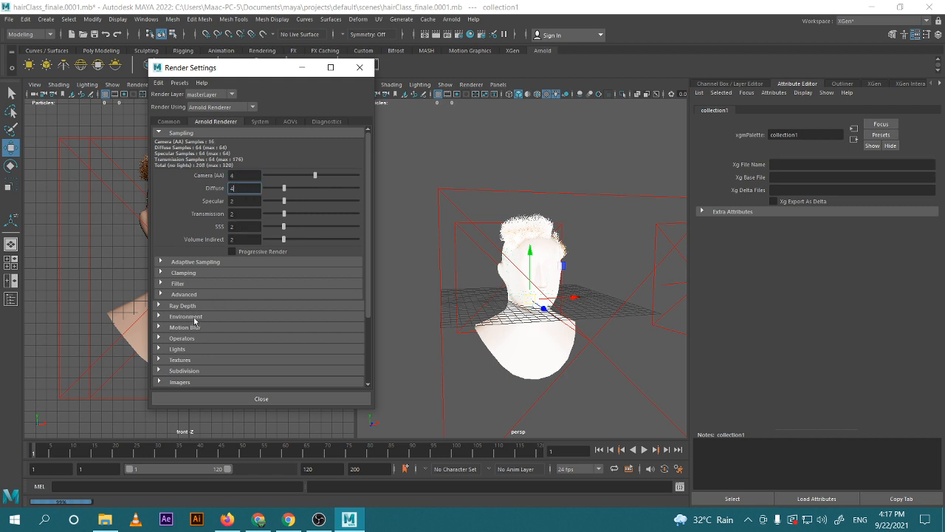
Review the Arnold ray depth options and the system and common render settings, including renderable camera and image size
{"action": "scroll", "coordinate": [201, 320], "scroll_direction": "down", "scroll_amount": 2}
{"action": "left_click", "coordinate": [183, 247]}
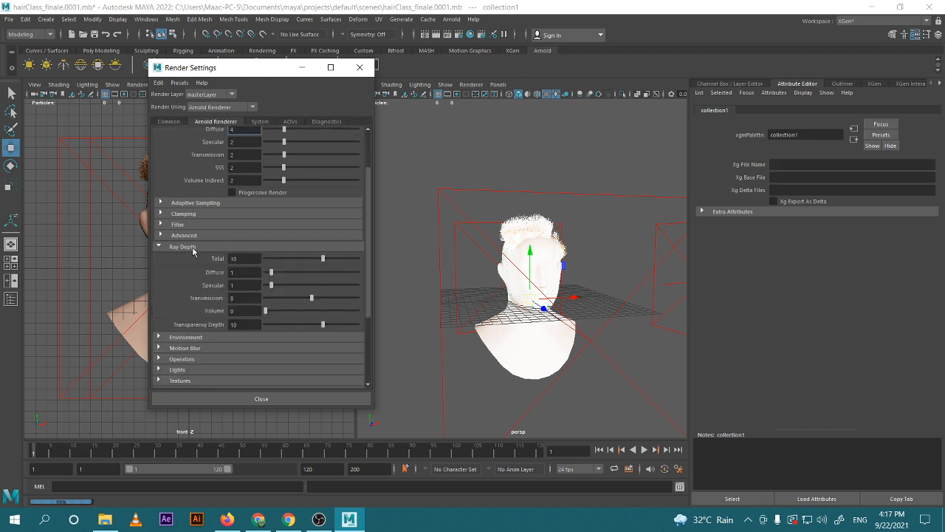
{"action": "left_click", "coordinate": [192, 248]}
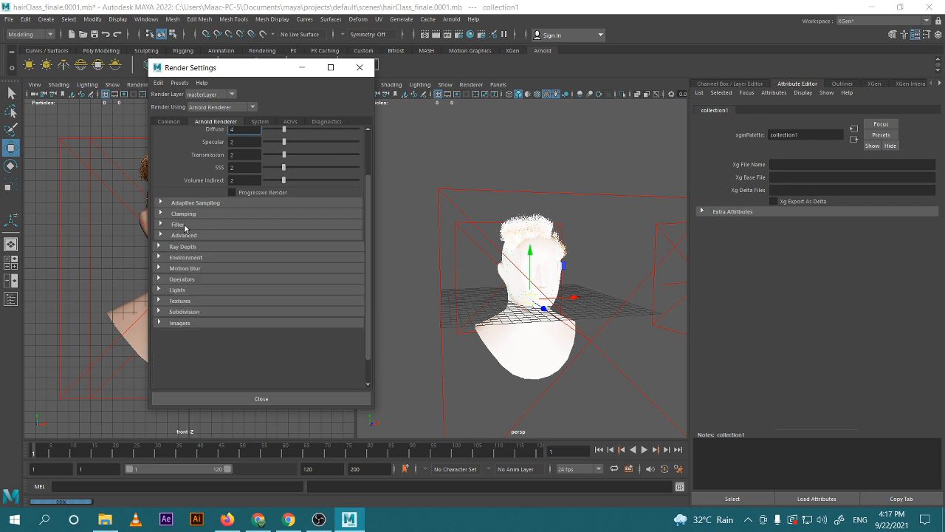
{"action": "left_click", "coordinate": [290, 122]}
{"action": "left_click", "coordinate": [264, 122]}
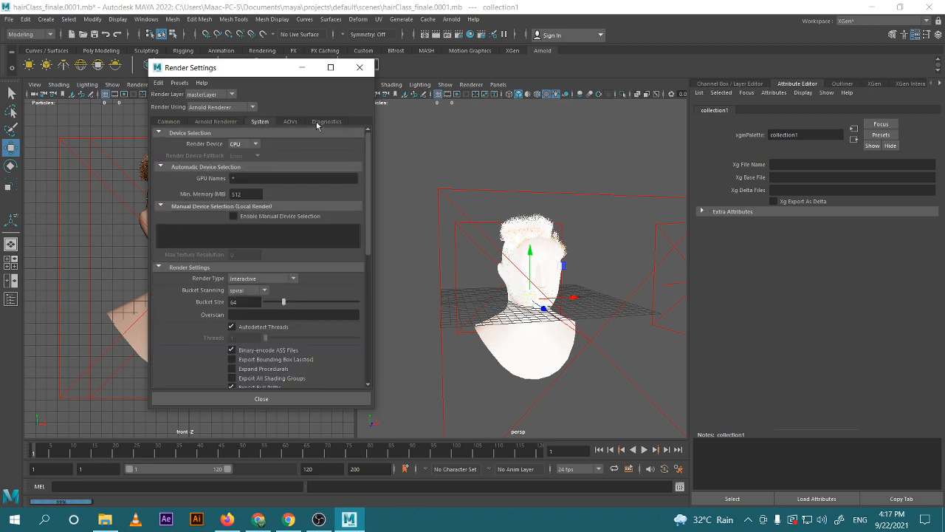
{"action": "left_click", "coordinate": [317, 124]}
{"action": "left_click", "coordinate": [259, 122]}
{"action": "scroll", "coordinate": [267, 155], "scroll_direction": "down", "scroll_amount": 3}
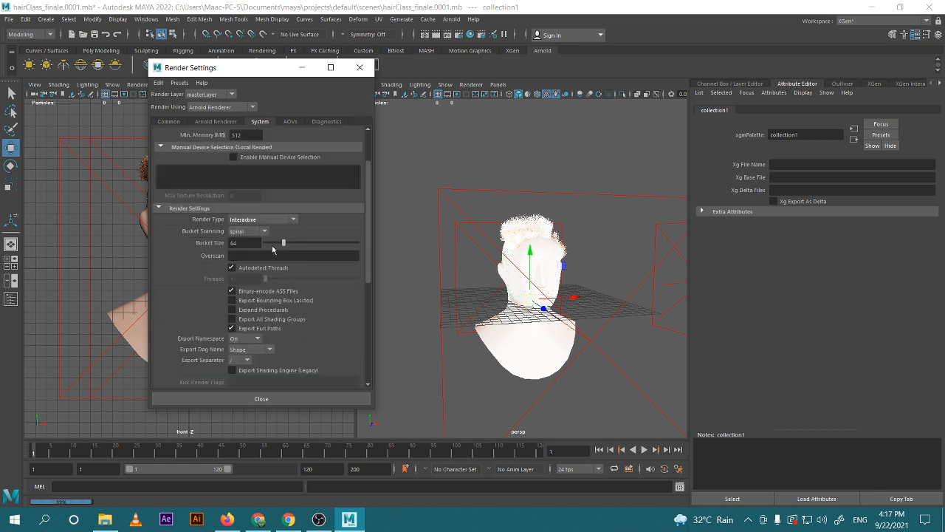
{"action": "scroll", "coordinate": [258, 222], "scroll_direction": "up", "scroll_amount": 3}
{"action": "left_click", "coordinate": [169, 122]}
{"action": "scroll", "coordinate": [265, 253], "scroll_direction": "down", "scroll_amount": 9}
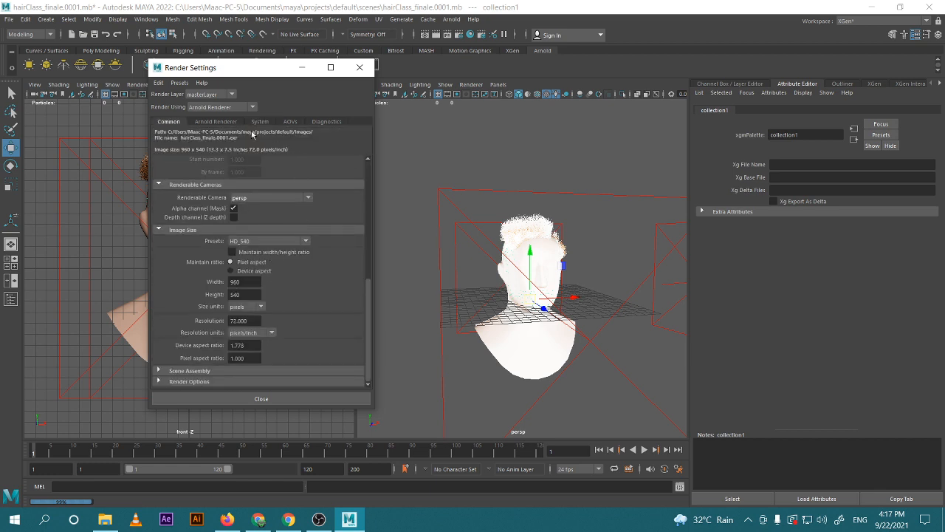
Examine the Arnold environment, ray depth, advanced, filter, clamping and adaptive sampling settings
{"action": "left_click", "coordinate": [223, 122]}
{"action": "left_click", "coordinate": [186, 258]}
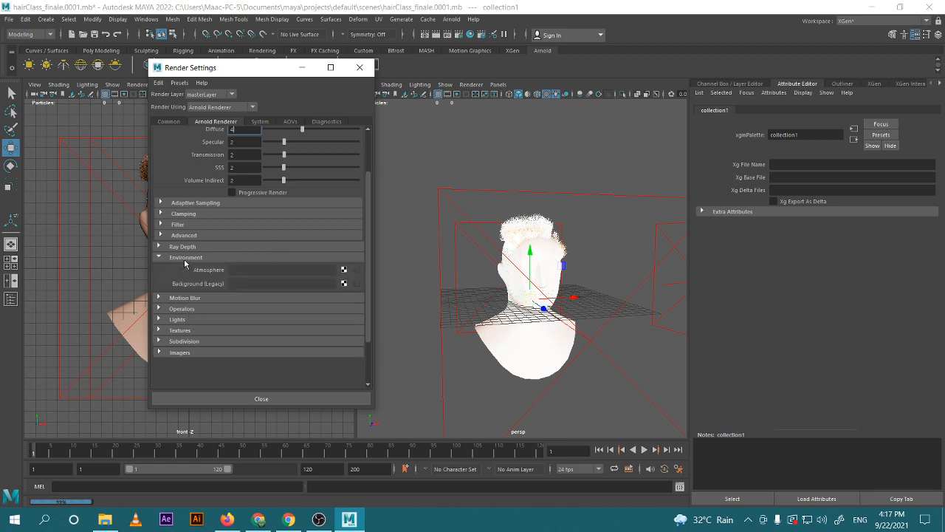
{"action": "left_click", "coordinate": [185, 258]}
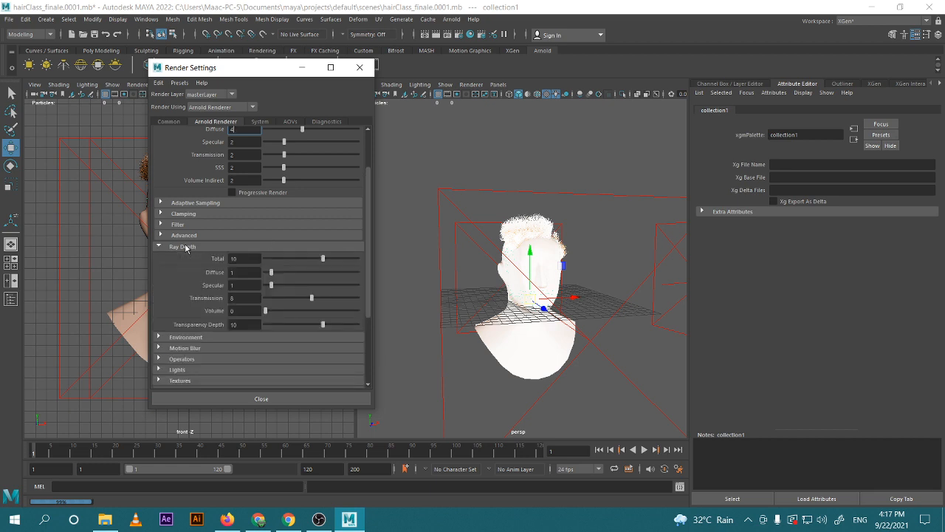
{"action": "left_click", "coordinate": [186, 249]}
{"action": "left_click", "coordinate": [185, 236]}
{"action": "left_click", "coordinate": [185, 236]}
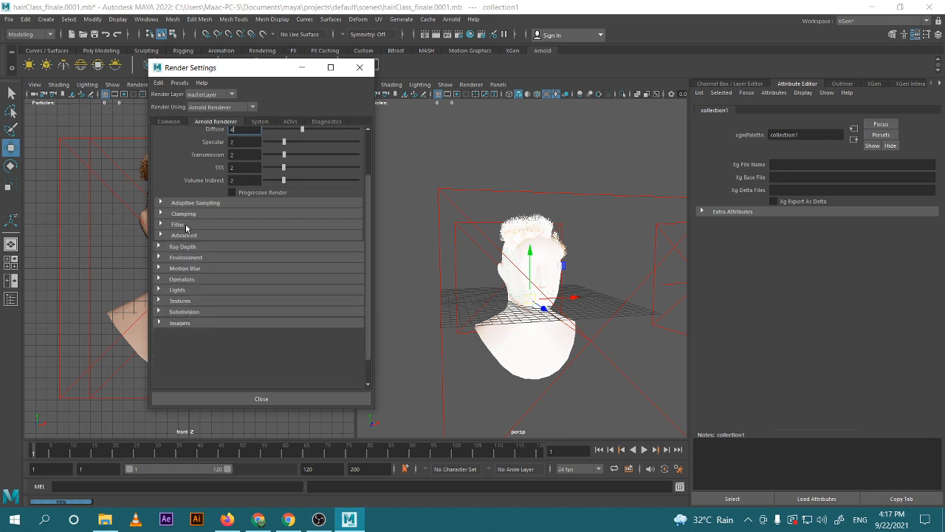
{"action": "left_click", "coordinate": [181, 225]}
{"action": "left_click", "coordinate": [185, 225]}
{"action": "left_click", "coordinate": [188, 214]}
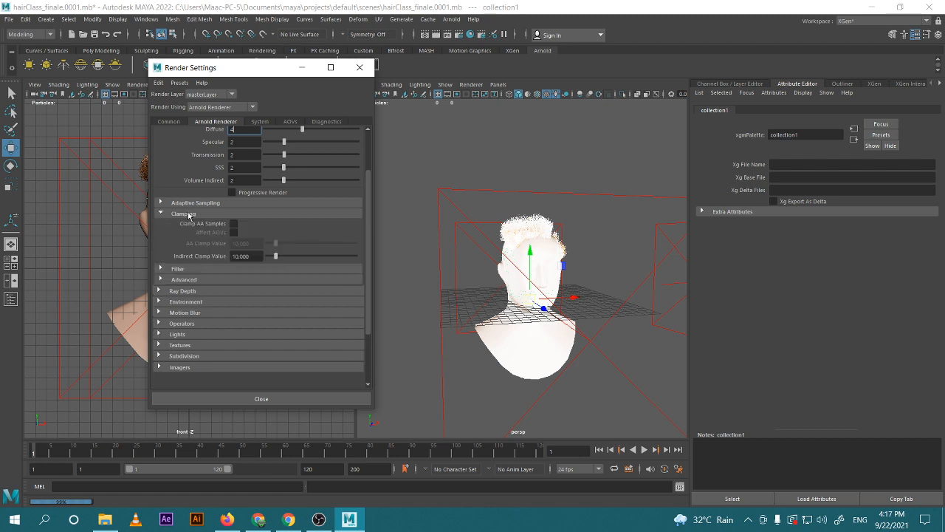
{"action": "left_click", "coordinate": [186, 213]}
{"action": "left_click", "coordinate": [193, 202]}
{"action": "left_click", "coordinate": [194, 202]}
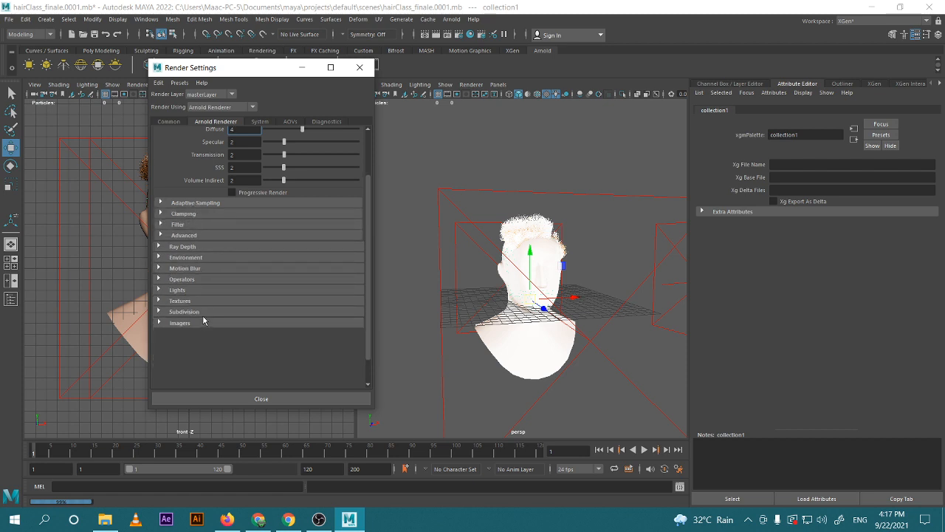
Examine the Arnold light linking, shadow linking, operator and texture settings, and recheck ray depth
{"action": "left_click", "coordinate": [189, 291]}
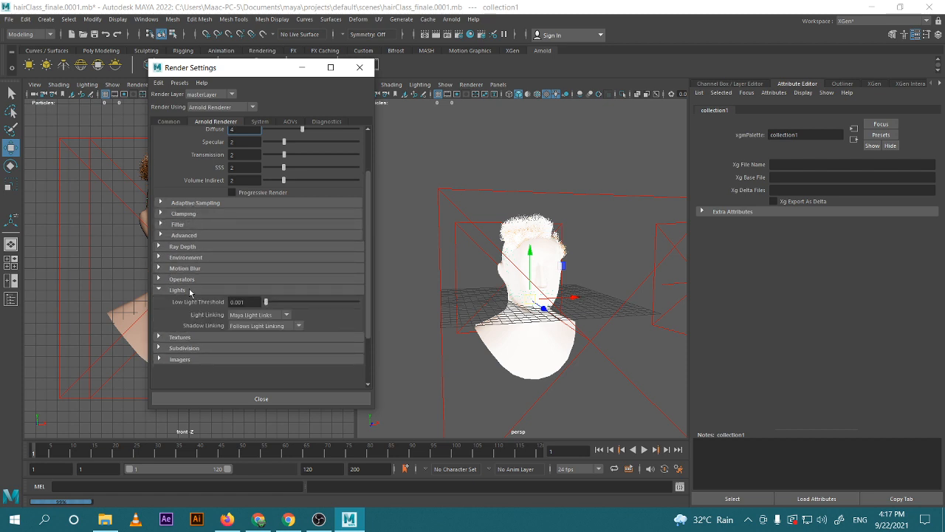
{"action": "left_click", "coordinate": [287, 315]}
{"action": "left_click", "coordinate": [290, 316]}
{"action": "left_click", "coordinate": [297, 326]}
{"action": "left_click", "coordinate": [296, 327]}
{"action": "left_click", "coordinate": [178, 291]}
{"action": "left_click", "coordinate": [181, 281]}
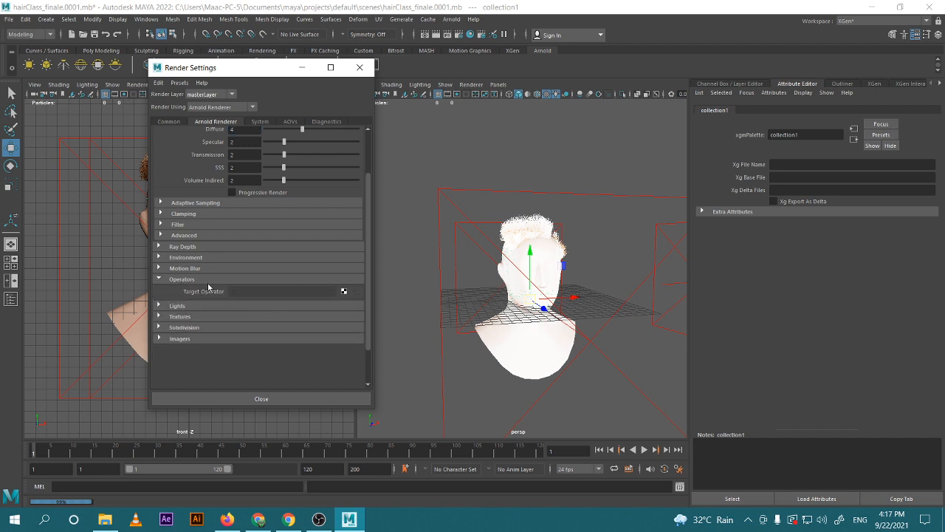
{"action": "left_click", "coordinate": [208, 281]}
{"action": "left_click", "coordinate": [193, 303]}
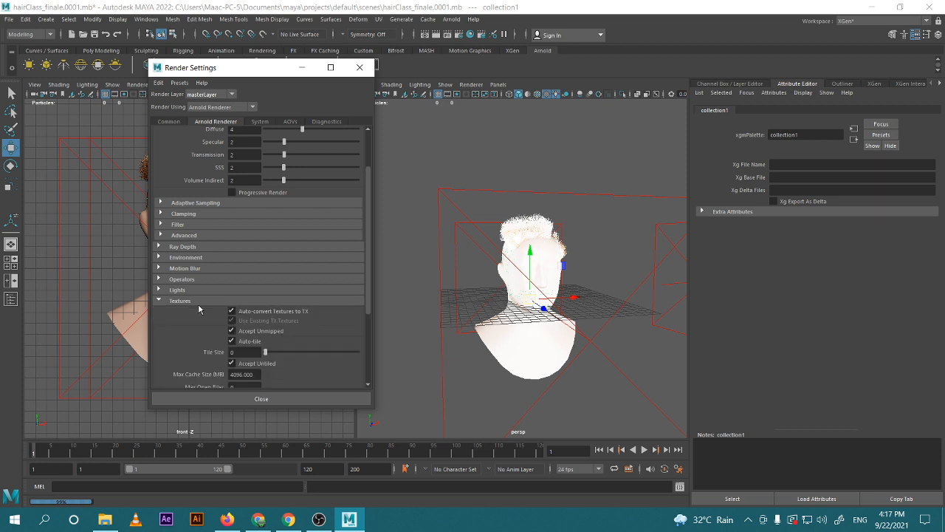
{"action": "scroll", "coordinate": [198, 306], "scroll_direction": "down", "scroll_amount": 2}
{"action": "left_click", "coordinate": [194, 273]}
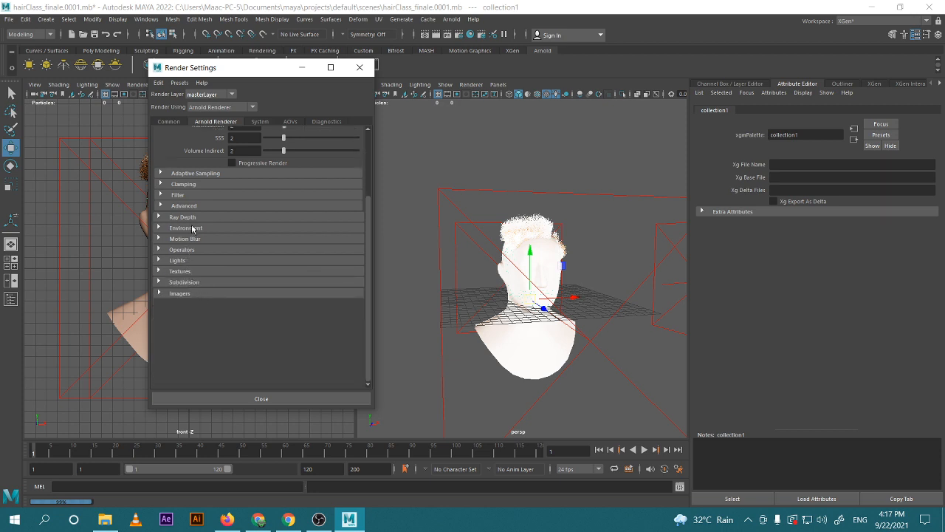
{"action": "left_click", "coordinate": [185, 218]}
{"action": "left_click", "coordinate": [185, 218]}
Assign a new aiAtmosphereVolume as the Atmosphere in the Arnold environment settings
{"action": "left_click", "coordinate": [187, 229]}
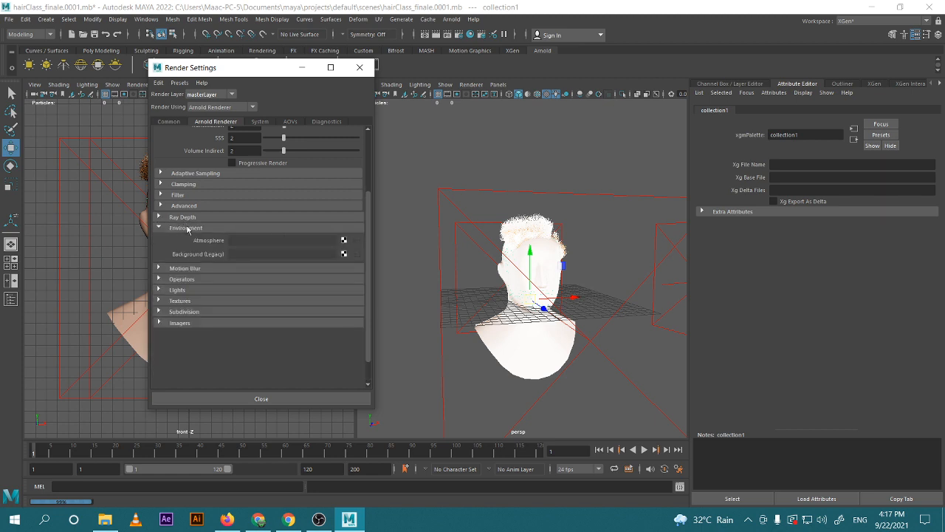
{"action": "left_click", "coordinate": [343, 240]}
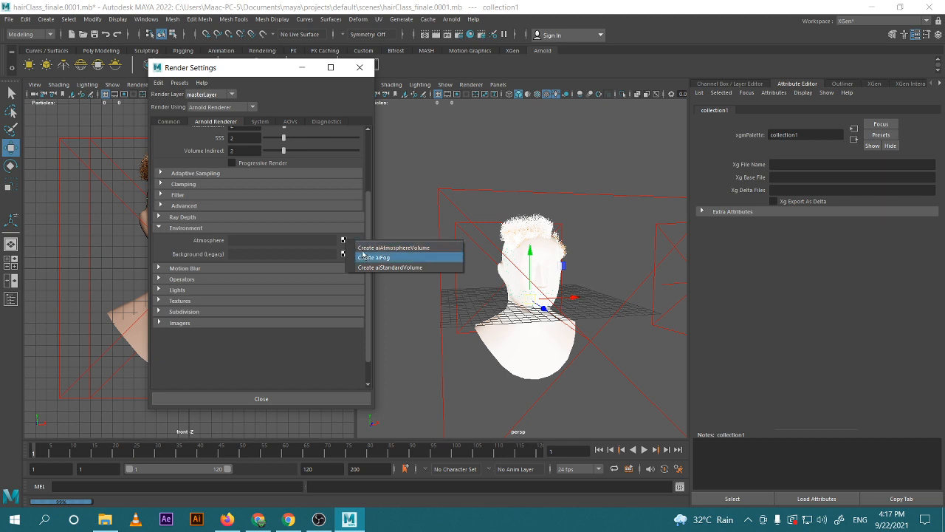
{"action": "left_click", "coordinate": [373, 248]}
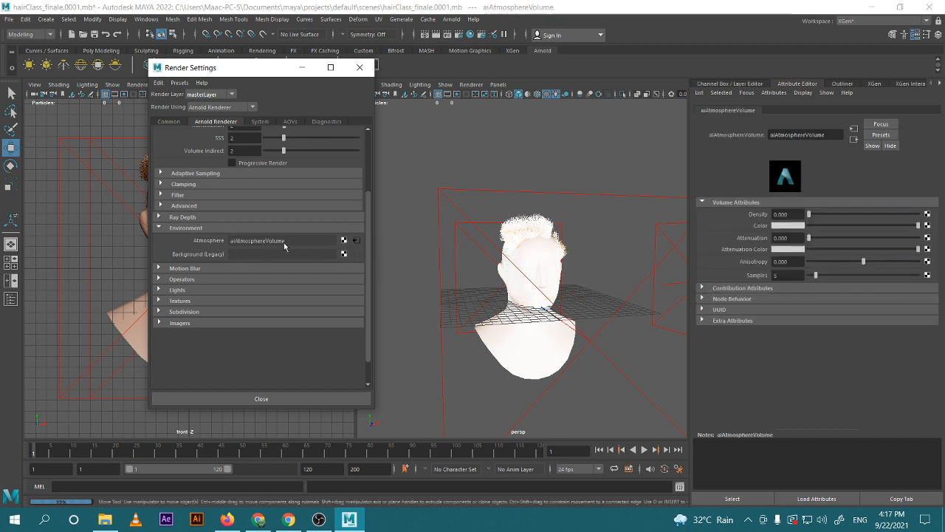
Minimize the render settings, test-render the head from the perspective view and close the render
{"action": "left_click", "coordinate": [303, 67]}
{"action": "left_click", "coordinate": [370, 64]}
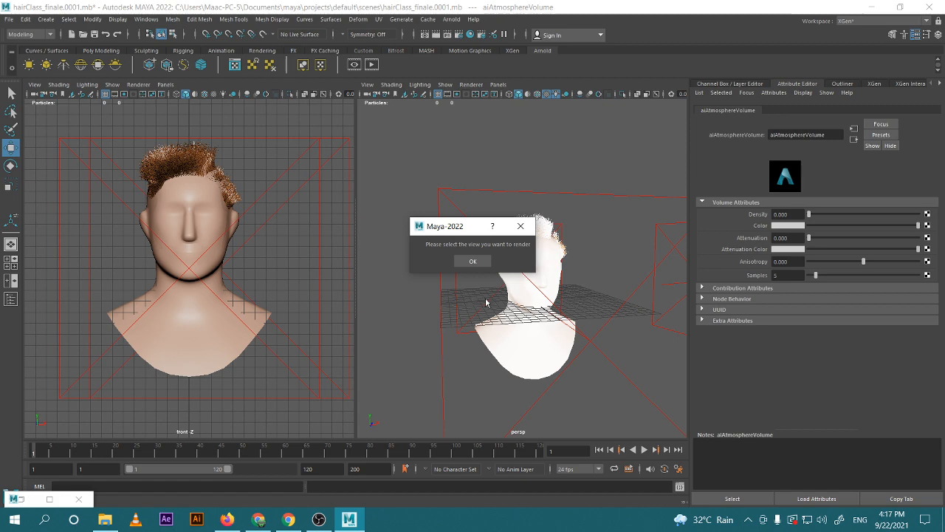
{"action": "left_click", "coordinate": [472, 260]}
{"action": "left_click", "coordinate": [436, 235]}
{"action": "left_click", "coordinate": [434, 34]}
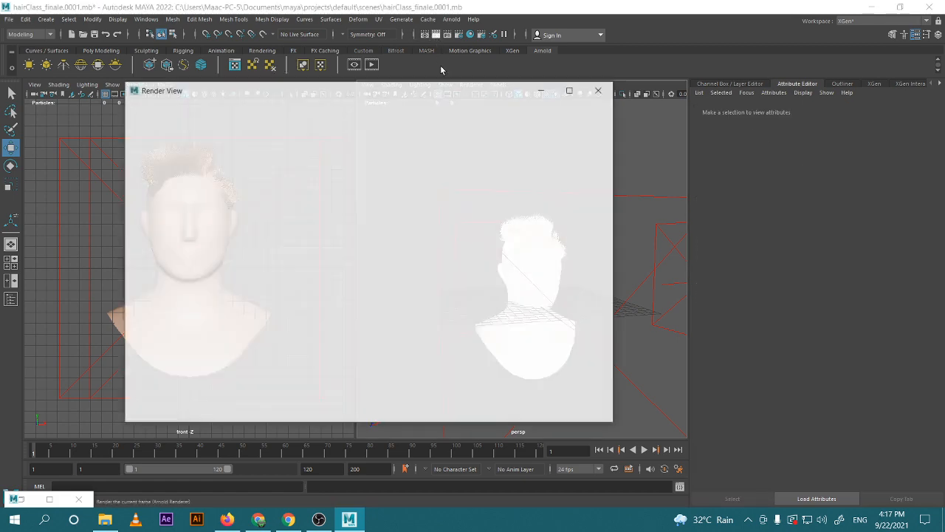
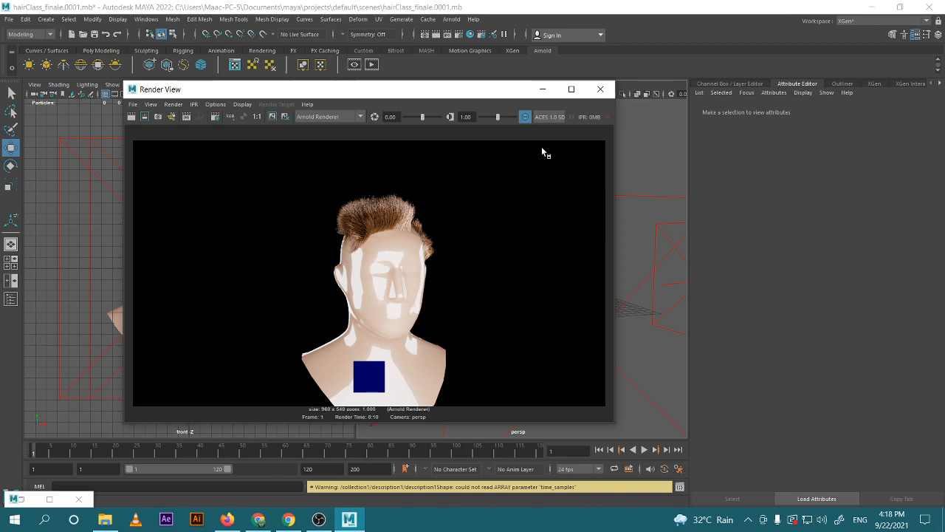
{"action": "left_click", "coordinate": [529, 240]}
{"action": "left_click", "coordinate": [601, 88]}
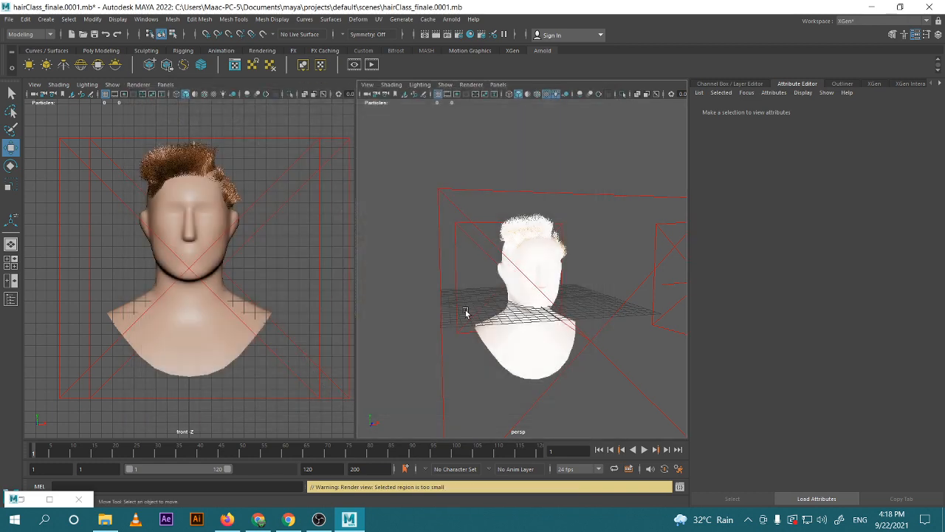
Enlarge the front view of the head to fill the whole workspace
{"action": "scroll", "coordinate": [281, 209], "scroll_direction": "up", "scroll_amount": 5}
{"action": "scroll", "coordinate": [278, 200], "scroll_direction": "down", "scroll_amount": 4}
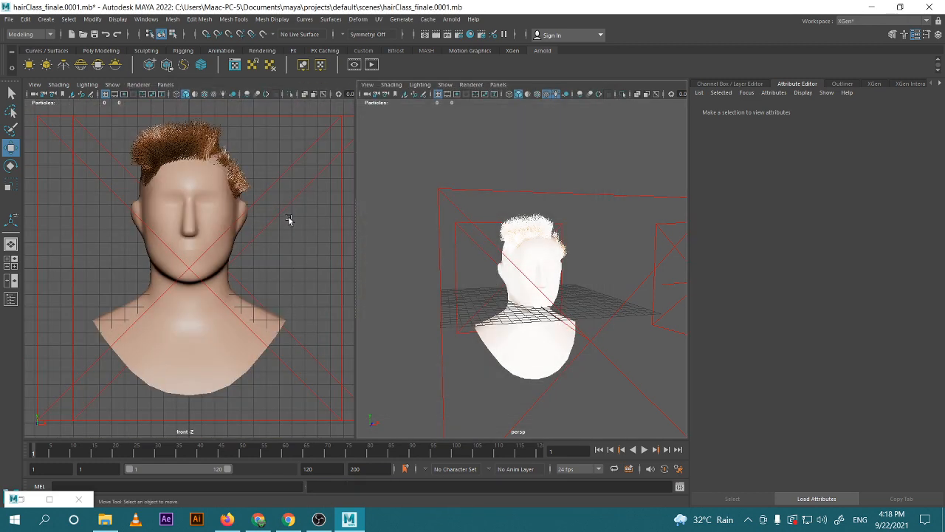
{"action": "key", "text": "space"}
{"action": "left_click_drag", "start_coordinate": [380, 201], "coordinate": [419, 364]}
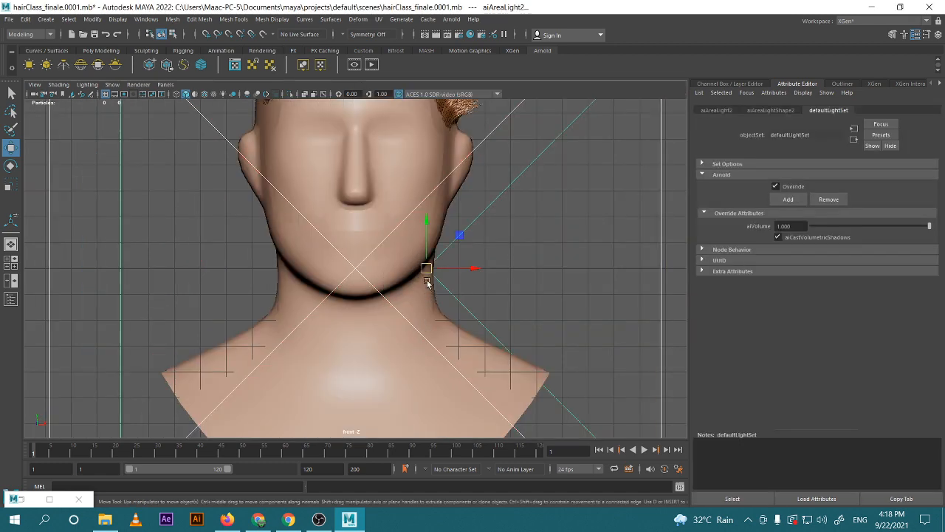
{"action": "scroll", "coordinate": [443, 292], "scroll_direction": "down", "scroll_amount": 3}
{"action": "middle_click_drag", "start_coordinate": [461, 276], "coordinate": [466, 335]}
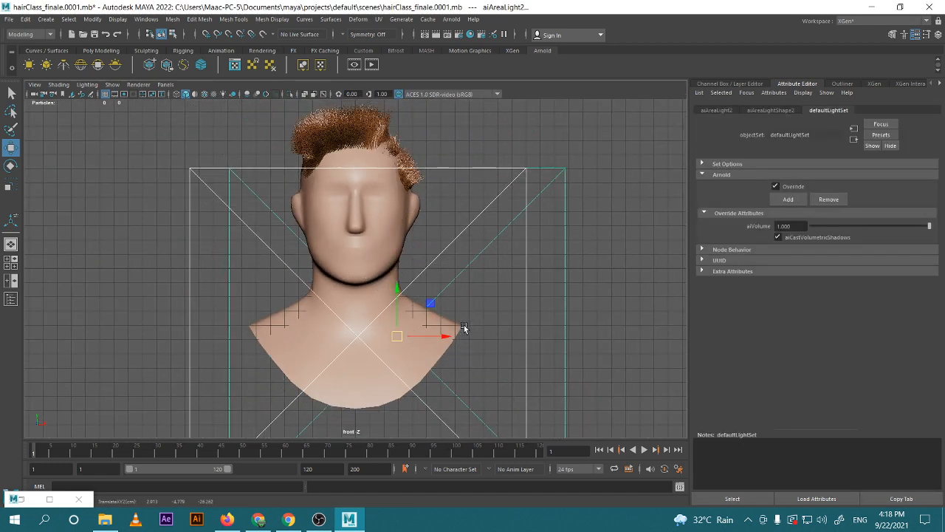
{"action": "key", "text": "ctrl+z"}
{"action": "left_click", "coordinate": [606, 219]}
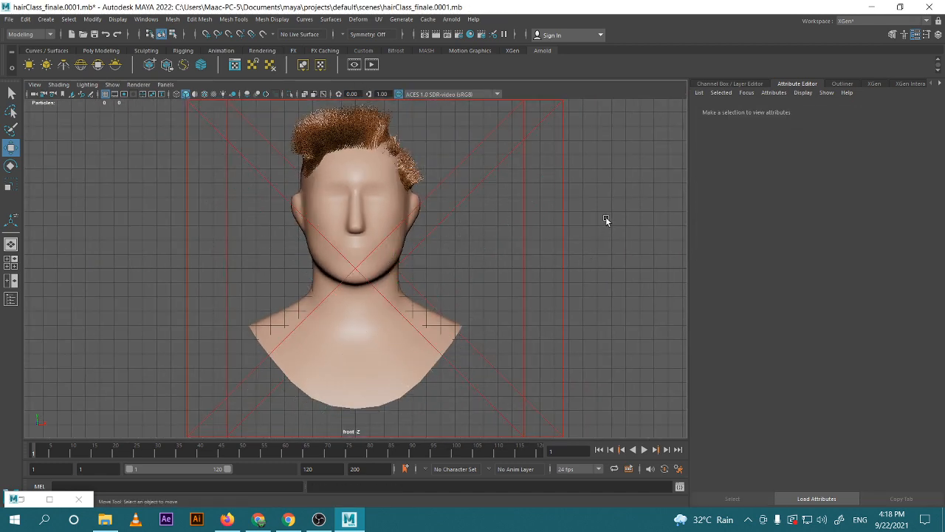
Test-render the head from the front view and close the render
{"action": "left_click", "coordinate": [436, 35]}
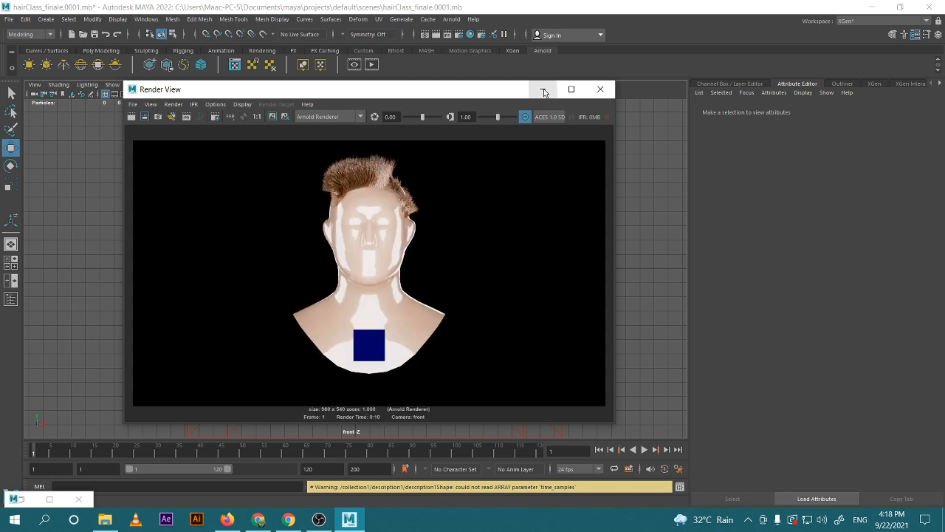
{"action": "left_click", "coordinate": [601, 89]}
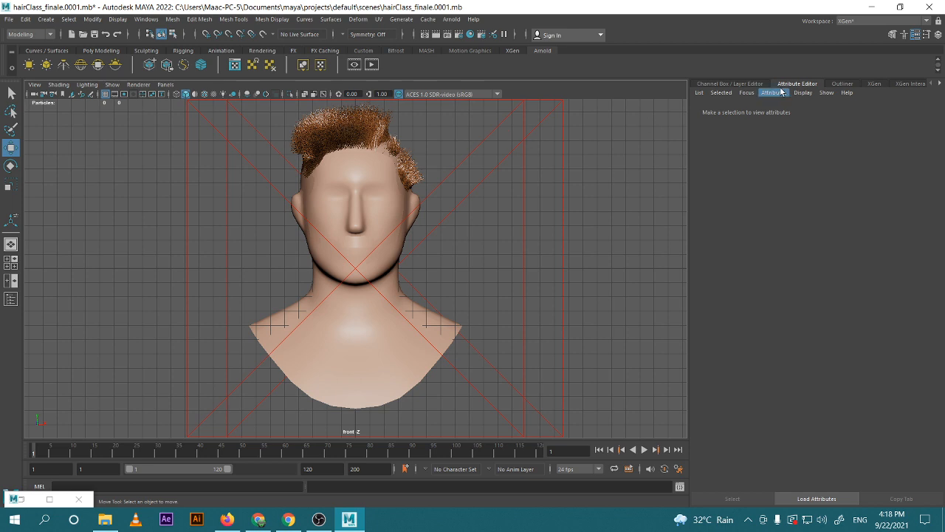
Select the collection1 hair node from the scene hierarchy and open its attributes
{"action": "left_click", "coordinate": [755, 84]}
{"action": "left_click", "coordinate": [798, 83]}
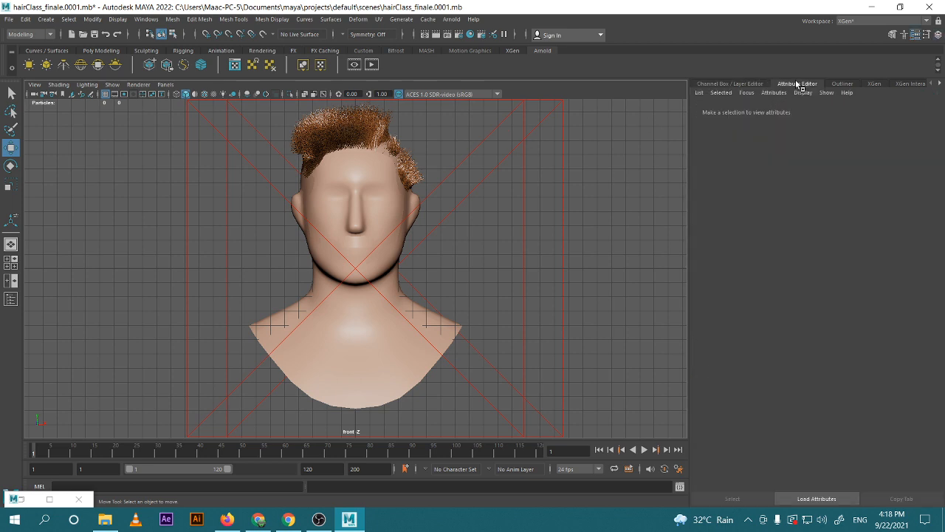
{"action": "left_click", "coordinate": [699, 93]}
{"action": "left_click", "coordinate": [433, 226]}
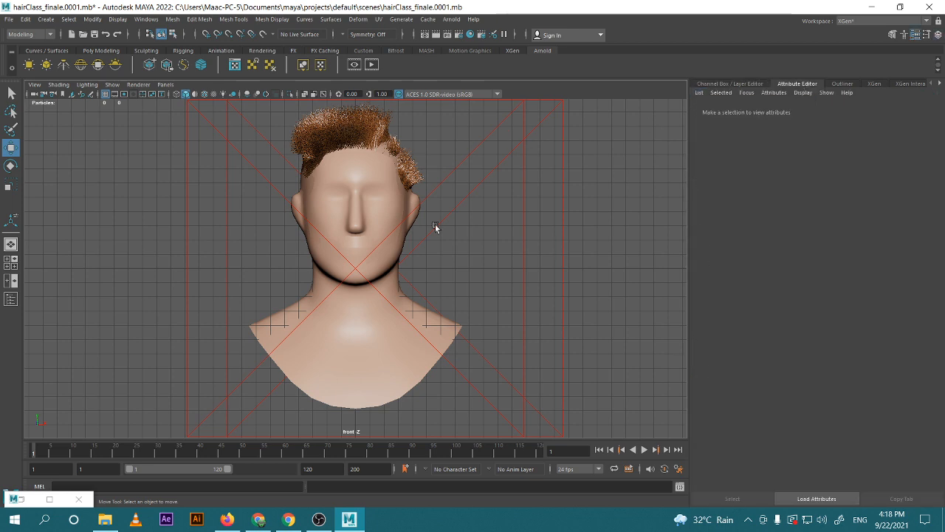
{"action": "left_click", "coordinate": [11, 299]}
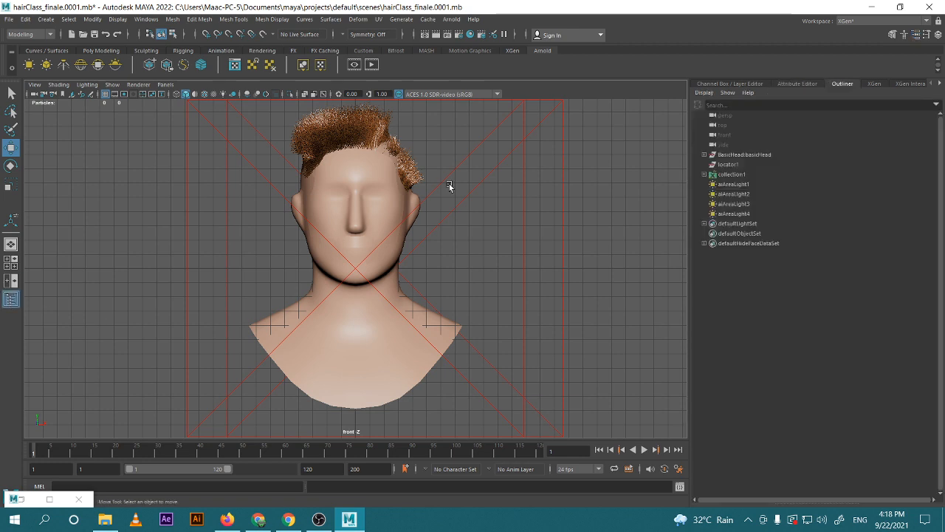
{"action": "left_click", "coordinate": [718, 175]}
{"action": "left_click", "coordinate": [802, 85]}
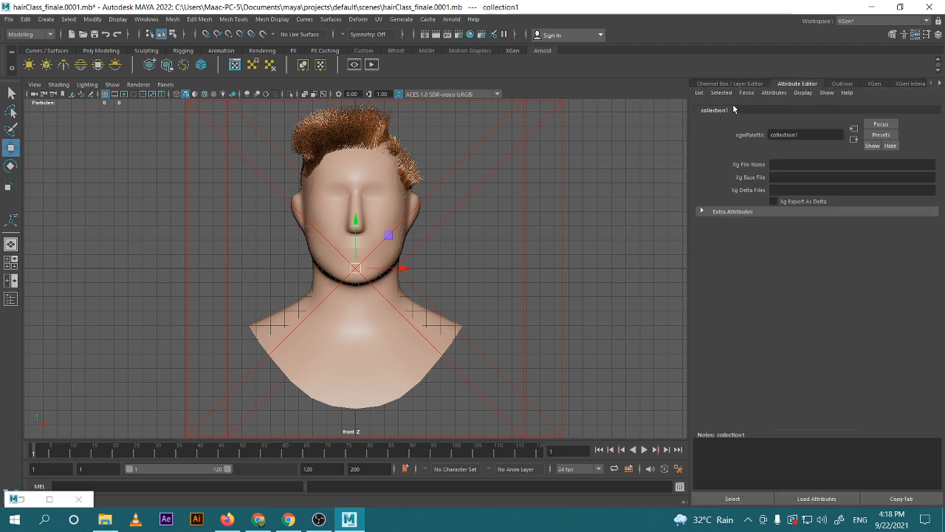
Expand collection1 down to polySurface1_description1, select it and inspect its initialShadingGroup attributes
{"action": "left_click", "coordinate": [843, 84]}
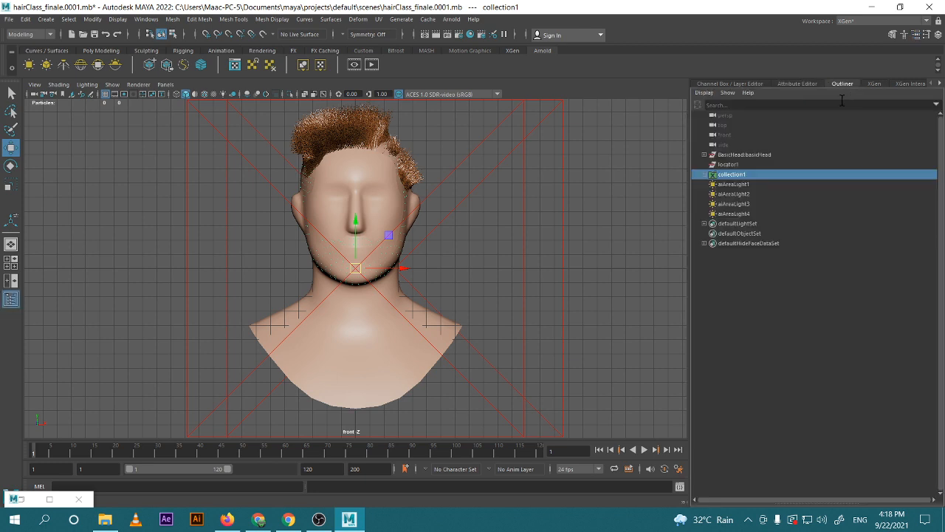
{"action": "left_click", "coordinate": [704, 174]}
{"action": "left_click", "coordinate": [731, 184]}
{"action": "left_click", "coordinate": [713, 184]}
{"action": "left_click", "coordinate": [774, 195]}
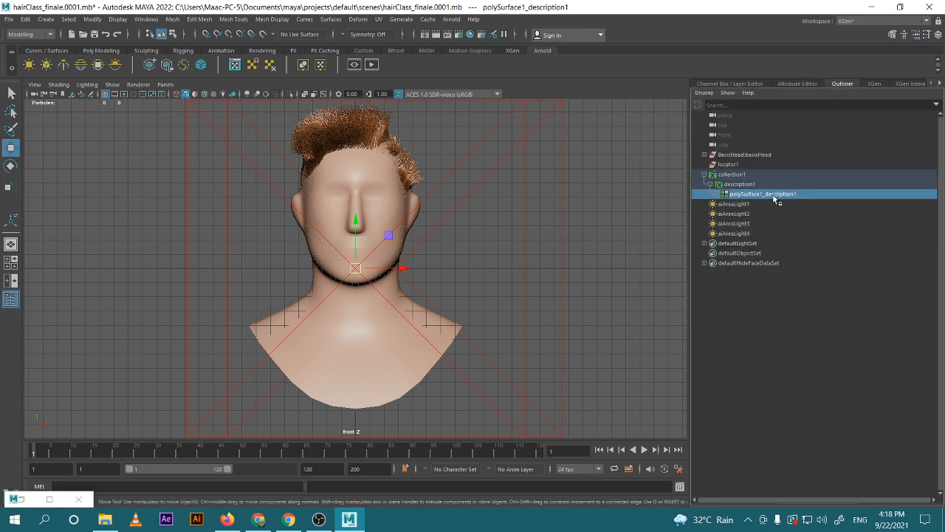
{"action": "left_click", "coordinate": [795, 85]}
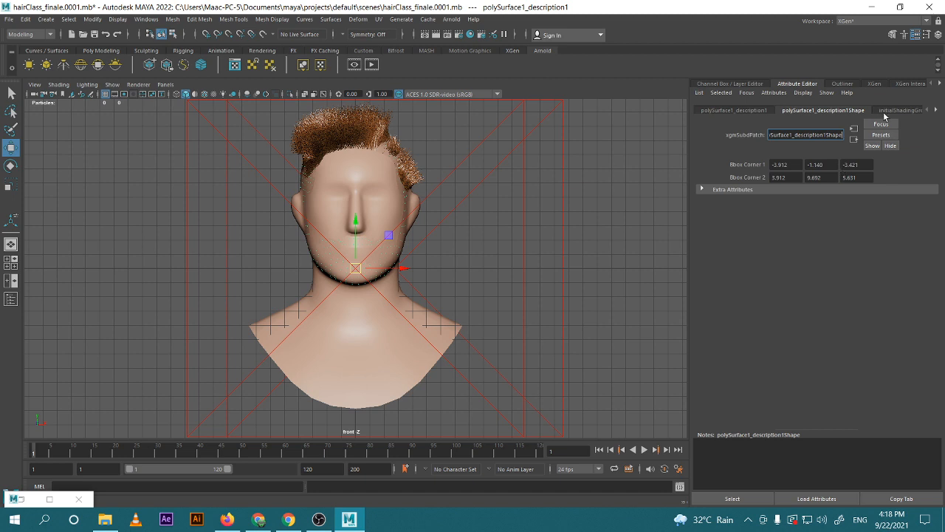
{"action": "left_click", "coordinate": [936, 110]}
{"action": "left_click", "coordinate": [894, 111]}
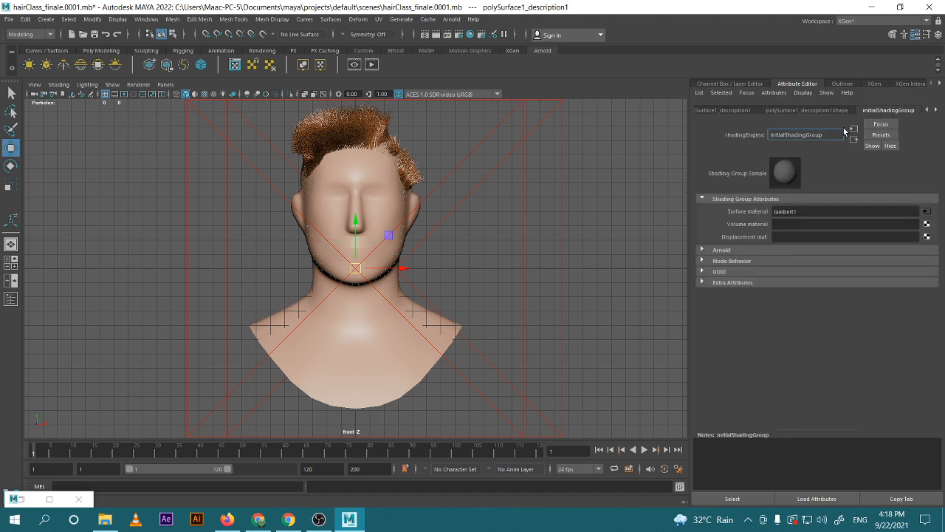
Look through polySurface1_description1's shape, shading group and guide attributes for the hair material
{"action": "scroll", "coordinate": [422, 226], "scroll_direction": "up", "scroll_amount": 6}
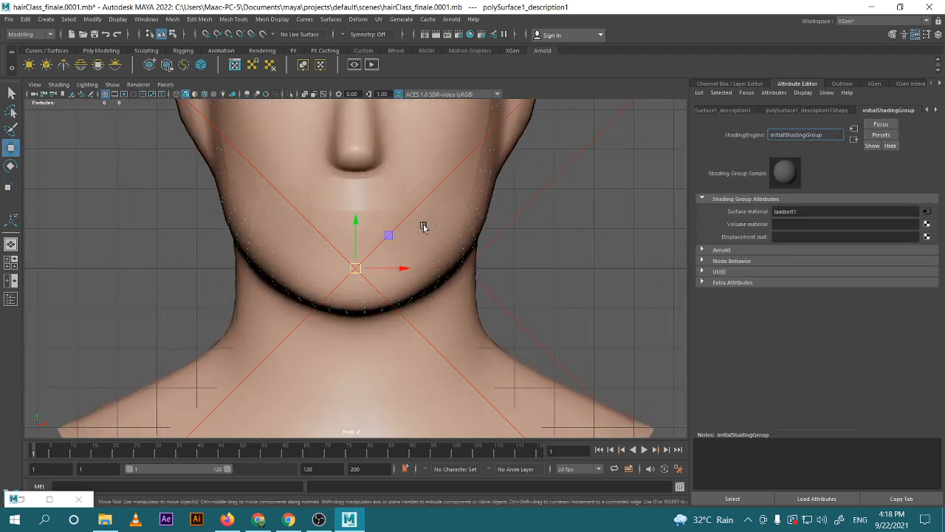
{"action": "scroll", "coordinate": [289, 202], "scroll_direction": "down", "scroll_amount": 6}
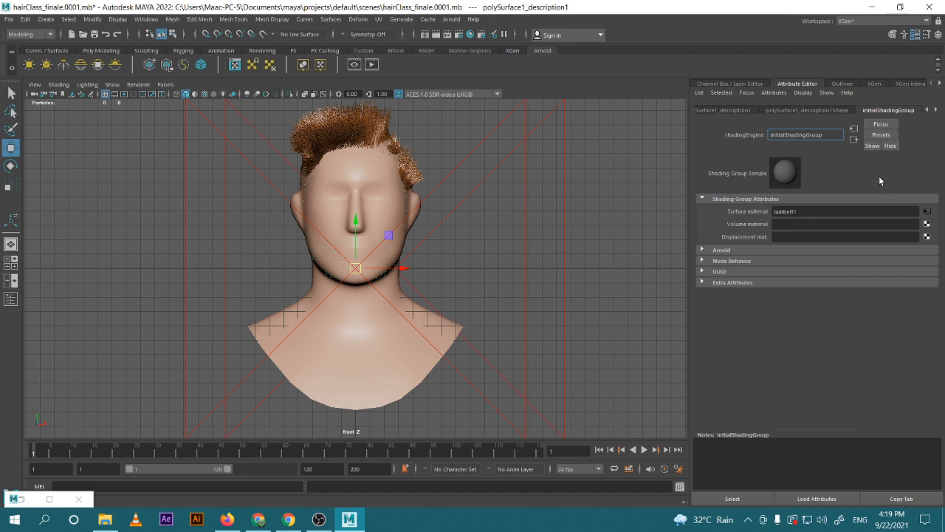
{"action": "left_click", "coordinate": [894, 109]}
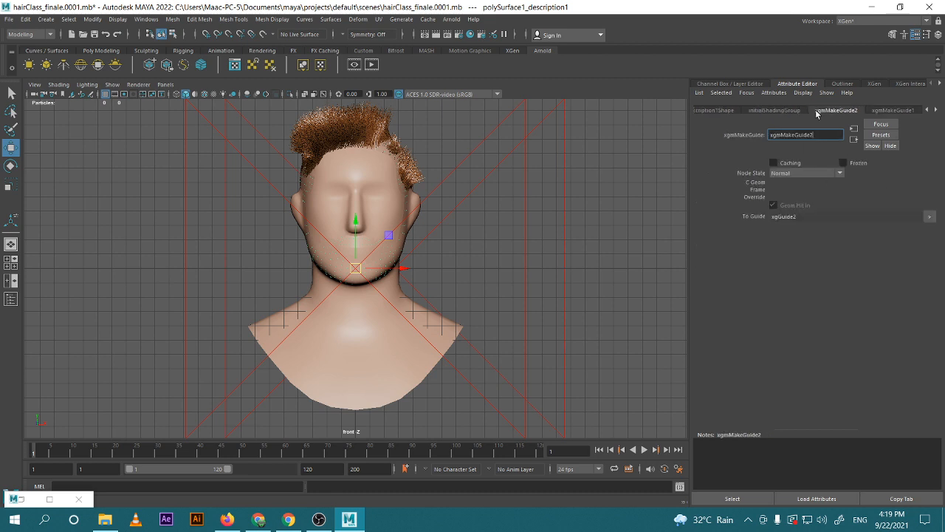
{"action": "left_click", "coordinate": [780, 110]}
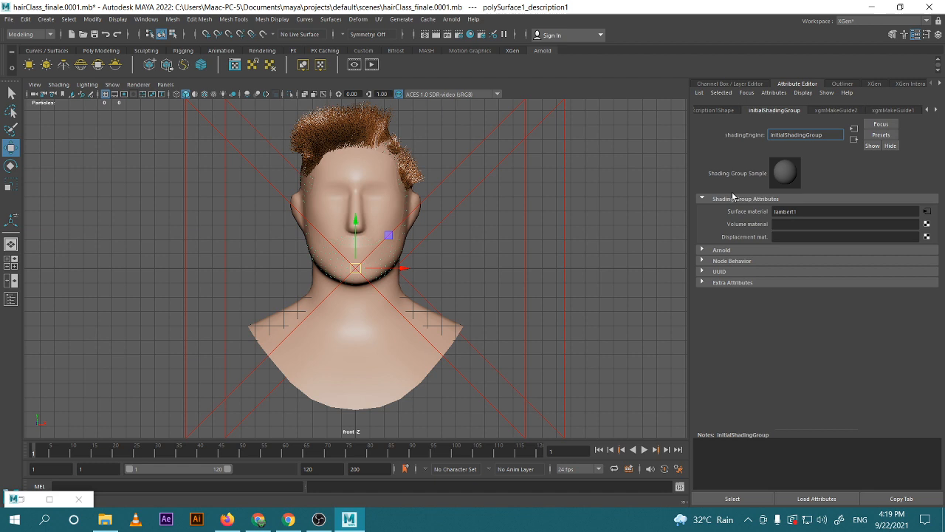
{"action": "left_click", "coordinate": [710, 110]}
{"action": "left_click", "coordinate": [818, 111]}
{"action": "left_click", "coordinate": [890, 110]}
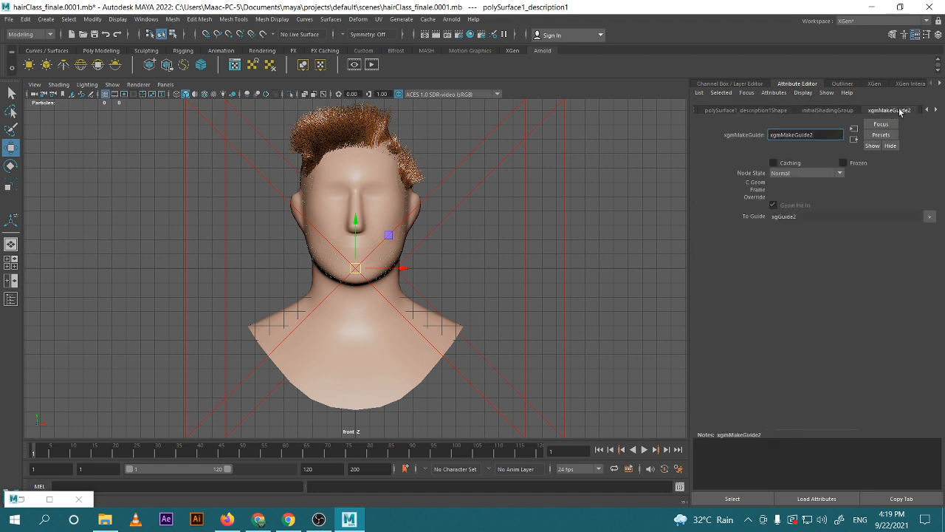
{"action": "left_click", "coordinate": [657, 185]}
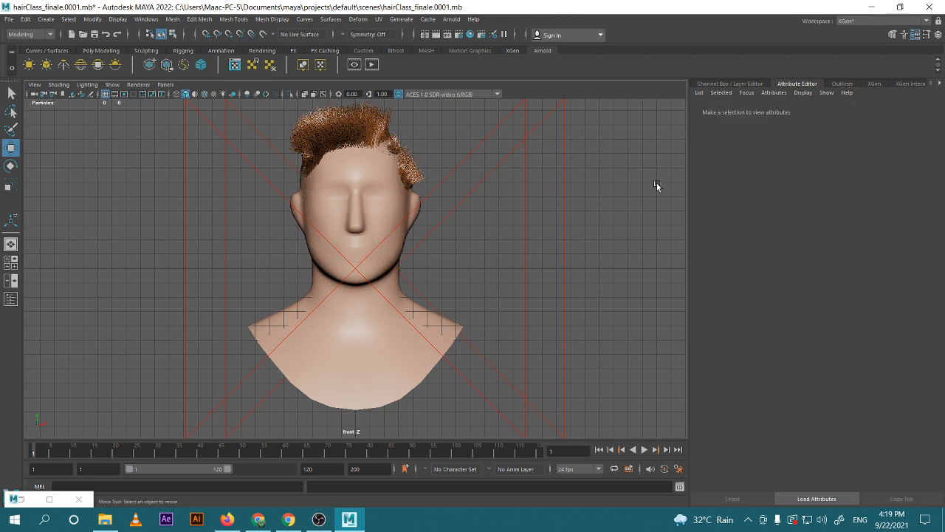
{"action": "left_click", "coordinate": [746, 84]}
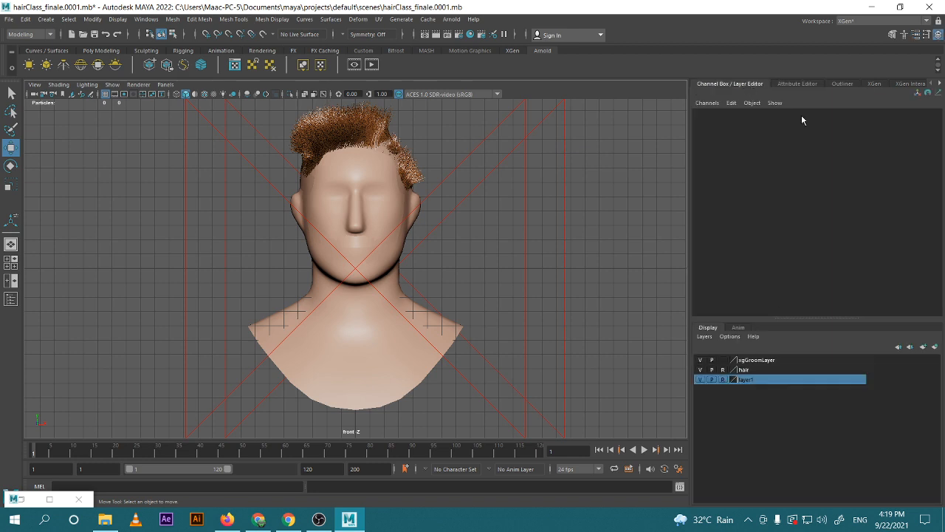
{"action": "left_click", "coordinate": [876, 84]}
{"action": "left_click", "coordinate": [770, 86]}
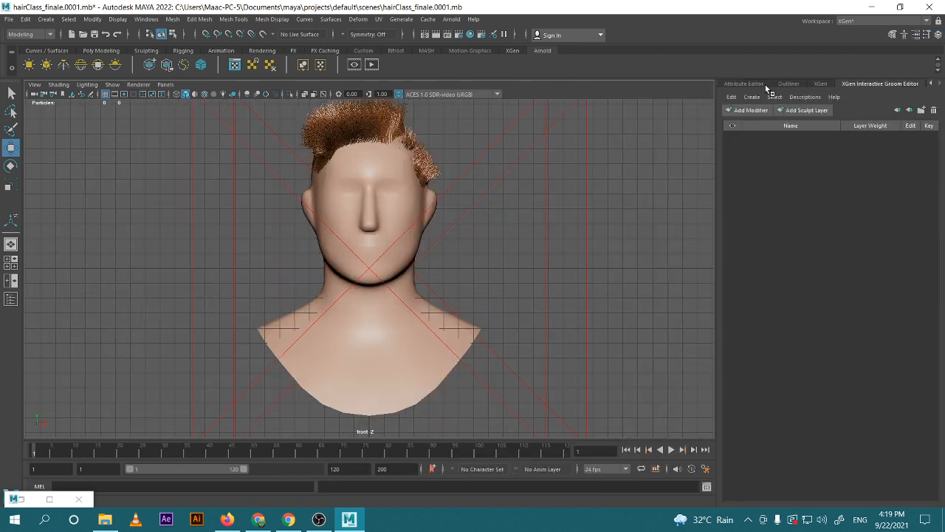
{"action": "left_click", "coordinate": [821, 84]}
{"action": "left_click", "coordinate": [648, 85]}
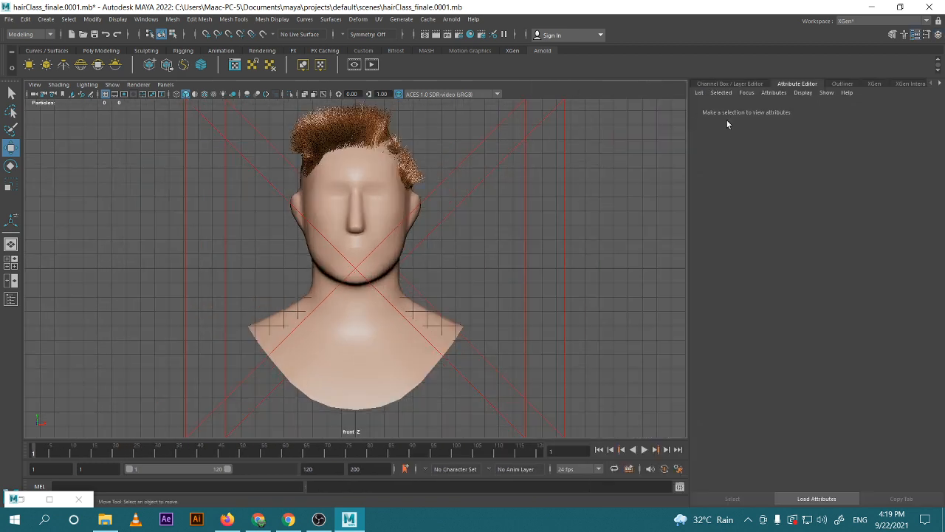
Select the description1 hair node, open its hairPhysicalShader2 attributes and set the root color to black
{"action": "left_click", "coordinate": [11, 298]}
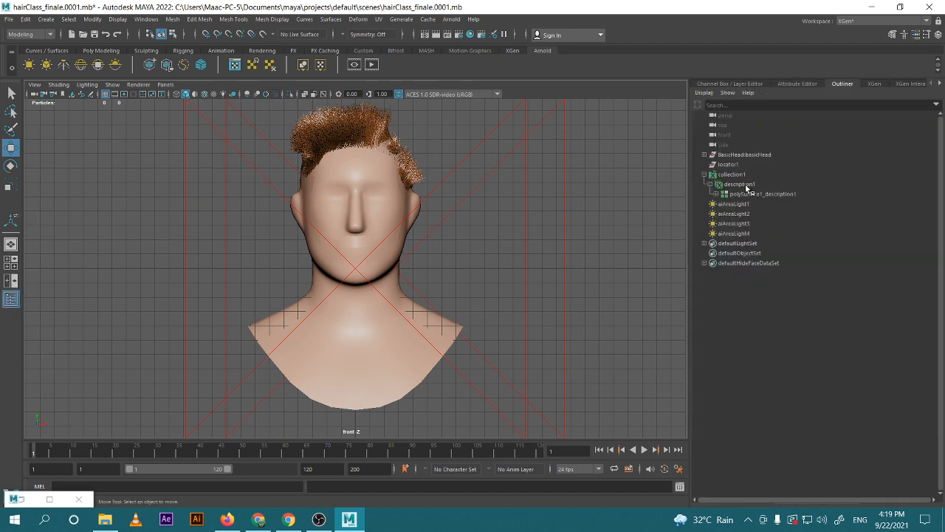
{"action": "left_click", "coordinate": [739, 184]}
{"action": "left_click", "coordinate": [797, 83]}
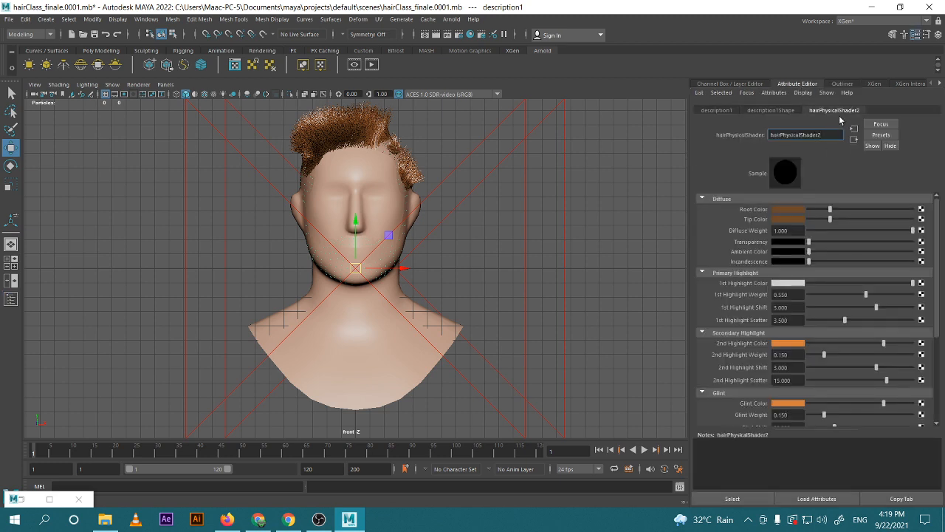
{"action": "left_click", "coordinate": [790, 210]}
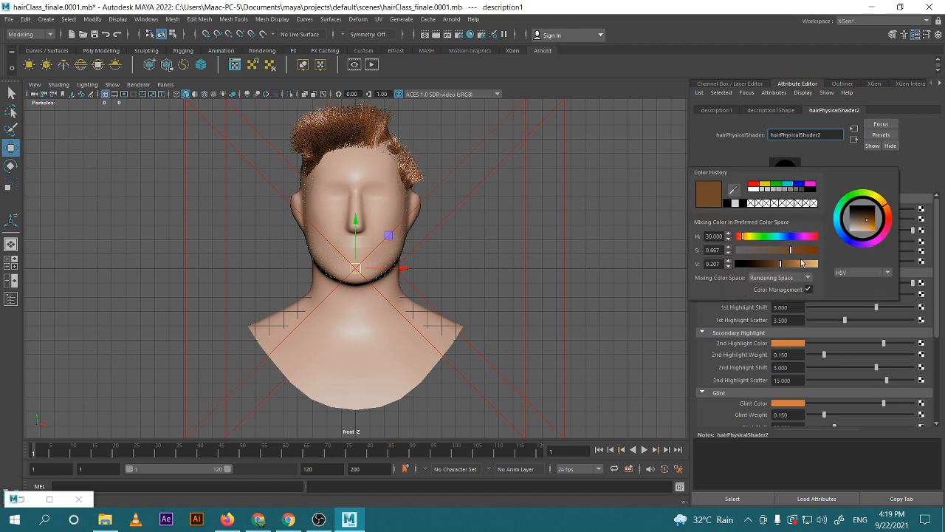
{"action": "left_click_drag", "start_coordinate": [807, 268], "coordinate": [722, 267]}
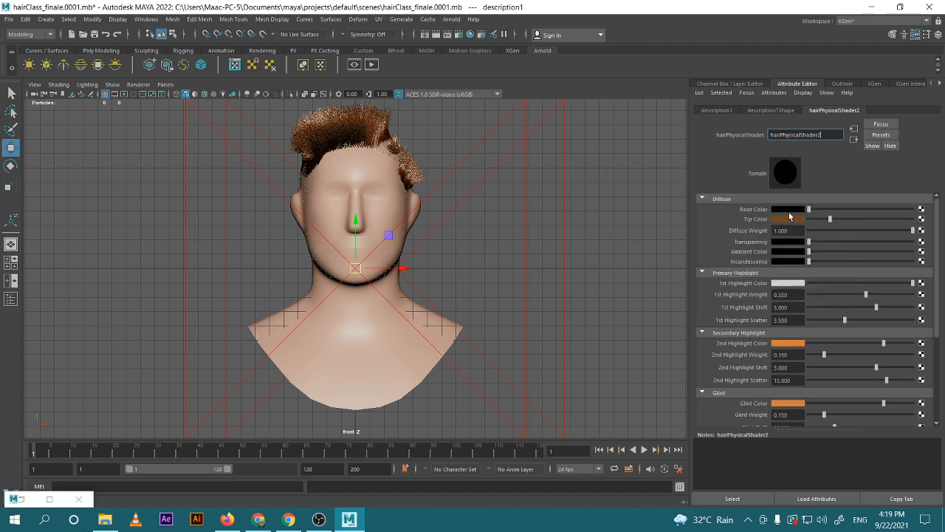
Change the hair shader's tip color to dark red and raise its ambient color to mid grey
{"action": "left_click", "coordinate": [799, 226]}
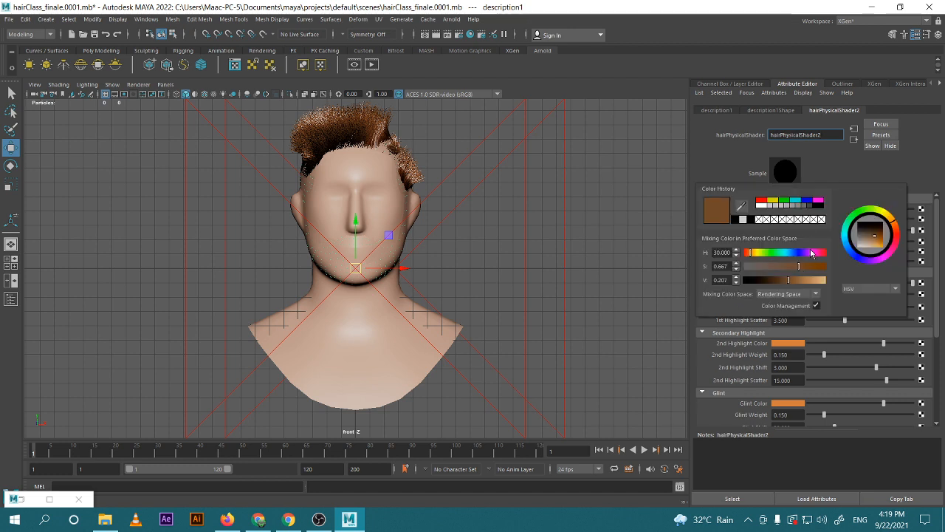
{"action": "left_click_drag", "start_coordinate": [812, 254], "coordinate": [787, 264]}
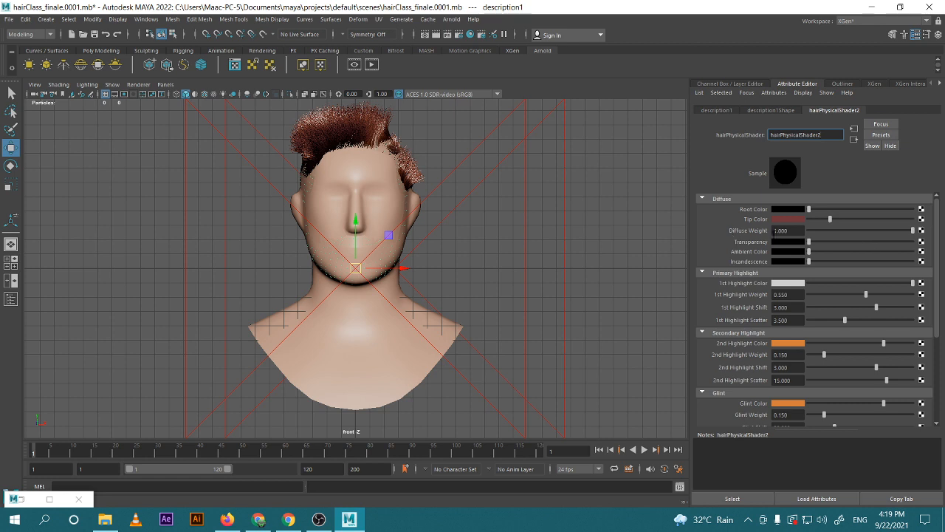
{"action": "mouse_move", "coordinate": [808, 242]}
{"action": "left_mouse_down"}
{"action": "mouse_move", "coordinate": [895, 245]}
{"action": "mouse_move", "coordinate": [825, 254]}
{"action": "mouse_move", "coordinate": [815, 245]}
{"action": "mouse_move", "coordinate": [890, 246]}
{"action": "mouse_move", "coordinate": [855, 252]}
{"action": "mouse_move", "coordinate": [806, 243]}
{"action": "left_mouse_up"}
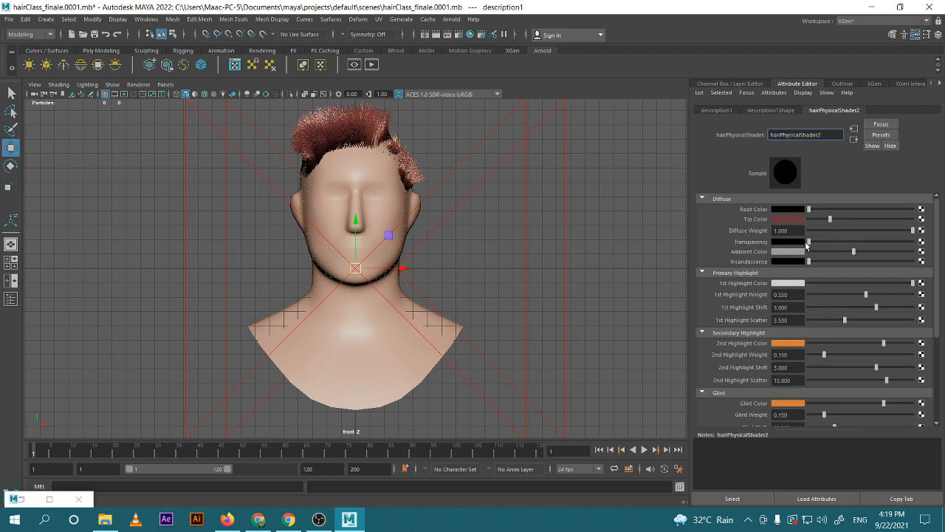
Brighten the hair shader's orange glint and secondary highlight colors and set the 2nd Highlight Weight to 0.459
{"action": "scroll", "coordinate": [837, 300], "scroll_direction": "down", "scroll_amount": 3}
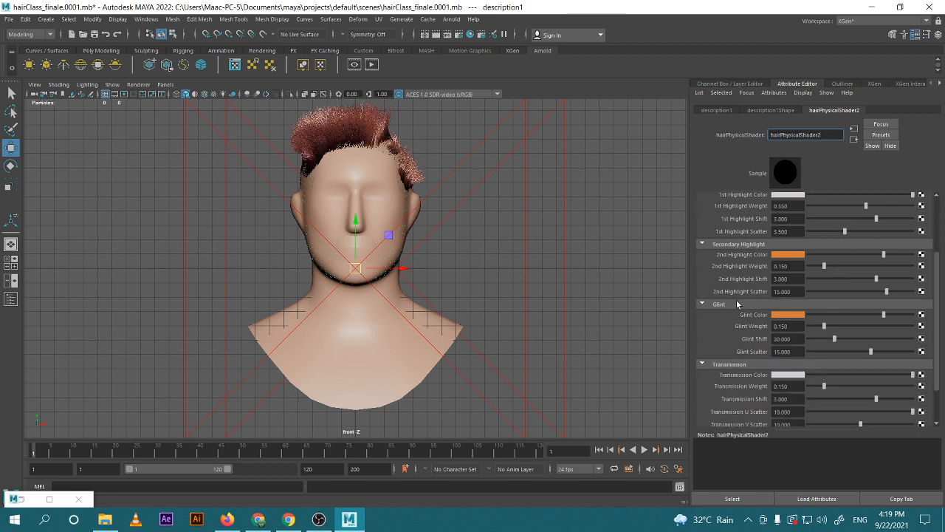
{"action": "mouse_move", "coordinate": [877, 318]}
{"action": "left_mouse_down"}
{"action": "mouse_move", "coordinate": [842, 317]}
{"action": "mouse_move", "coordinate": [891, 317]}
{"action": "left_mouse_up"}
{"action": "left_click_drag", "start_coordinate": [882, 255], "coordinate": [905, 255]}
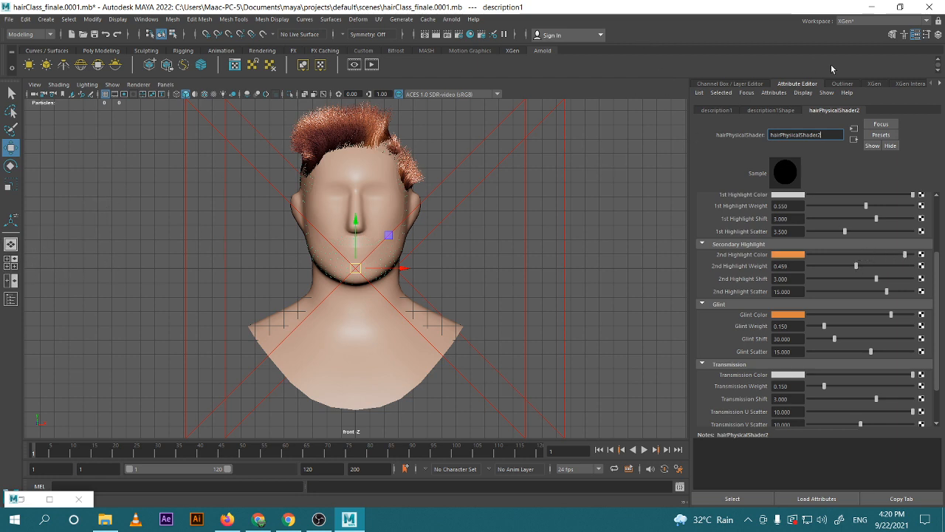
{"action": "left_click", "coordinate": [843, 83]}
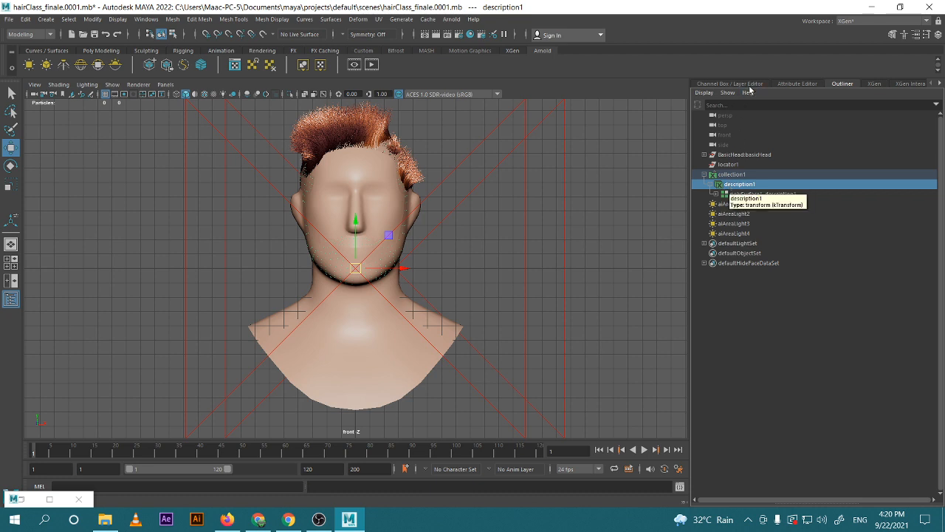
{"action": "left_click", "coordinate": [801, 84]}
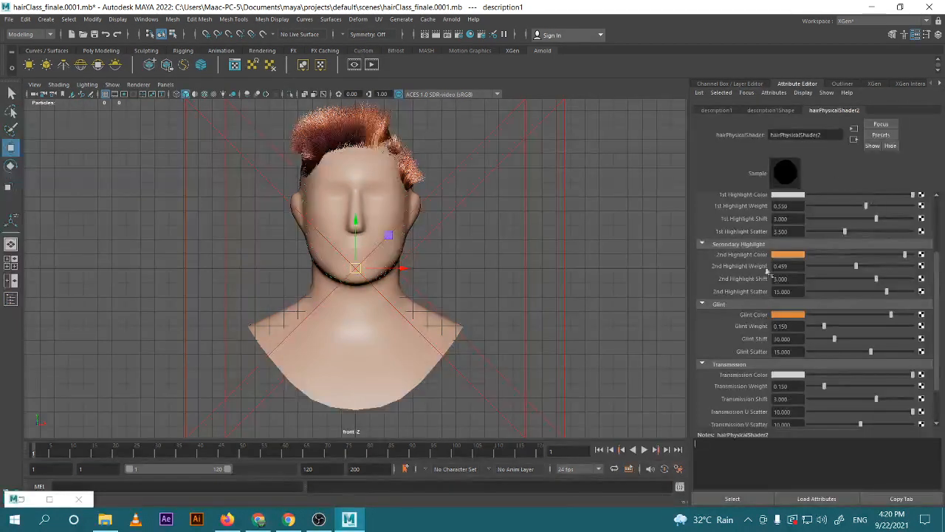
Try a teal primary highlight color on the hair shader, then return it to light grey
{"action": "scroll", "coordinate": [768, 270], "scroll_direction": "up", "scroll_amount": 3}
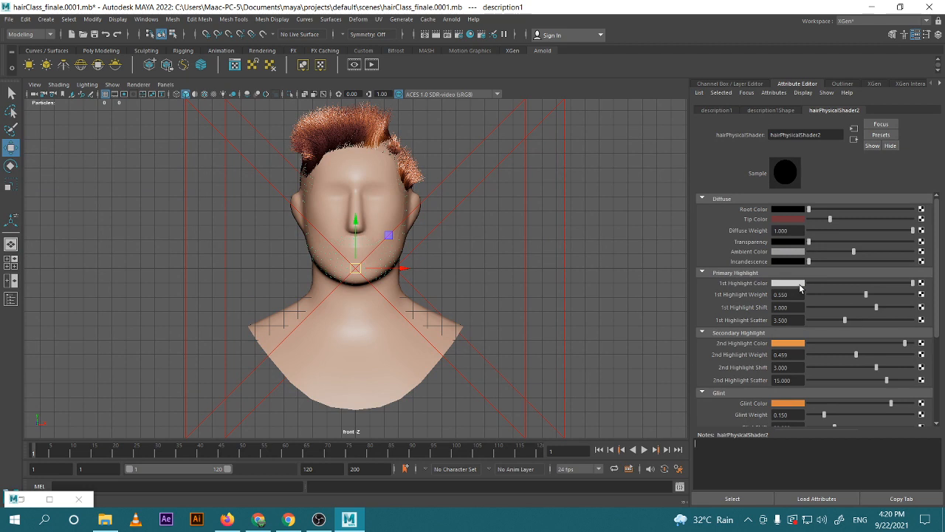
{"action": "left_click", "coordinate": [798, 283]}
{"action": "left_click", "coordinate": [785, 310]}
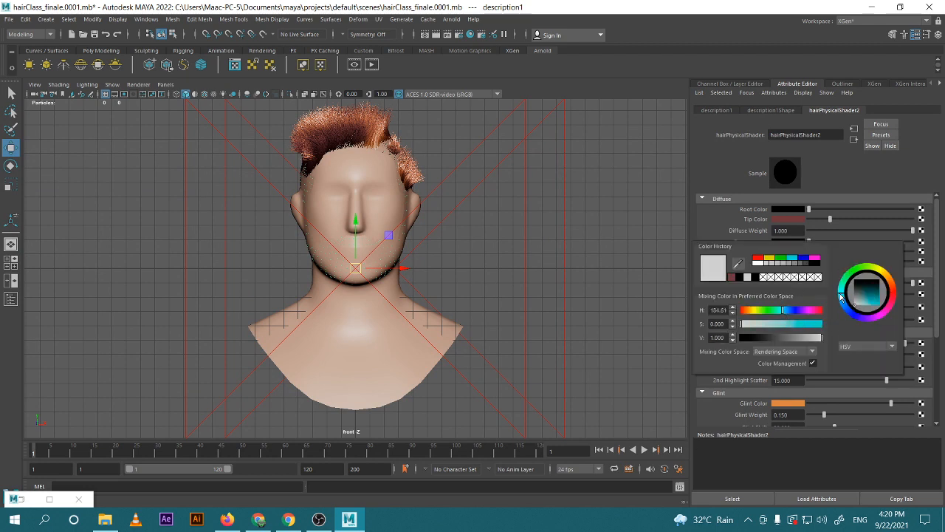
{"action": "left_click_drag", "start_coordinate": [867, 295], "coordinate": [874, 302]}
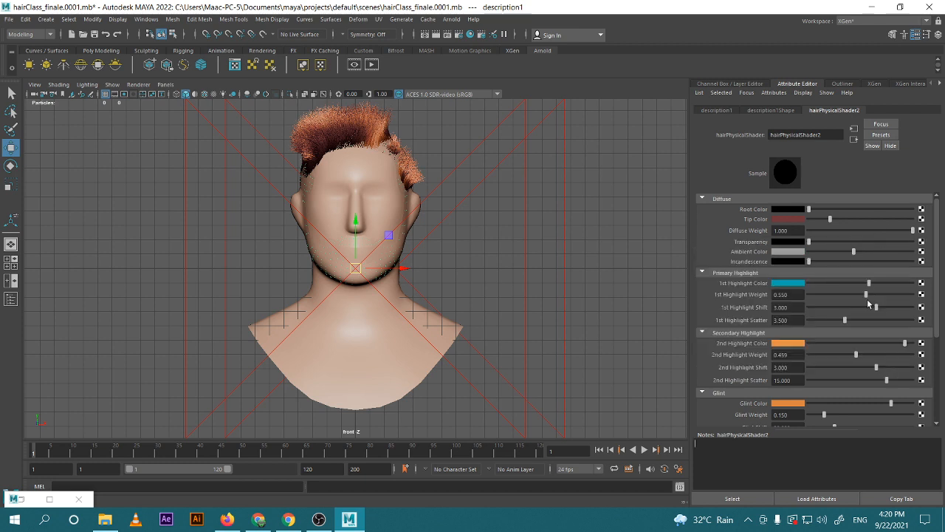
{"action": "left_click_drag", "start_coordinate": [866, 284], "coordinate": [914, 284]}
Deselect the hair, enlarge the perspective view to the full workspace and frame the head closely from the front
{"action": "scroll", "coordinate": [493, 214], "scroll_direction": "up", "scroll_amount": 2}
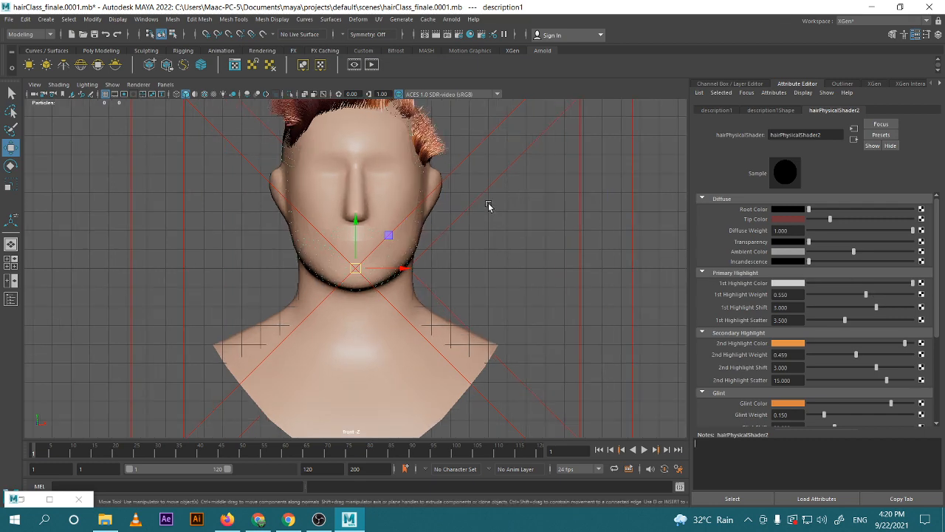
{"action": "left_click", "coordinate": [524, 243]}
{"action": "key", "text": "space"}
{"action": "key", "text": "space"}
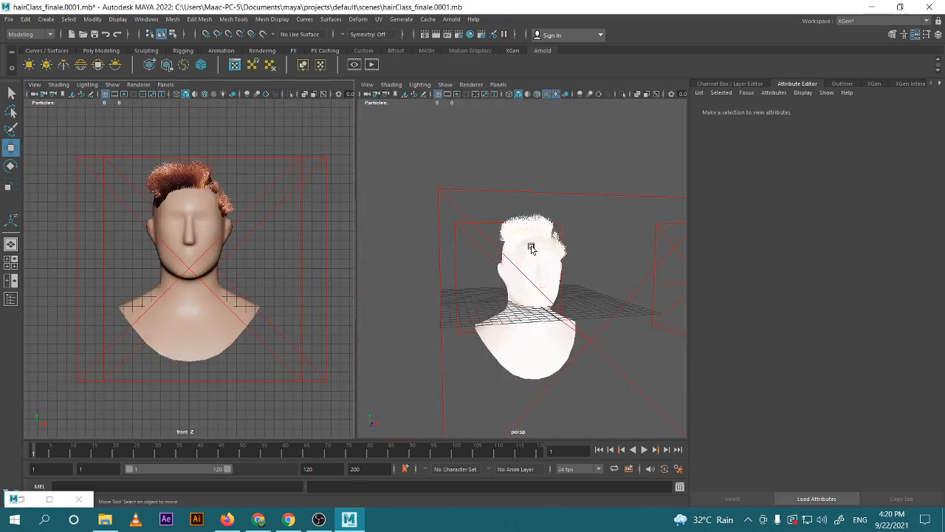
{"action": "scroll", "coordinate": [516, 254], "scroll_direction": "up", "scroll_amount": 4}
{"action": "left_click_drag", "start_coordinate": [504, 258], "coordinate": [477, 228], "text": "alt"}
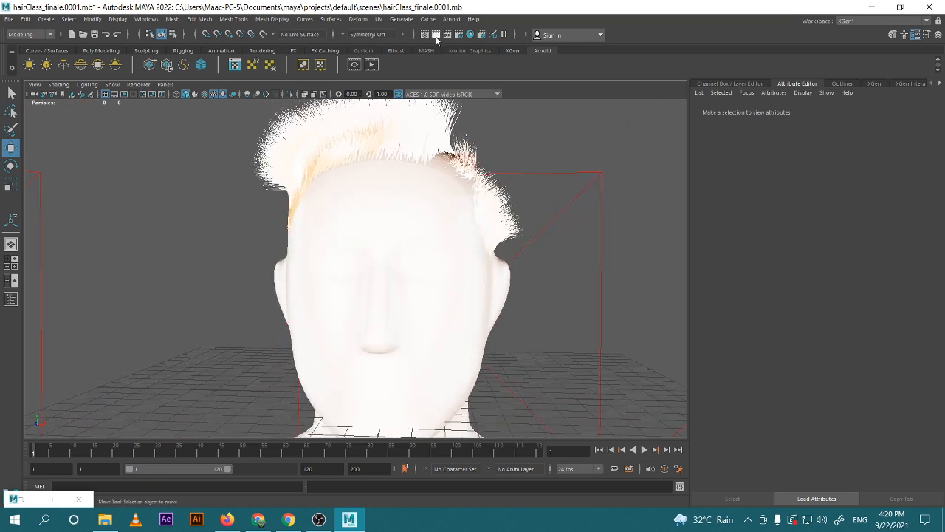
Test-render the recolored hair in the perspective view, inspect the strands up close and close the render
{"action": "left_click", "coordinate": [436, 35]}
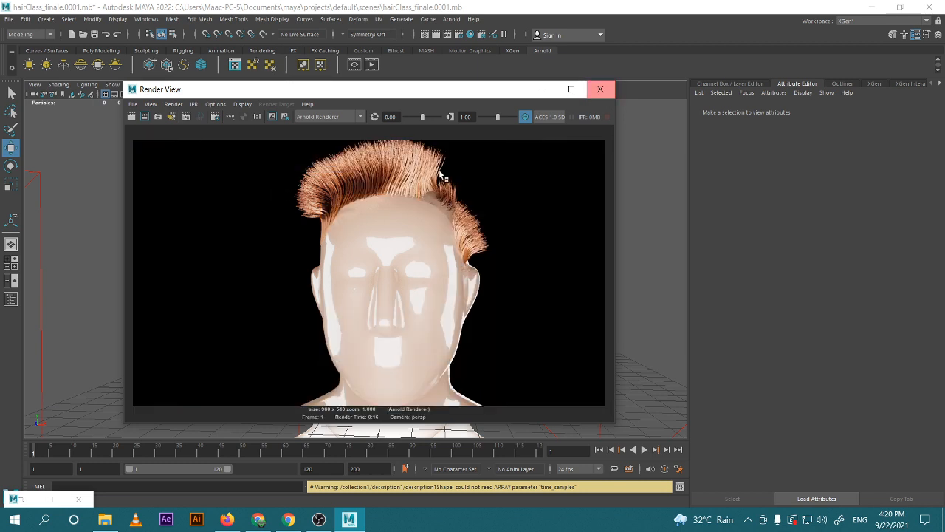
{"action": "scroll", "coordinate": [373, 159], "scroll_direction": "up", "scroll_amount": 5}
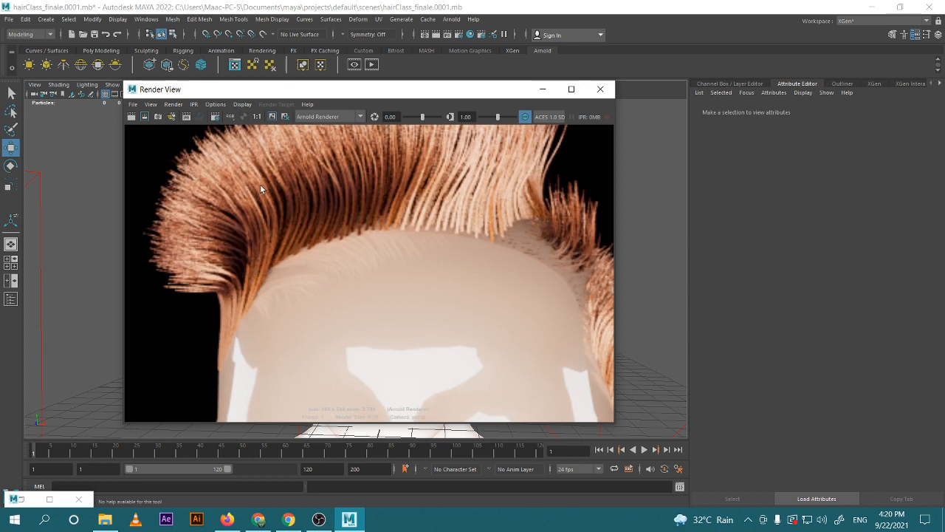
{"action": "scroll", "coordinate": [440, 249], "scroll_direction": "down", "scroll_amount": 5}
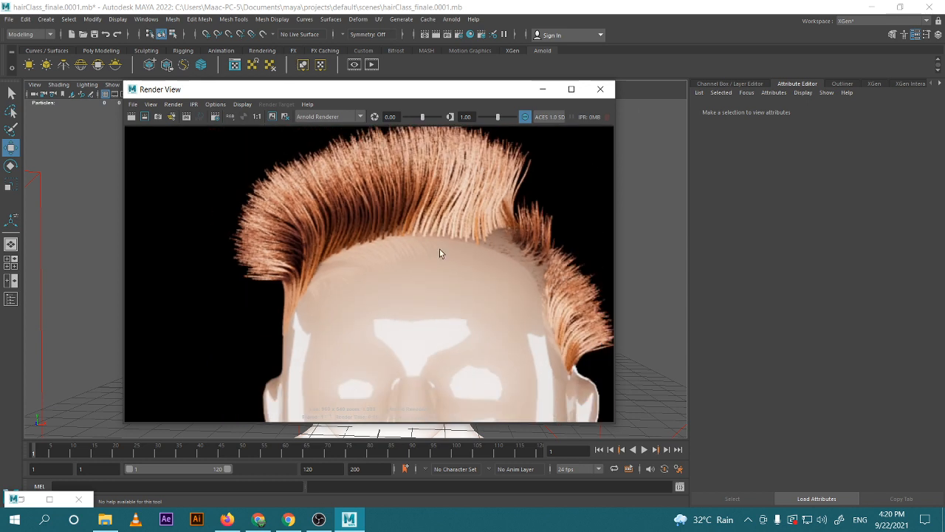
{"action": "left_click", "coordinate": [602, 90]}
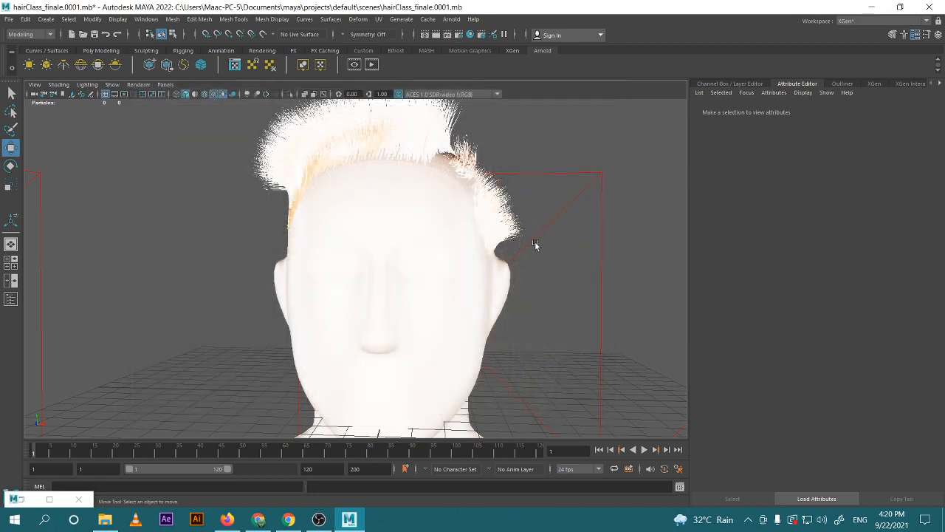
{"action": "left_click_drag", "start_coordinate": [539, 152], "coordinate": [521, 193], "text": "alt"}
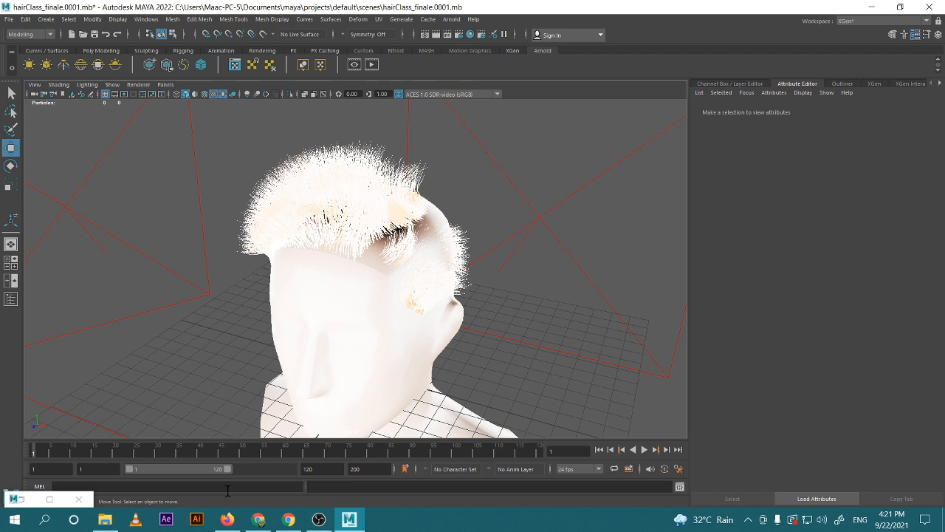
{"action": "left_click", "coordinate": [319, 519]}
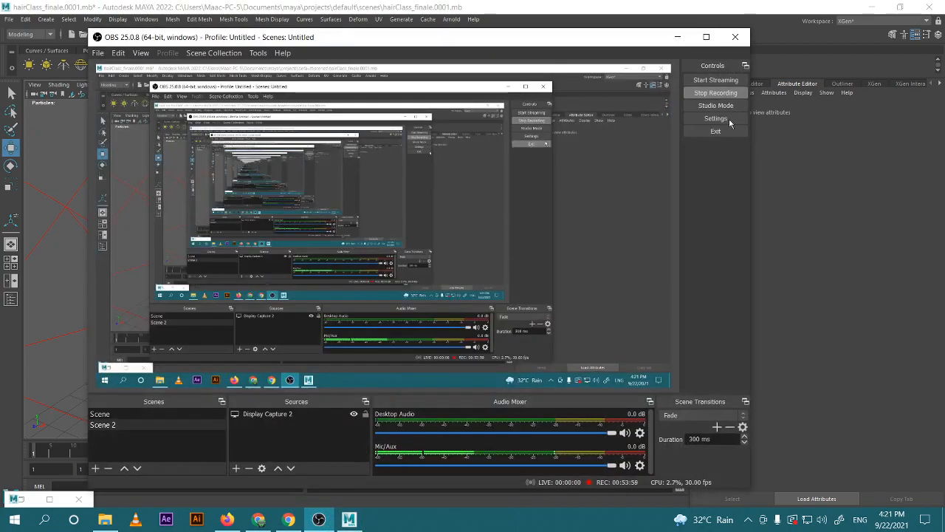